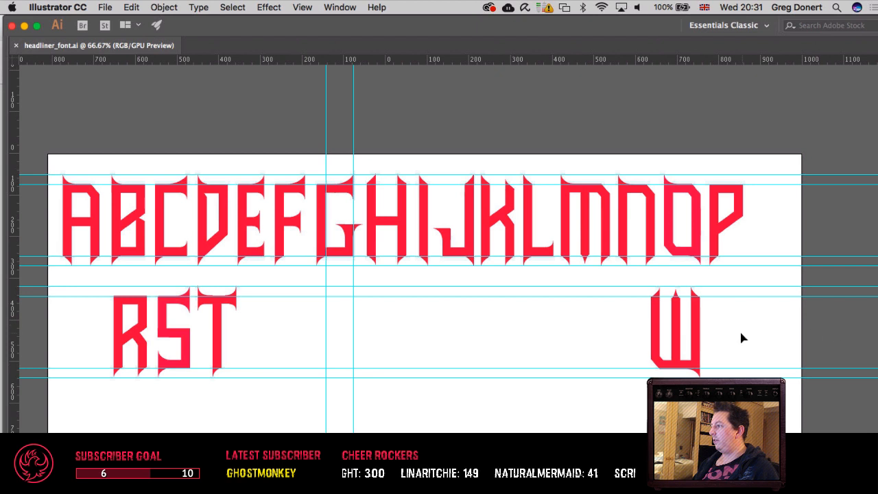
# Step: Examine the finished letters in both rows of the headliner alphabet and the gaps where letters are missing
pyautogui.moveTo(545, 335); pyautogui.dragTo(542, 285)
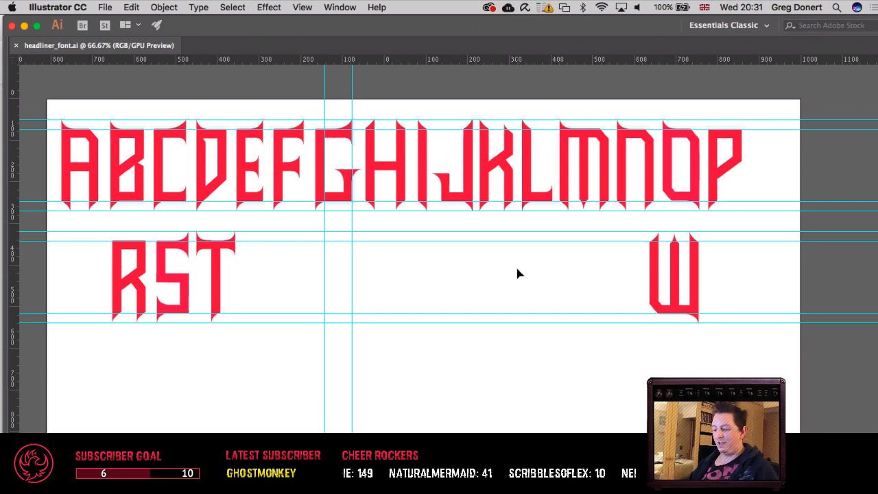
pyautogui.press('super+1')
pyautogui.moveTo(310, 271); pyautogui.dragTo(547, 373)
pyautogui.moveTo(443, 347); pyautogui.dragTo(178, 300)
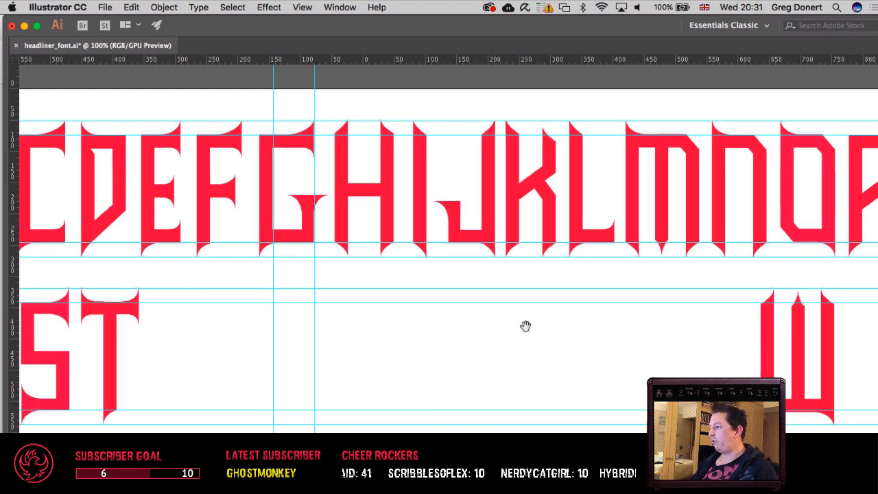
pyautogui.moveTo(526, 325); pyautogui.dragTo(676, 333)
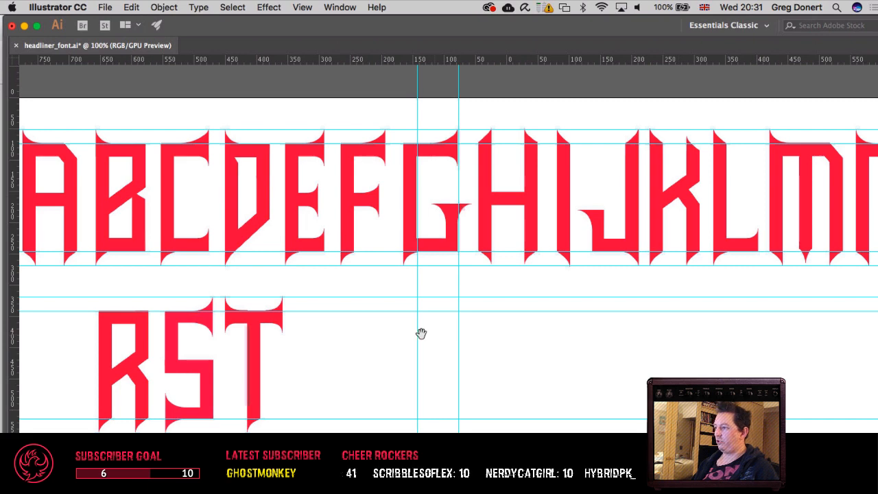
pyautogui.moveTo(403, 334); pyautogui.dragTo(360, 323)
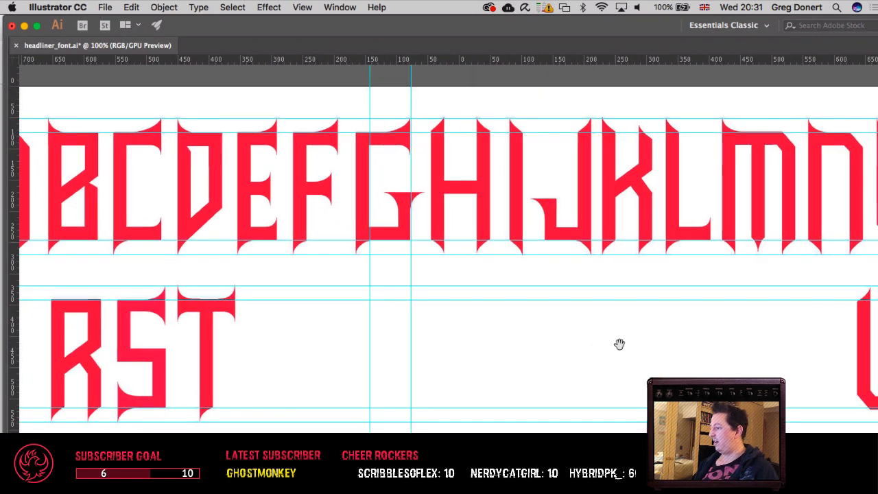
pyautogui.moveTo(619, 345); pyautogui.dragTo(644, 338)
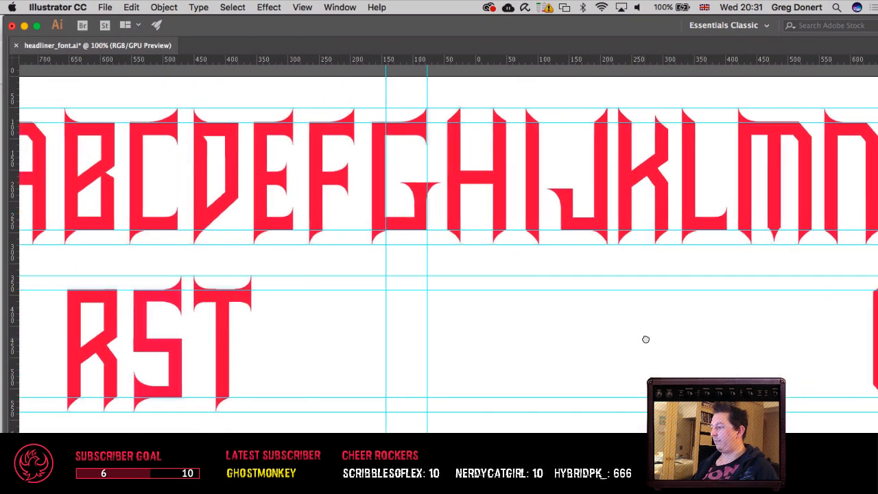
pyautogui.moveTo(482, 334); pyautogui.dragTo(594, 336)
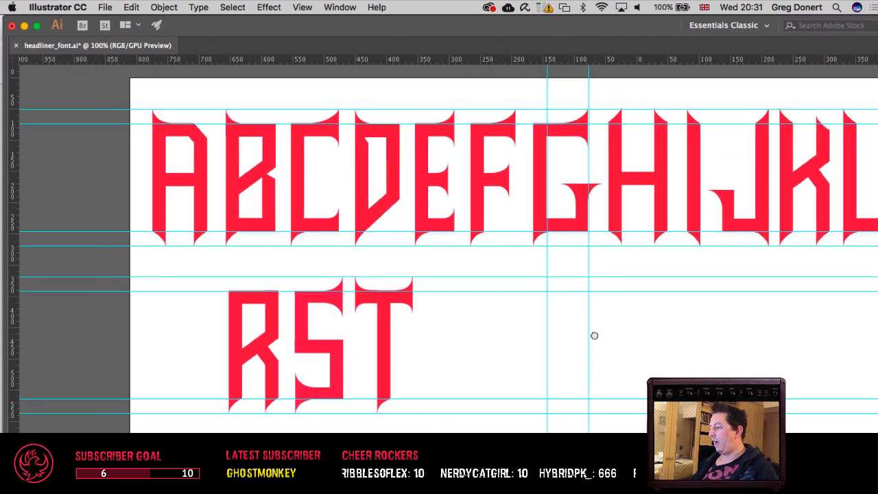
pyautogui.moveTo(490, 323); pyautogui.dragTo(306, 323)
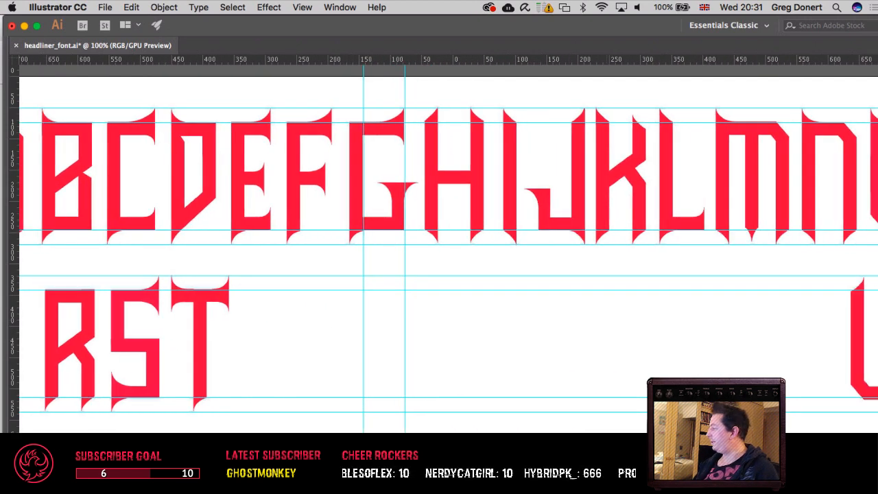
pyautogui.moveTo(634, 331); pyautogui.dragTo(441, 341)
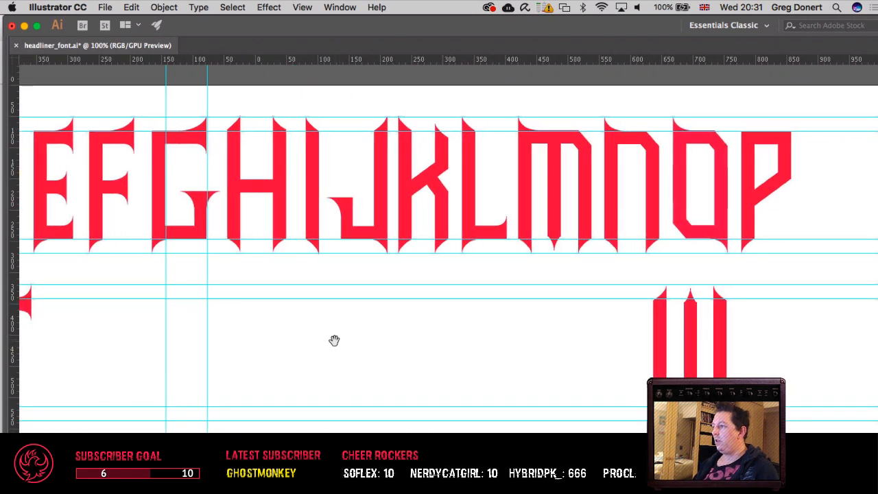
pyautogui.moveTo(335, 341); pyautogui.dragTo(606, 341)
pyautogui.moveTo(388, 334); pyautogui.dragTo(476, 336)
pyautogui.moveTo(636, 339); pyautogui.dragTo(358, 334)
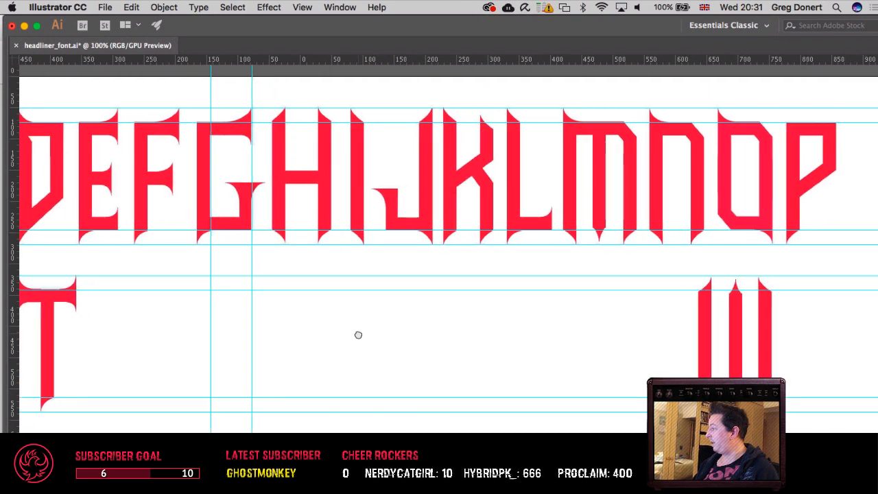
pyautogui.moveTo(624, 271); pyautogui.dragTo(556, 271)
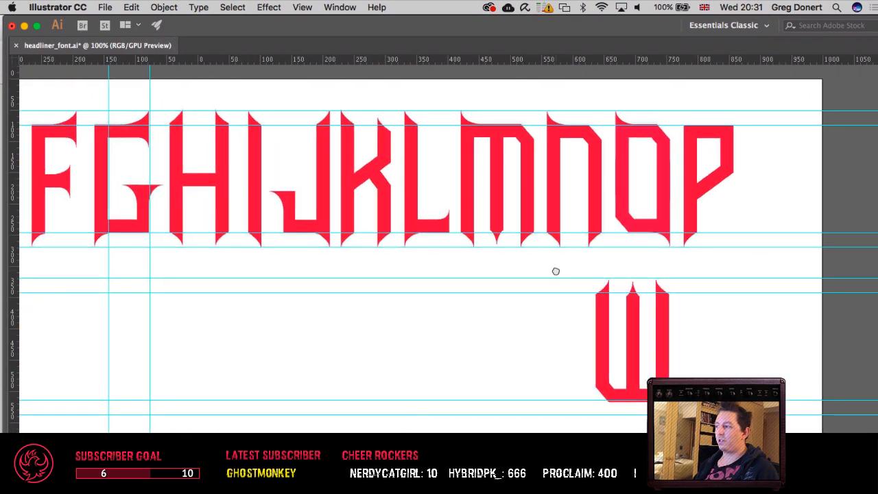
pyautogui.moveTo(343, 276); pyautogui.dragTo(773, 276)
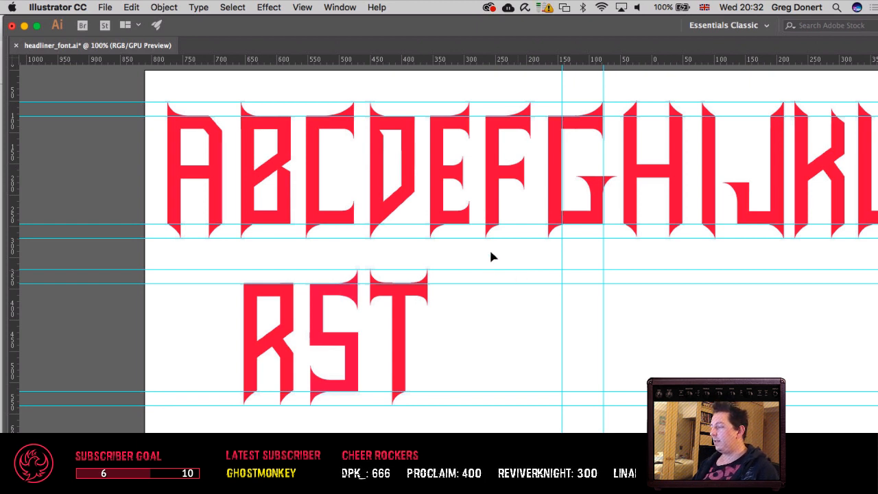
# Step: Open the borntorock_font.ai file from the Headliner folder
pyautogui.press('super+o')
pyautogui.click(438, 129)
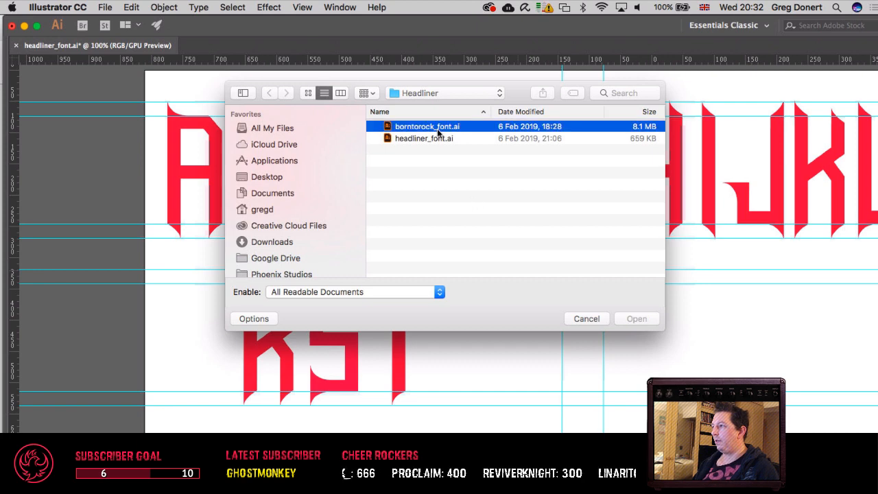
pyautogui.doubleClick(438, 129)
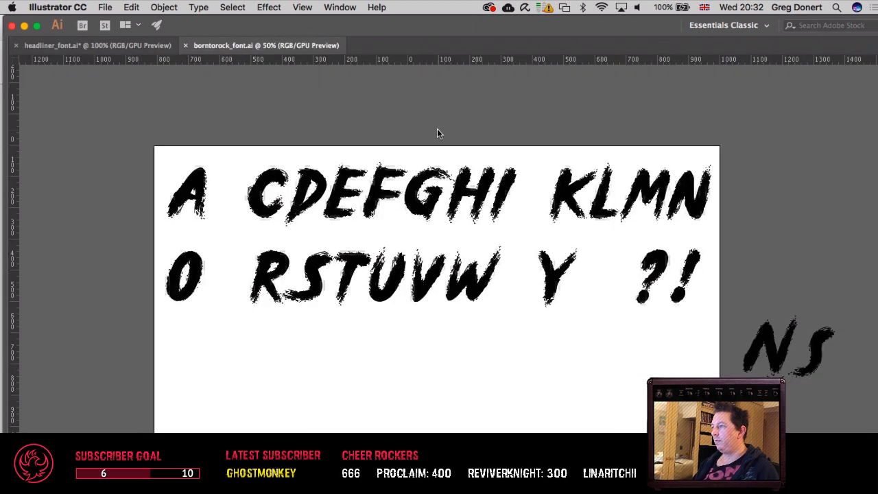
# Step: Examine the brush-style letters in borntorock_font.ai up close, including which characters the alphabet contains
pyautogui.press('super+plus')
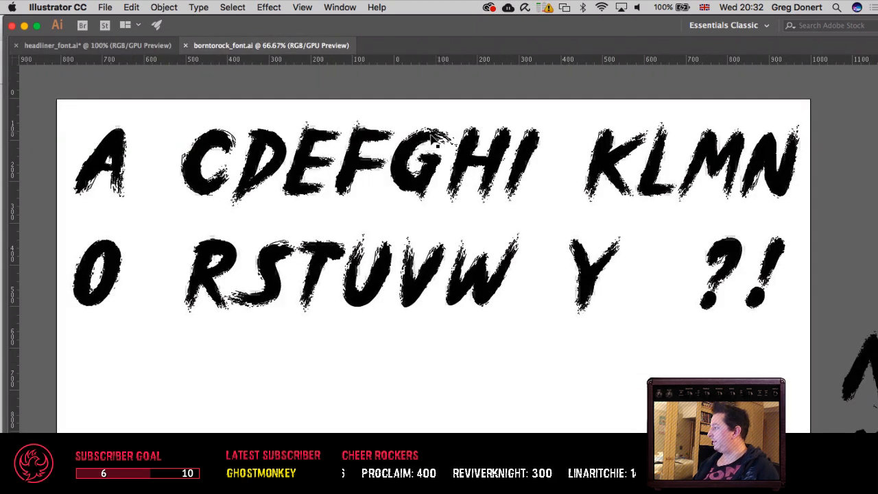
pyautogui.moveTo(404, 140); pyautogui.dragTo(522, 158)
pyautogui.press('super+plus')
pyautogui.press('super+plus')
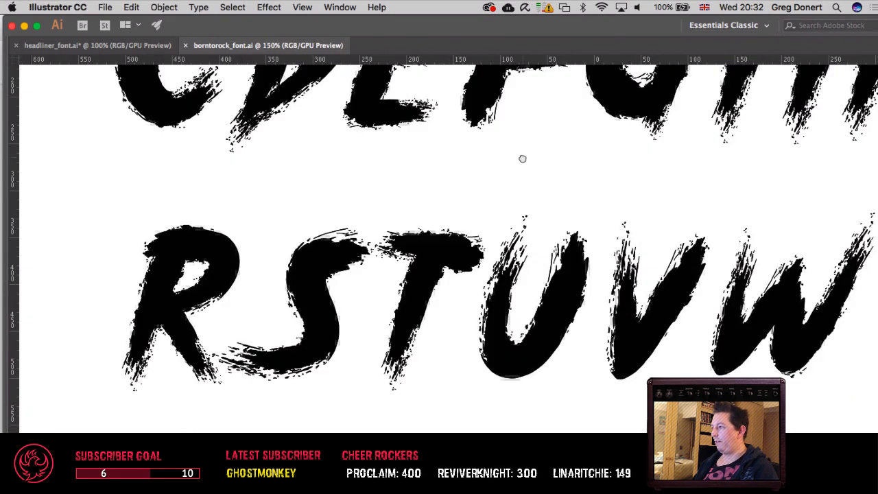
pyautogui.moveTo(461, 141); pyautogui.dragTo(303, 263)
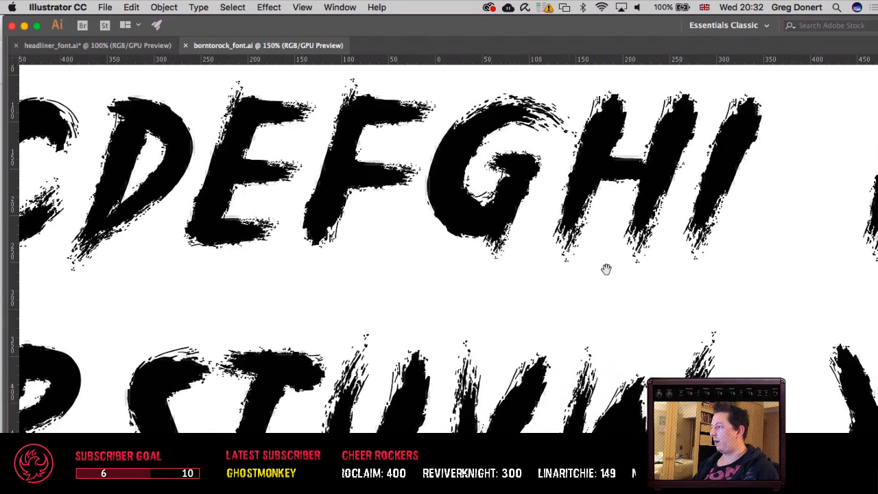
pyautogui.moveTo(606, 269); pyautogui.dragTo(300, 265)
pyautogui.moveTo(355, 271); pyautogui.dragTo(437, 228)
pyautogui.press('super+minus')
pyautogui.press('super+minus')
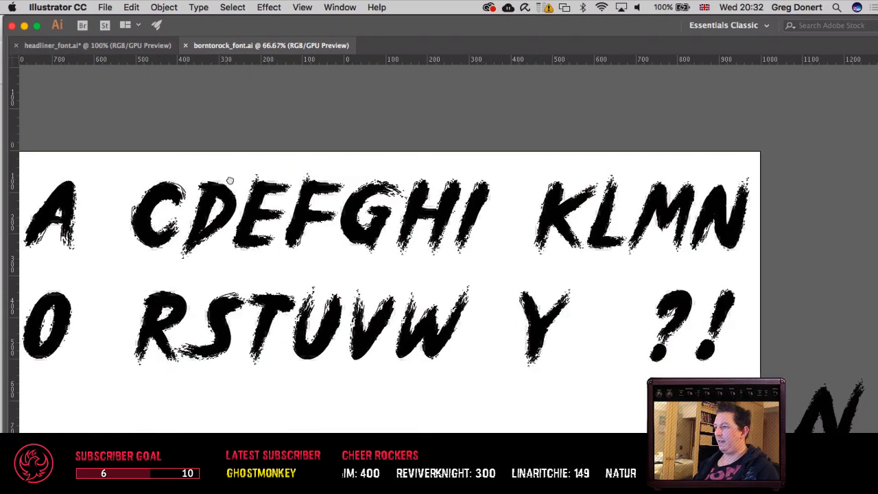
pyautogui.moveTo(230, 180); pyautogui.dragTo(318, 154)
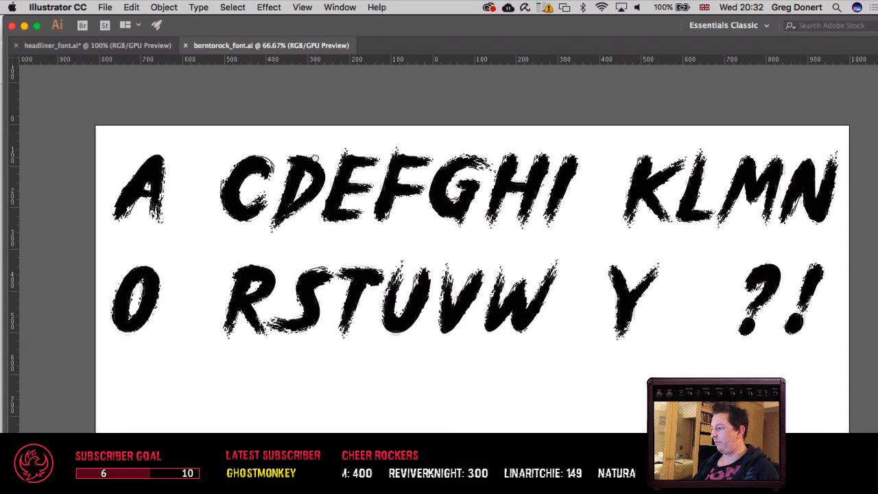
# Step: Return to headliner_font.ai, copy the O from the first row and paste it at the start of the second row, before the R
pyautogui.click(98, 44)
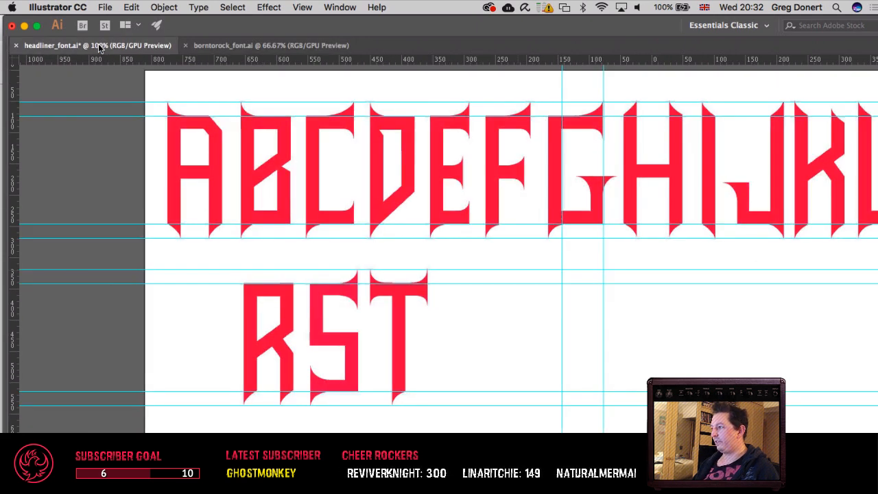
pyautogui.hscroll(5, 418, 321)
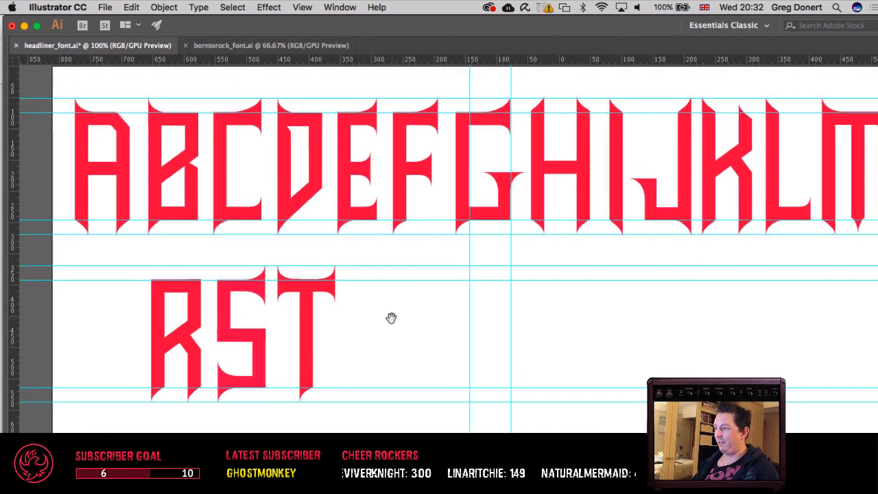
pyautogui.hscroll(15, 408, 316)
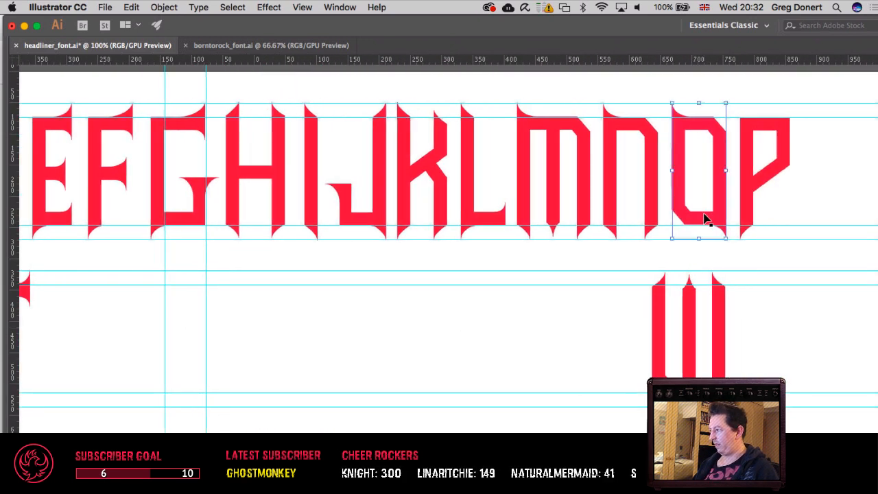
pyautogui.hscroll(-20, 317, 284)
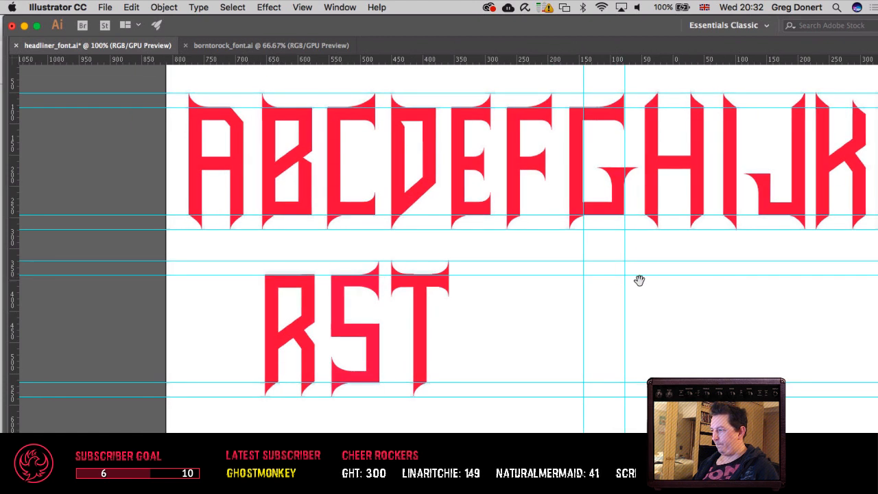
pyautogui.scroll(-2, 639, 278)
pyautogui.press('super+v')
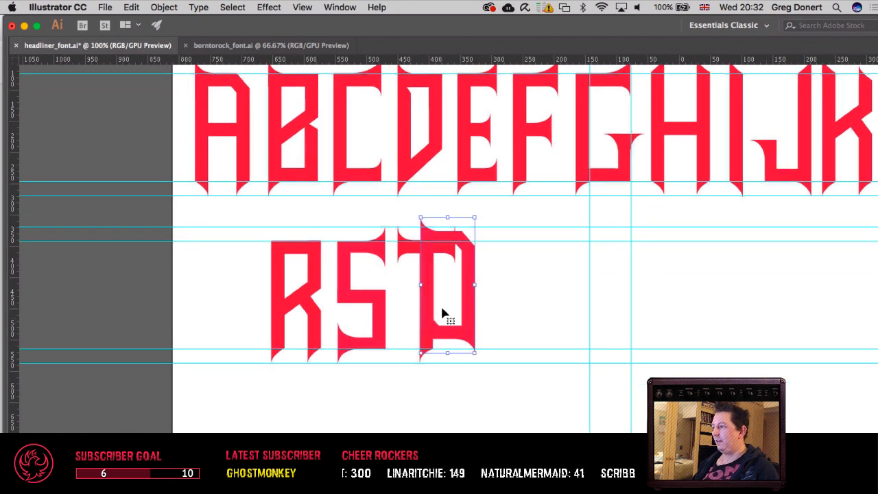
pyautogui.moveTo(479, 323); pyautogui.dragTo(244, 330)
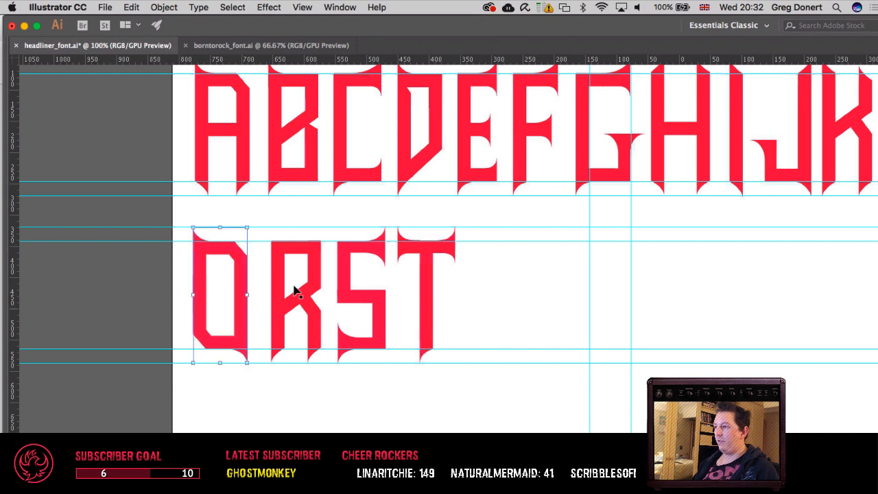
# Step: Try nudging the copied O sideways to line it up beneath the A
pyautogui.press('super+shift+a')
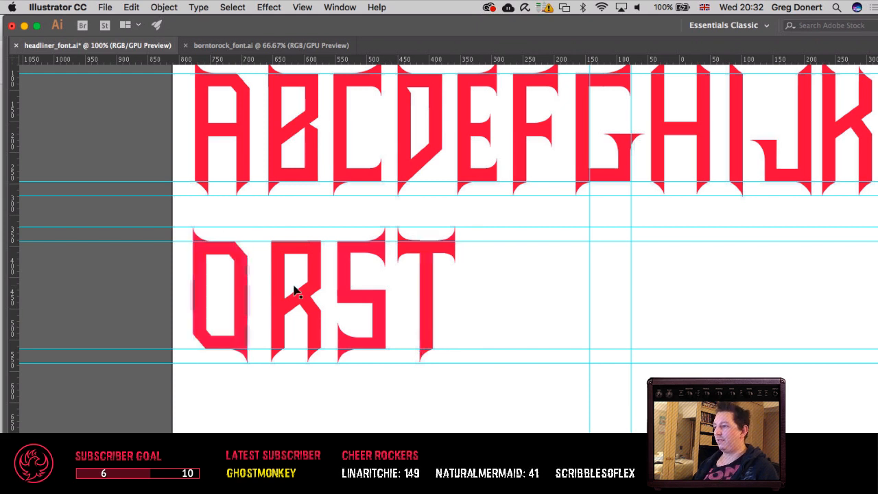
pyautogui.hotkey('shift', 'Right')
pyautogui.press('Left')
pyautogui.press('Left')
pyautogui.press('Left')
pyautogui.press('Left')
pyautogui.press('Left')
pyautogui.press('Left')
pyautogui.press('Left')
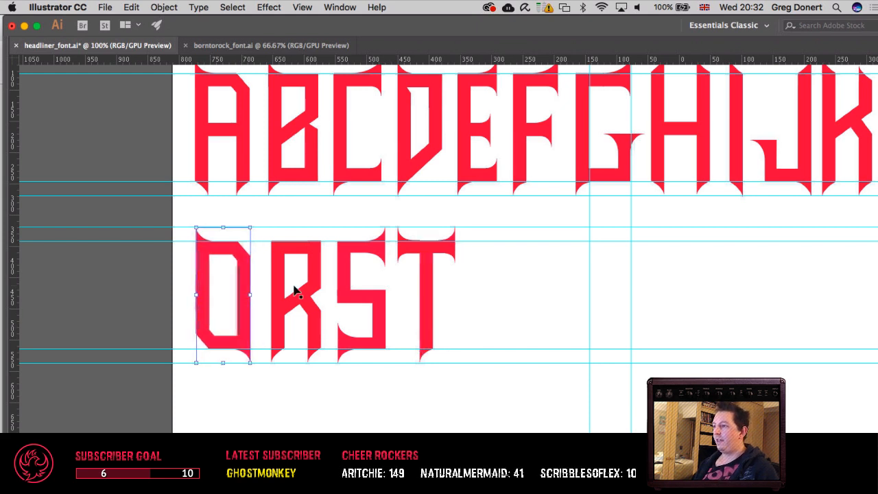
pyautogui.press('Left')
pyautogui.press('Left')
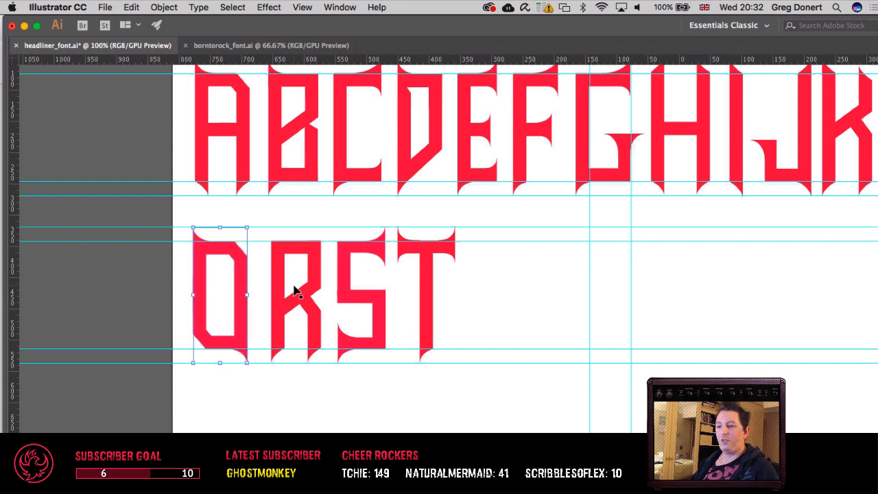
pyautogui.press('super+shift+a')
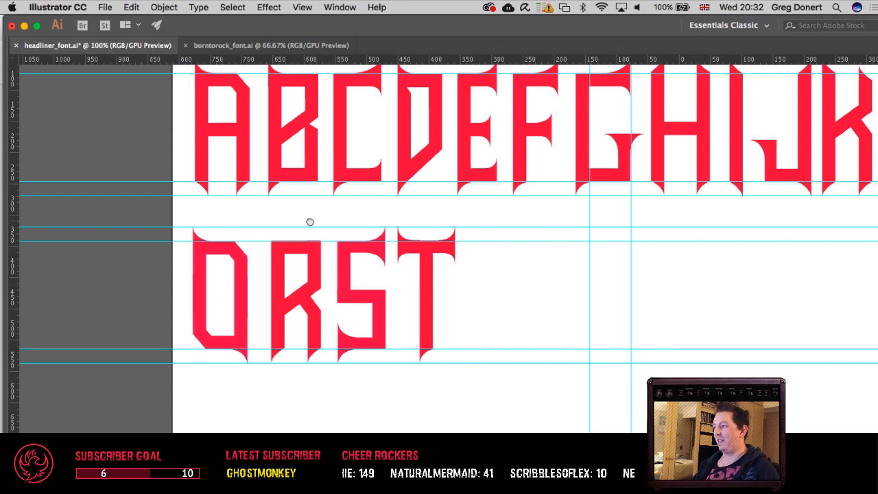
# Step: Nudge the copied O in the second row slightly right so its left edge lines up with the A above
pyautogui.moveTo(310, 221); pyautogui.dragTo(247, 282)
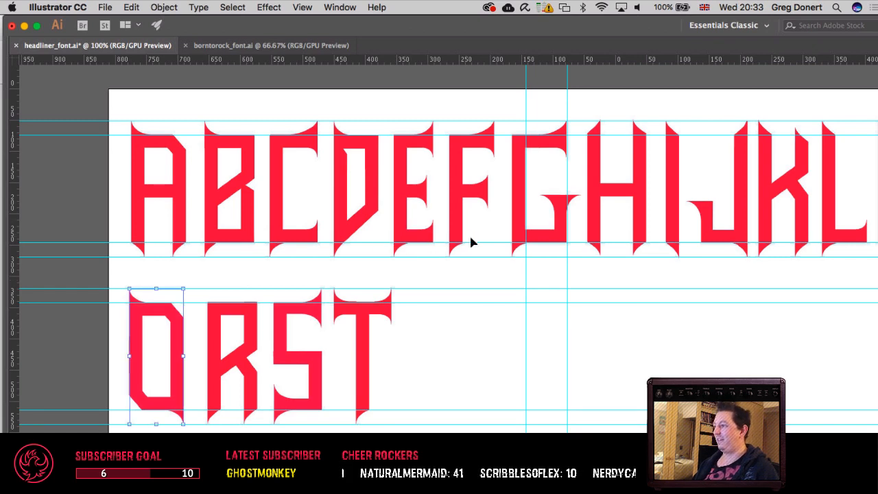
pyautogui.moveTo(359, 271); pyautogui.dragTo(402, 268)
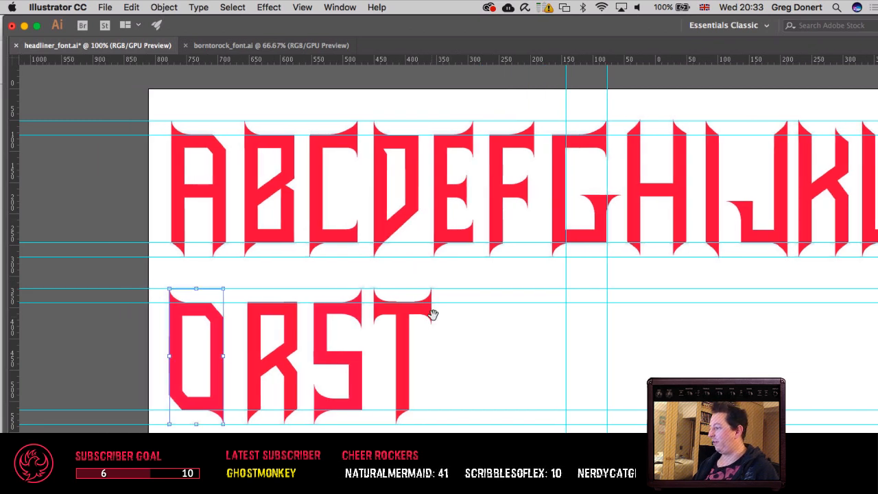
pyautogui.moveTo(433, 314); pyautogui.dragTo(453, 301)
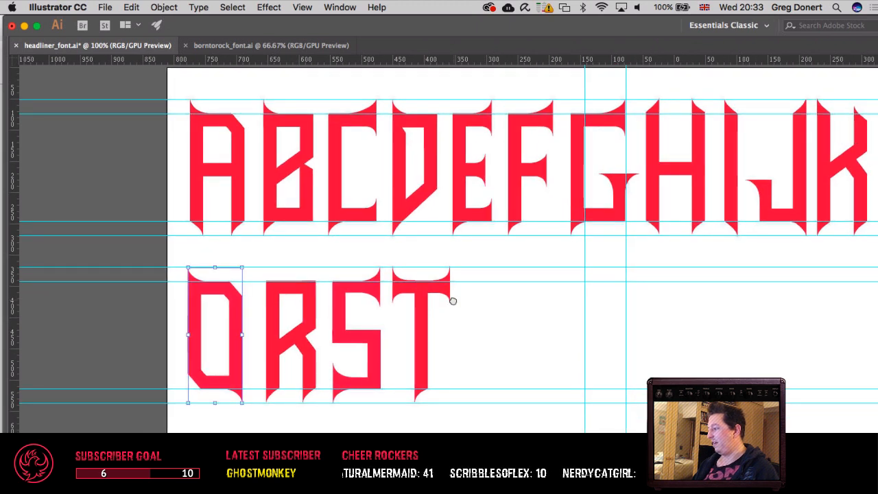
pyautogui.moveTo(641, 364); pyautogui.dragTo(302, 357)
pyautogui.moveTo(343, 192); pyautogui.dragTo(257, 238)
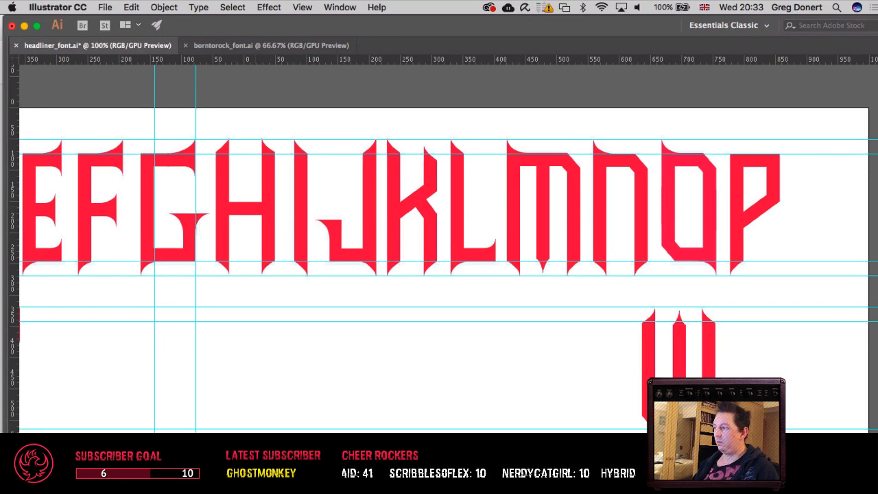
pyautogui.moveTo(340, 285); pyautogui.dragTo(541, 265)
pyautogui.moveTo(304, 299); pyautogui.dragTo(435, 302)
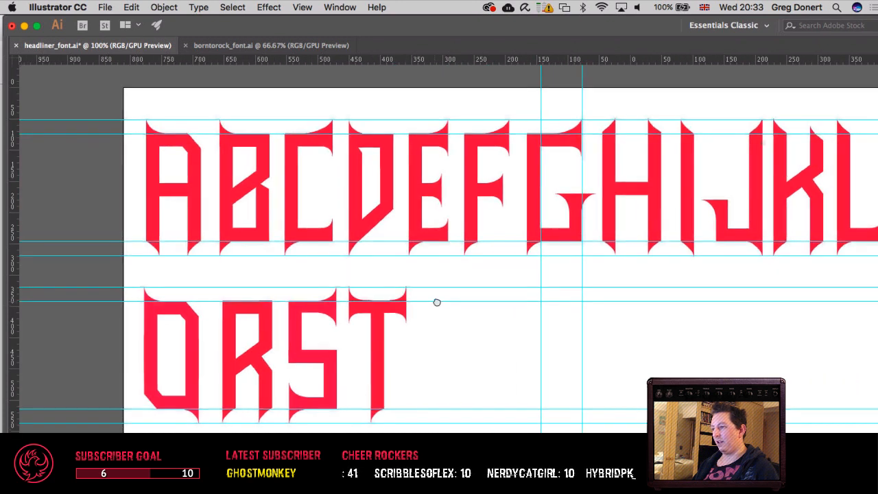
pyautogui.click(201, 384)
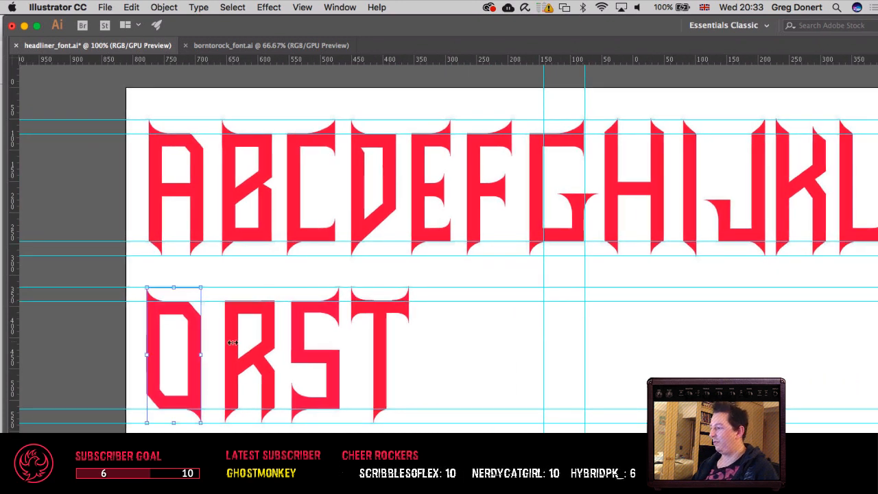
pyautogui.press('Right')
pyautogui.press('Right')
pyautogui.press('Right')
pyautogui.press('Right')
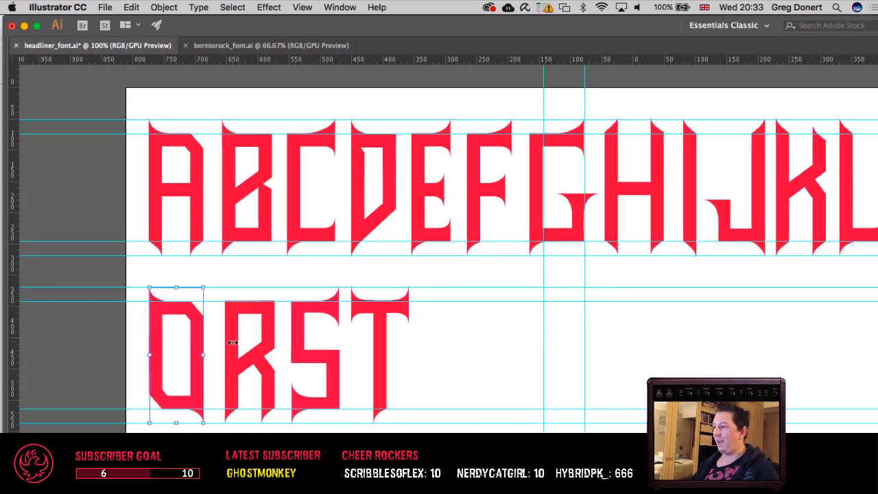
# Step: Nudge the second-row O slightly left to align with the A, and shift the R, S and T left to tighten their gap to it
pyautogui.press('Left')
pyautogui.press('Left')
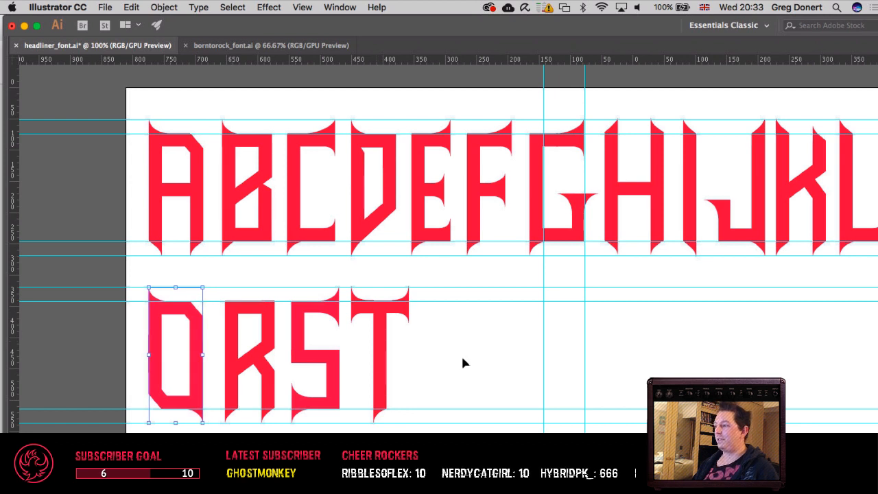
pyautogui.moveTo(263, 375); pyautogui.dragTo(222, 378)
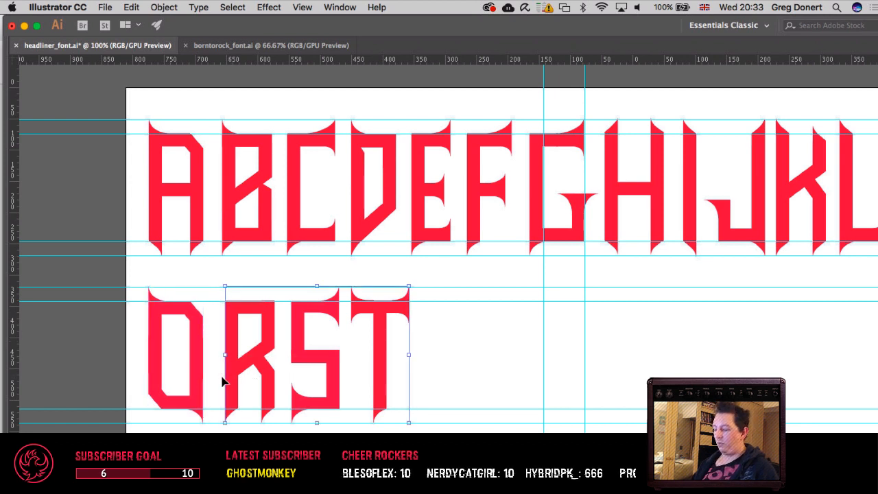
pyautogui.press('Left')
pyautogui.press('Left')
pyautogui.press('Left')
pyautogui.press('Left')
pyautogui.press('Left')
pyautogui.press('Left')
pyautogui.press('Left')
pyautogui.press('Left')
pyautogui.press('Left')
pyautogui.press('Left')
pyautogui.press('Left')
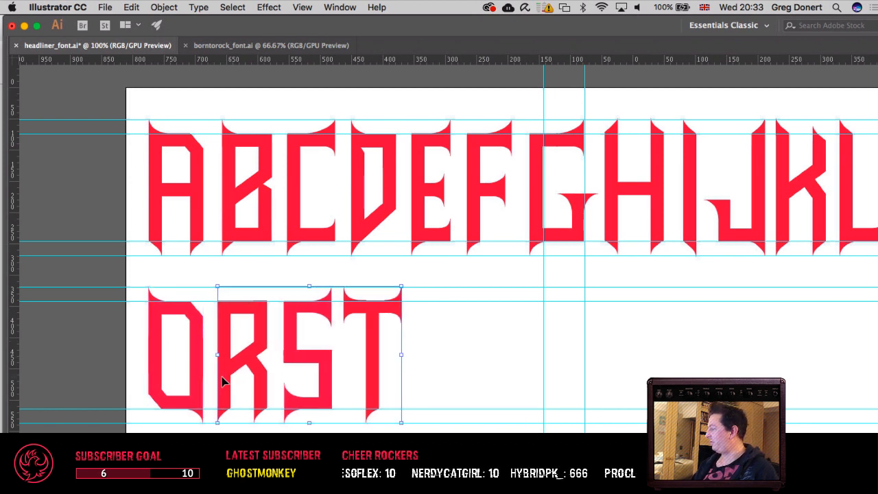
pyautogui.press('Right')
pyautogui.press('Right')
pyautogui.press('Right')
pyautogui.press('Right')
pyautogui.press('Right')
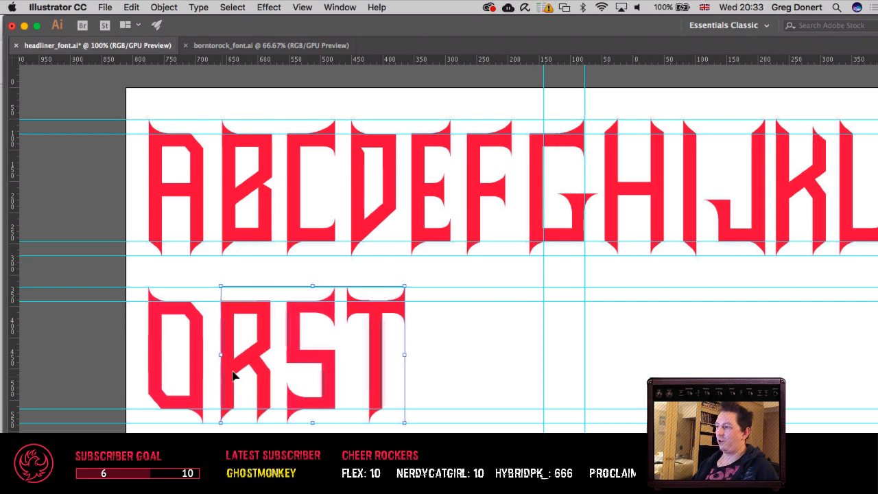
# Step: Try a copy of the J's hook, rotated 180 degrees, as a tail on the lower part of the second-row O
pyautogui.click(426, 354)
pyautogui.moveTo(398, 359); pyautogui.dragTo(468, 312)
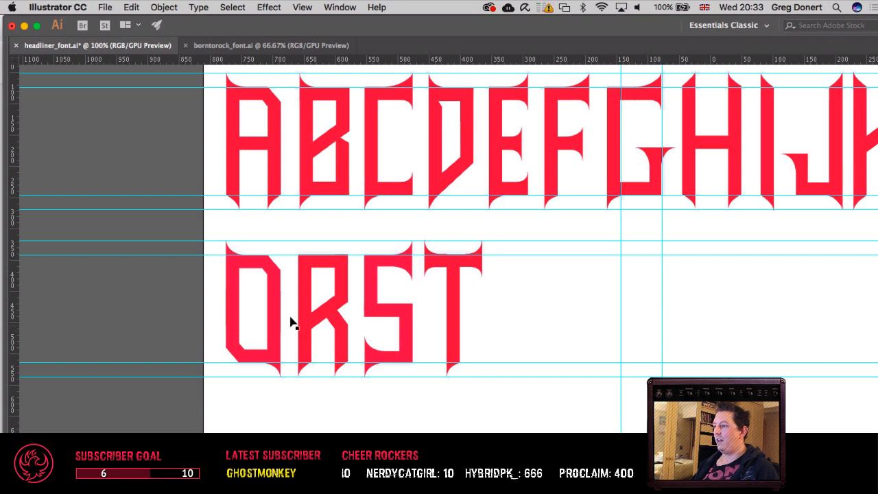
pyautogui.moveTo(506, 247); pyautogui.dragTo(319, 242)
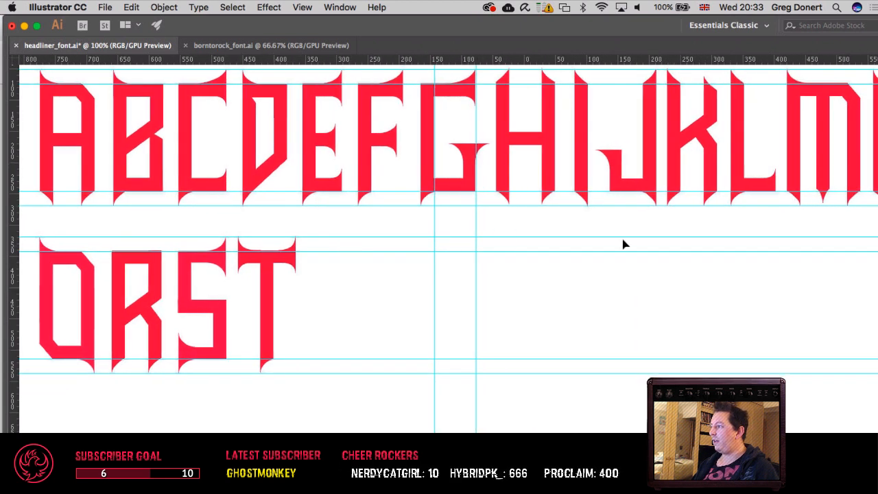
pyautogui.click(615, 180)
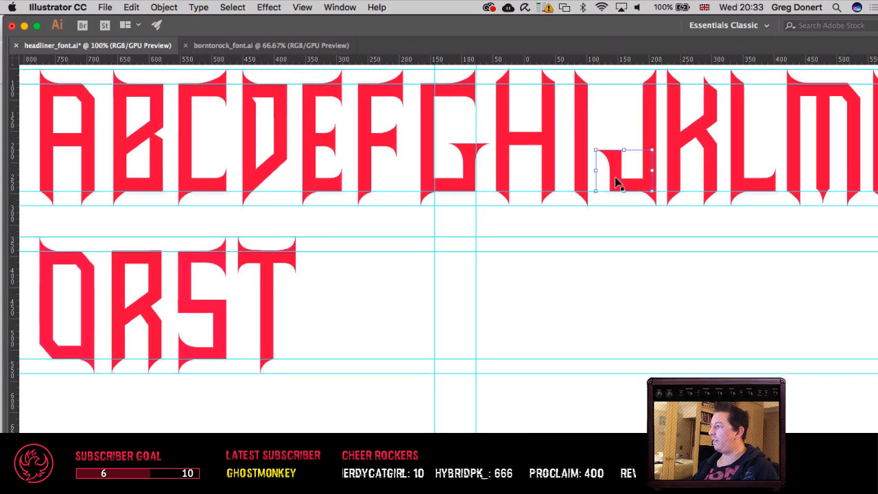
pyautogui.hscroll(-10, 327, 302)
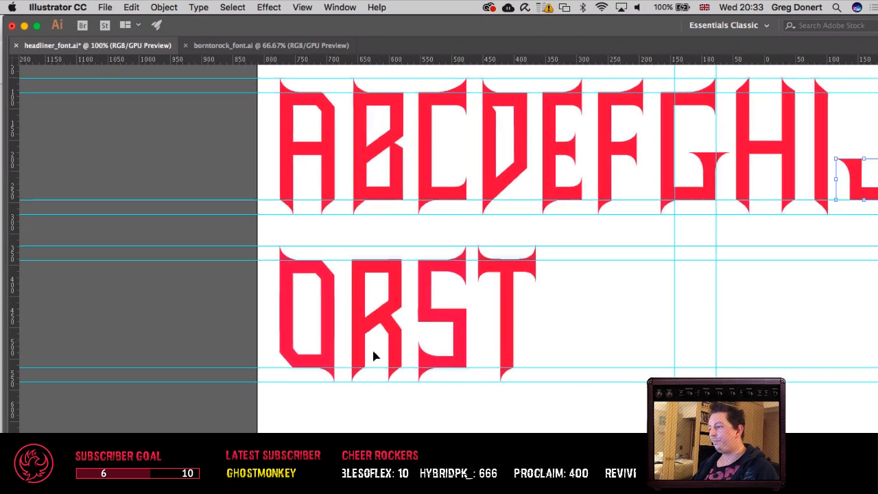
pyautogui.hotkey('ctrl', 'v')
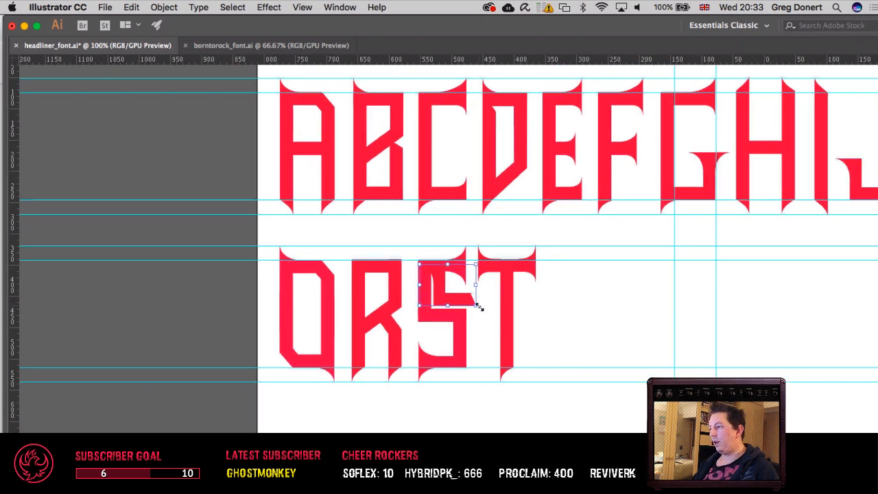
pyautogui.moveTo(479, 307); pyautogui.dragTo(413, 264)
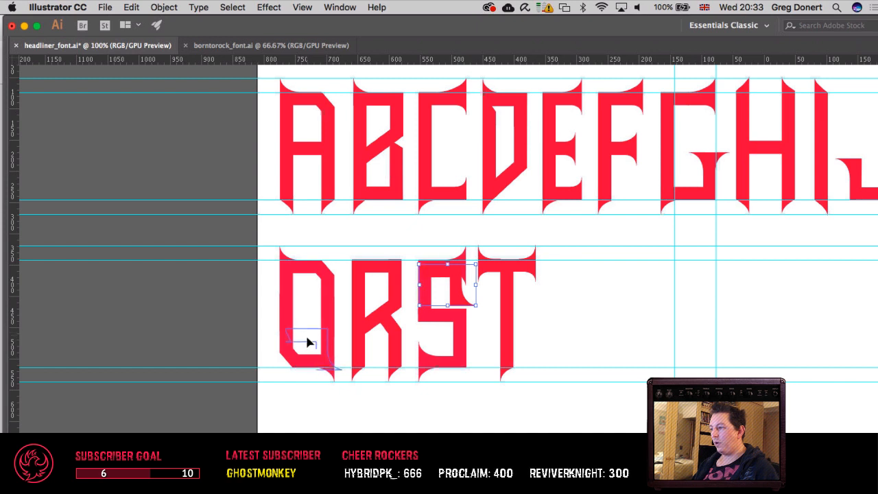
pyautogui.moveTo(307, 343)
pyautogui.mouseDown()
pyautogui.moveTo(310, 363)
pyautogui.moveTo(308, 332)
pyautogui.mouseUp()
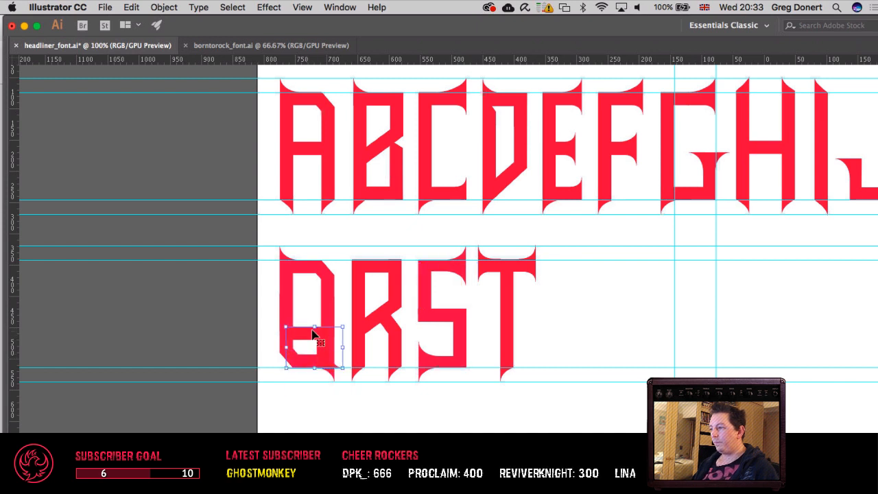
pyautogui.press('Delete')
# Step: Copy the N from the first row and paste it after the T in the second row
pyautogui.moveTo(356, 310); pyautogui.dragTo(330, 319)
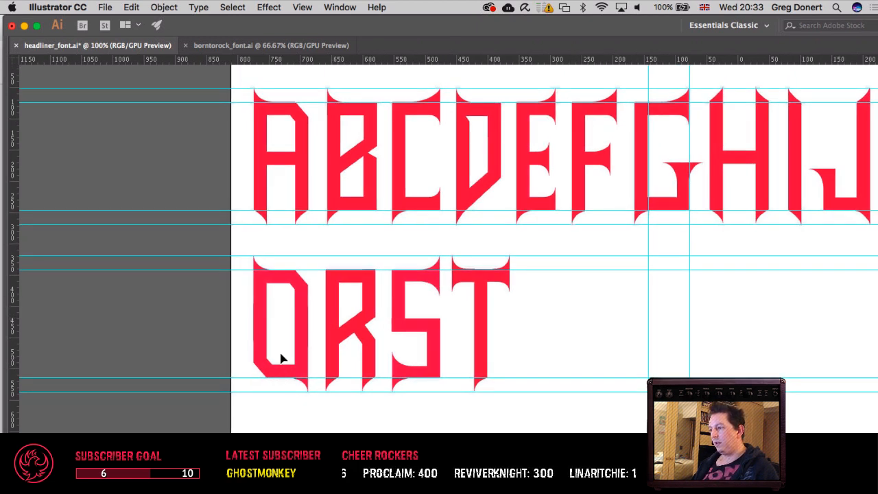
pyautogui.moveTo(559, 353); pyautogui.dragTo(280, 355)
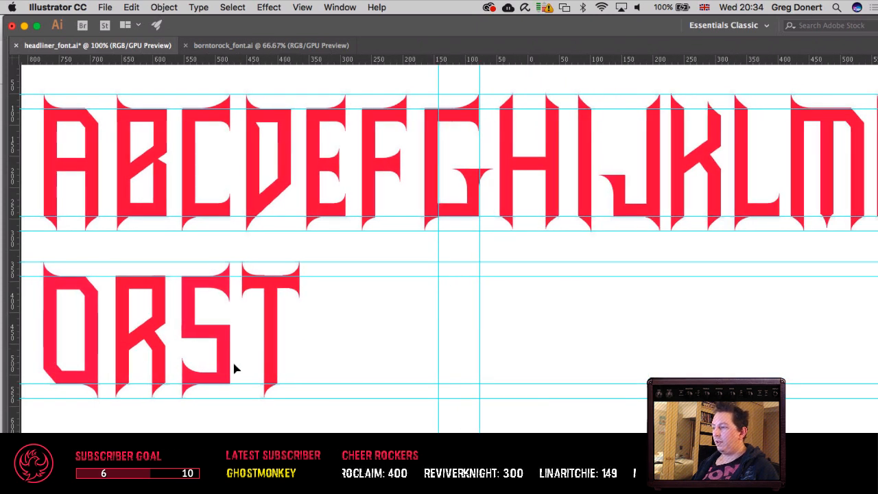
pyautogui.moveTo(311, 357); pyautogui.dragTo(154, 363)
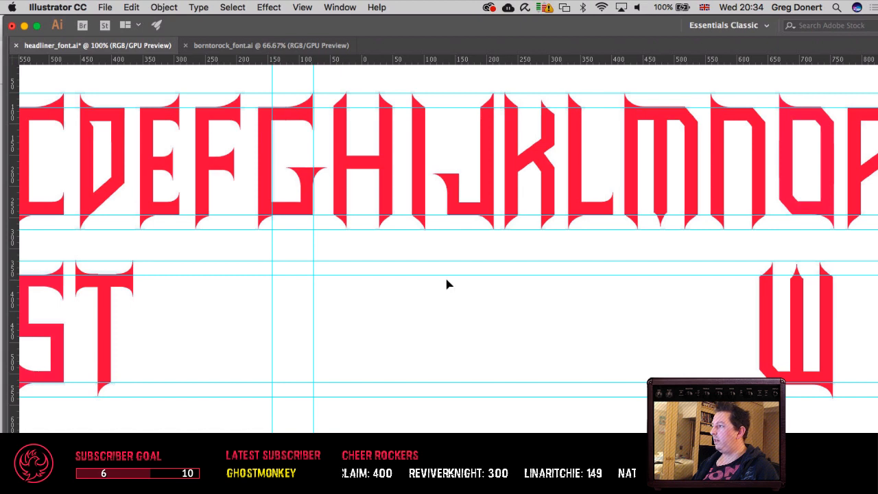
pyautogui.hscroll(4, 446, 284)
pyautogui.click(644, 187)
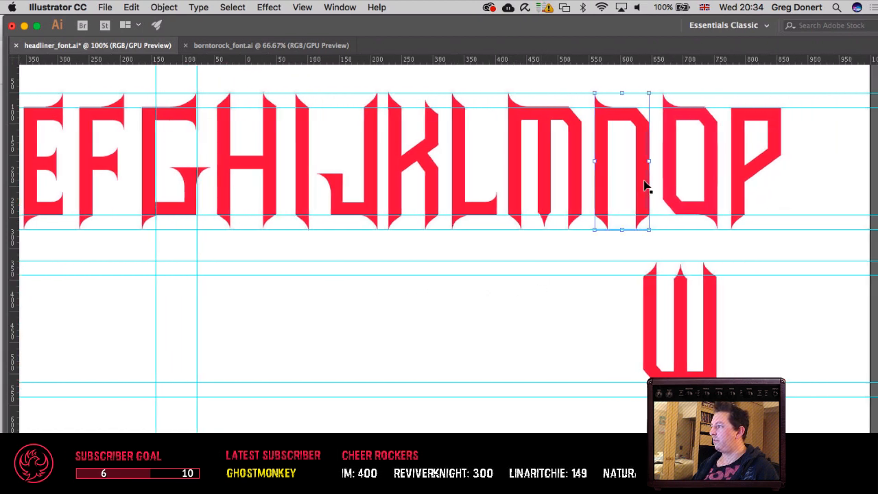
pyautogui.press('super+c')
pyautogui.moveTo(428, 281); pyautogui.dragTo(777, 280)
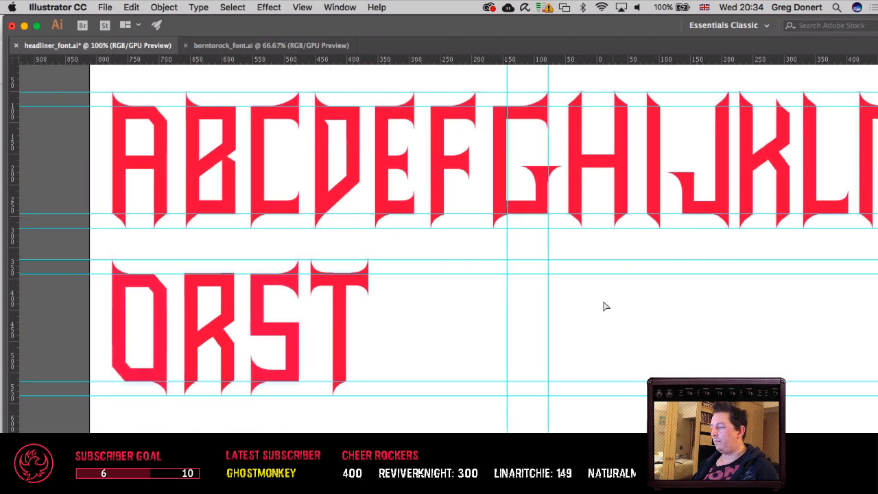
pyautogui.press('super+v')
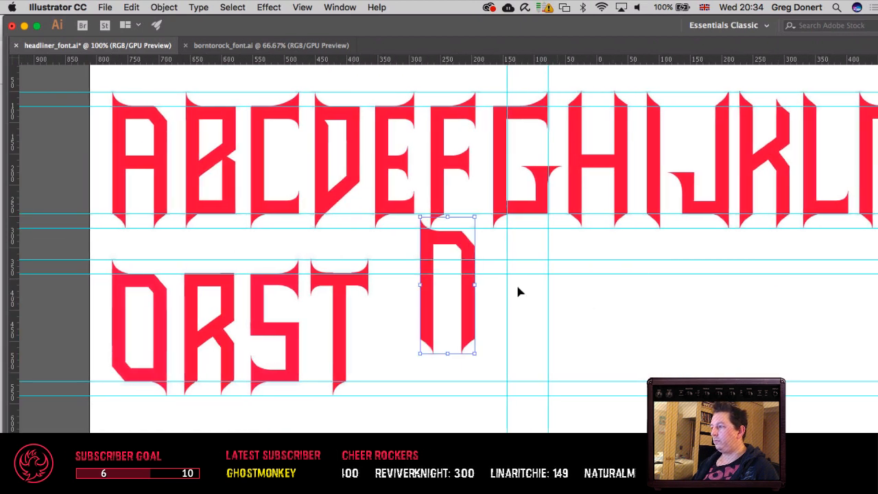
# Step: Bring up the commands for managing the document's guides
pyautogui.click(300, 8)
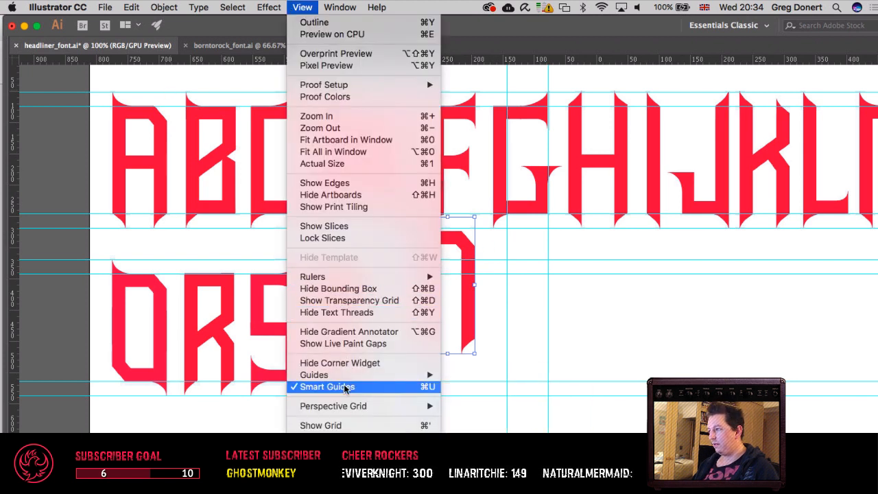
pyautogui.moveTo(344, 376)
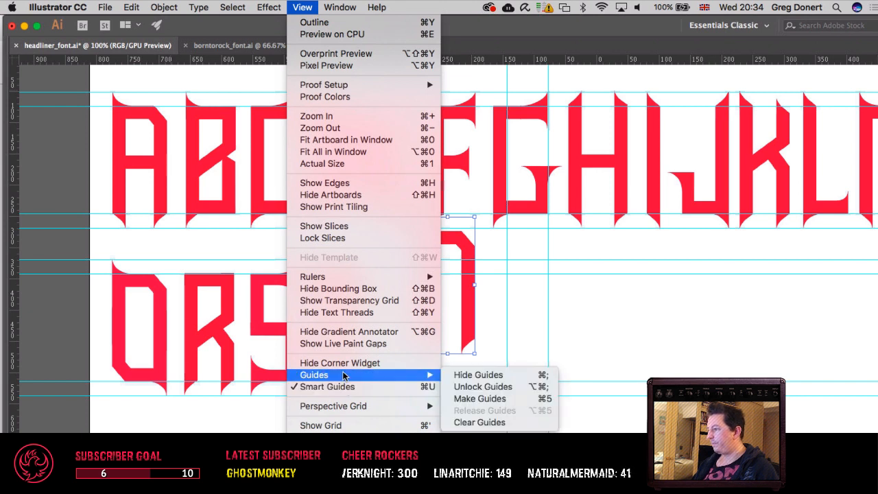
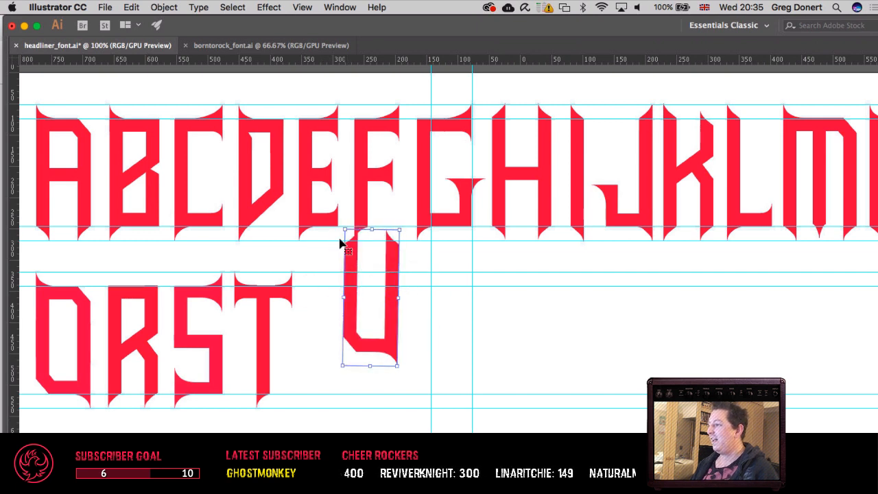
# Step: Undo the freehand rotation of the N copy beside the second-row T
pyautogui.press('super+z')
pyautogui.click(300, 8)
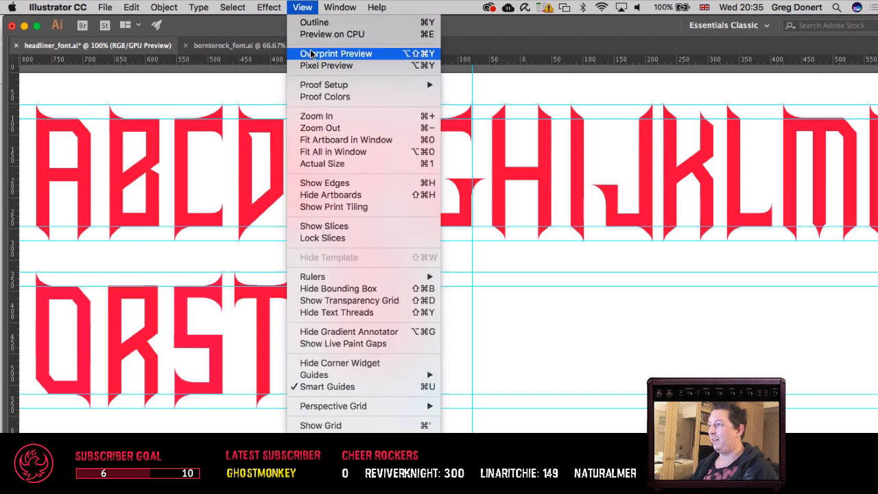
pyautogui.moveTo(351, 377)
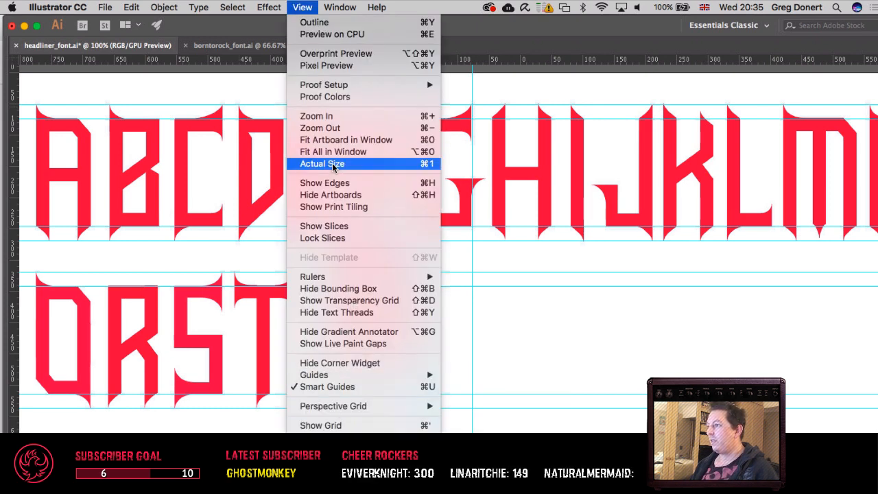
pyautogui.moveTo(238, 9)
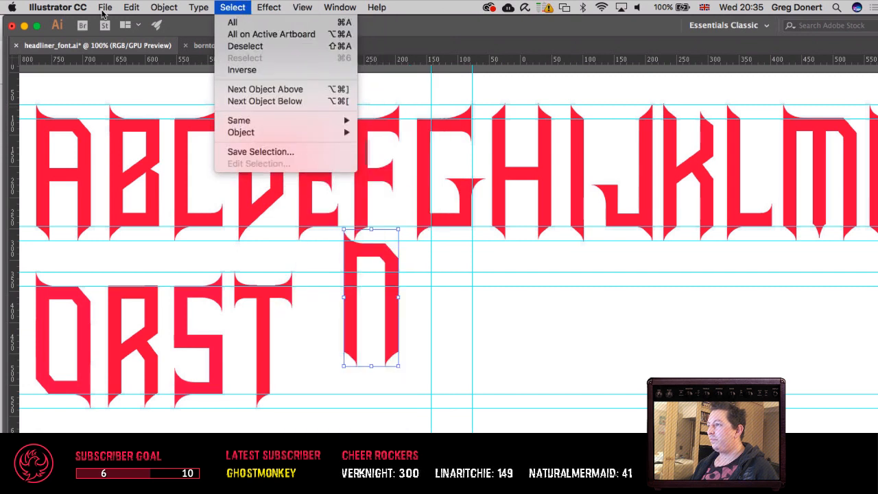
pyautogui.moveTo(163, 12)
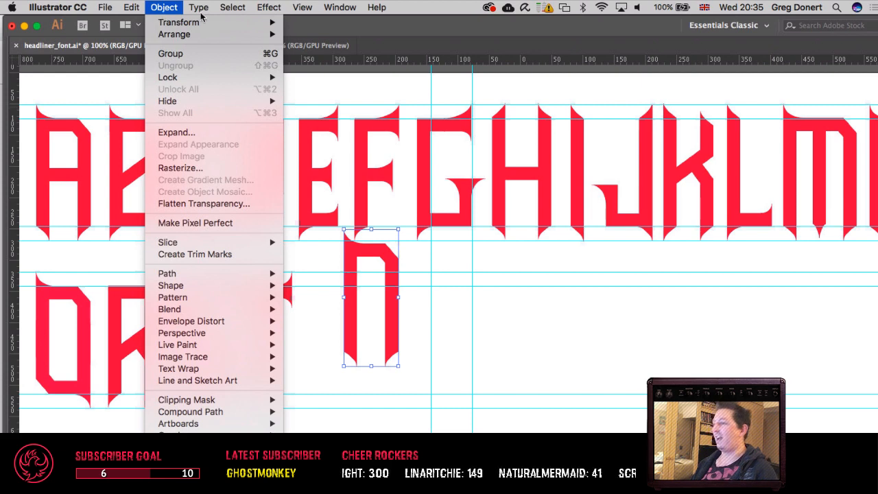
pyautogui.moveTo(323, 14)
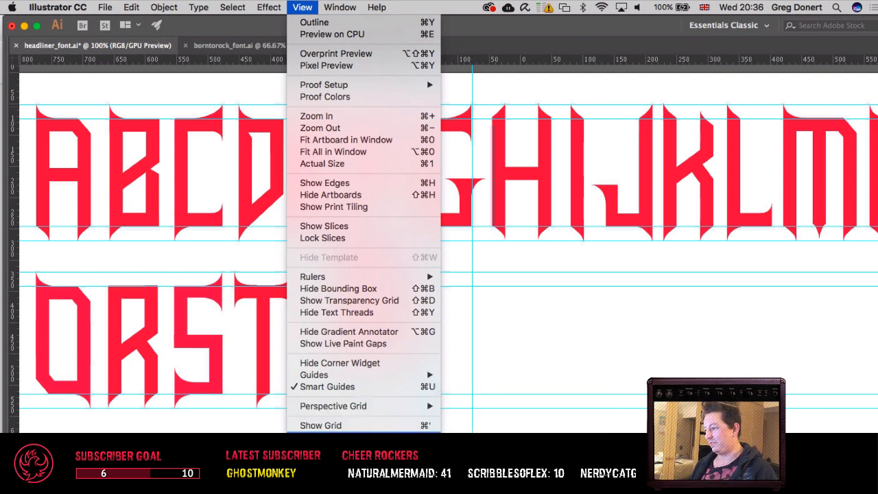
pyautogui.click(457, 359)
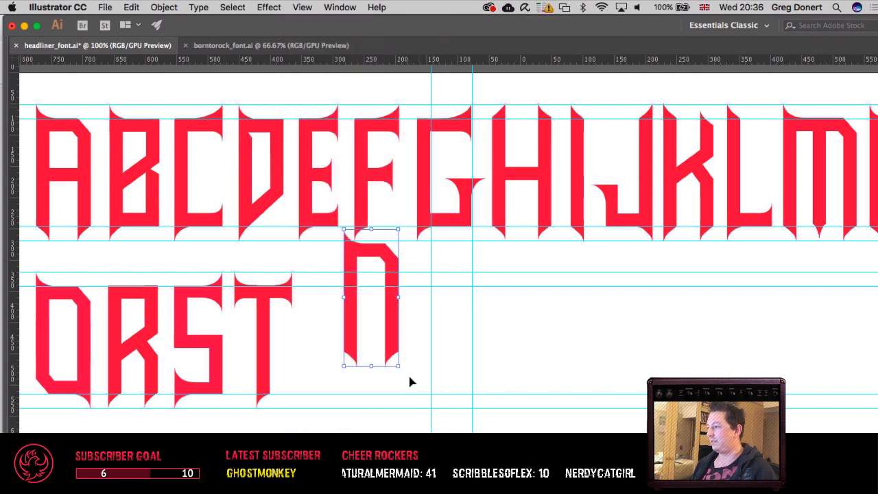
pyautogui.moveTo(401, 371); pyautogui.dragTo(298, 151)
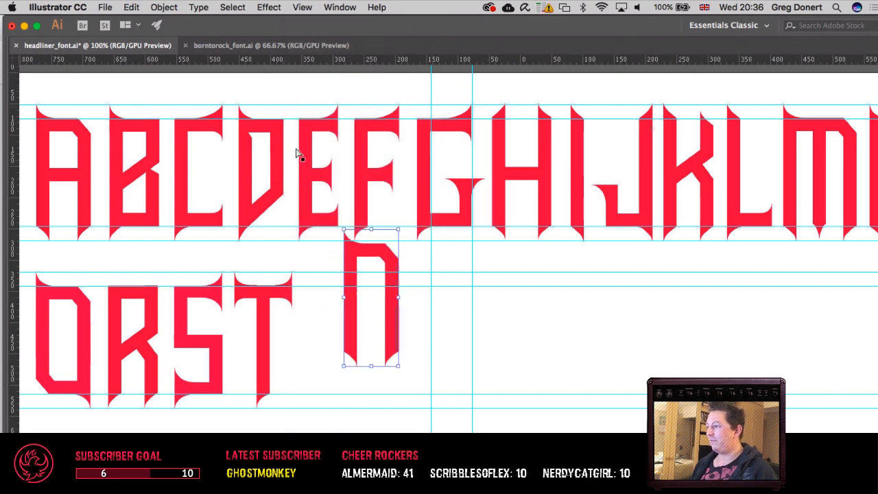
pyautogui.click(302, 8)
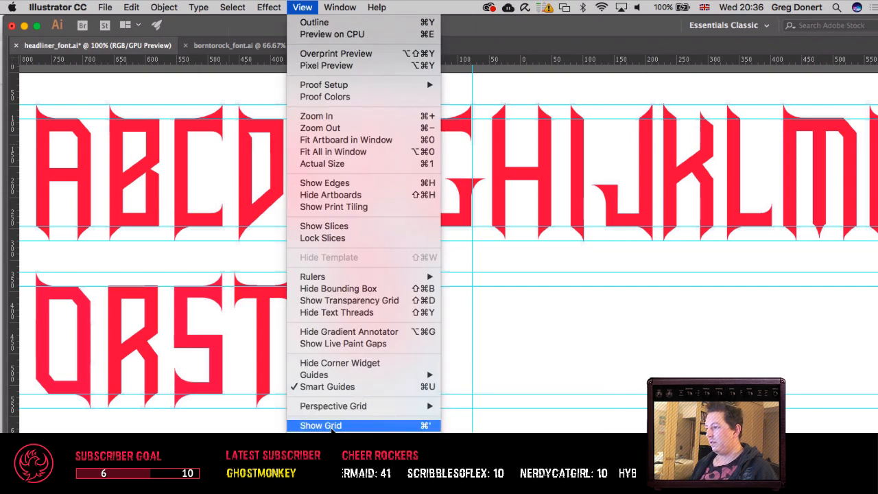
pyautogui.click(337, 437)
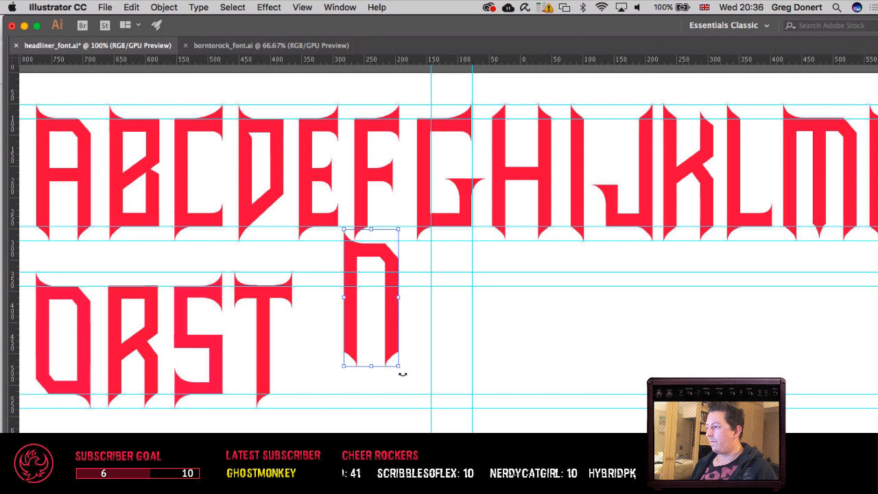
pyautogui.moveTo(402, 373); pyautogui.dragTo(308, 243)
pyautogui.hotkey('ctrl', 'z')
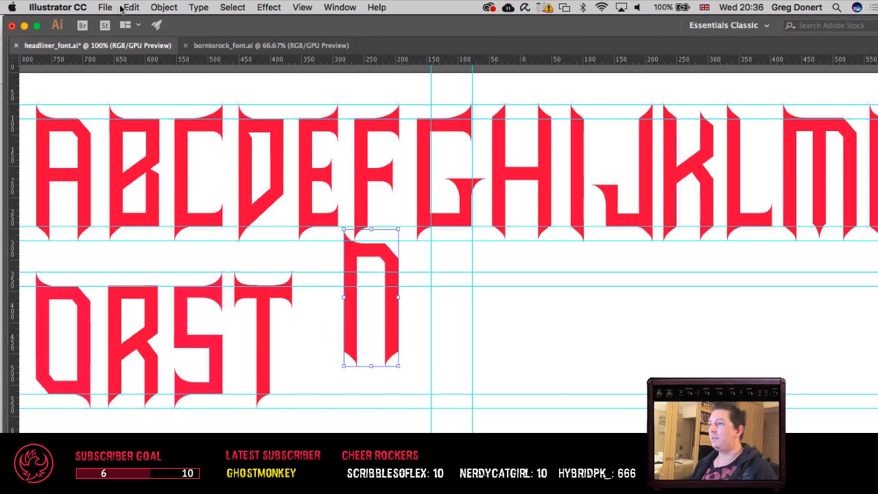
# Step: Rotate the N copy by exactly 90 degrees with the Rotate command
pyautogui.click(164, 7)
pyautogui.moveTo(205, 23)
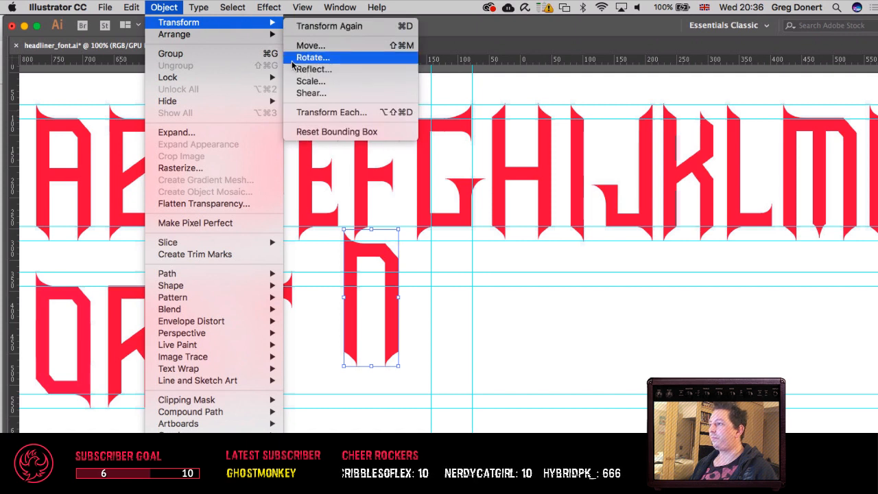
pyautogui.click(302, 58)
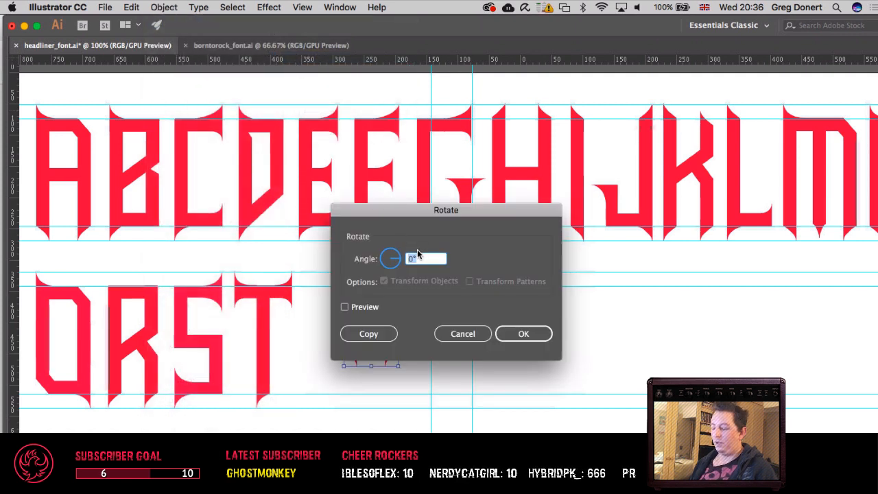
pyautogui.write('90')
pyautogui.press('Tab')
pyautogui.press('Return')
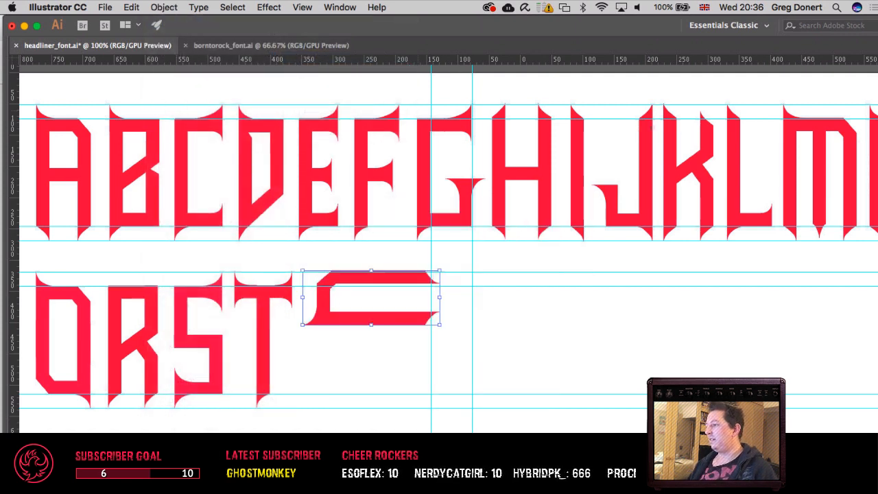
# Step: Try to rotate the sideways N copy by a further 90 degrees with the Rotate command
pyautogui.click(168, 7)
pyautogui.moveTo(206, 22)
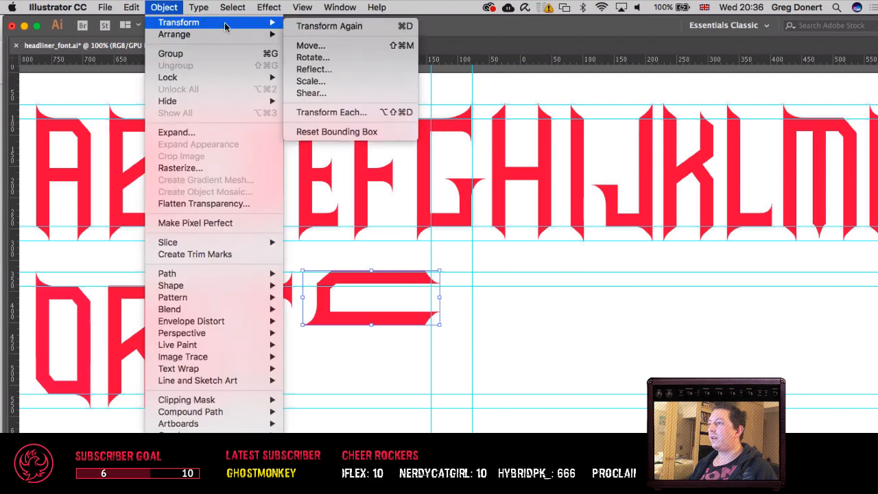
pyautogui.click(313, 58)
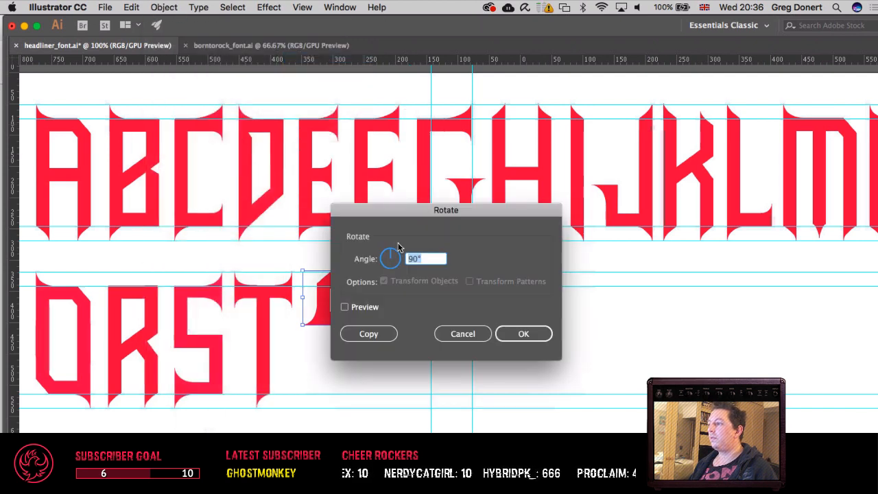
pyautogui.write('-')
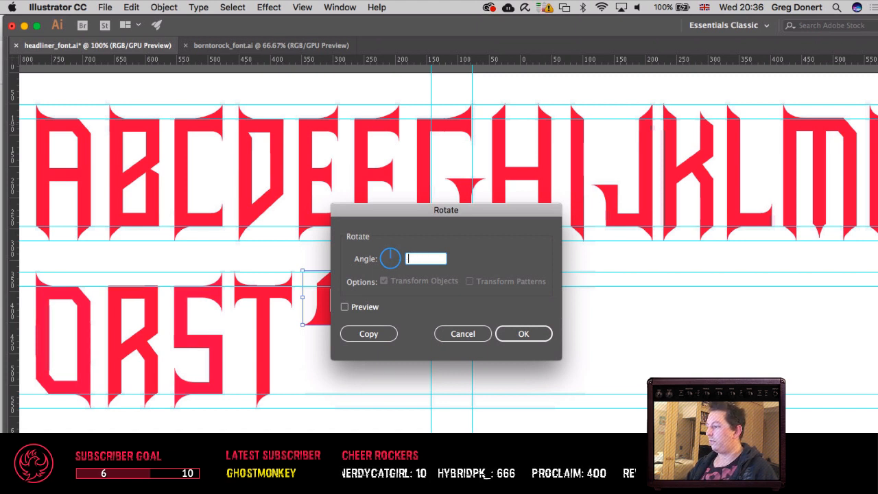
pyautogui.write('90')
pyautogui.press('Return')
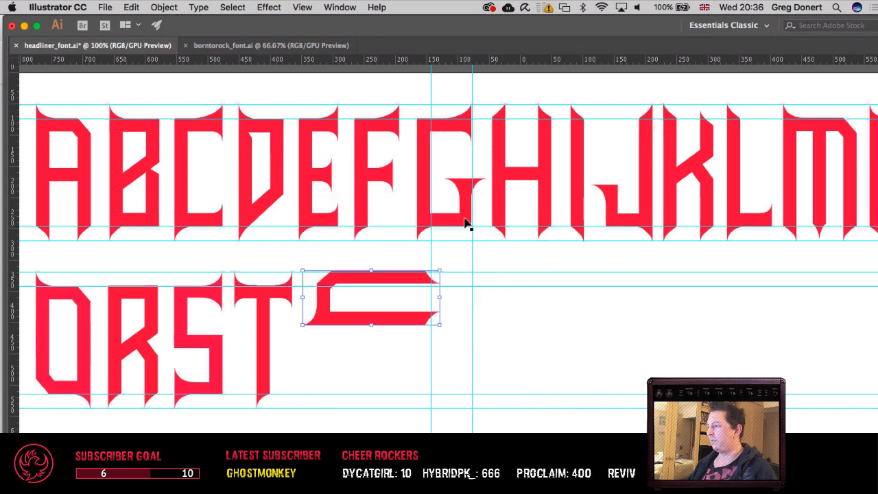
# Step: Try turning the sideways letter freehand into a U and placing it after the T, and undo both changes
pyautogui.moveTo(444, 330); pyautogui.dragTo(395, 250)
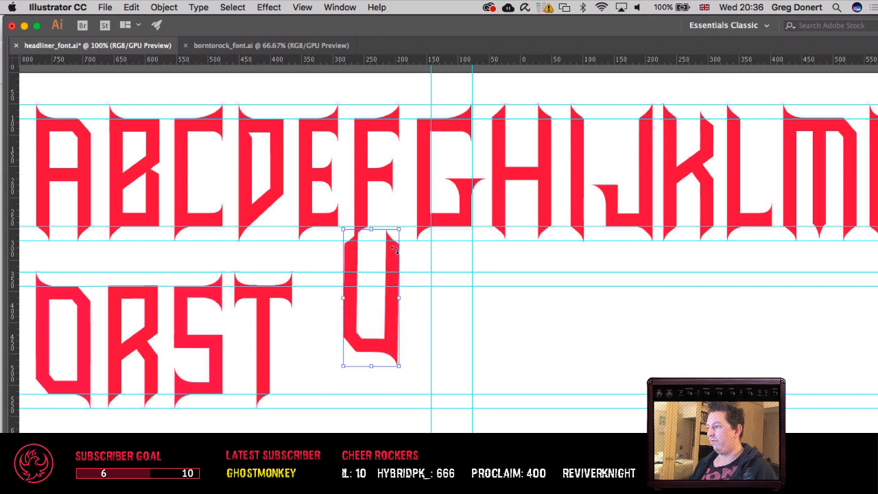
pyautogui.moveTo(386, 352); pyautogui.dragTo(345, 387)
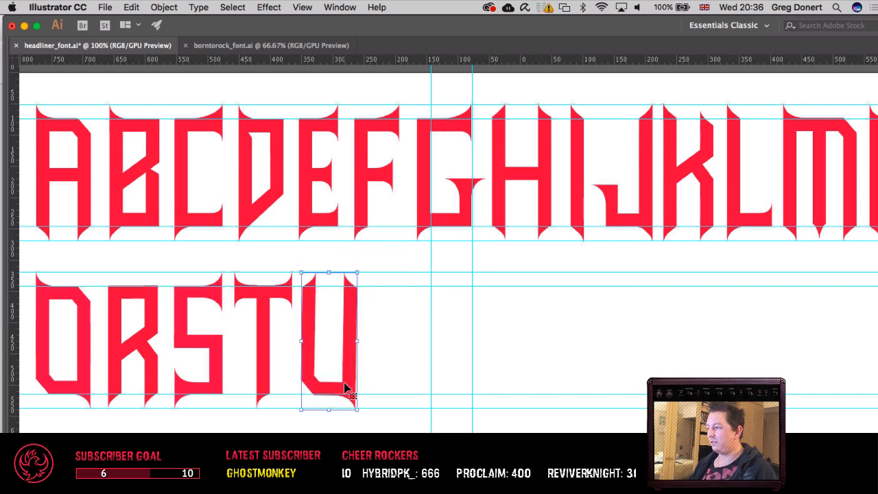
pyautogui.press('super+z')
pyautogui.press('super+z')
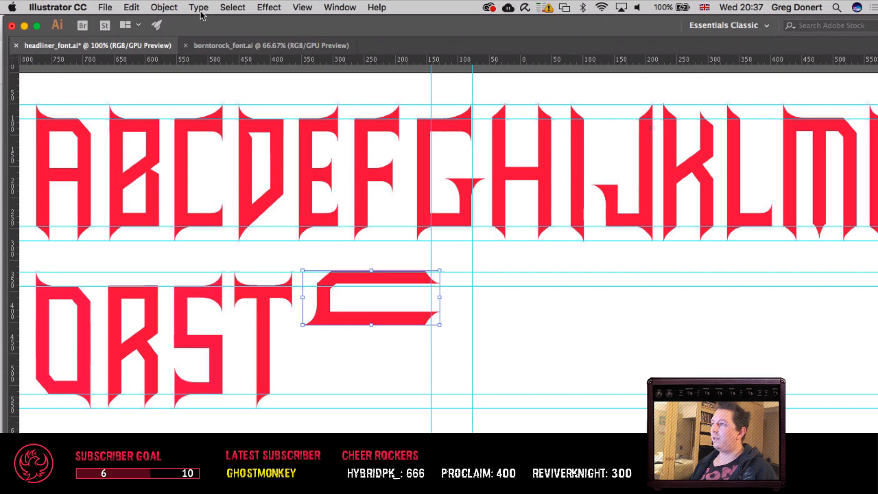
# Step: Rotate the sideways N copy by -180 degrees so its open end faces the T
pyautogui.click(164, 7)
pyautogui.moveTo(252, 25)
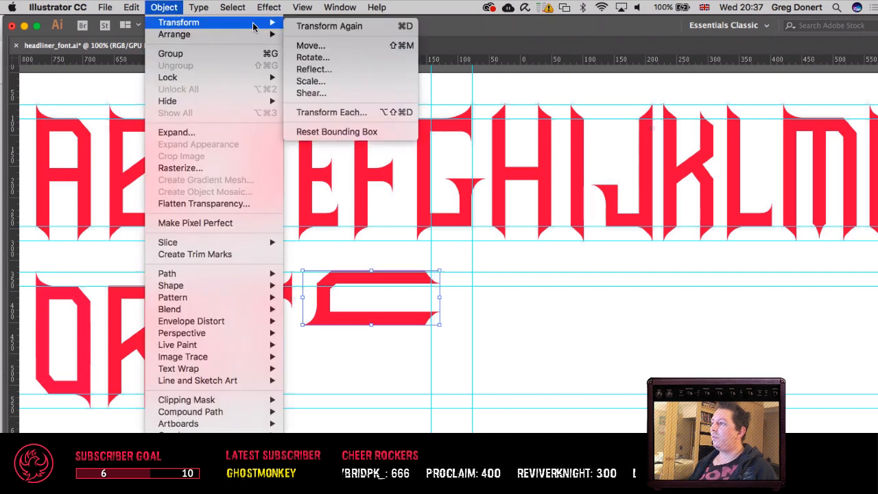
pyautogui.click(315, 57)
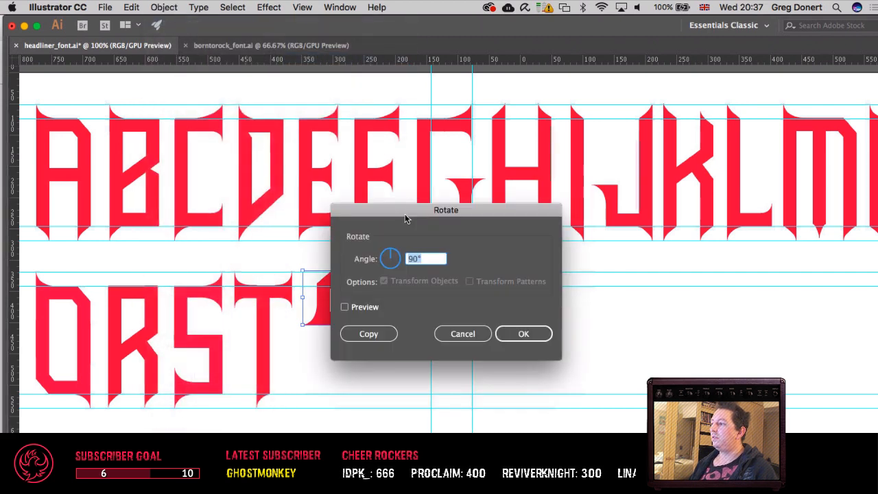
pyautogui.write('-180')
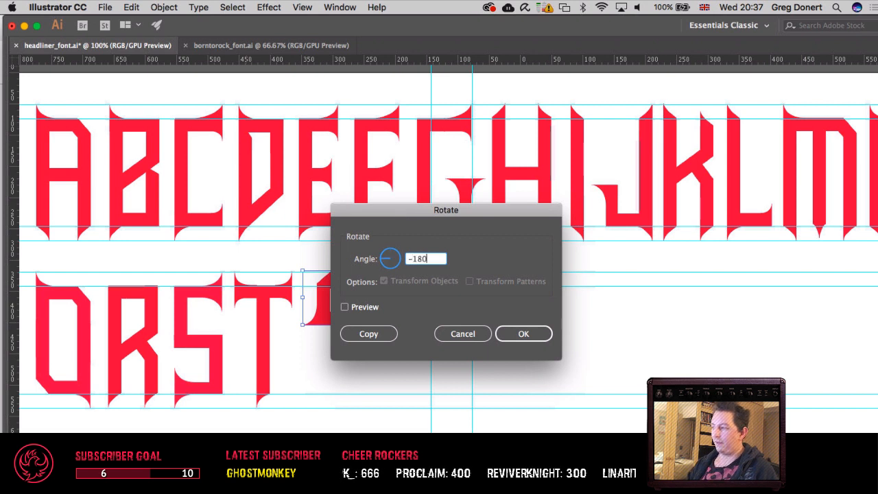
pyautogui.press('Tab')
pyautogui.press('Return')
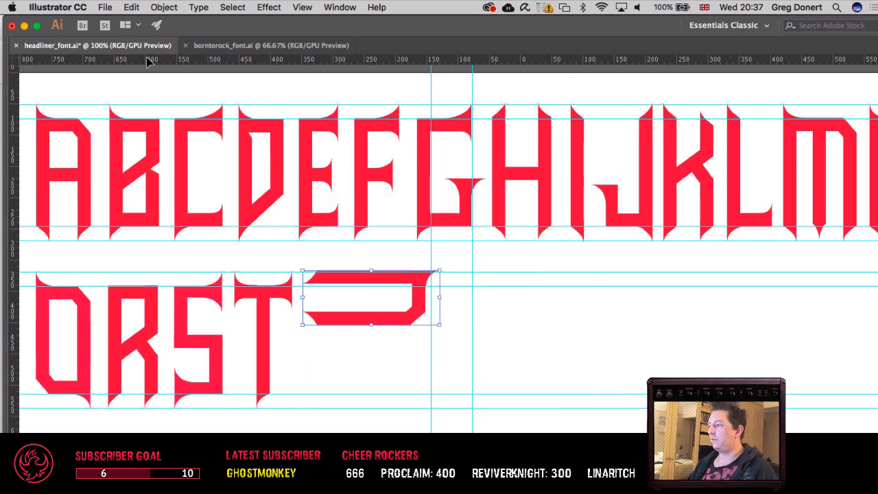
# Step: Try rotating the sideways letter by 90 degrees, and undo that rotation
pyautogui.click(164, 7)
pyautogui.moveTo(171, 23)
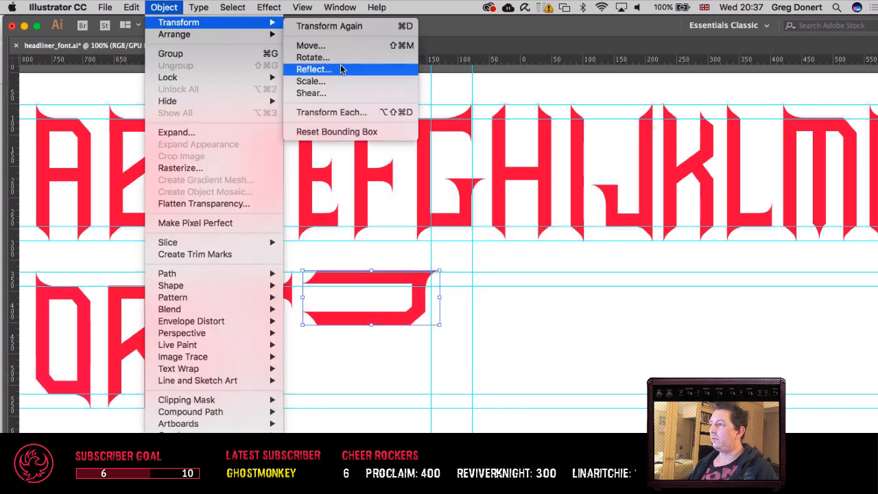
pyautogui.click(328, 57)
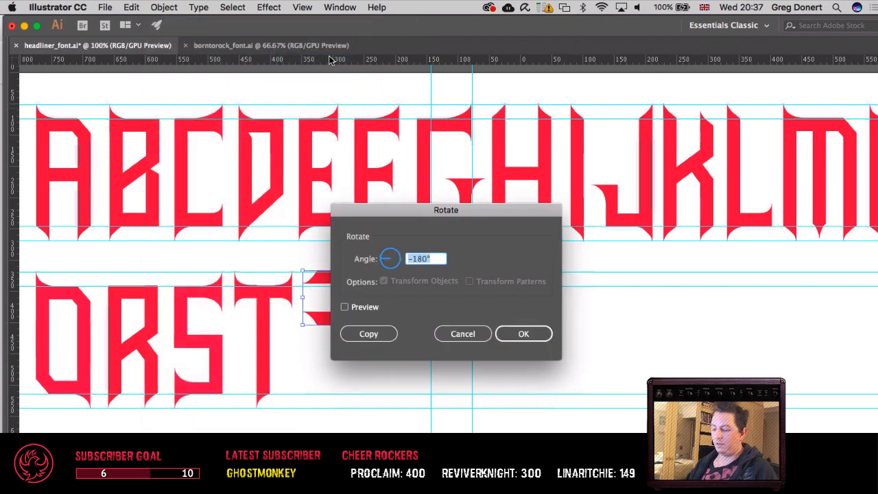
pyautogui.write('90')
pyautogui.press('Return')
pyautogui.press('super+z')
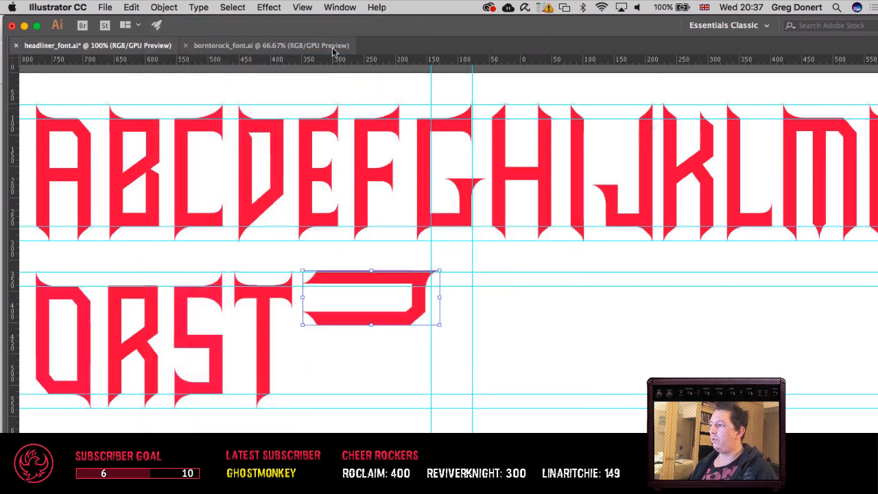
# Step: Rotate the sideways letter a quarter turn clockwise to form an upright U
pyautogui.click(164, 8)
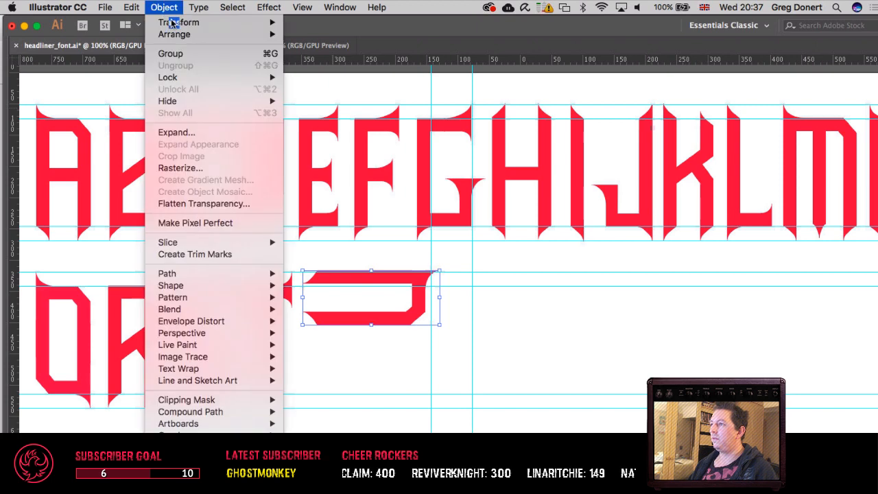
pyautogui.moveTo(175, 21)
pyautogui.click(374, 62)
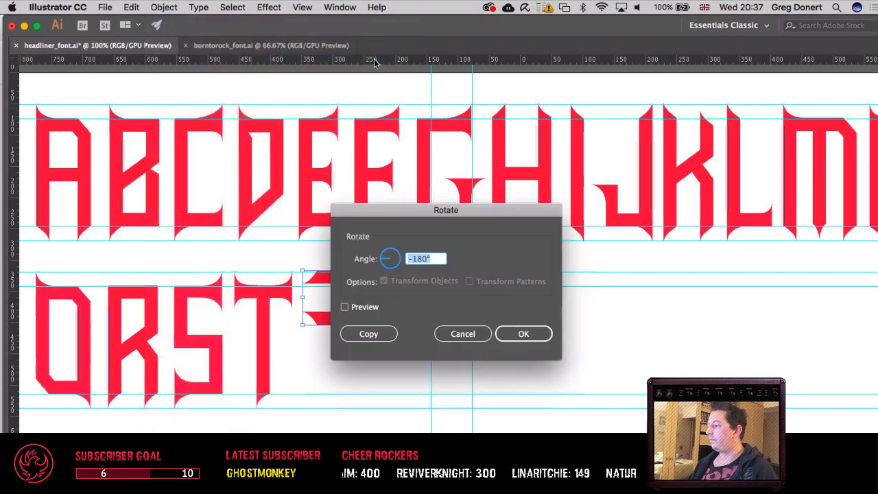
pyautogui.write('-90')
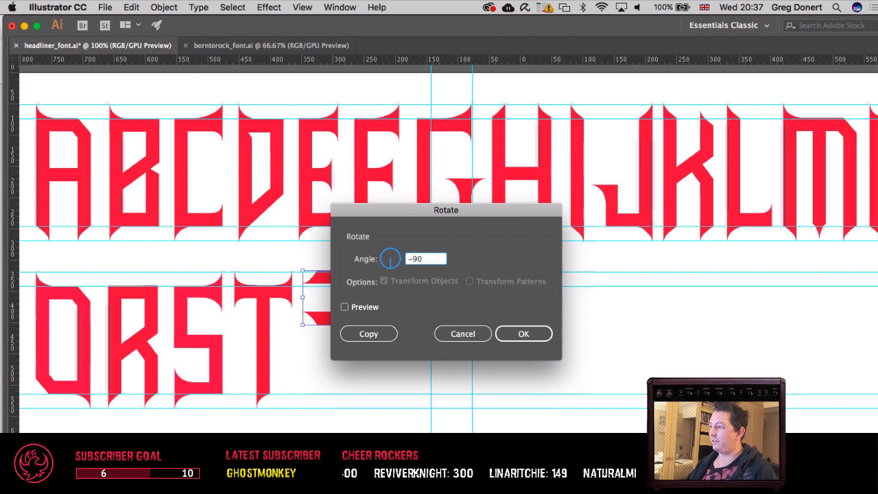
pyautogui.press('Return')
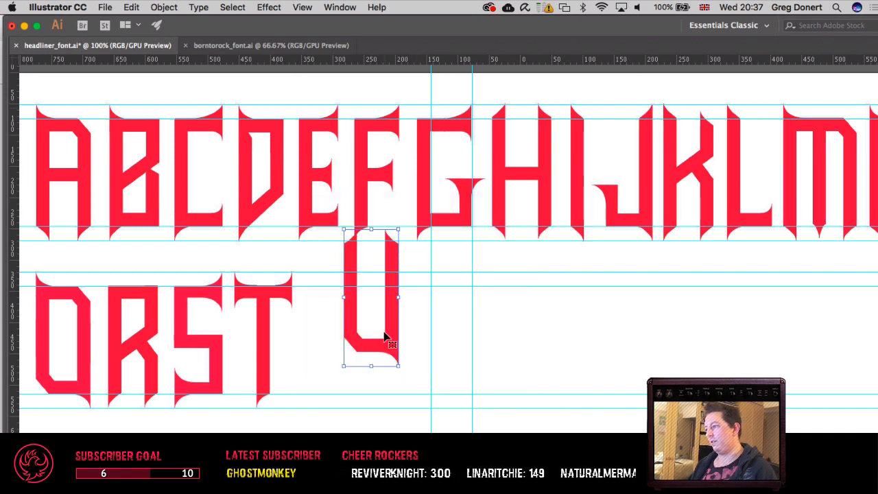
# Step: Move the U into the second row just after the T, between the row's guides, and deselect it
pyautogui.moveTo(393, 336); pyautogui.dragTo(353, 379)
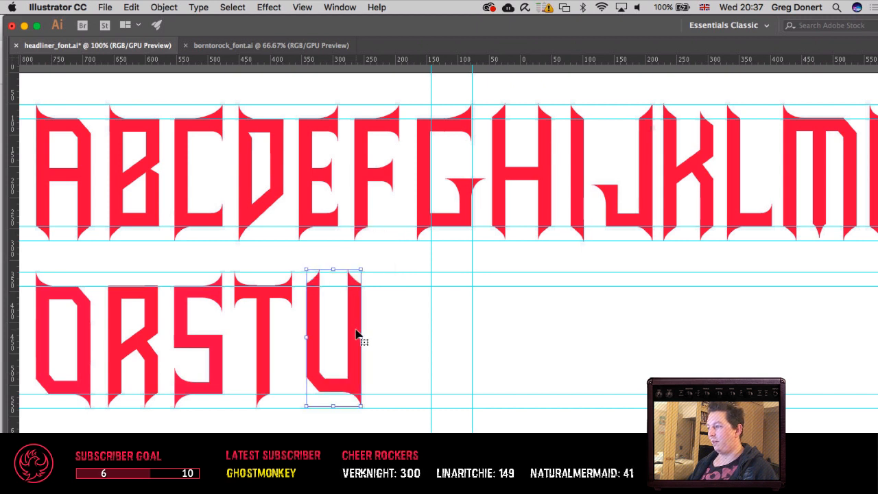
pyautogui.press('Down')
pyautogui.press('Down')
pyautogui.press('Up')
pyautogui.press('Up')
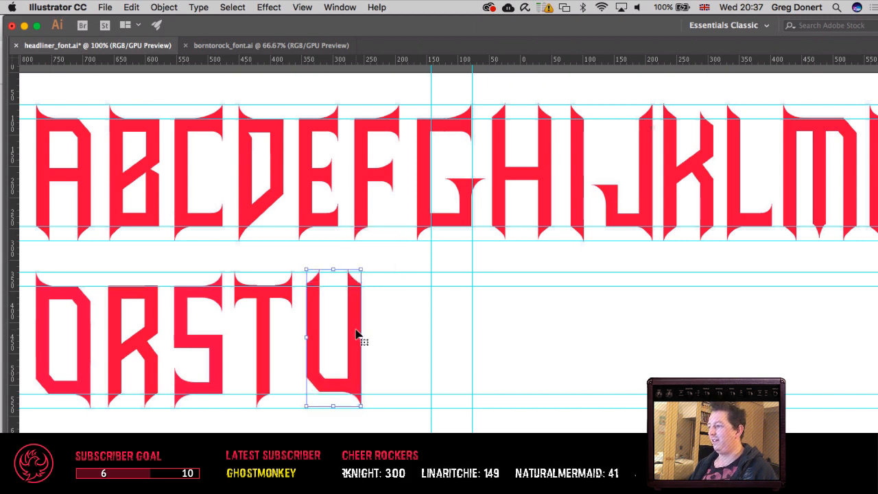
pyautogui.press('shift+super+a')
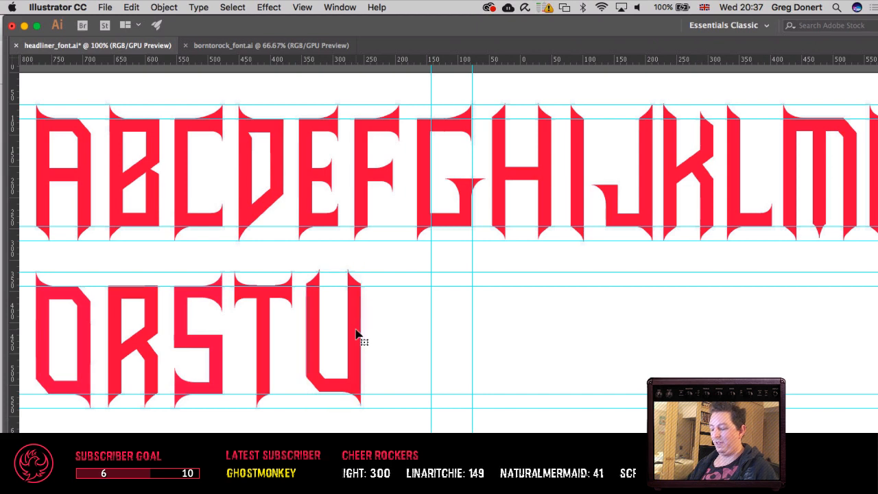
# Step: Nudge the U vertically so its tips and base line up with the second row's guides
pyautogui.press('super+equal')
pyautogui.press('super+equal')
pyautogui.moveTo(357, 288); pyautogui.dragTo(276, 276)
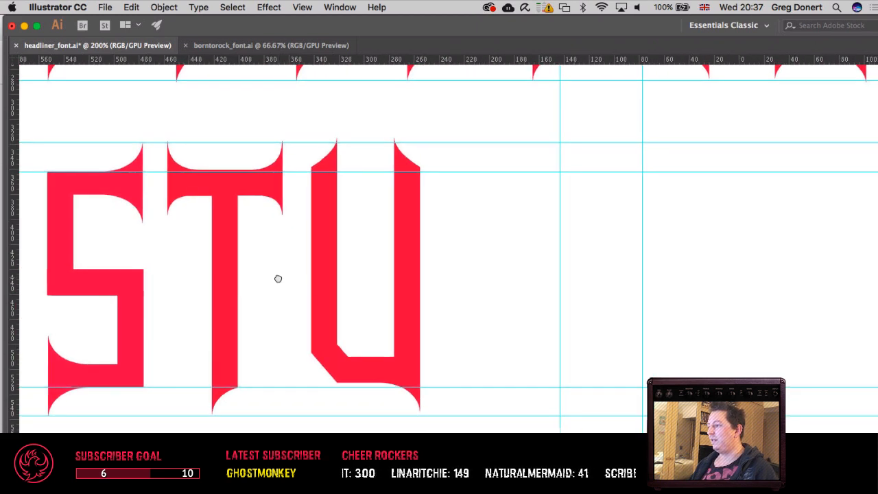
pyautogui.click(324, 320)
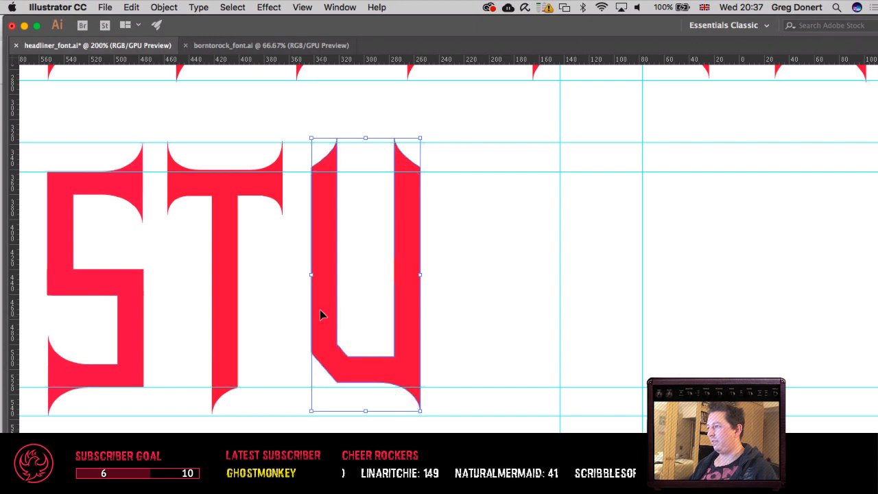
pyautogui.press('Down')
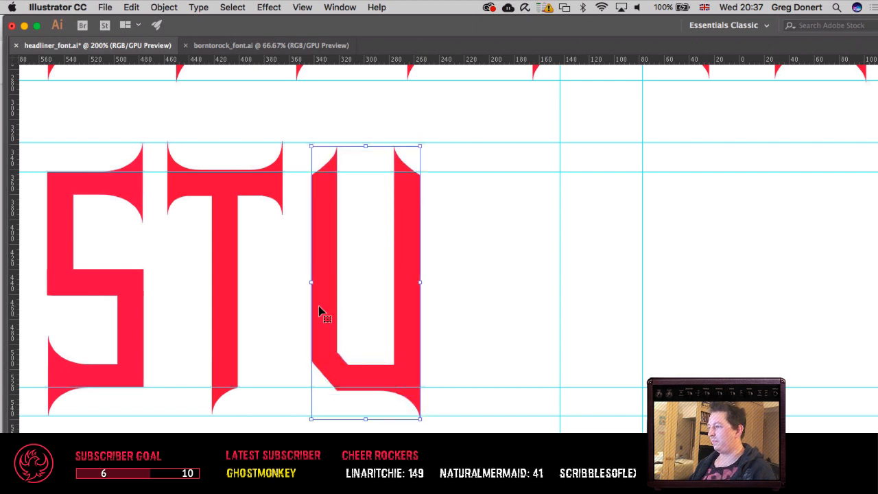
pyautogui.click(302, 7)
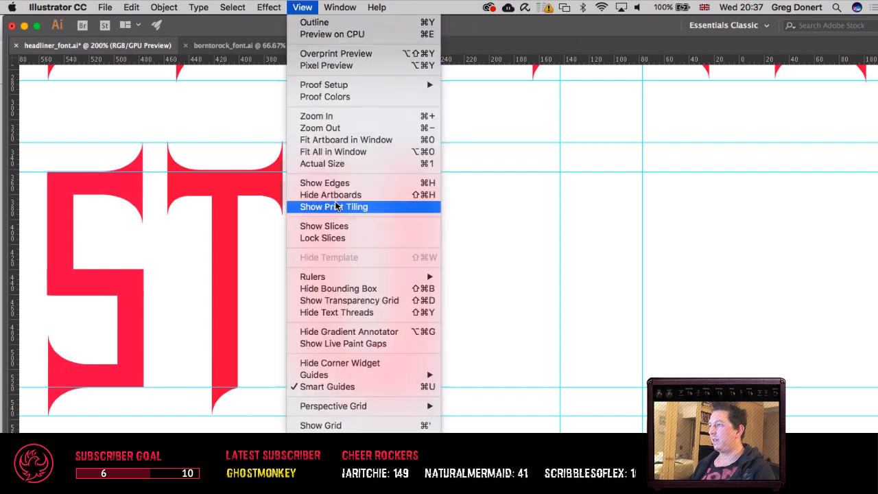
pyautogui.moveTo(336, 405)
pyautogui.click(375, 437)
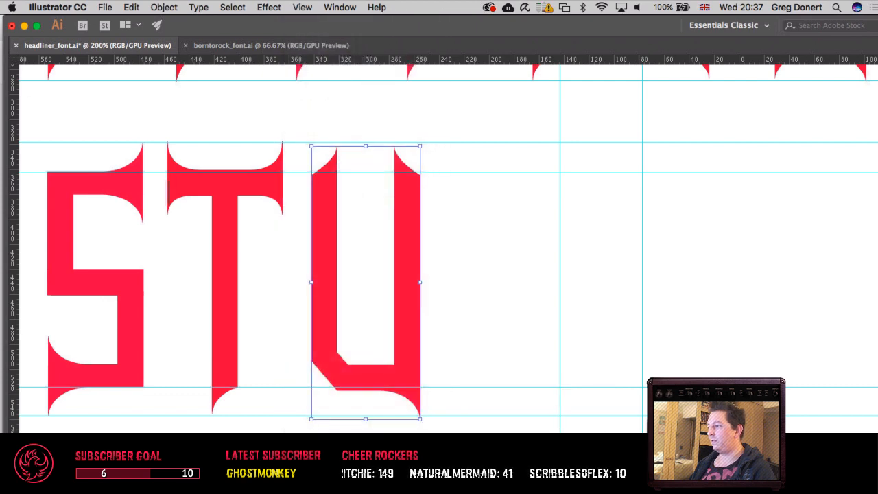
pyautogui.press('Up')
pyautogui.press('Up')
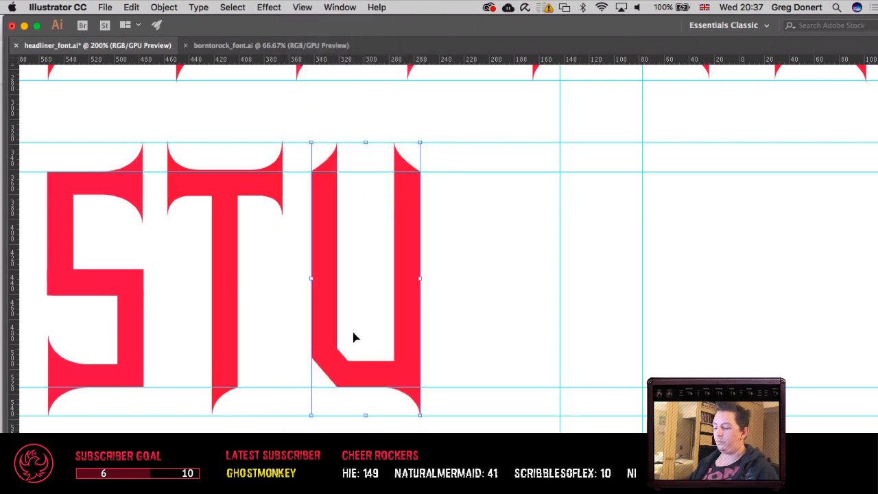
# Step: Examine the Guides & Grid, Smart Guides, General and Performance preferences, and close the preferences
pyautogui.press('super+minus')
pyautogui.press('super+minus')
pyautogui.press('super+minus')
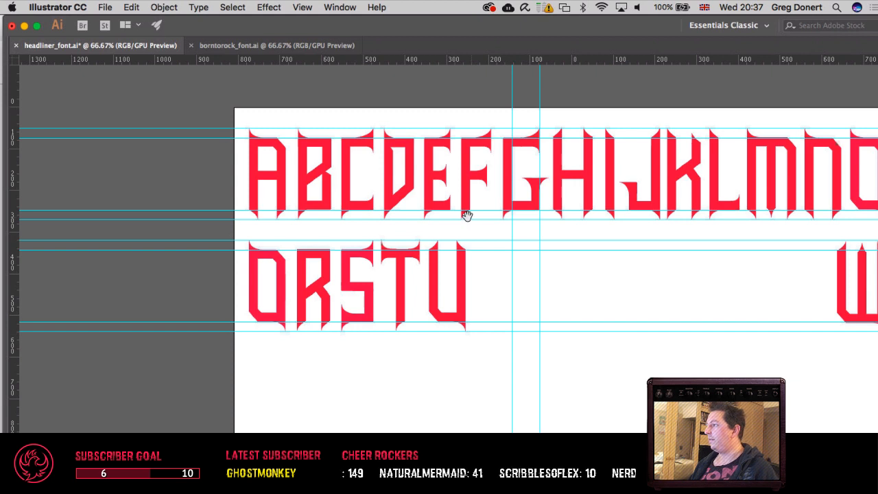
pyautogui.moveTo(464, 215); pyautogui.dragTo(314, 232)
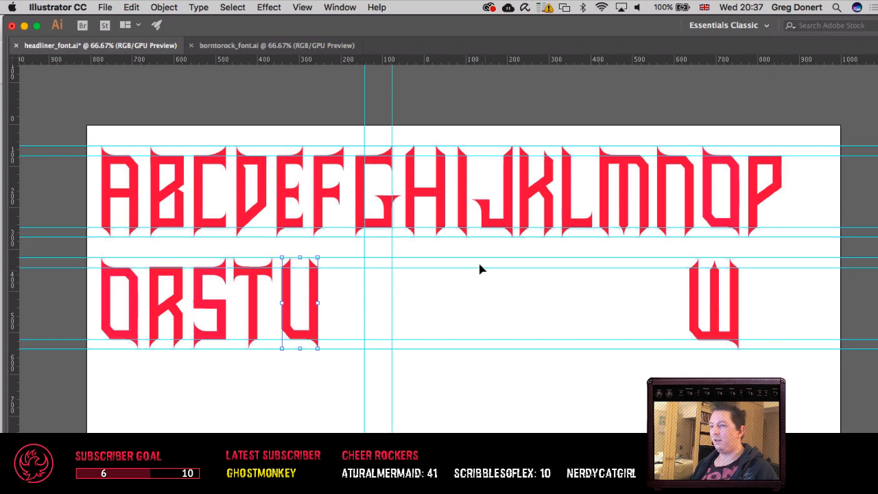
pyautogui.hscroll(5, 480, 277)
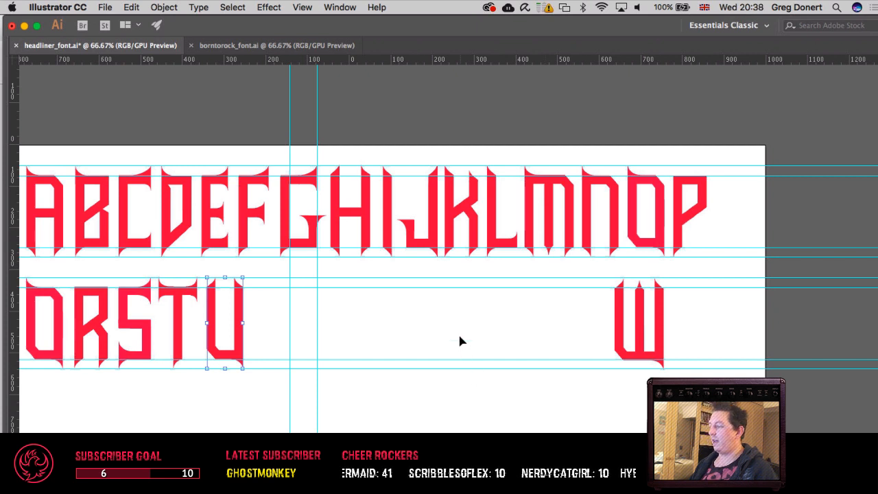
pyautogui.click(127, 8)
pyautogui.moveTo(79, 8)
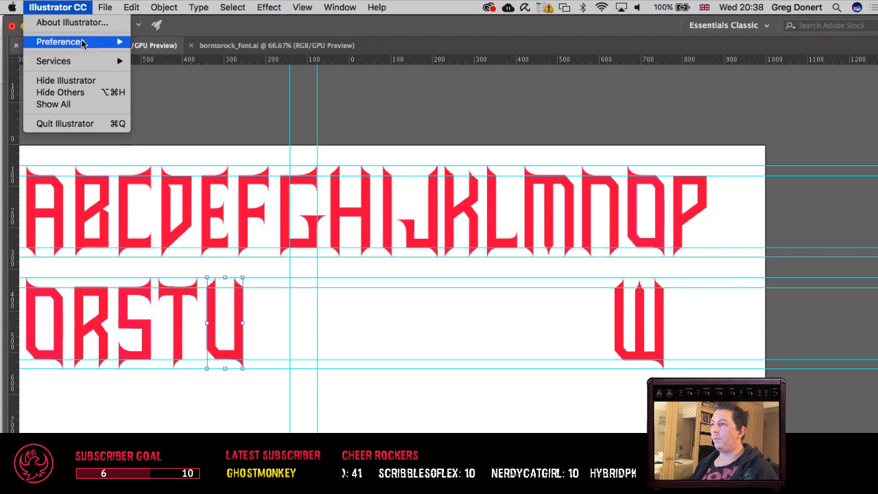
pyautogui.moveTo(86, 41)
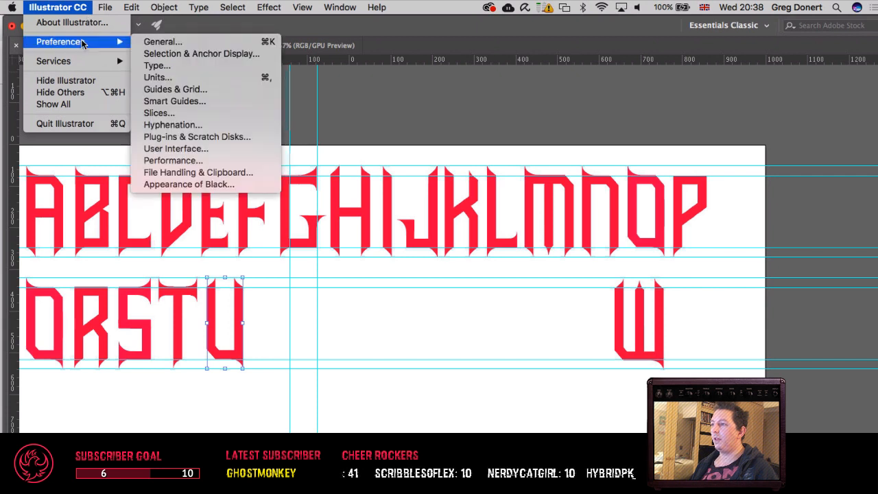
pyautogui.click(172, 89)
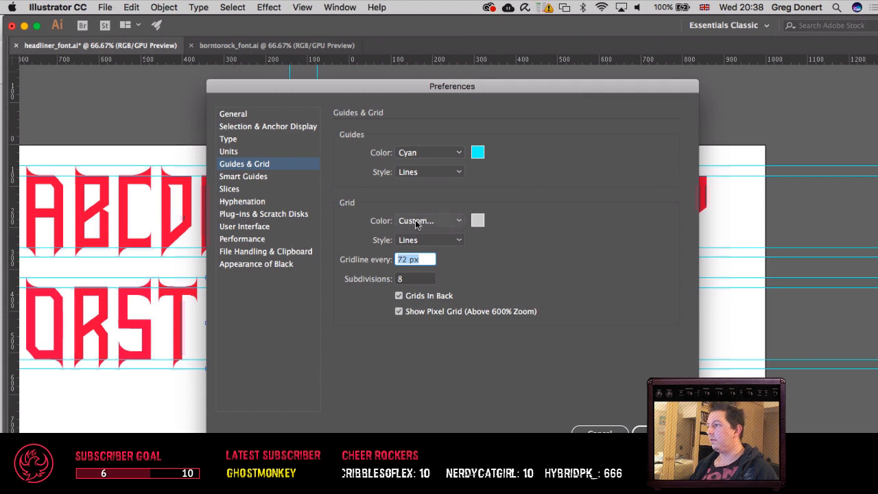
pyautogui.click(255, 176)
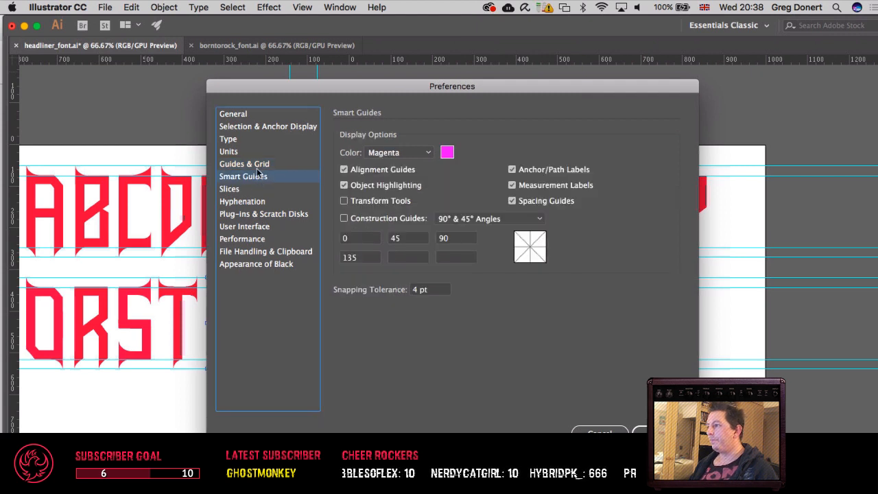
pyautogui.click(257, 166)
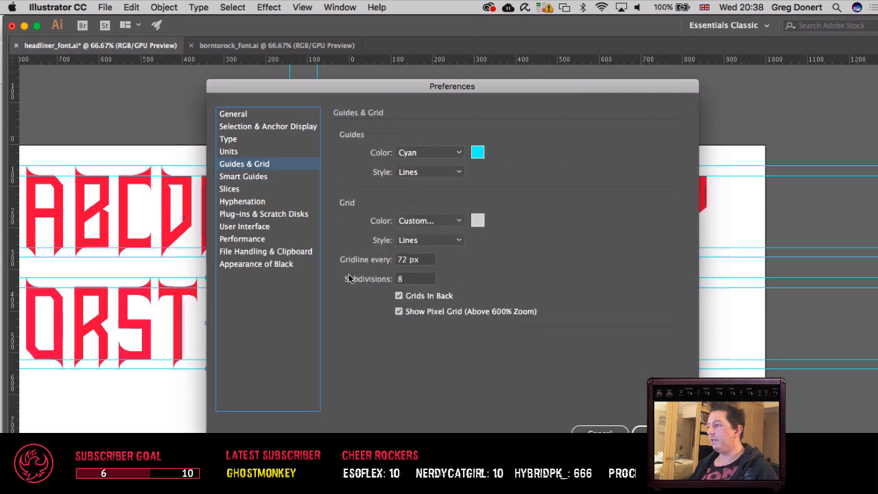
pyautogui.click(248, 177)
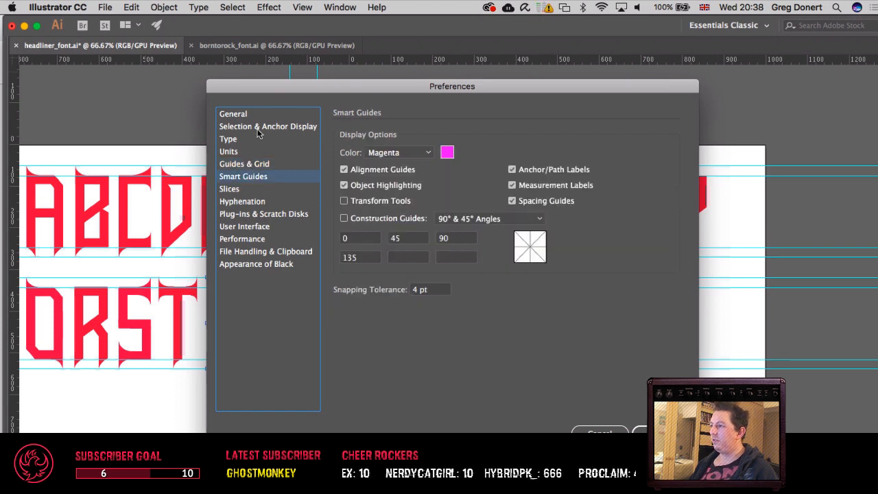
pyautogui.click(236, 114)
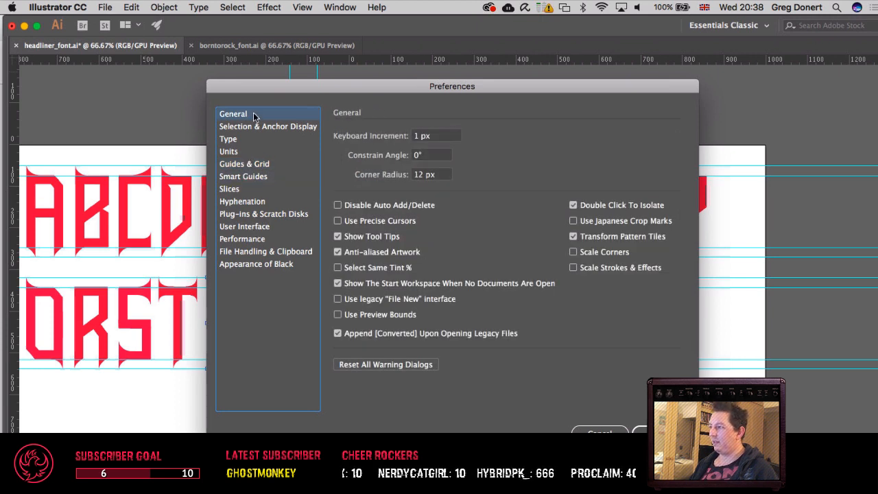
pyautogui.click(256, 240)
pyautogui.press('Return')
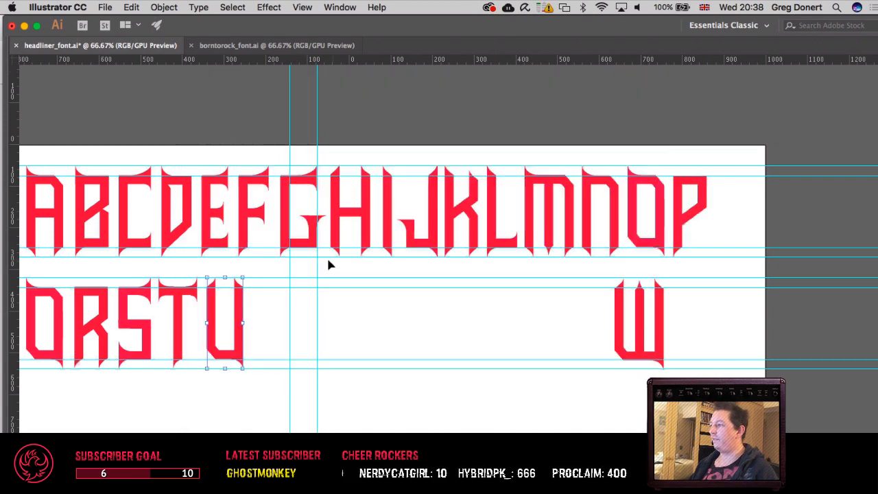
# Step: Try to place a copy of the U beside it in the second row, undo that copy and deselect
pyautogui.click(412, 310)
pyautogui.moveTo(411, 308); pyautogui.dragTo(460, 310)
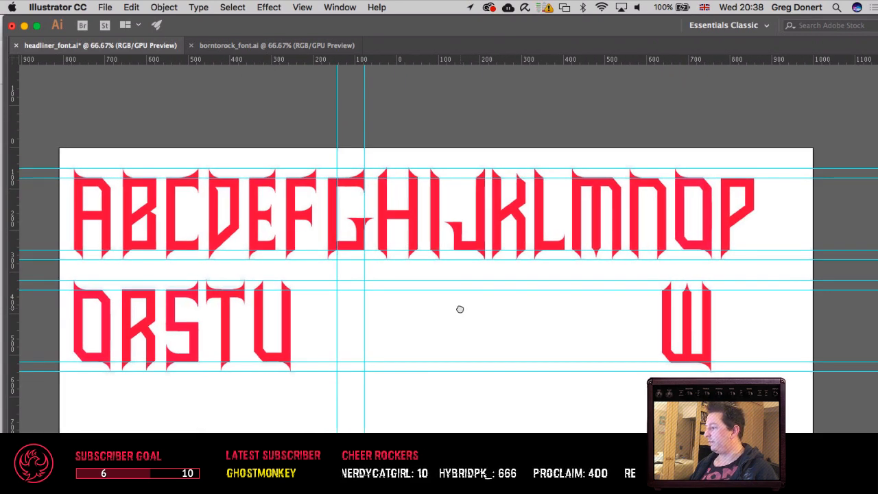
pyautogui.hscroll(3, 412, 305)
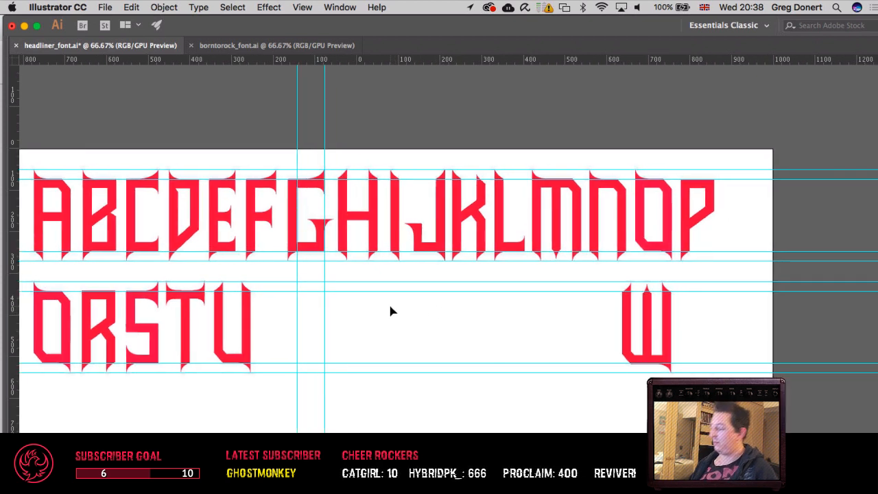
pyautogui.moveTo(467, 310); pyautogui.dragTo(469, 324)
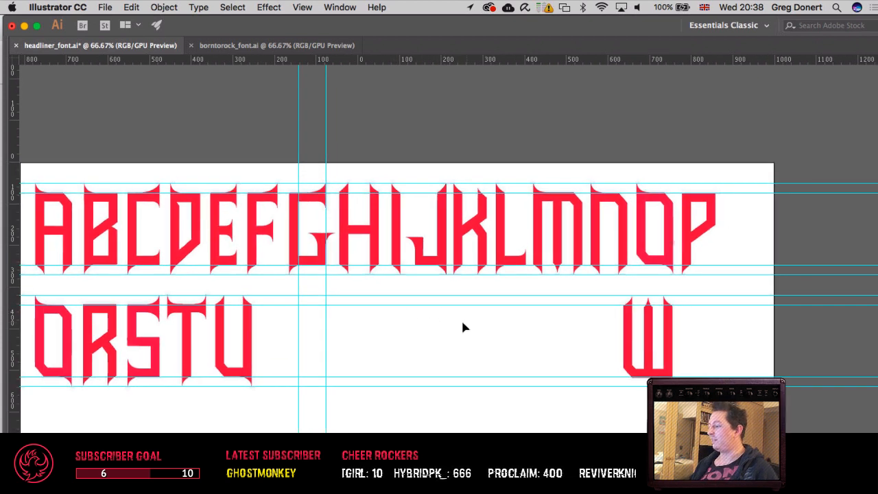
pyautogui.moveTo(427, 277); pyautogui.dragTo(488, 254)
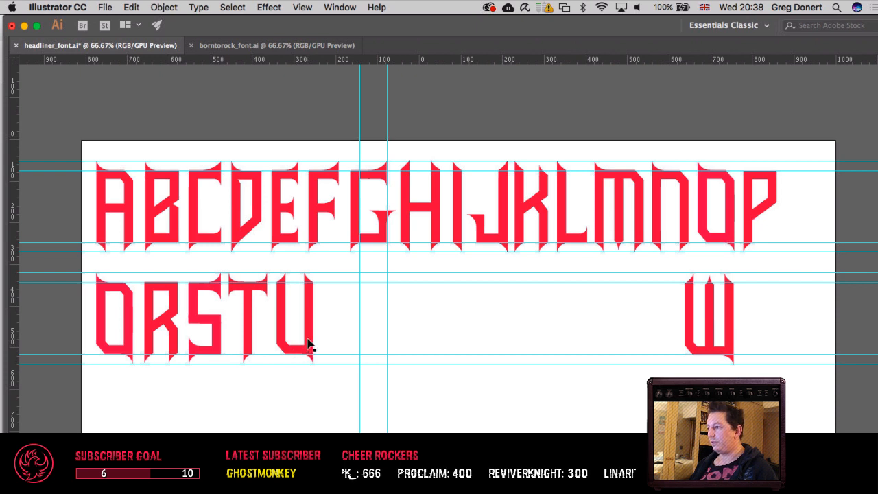
pyautogui.moveTo(308, 347); pyautogui.dragTo(362, 343)
pyautogui.press('super+z')
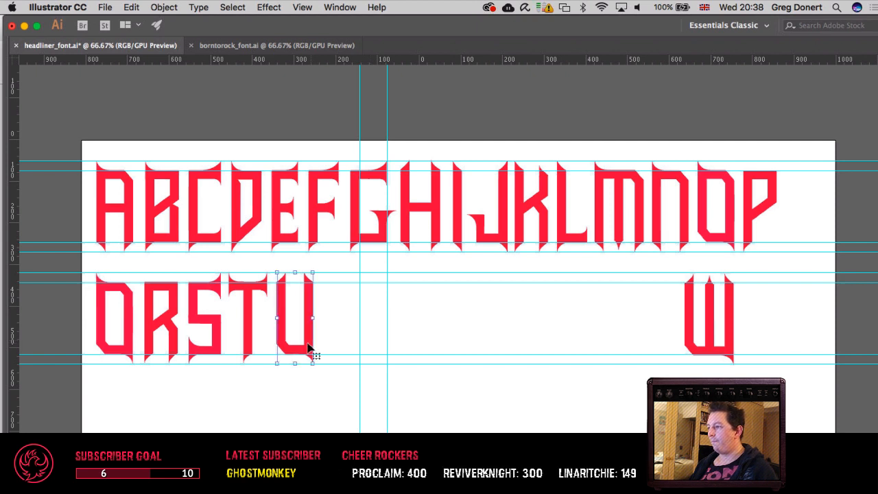
pyautogui.click(348, 351)
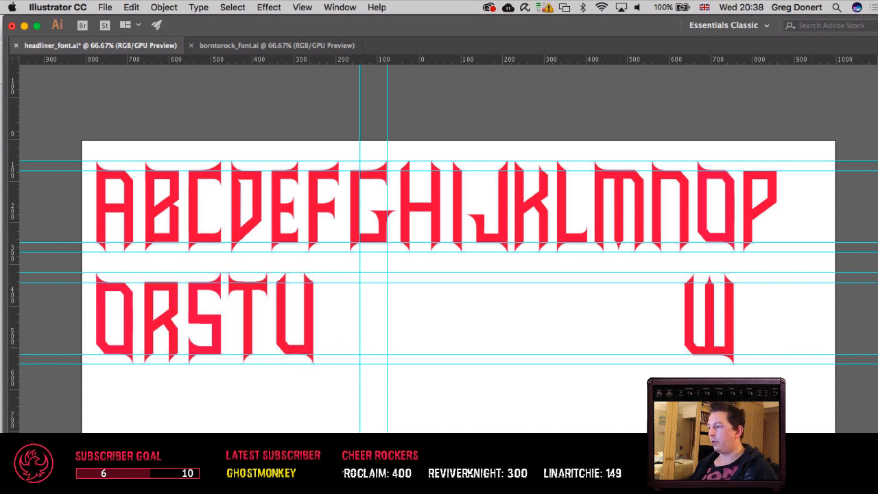
# Step: Duplicate the U horizontally just after the original, keeping it on the second row's guides
pyautogui.moveTo(306, 354); pyautogui.dragTo(355, 355)
pyautogui.press('super+equal')
pyautogui.press('super+equal')
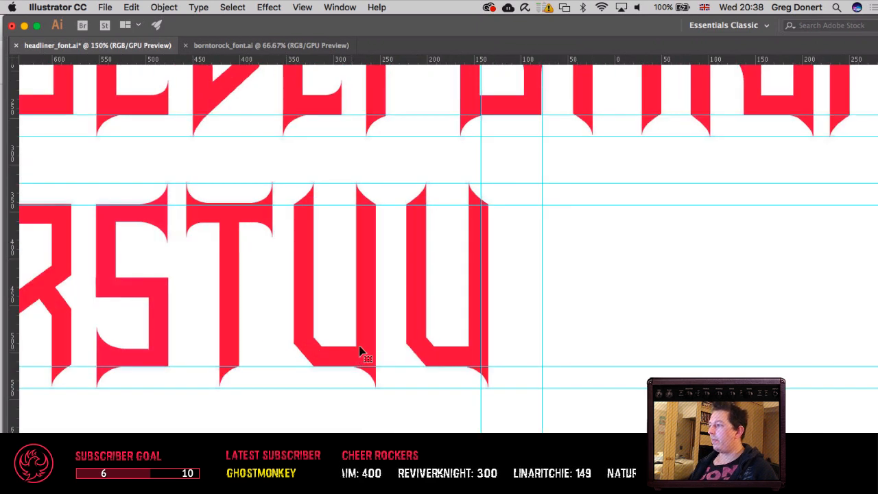
pyautogui.hscroll(2, 439, 401)
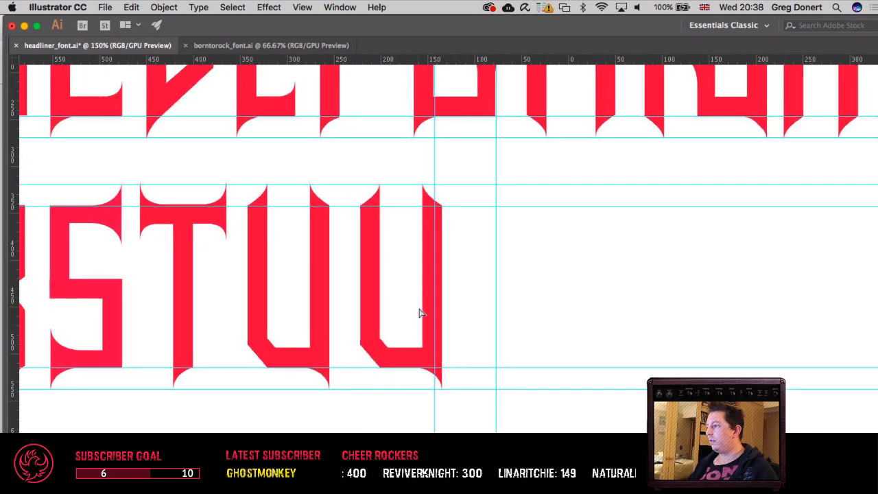
# Step: Select the copied U and show the selection edges so its anchor points can be picked
pyautogui.moveTo(415, 176); pyautogui.dragTo(488, 428)
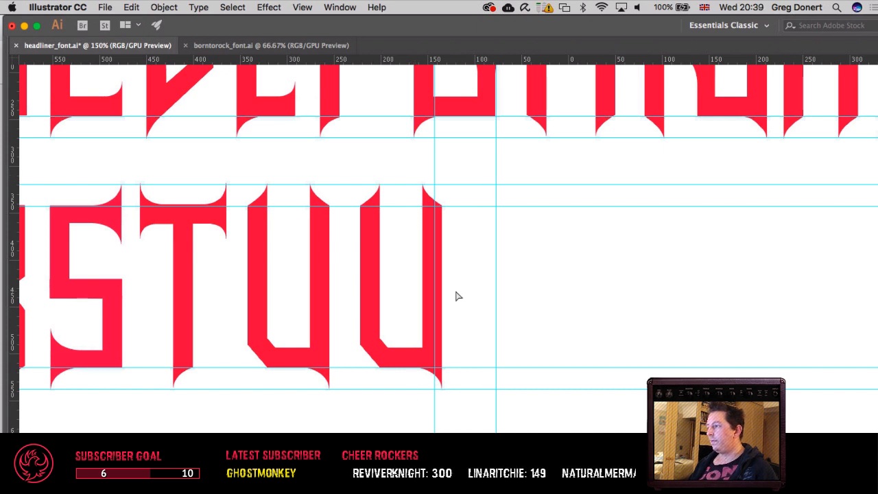
pyautogui.moveTo(414, 173); pyautogui.dragTo(469, 229)
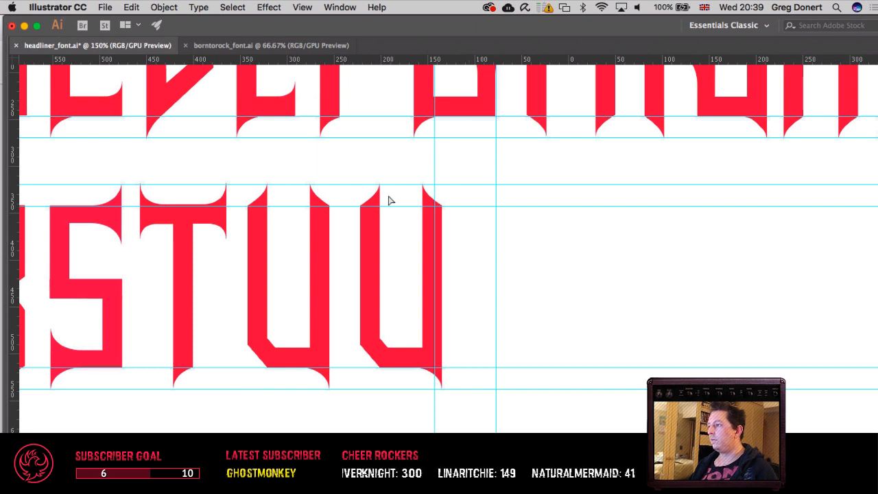
pyautogui.click(369, 233)
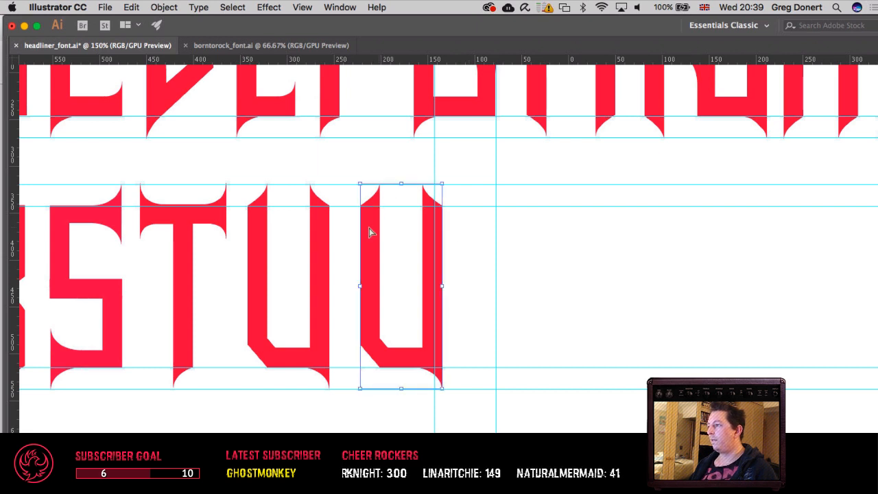
pyautogui.press('super+h')
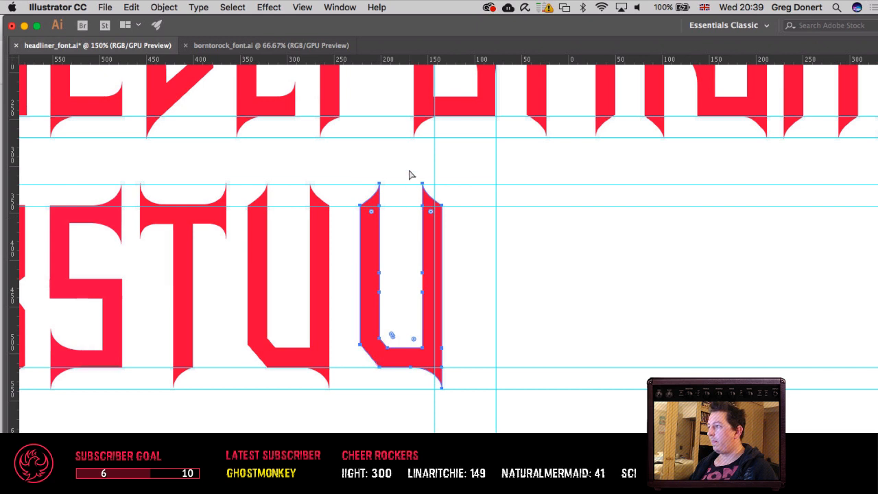
# Step: Try to delete the upper end of the copied U's second stem, and undo the deletion
pyautogui.moveTo(409, 175); pyautogui.dragTo(476, 227)
pyautogui.press('Delete')
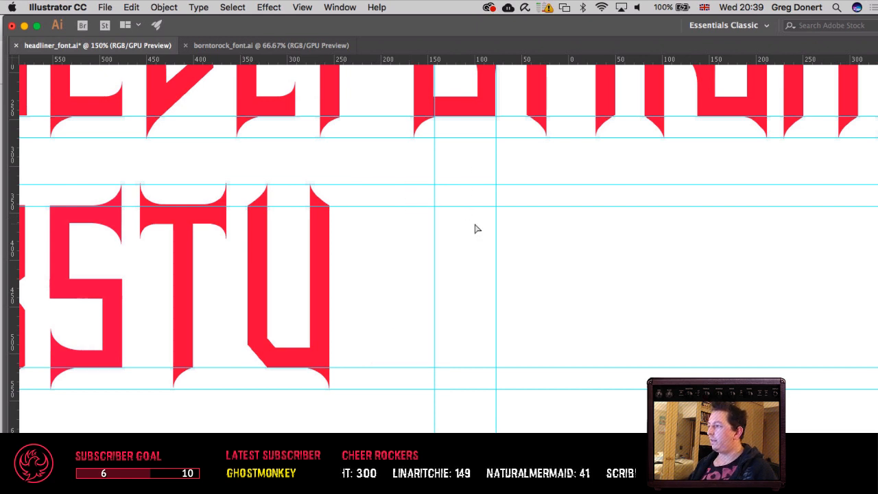
pyautogui.press('super+z')
# Step: Show the hidden panels and draw a near-vertical line 52 px tall from the copied U's lower inner corner down across its base
pyautogui.press('a')
pyautogui.press('Tab')
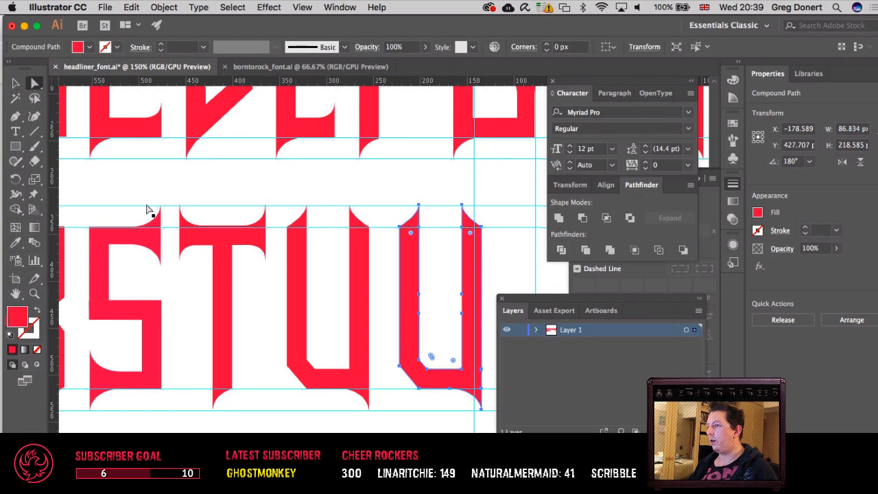
pyautogui.press('\\')
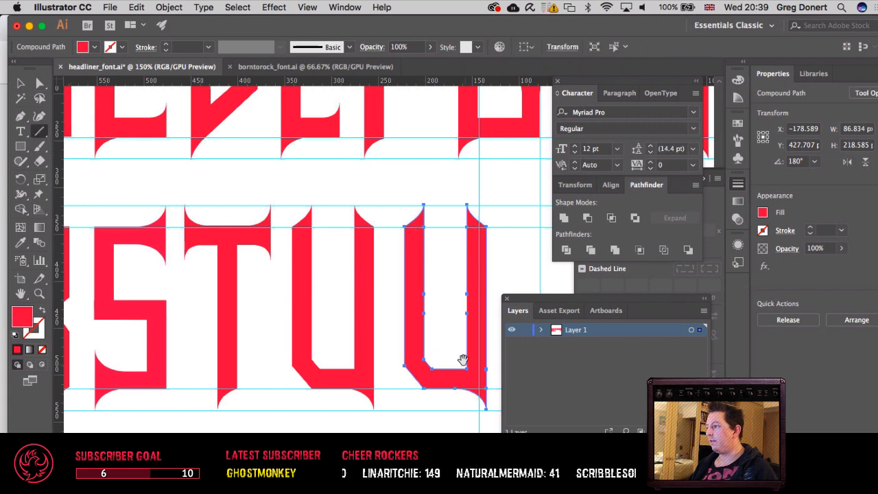
pyautogui.moveTo(463, 360); pyautogui.dragTo(364, 415)
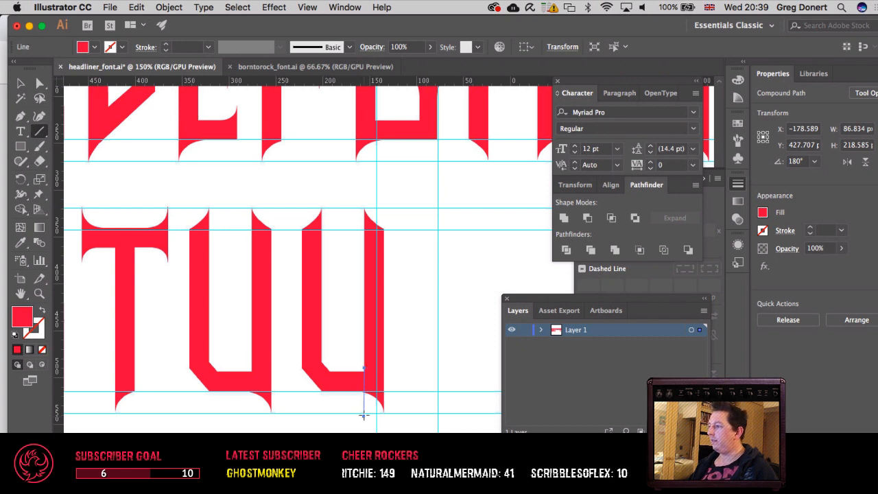
# Step: Move the near-vertical line left to the middle of the copied U's base, at X -176 px
pyautogui.press('v')
pyautogui.press('Left')
pyautogui.press('Left')
pyautogui.press('Left')
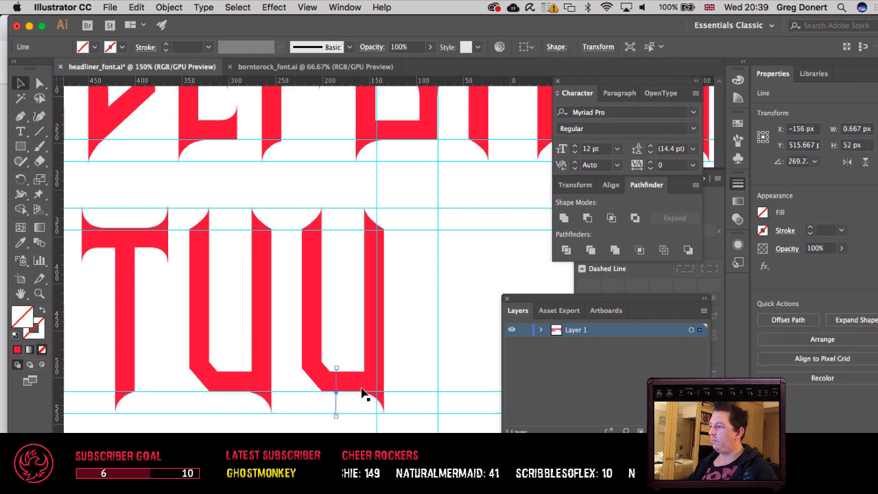
pyautogui.press('Right')
pyautogui.press('Right')
pyautogui.press('Left')
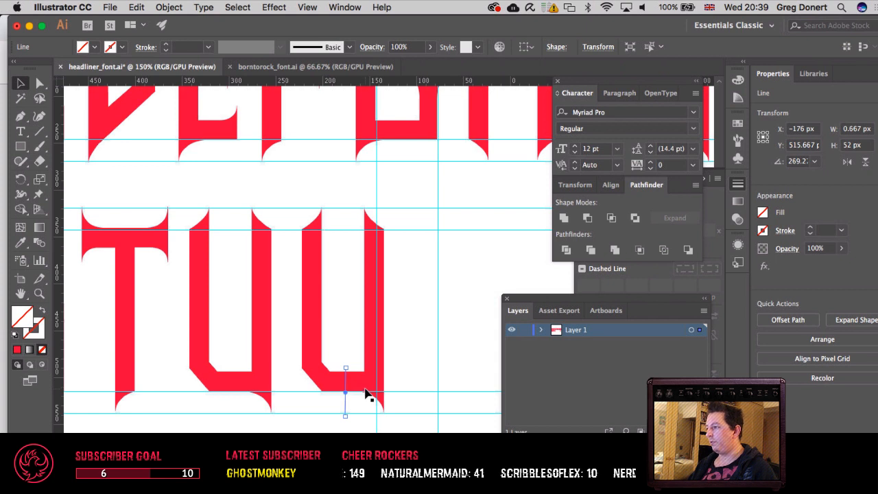
# Step: Divide the copied U along the line and delete the half with the second stem and spur
pyautogui.keyDown('shift'); pyautogui.click(365, 390); pyautogui.keyUp('shift')
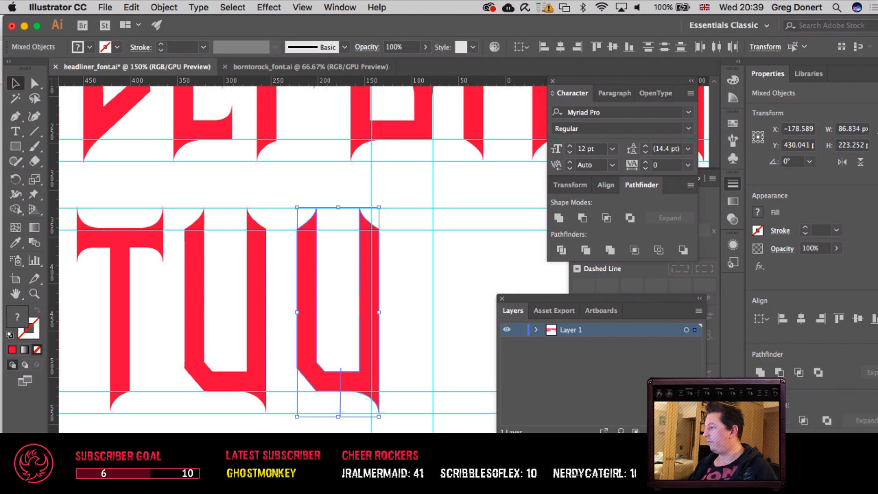
pyautogui.press('super+g')
pyautogui.press('a')
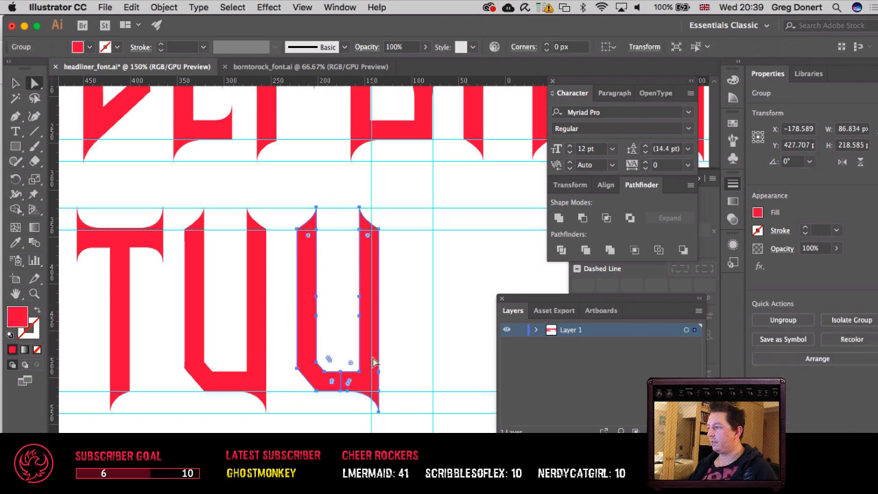
pyautogui.click(407, 372)
pyautogui.click(364, 370)
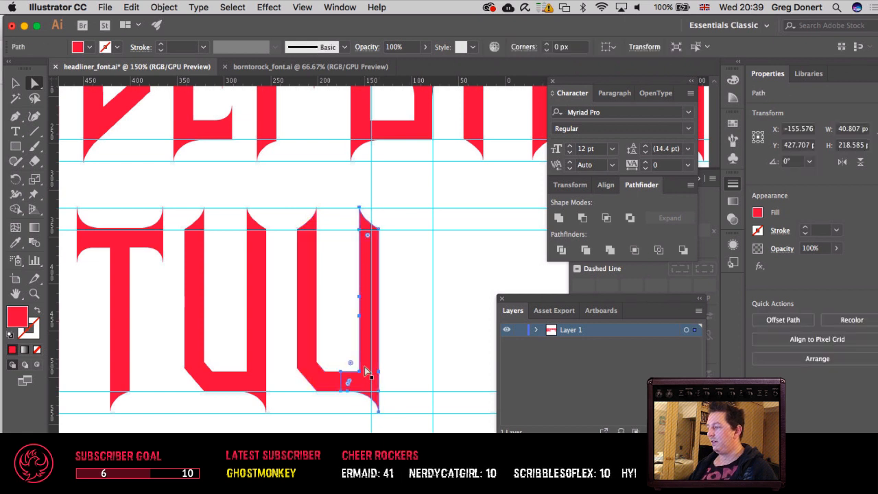
pyautogui.press('BackSpace')
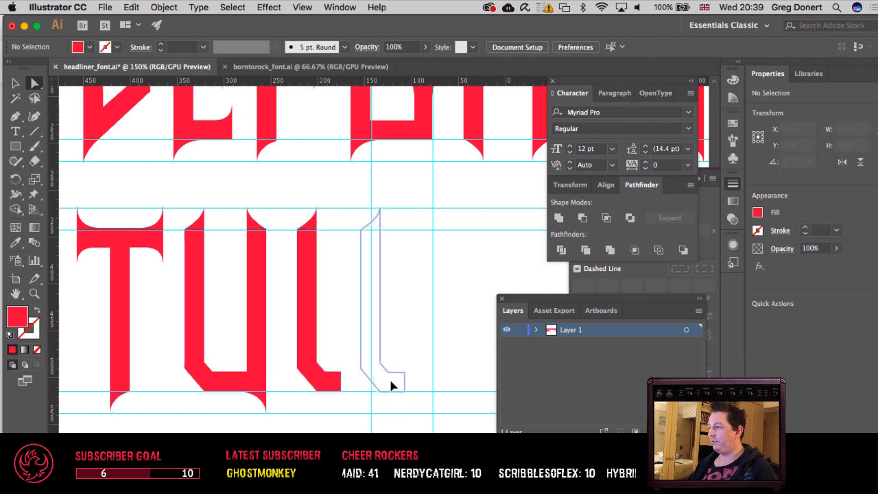
pyautogui.moveTo(390, 381); pyautogui.dragTo(398, 379)
pyautogui.press('super+z')
pyautogui.press('v')
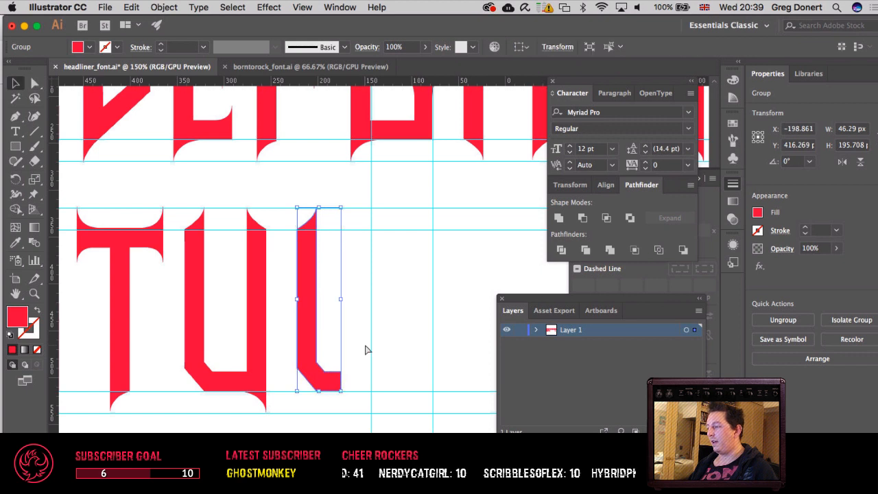
pyautogui.click(354, 348)
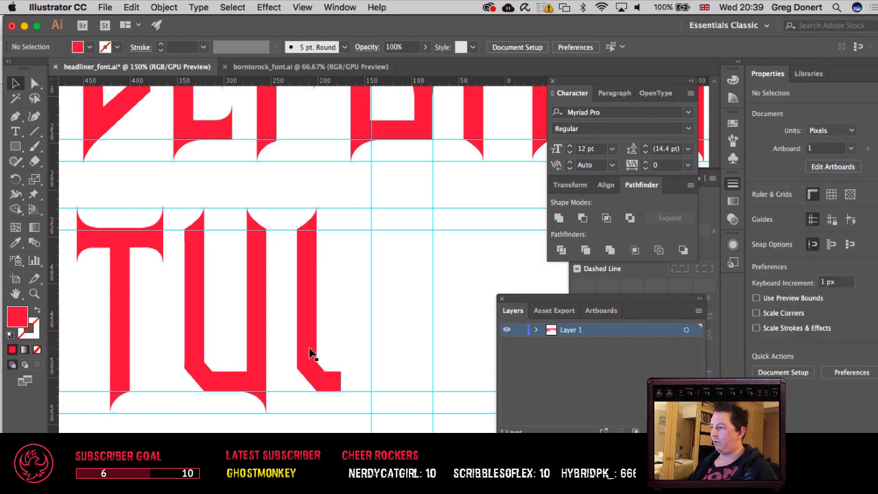
pyautogui.moveTo(325, 352); pyautogui.dragTo(405, 354)
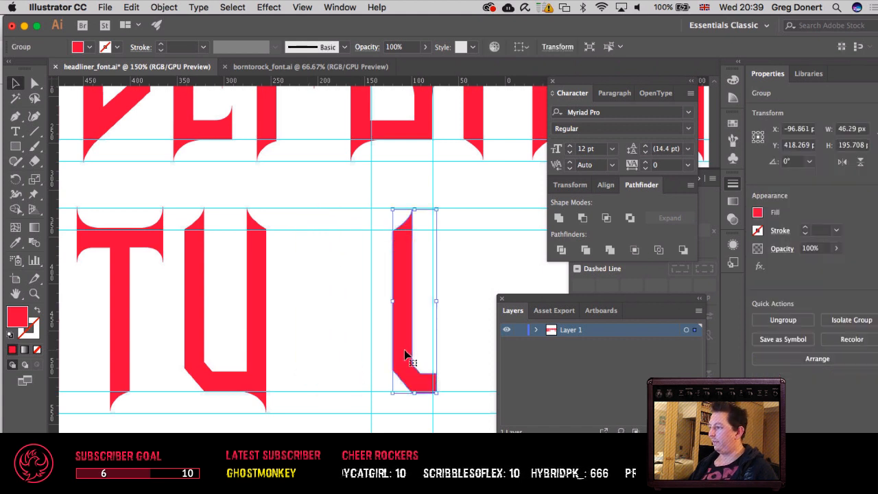
pyautogui.press('super+z')
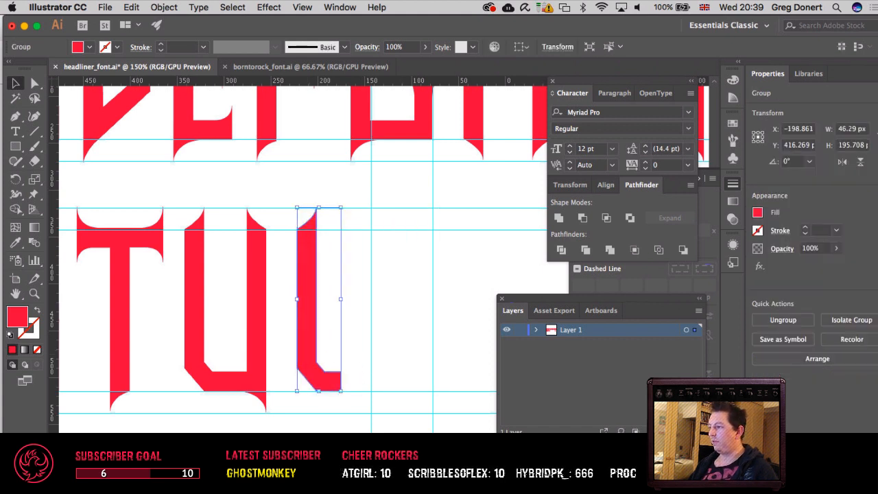
pyautogui.moveTo(320, 355); pyautogui.dragTo(382, 354)
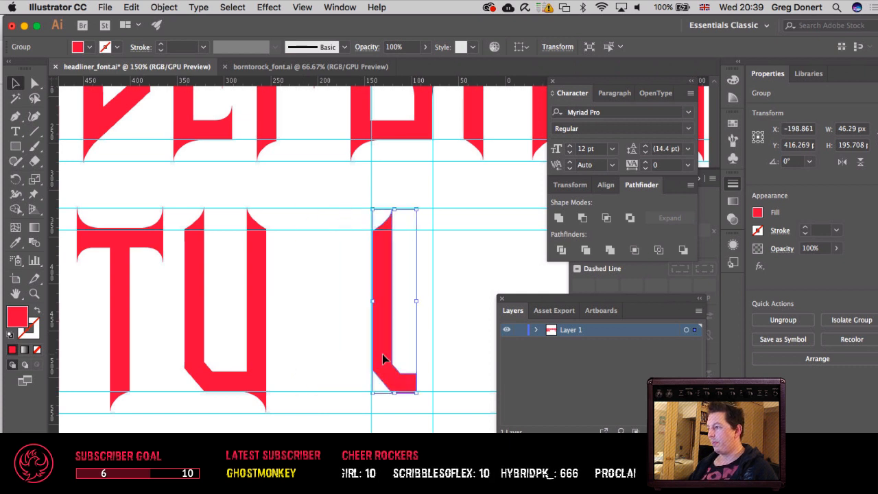
pyautogui.press('super+x')
pyautogui.press('super+z')
pyautogui.press('super+z')
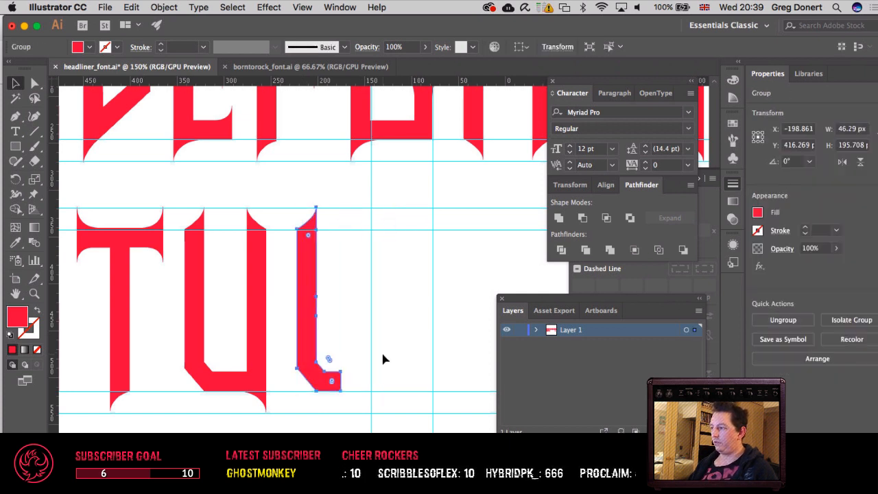
pyautogui.press('super+v')
pyautogui.press('super+z')
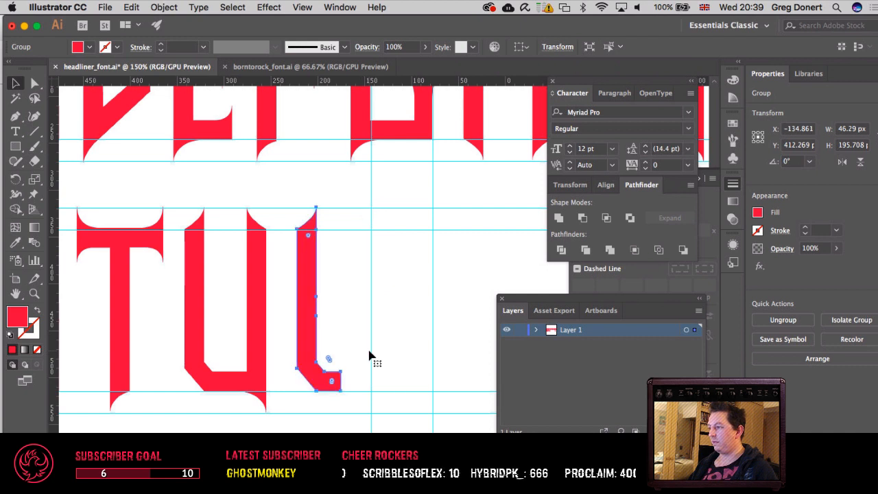
# Step: Duplicate the remaining half of the U beside itself and reflect the duplicate across the vertical axis
pyautogui.press('super+c')
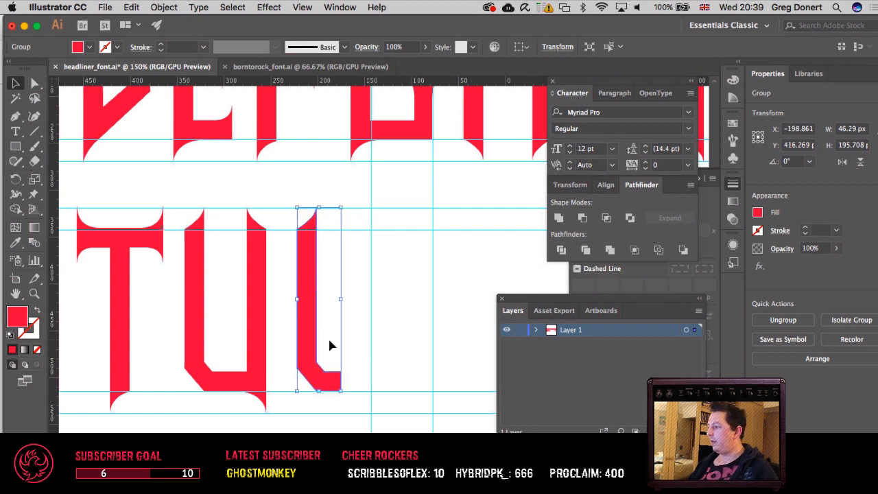
pyautogui.press('super+v')
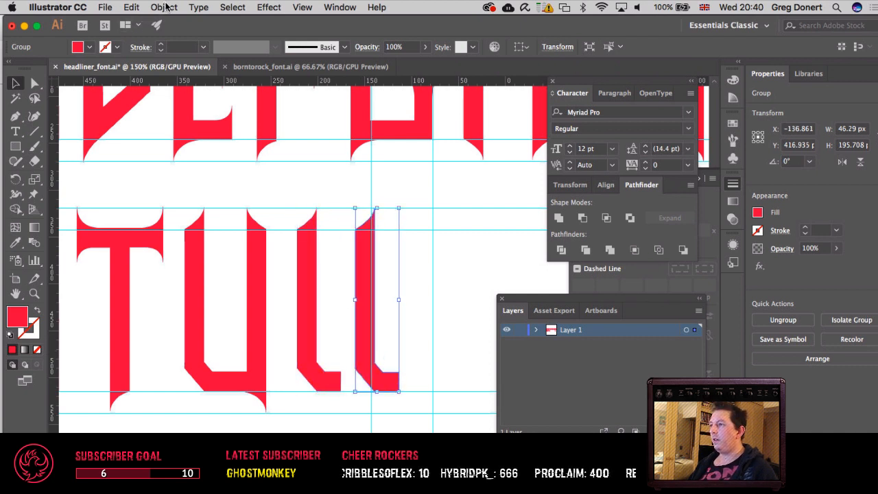
pyautogui.click(164, 7)
pyautogui.moveTo(180, 23)
pyautogui.click(310, 63)
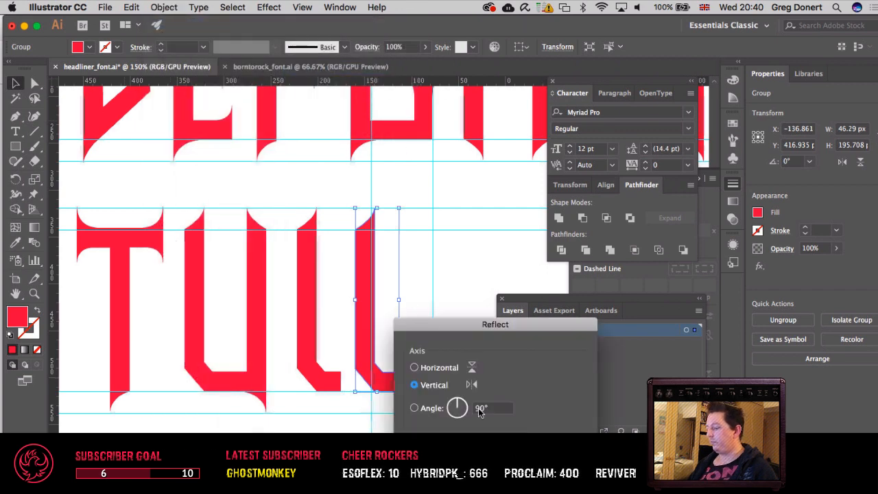
pyautogui.press('Return')
# Step: Try narrower letter widths by shifting the mirrored half back and forth over the first half
pyautogui.hotkey('shift', 'Left')
pyautogui.hotkey('shift', 'Left')
pyautogui.hotkey('shift', 'Left')
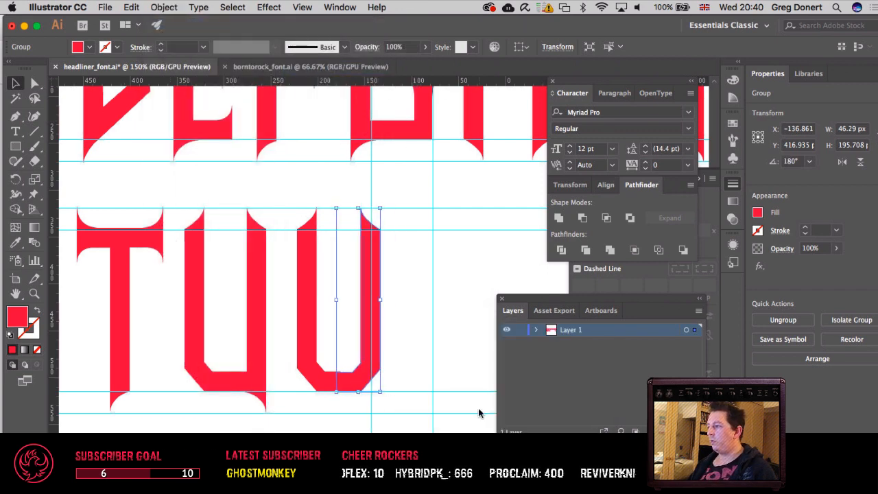
pyautogui.hotkey('shift', 'Left')
pyautogui.hotkey('shift', 'Left')
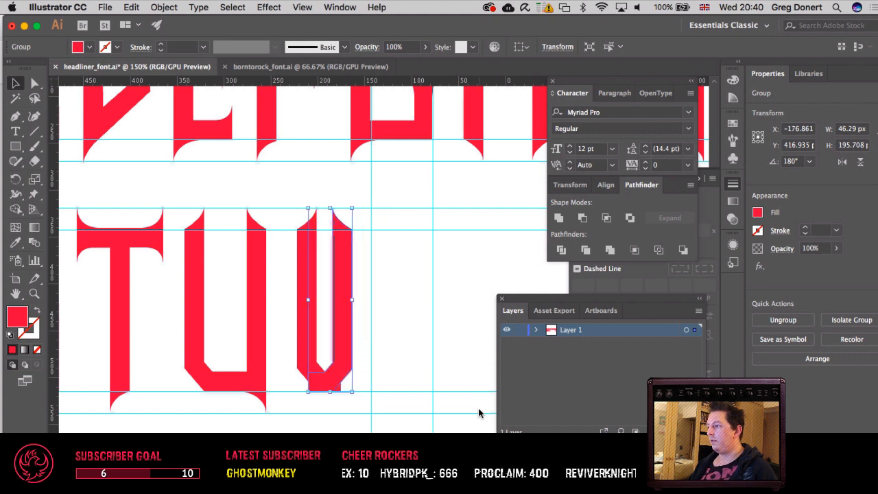
pyautogui.hotkey('shift', 'Right')
pyautogui.hotkey('shift', 'Right')
pyautogui.hotkey('shift', 'Right')
pyautogui.hotkey('shift', 'Right')
pyautogui.hotkey('shift', 'Right')
pyautogui.hotkey('shift', 'Right')
pyautogui.hotkey('shift', 'Right')
pyautogui.hotkey('shift', 'Right')
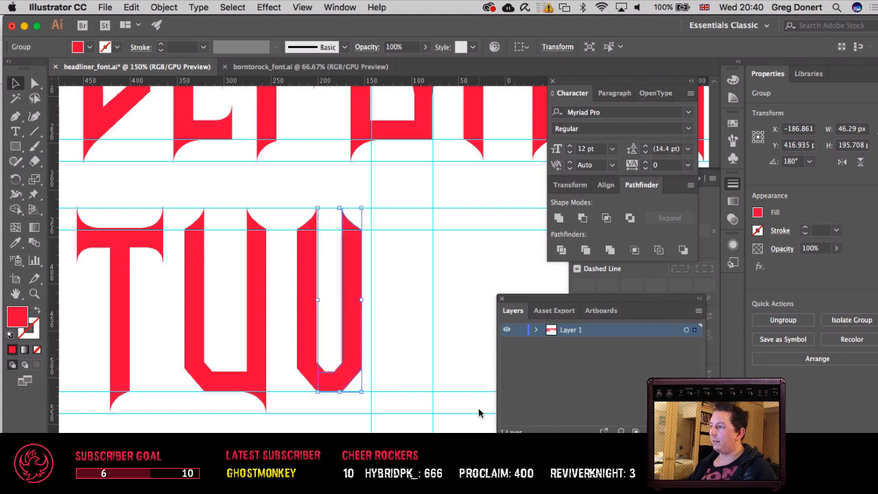
pyautogui.hotkey('shift', 'Left')
pyautogui.hotkey('shift', 'Left')
pyautogui.hotkey('shift', 'Left')
pyautogui.hotkey('shift', 'Left')
pyautogui.hotkey('shift', 'Left')
pyautogui.hotkey('shift', 'Left')
pyautogui.hotkey('shift', 'Left')
pyautogui.hotkey('shift', 'Left')
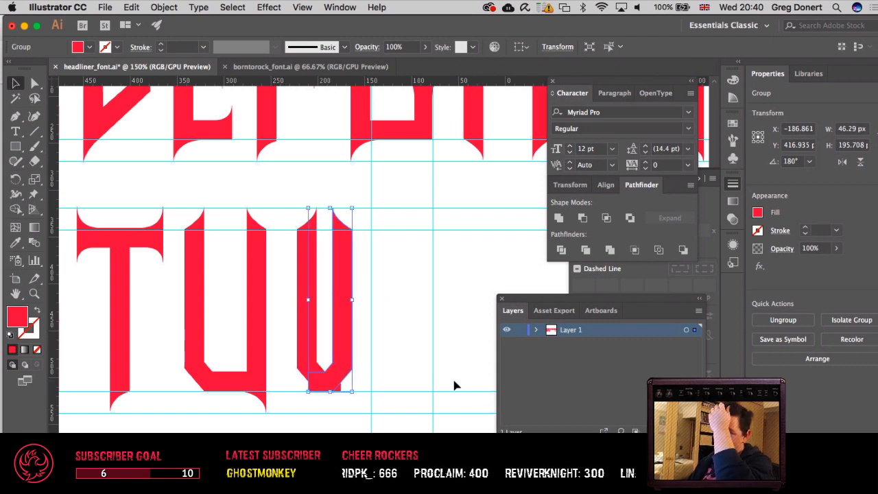
pyautogui.click(357, 353)
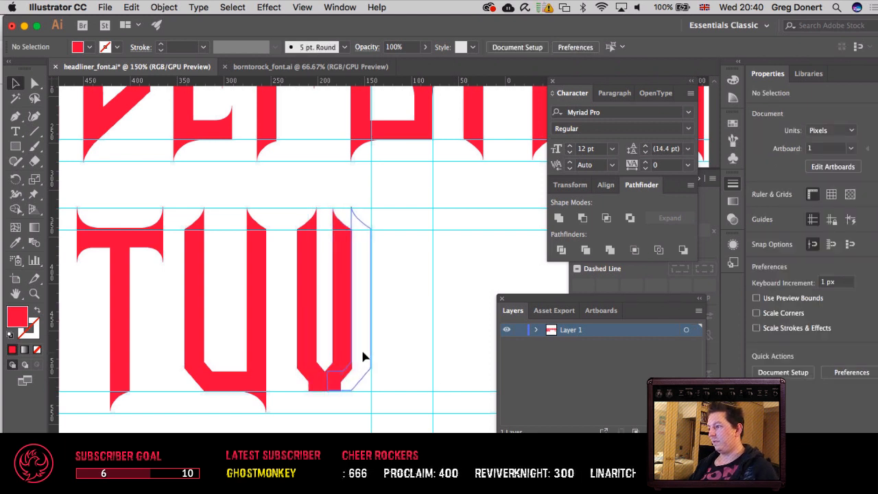
pyautogui.click(363, 355)
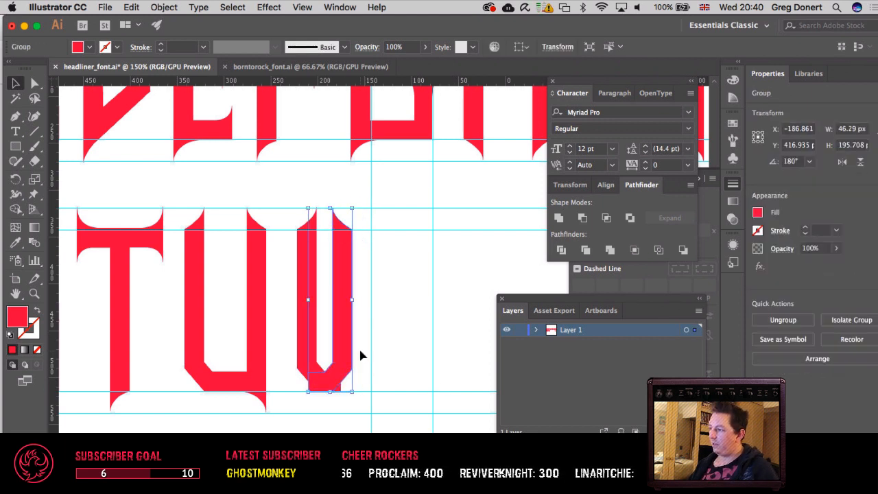
# Step: Move the mirrored half out to about X -159 px and line up its base edges with the first half
pyautogui.hotkey('shift', 'Right')
pyautogui.hotkey('shift', 'Right')
pyautogui.hotkey('shift', 'Right')
pyautogui.press('Left')
pyautogui.press('Left')
pyautogui.press('Up')
pyautogui.press('Up')
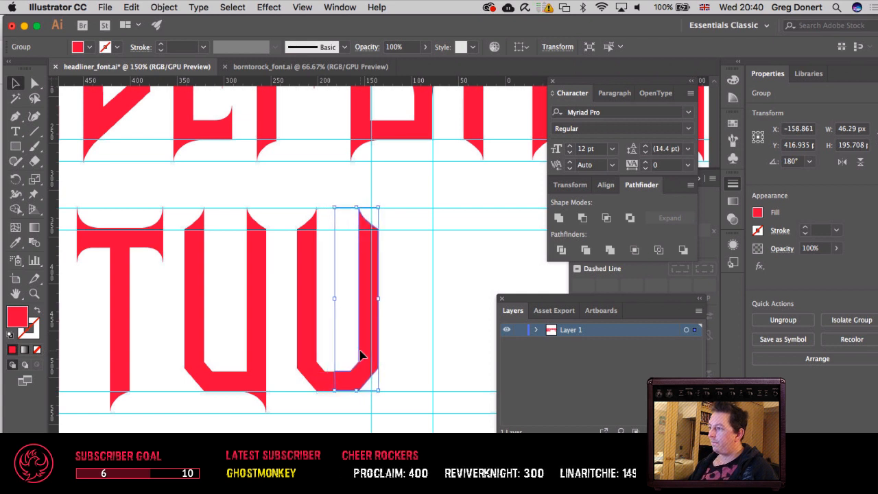
pyautogui.press('Down')
pyautogui.press('super+equal')
pyautogui.press('super+equal')
pyautogui.press('super+equal')
pyautogui.press('super+equal')
pyautogui.press('super+equal')
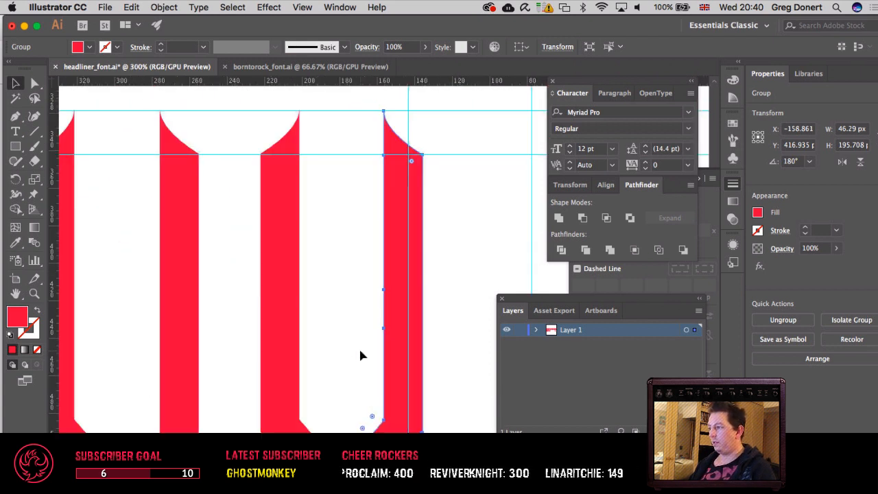
pyautogui.scroll(-5, 342, 400)
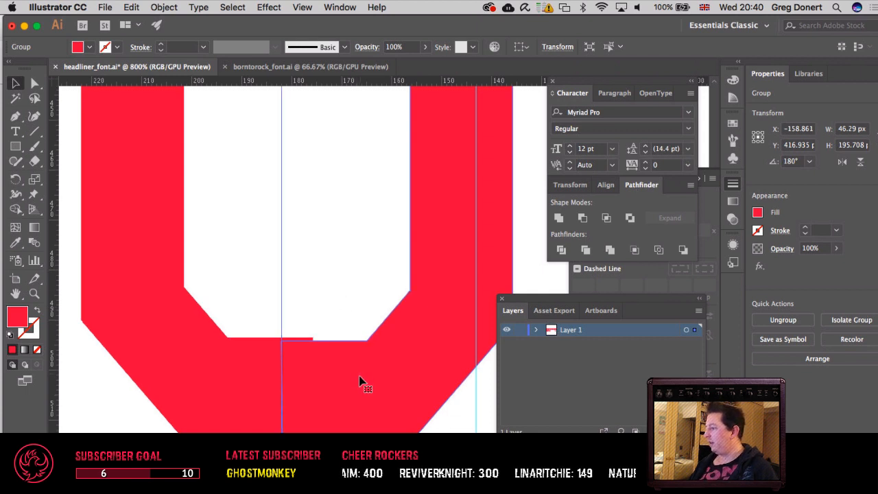
pyautogui.moveTo(356, 376); pyautogui.dragTo(357, 377)
pyautogui.click(330, 291)
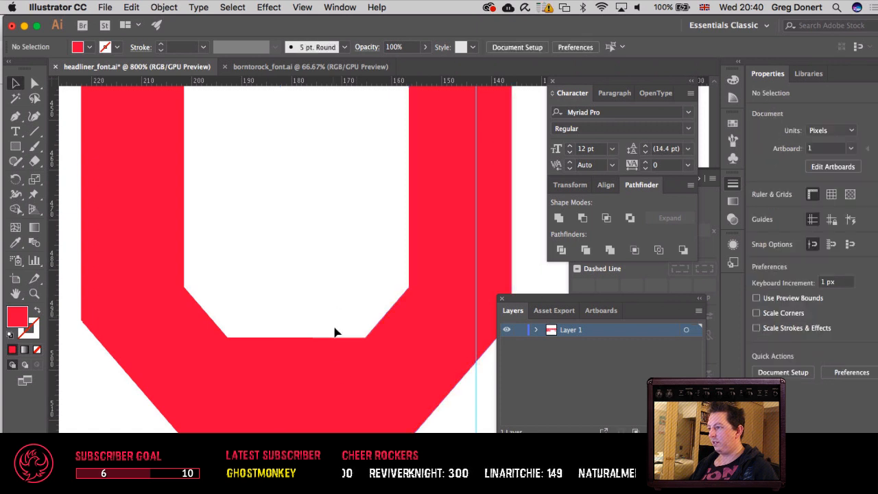
# Step: Select both overlapping halves and unite them into one shape
pyautogui.click(340, 373)
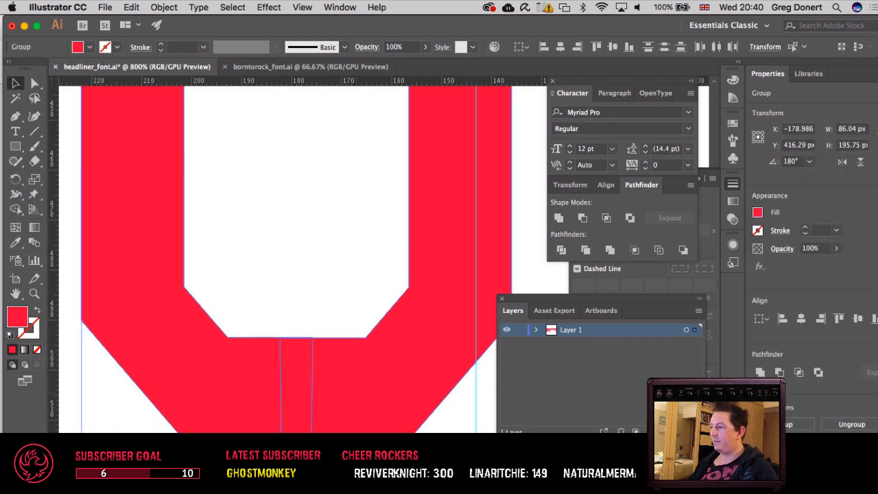
pyautogui.click(553, 222)
pyautogui.click(292, 290)
# Step: Scale the anchor points of the inner base edge together horizontally into a single centred point
pyautogui.press('a')
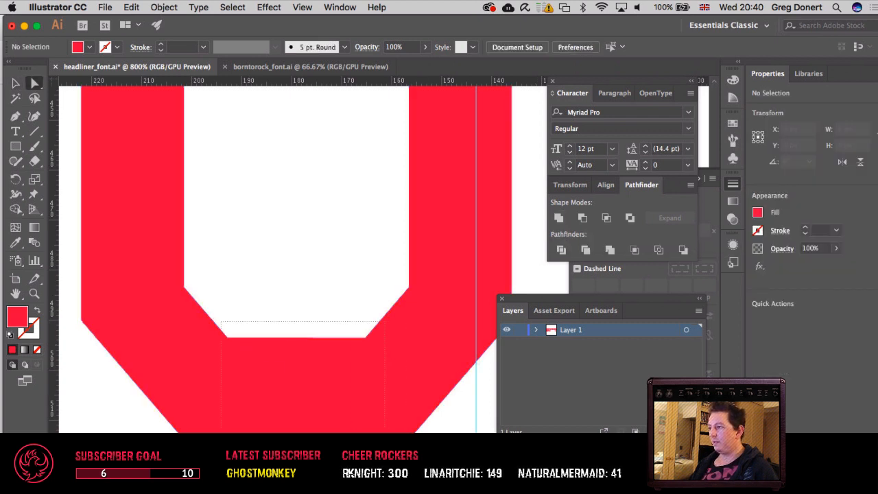
pyautogui.moveTo(221, 321); pyautogui.dragTo(385, 442)
pyautogui.click(350, 286)
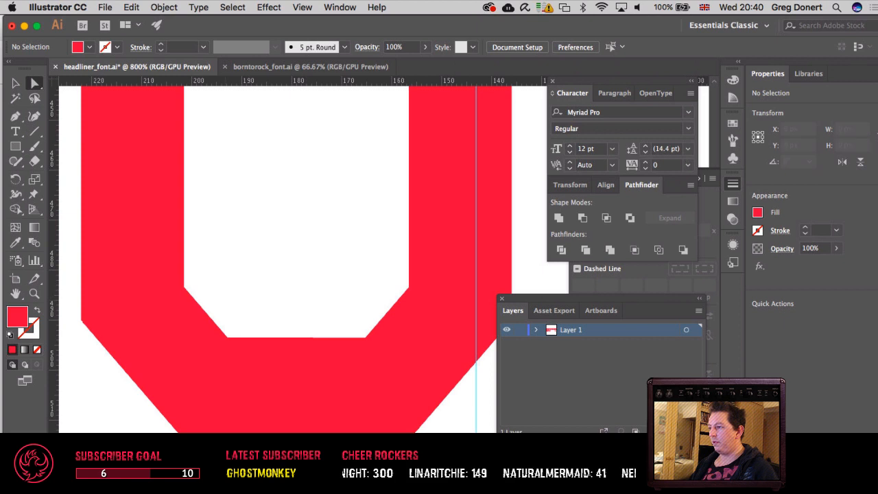
pyautogui.moveTo(374, 381); pyautogui.dragTo(383, 379)
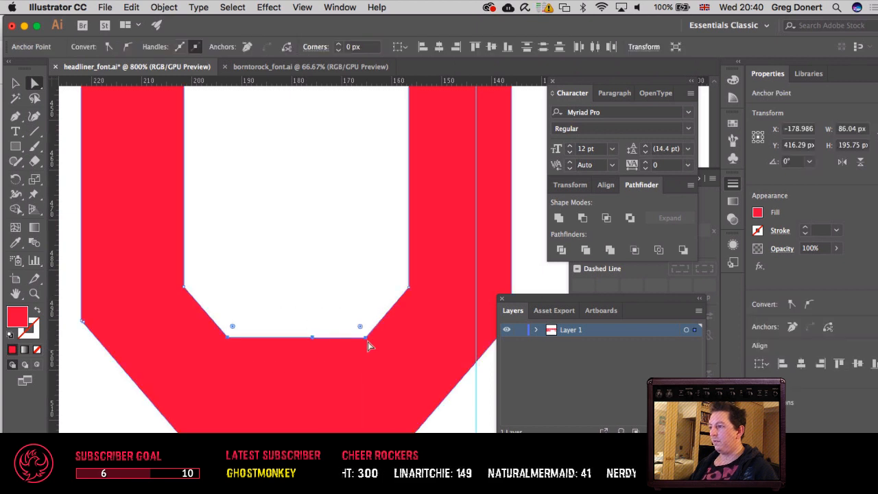
pyautogui.press('s')
pyautogui.moveTo(365, 295); pyautogui.dragTo(298, 303)
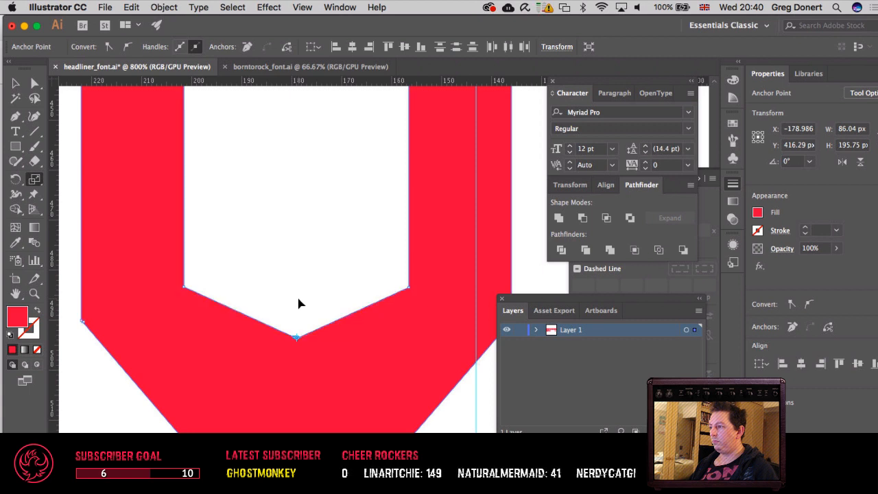
pyautogui.press('v')
pyautogui.click(305, 282)
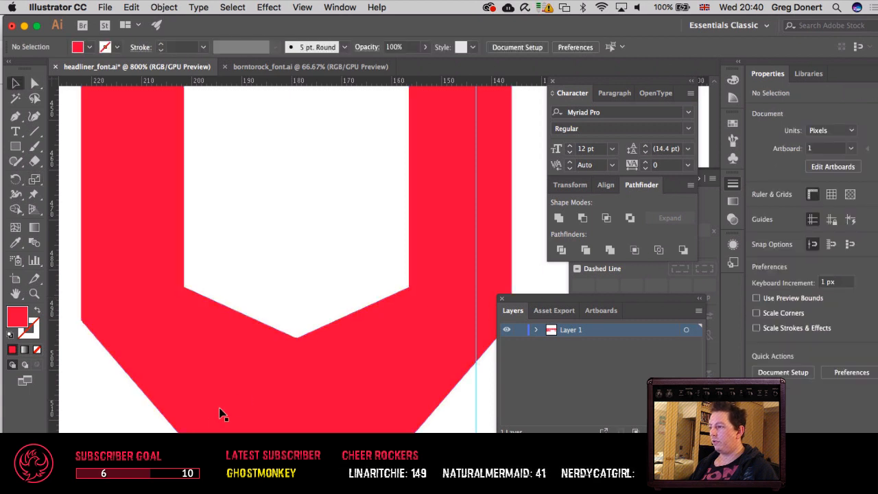
# Step: Scale the anchor points of the outer base edge together into a centred tip, finishing the V
pyautogui.click(34, 94)
pyautogui.press('s')
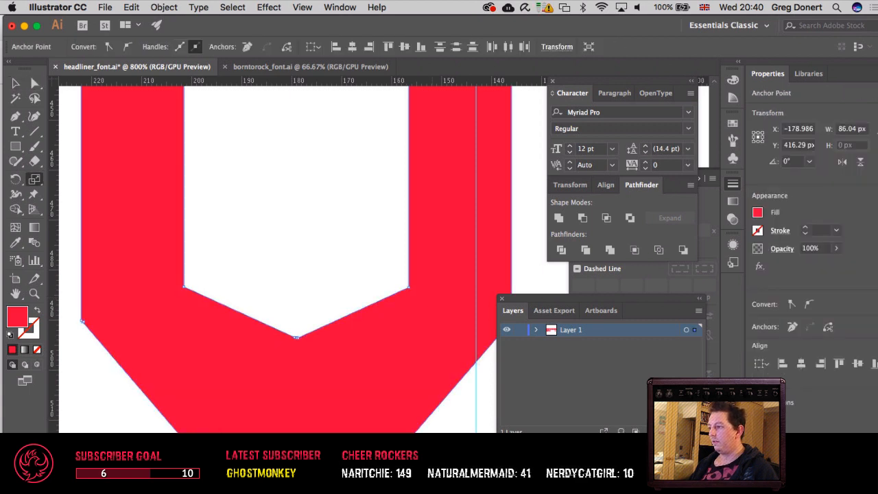
pyautogui.moveTo(297, 479); pyautogui.dragTo(297, 446)
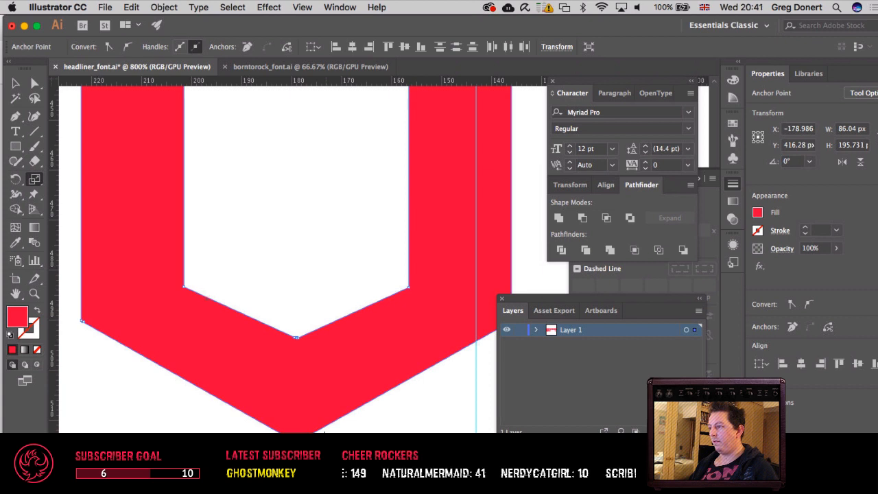
pyautogui.press('v')
pyautogui.click(318, 201)
pyautogui.press('super+minus')
pyautogui.press('super+minus')
pyautogui.press('super+minus')
pyautogui.press('super+minus')
pyautogui.press('super+minus')
pyautogui.press('super+minus')
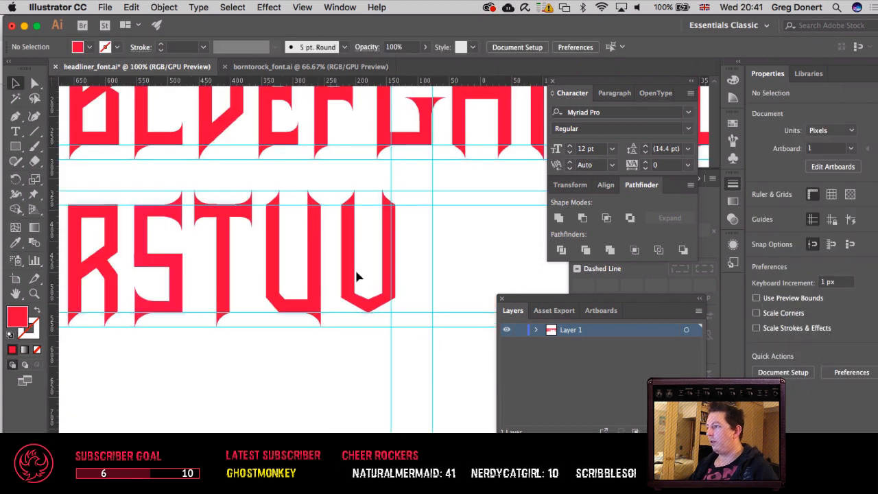
# Step: Try raising the V's lower anchor points together with the direct selection of its base
pyautogui.press('a')
pyautogui.moveTo(333, 282); pyautogui.dragTo(421, 340)
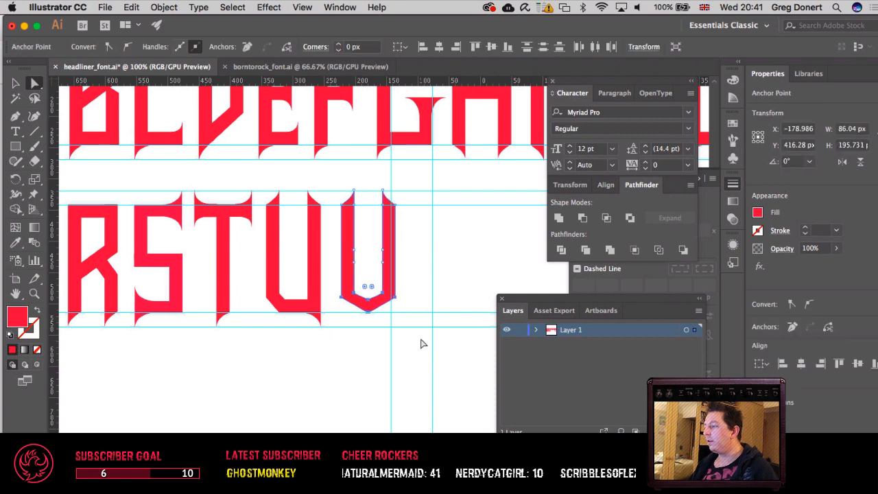
pyautogui.hotkey('shift', 'Up')
pyautogui.hotkey('shift', 'Down')
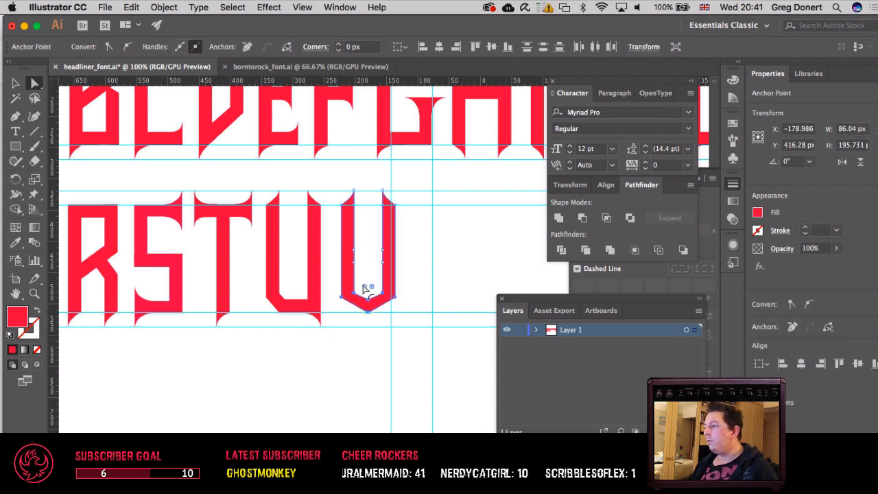
# Step: Try raising only the two inner base corners of the V to steepen its inner edge
pyautogui.moveTo(364, 273); pyautogui.dragTo(386, 297)
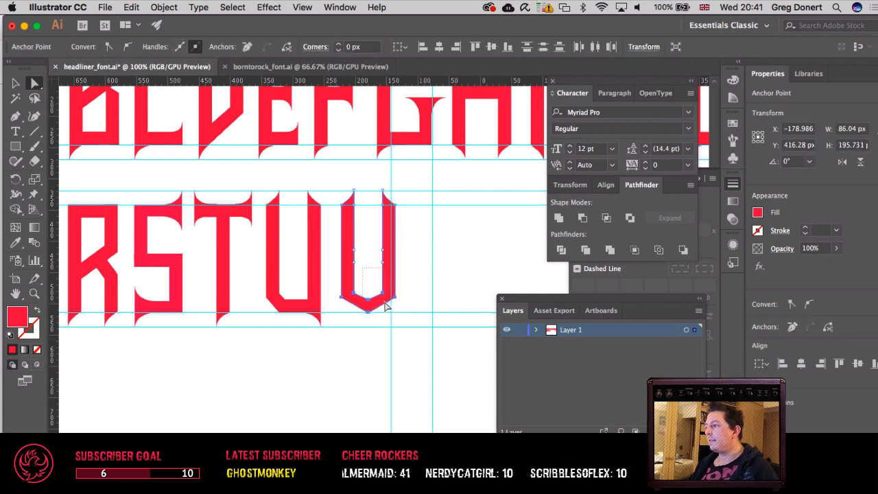
pyautogui.click(358, 291)
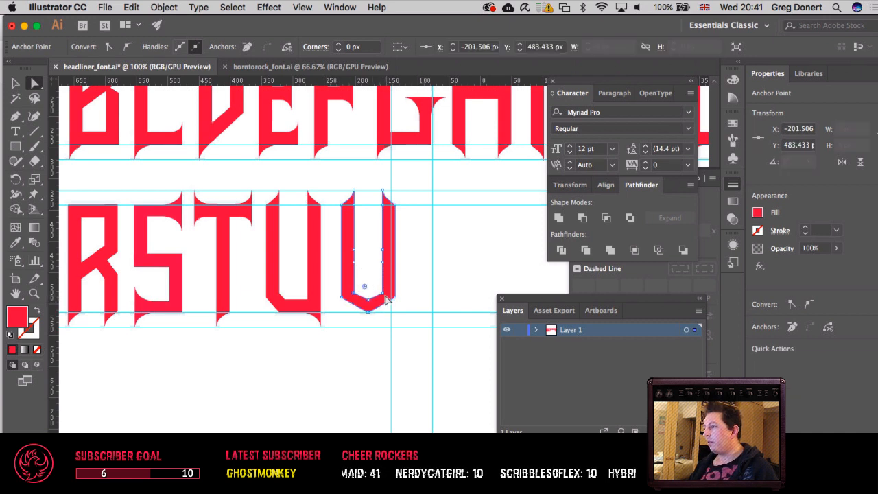
pyautogui.keyDown('shift'); pyautogui.click(384, 294); pyautogui.keyUp('shift')
pyautogui.hotkey('shift', 'Up')
pyautogui.hotkey('shift', 'Up')
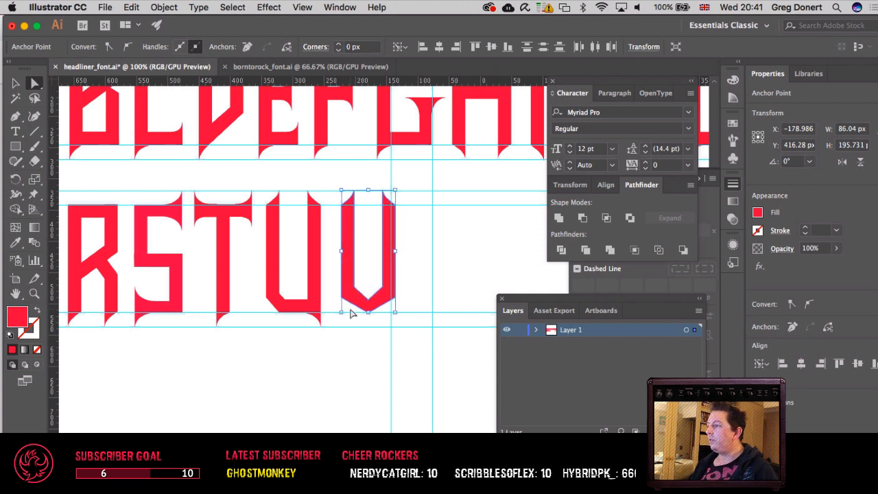
pyautogui.click(352, 309)
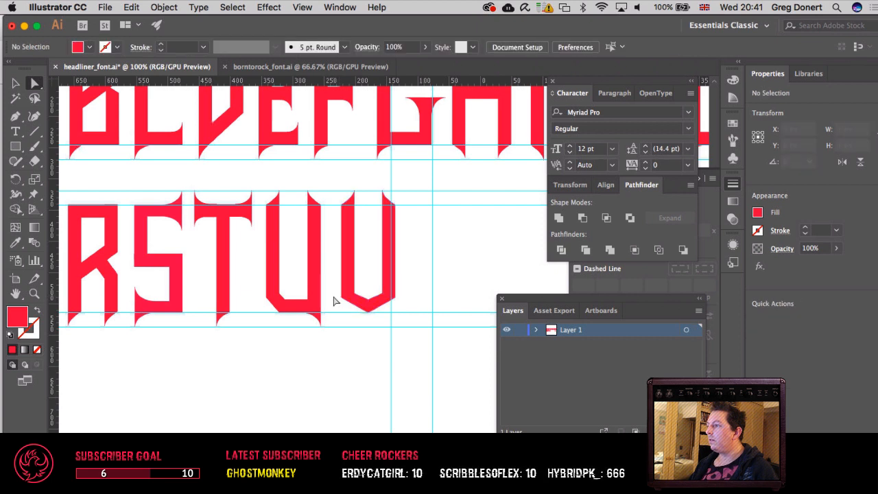
pyautogui.click(364, 295)
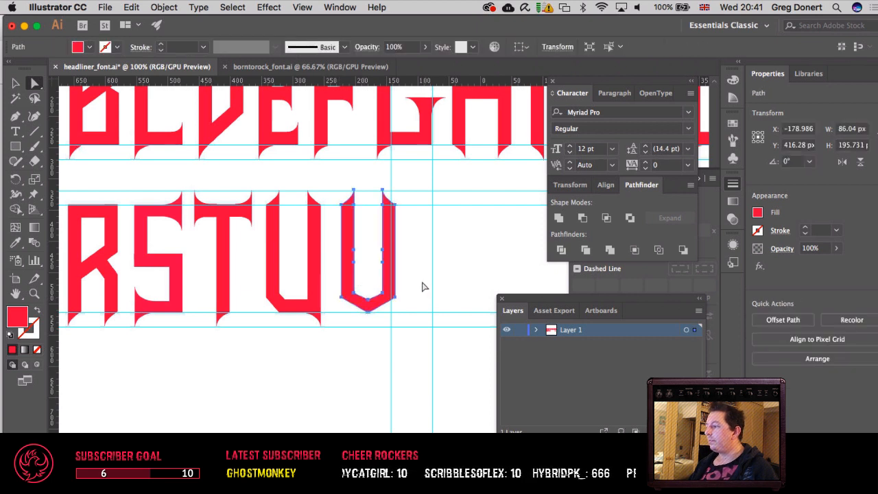
pyautogui.click(418, 284)
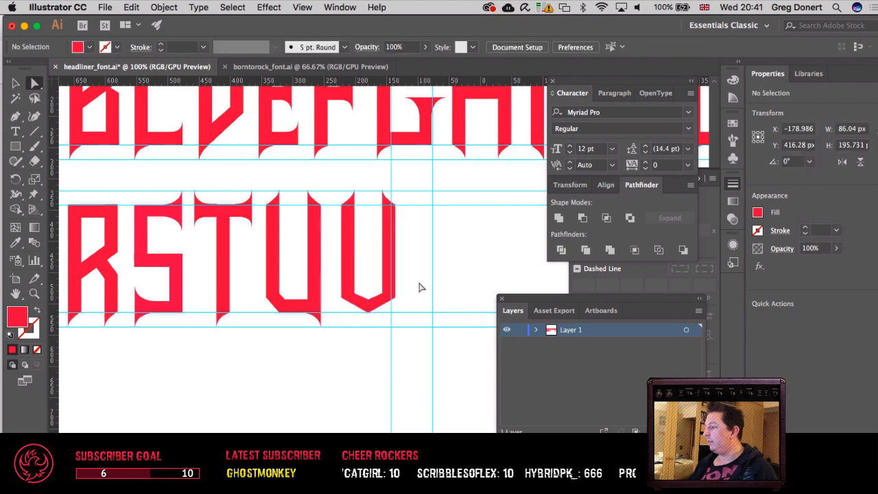
pyautogui.click(380, 306)
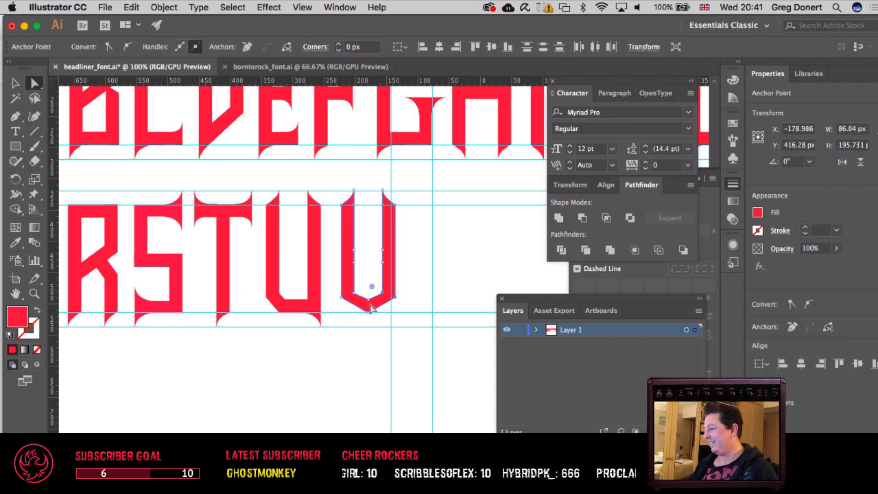
pyautogui.moveTo(336, 289); pyautogui.dragTo(355, 308)
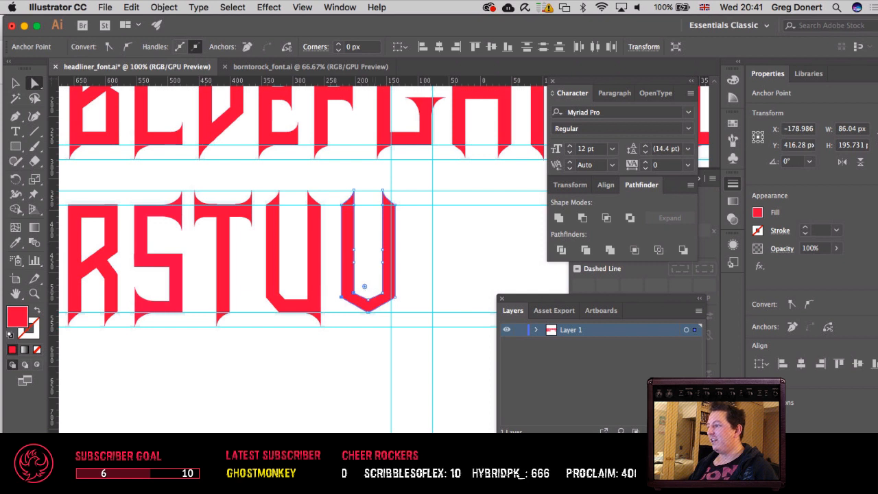
pyautogui.keyDown('shift'); pyautogui.click(383, 295); pyautogui.keyUp('shift')
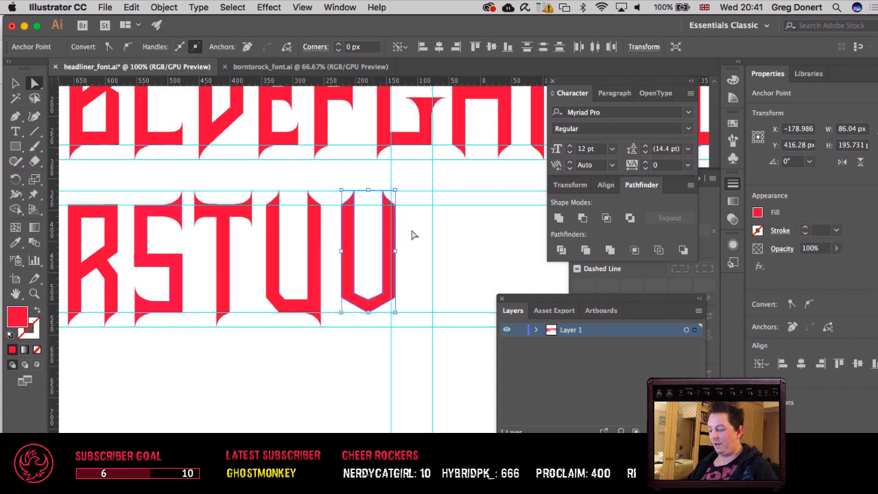
# Step: Try raising the V's right outer base corner, then restore its position
pyautogui.press('super+equal')
pyautogui.moveTo(392, 272); pyautogui.dragTo(445, 313)
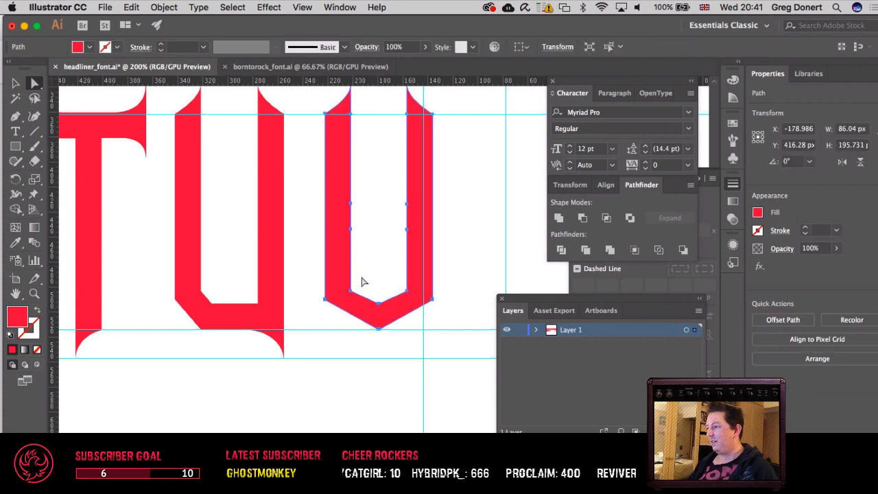
pyautogui.click(325, 299)
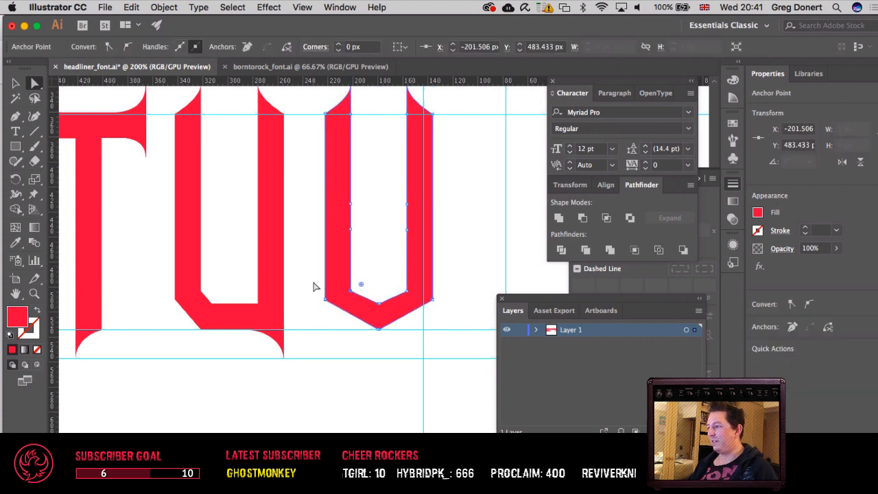
pyautogui.moveTo(313, 281); pyautogui.dragTo(330, 317)
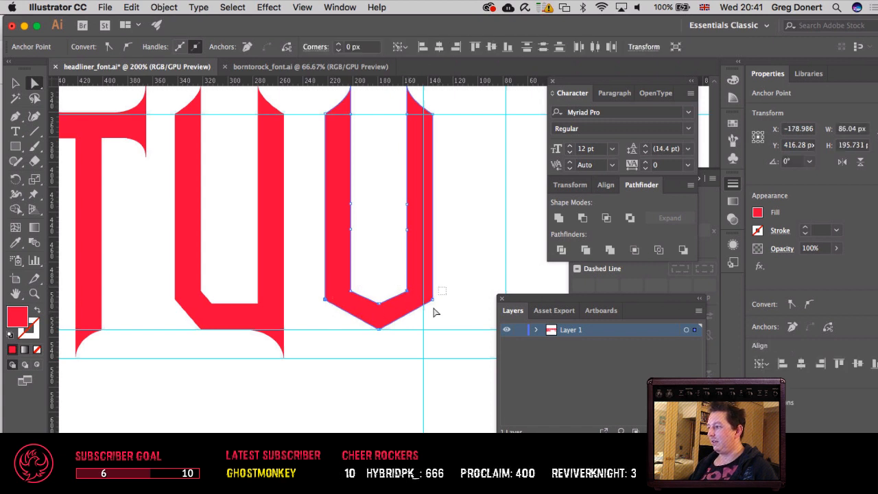
pyautogui.hotkey('shift', 'Up')
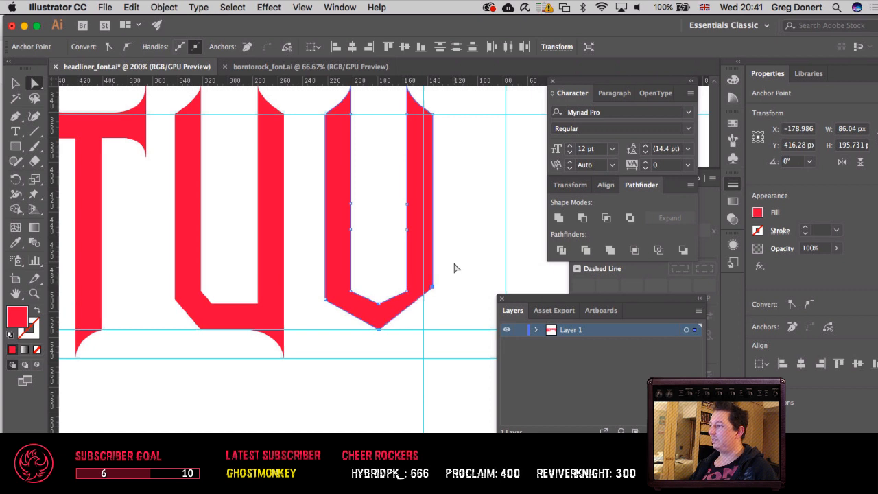
pyautogui.hotkey('shift', 'Down')
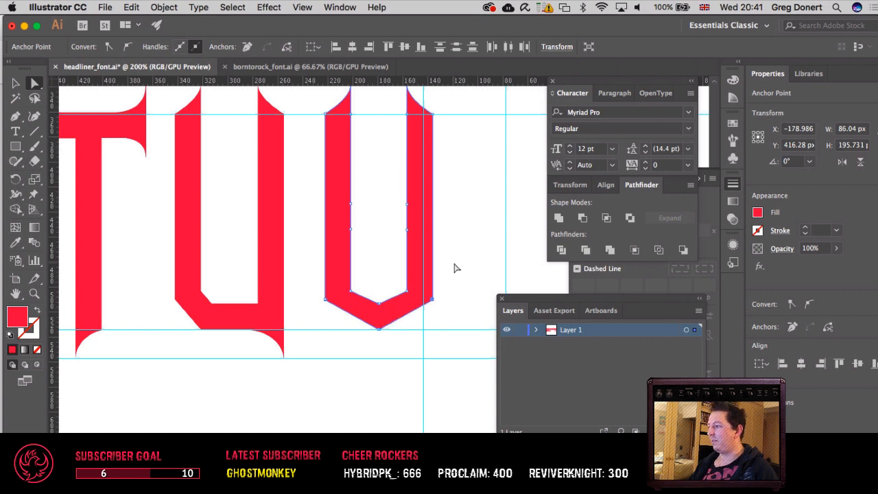
# Step: Try raising the V's base corners together with its inner tip, then move them back down
pyautogui.click(406, 291)
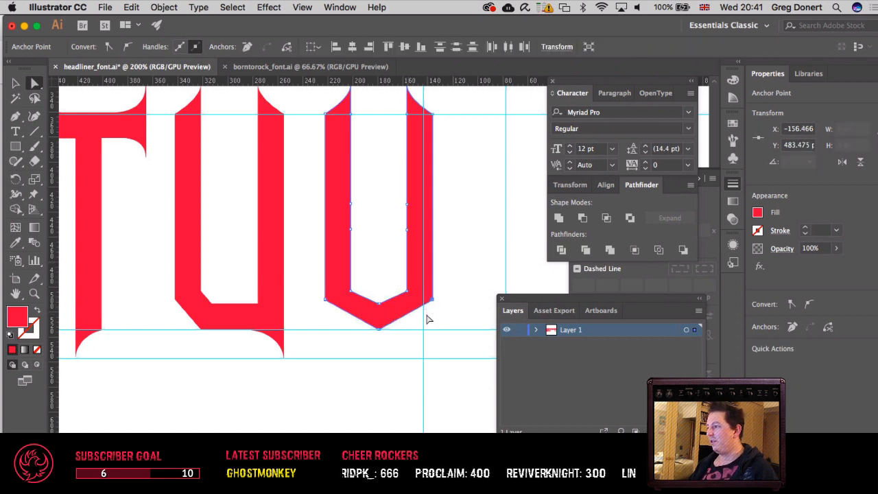
pyautogui.click(389, 305)
pyautogui.click(407, 291)
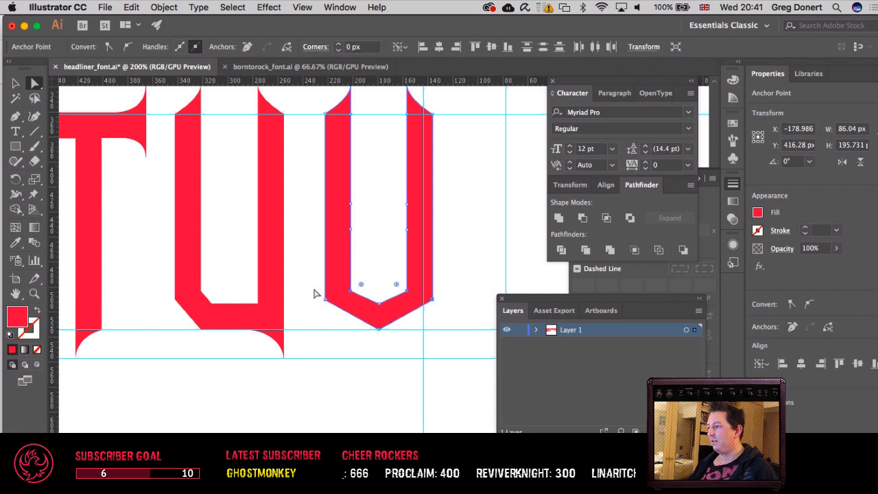
pyautogui.click(334, 312)
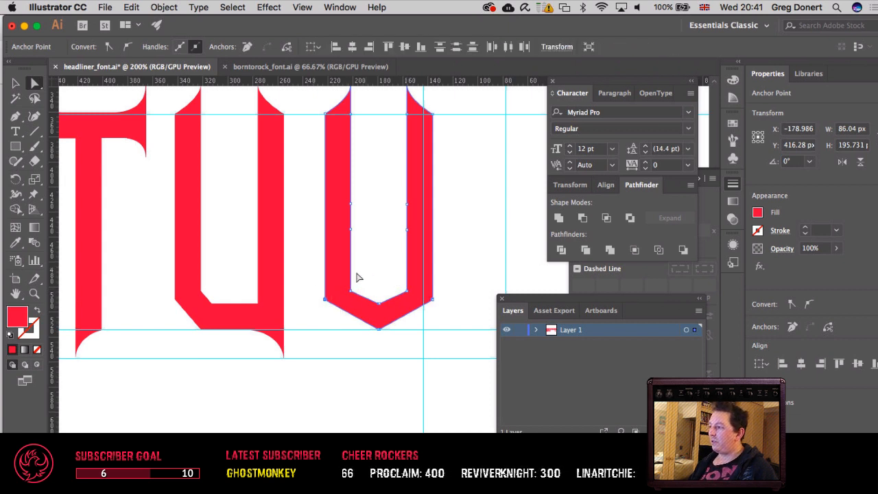
pyautogui.moveTo(301, 276); pyautogui.dragTo(455, 320)
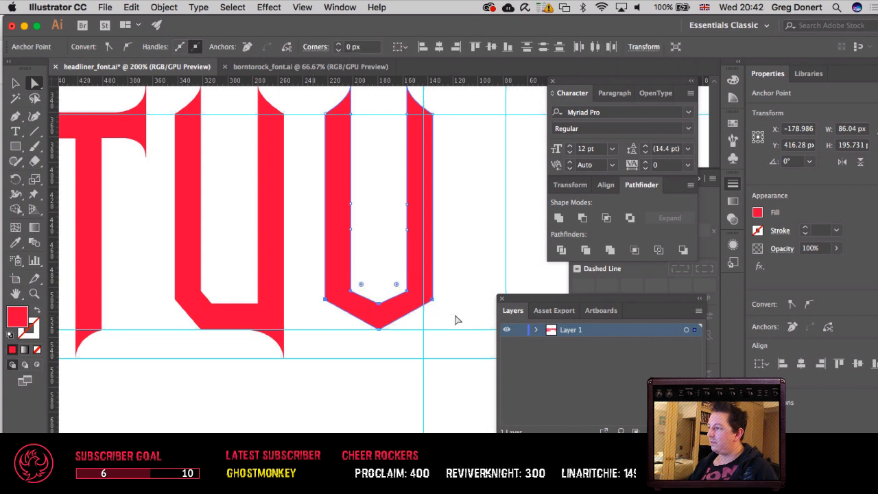
pyautogui.press('Up')
pyautogui.press('Up')
pyautogui.press('Up')
pyautogui.press('Up')
pyautogui.press('Up')
pyautogui.press('Up')
pyautogui.press('Up')
pyautogui.press('Up')
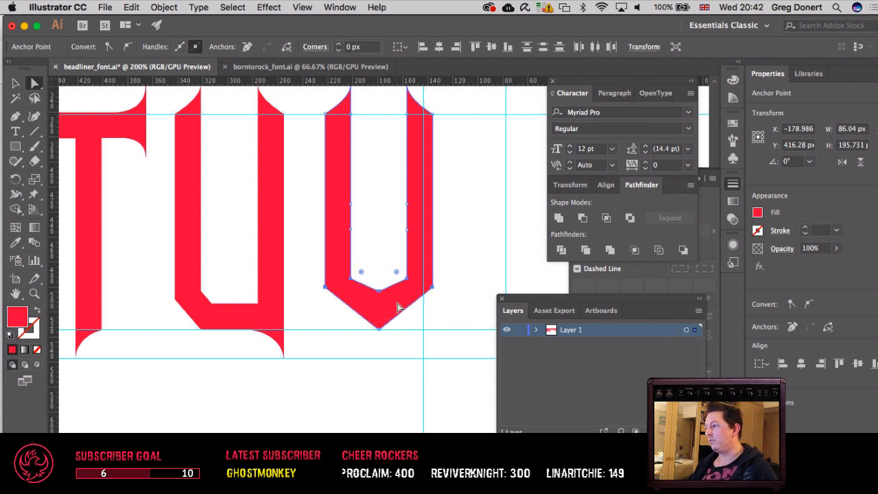
pyautogui.press('Down')
pyautogui.press('Down')
pyautogui.press('Down')
pyautogui.press('Down')
pyautogui.press('Down')
pyautogui.press('Down')
pyautogui.press('Down')
pyautogui.press('Down')
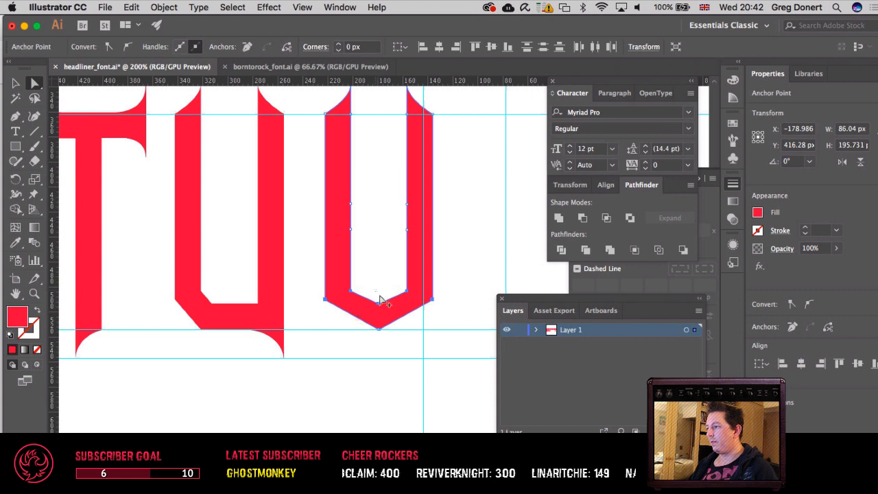
# Step: Raise the V's inner and outer base corner points about 10 px on both sides, leaving both tips in place
pyautogui.click(398, 318)
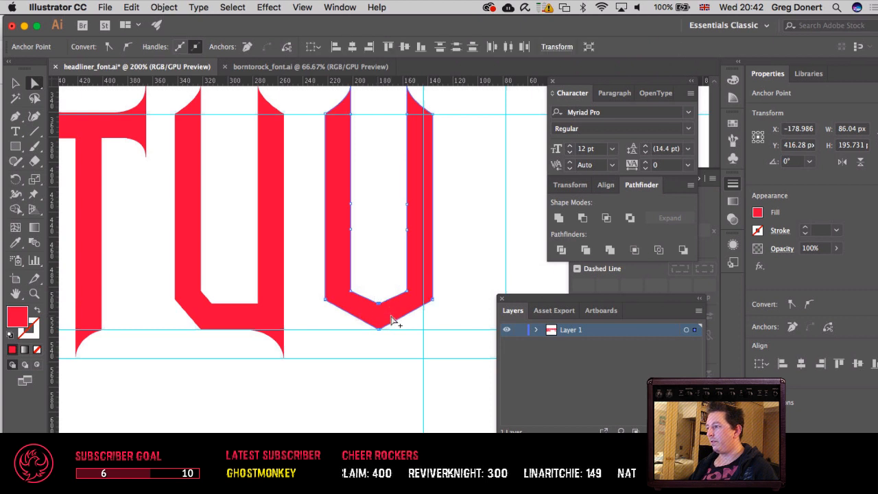
pyautogui.click(350, 291)
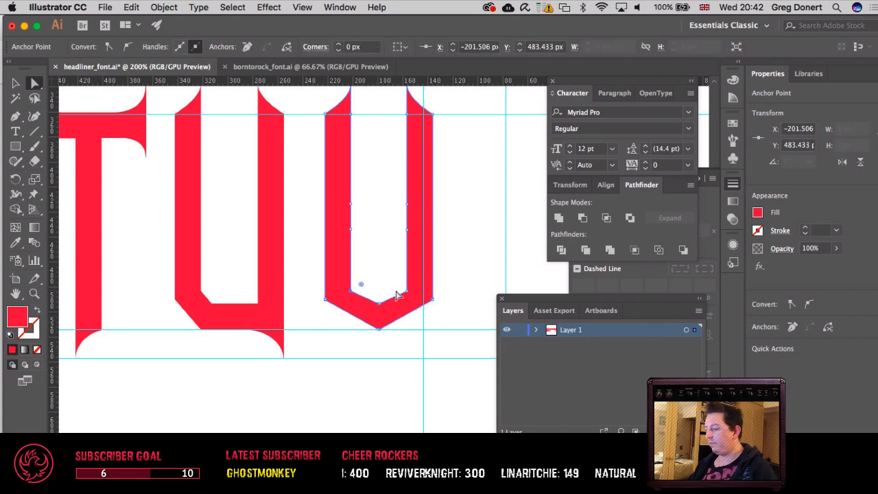
pyautogui.moveTo(395, 282); pyautogui.dragTo(412, 296)
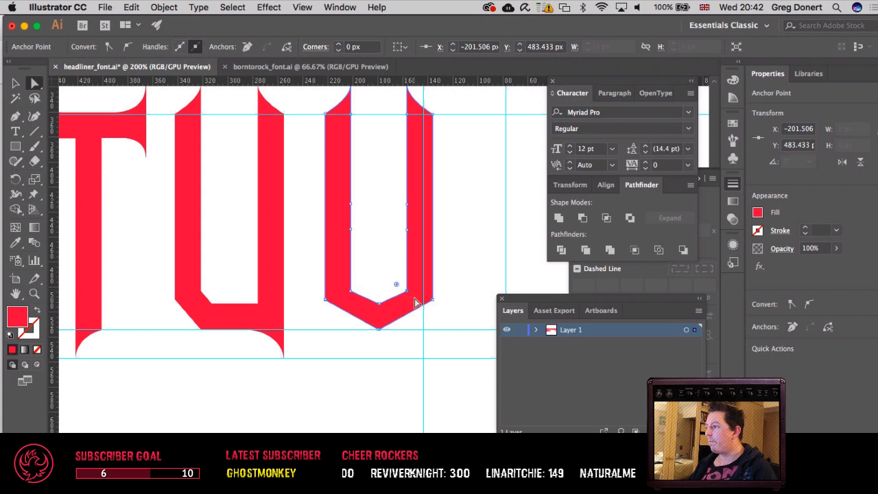
pyautogui.moveTo(307, 282); pyautogui.dragTo(419, 297)
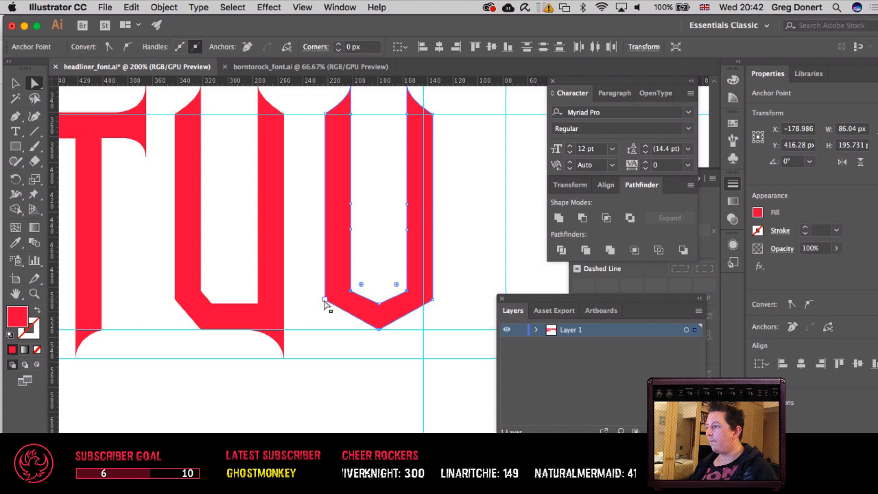
pyautogui.keyDown('shift'); pyautogui.click(433, 299); pyautogui.keyUp('shift')
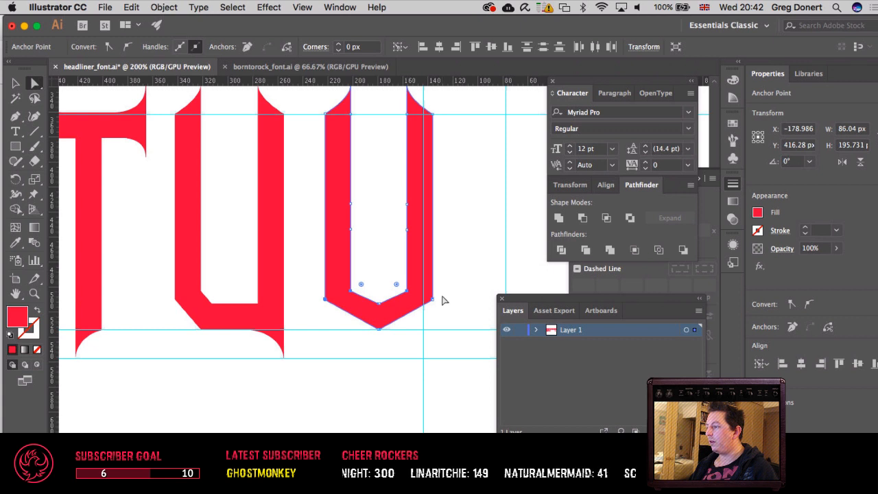
pyautogui.press('super+equal')
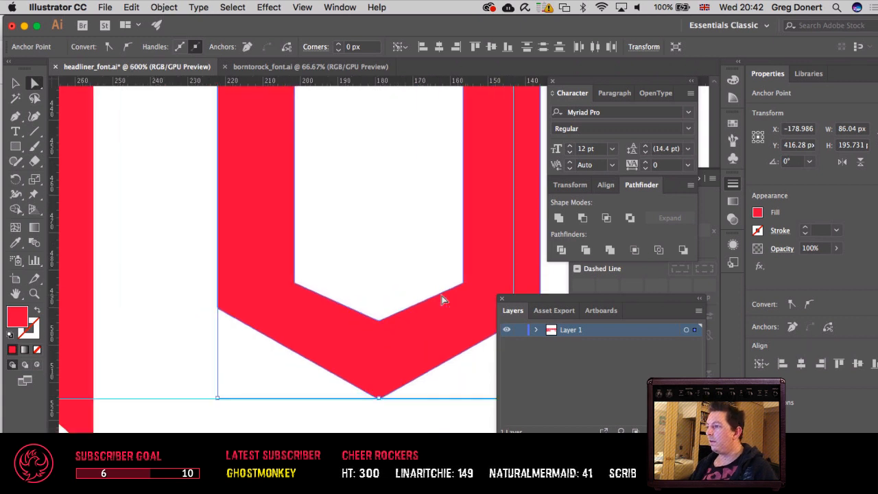
pyautogui.press('Tab')
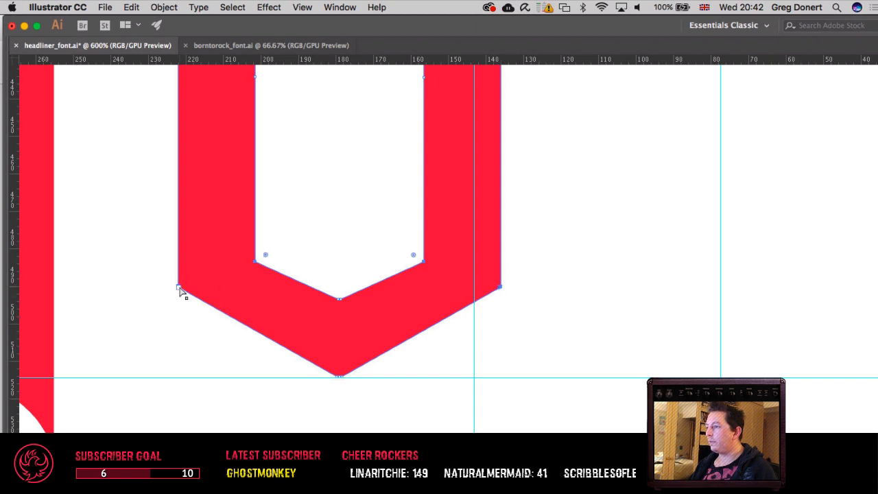
pyautogui.hotkey('shift', 'Up')
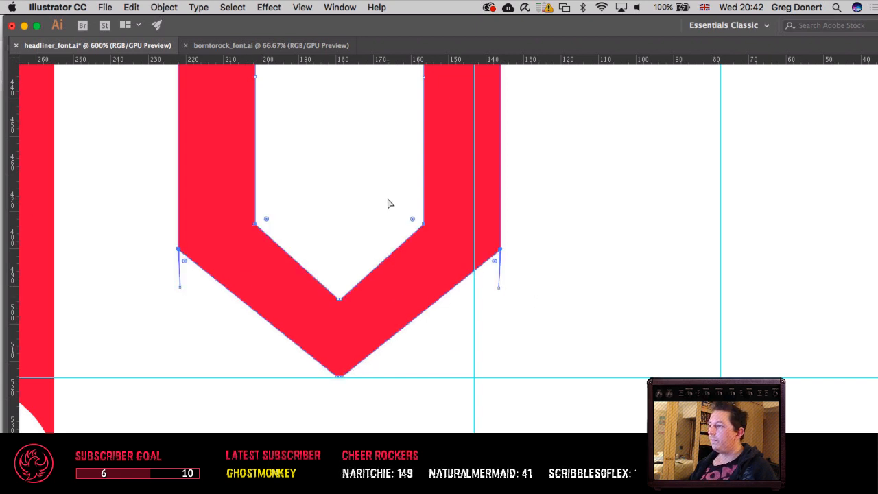
pyautogui.press('super+shift+a')
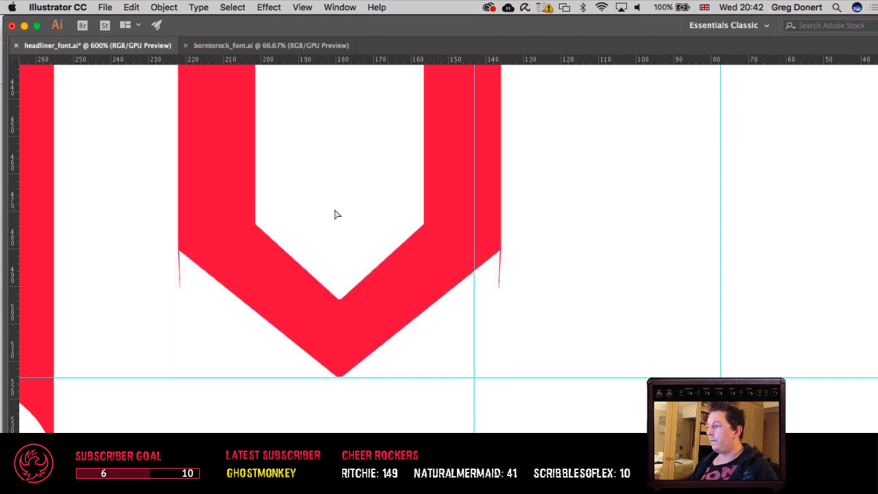
# Step: Delete the stray anchor point forming the thin spike below the V's left outer corner
pyautogui.press('super+minus')
pyautogui.press('super+minus')
pyautogui.press('super+minus')
pyautogui.press('super+minus')
pyautogui.press('super+minus')
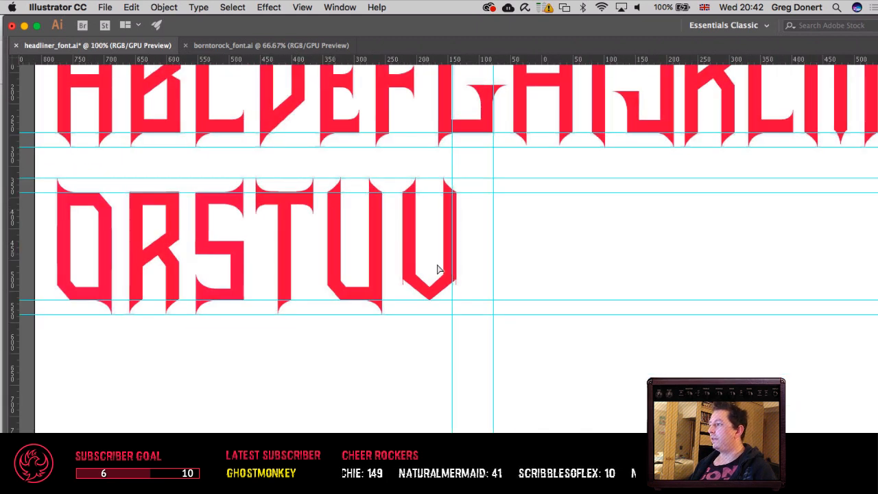
pyautogui.click(446, 246)
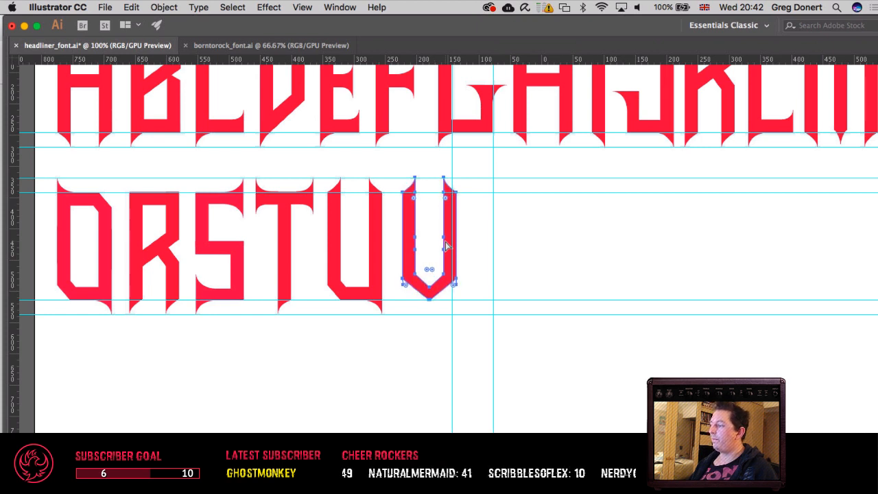
pyautogui.click(428, 259)
pyautogui.moveTo(422, 266); pyautogui.dragTo(429, 287)
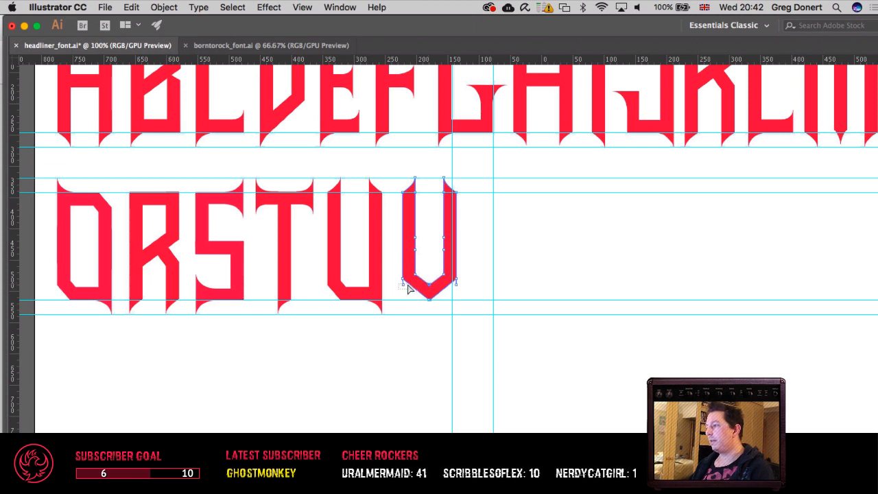
pyautogui.press('Delete')
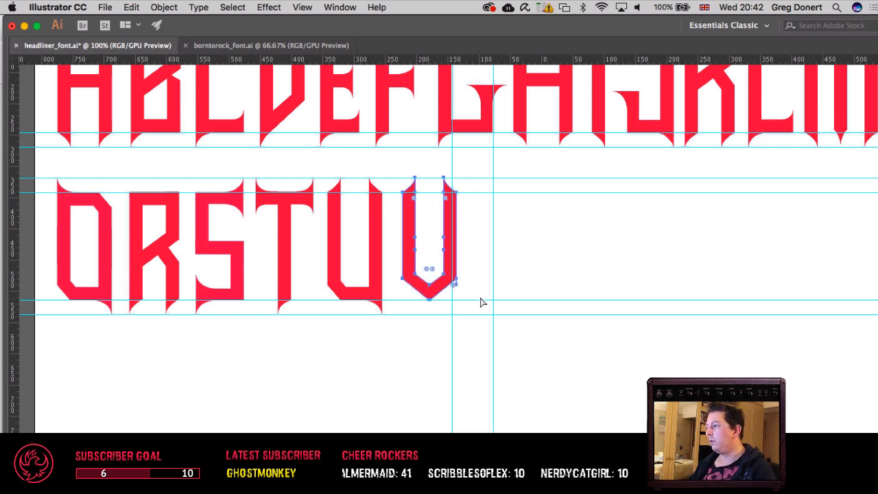
# Step: Undo the deletion of the V's inner tip and delete only the stray anchor point below its right outer corner
pyautogui.click(487, 274)
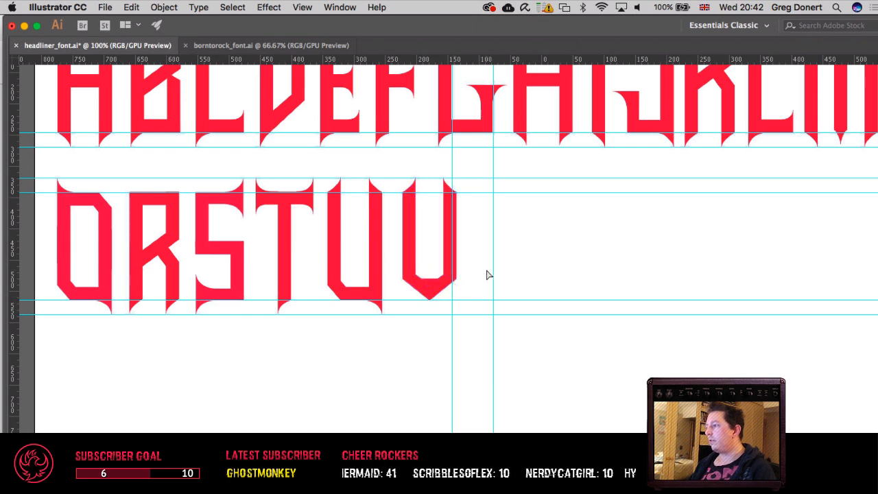
pyautogui.press('super+z')
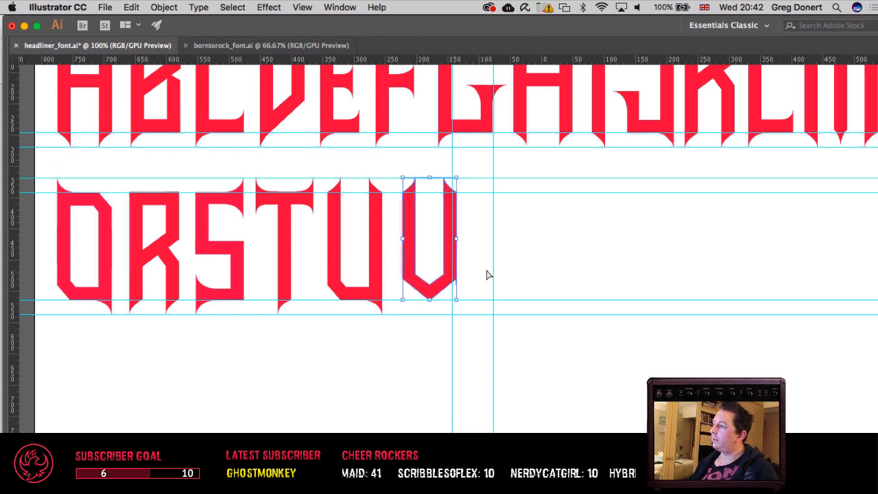
pyautogui.click(468, 288)
pyautogui.click(454, 285)
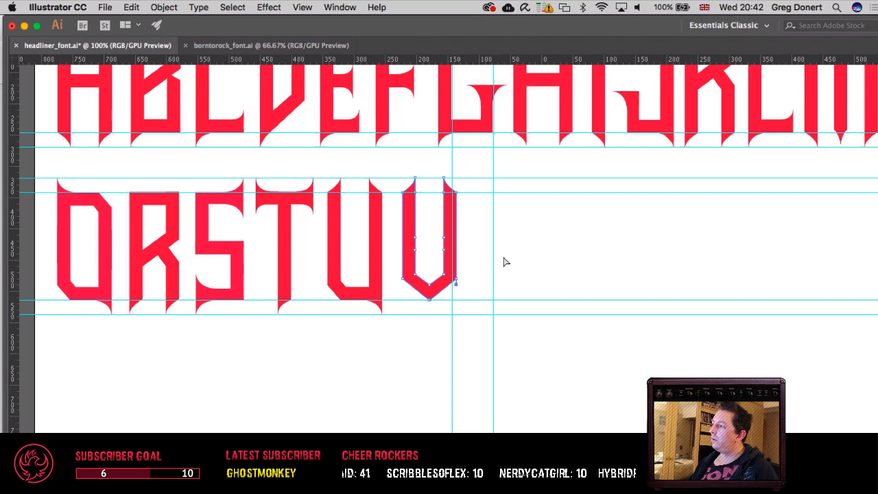
pyautogui.click(555, 184)
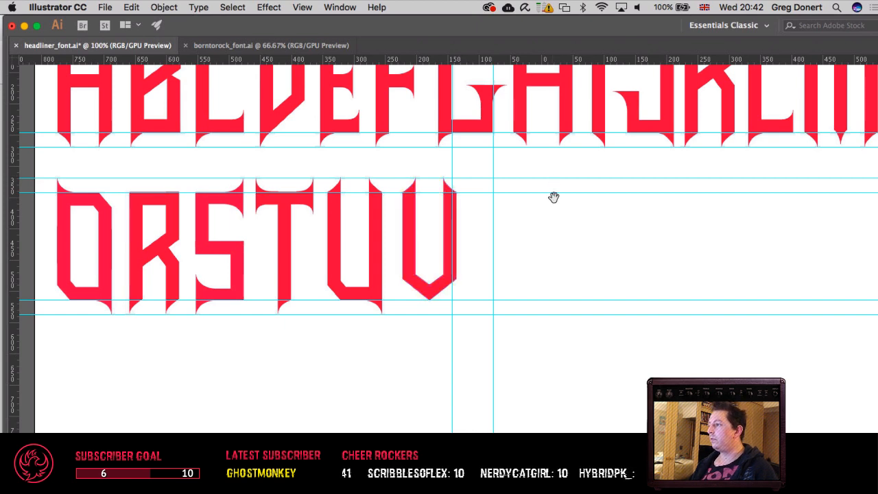
# Step: Hide the guides to check the V's shape against the other letters
pyautogui.moveTo(553, 197); pyautogui.dragTo(418, 231)
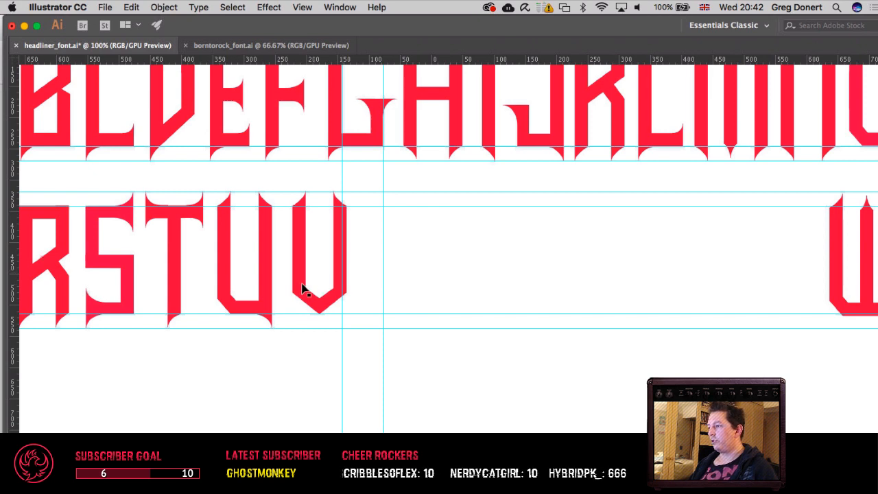
pyautogui.press('super+semicolon')
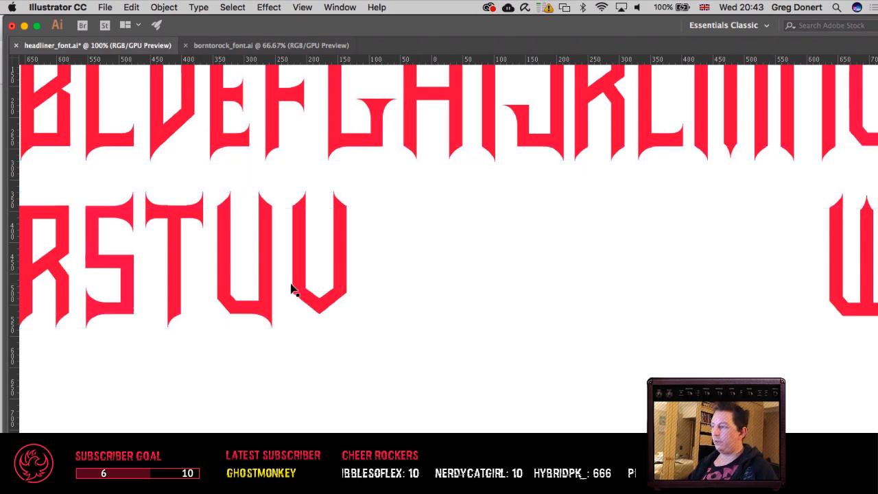
pyautogui.moveTo(362, 256); pyautogui.dragTo(369, 287)
pyautogui.hscroll(8, 369, 287)
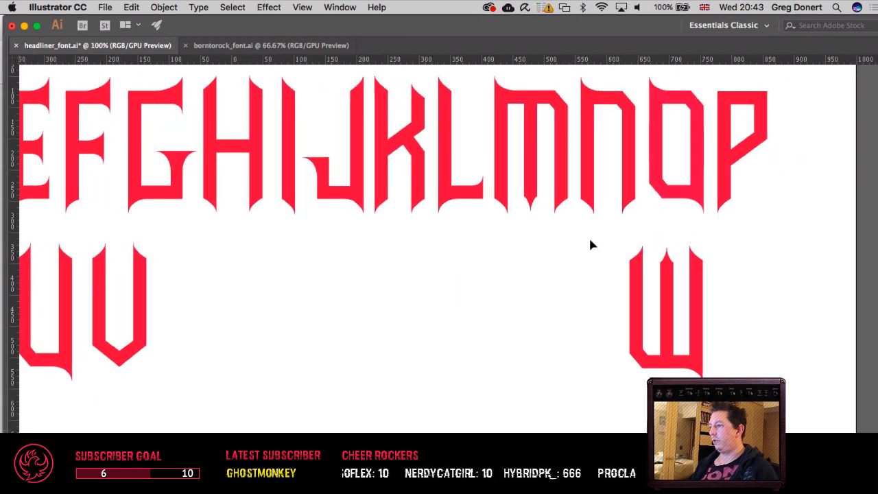
# Step: Move the W along the second row towards the V, leaving a wide gap between the two letters
pyautogui.click(694, 354)
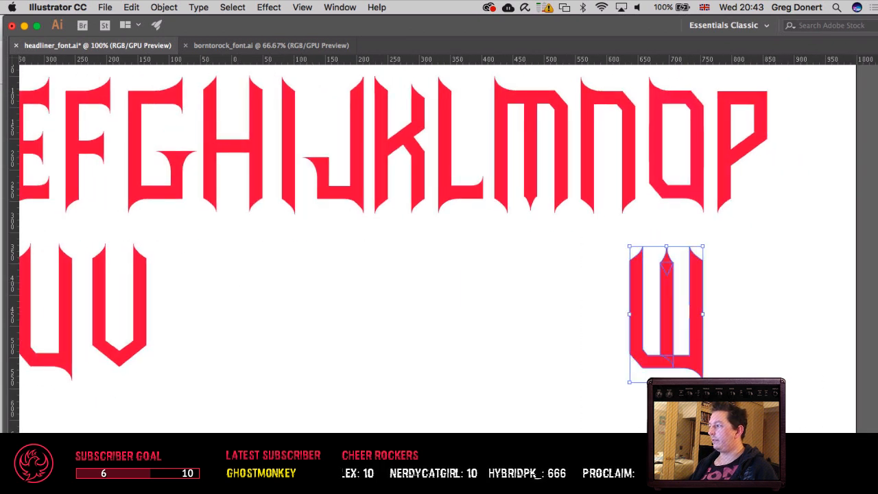
pyautogui.moveTo(693, 347); pyautogui.dragTo(233, 339)
pyautogui.click(399, 351)
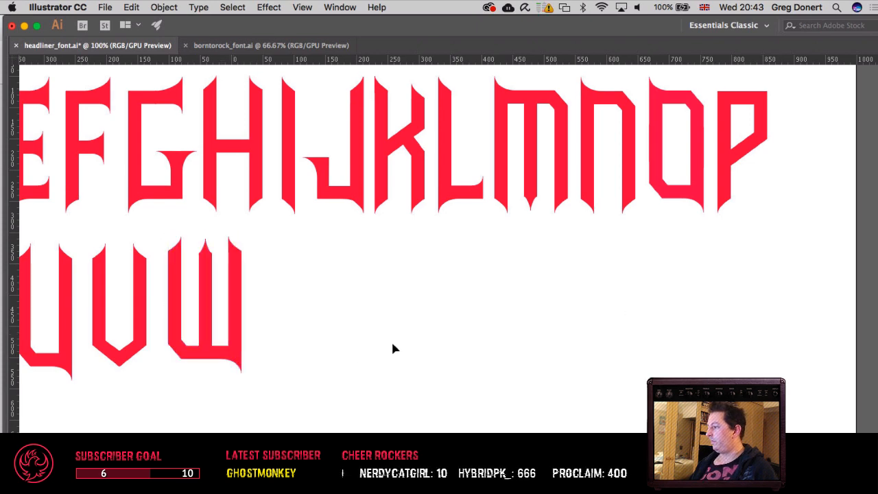
pyautogui.moveTo(391, 340); pyautogui.dragTo(637, 384)
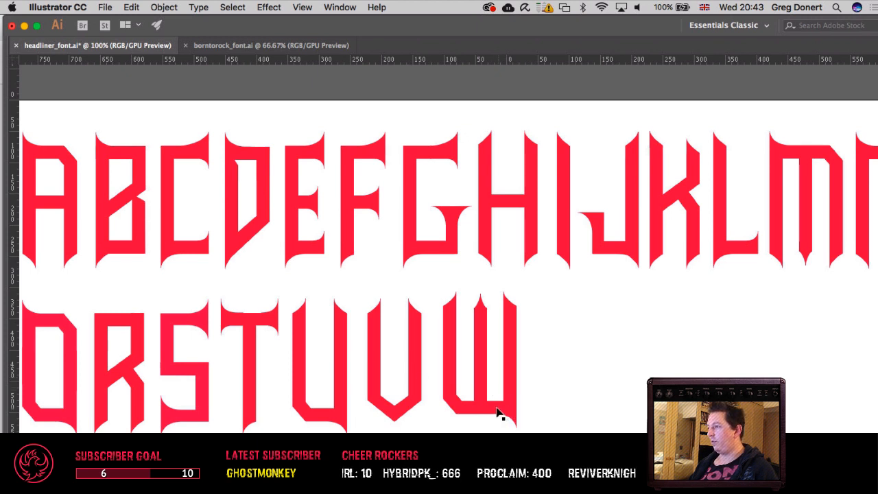
pyautogui.moveTo(521, 412); pyautogui.dragTo(671, 414)
# Step: Try moving the V out to the far side of the W, then undo the move
pyautogui.click(421, 430)
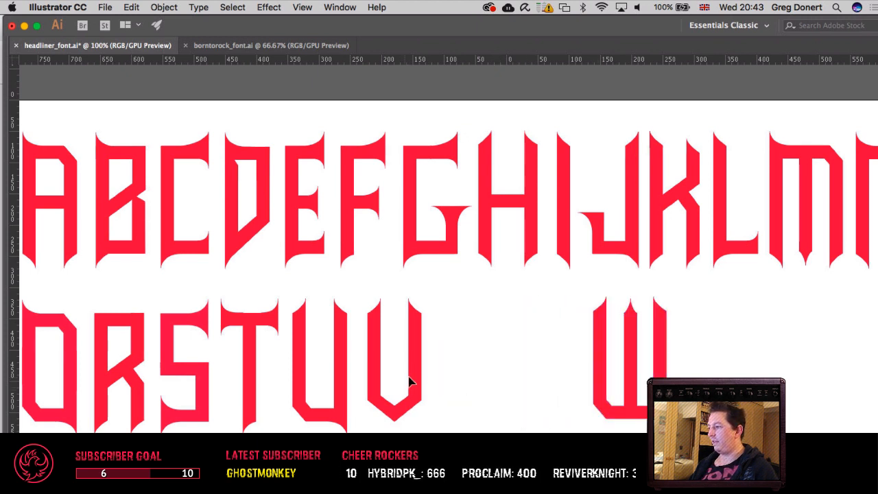
pyautogui.moveTo(418, 364); pyautogui.dragTo(818, 405)
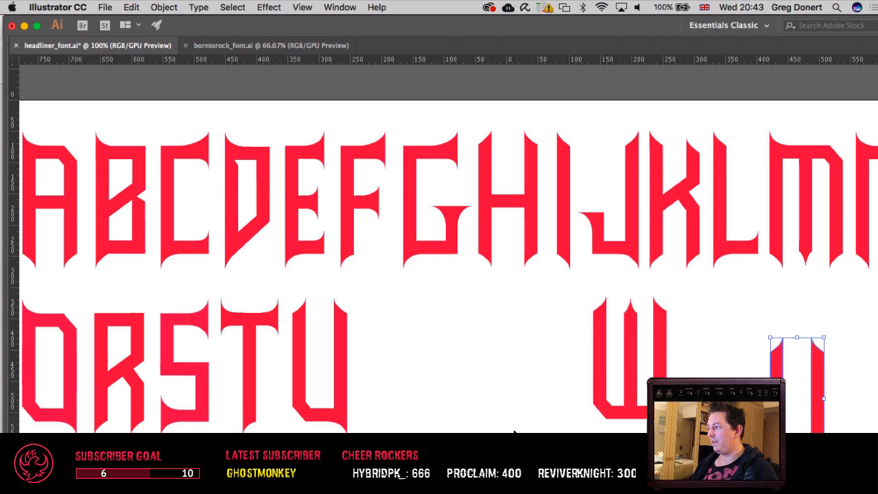
pyautogui.press('super+z')
# Step: Switch to borntorock_font.ai and examine its brush lettering, from the question and exclamation marks back along the second row to the R
pyautogui.hscroll(3, 498, 407)
pyautogui.hscroll(5, 193, 401)
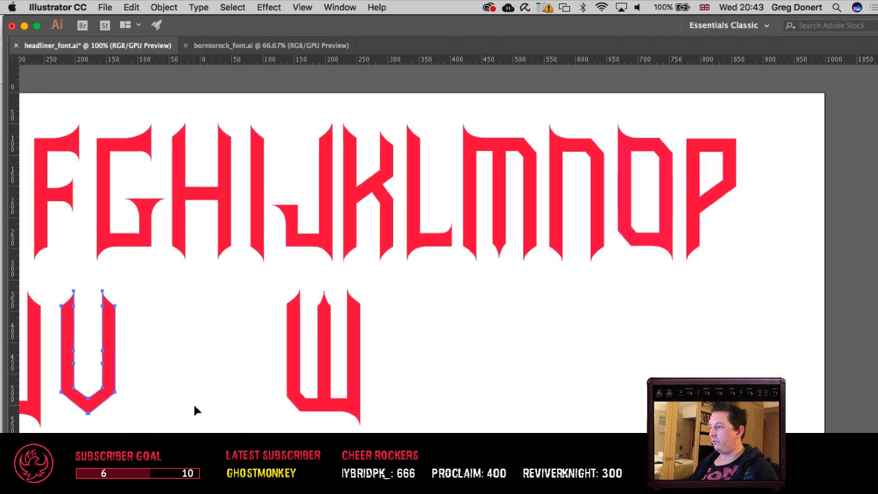
pyautogui.press('super+minus')
pyautogui.press('super+plus')
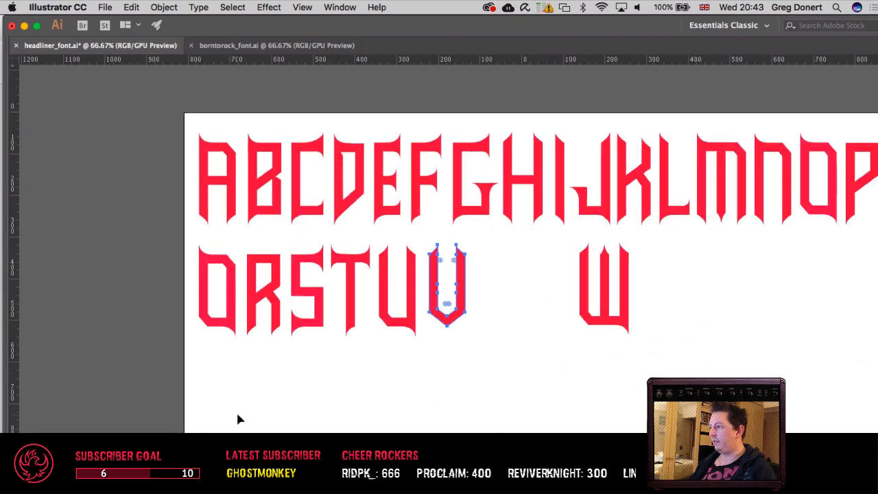
pyautogui.click(268, 45)
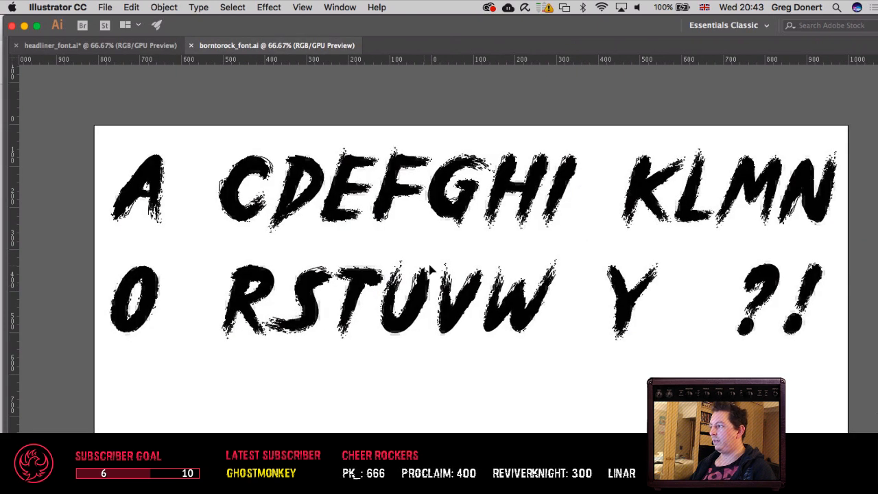
pyautogui.hscroll(10, 261, 245)
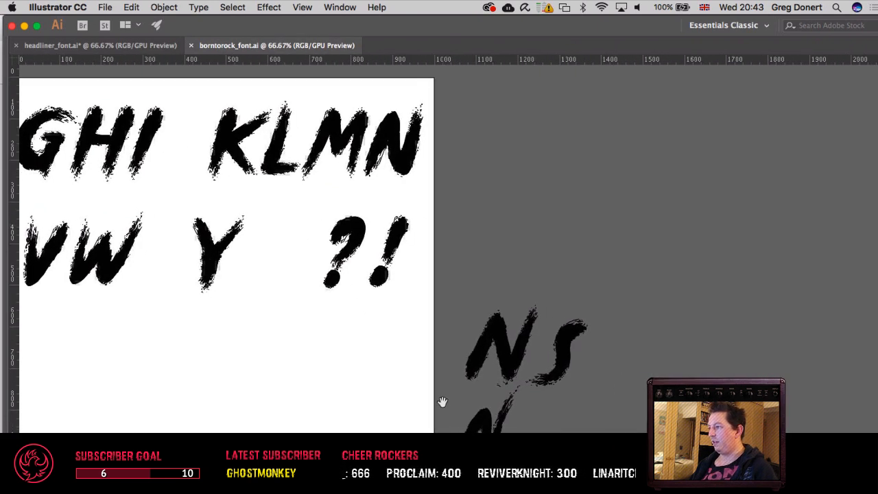
pyautogui.press('super+plus')
pyautogui.press('super+plus')
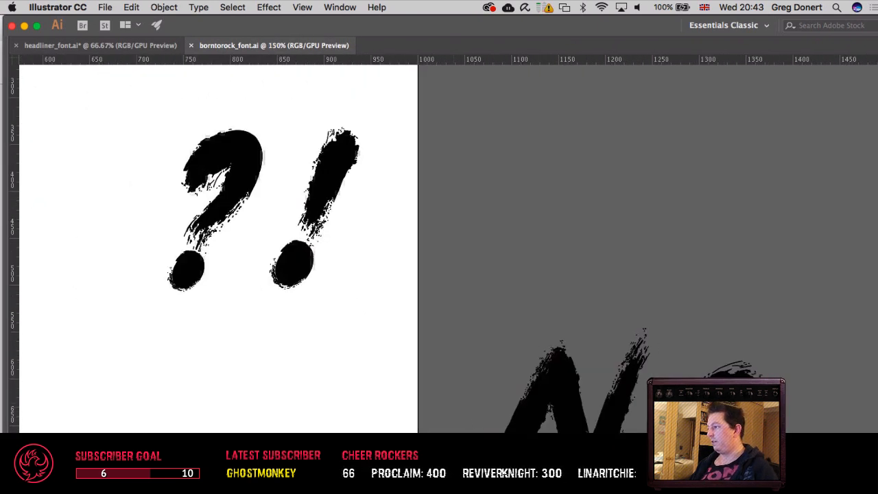
pyautogui.moveTo(441, 407); pyautogui.dragTo(207, 249)
pyautogui.moveTo(205, 199); pyautogui.dragTo(373, 473)
pyautogui.moveTo(413, 395); pyautogui.dragTo(277, 178)
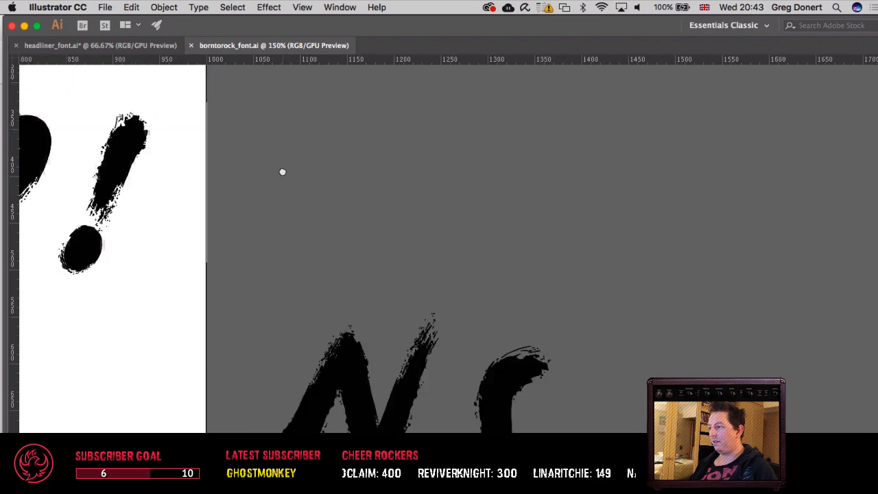
pyautogui.moveTo(317, 295); pyautogui.dragTo(628, 333)
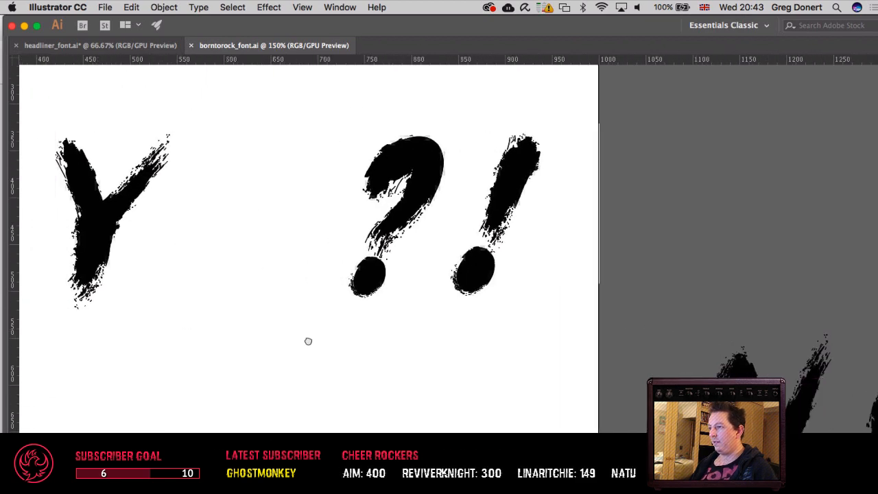
pyautogui.moveTo(308, 341); pyautogui.dragTo(593, 356)
pyautogui.moveTo(235, 354); pyautogui.dragTo(681, 364)
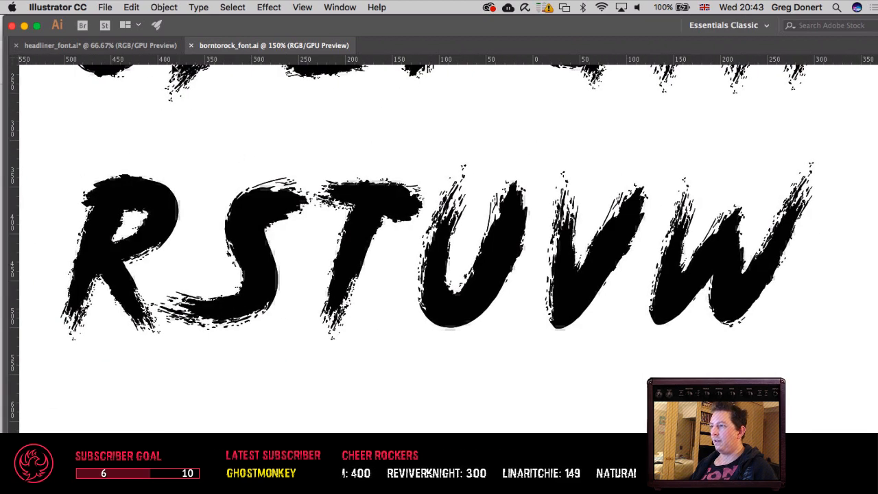
# Step: Back in headliner_font.ai, cut the V out of the second row, paste it and park it outside the artboard beside the rows
pyautogui.click(151, 40)
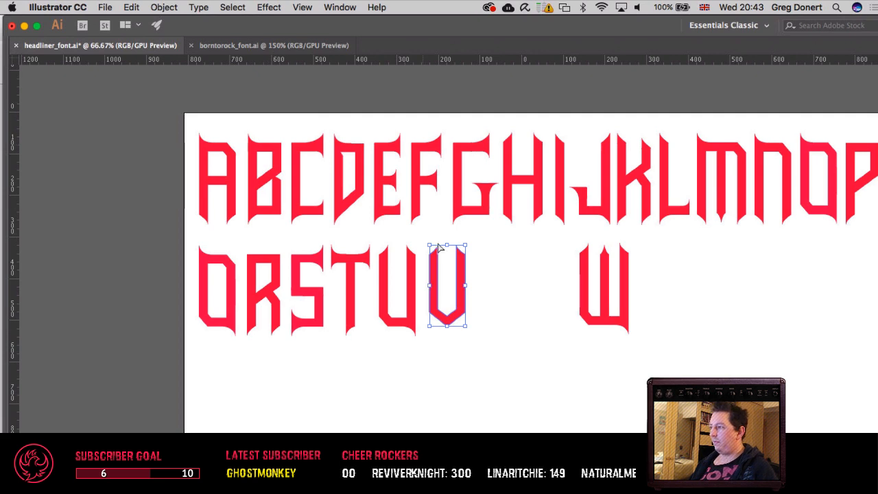
pyautogui.press('Delete')
pyautogui.moveTo(438, 239); pyautogui.dragTo(379, 238)
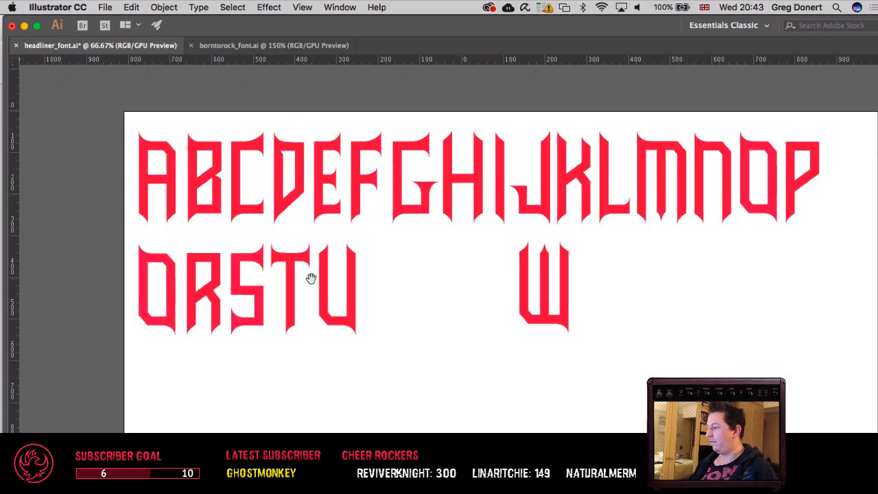
pyautogui.moveTo(535, 297); pyautogui.dragTo(227, 323)
pyautogui.press('super+v')
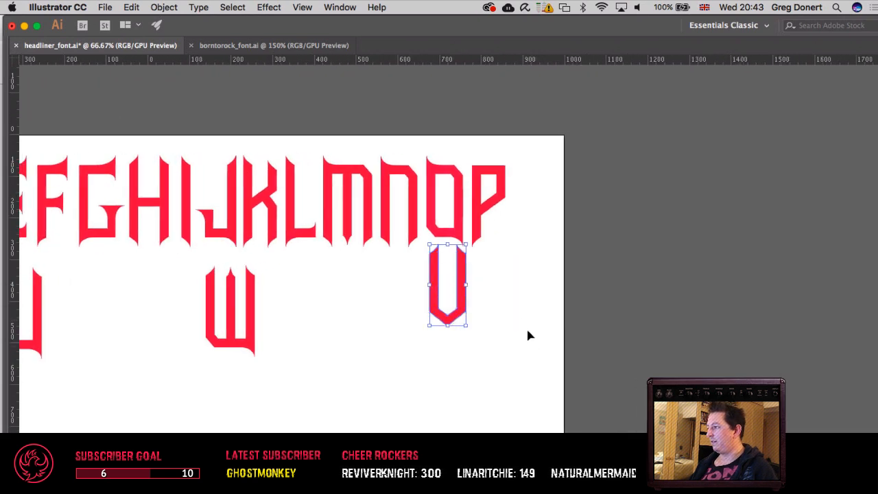
pyautogui.moveTo(467, 315); pyautogui.dragTo(646, 293)
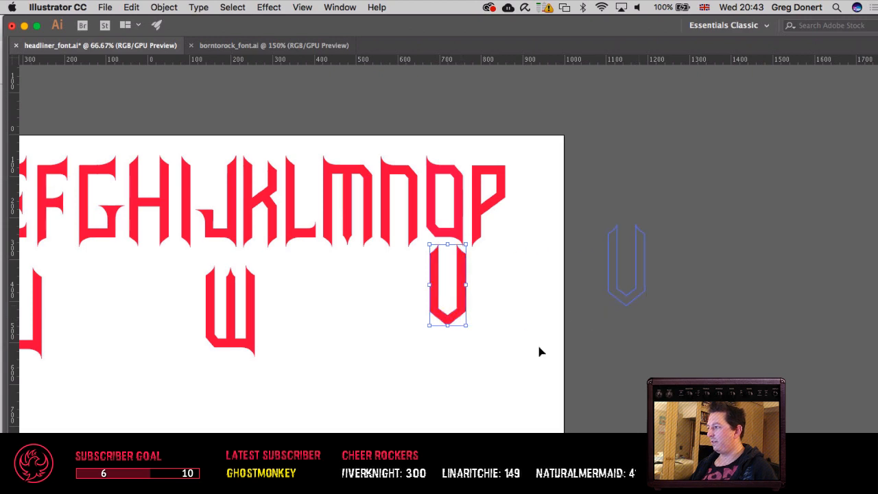
pyautogui.click(299, 346)
# Step: Try moving the D from the first row down onto the T in the second row, then undo the move
pyautogui.moveTo(300, 347); pyautogui.dragTo(761, 394)
pyautogui.moveTo(551, 313); pyautogui.dragTo(375, 232)
pyautogui.moveTo(300, 189); pyautogui.dragTo(295, 295)
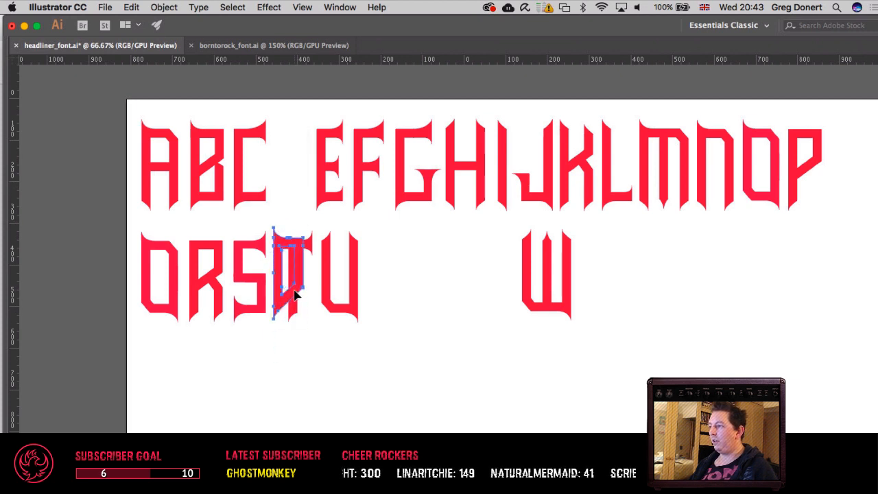
pyautogui.press('super+z')
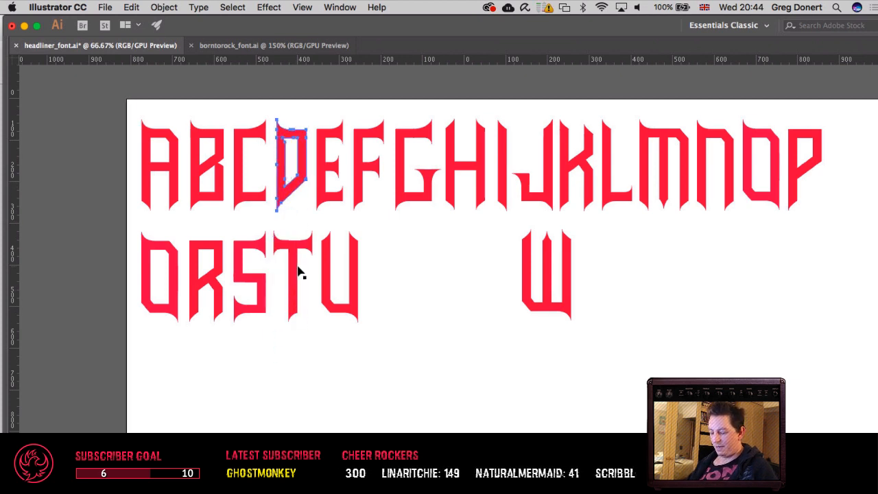
# Step: Show the guides and place a copy of the D straight below the original, with its tip at the second row's upper guide
pyautogui.press('super+semicolon')
pyautogui.hotkey('shift', 'Down')
pyautogui.hotkey('shift', 'Down')
pyautogui.hotkey('shift', 'Down')
pyautogui.hotkey('shift', 'Down')
pyautogui.hotkey('shift', 'Down')
pyautogui.hotkey('shift', 'Down')
pyautogui.hotkey('shift', 'Down')
pyautogui.hotkey('shift', 'Down')
pyautogui.hotkey('shift', 'Down')
pyautogui.hotkey('shift', 'Down')
pyautogui.hotkey('shift', 'Down')
pyautogui.hotkey('shift', 'Down')
pyautogui.hotkey('shift', 'Down')
pyautogui.hotkey('shift', 'Down')
pyautogui.hotkey('shift', 'Down')
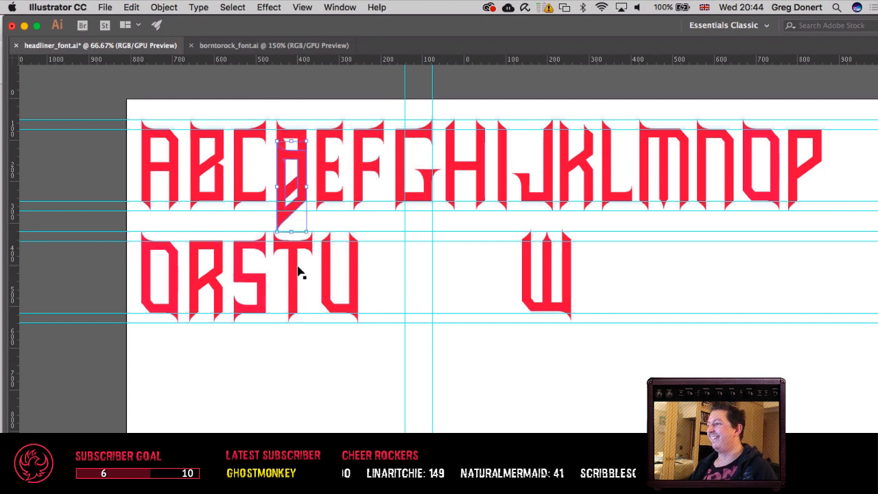
pyautogui.hotkey('shift', 'Down')
pyautogui.hotkey('shift', 'Down')
pyautogui.hotkey('shift', 'Down')
pyautogui.hotkey('shift', 'Down')
pyautogui.hotkey('shift', 'Down')
pyautogui.hotkey('shift', 'Down')
pyautogui.hotkey('shift', 'Down')
pyautogui.hotkey('shift', 'Down')
pyautogui.hotkey('shift', 'Down')
pyautogui.hotkey('shift', 'Down')
pyautogui.hotkey('shift', 'Down')
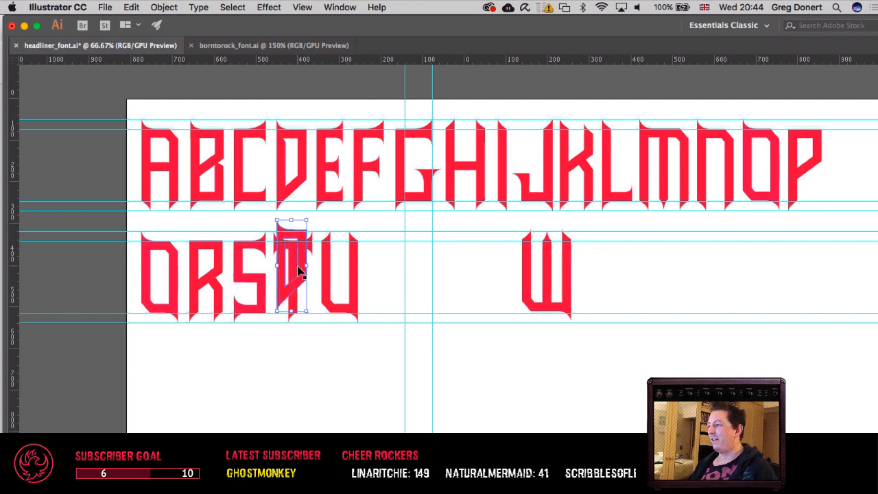
pyautogui.hotkey('shift', 'Up')
pyautogui.hotkey('shift', 'Up')
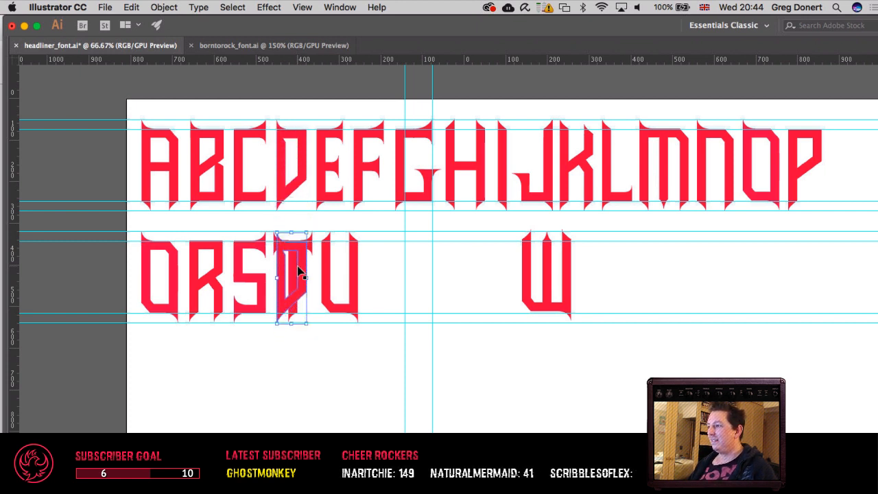
pyautogui.press('Down')
# Step: Shift the D copy along the second row into the gap just after the U
pyautogui.hotkey('shift', 'Right')
pyautogui.hotkey('shift', 'Right')
pyautogui.hotkey('shift', 'Right')
pyautogui.hotkey('shift', 'Right')
pyautogui.hotkey('shift', 'Right')
pyautogui.hotkey('shift', 'Right')
pyautogui.hotkey('shift', 'Right')
pyautogui.hotkey('shift', 'Right')
pyautogui.hotkey('shift', 'Right')
pyautogui.hotkey('shift', 'Right')
pyautogui.hotkey('shift', 'Right')
pyautogui.hotkey('shift', 'Right')
pyautogui.hotkey('shift', 'Right')
pyautogui.hotkey('shift', 'Right')
pyautogui.hotkey('shift', 'Right')
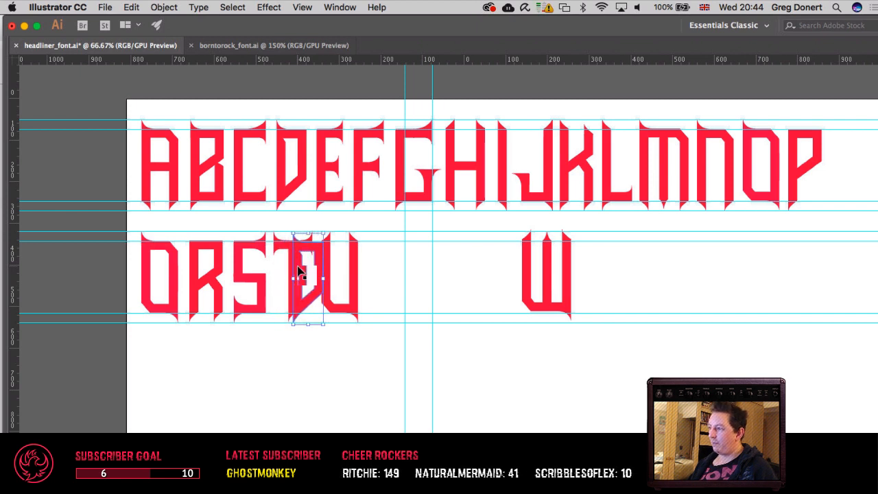
pyautogui.hotkey('shift', 'Right')
pyautogui.hotkey('shift', 'Right')
pyautogui.hotkey('shift', 'Right')
pyautogui.hotkey('shift', 'Right')
pyautogui.hotkey('shift', 'Right')
pyautogui.hotkey('shift', 'Right')
pyautogui.hotkey('shift', 'Right')
pyautogui.hotkey('shift', 'Right')
pyautogui.hotkey('shift', 'Right')
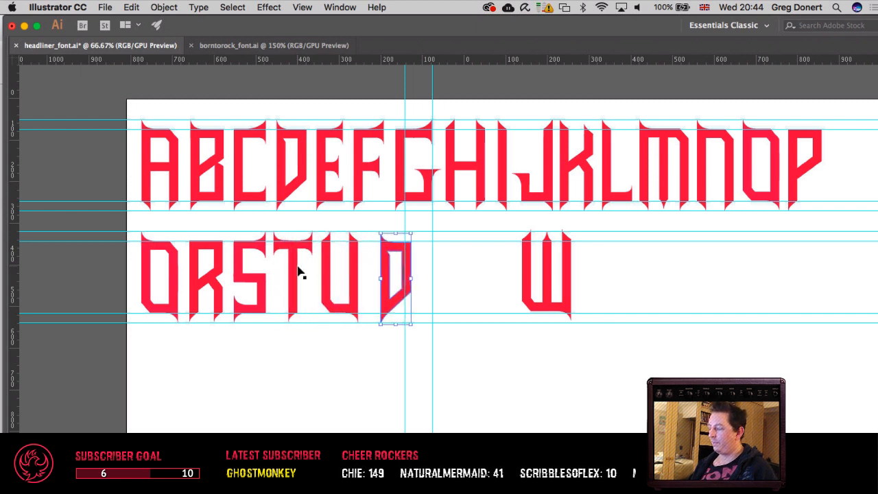
# Step: Delete the anchor points forming the upper left corner and spike of the D copy, on both its outer and inner outlines
pyautogui.press('a')
pyautogui.press('super+equal')
pyautogui.press('super+equal')
pyautogui.press('super+equal')
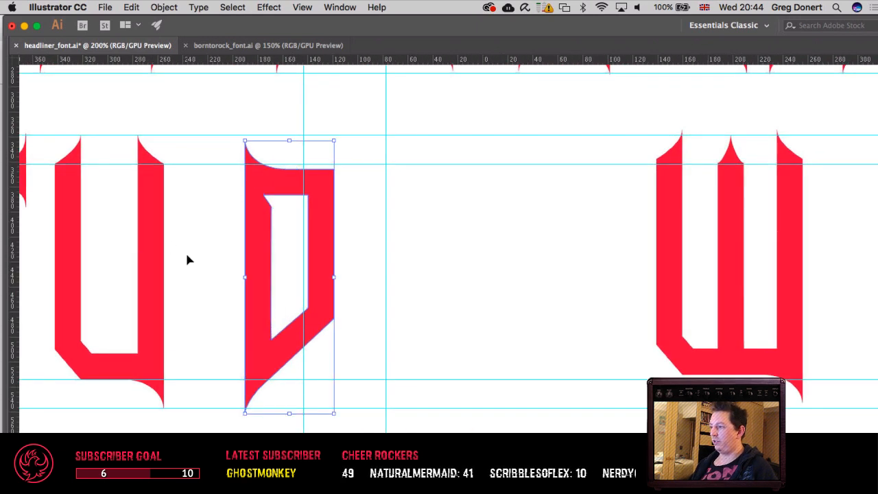
pyautogui.click(185, 253)
pyautogui.press('a')
pyautogui.moveTo(202, 130); pyautogui.dragTo(295, 230)
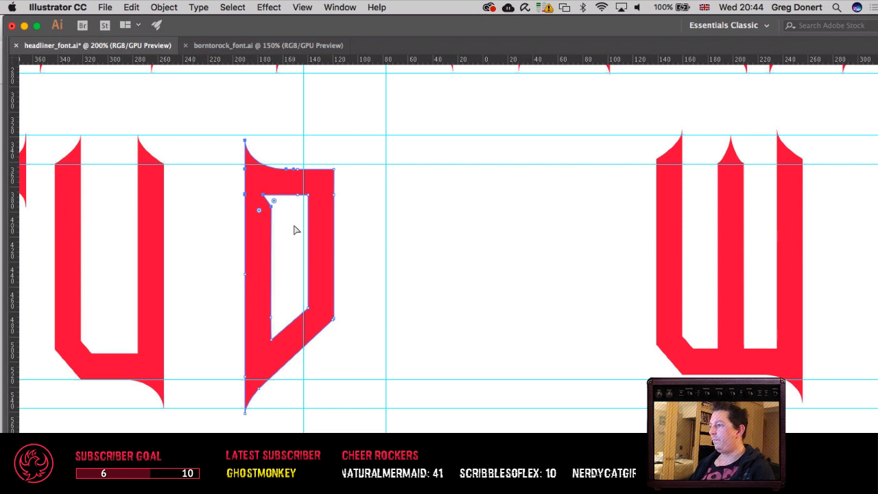
pyautogui.press('Delete')
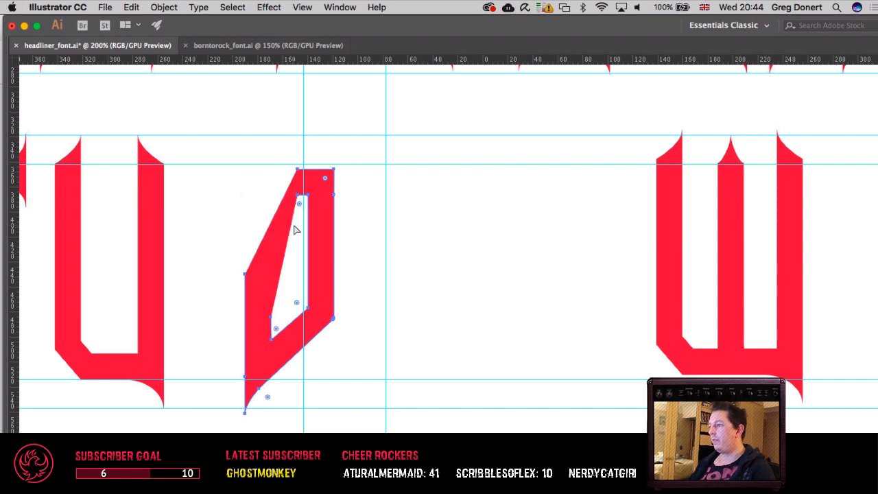
pyautogui.click(246, 276)
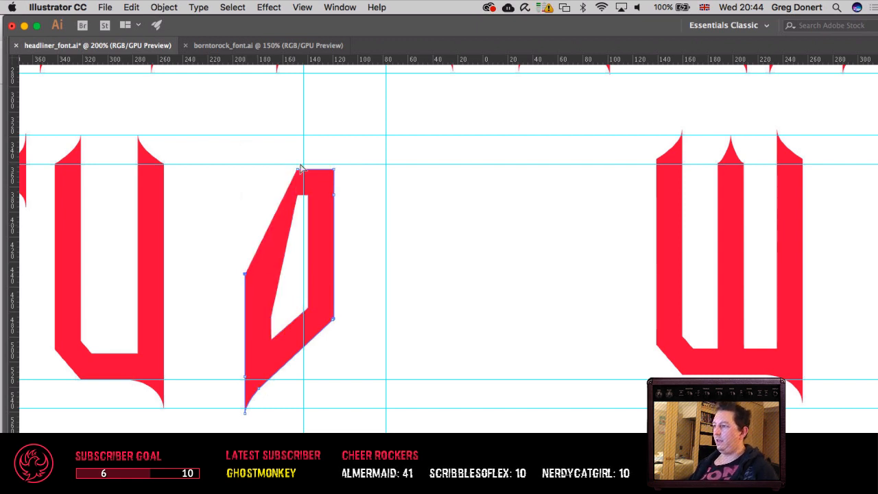
# Step: Move the selected anchor point down the D copy's left edge and switch the artwork to outline view
pyautogui.hotkey('shift', 'Down')
pyautogui.hotkey('shift', 'Down')
pyautogui.hotkey('shift', 'Down')
pyautogui.hotkey('shift', 'Down')
pyautogui.hotkey('shift', 'Down')
pyautogui.hotkey('shift', 'Down')
pyautogui.hotkey('shift', 'Down')
pyautogui.press('super+y')
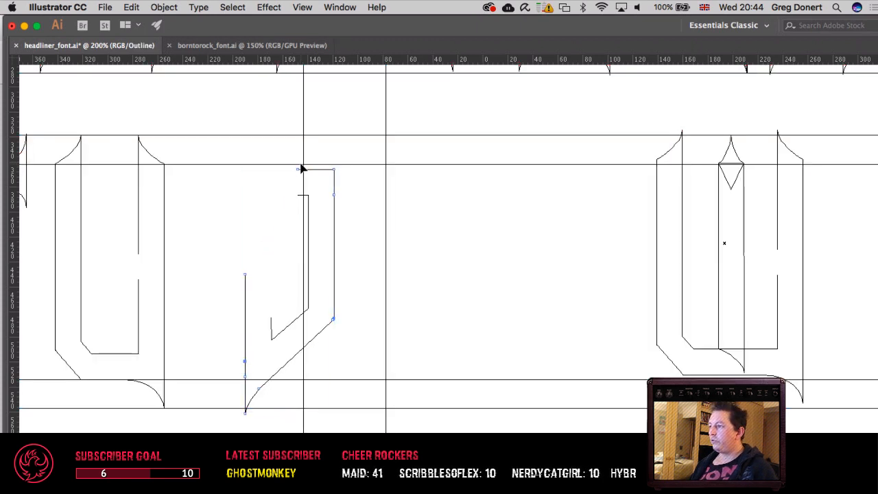
# Step: Try deleting the upper end of the D copy's left edge, then undo the deletion
pyautogui.moveTo(233, 265); pyautogui.dragTo(261, 291)
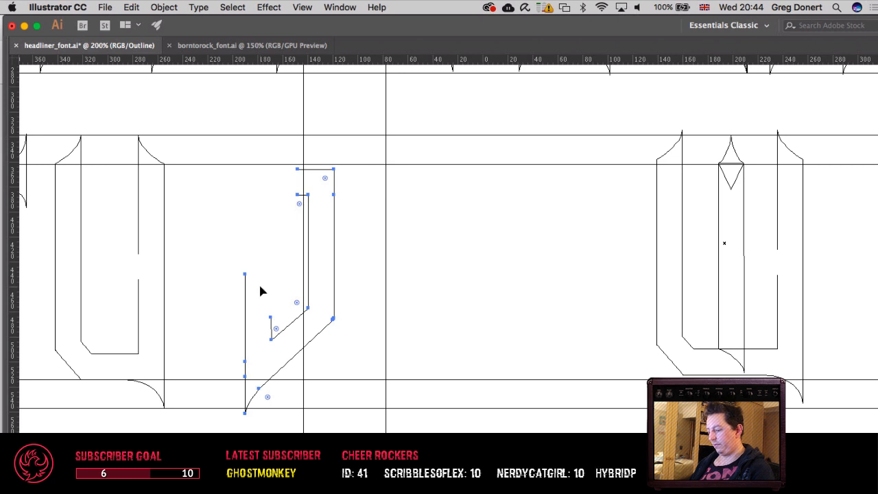
pyautogui.press('Delete')
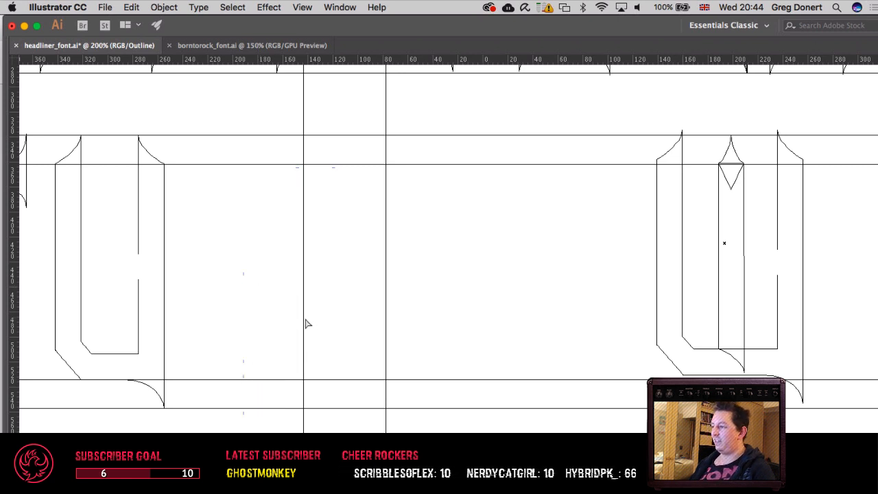
pyautogui.press('super+z')
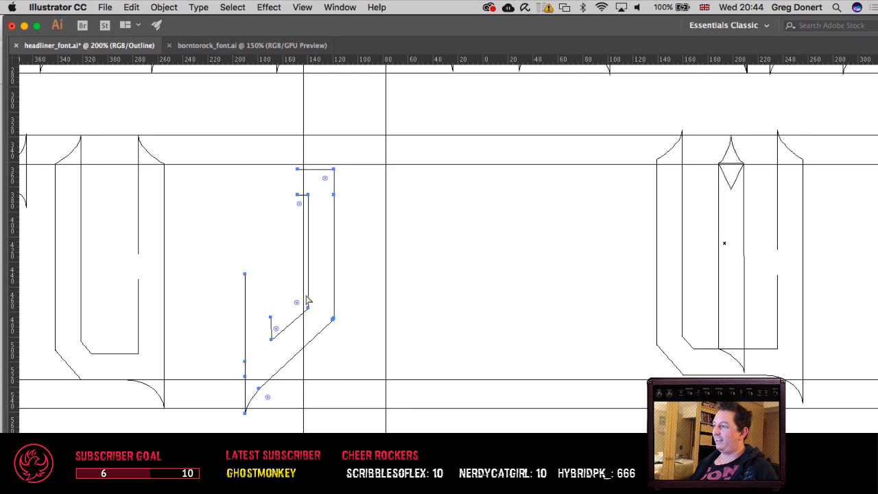
# Step: Delete the D copy's leftover top stubs and the upper anchors of its left edges, on both the outer and inner outlines
pyautogui.click(300, 198)
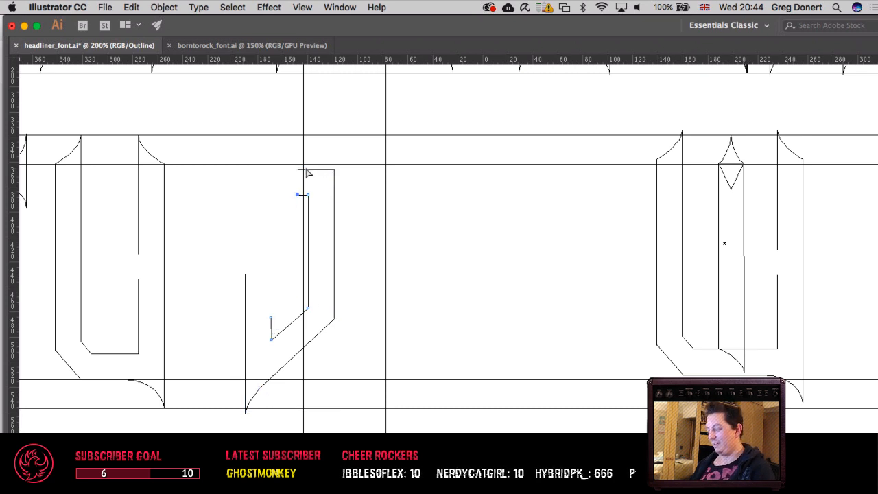
pyautogui.press('Delete')
pyautogui.moveTo(297, 157); pyautogui.dragTo(306, 184)
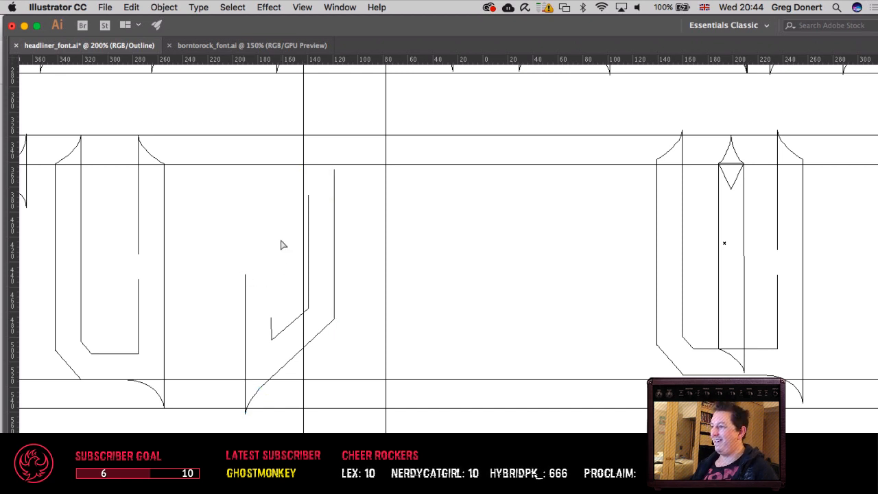
pyautogui.moveTo(219, 260); pyautogui.dragTo(260, 293)
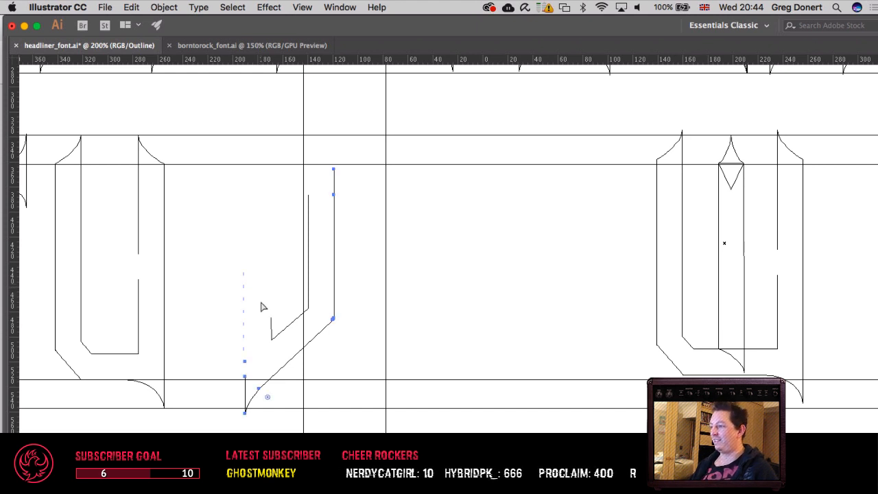
pyautogui.moveTo(242, 343); pyautogui.dragTo(264, 371)
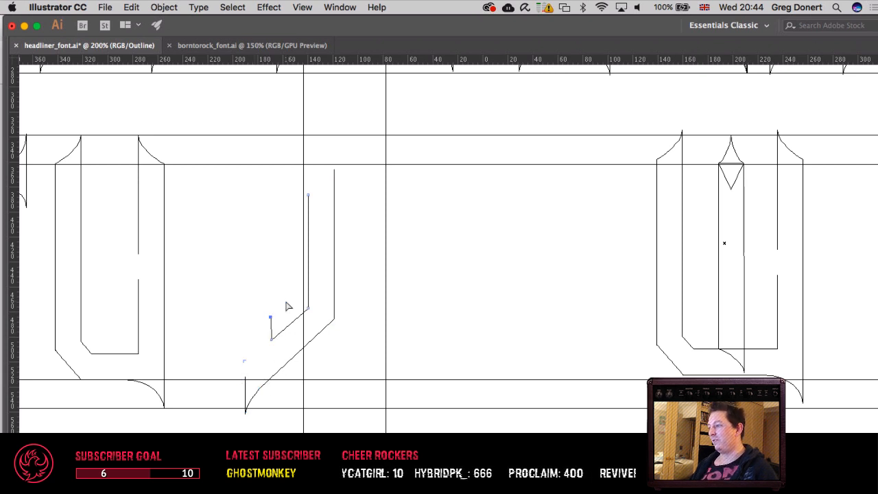
pyautogui.moveTo(396, 286); pyautogui.dragTo(472, 323)
pyautogui.press('v')
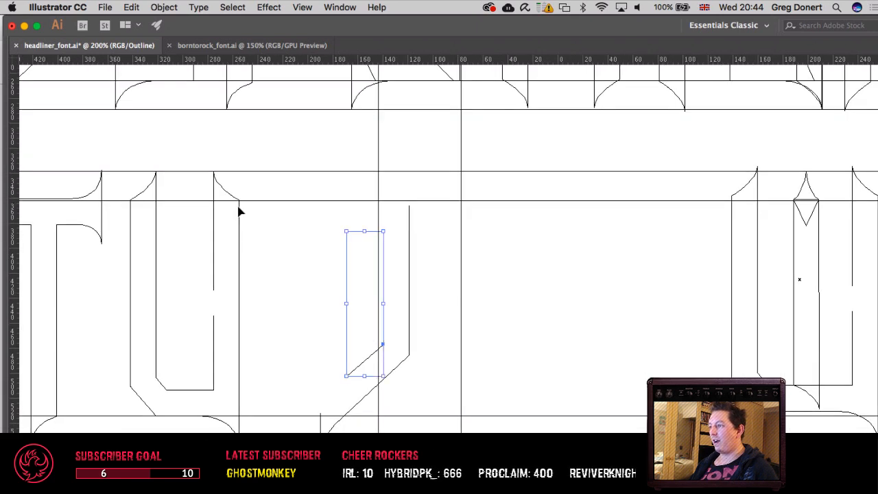
pyautogui.press('super+y')
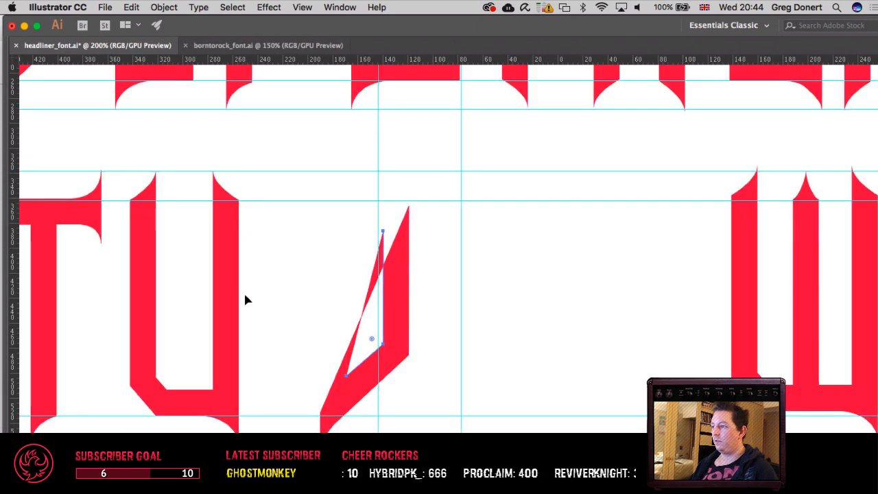
pyautogui.press('super+y')
# Step: Close the gap in the inner edge of the U's right stem by joining its two open end points
pyautogui.press('a')
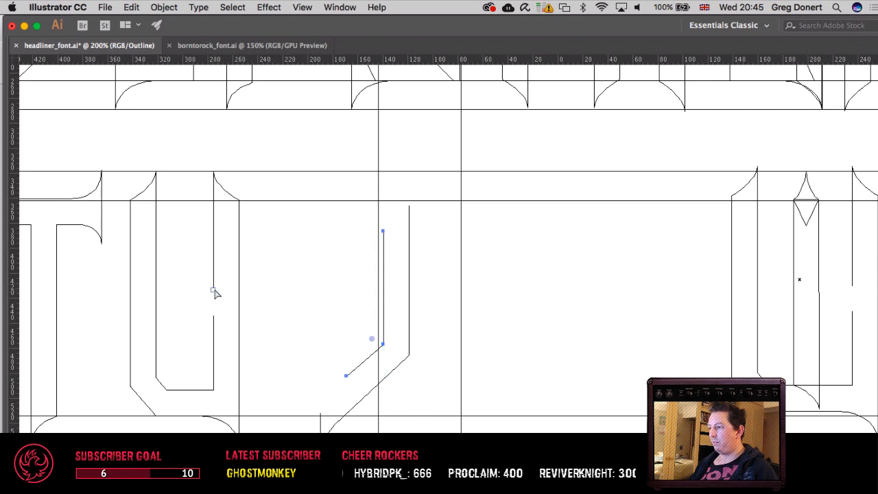
pyautogui.click(214, 290)
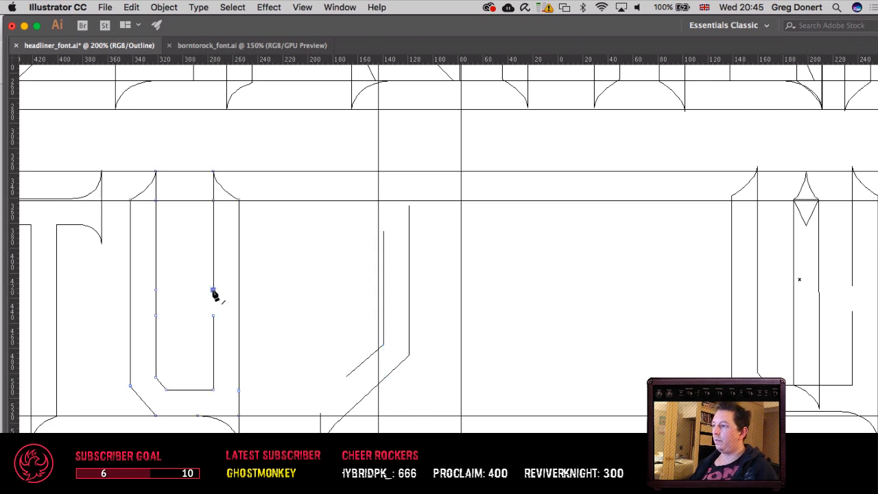
pyautogui.click(213, 316)
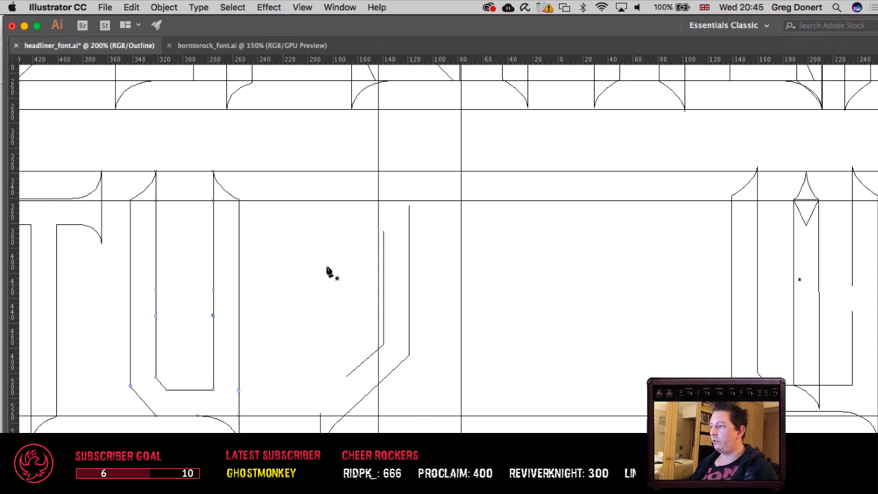
# Step: Try moving the U to the space beyond the D copy, then undo the move
pyautogui.press('v')
pyautogui.click(320, 259)
pyautogui.moveTo(276, 258); pyautogui.dragTo(474, 270)
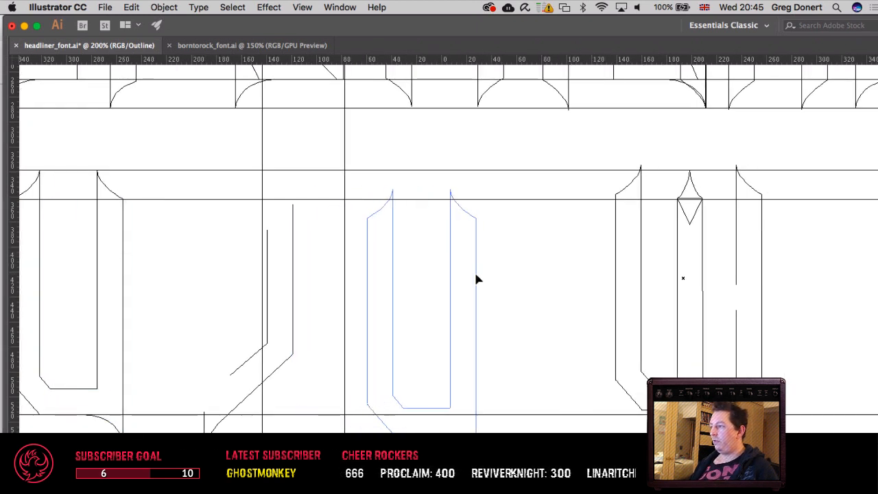
pyautogui.click(325, 265)
pyautogui.press('cmd+z')
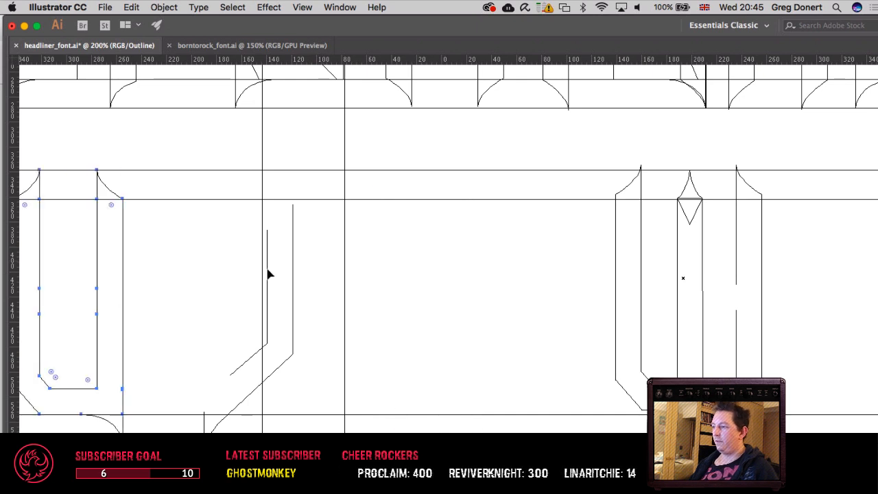
# Step: Paste a copy of the U in front and shift it straight along the row to just past the D copy
pyautogui.press('super+c')
pyautogui.press('super+f')
pyautogui.hotkey('shift', 'Right')
pyautogui.hotkey('shift', 'Right')
pyautogui.hotkey('shift', 'Right')
pyautogui.hotkey('shift', 'Right')
pyautogui.hotkey('shift', 'Right')
pyautogui.hotkey('shift', 'Right')
pyautogui.hotkey('shift', 'Right')
pyautogui.hotkey('shift', 'Right')
pyautogui.hotkey('shift', 'Right')
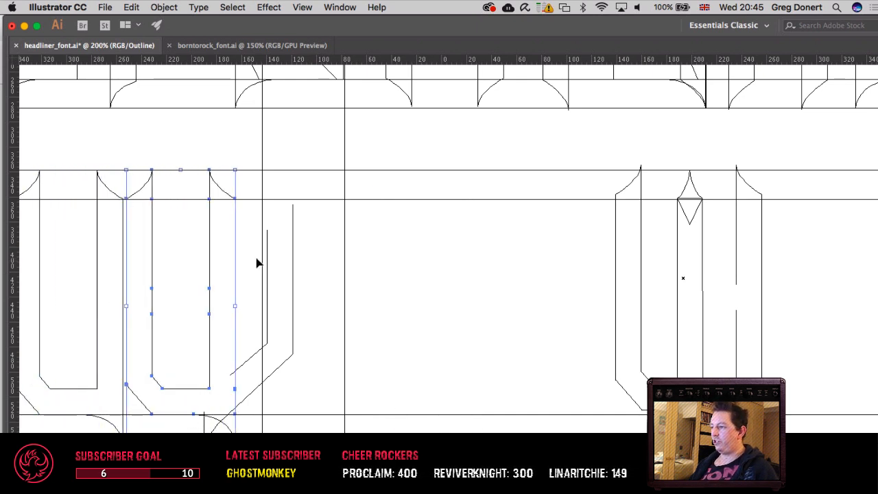
pyautogui.hotkey('shift', 'Right')
pyautogui.hotkey('shift', 'Right')
pyautogui.hotkey('shift', 'Right')
pyautogui.hotkey('shift', 'Right')
pyautogui.hotkey('shift', 'Right')
pyautogui.hotkey('shift', 'Right')
pyautogui.hotkey('shift', 'Right')
pyautogui.hotkey('shift', 'Right')
pyautogui.hotkey('shift', 'Right')
pyautogui.hotkey('shift', 'Right')
pyautogui.hotkey('shift', 'Right')
pyautogui.hotkey('shift', 'Right')
pyautogui.hotkey('shift', 'Right')
pyautogui.hotkey('shift', 'Right')
pyautogui.hotkey('shift', 'Right')
pyautogui.hotkey('shift', 'Right')
pyautogui.hotkey('shift', 'Right')
pyautogui.hotkey('shift', 'Right')
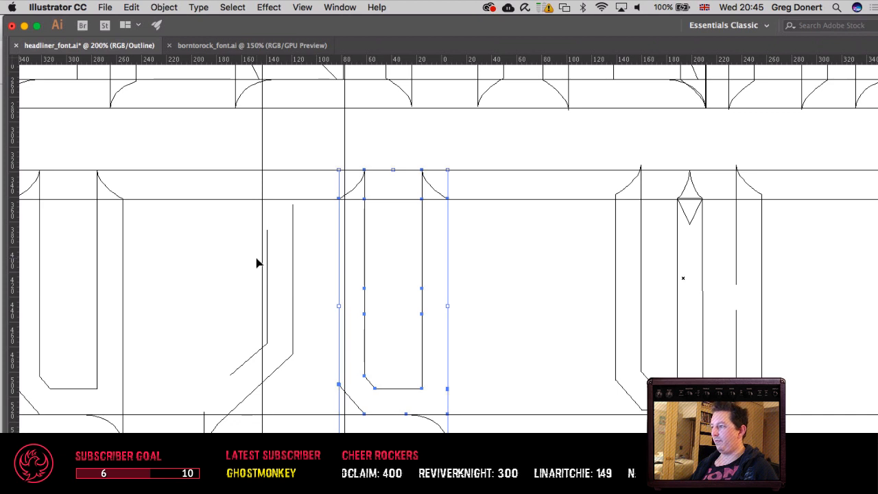
# Step: Delete the U copy's body and left spike, keeping only the spike of its right stem
pyautogui.moveTo(384, 247); pyautogui.dragTo(322, 257)
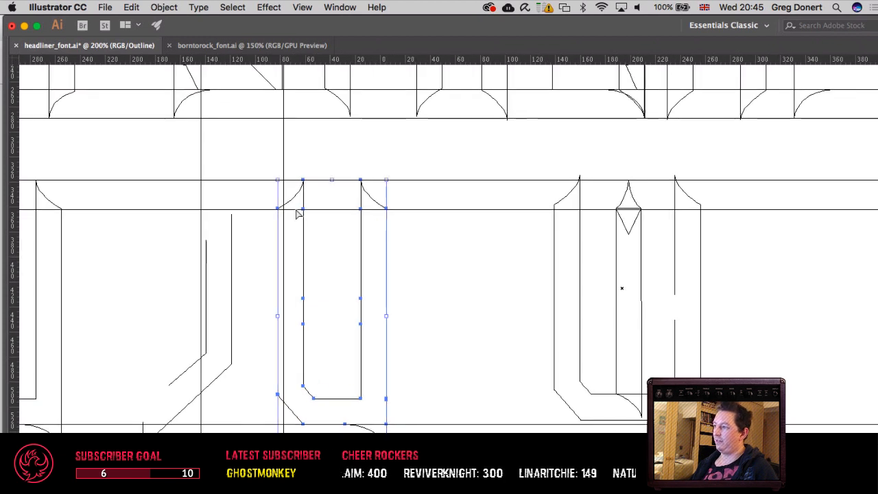
pyautogui.press('a')
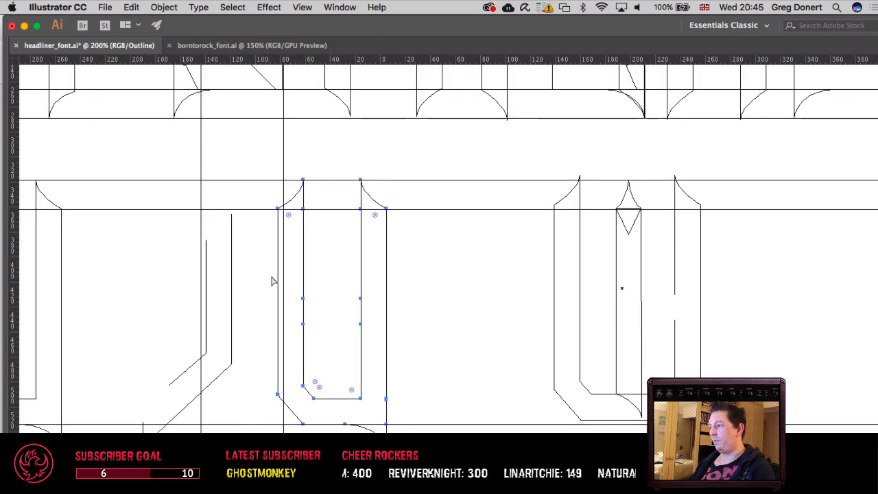
pyautogui.moveTo(272, 281); pyautogui.dragTo(457, 434)
pyautogui.press('Delete')
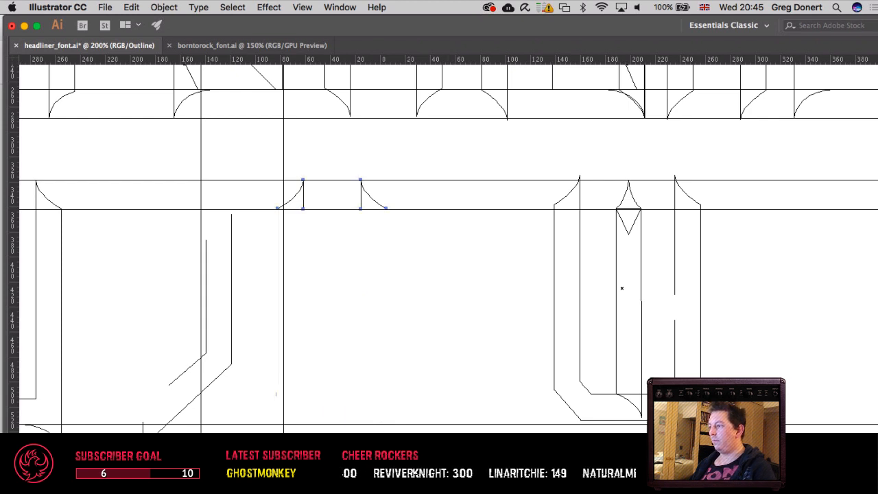
pyautogui.moveTo(269, 170); pyautogui.dragTo(332, 251)
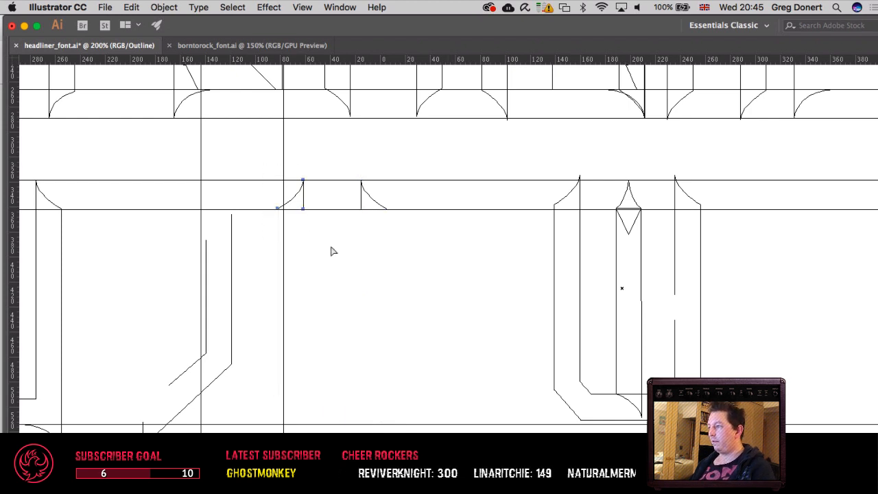
pyautogui.press('Delete')
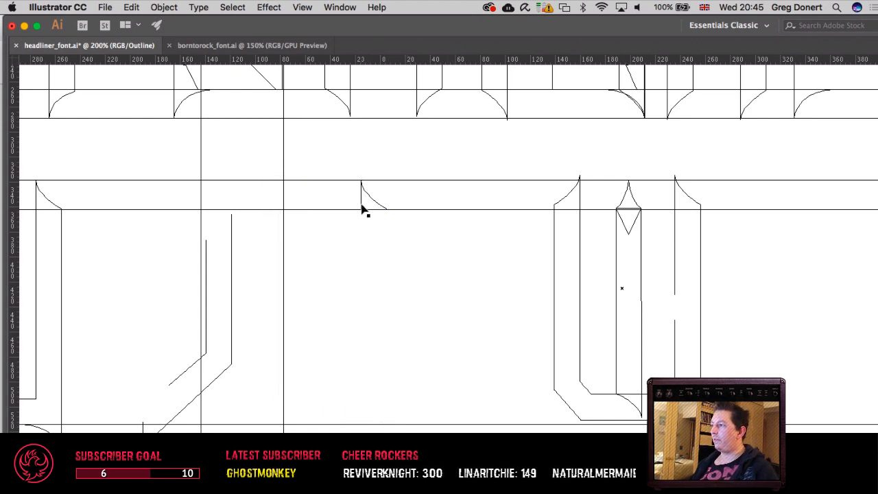
# Step: Shift the remaining spike straight left until it sits above the top of the D copy's right stem
pyautogui.moveTo(363, 211); pyautogui.dragTo(206, 208)
pyautogui.press('super+z')
pyautogui.hotkey('shift', 'Left')
pyautogui.hotkey('shift', 'Left')
pyautogui.hotkey('shift', 'Left')
pyautogui.hotkey('shift', 'Left')
pyautogui.hotkey('shift', 'Left')
pyautogui.hotkey('shift', 'Left')
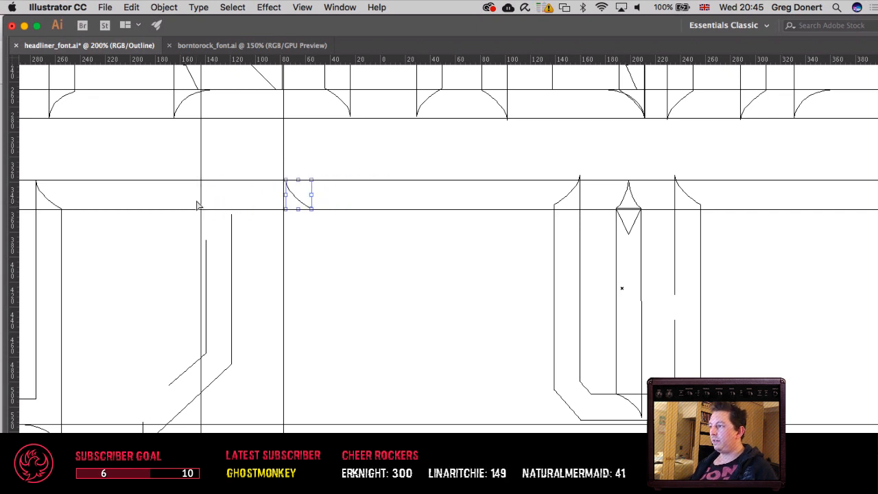
pyautogui.hotkey('shift', 'Left')
pyautogui.hotkey('shift', 'Left')
pyautogui.hotkey('shift', 'Left')
pyautogui.hotkey('shift', 'Left')
pyautogui.hotkey('shift', 'Left')
pyautogui.hotkey('shift', 'Left')
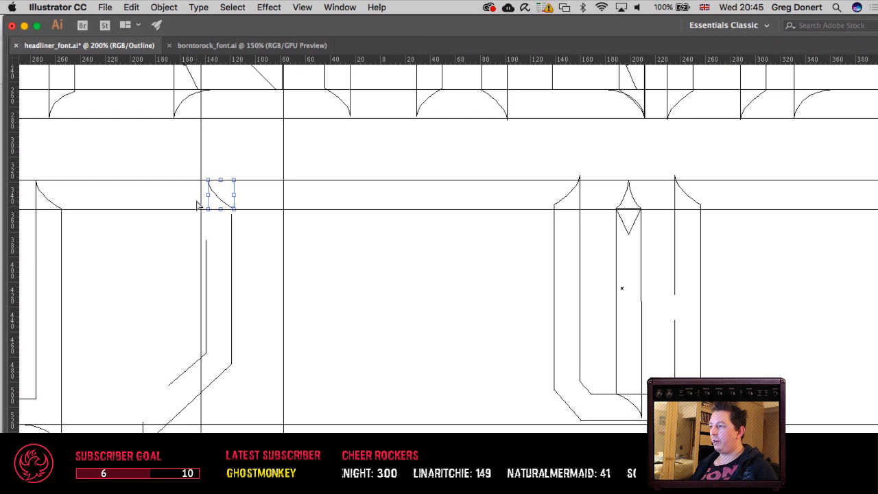
pyautogui.press('super+equal')
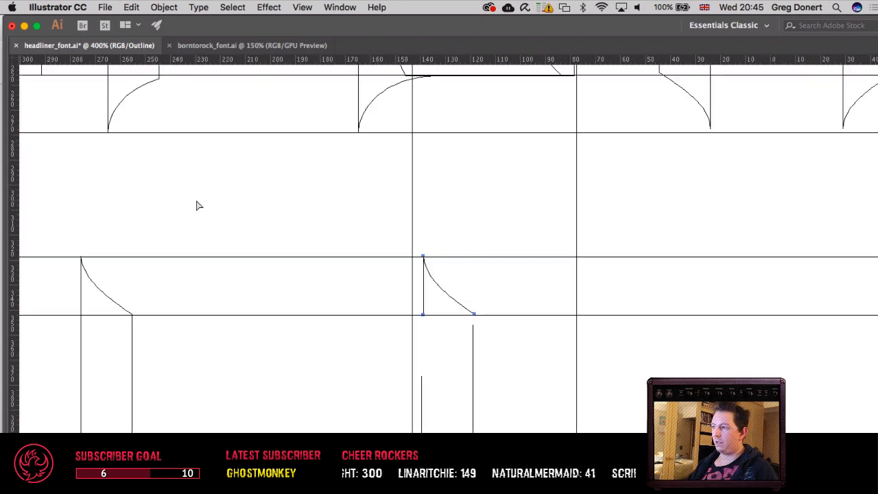
pyautogui.moveTo(353, 271); pyautogui.dragTo(241, 219)
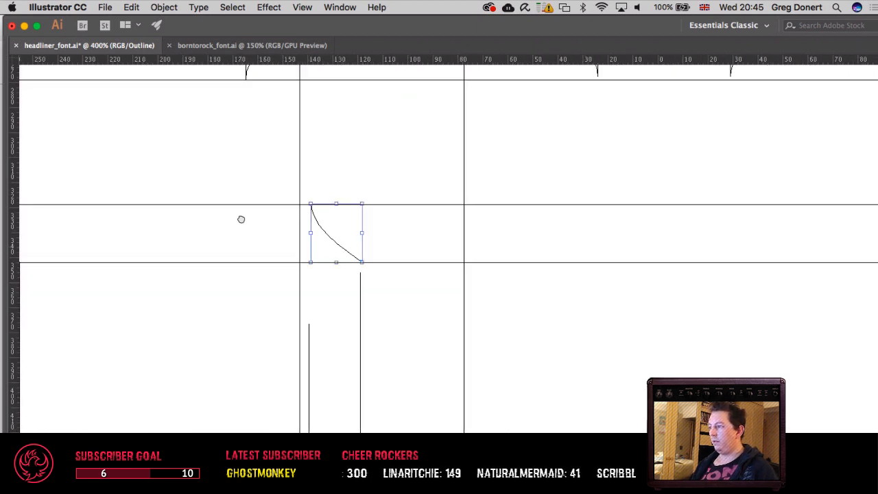
pyautogui.press('Left')
pyautogui.press('Right')
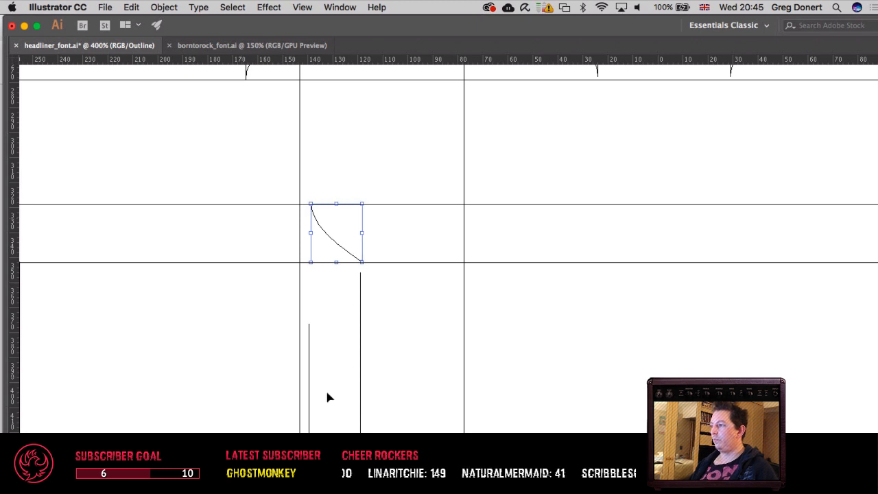
# Step: Extend the inner and outer edges of the D copy's right stem up to the guide at the spike's base
pyautogui.press('a')
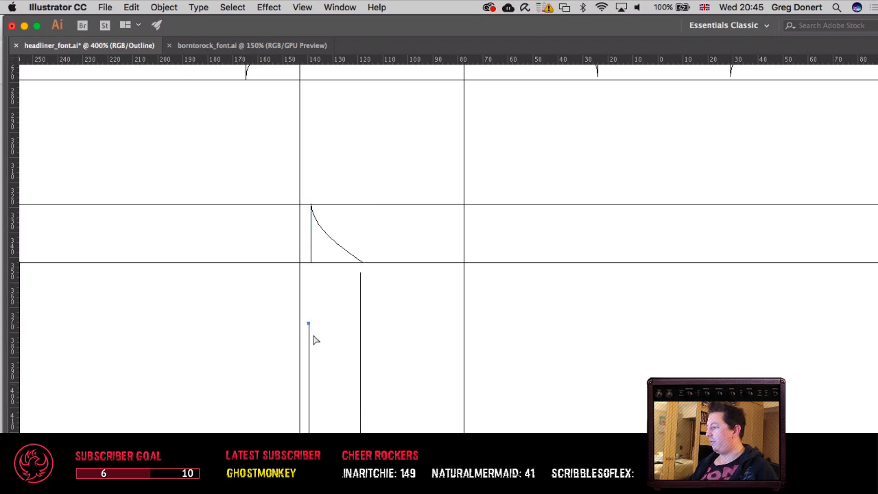
pyautogui.click(309, 326)
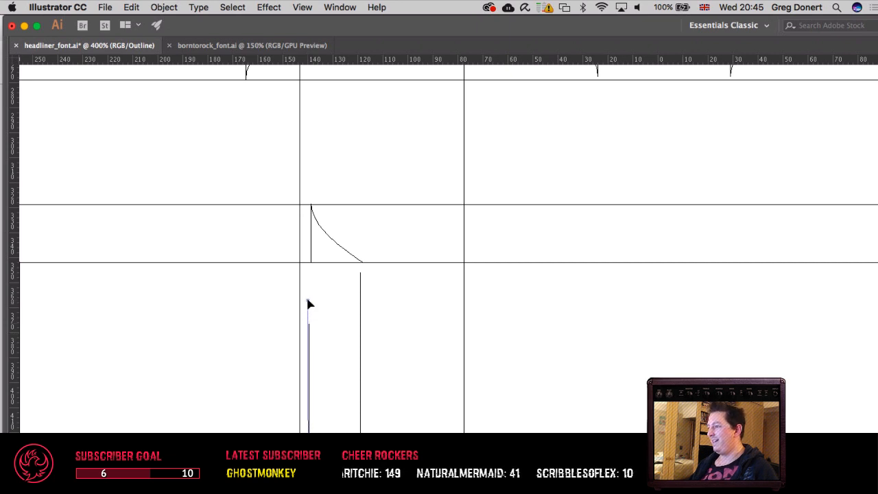
pyautogui.moveTo(308, 273); pyautogui.dragTo(309, 270)
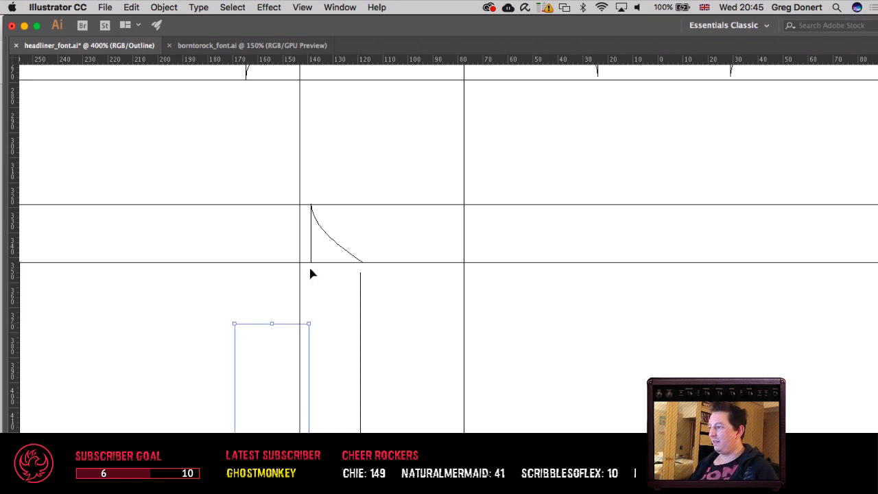
pyautogui.press('super+shift+a')
pyautogui.hotkey('shift', 'Up')
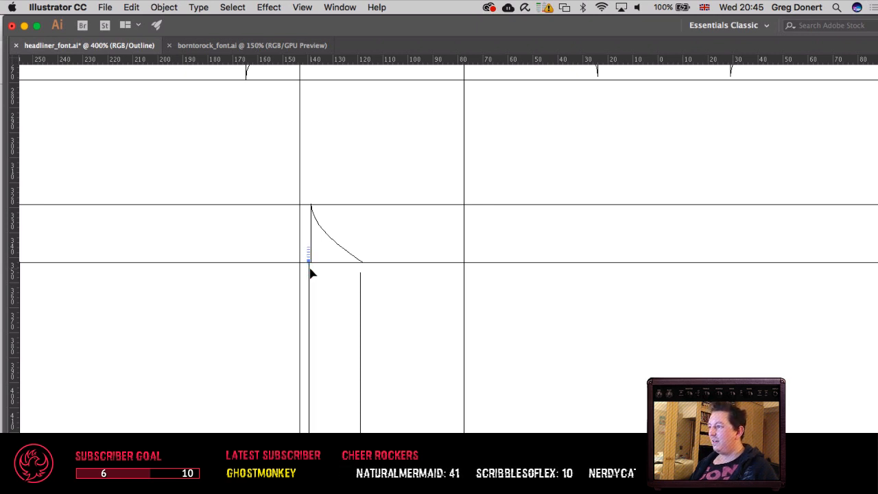
pyautogui.click(360, 273)
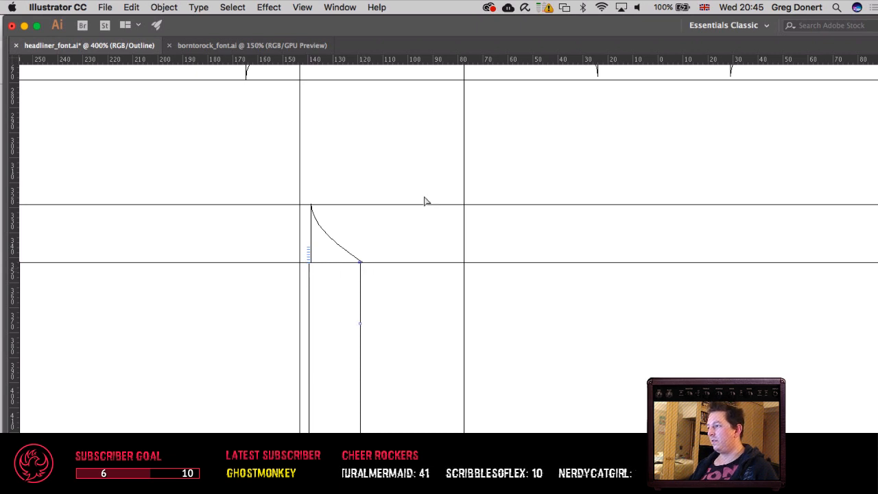
# Step: Nudge the spike slightly left so its base corners line up with the stem's two edges
pyautogui.press('v')
pyautogui.click(333, 245)
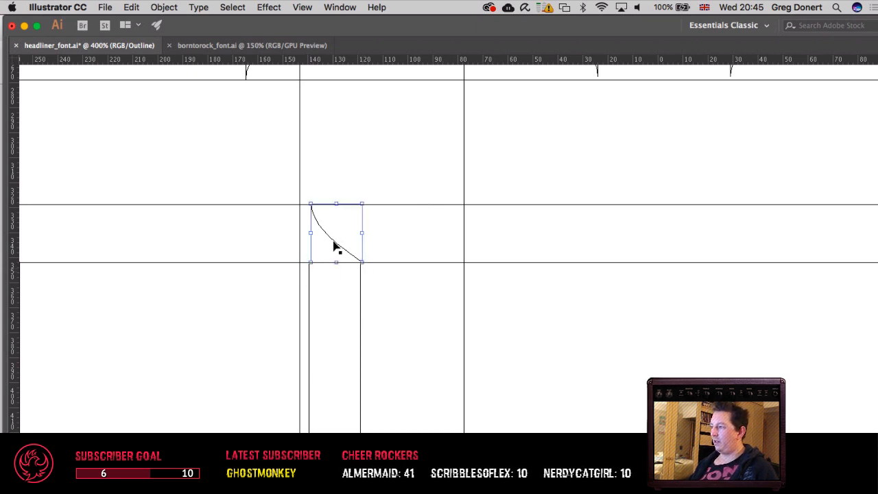
pyautogui.click(374, 209)
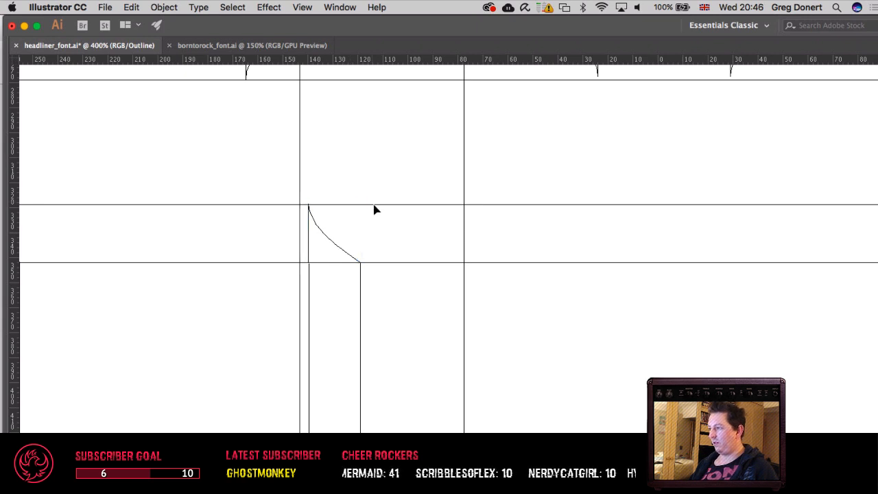
pyautogui.press('super+equal')
pyautogui.press('super+equal')
pyautogui.press('super+equal')
pyautogui.press('super+equal')
pyautogui.press('super+equal')
pyautogui.press('super+equal')
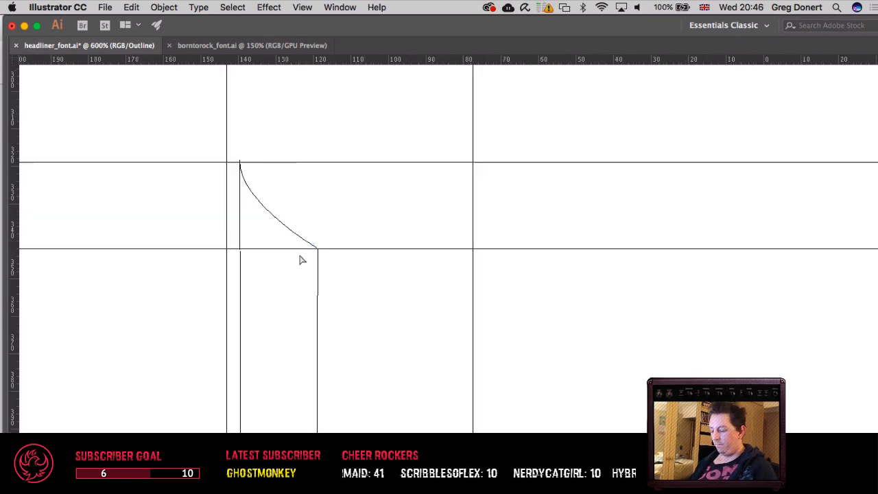
# Step: Nudge the spike slightly right so its straight edge lines up with the stem's inner edge
pyautogui.moveTo(371, 290); pyautogui.dragTo(872, 459)
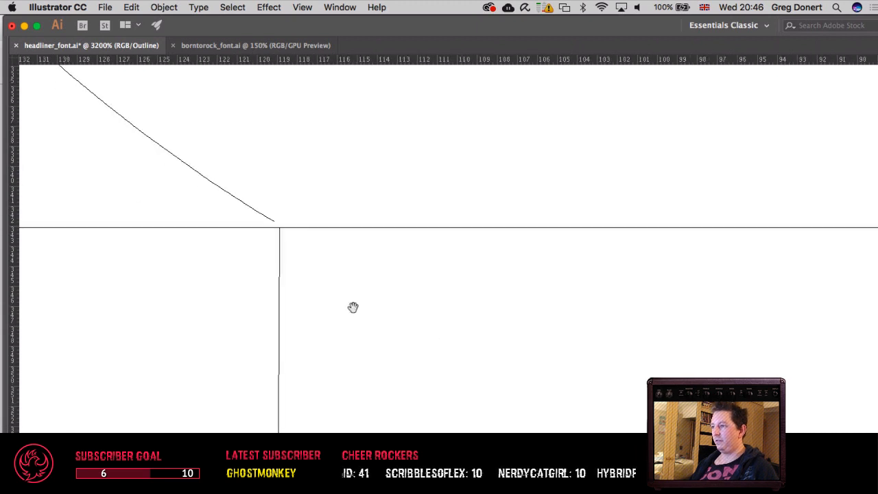
pyautogui.moveTo(353, 308); pyautogui.dragTo(776, 407)
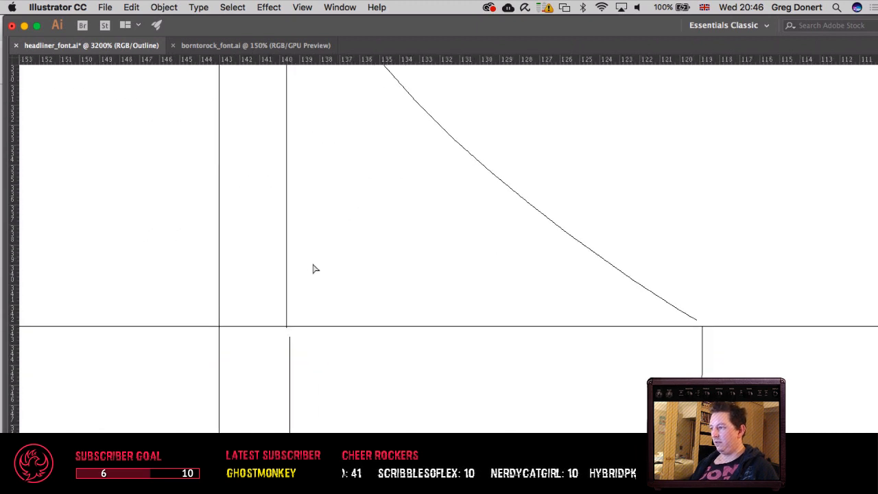
pyautogui.click(287, 291)
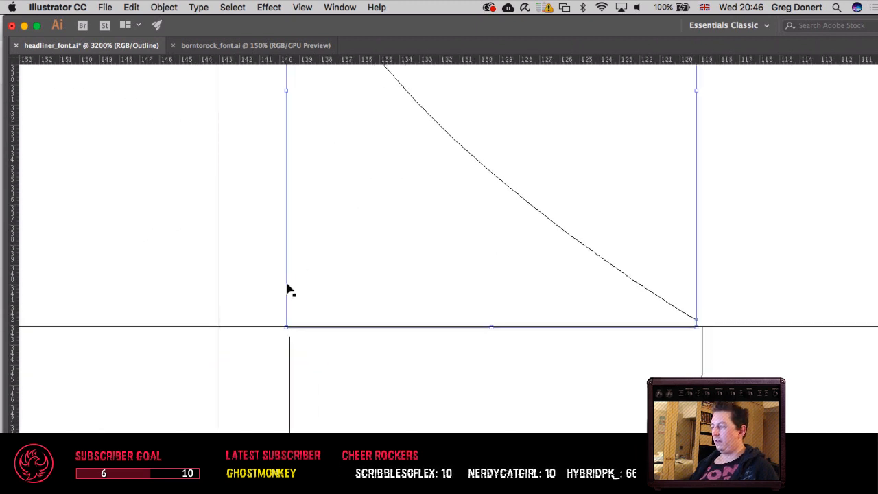
pyautogui.moveTo(290, 288); pyautogui.dragTo(292, 288)
pyautogui.click(435, 364)
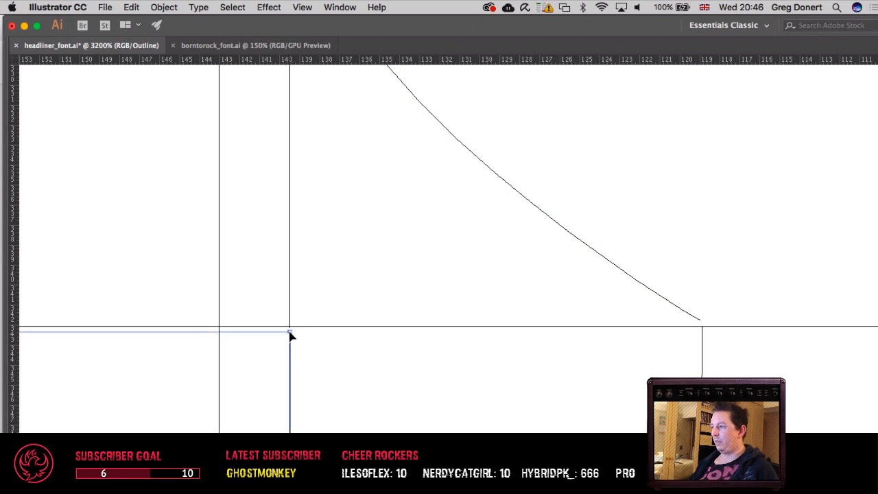
# Step: Extend the stem's inner edge with the Pen tool up to the base corner of the spike's straight edge
pyautogui.press('p')
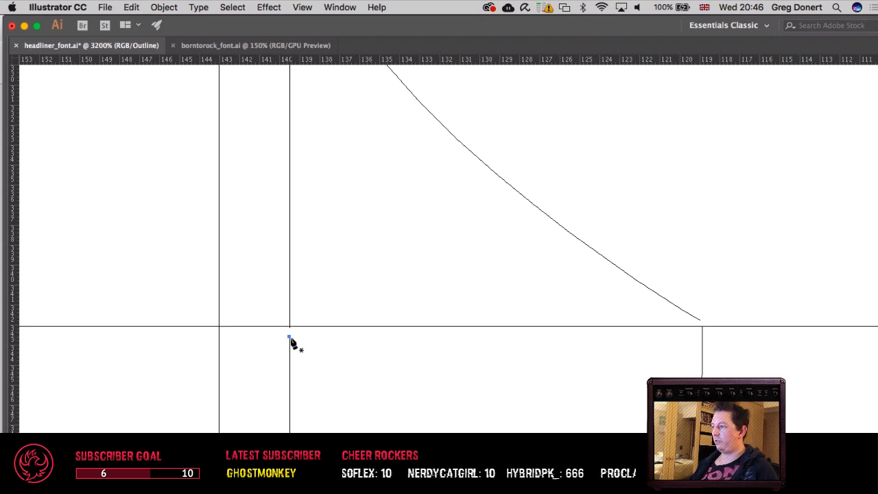
pyautogui.click(290, 337)
pyautogui.click(289, 329)
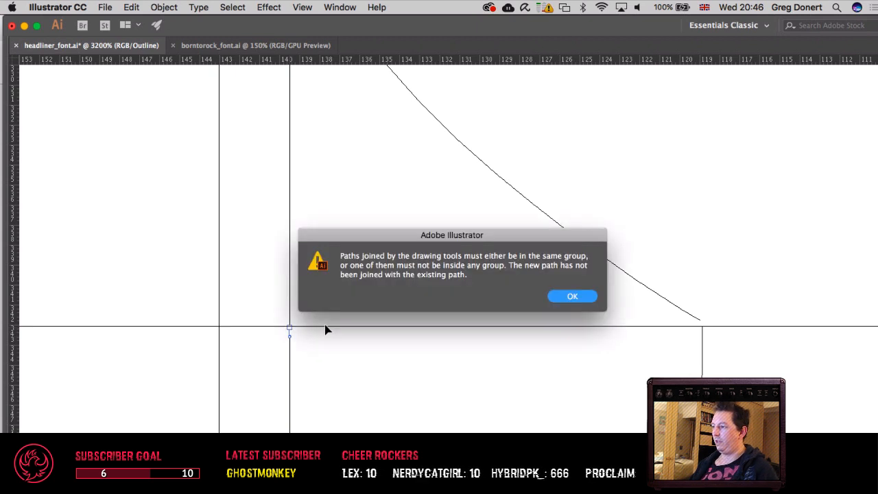
pyautogui.click(570, 296)
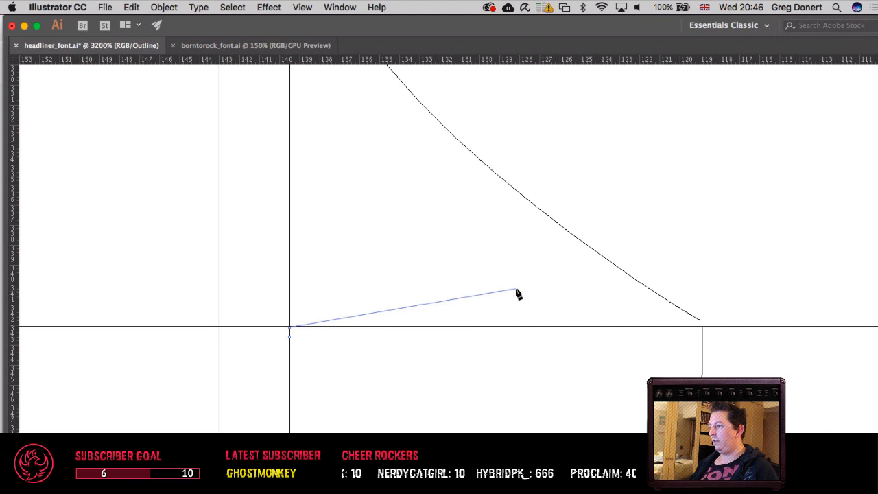
pyautogui.press('v')
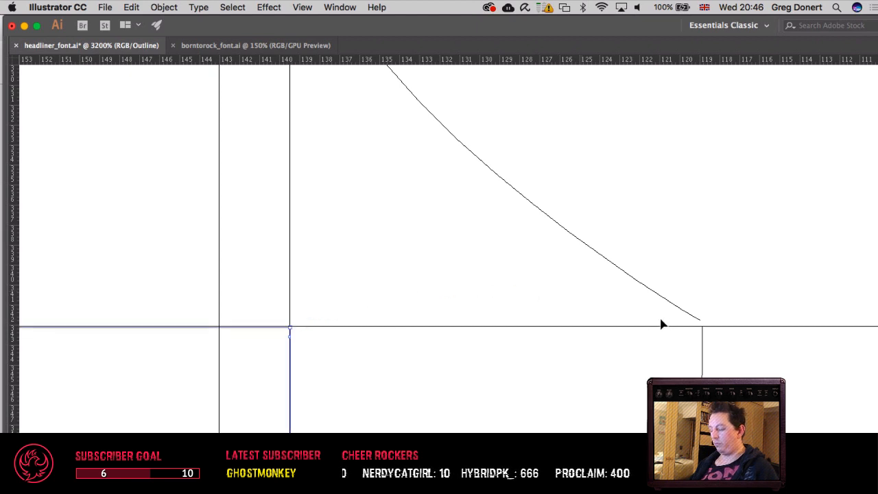
# Step: Examine the half-built V's spike joint, stem and lower diagonal against the neighbouring letters
pyautogui.scroll(-8, 662, 324)
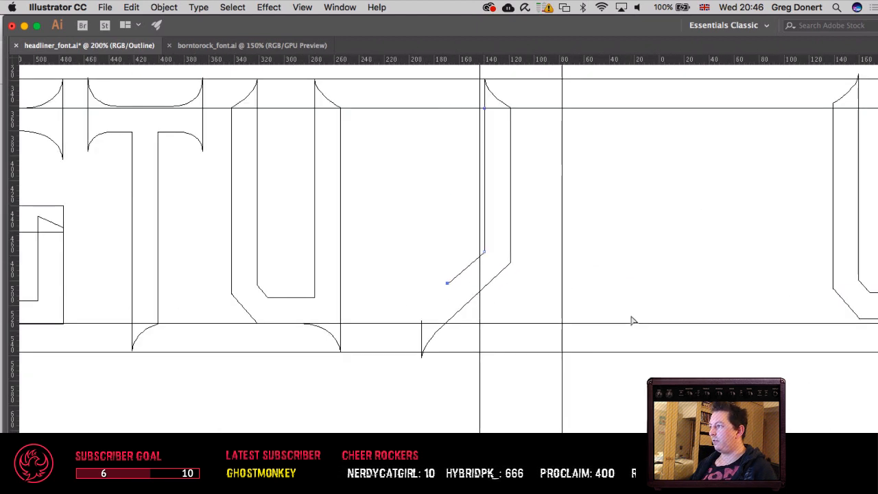
pyautogui.moveTo(558, 176); pyautogui.dragTo(471, 327)
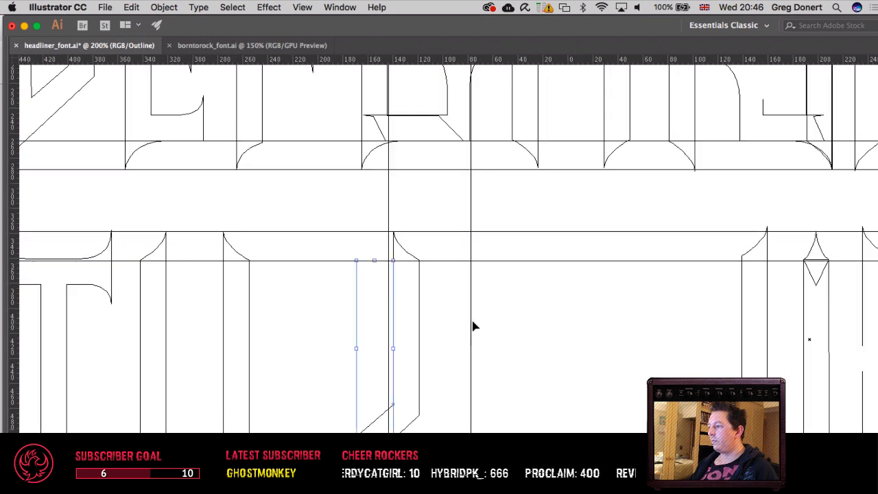
pyautogui.scroll(4, 466, 324)
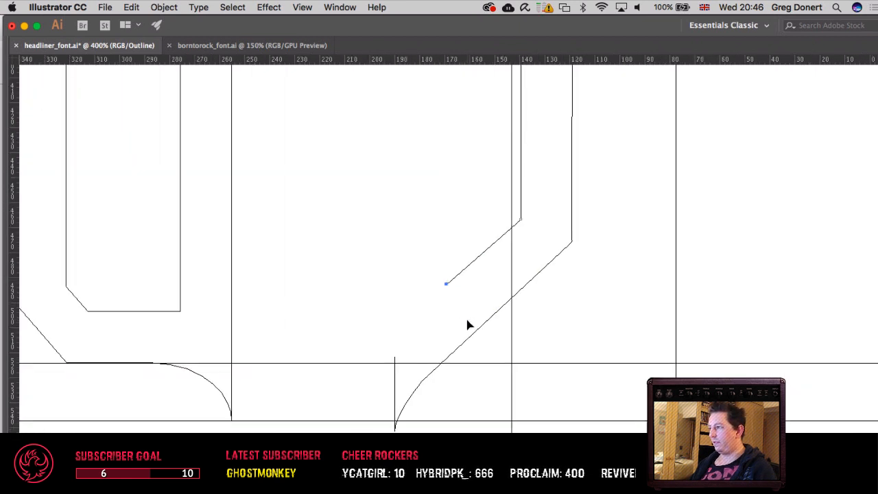
pyautogui.scroll(10, 445, 371)
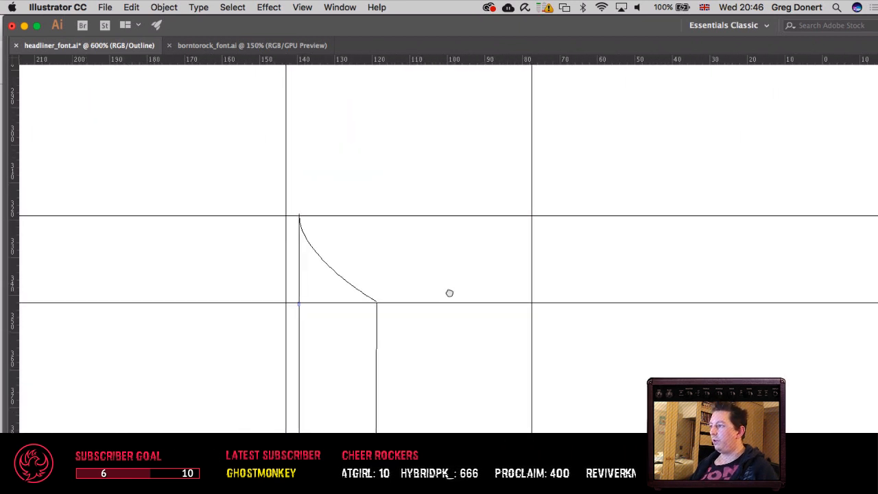
pyautogui.moveTo(428, 325); pyautogui.dragTo(513, 260)
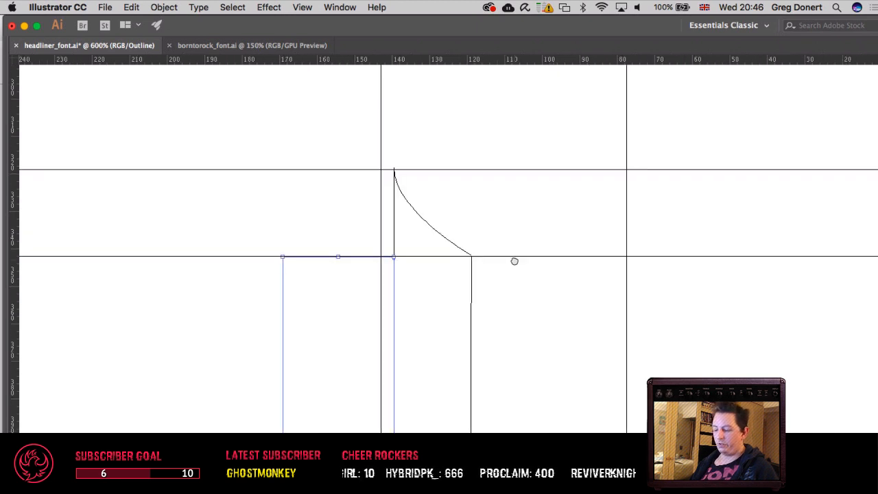
pyautogui.scroll(-3, 514, 261)
pyautogui.scroll(2, 522, 264)
pyautogui.hscroll(2, 522, 264)
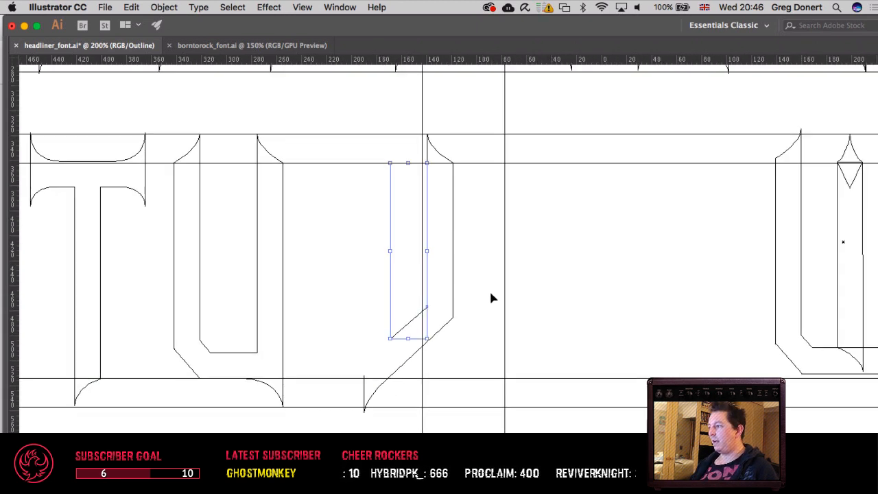
# Step: Duplicate the half-built V together with its spike and shift the copy straight left beside the U
pyautogui.click(489, 289)
pyautogui.click(439, 335)
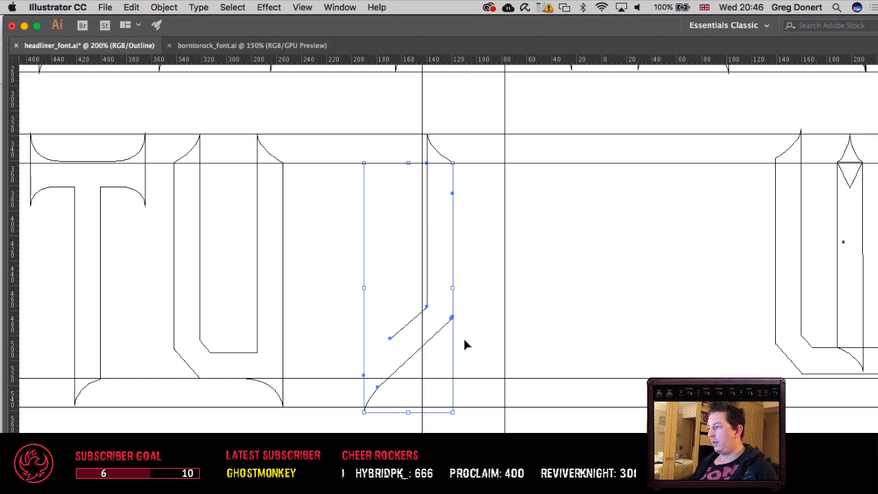
pyautogui.keyDown('shift'); pyautogui.click(443, 160); pyautogui.keyUp('shift')
pyautogui.moveTo(443, 160); pyautogui.dragTo(404, 162)
pyautogui.press('super+z')
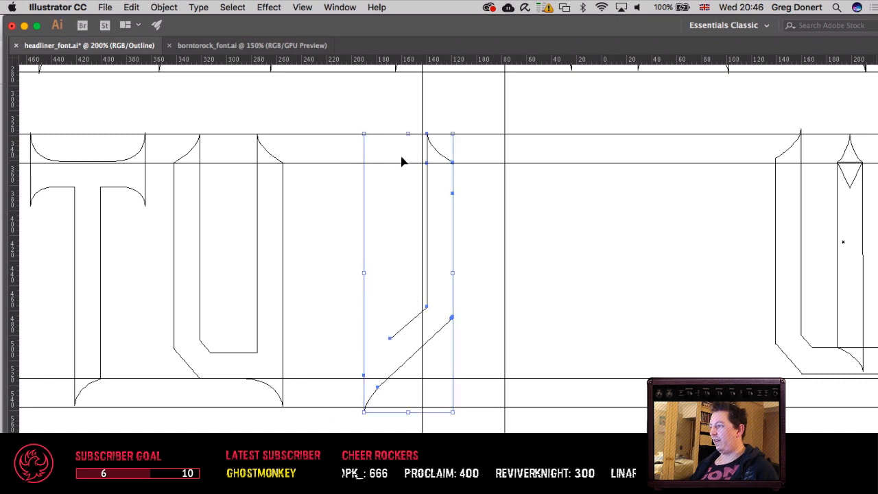
pyautogui.hotkey('shift', 'Left')
pyautogui.hotkey('shift', 'Left')
pyautogui.hotkey('shift', 'Left')
pyautogui.hotkey('shift', 'Left')
pyautogui.hotkey('shift', 'Left')
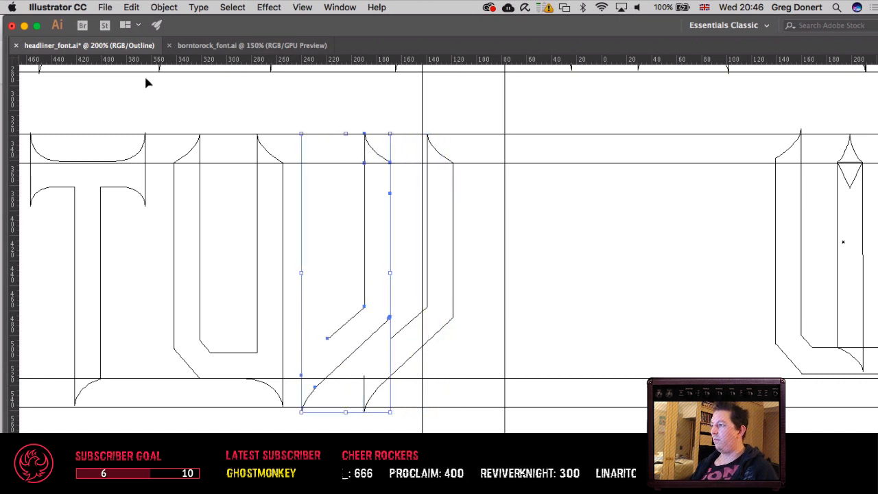
# Step: Reflect the copied V half across the vertical axis
pyautogui.click(164, 7)
pyautogui.moveTo(175, 23)
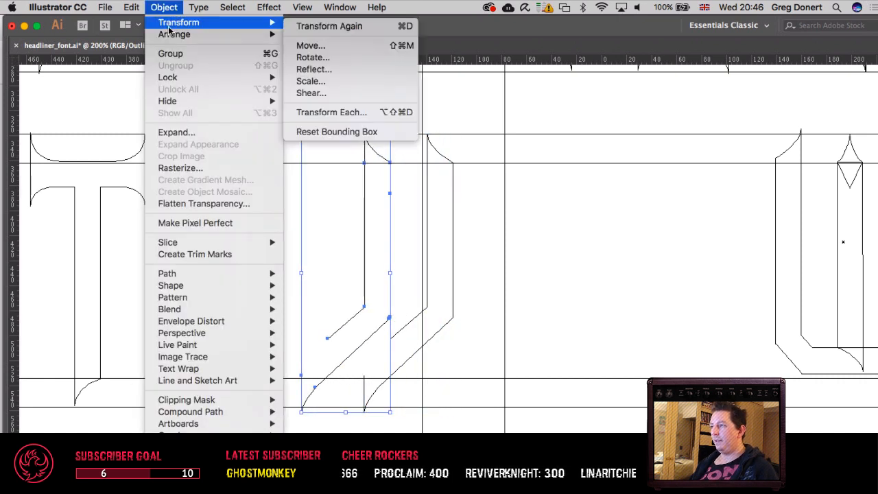
pyautogui.click(313, 70)
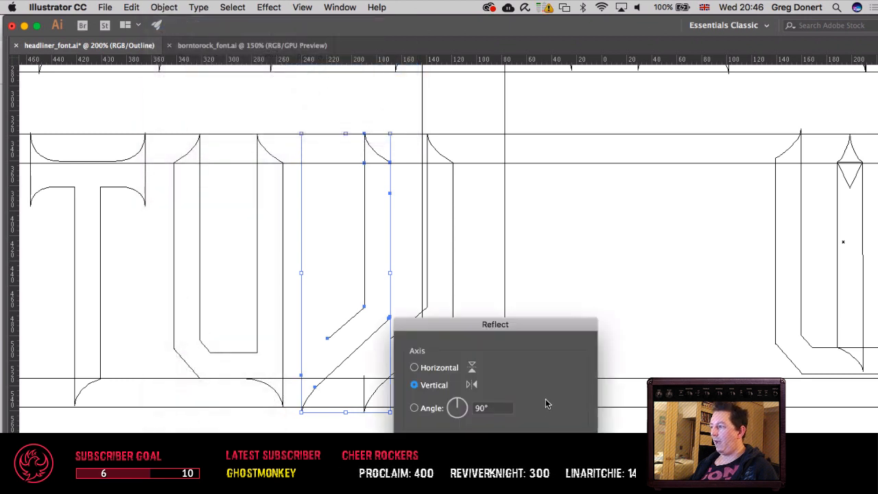
pyautogui.press('Return')
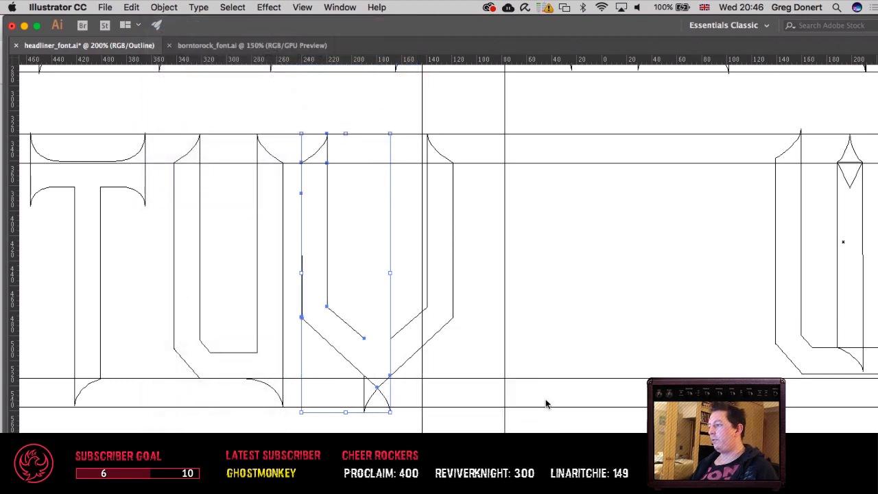
# Step: Shift the mirrored half straight left until its bottom point meets the bottom point of the original half
pyautogui.hotkey('shift', 'Right')
pyautogui.hotkey('shift', 'Right')
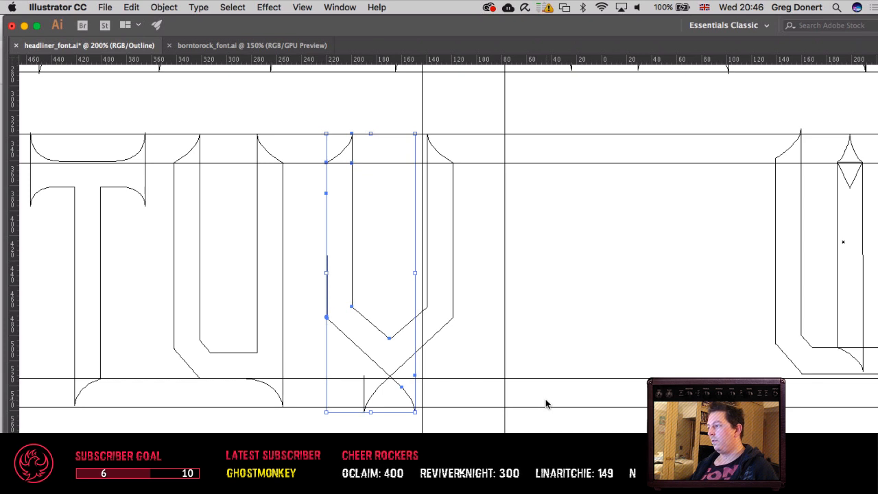
pyautogui.hotkey('shift', 'Left')
pyautogui.hotkey('shift', 'Left')
pyautogui.hotkey('shift', 'Right')
pyautogui.hotkey('shift', 'Right')
pyautogui.hotkey('shift', 'Left')
pyautogui.hotkey('shift', 'Left')
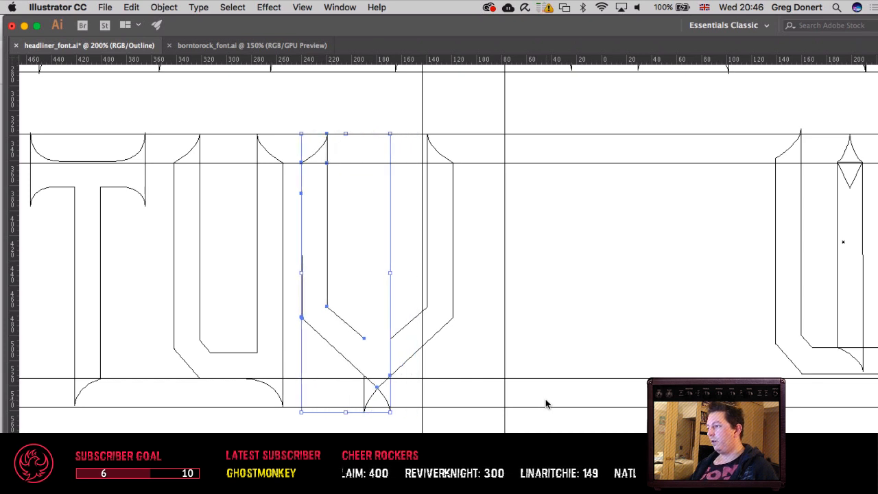
pyautogui.hotkey('shift', 'Left')
pyautogui.hotkey('shift', 'Left')
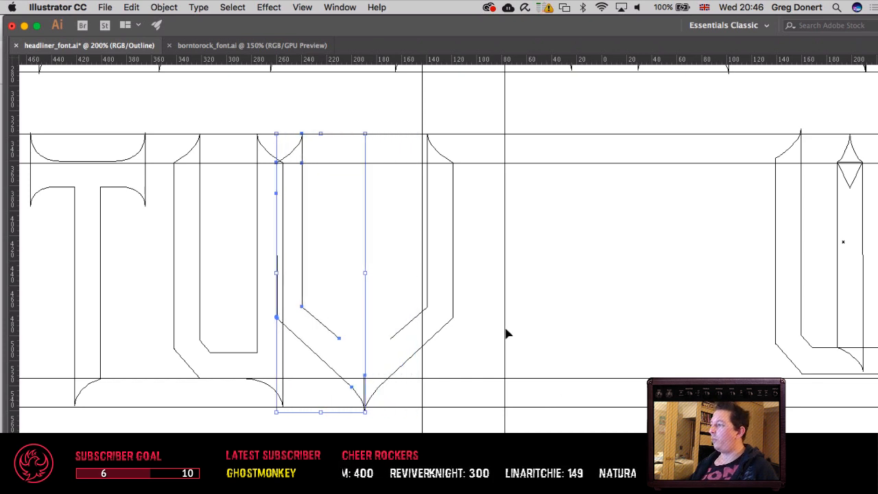
# Step: Try to move both V halves to the right, clear of the U
pyautogui.keyDown('shift'); pyautogui.click(453, 318); pyautogui.keyUp('shift')
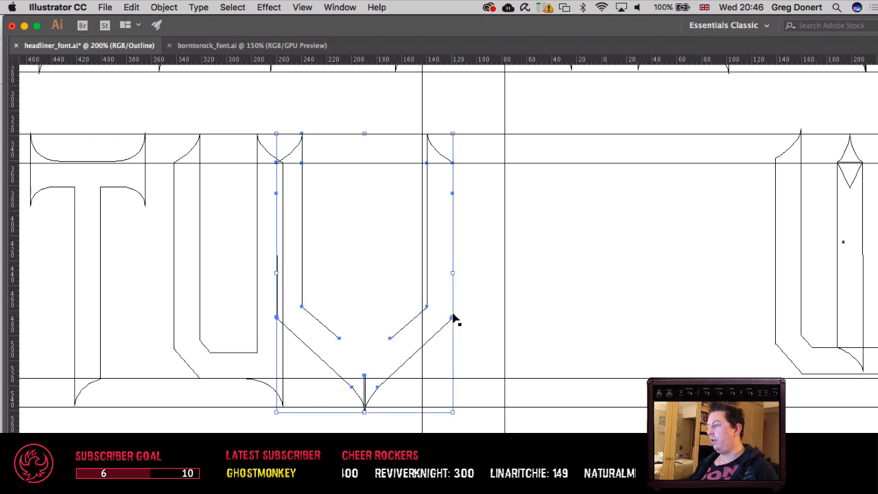
pyautogui.hotkey('shift', 'Right')
pyautogui.hotkey('shift', 'Right')
pyautogui.hotkey('shift', 'Right')
pyautogui.hotkey('shift', 'Right')
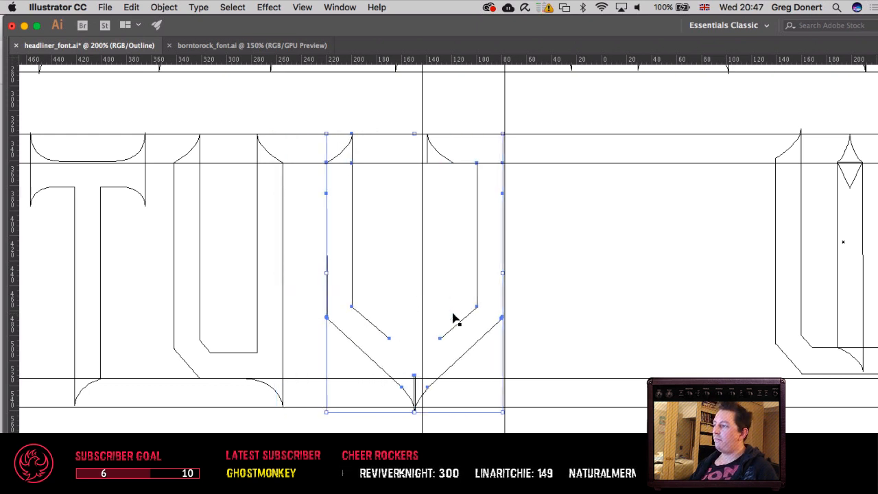
pyautogui.hotkey('shift', 'Left')
pyautogui.hotkey('shift', 'Left')
pyautogui.hotkey('shift', 'Left')
pyautogui.hotkey('shift', 'Left')
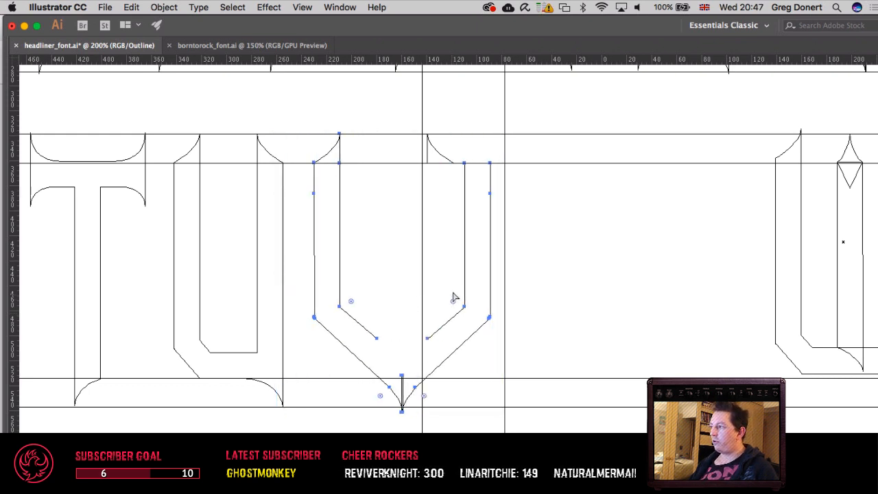
pyautogui.press('v')
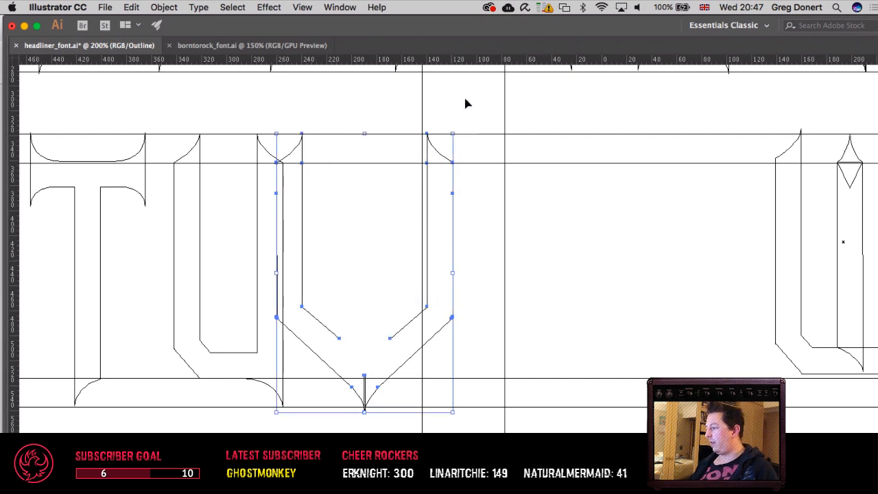
# Step: Shift the complete V, including both spikes, straight right until it stands clear of the U, and deselect it
pyautogui.hotkey('shift', 'Right')
pyautogui.hotkey('shift', 'Right')
pyautogui.hotkey('shift', 'Right')
pyautogui.hotkey('shift', 'Right')
pyautogui.hotkey('shift', 'Right')
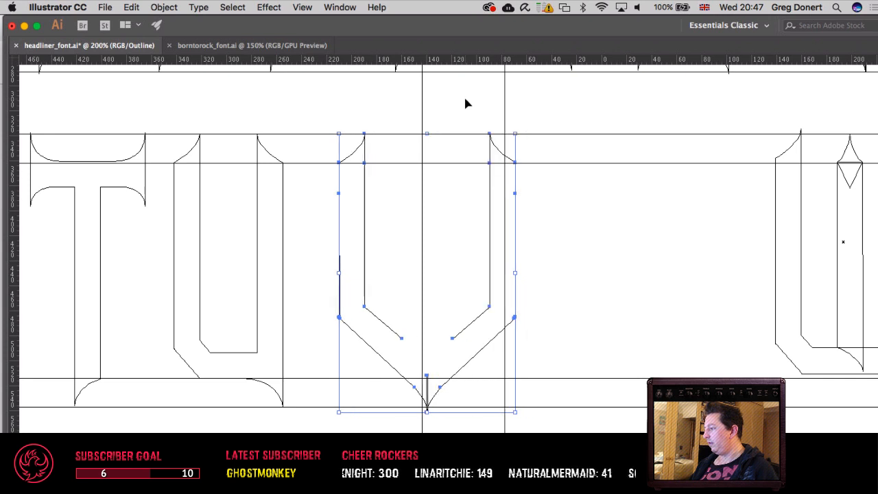
pyautogui.hotkey('shift', 'Left')
pyautogui.hotkey('shift', 'Right')
pyautogui.hotkey('shift', 'Right')
pyautogui.hotkey('shift', 'Left')
pyautogui.hotkey('shift', 'Left')
pyautogui.hotkey('shift', 'Left')
pyautogui.press('a')
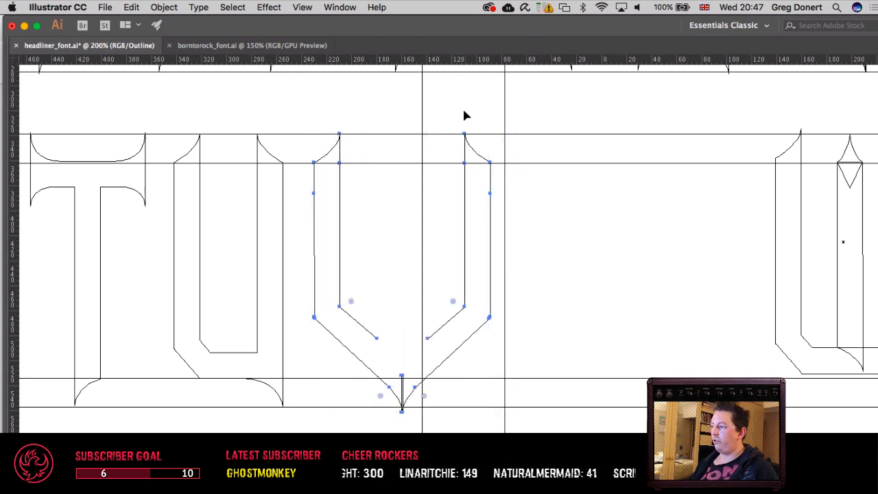
pyautogui.press('v')
pyautogui.click(389, 214)
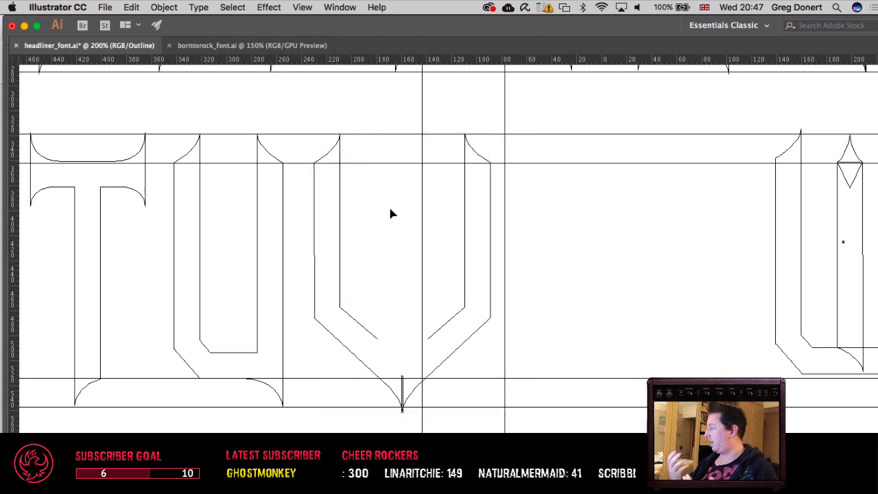
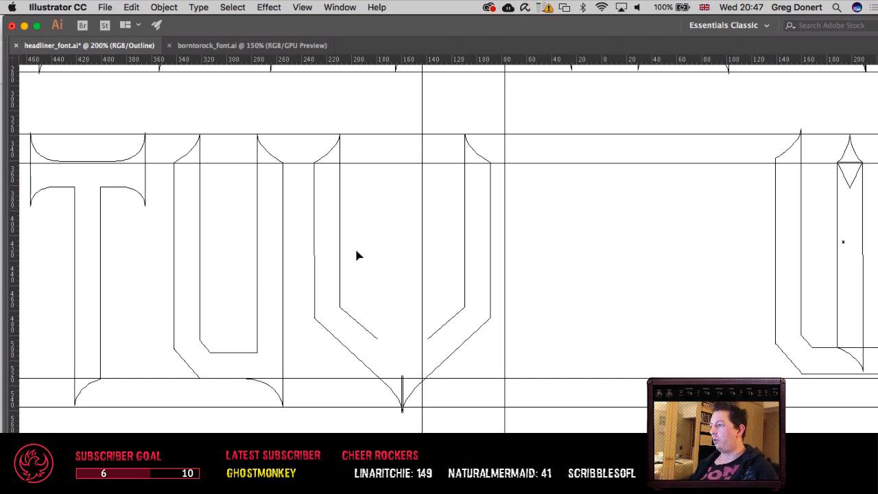
# Step: Shift the left half of the V, including its top spike, straight right until the inner diagonals of both halves meet
pyautogui.moveTo(347, 265); pyautogui.dragTo(389, 265)
pyautogui.press('super+z')
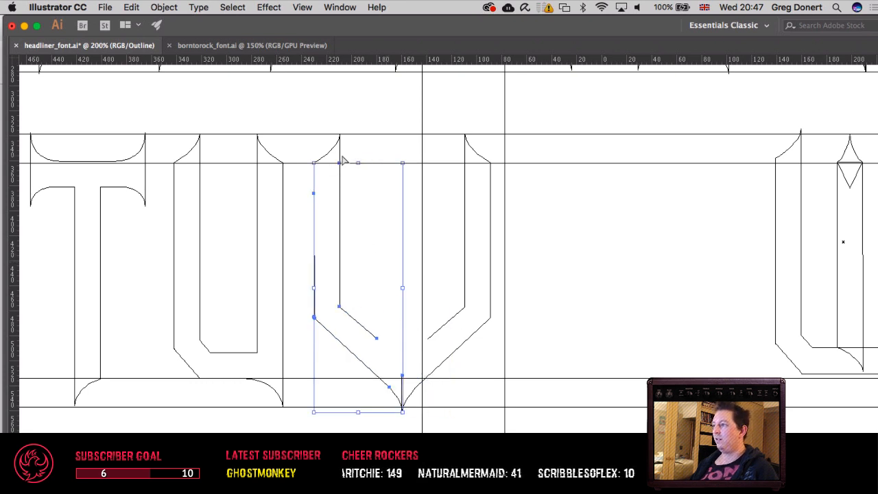
pyautogui.moveTo(325, 118); pyautogui.dragTo(363, 188)
pyautogui.press('Right')
pyautogui.press('Right')
pyautogui.press('Right')
pyautogui.press('Right')
pyautogui.press('Right')
pyautogui.press('Right')
pyautogui.press('Right')
pyautogui.press('Right')
pyautogui.press('Right')
pyautogui.press('Right')
pyautogui.press('Right')
pyautogui.press('Right')
pyautogui.press('Right')
pyautogui.press('Right')
pyautogui.press('Right')
pyautogui.press('Right')
pyautogui.press('Right')
pyautogui.press('Right')
pyautogui.press('Right')
pyautogui.press('Right')
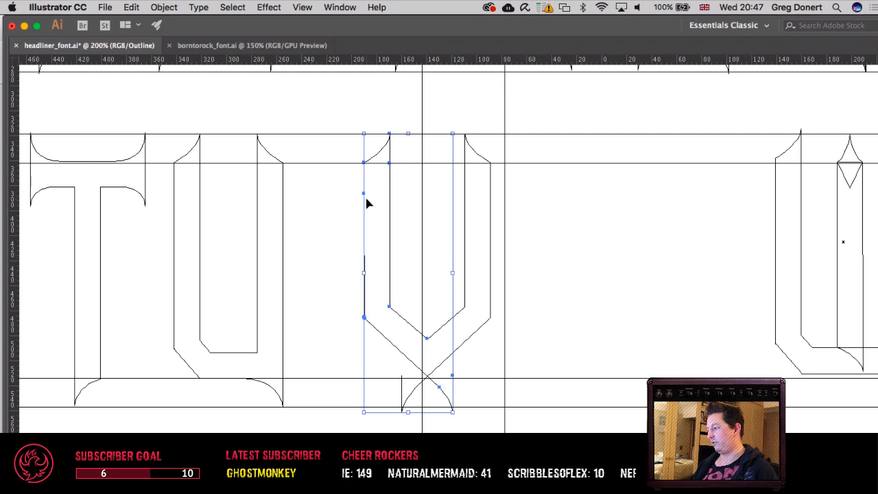
# Step: Delete the bottom spike points from both V halves, leaving only the crossing outer diagonals
pyautogui.moveTo(406, 204); pyautogui.dragTo(239, 229)
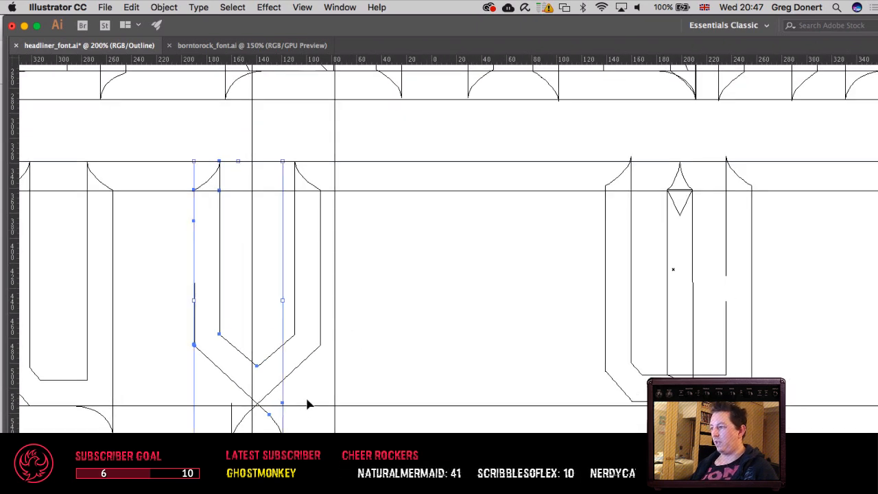
pyautogui.press('a')
pyautogui.moveTo(307, 432); pyautogui.dragTo(269, 406)
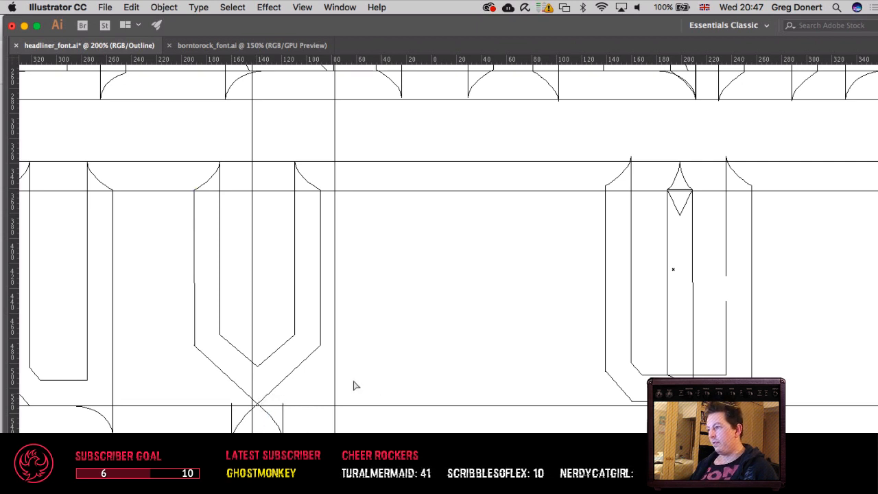
pyautogui.hscroll(-3, 384, 388)
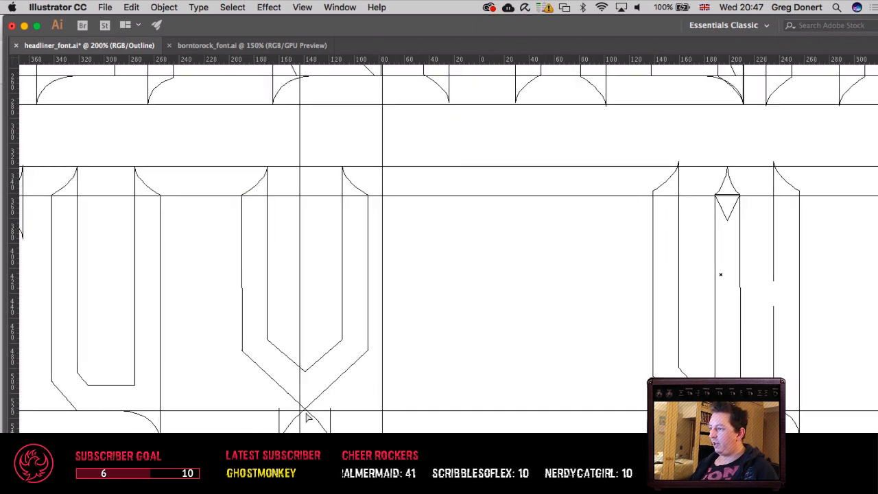
pyautogui.moveTo(268, 402)
pyautogui.mouseDown()
pyautogui.moveTo(293, 436)
pyautogui.moveTo(318, 403)
pyautogui.mouseUp()
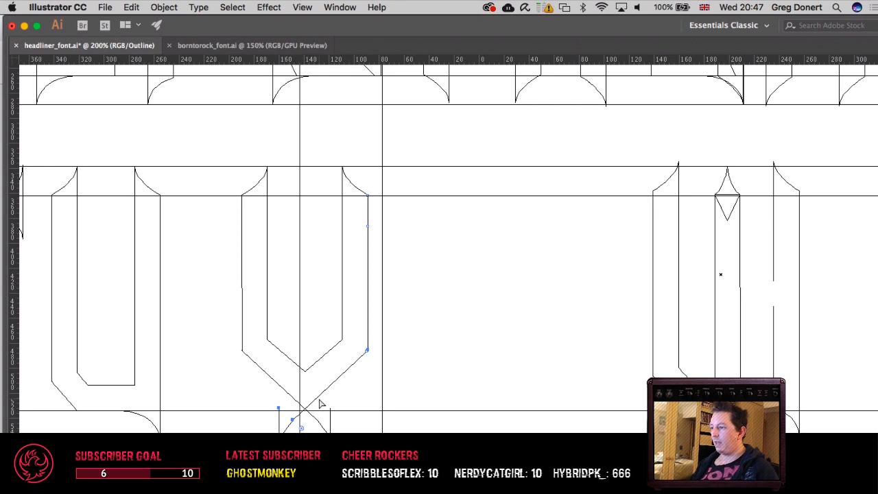
pyautogui.click(357, 403)
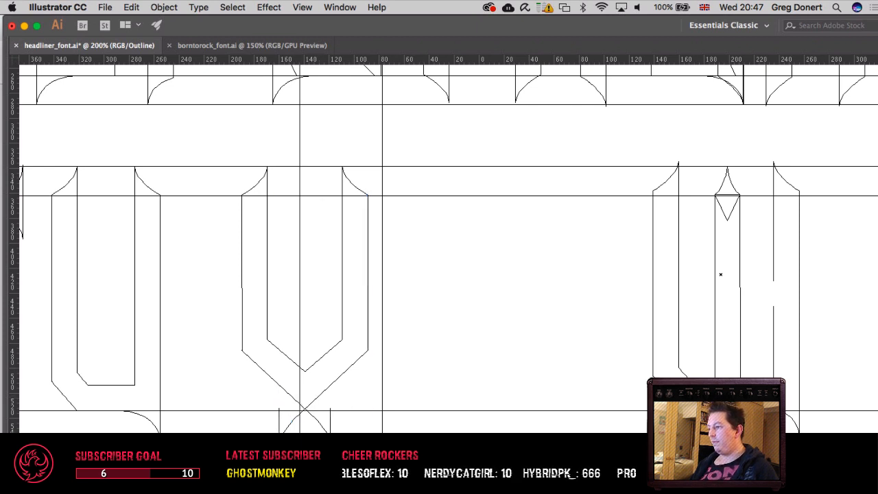
pyautogui.moveTo(275, 445); pyautogui.dragTo(345, 417)
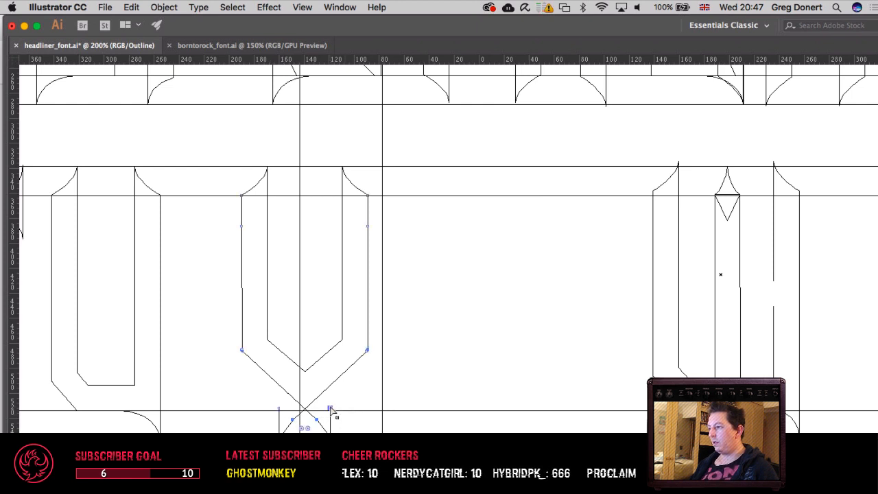
pyautogui.press('v')
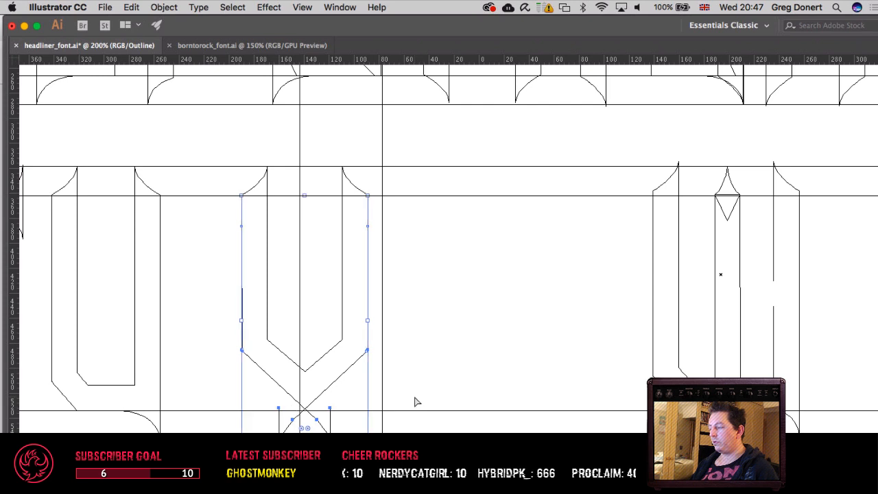
pyautogui.press('a')
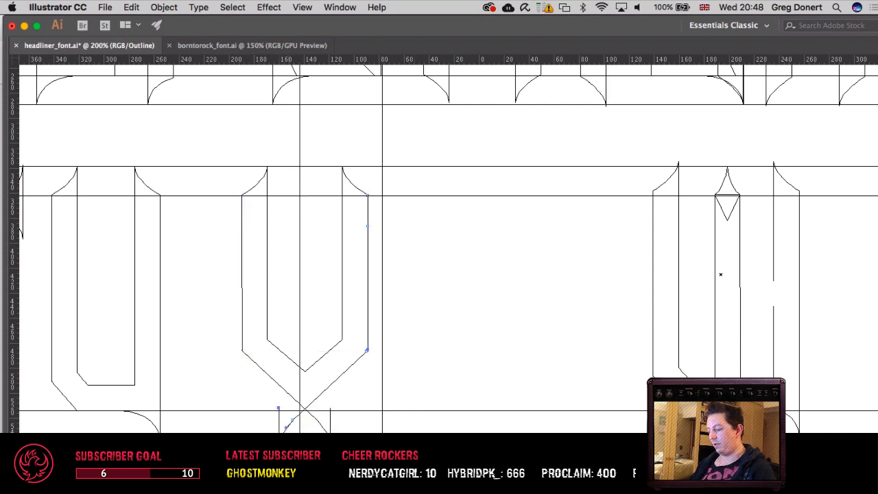
pyautogui.click(293, 420)
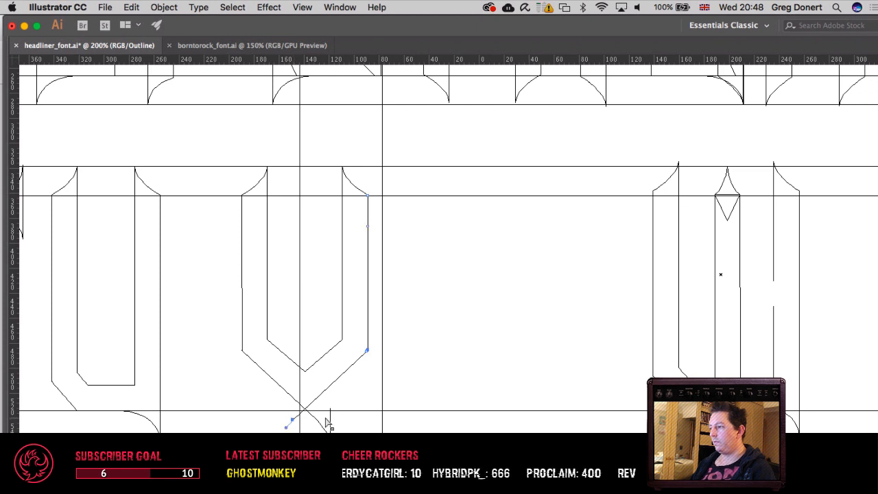
pyautogui.moveTo(360, 402); pyautogui.dragTo(312, 436)
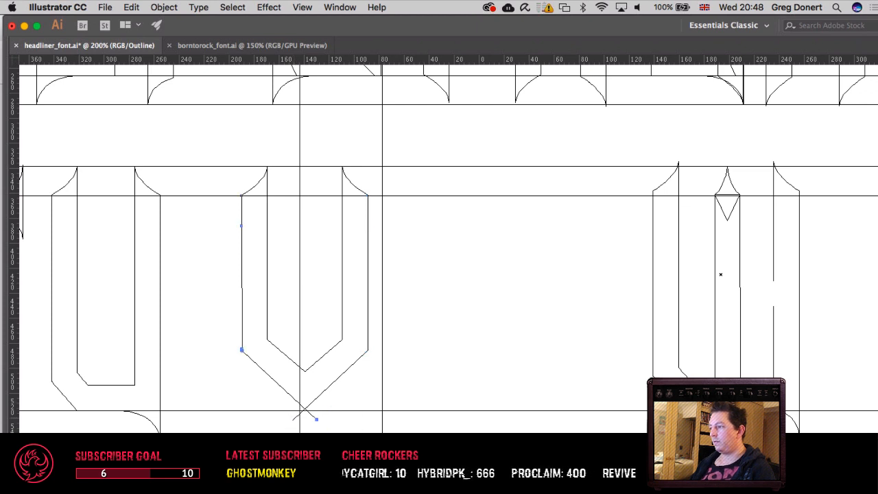
# Step: Preview the letters with their fills and compare the V's shape and base with the other letters in both rows
pyautogui.moveTo(221, 310); pyautogui.dragTo(447, 382)
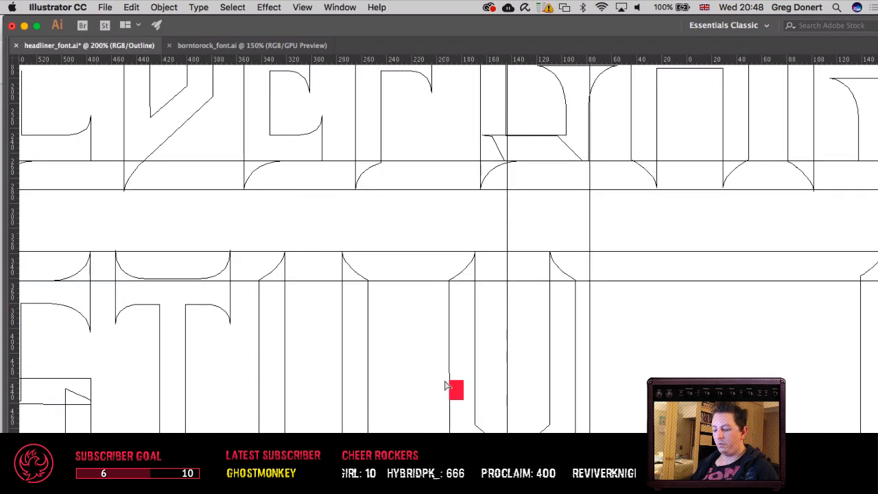
pyautogui.hotkey('ctrl', 'y')
pyautogui.moveTo(392, 375); pyautogui.dragTo(348, 305)
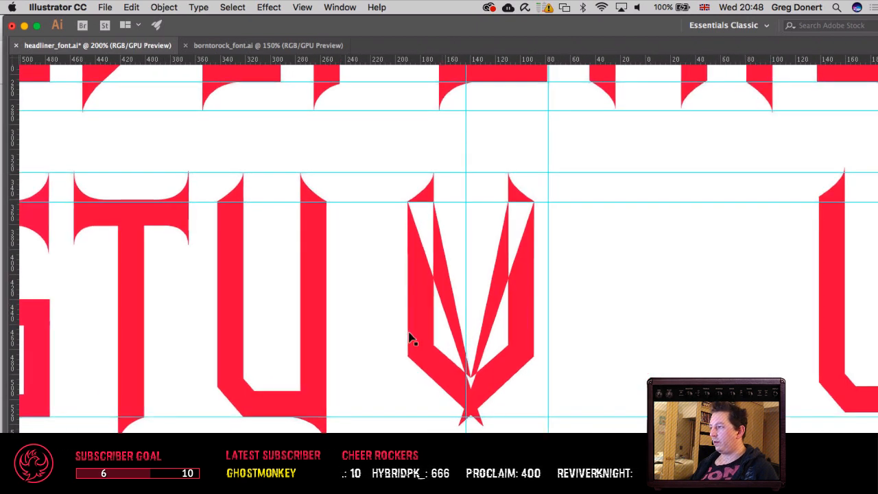
pyautogui.moveTo(409, 337); pyautogui.dragTo(531, 351)
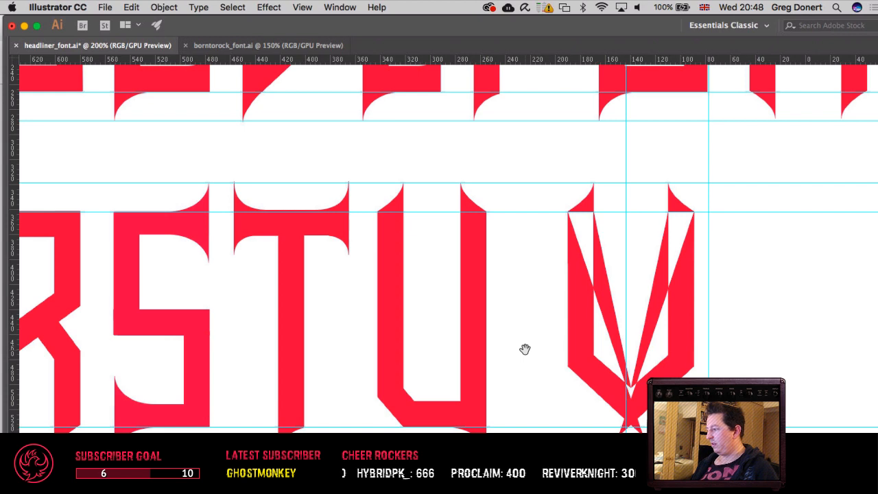
pyautogui.hotkey('ctrl', '1')
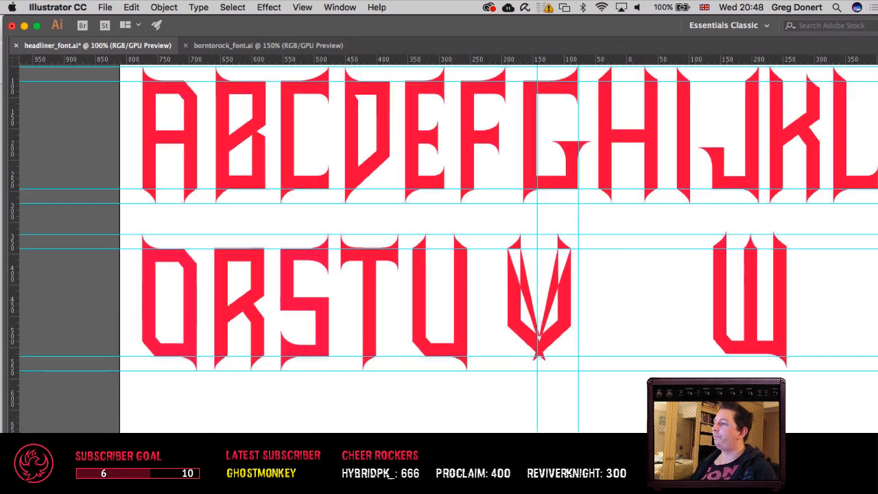
pyautogui.moveTo(477, 332); pyautogui.dragTo(362, 396)
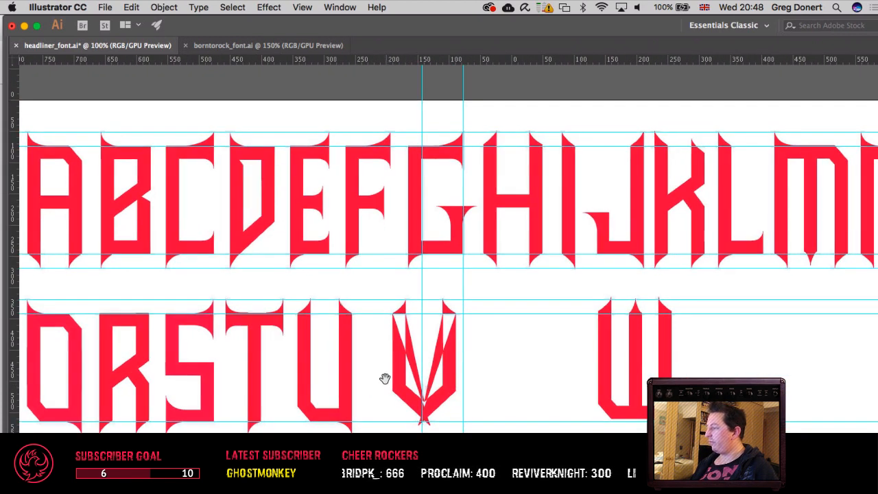
pyautogui.moveTo(418, 324); pyautogui.dragTo(516, 341)
pyautogui.moveTo(464, 351); pyautogui.dragTo(376, 326)
pyautogui.moveTo(425, 375); pyautogui.dragTo(436, 307)
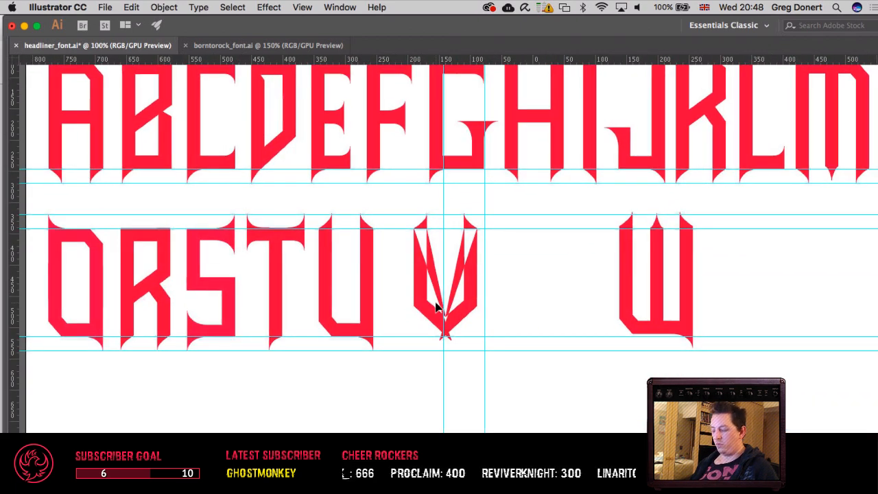
pyautogui.press('super+equal')
pyautogui.press('super+equal')
pyautogui.moveTo(325, 313); pyautogui.dragTo(476, 334)
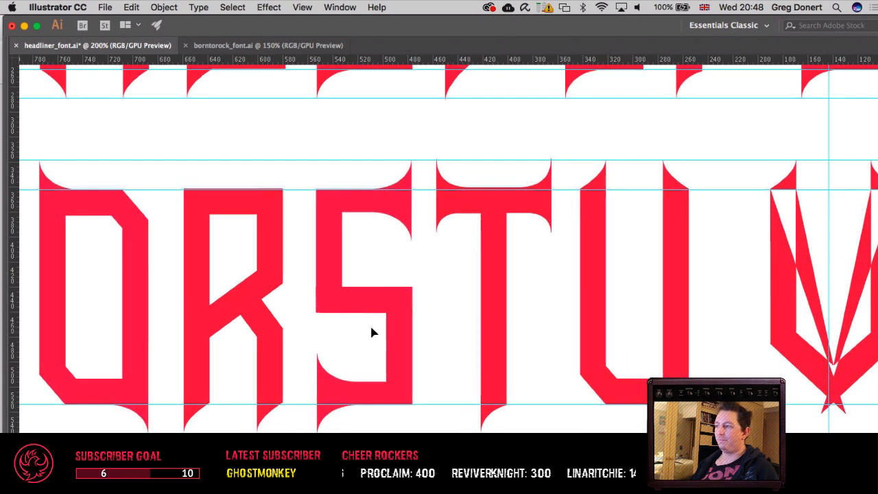
pyautogui.moveTo(309, 327); pyautogui.dragTo(194, 339)
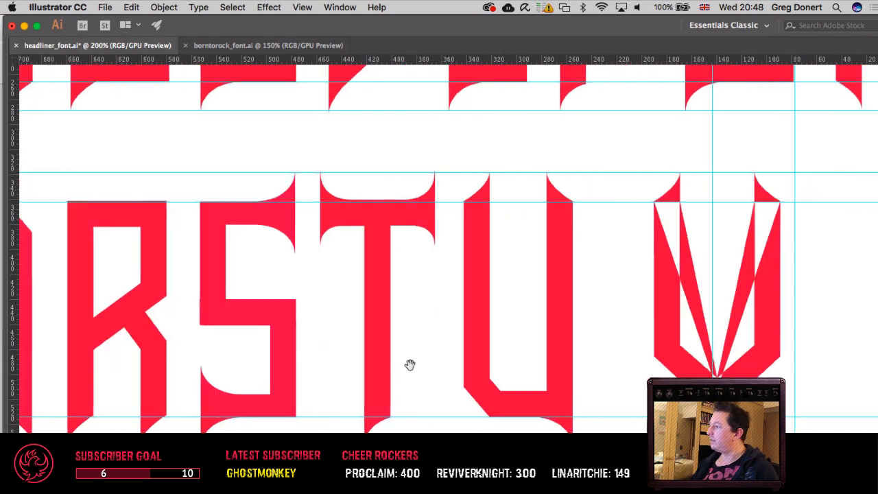
pyautogui.moveTo(410, 364); pyautogui.dragTo(220, 389)
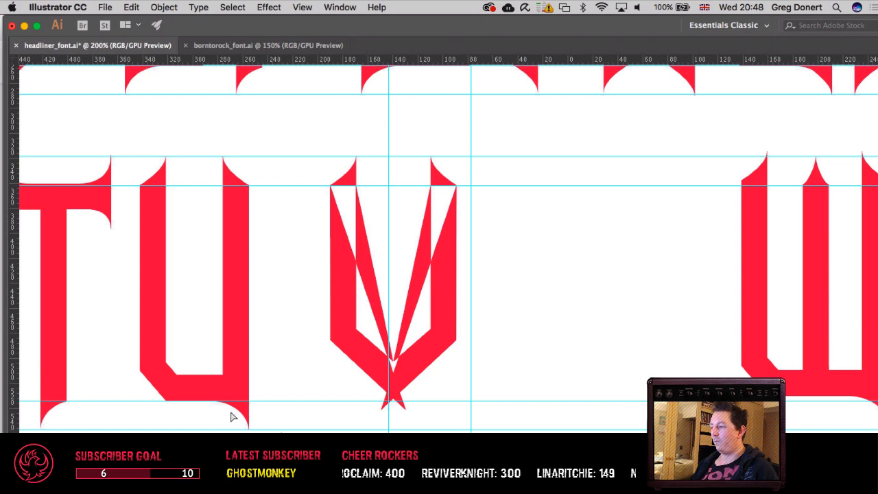
pyautogui.click(202, 408)
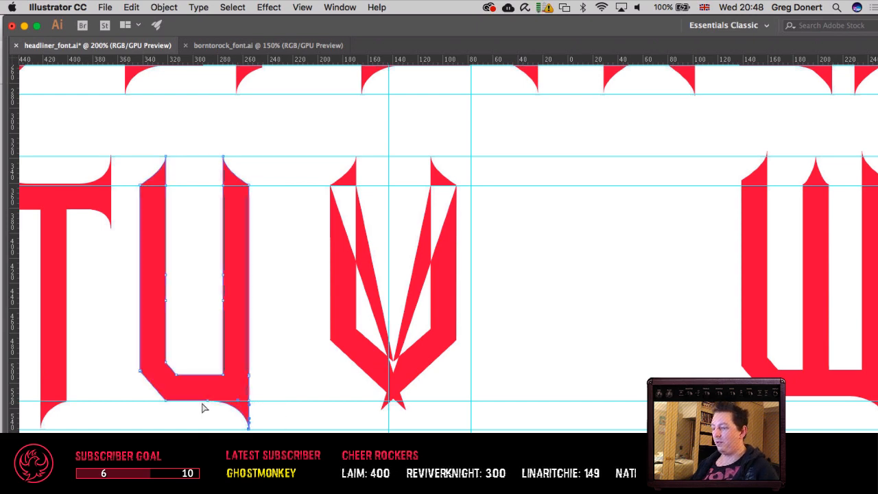
# Step: Return to the outline view and select the spiked lower end of the M's middle stem in the first row
pyautogui.hotkey('ctrl', 'y')
pyautogui.moveTo(197, 407); pyautogui.dragTo(455, 394)
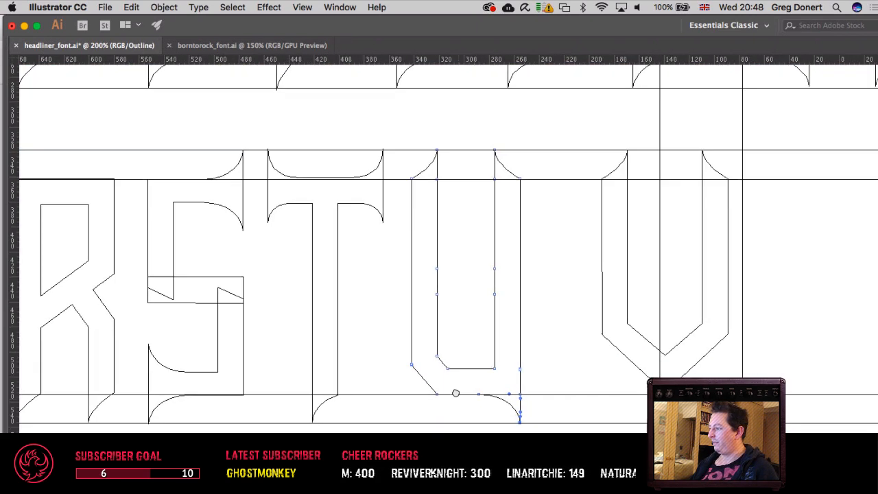
pyautogui.hscroll(-10, 431, 373)
pyautogui.scroll(1, 431, 373)
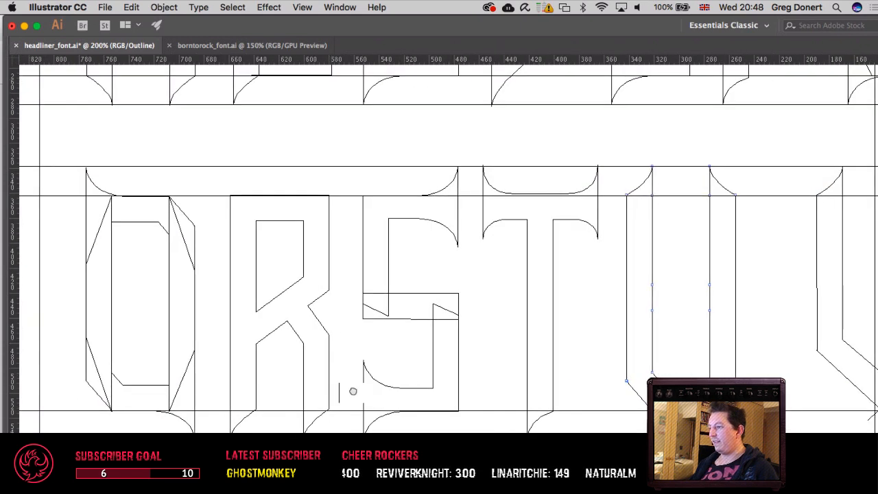
pyautogui.hscroll(5, 352, 391)
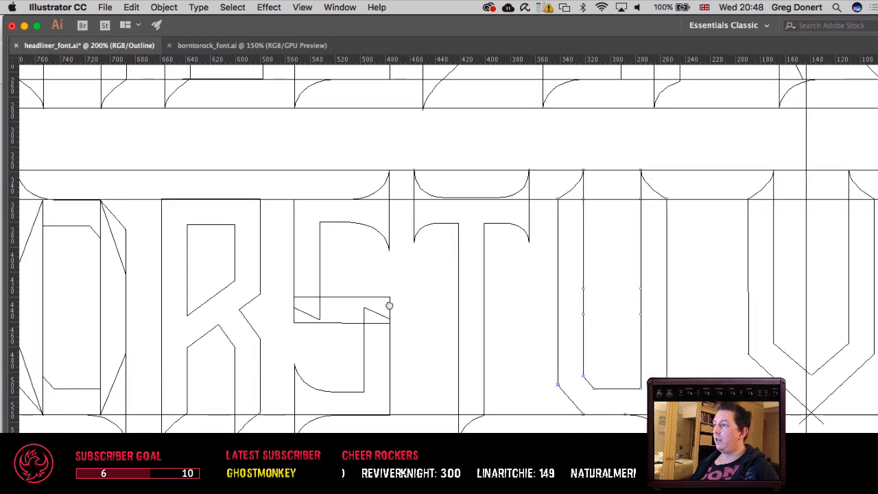
pyautogui.scroll(10, 389, 306)
pyautogui.hscroll(-7, 412, 319)
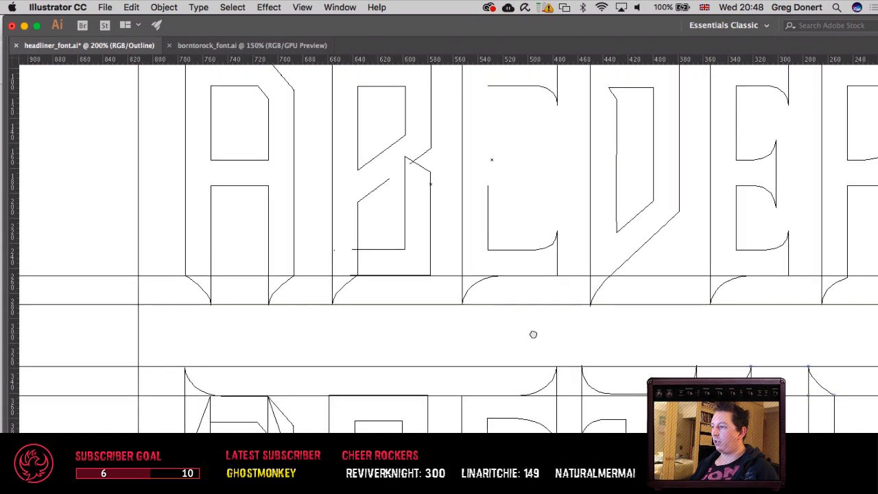
pyautogui.moveTo(533, 334); pyautogui.dragTo(261, 337)
pyautogui.moveTo(442, 343); pyautogui.dragTo(153, 341)
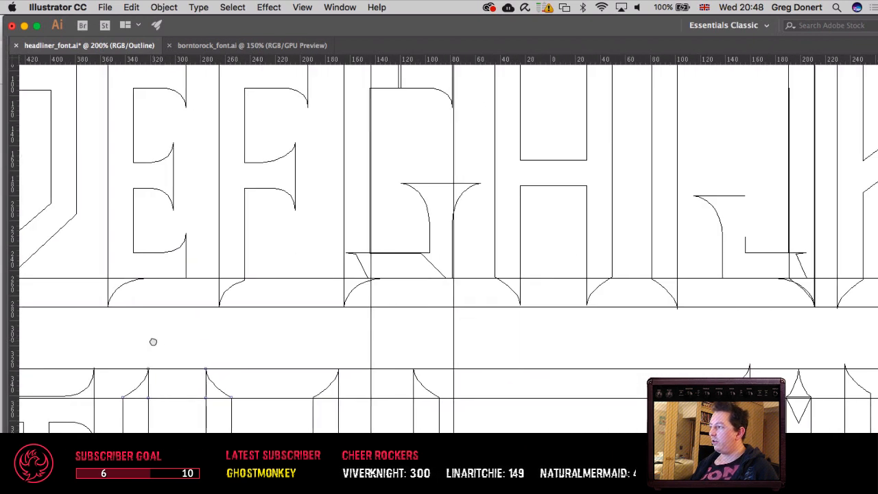
pyautogui.moveTo(592, 338); pyautogui.dragTo(226, 331)
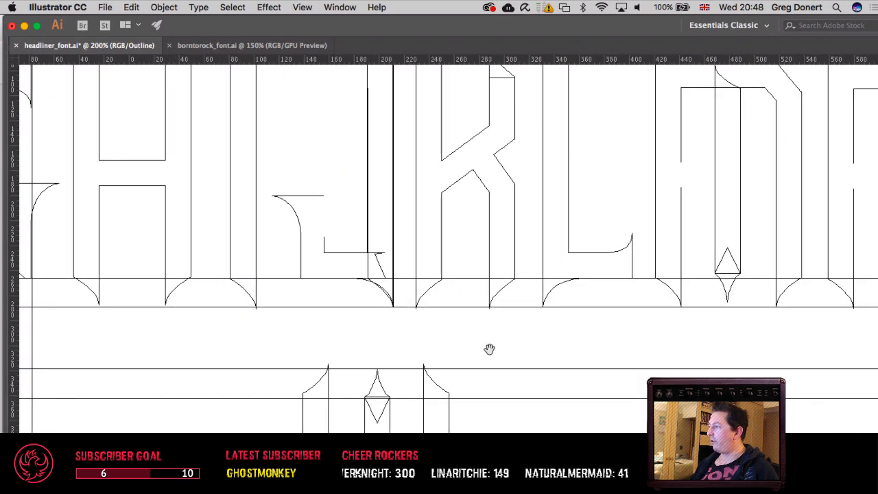
pyautogui.moveTo(490, 351); pyautogui.dragTo(197, 354)
pyautogui.hscroll(3, 196, 355)
pyautogui.moveTo(349, 318); pyautogui.dragTo(391, 285)
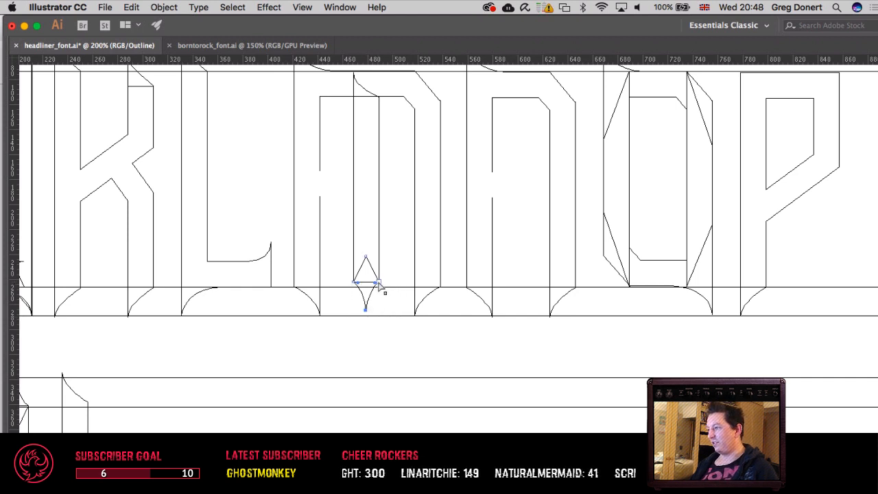
pyautogui.keyDown('shift'); pyautogui.click(379, 282); pyautogui.keyUp('shift')
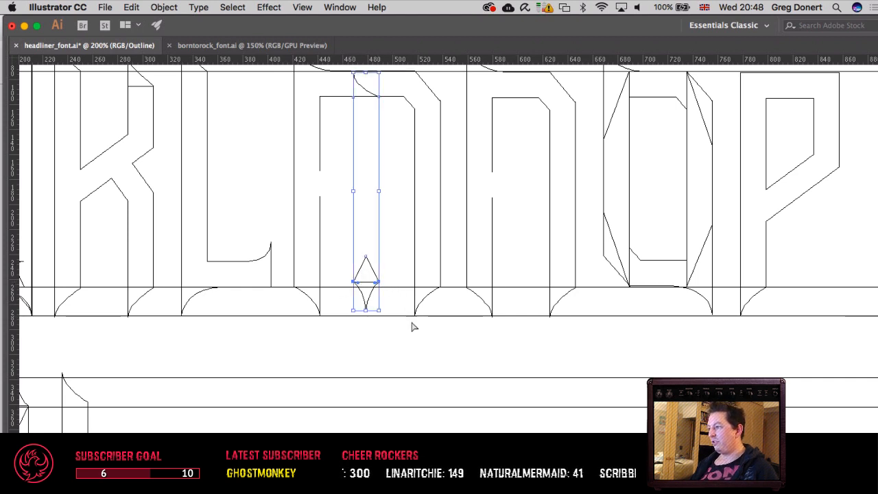
# Step: Paste a copy of the M's spiked middle stem over the second row beside the V
pyautogui.scroll(-2, 524, 197)
pyautogui.hscroll(-2, 524, 197)
pyautogui.scroll(-10, 525, 197)
pyautogui.hscroll(-2, 432, 349)
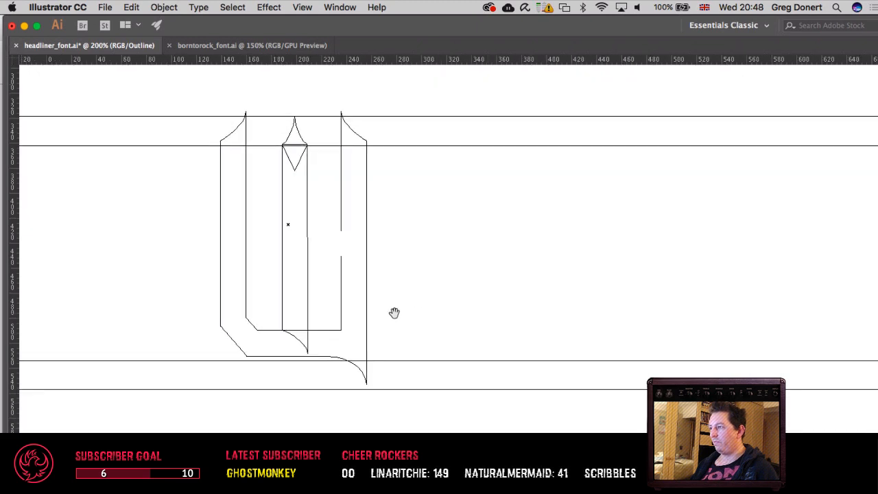
pyautogui.hscroll(-8, 394, 311)
pyautogui.moveTo(618, 329); pyautogui.dragTo(603, 343)
pyautogui.moveTo(261, 342); pyautogui.dragTo(288, 241)
pyautogui.press('super+equal')
pyautogui.press('super+equal')
pyautogui.press('super+minus')
pyautogui.press('super+minus')
pyautogui.moveTo(253, 301); pyautogui.dragTo(281, 287)
pyautogui.moveTo(184, 394); pyautogui.dragTo(362, 399)
pyautogui.press('super+v')
# Step: Move the pasted spiked stem down and left onto the bottom of the V
pyautogui.press('a')
pyautogui.hotkey('shift', 'Down')
pyautogui.hotkey('shift', 'Left')
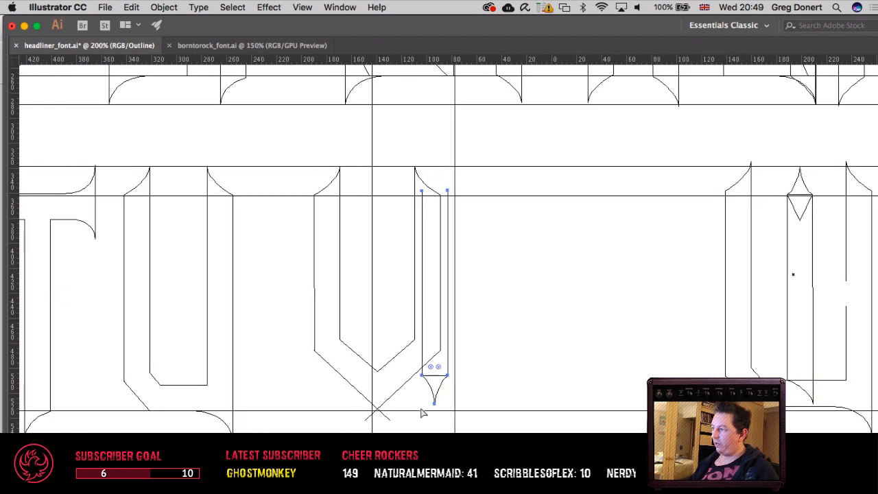
pyautogui.hotkey('shift', 'Down')
pyautogui.hotkey('shift', 'Left')
pyautogui.hotkey('shift', 'Down')
pyautogui.hotkey('shift', 'Left')
pyautogui.hotkey('shift', 'Left')
pyautogui.hotkey('shift', 'Left')
pyautogui.hotkey('shift', 'Left')
pyautogui.hotkey('shift', 'Down')
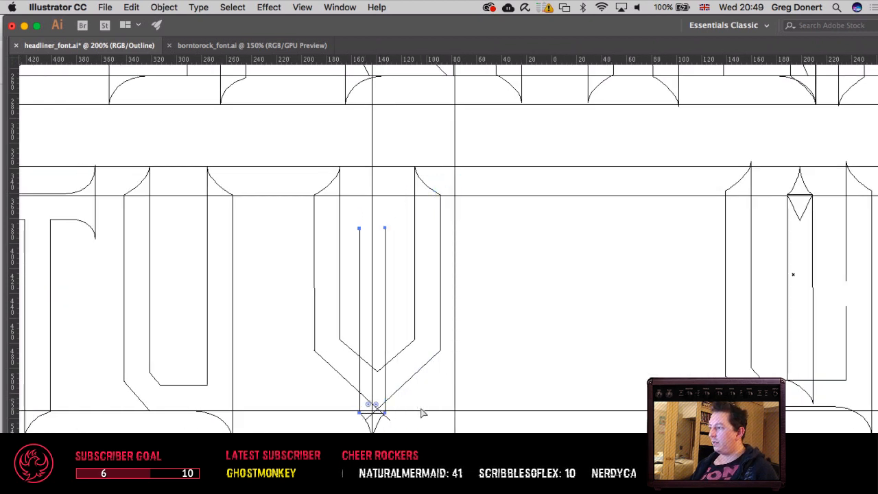
# Step: Nudge the pasted spiked stem until it is centred under the V's bottom point, with its shoulders on the baseline guide
pyautogui.press('Up')
pyautogui.press('Up')
pyautogui.press('Up')
pyautogui.hotkey('shift', 'Up')
pyautogui.hotkey('shift', 'Up')
pyautogui.hotkey('shift', 'Right')
pyautogui.hotkey('shift', 'Down')
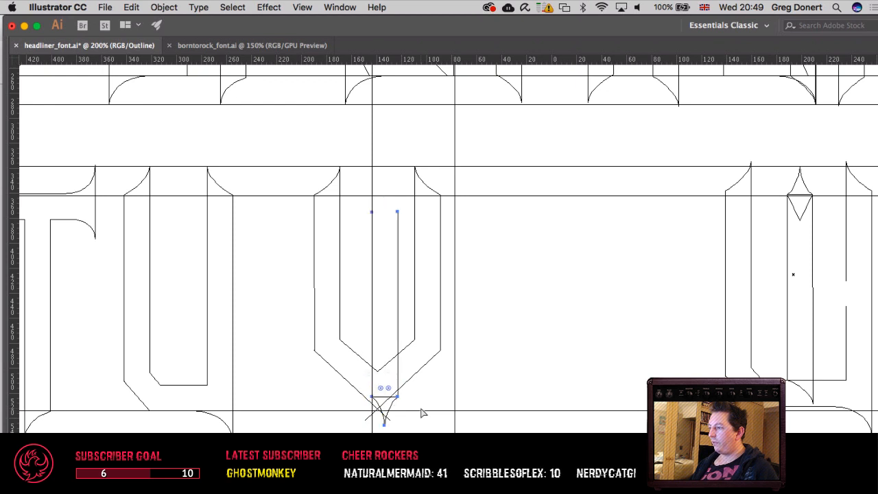
pyautogui.hotkey('shift', 'Down')
pyautogui.hotkey('shift', 'Left')
pyautogui.press('Right')
pyautogui.press('Right')
pyautogui.press('Right')
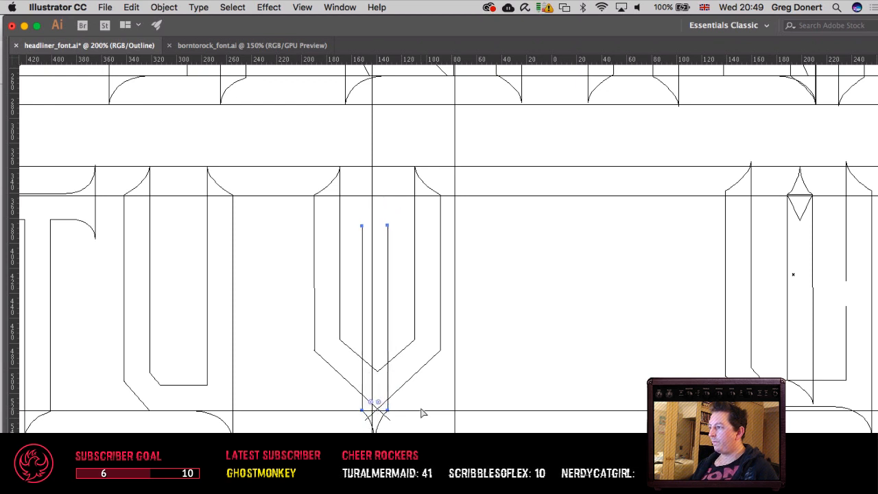
pyautogui.press('Right')
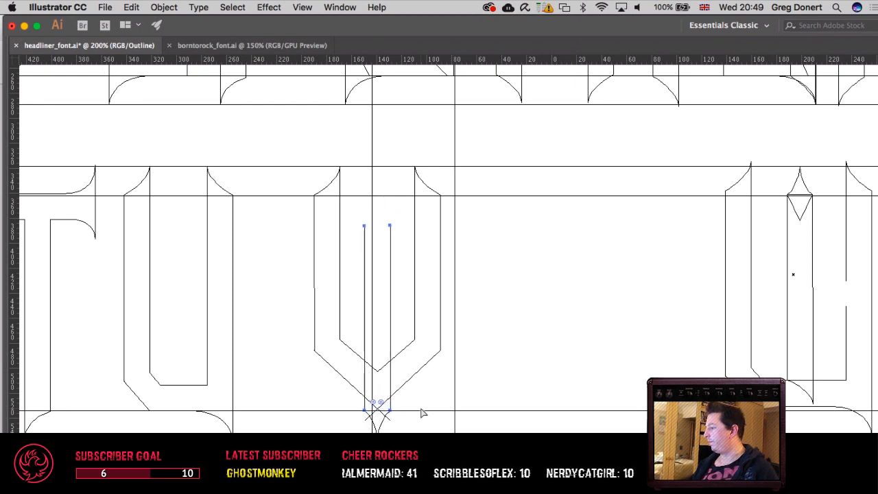
pyautogui.press('Left')
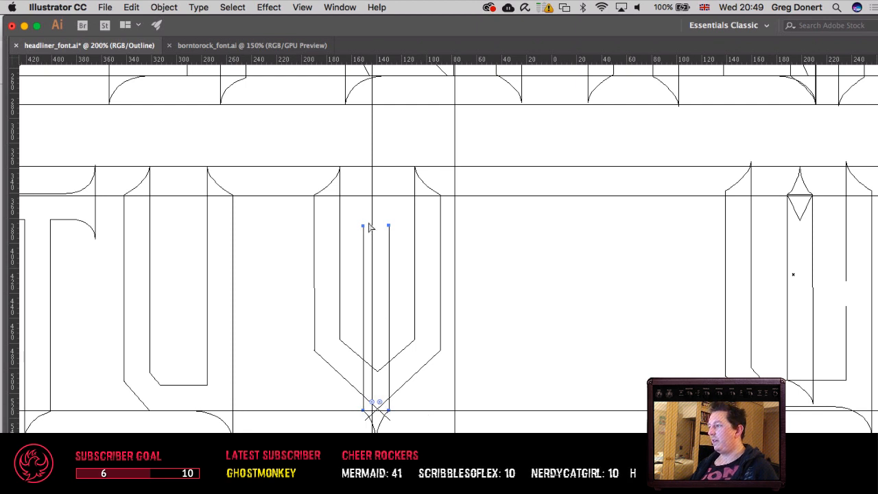
# Step: Delete the upper end points of the pasted stem over the V, keeping only the curved spike
pyautogui.moveTo(358, 213); pyautogui.dragTo(402, 246)
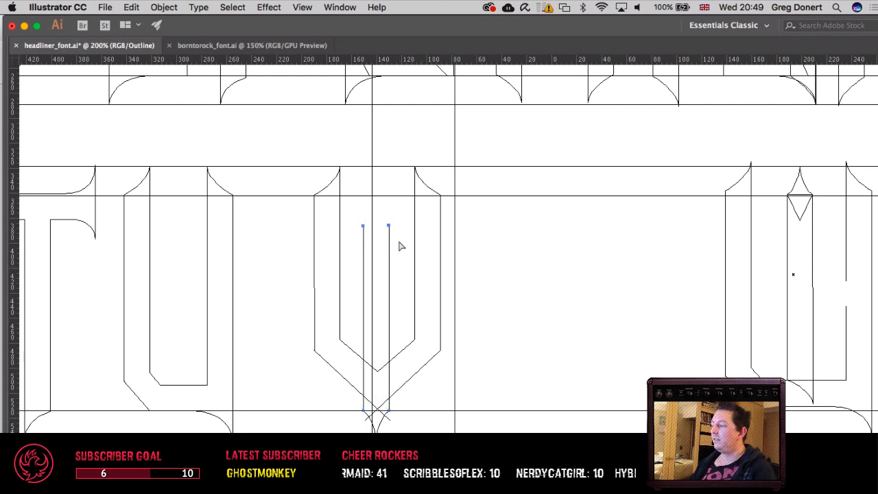
pyautogui.press('Delete')
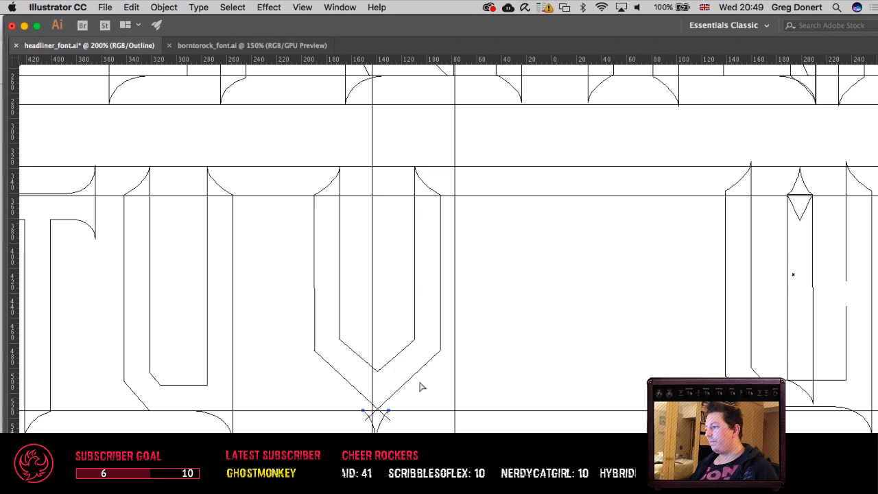
pyautogui.press('v')
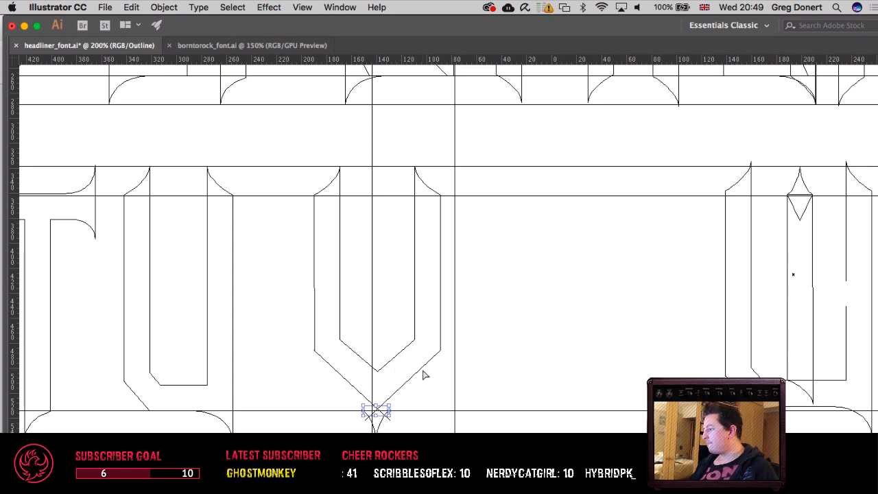
pyautogui.press('a')
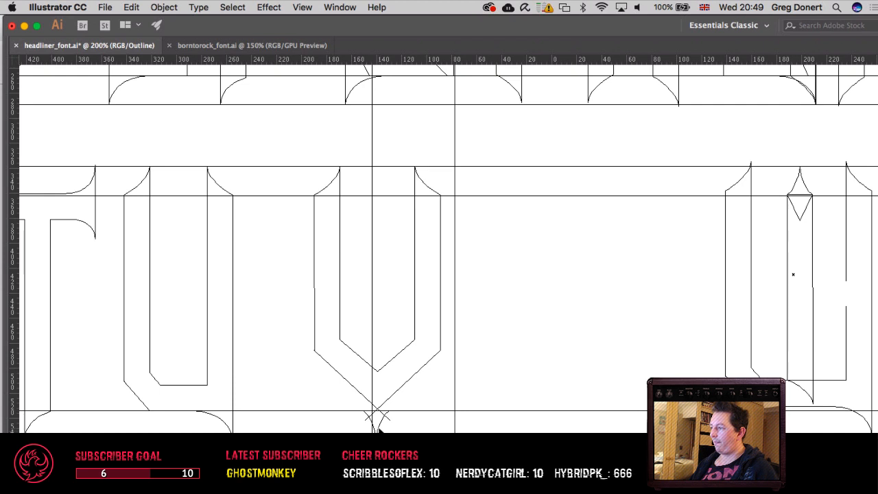
# Step: Try the spike higher over the V's crossing lower lines and return it to the baseline guide
pyautogui.moveTo(378, 428); pyautogui.dragTo(378, 408)
pyautogui.press('super+z')
pyautogui.moveTo(353, 446); pyautogui.dragTo(409, 428)
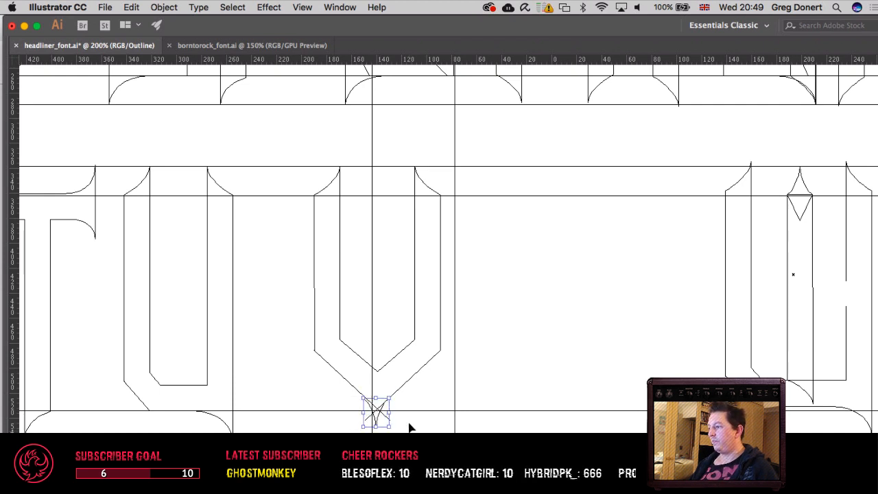
pyautogui.hotkey('shift', 'Down')
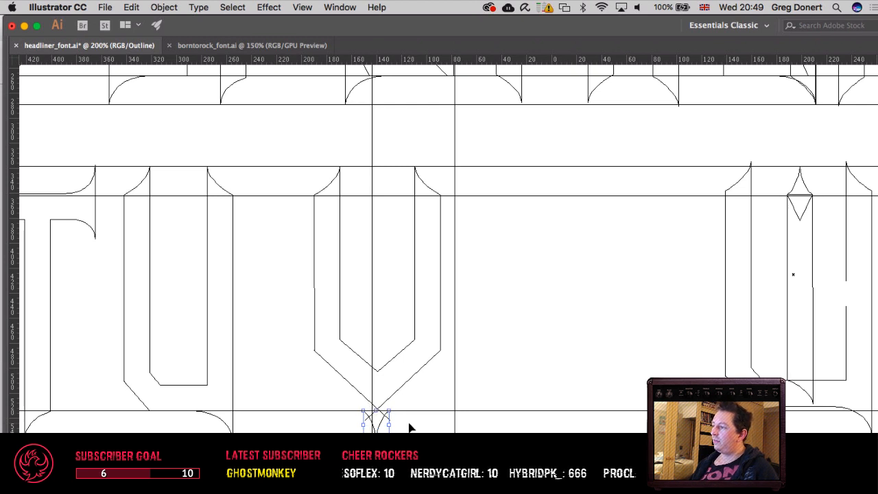
# Step: Move the V's inner bottom point and both outer lower end points down together to steepen its diagonals
pyautogui.press('a')
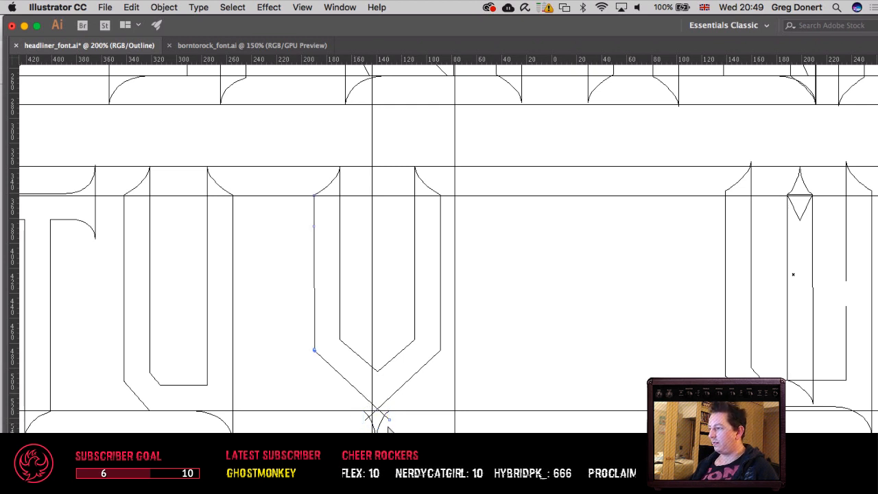
pyautogui.click(385, 420)
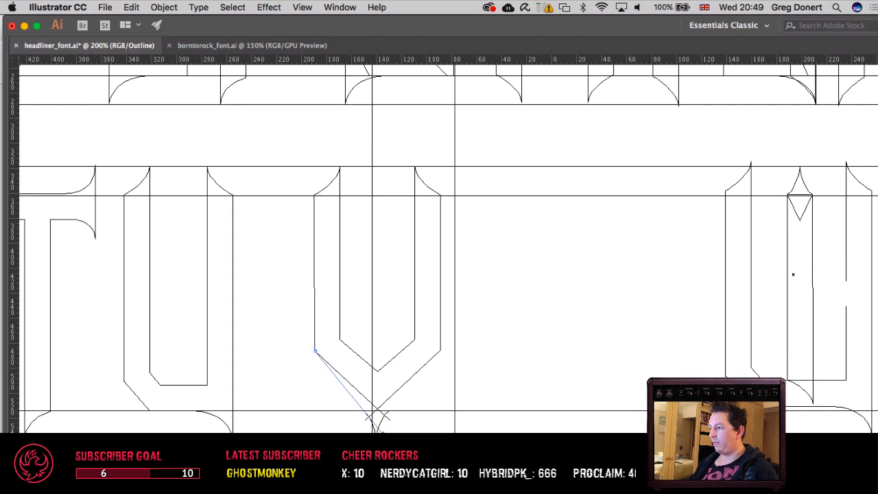
pyautogui.click(390, 422)
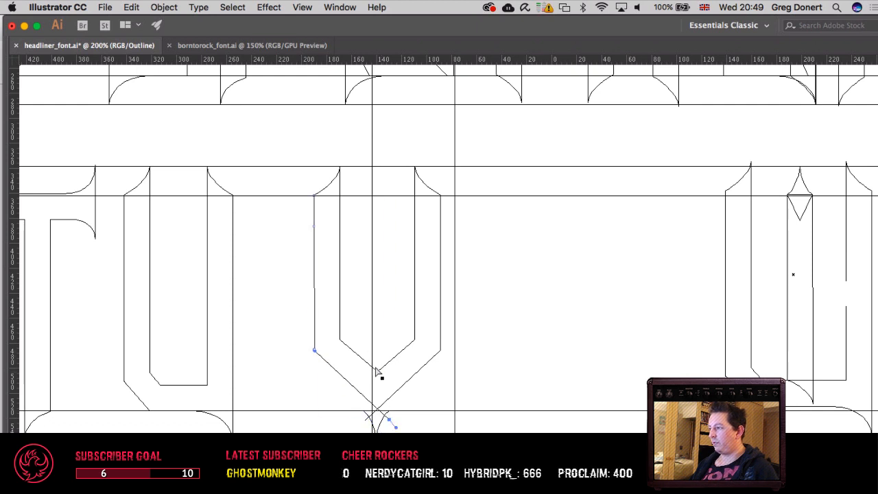
pyautogui.moveTo(375, 359); pyautogui.dragTo(388, 384)
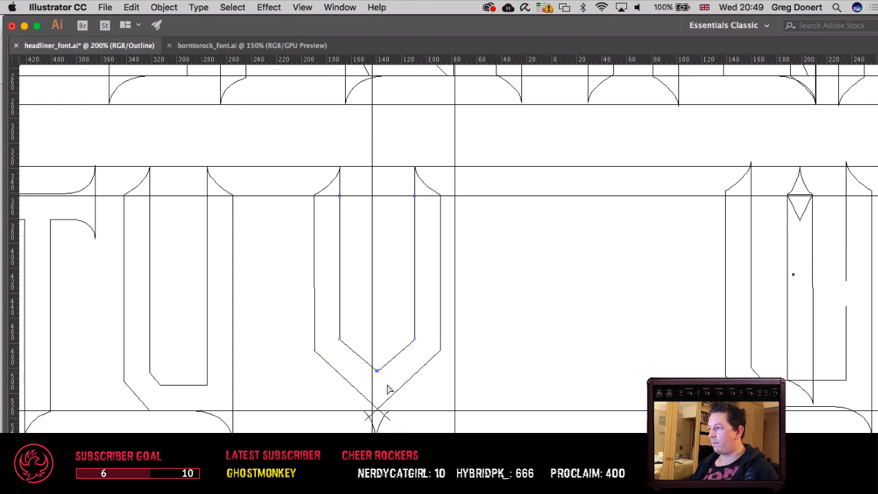
pyautogui.keyDown('shift'); pyautogui.click(388, 420); pyautogui.keyUp('shift')
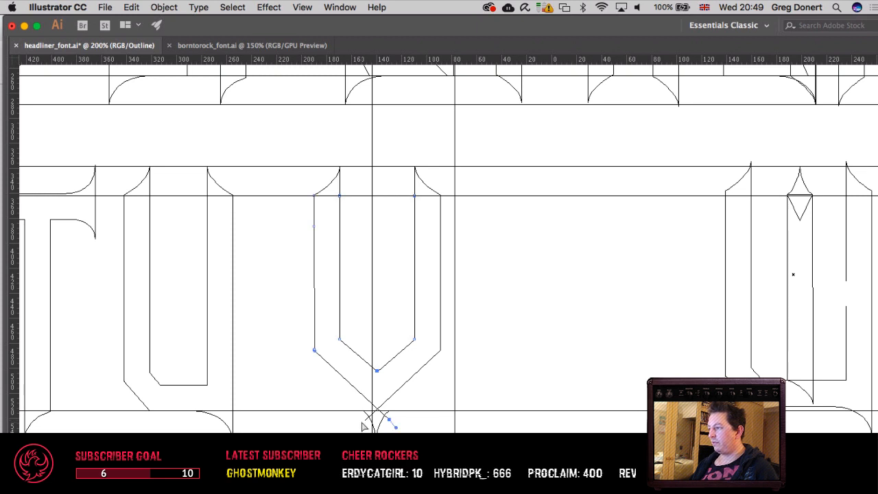
pyautogui.keyDown('shift'); pyautogui.click(366, 420); pyautogui.keyUp('shift')
pyautogui.hotkey('shift', 'Down')
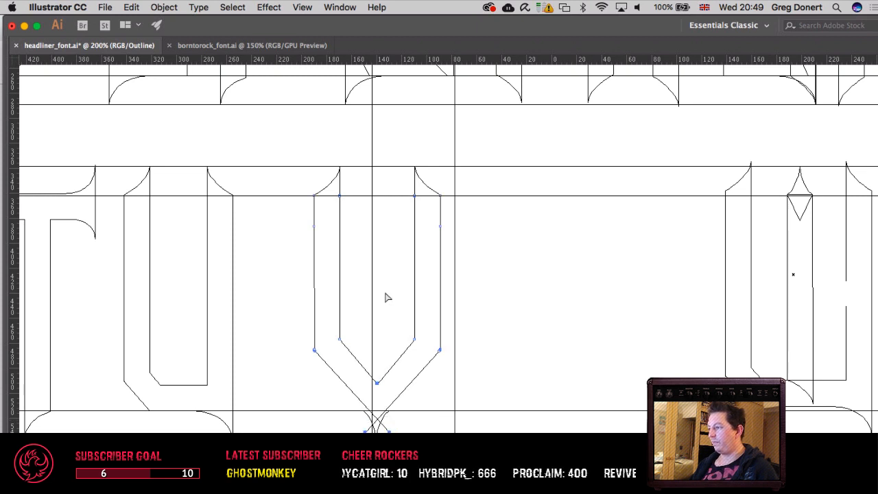
pyautogui.press('Down')
pyautogui.press('Down')
pyautogui.press('Down')
pyautogui.press('Down')
pyautogui.press('Down')
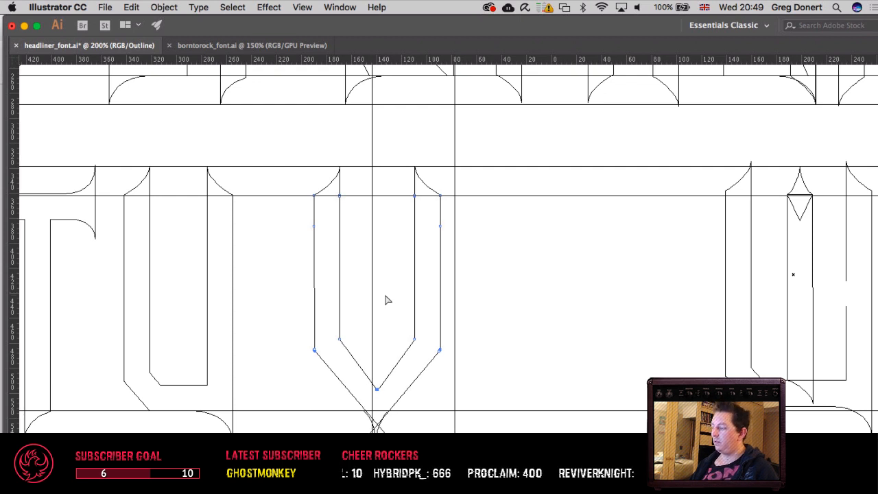
# Step: Move the spike slightly right so its left shoulder meets the V's outer left diagonal at the baseline guide
pyautogui.press('super+equal')
pyautogui.press('super+equal')
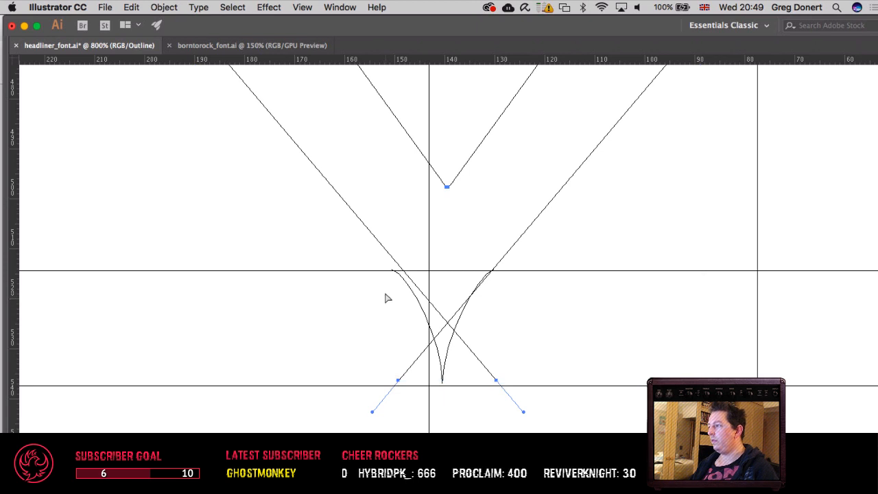
pyautogui.moveTo(251, 348); pyautogui.dragTo(192, 378)
pyautogui.press('super+shift+a')
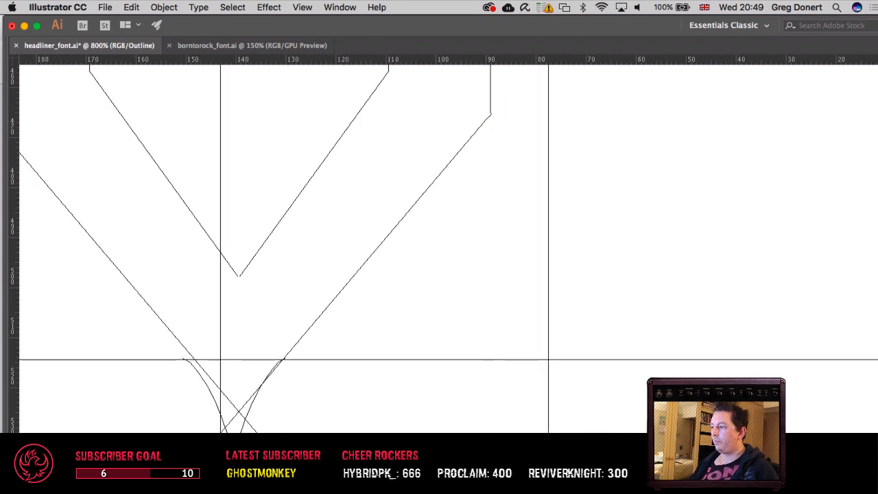
pyautogui.click(208, 388)
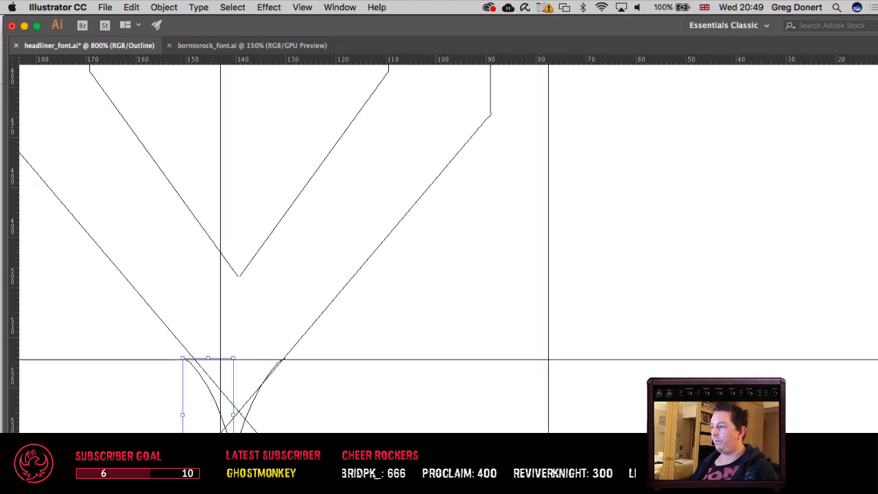
pyautogui.moveTo(208, 388); pyautogui.dragTo(216, 388)
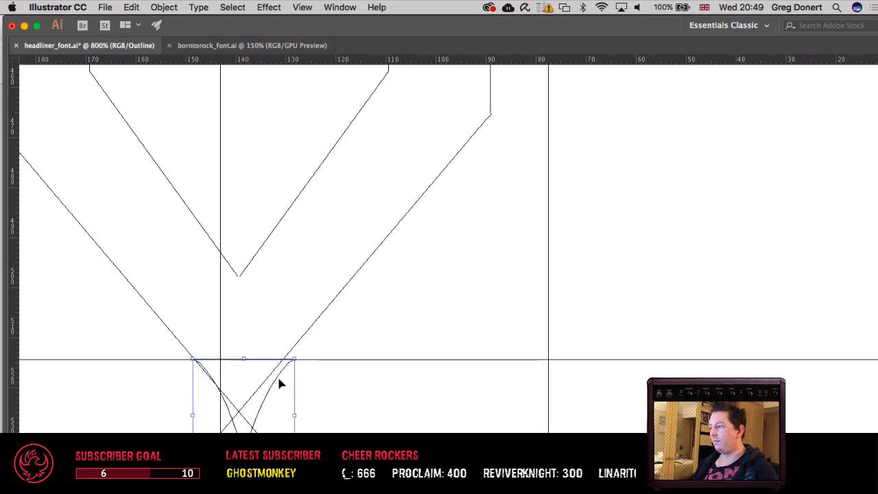
pyautogui.press('super+shift+a')
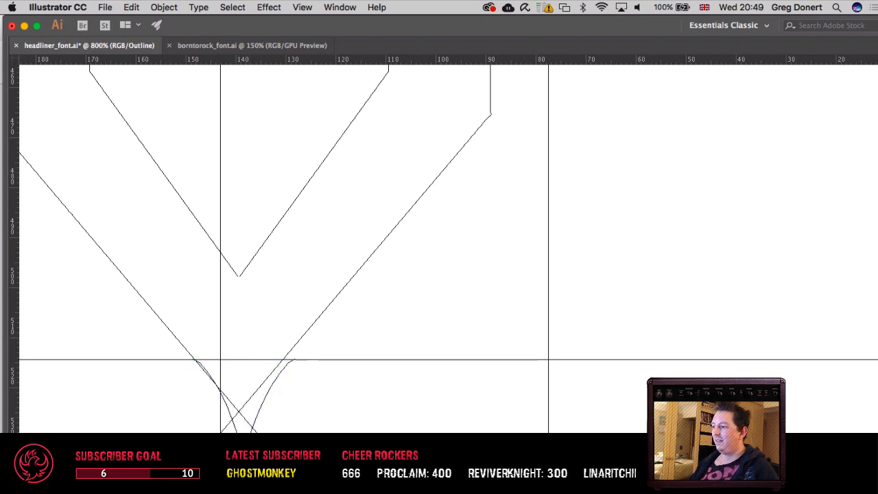
# Step: Shift the lower end of the V's outer right diagonal right to meet the spike's right shoulder, comparing the positions before and after
pyautogui.moveTo(221, 432); pyautogui.dragTo(237, 432)
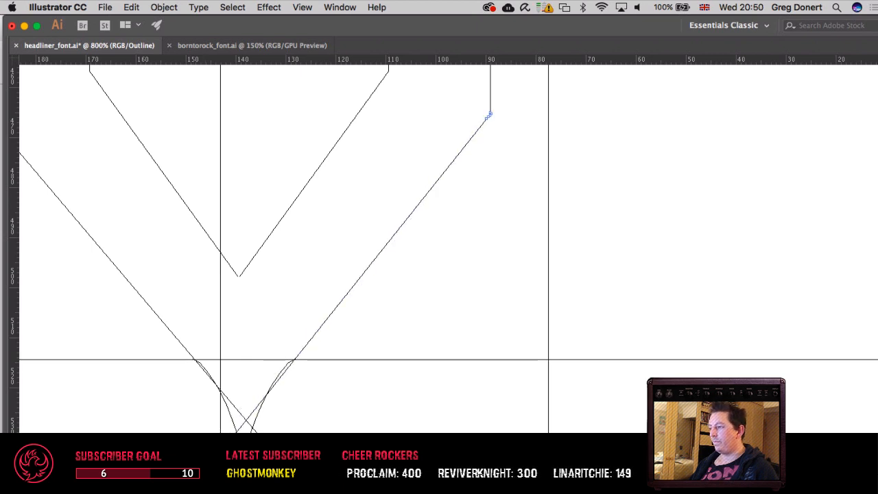
pyautogui.press('super+z')
pyautogui.press('super+z')
pyautogui.press('super+z')
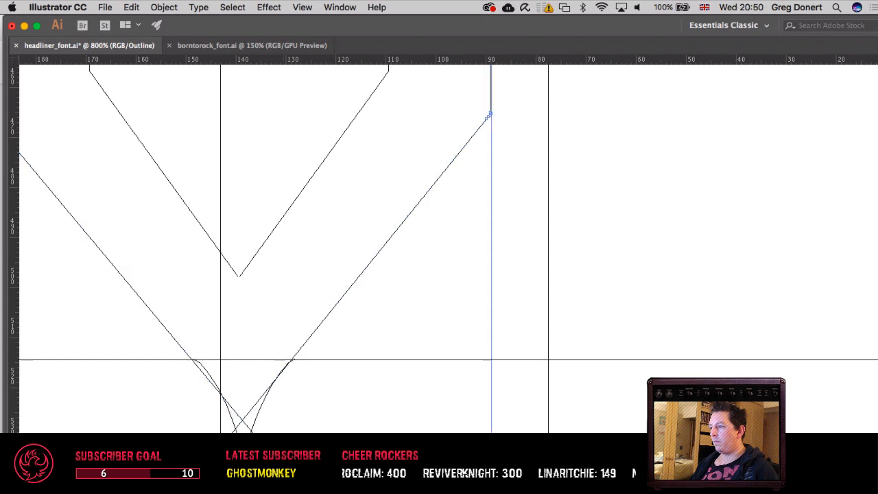
pyautogui.press('super+shift+z')
pyautogui.press('super+shift+z')
pyautogui.press('super+shift+z')
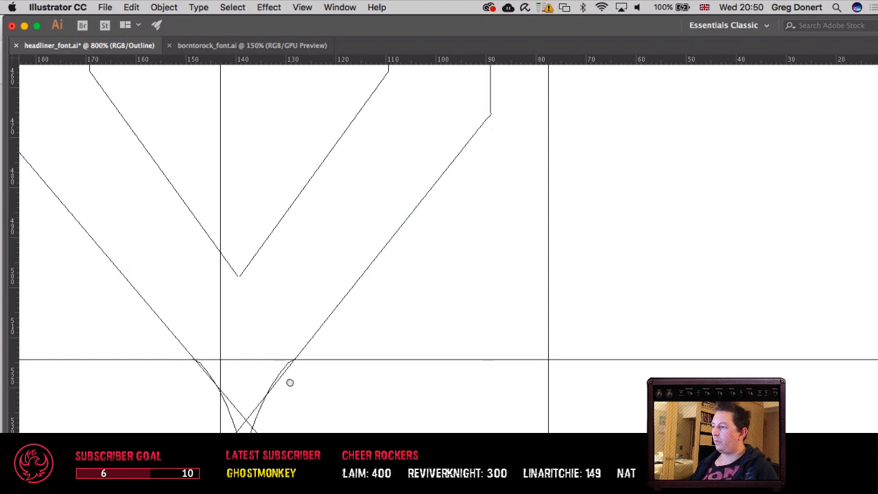
# Step: Adjust the curve handles at both spike shoulders so the curves flow smoothly out of the V's outer diagonals
pyautogui.click(308, 345)
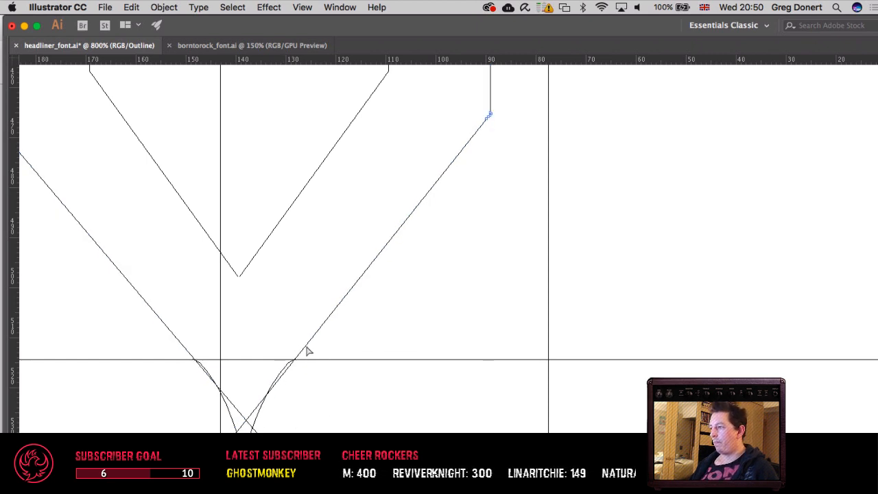
pyautogui.click(294, 363)
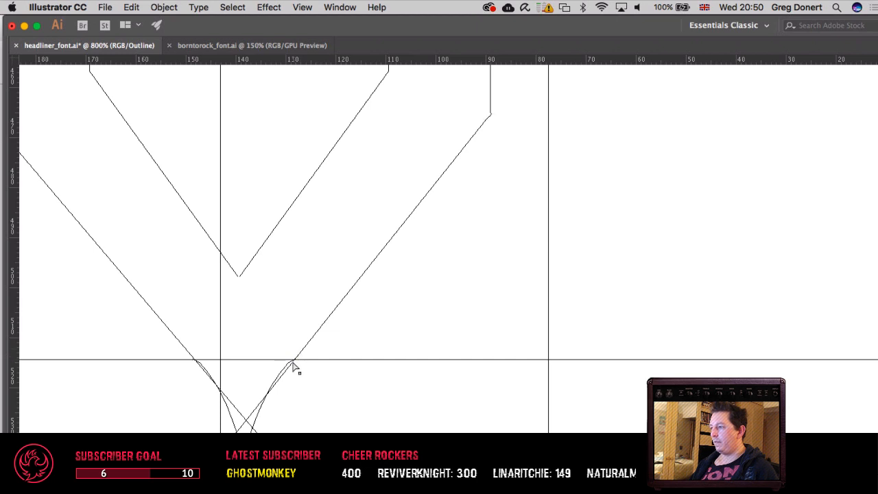
pyautogui.moveTo(290, 361); pyautogui.dragTo(282, 363)
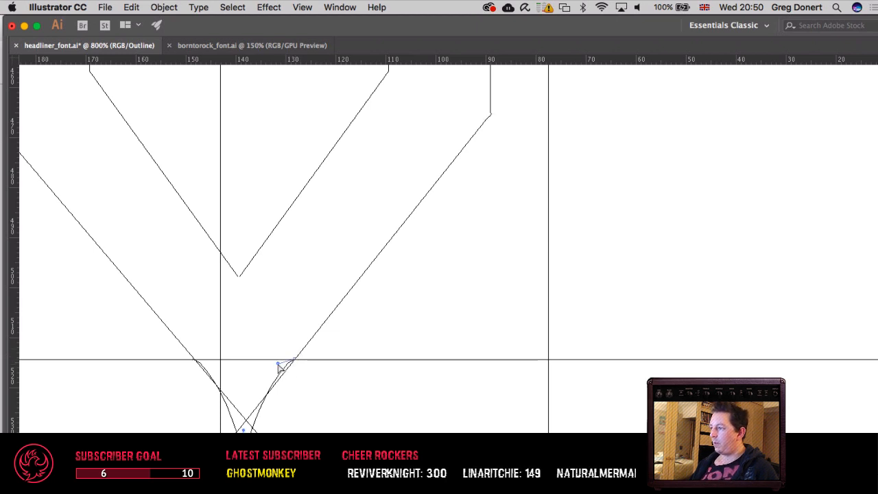
pyautogui.moveTo(278, 364); pyautogui.dragTo(300, 378)
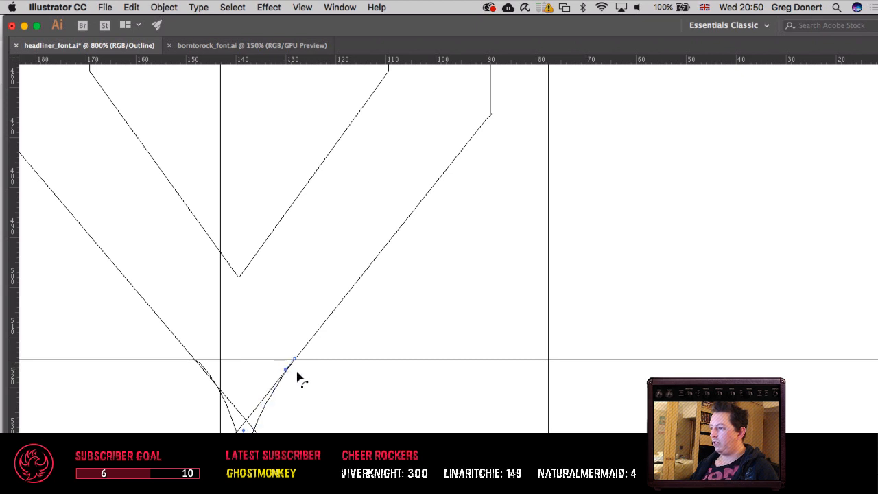
pyautogui.click(193, 358)
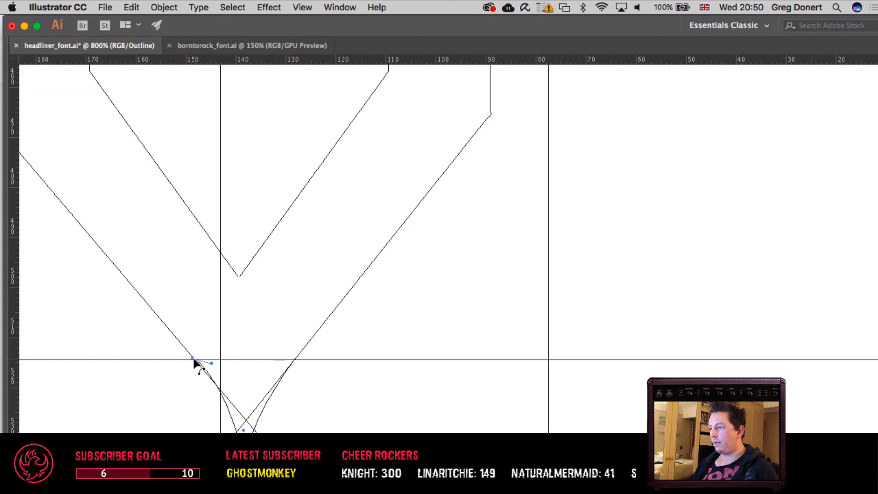
pyautogui.moveTo(212, 364); pyautogui.dragTo(207, 369)
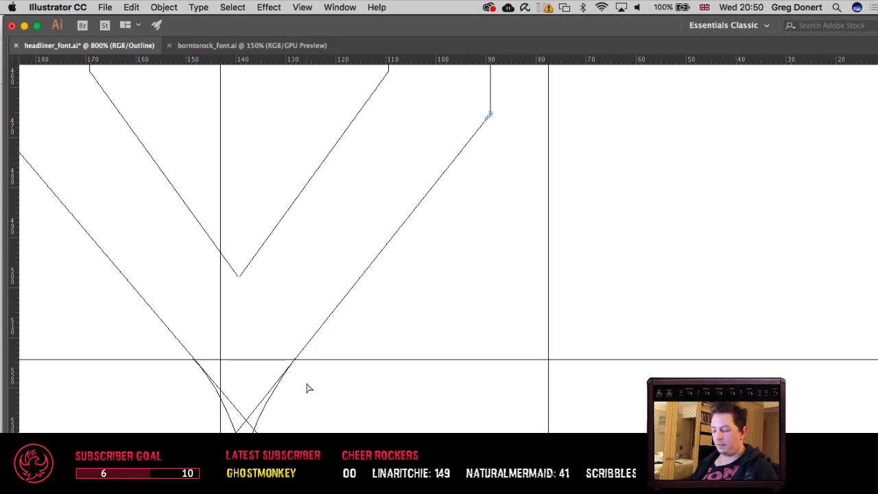
# Step: Add an anchor point on the V's outer right diagonal near the baseline, remove the surplus end below it and join the diagonal to the spike
pyautogui.click(300, 353)
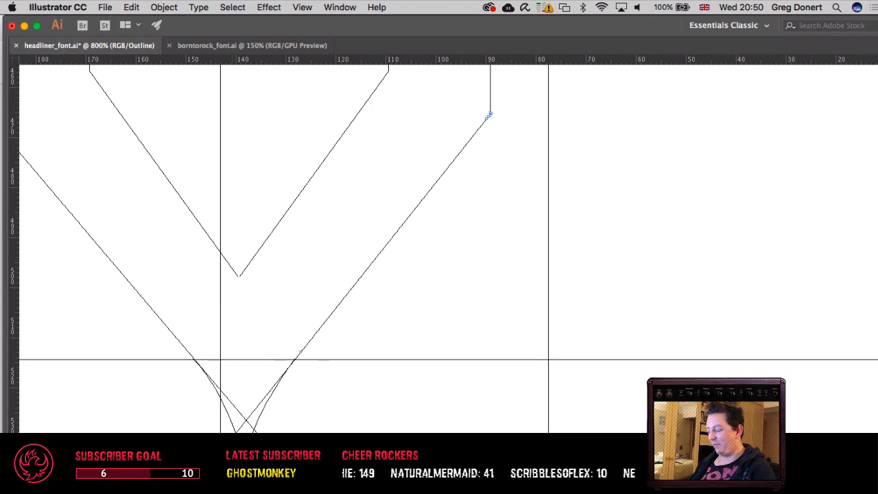
pyautogui.press('super+z')
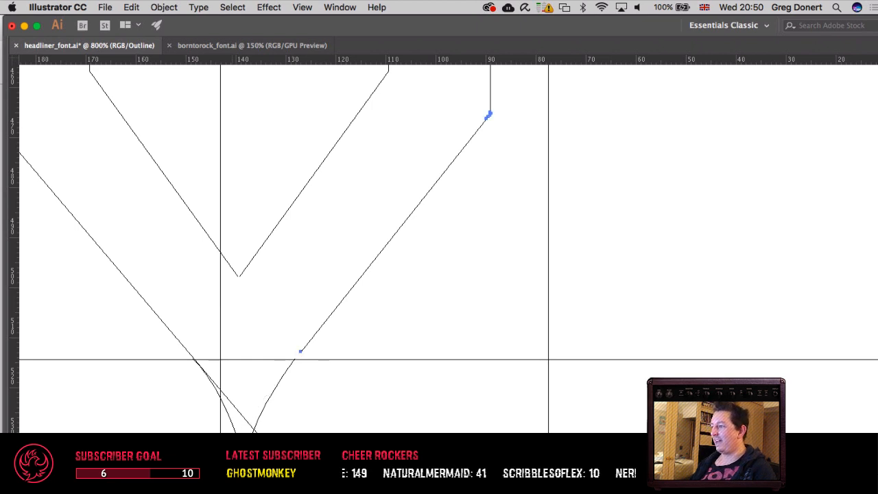
pyautogui.click(300, 352)
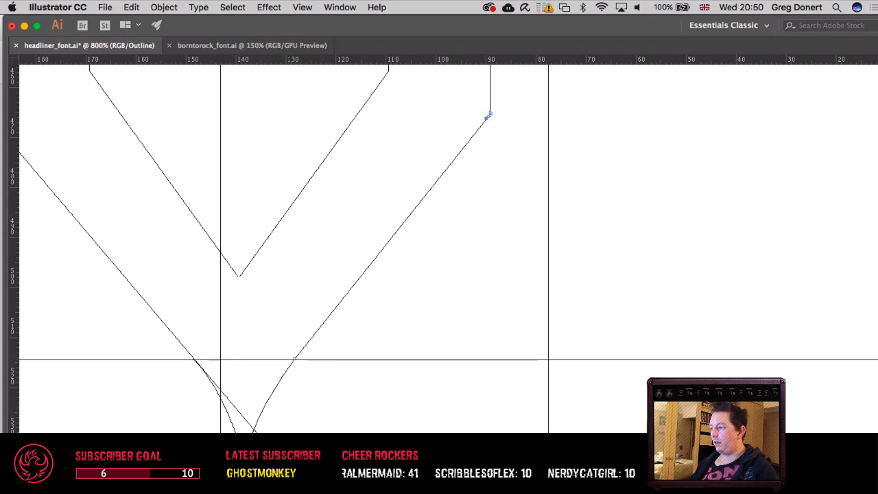
pyautogui.click(489, 115)
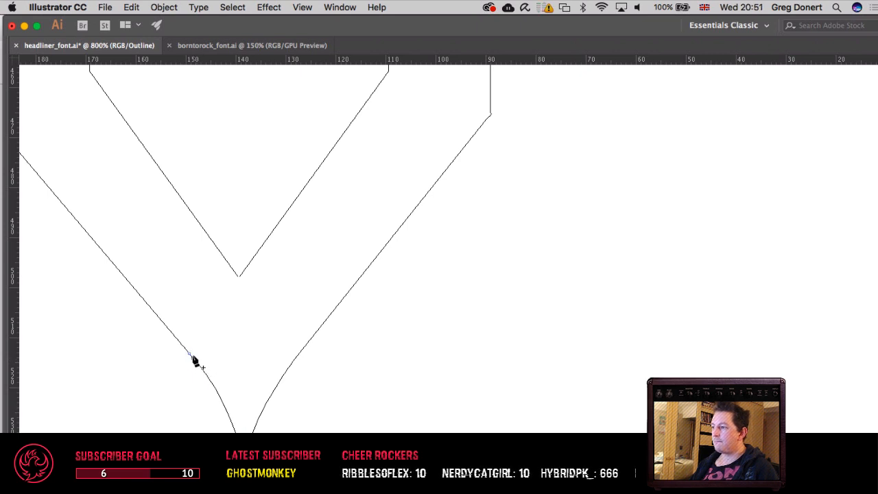
# Step: Refine the anchor point where the V's outer left diagonal meets the spike and adjust its handle for a smooth curve
pyautogui.click(190, 354)
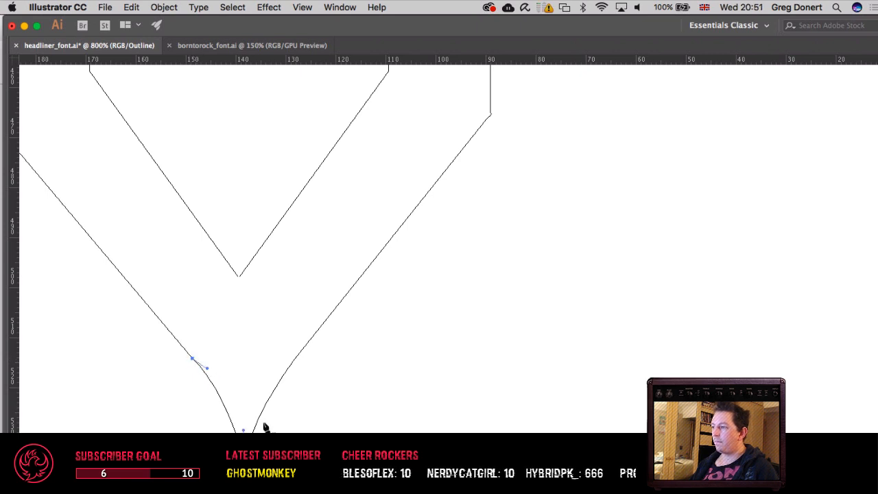
pyautogui.press('a')
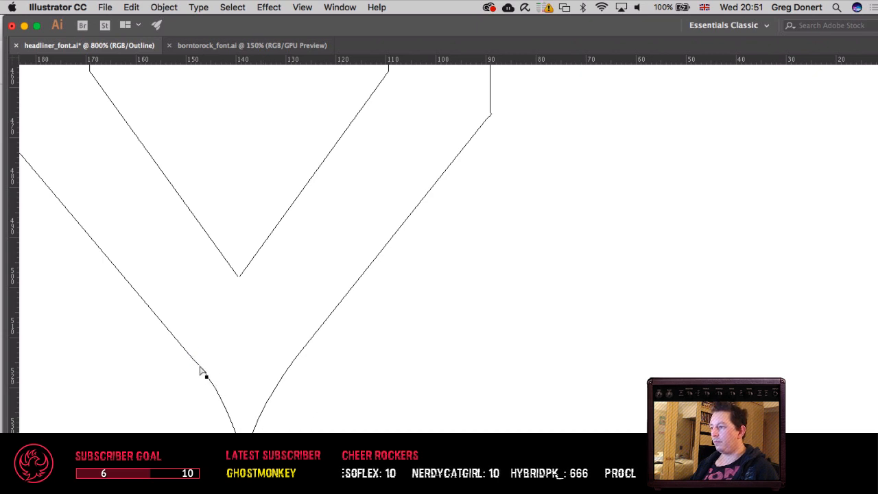
pyautogui.click(194, 358)
pyautogui.click(204, 373)
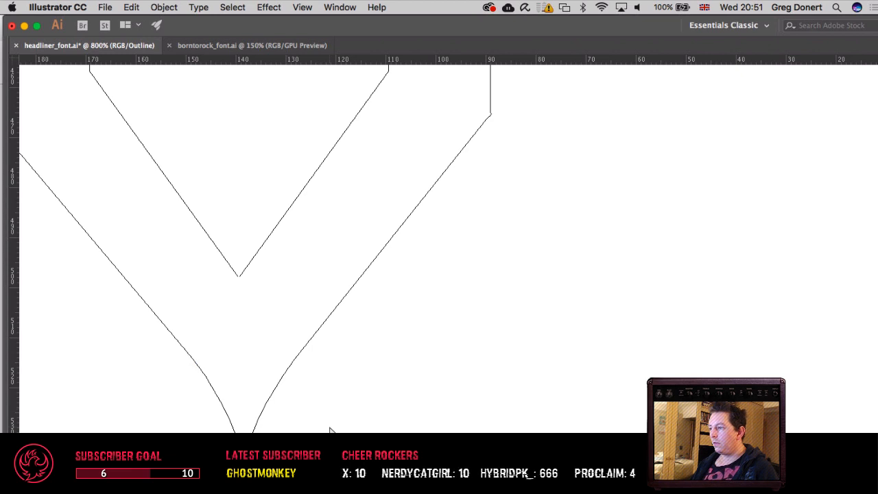
# Step: Preview the second-row letters with their solid fill and inspect how the V's upper right serif connects to its stem
pyautogui.press('super+minus')
pyautogui.press('super+minus')
pyautogui.press('super+minus')
pyautogui.press('super+minus')
pyautogui.press('super+minus')
pyautogui.press('super+minus')
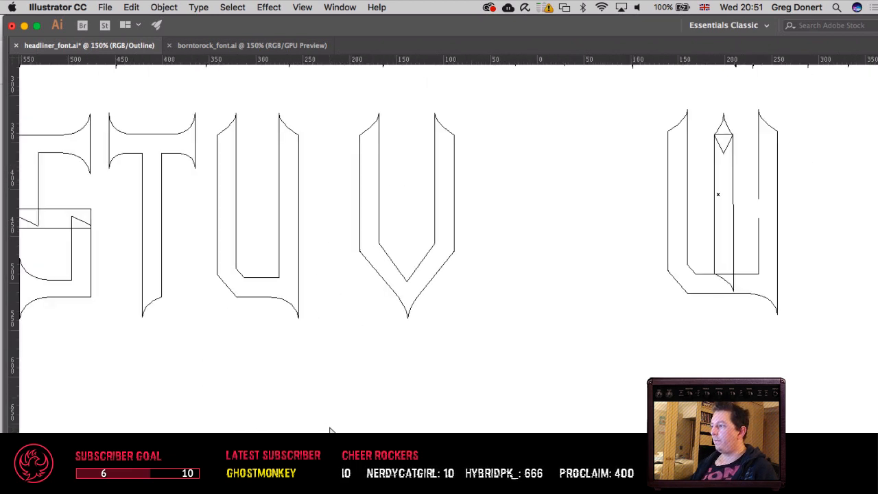
pyautogui.hscroll(1, 345, 431)
pyautogui.hscroll(3, 294, 425)
pyautogui.scroll(2, 293, 425)
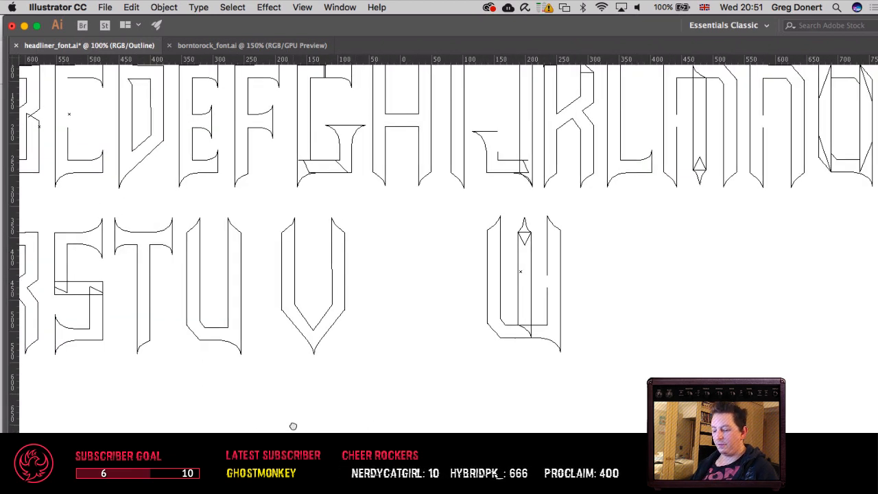
pyautogui.press('super+y')
pyautogui.keyDown('super'); pyautogui.click(326, 256); pyautogui.keyUp('super')
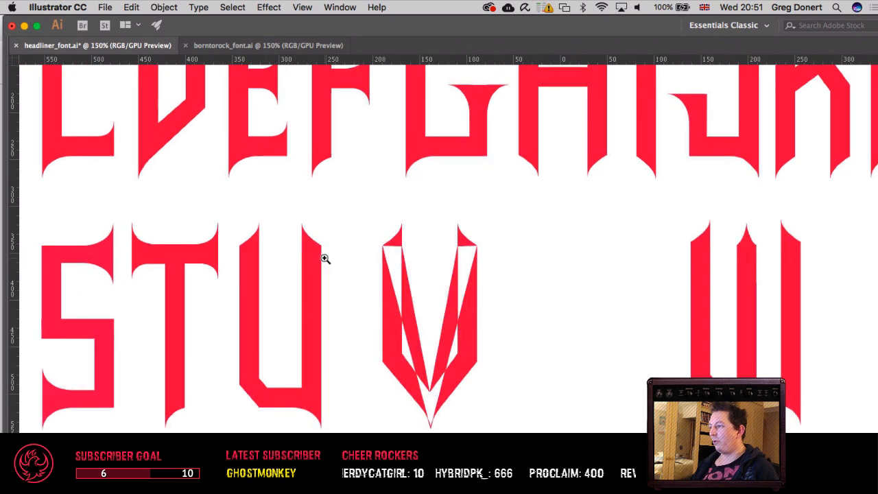
pyautogui.keyDown('super'); pyautogui.click(326, 256); pyautogui.keyUp('super')
pyautogui.keyDown('super'); pyautogui.click(324, 253); pyautogui.keyUp('super')
pyautogui.moveTo(568, 317); pyautogui.dragTo(105, 247)
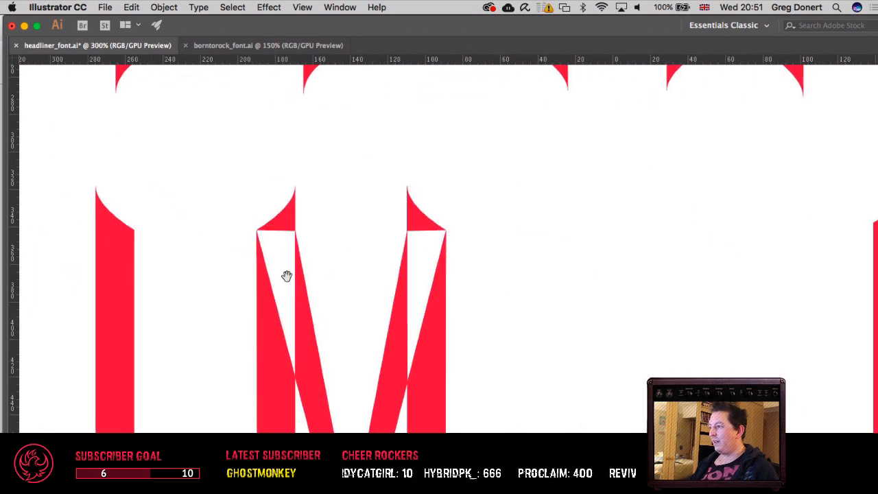
pyautogui.keyDown('super'); pyautogui.click(439, 232); pyautogui.keyUp('super')
pyautogui.keyDown('super'); pyautogui.click(439, 232); pyautogui.keyUp('super')
pyautogui.keyDown('super'); pyautogui.click(440, 226); pyautogui.keyUp('super')
pyautogui.moveTo(401, 342); pyautogui.dragTo(221, 173)
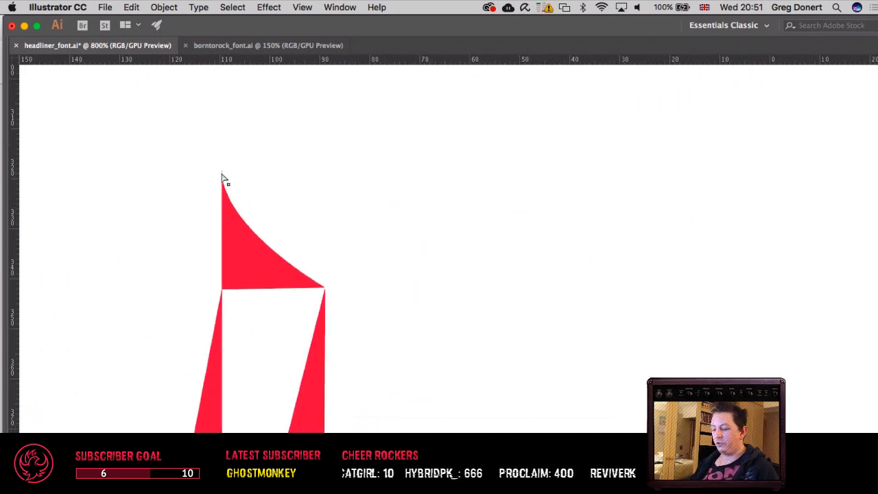
# Step: Join the V's upper right serif to the right stem at both its inner and outer end points in outline view
pyautogui.press('super+y')
pyautogui.moveTo(210, 269); pyautogui.dragTo(228, 297)
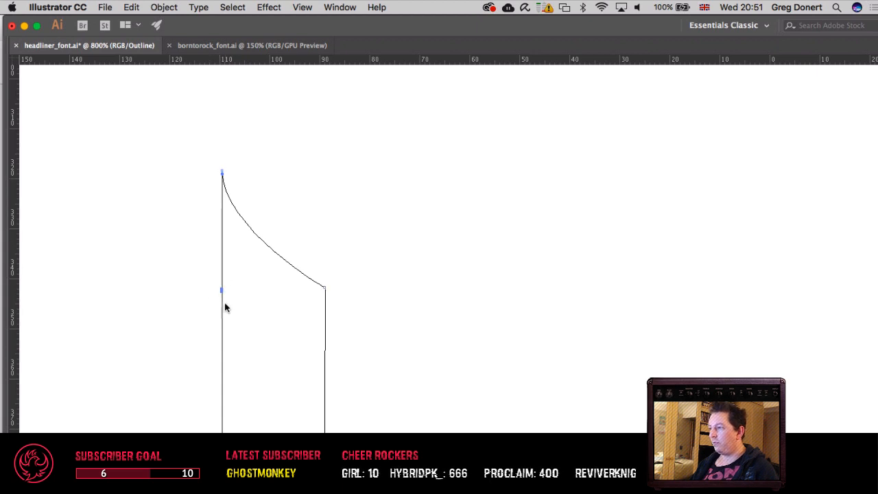
pyautogui.rightClick(223, 292)
pyautogui.click(244, 384)
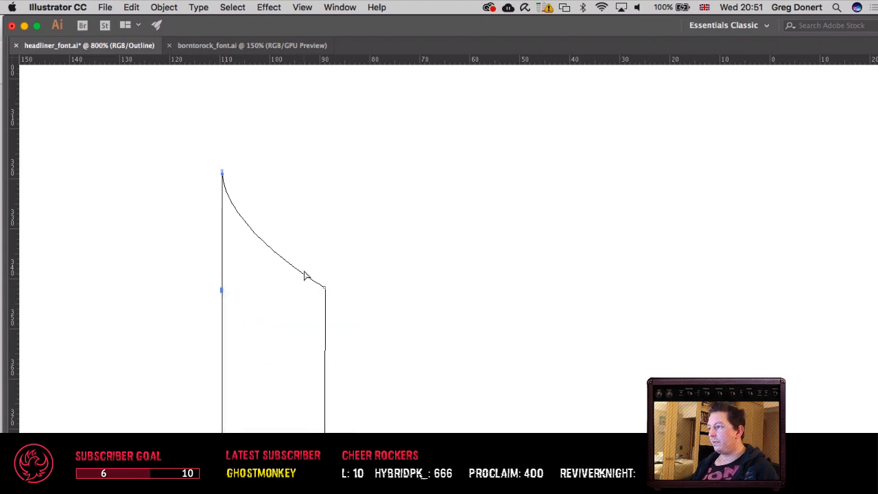
pyautogui.moveTo(307, 269); pyautogui.dragTo(343, 318)
pyautogui.rightClick(327, 302)
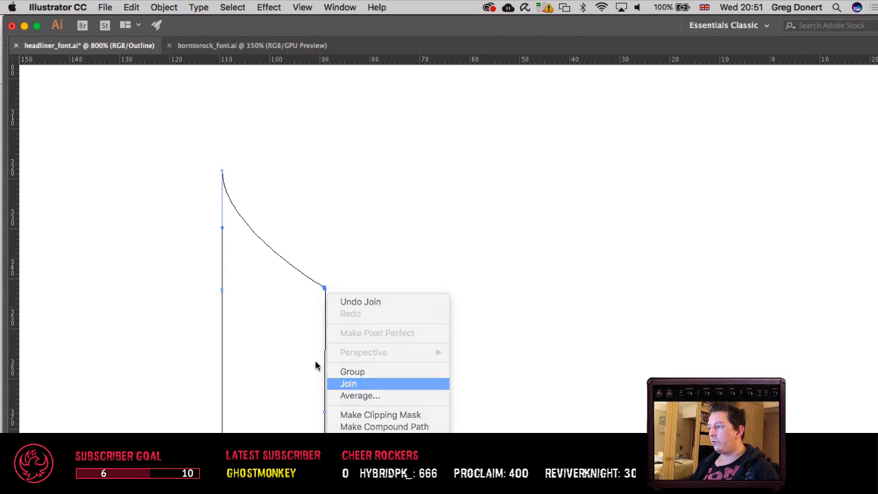
pyautogui.click(344, 383)
# Step: Join the V's upper left serif to the left stem at the outer corner and preview the fill
pyautogui.moveTo(181, 299); pyautogui.dragTo(516, 316)
pyautogui.moveTo(116, 289); pyautogui.dragTo(157, 320)
pyautogui.rightClick(157, 319)
pyautogui.click(182, 383)
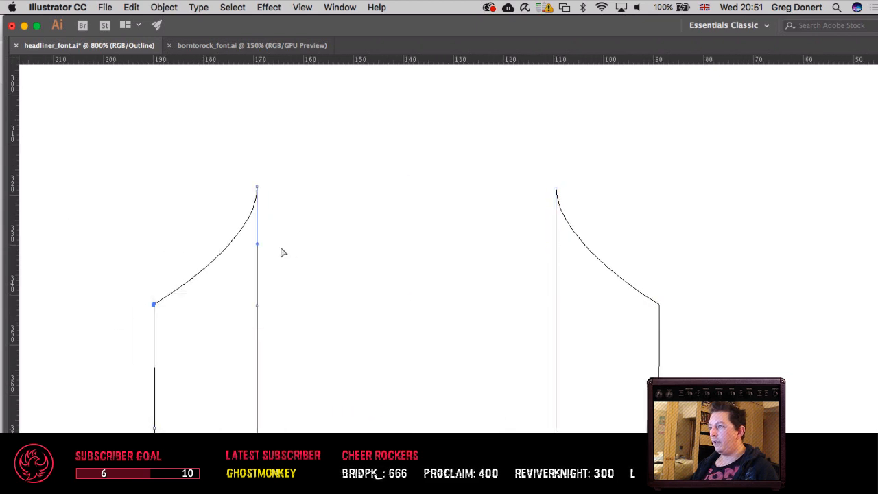
pyautogui.press('v')
pyautogui.press('super+y')
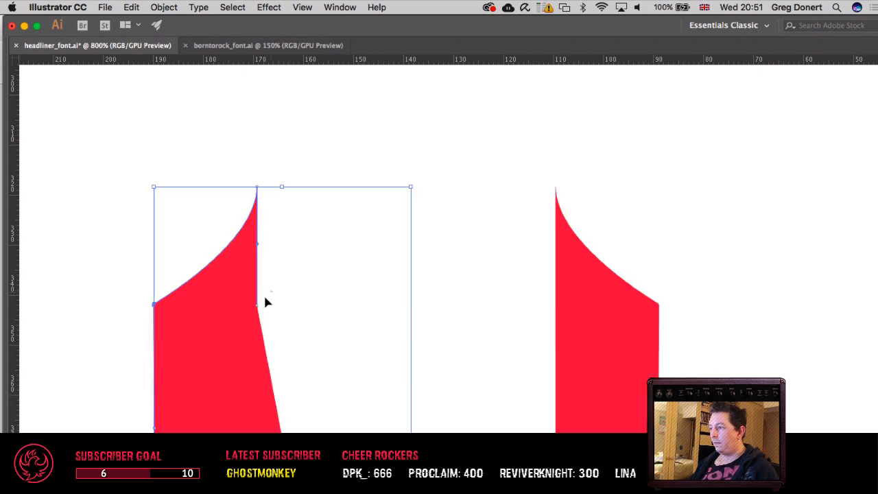
# Step: Try to join the inner edge of the V's left stem to its top serif
pyautogui.press('a')
pyautogui.rightClick(258, 319)
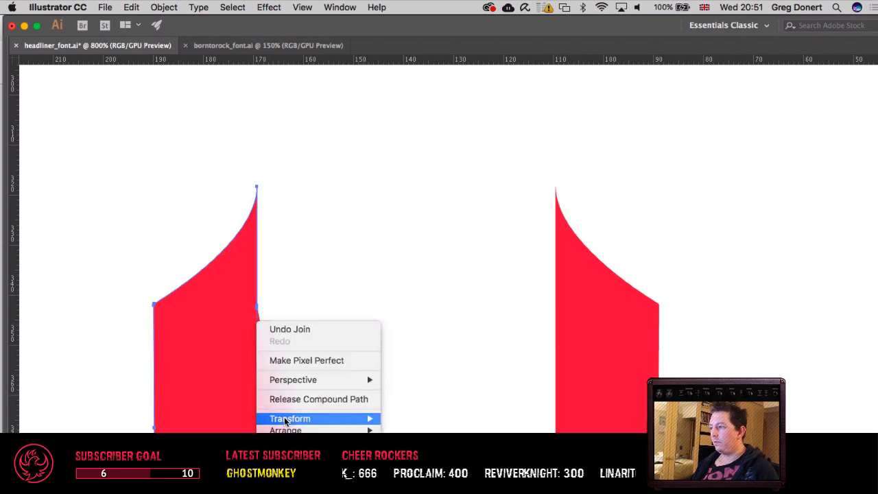
pyautogui.click(295, 288)
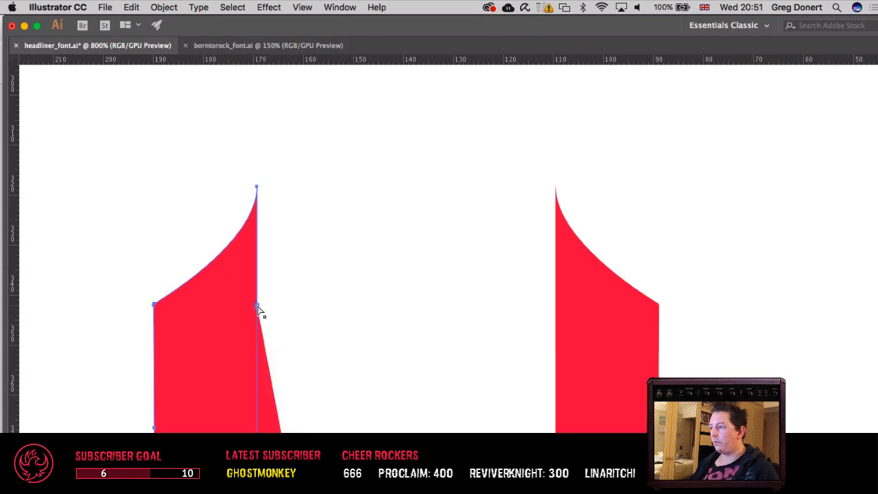
pyautogui.rightClick(260, 310)
pyautogui.click(322, 264)
pyautogui.press('super+y')
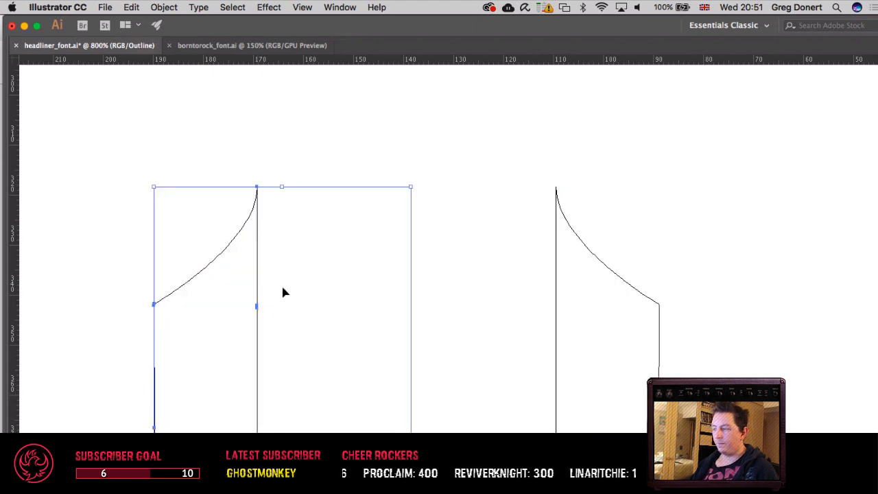
# Step: Test the connection below the left serif by pulling the inner edge's upper end point away, and undo the move
pyautogui.keyDown('super'); pyautogui.click(274, 327); pyautogui.keyUp('super')
pyautogui.keyDown('super'); pyautogui.click(273, 322); pyautogui.keyUp('super')
pyautogui.keyDown('super'); pyautogui.click(271, 323); pyautogui.keyUp('super')
pyautogui.moveTo(477, 292); pyautogui.dragTo(40, 299)
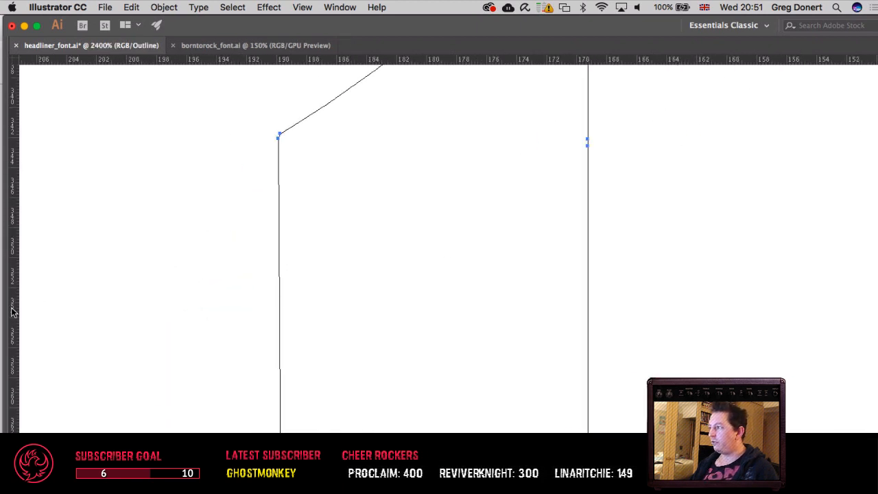
pyautogui.moveTo(151, 335); pyautogui.dragTo(76, 357)
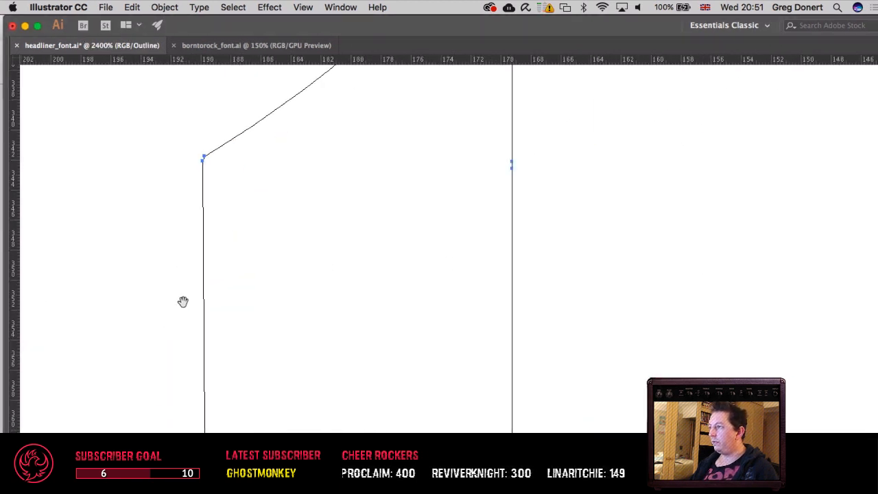
pyautogui.click(564, 221)
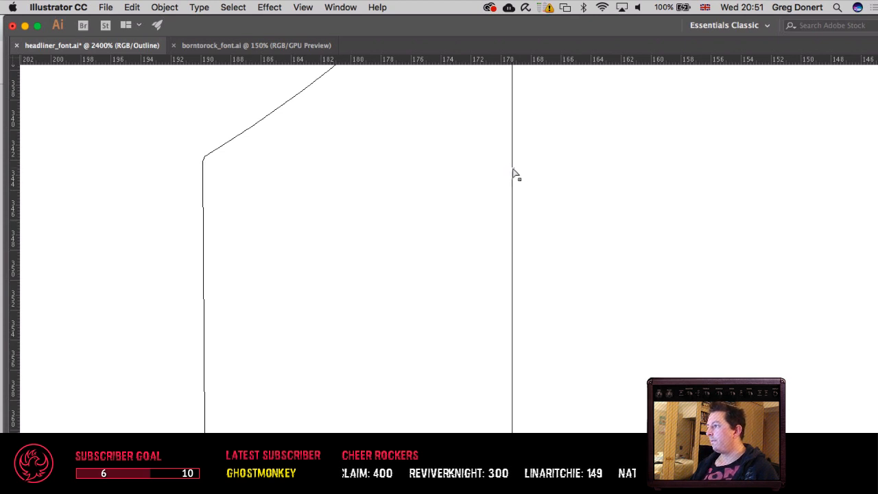
pyautogui.moveTo(513, 169); pyautogui.dragTo(595, 218)
pyautogui.press('super+z')
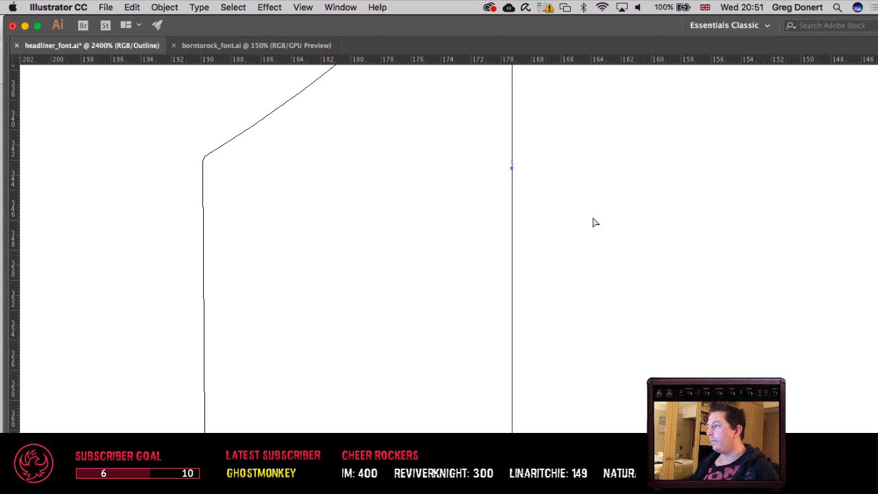
# Step: Preview the filled V and examine its stems from the top serifs down to the lower diagonals
pyautogui.press('super+y')
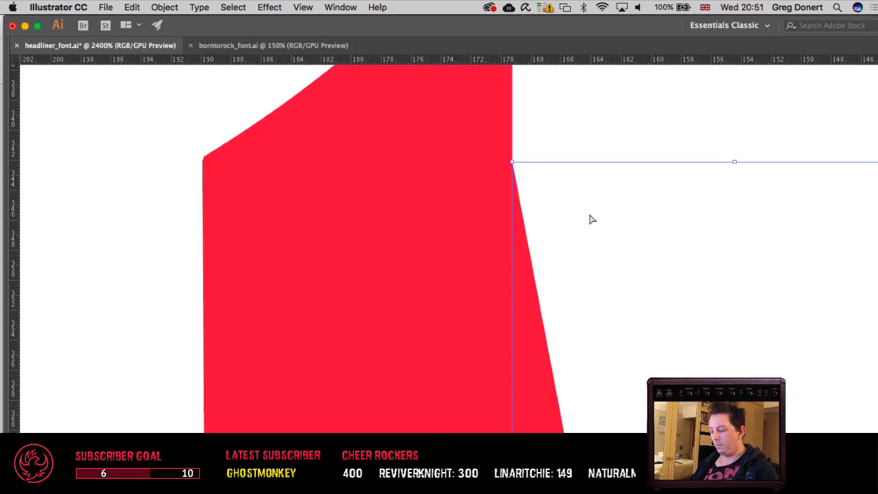
pyautogui.press('super+minus')
pyautogui.press('super+minus')
pyautogui.press('super+minus')
pyautogui.press('super+minus')
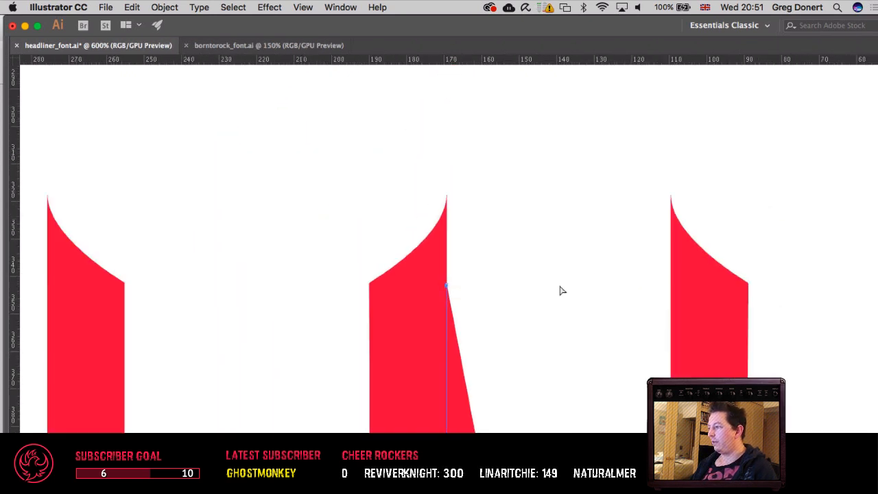
pyautogui.moveTo(545, 286); pyautogui.dragTo(469, 199)
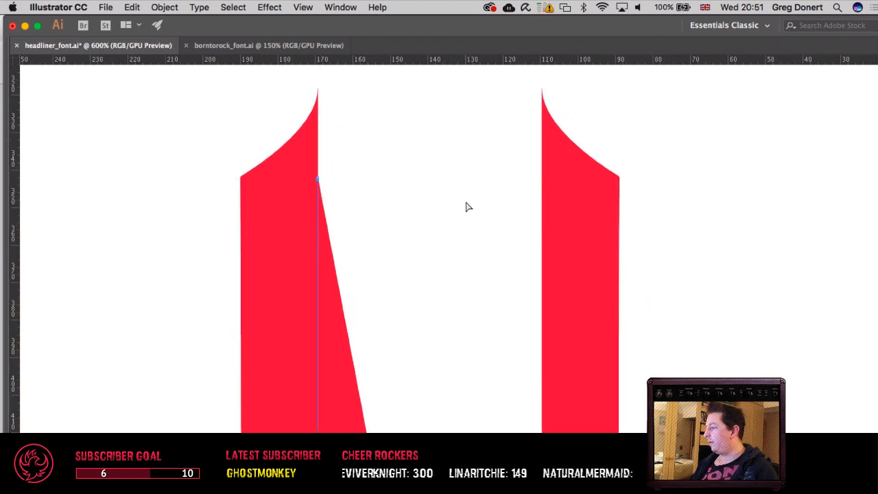
pyautogui.moveTo(455, 335); pyautogui.dragTo(453, 243)
pyautogui.moveTo(461, 371); pyautogui.dragTo(462, 317)
pyautogui.moveTo(463, 361); pyautogui.dragTo(455, 307)
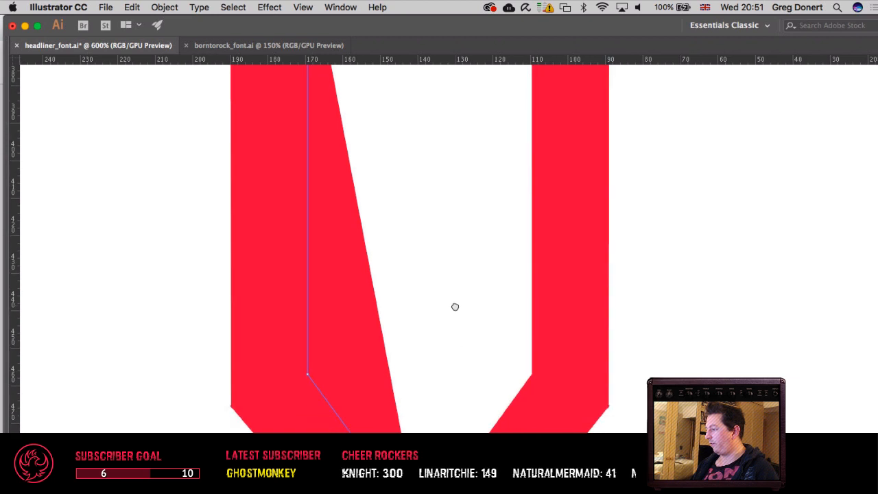
pyautogui.moveTo(470, 372); pyautogui.dragTo(468, 305)
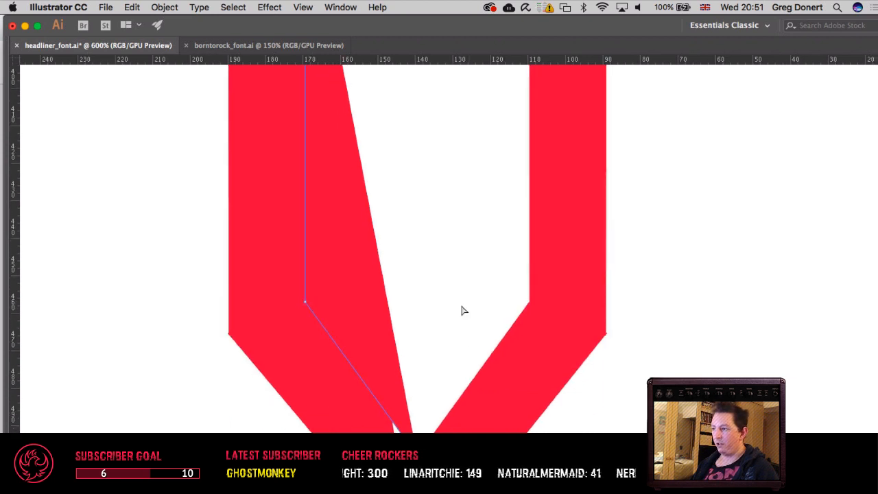
pyautogui.moveTo(454, 339); pyautogui.dragTo(439, 327)
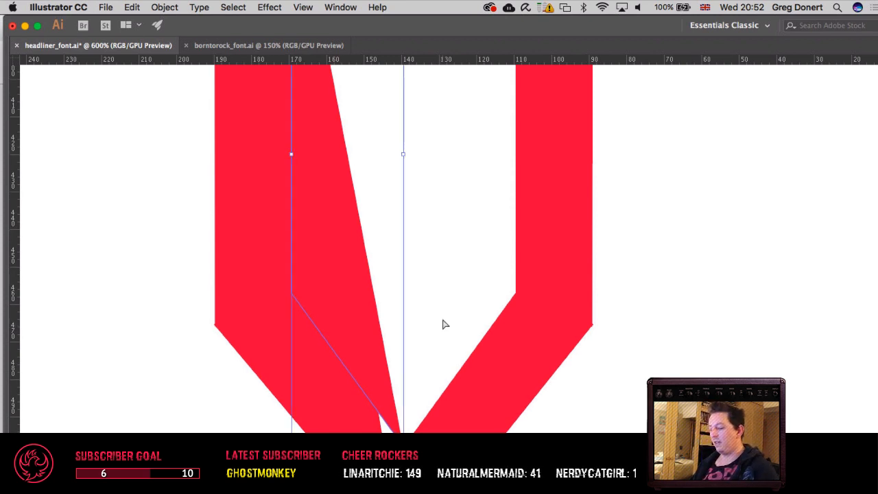
# Step: Try to join the V's inner left edge at the bend where the stem meets the lower diagonal
pyautogui.press('super+y')
pyautogui.scroll(10, 424, 317)
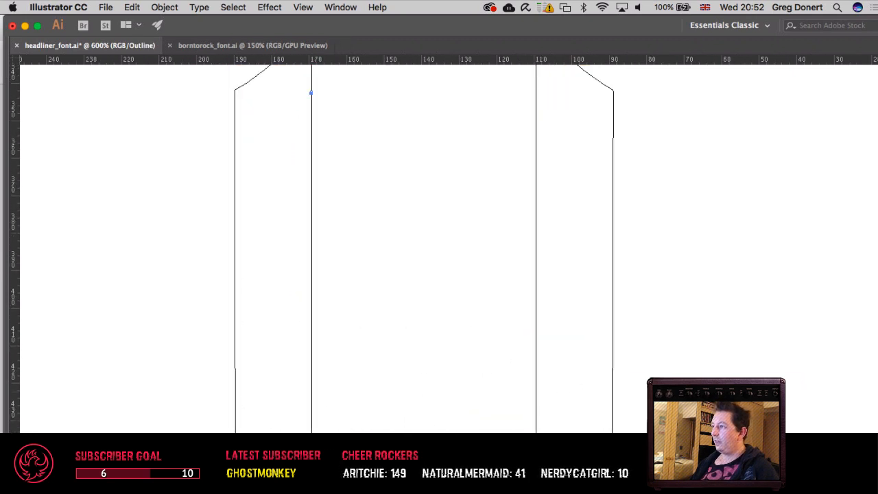
pyautogui.press('super+minus')
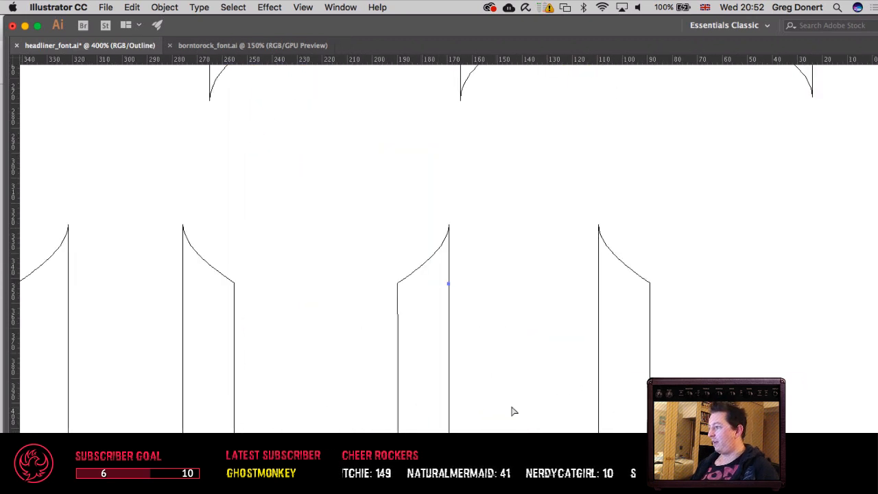
pyautogui.moveTo(513, 412); pyautogui.dragTo(426, 218)
pyautogui.press('Delete')
pyautogui.scroll(-3, 411, 301)
pyautogui.hscroll(2, 412, 301)
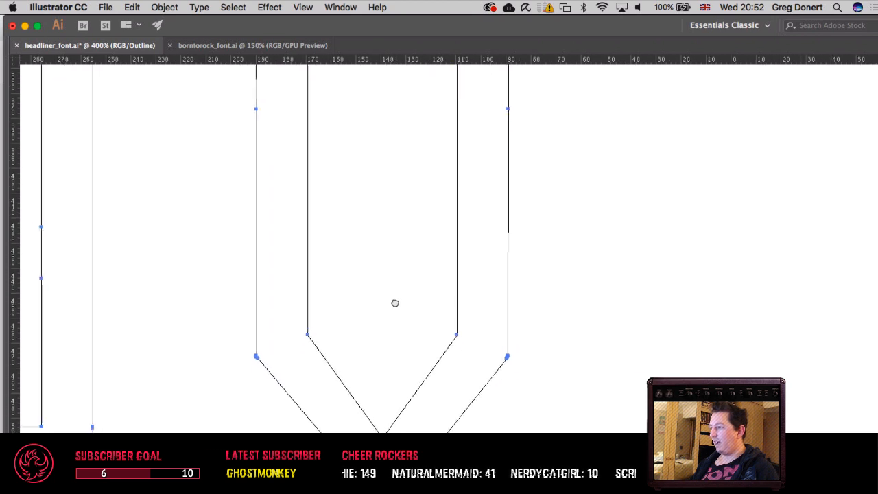
pyautogui.moveTo(302, 338); pyautogui.dragTo(299, 354)
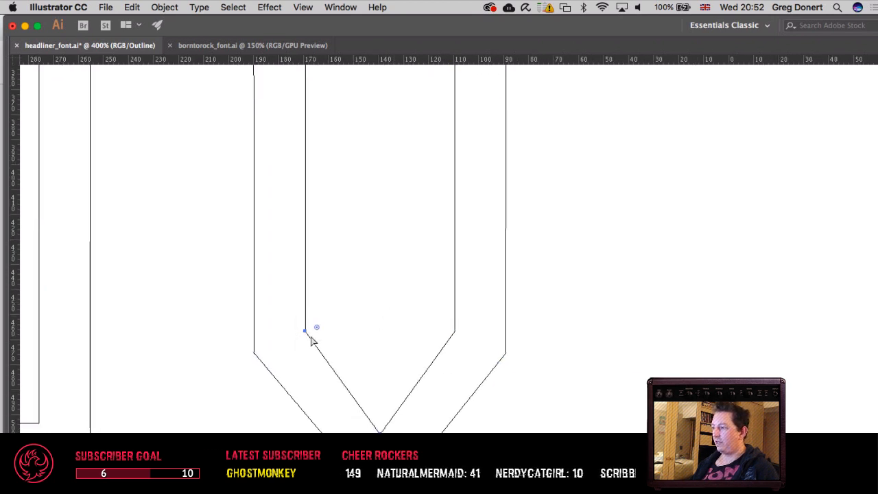
pyautogui.rightClick(312, 336)
pyautogui.click(340, 386)
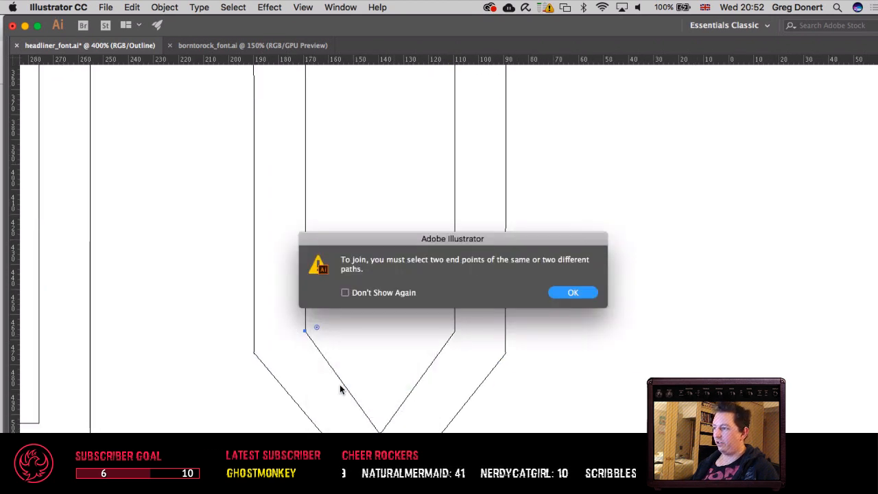
pyautogui.click(552, 294)
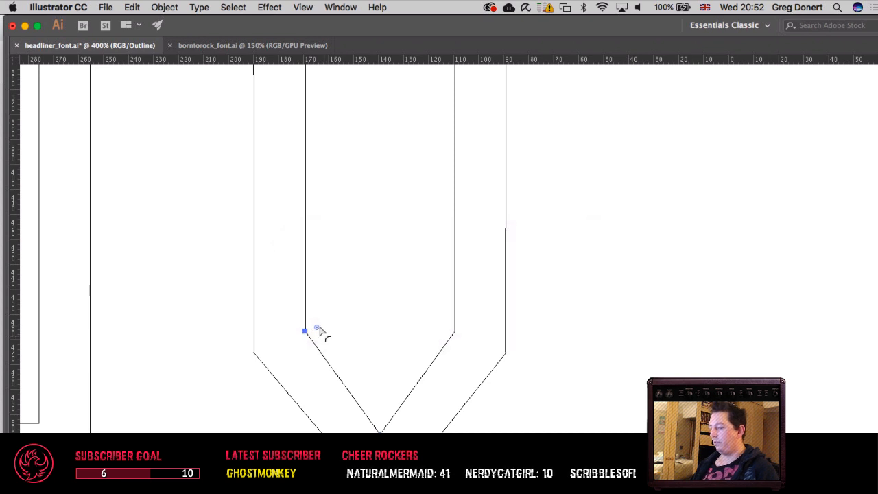
# Step: Join the two open end points at the tip of the V's bottom spike
pyautogui.hotkey('ctrl', 'y')
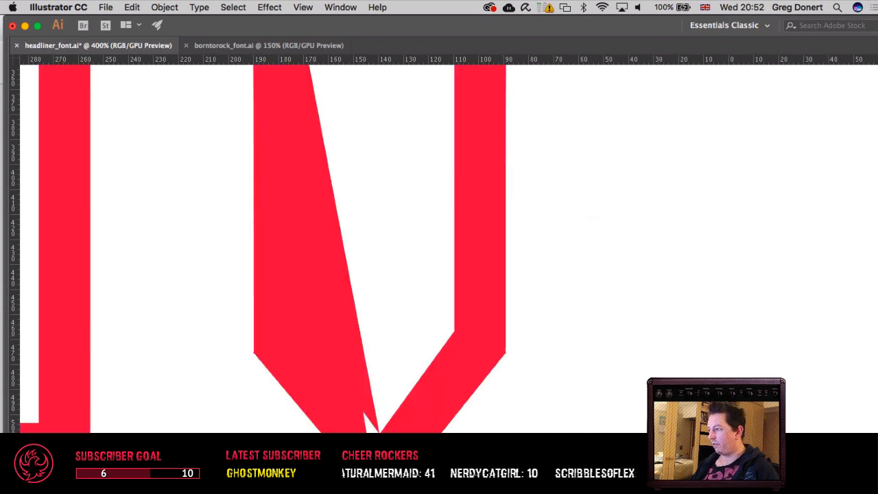
pyautogui.moveTo(380, 465); pyautogui.dragTo(308, 343)
pyautogui.keyDown('super'); pyautogui.click(319, 393); pyautogui.keyUp('super')
pyautogui.keyDown('super'); pyautogui.click(323, 391); pyautogui.keyUp('super')
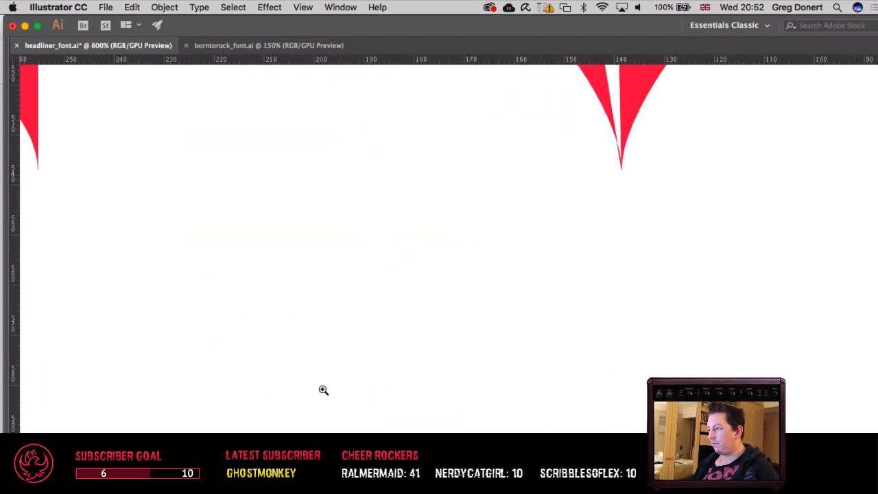
pyautogui.moveTo(443, 332); pyautogui.dragTo(418, 358)
pyautogui.rightClick(405, 358)
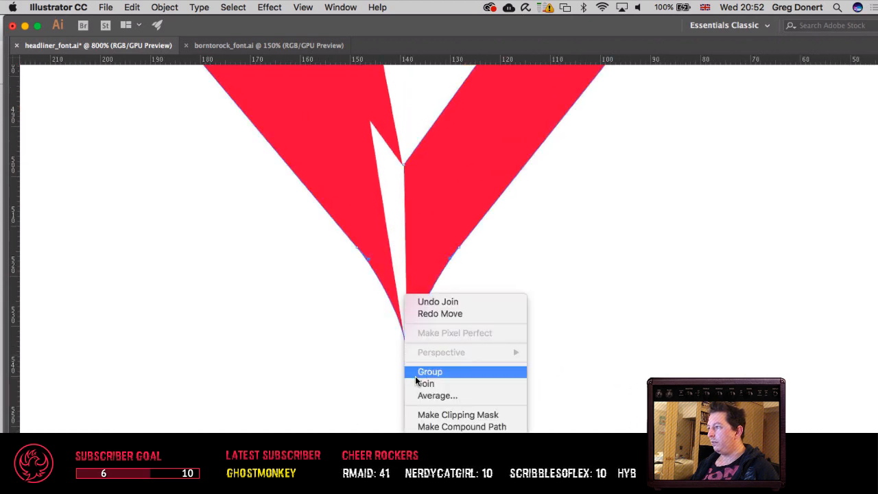
pyautogui.click(393, 201)
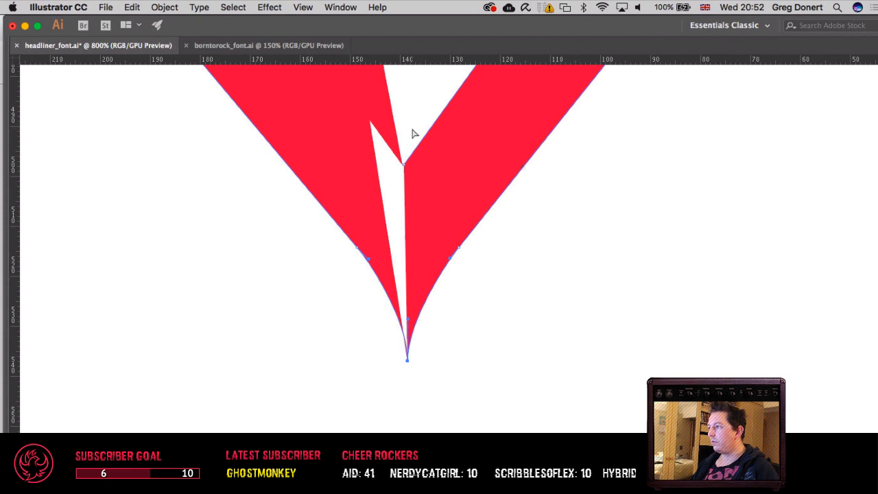
# Step: Join the end points at the inner corner where the V's two lower diagonals meet
pyautogui.moveTo(416, 120); pyautogui.dragTo(392, 198)
pyautogui.rightClick(412, 166)
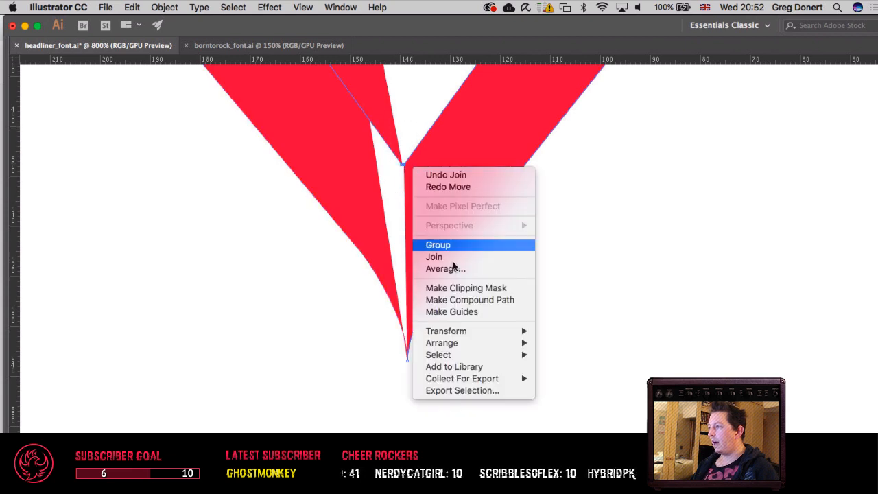
pyautogui.click(448, 258)
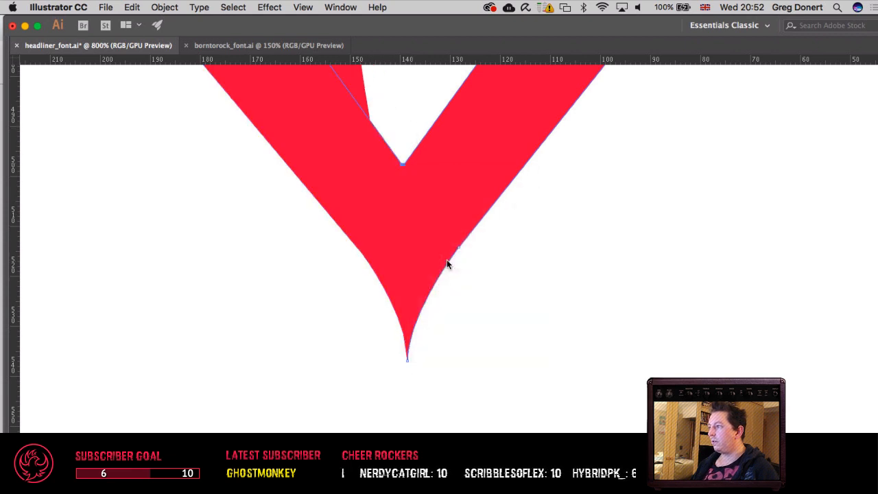
# Step: Test the left stem's inner edge below the serif by pulling its upper point outward, and undo the move
pyautogui.scroll(10, 487, 231)
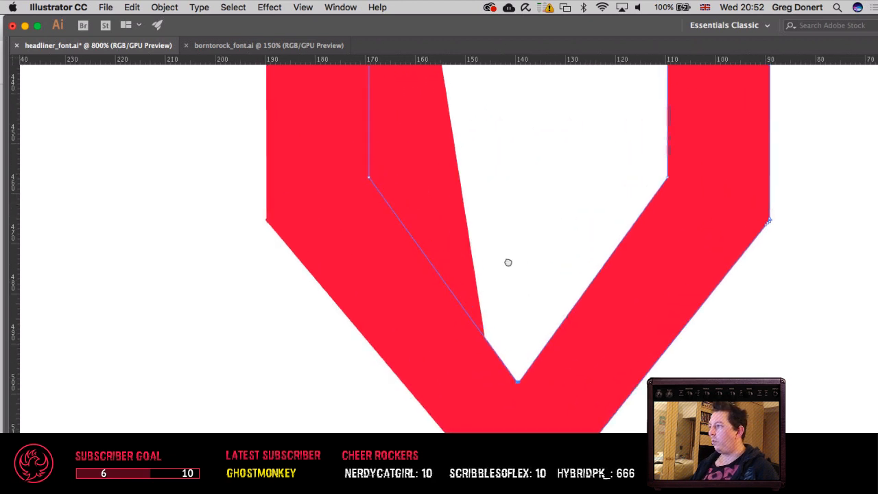
pyautogui.scroll(2, 500, 433)
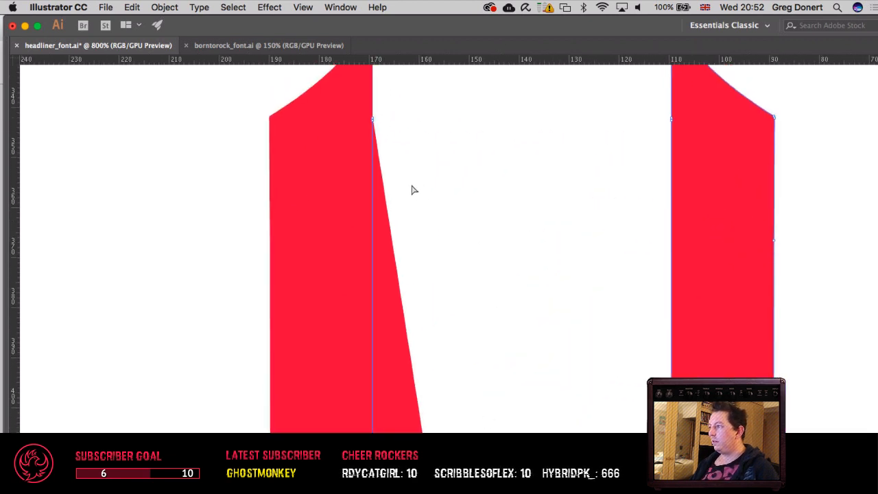
pyautogui.moveTo(373, 121); pyautogui.dragTo(443, 181)
pyautogui.press('super+z')
pyautogui.press('super+z')
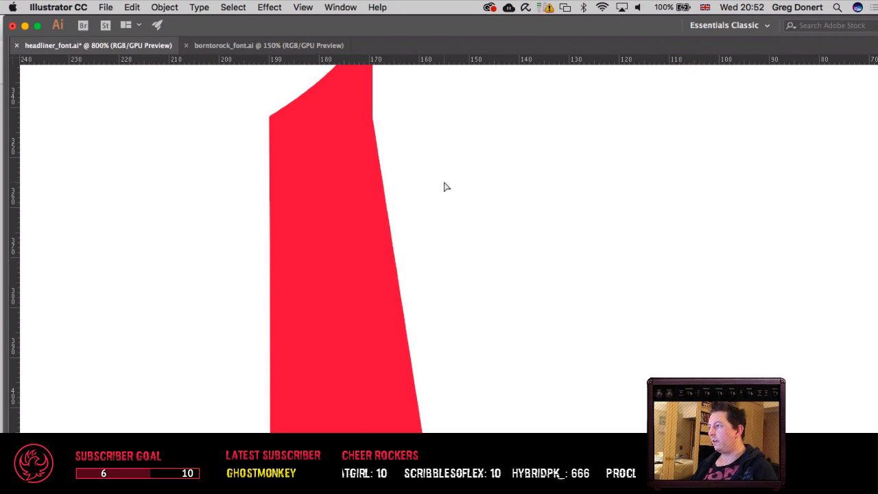
pyautogui.press('super+shift+z')
pyautogui.press('super+shift+z')
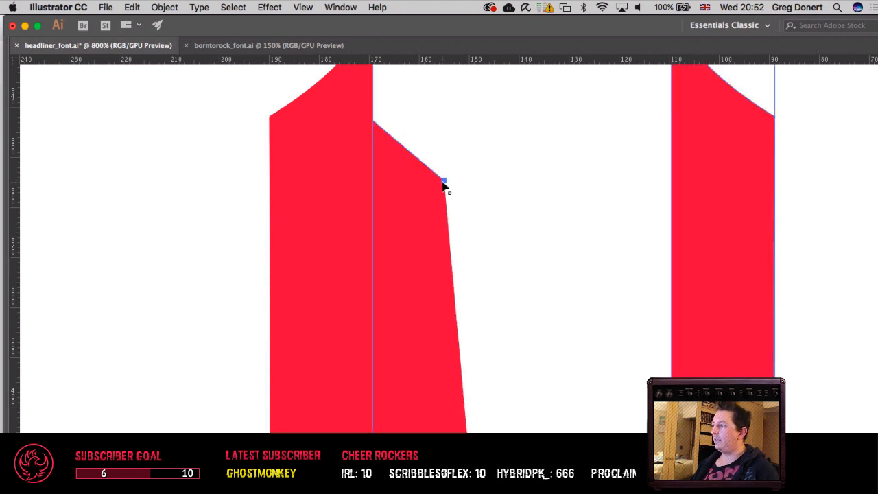
pyautogui.press('super+z')
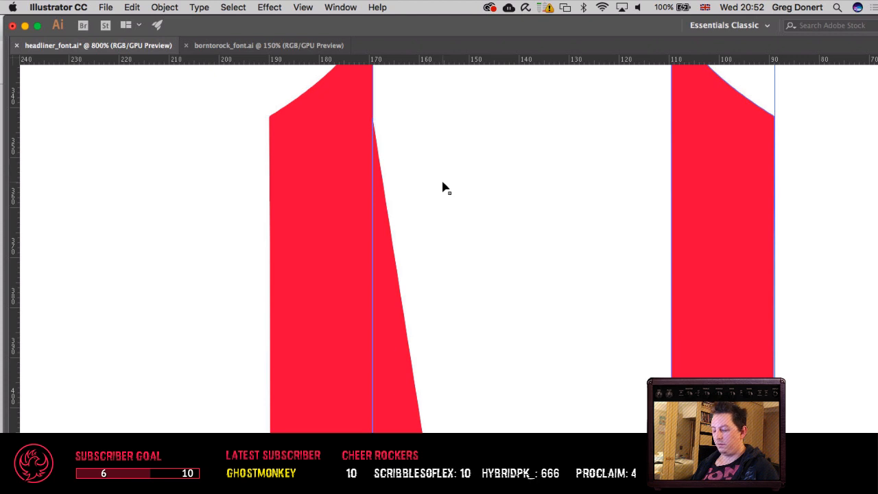
# Step: Try to merge the whole V with Pathfinder Unite, undo it, and try Join on the full selection instead
pyautogui.press('super+minus')
pyautogui.press('super+minus')
pyautogui.press('super+minus')
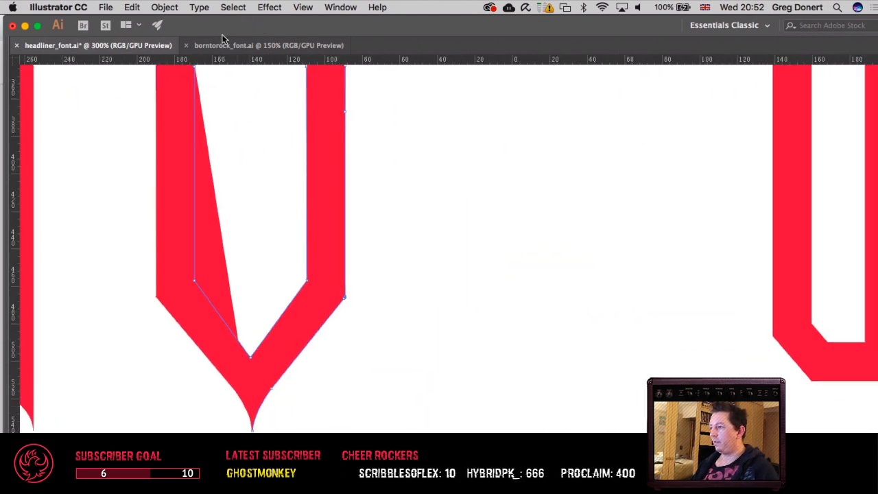
pyautogui.press('v')
pyautogui.press('Tab')
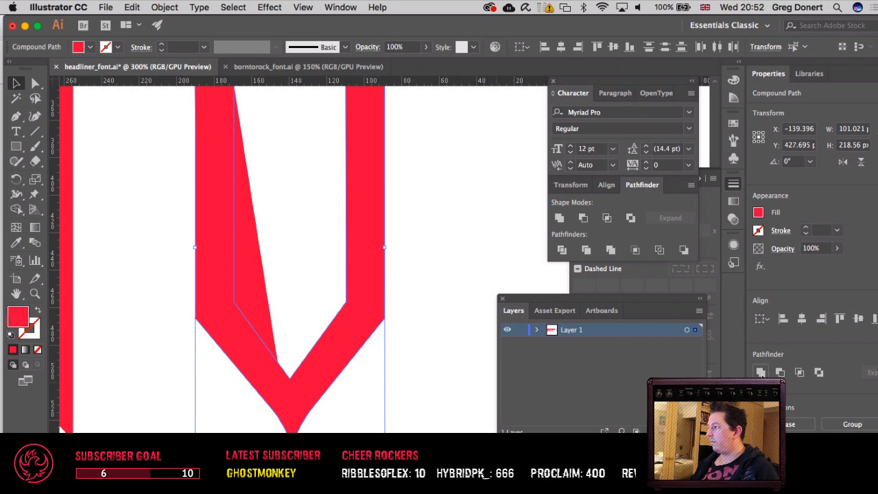
pyautogui.click(760, 372)
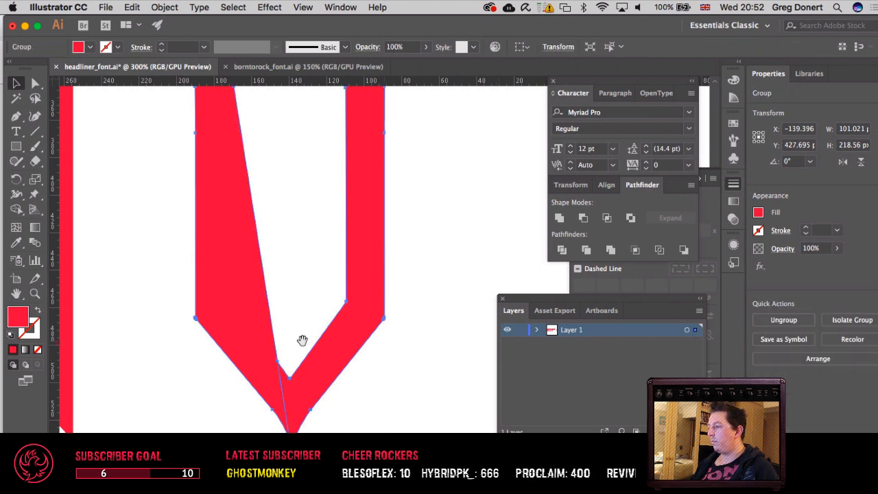
pyautogui.moveTo(316, 217); pyautogui.dragTo(381, 254)
pyautogui.press('super+z')
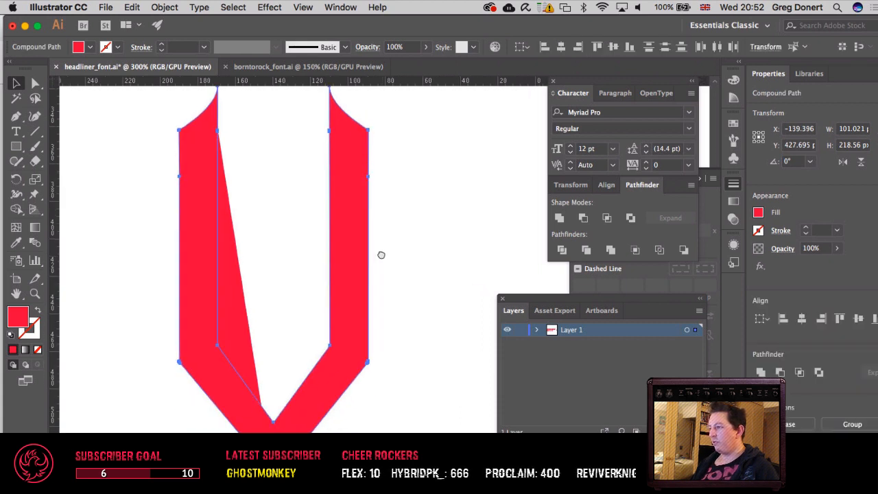
pyautogui.press('super+j')
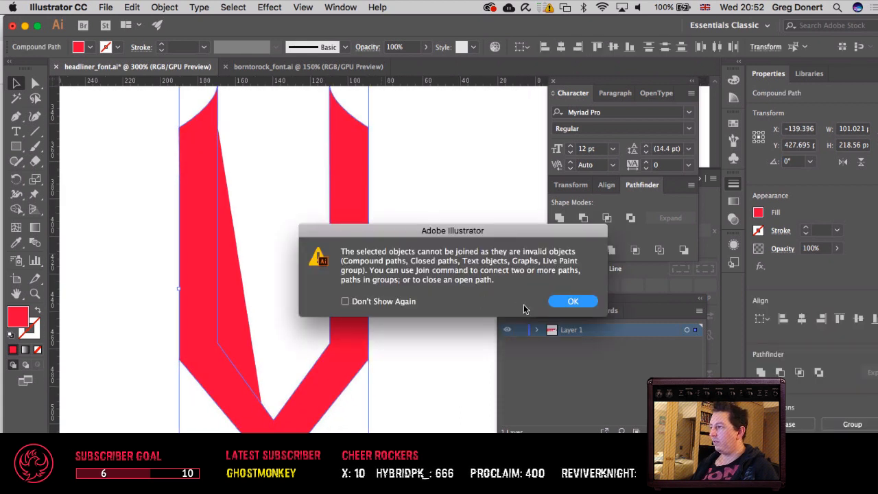
pyautogui.click(581, 303)
# Step: Try to join the anchor point at the left stem's inner bend, and check the V's paths in outline view
pyautogui.press('a')
pyautogui.click(257, 272)
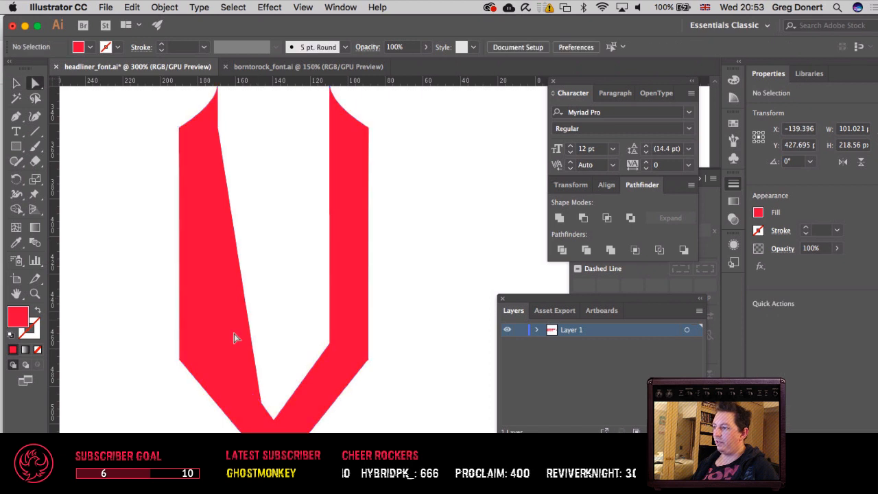
pyautogui.moveTo(205, 348); pyautogui.dragTo(226, 336)
pyautogui.rightClick(215, 349)
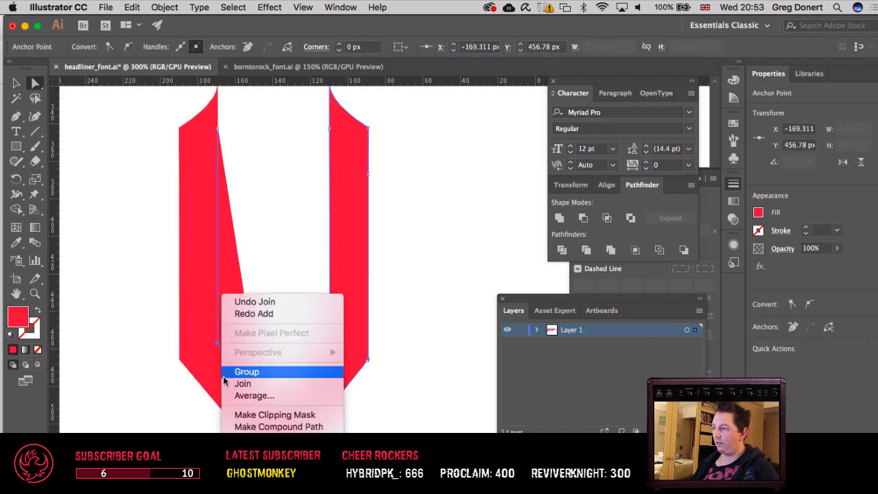
pyautogui.click(242, 385)
pyautogui.press('Return')
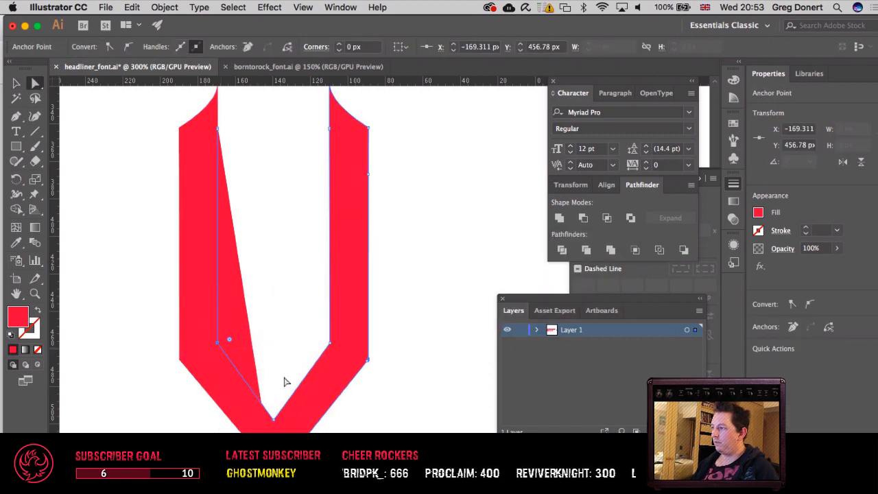
pyautogui.press('super+y')
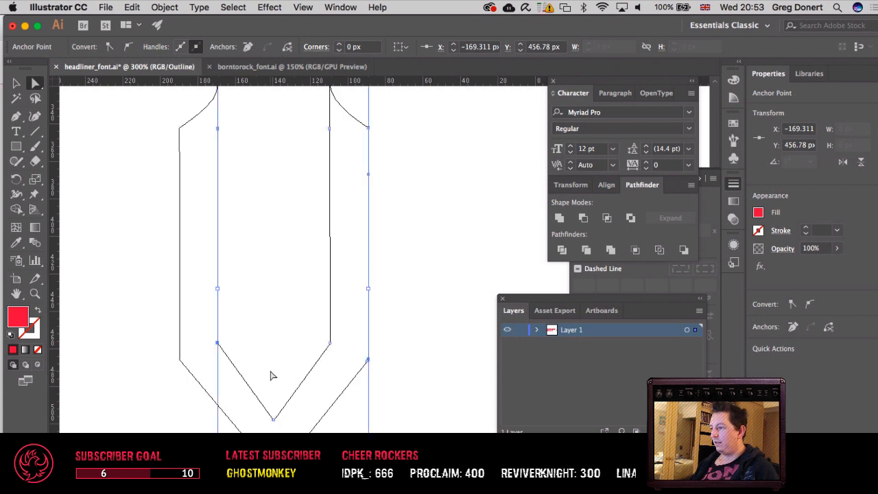
pyautogui.press('super+y')
# Step: Pull the V's inner and right-hand path away from the left stem to test the connection, and undo the move
pyautogui.moveTo(262, 381); pyautogui.dragTo(288, 424)
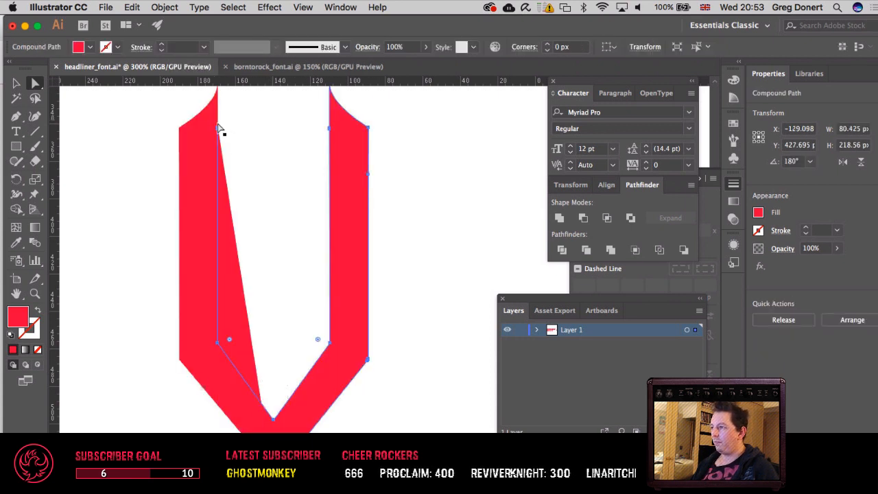
pyautogui.moveTo(225, 130); pyautogui.dragTo(297, 124)
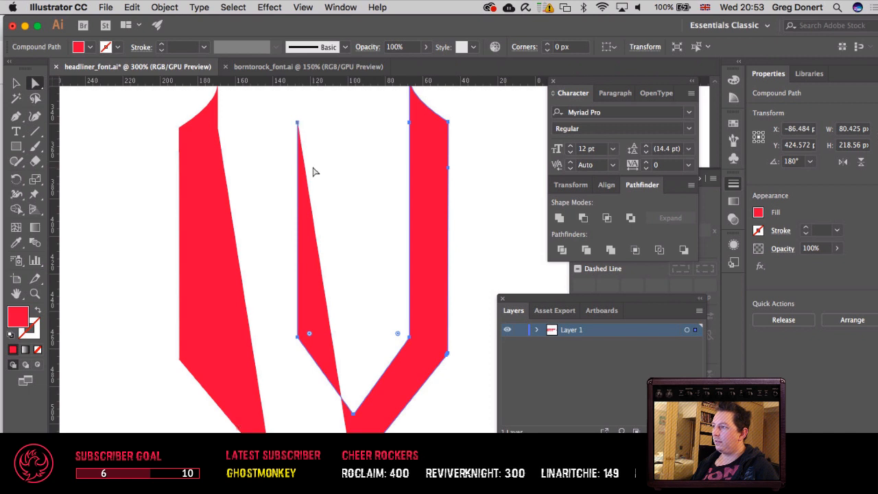
pyautogui.press('super+z')
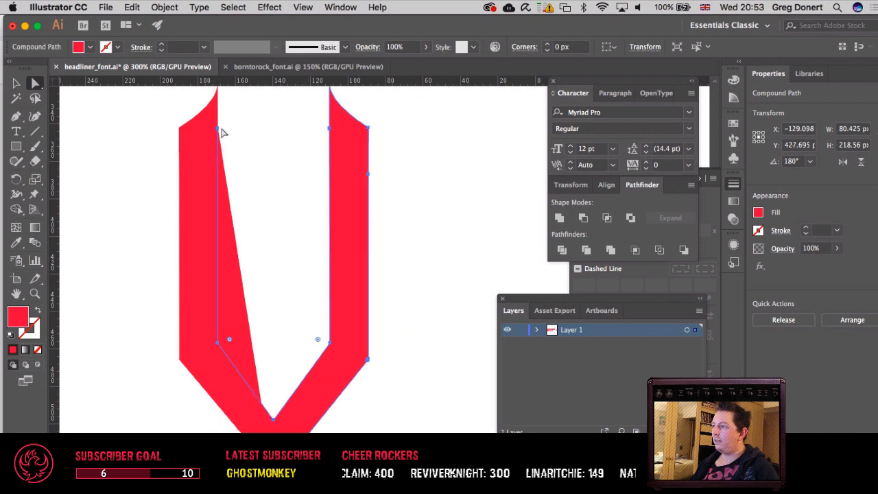
# Step: Join the overlapping end points on the left stem's inner edge just below the top serif
pyautogui.click(219, 130)
pyautogui.rightClick(219, 133)
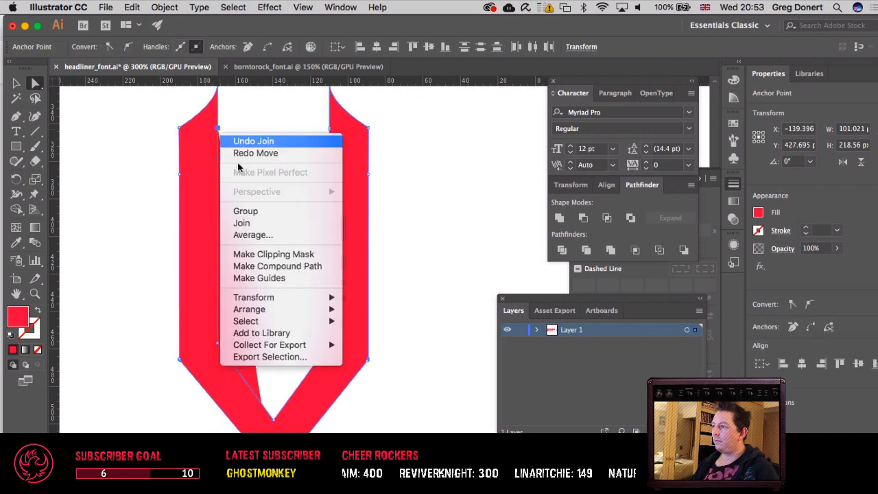
pyautogui.click(248, 223)
pyautogui.click(264, 192)
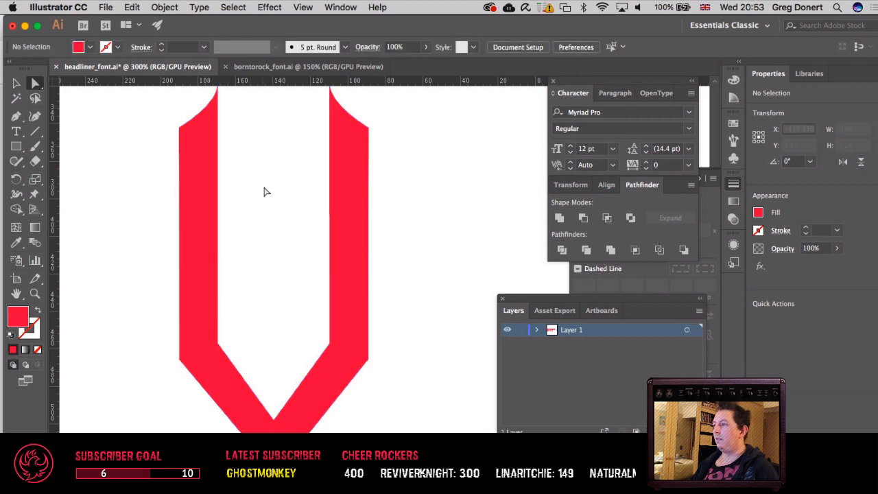
# Step: Hide the panels and nudge the V's inner bottom corner point up to the level of the U's inner base
pyautogui.press('v')
pyautogui.moveTo(264, 188); pyautogui.dragTo(329, 213)
pyautogui.press('super+minus')
pyautogui.press('super+minus')
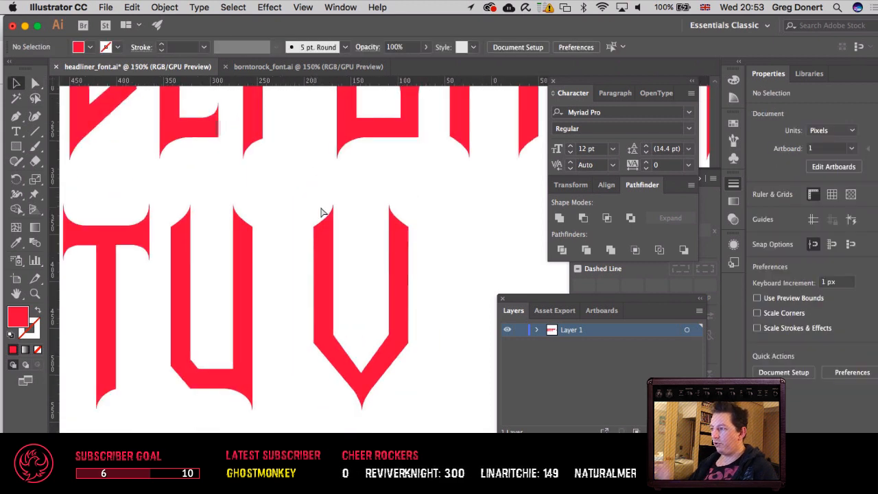
pyautogui.press('Tab')
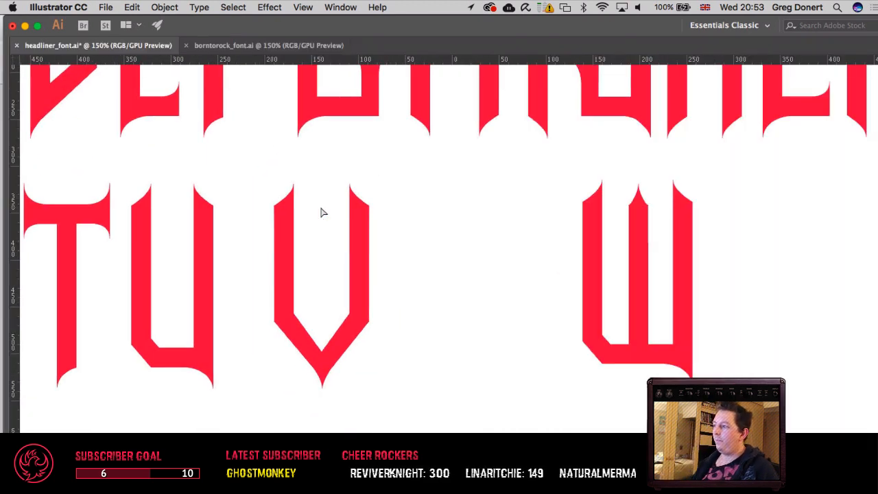
pyautogui.moveTo(334, 362); pyautogui.dragTo(329, 352)
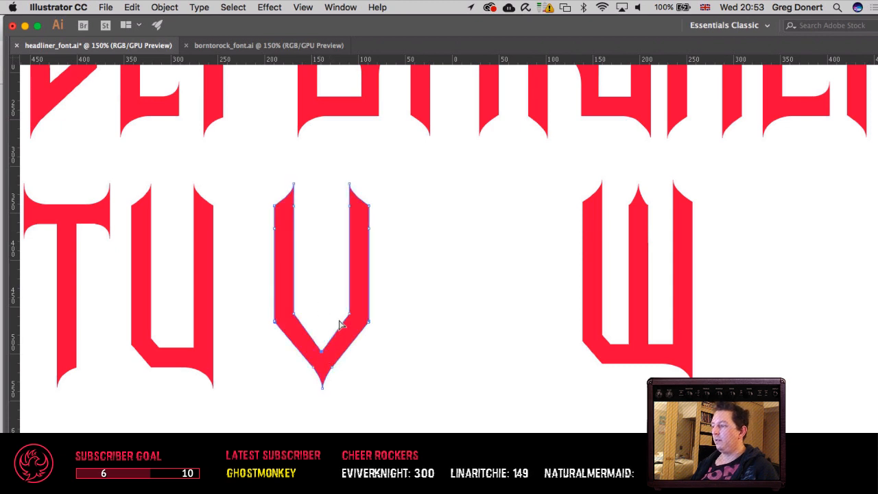
pyautogui.press('Up')
pyautogui.press('Up')
pyautogui.press('Up')
pyautogui.press('Up')
pyautogui.press('Up')
pyautogui.press('Up')
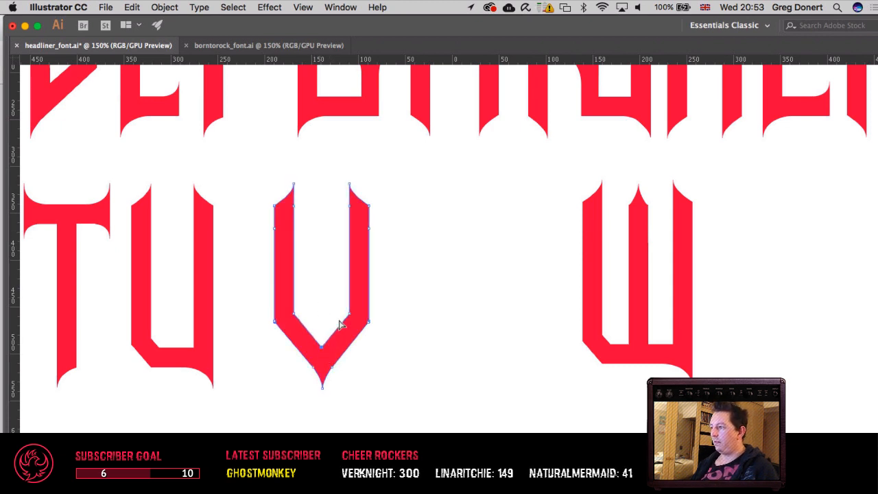
pyautogui.click(442, 287)
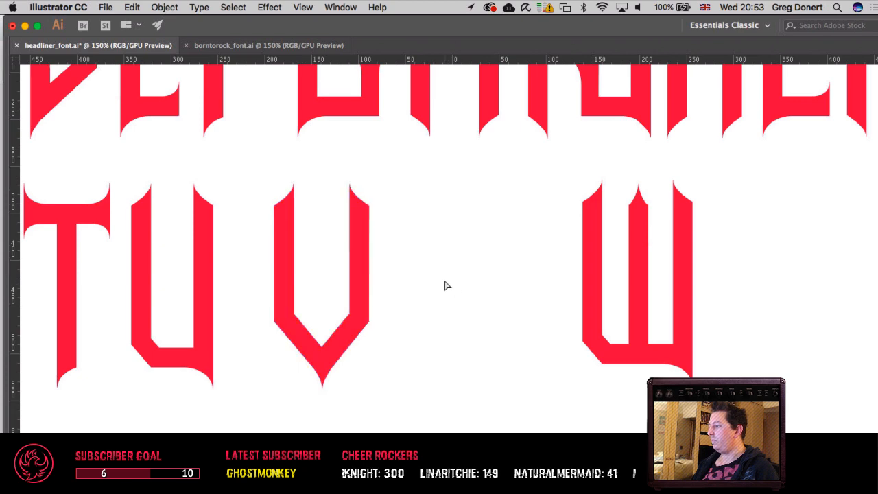
# Step: Move the finished V beside the U, nudging it to match the letter spacing of the second row
pyautogui.press('super+minus')
pyautogui.press('super+minus')
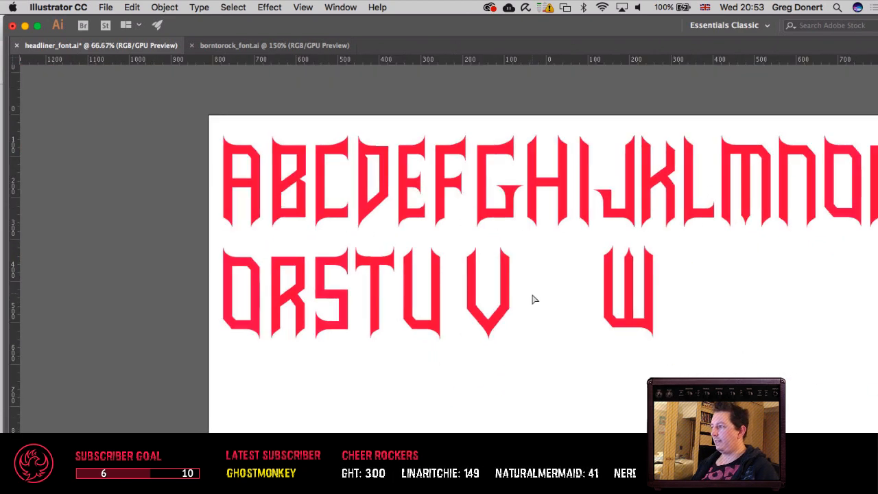
pyautogui.moveTo(535, 299); pyautogui.dragTo(462, 309)
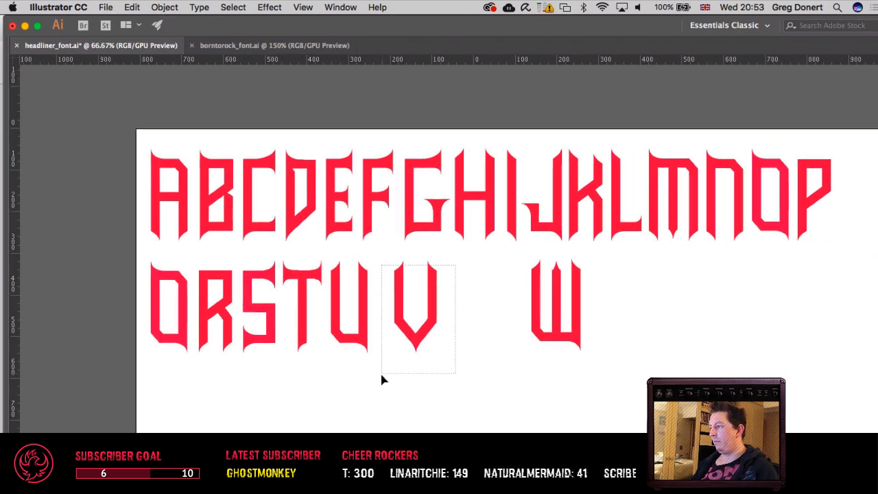
pyautogui.moveTo(382, 380); pyautogui.dragTo(387, 371)
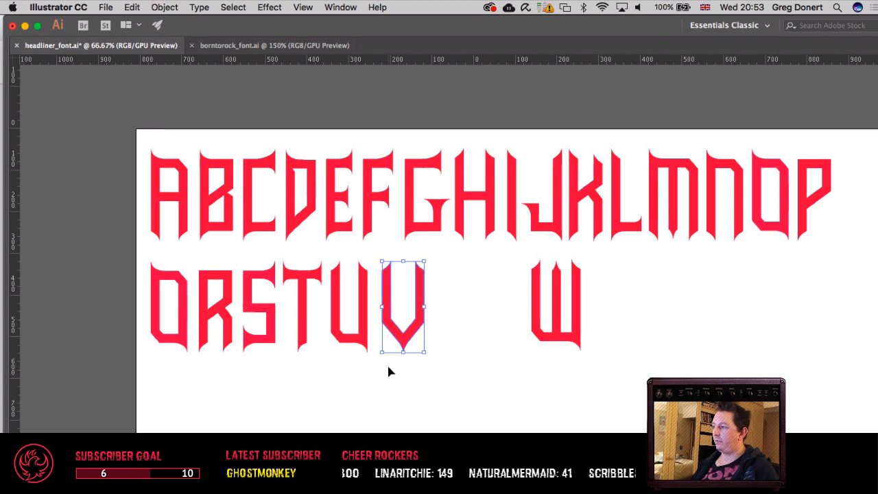
pyautogui.press('Left')
pyautogui.press('Left')
pyautogui.press('Left')
pyautogui.press('Left')
pyautogui.press('Left')
pyautogui.press('Left')
pyautogui.press('Left')
pyautogui.press('Left')
pyautogui.press('Left')
pyautogui.press('Left')
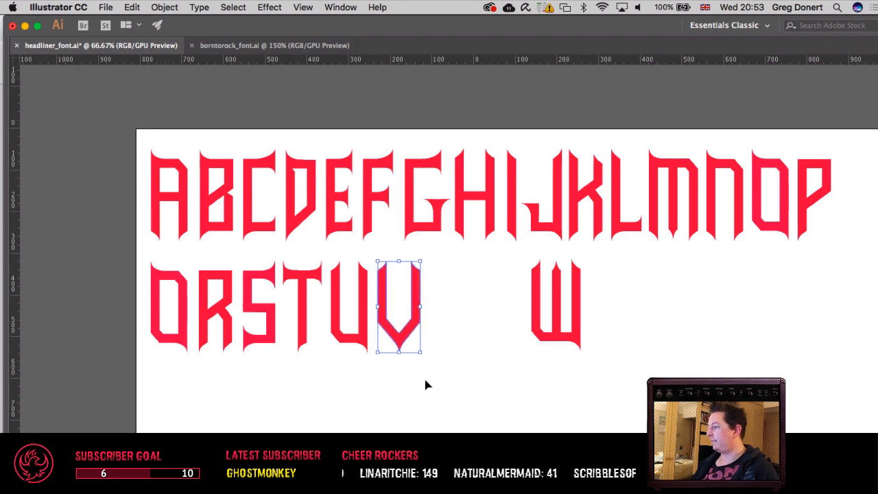
pyautogui.click(471, 408)
pyautogui.moveTo(471, 407); pyautogui.dragTo(370, 421)
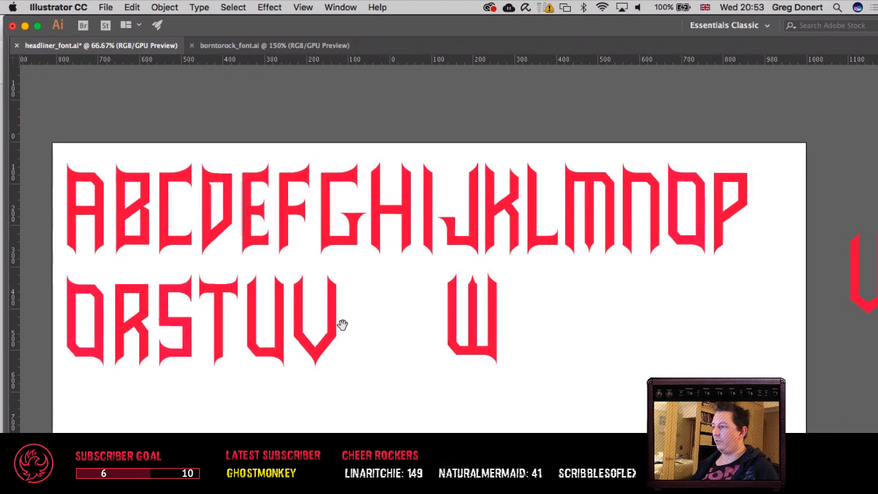
# Step: Fine-tune the V's horizontal position so its gap from the U suits the second row
pyautogui.moveTo(369, 351); pyautogui.dragTo(313, 308)
pyautogui.hotkey('shift', 'Right')
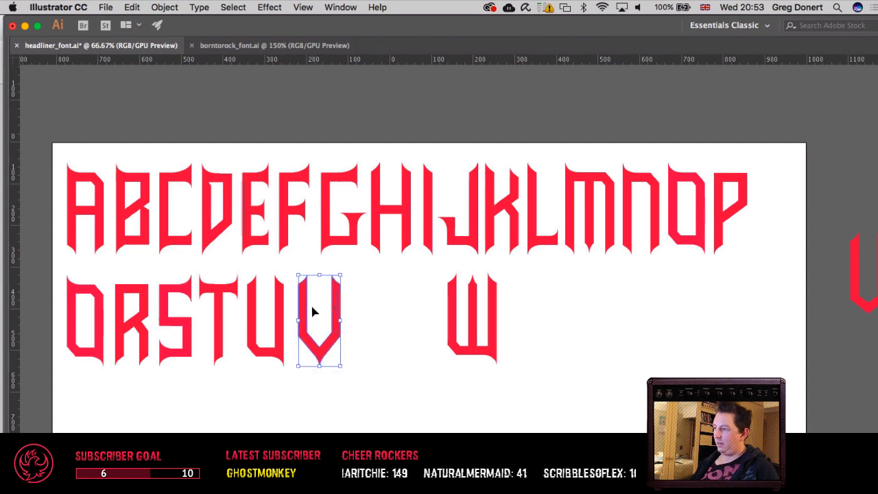
pyautogui.press('Left')
pyautogui.press('Left')
pyautogui.press('Left')
pyautogui.press('Left')
pyautogui.press('Left')
pyautogui.press('space')
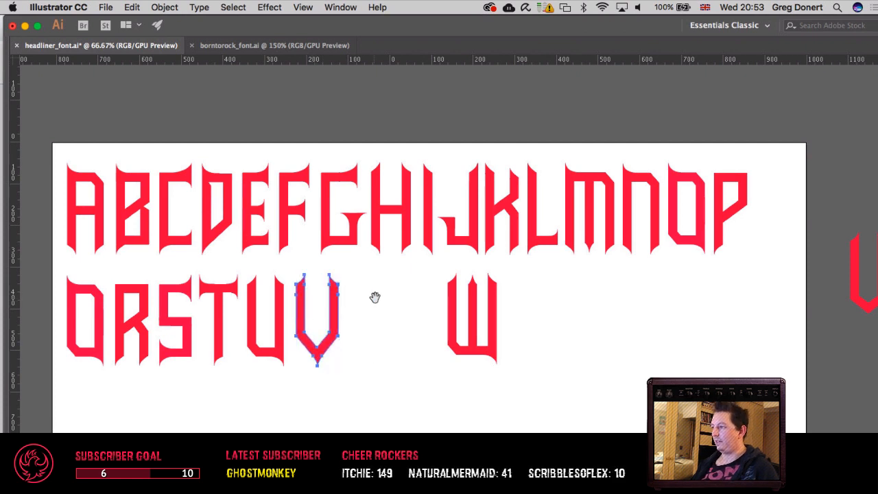
pyautogui.moveTo(375, 296); pyautogui.dragTo(407, 296)
pyautogui.click(408, 296)
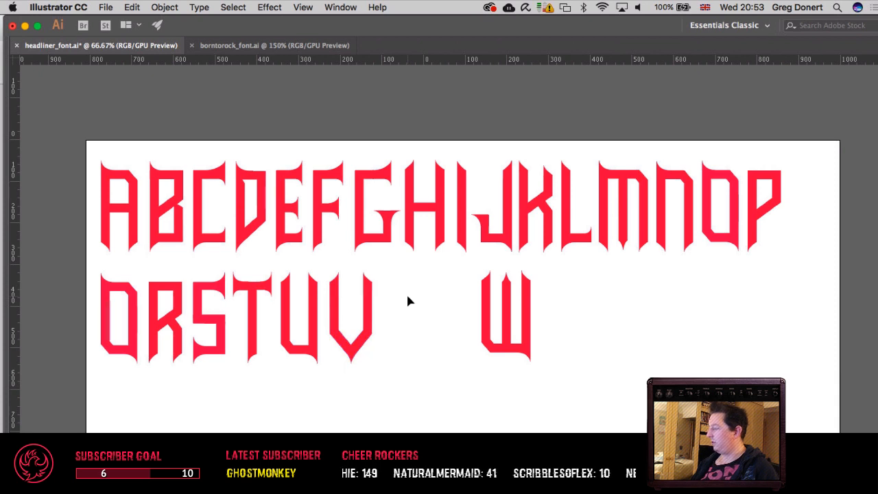
# Step: Select all parts of the W and move them beside the V with matching letter spacing
pyautogui.moveTo(551, 387); pyautogui.dragTo(551, 387)
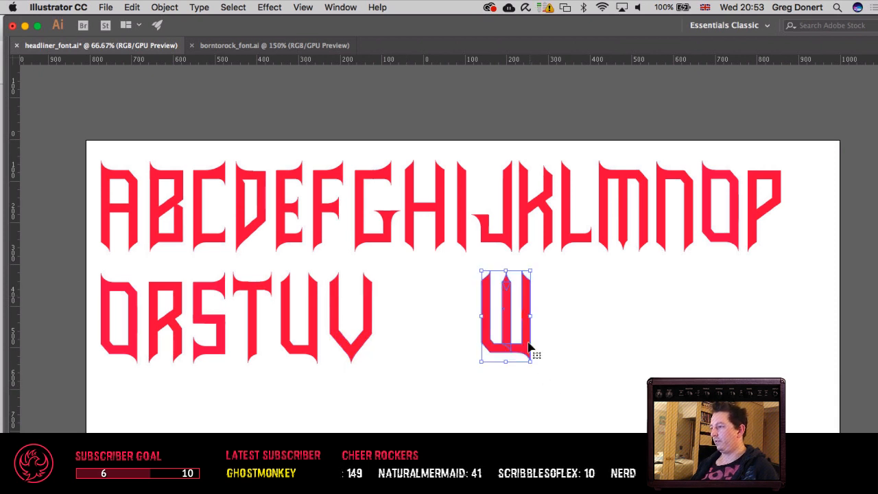
pyautogui.moveTo(529, 354); pyautogui.dragTo(432, 343)
pyautogui.hscroll(2, 494, 398)
pyautogui.hscroll(3, 493, 387)
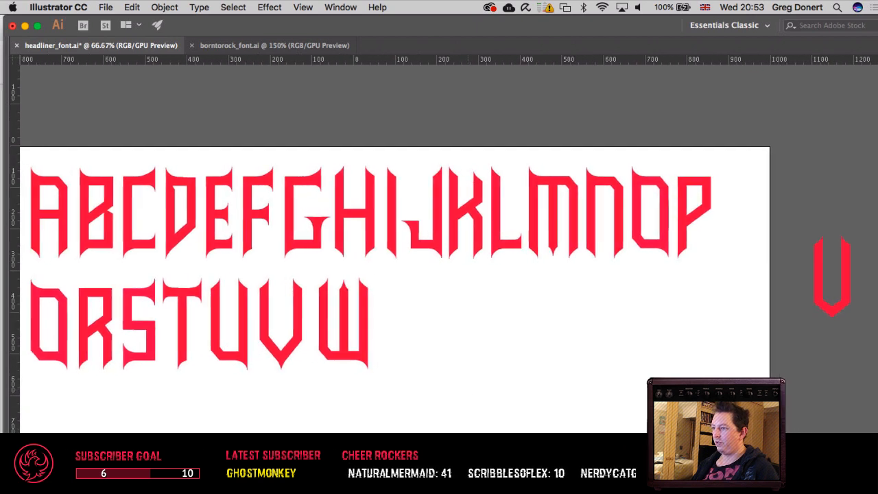
pyautogui.hscroll(-2, 494, 387)
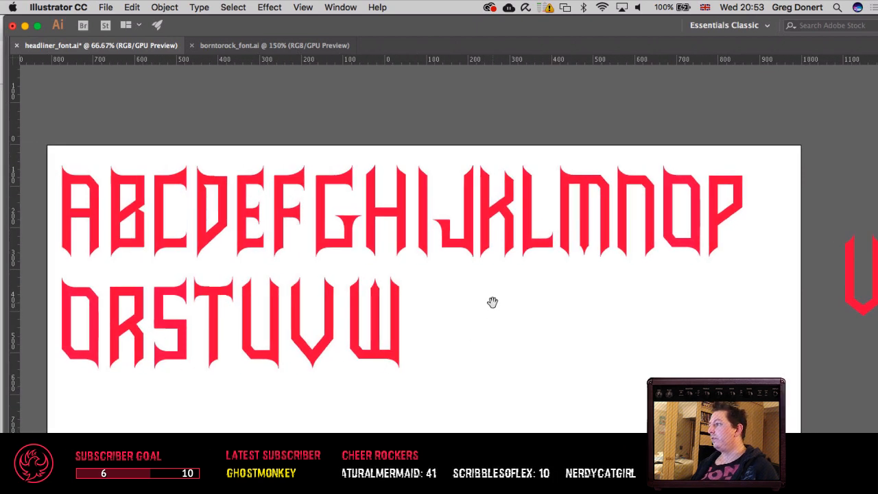
pyautogui.moveTo(493, 303); pyautogui.dragTo(508, 304)
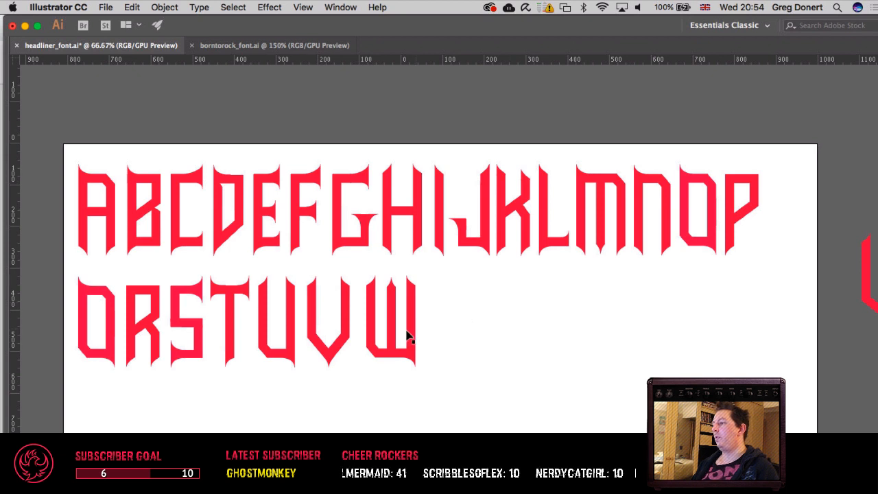
# Step: Move the V past the W and raise its lower points to shorten it into the upper half of an X
pyautogui.moveTo(335, 351); pyautogui.dragTo(483, 355)
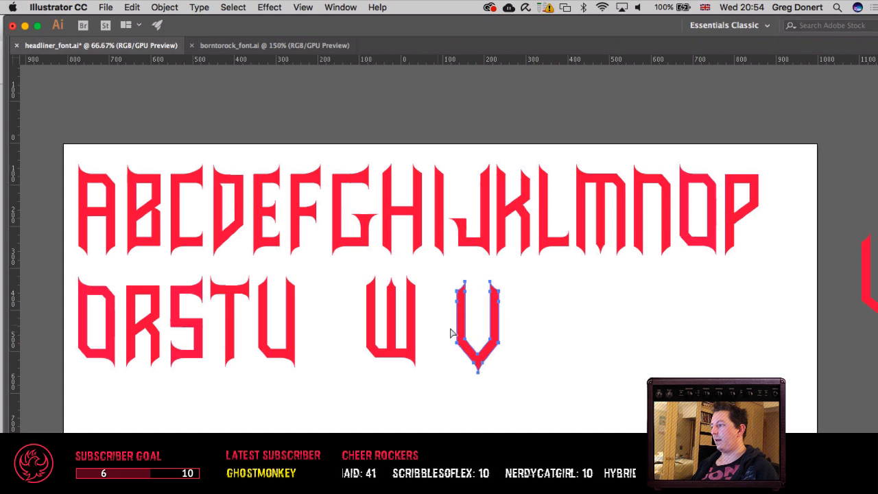
pyautogui.hotkey('shift', 'Up')
pyautogui.hotkey('shift', 'Up')
pyautogui.hotkey('shift', 'Up')
pyautogui.hotkey('shift', 'Up')
pyautogui.hotkey('shift', 'Up')
pyautogui.hotkey('shift', 'Up')
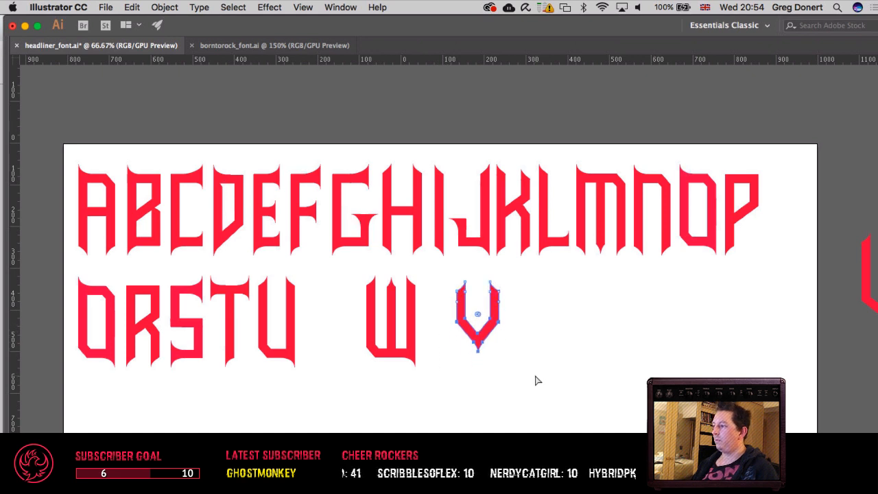
pyautogui.rightClick(537, 380)
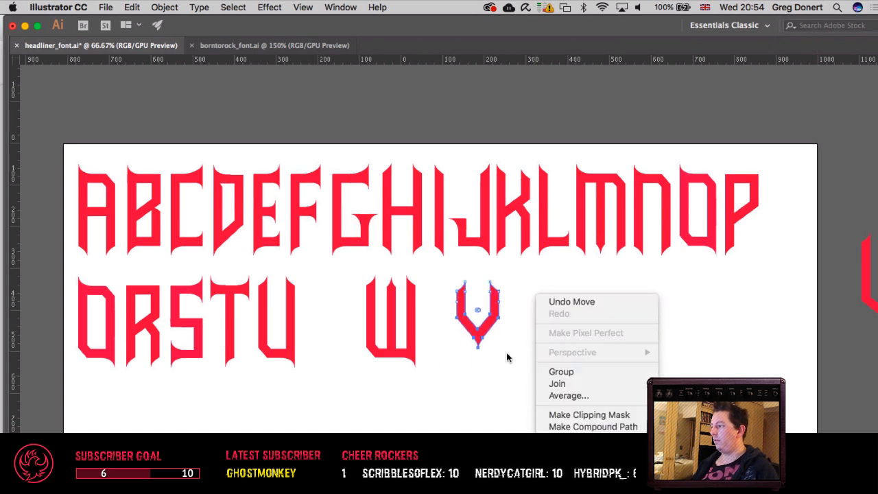
pyautogui.click(510, 356)
pyautogui.click(509, 357)
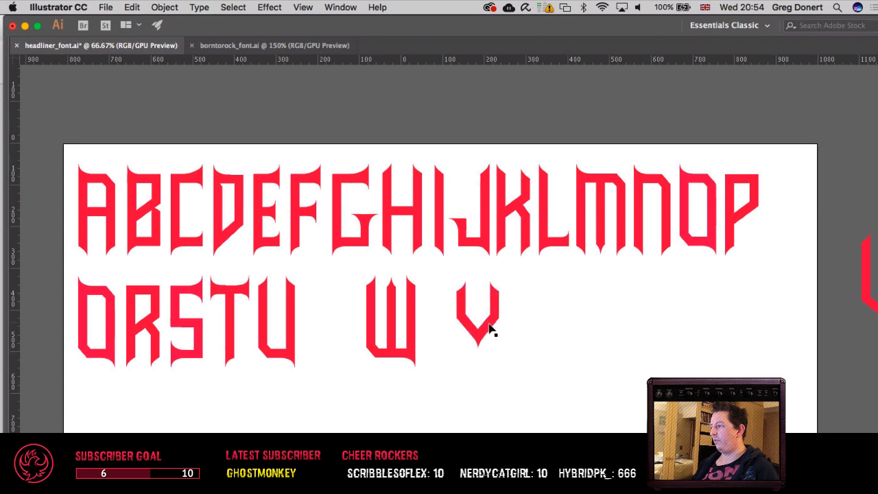
# Step: Make a duplicate of the shortened V in place and rotate it 90°
pyautogui.moveTo(493, 335); pyautogui.dragTo(487, 387)
pyautogui.press('super+z')
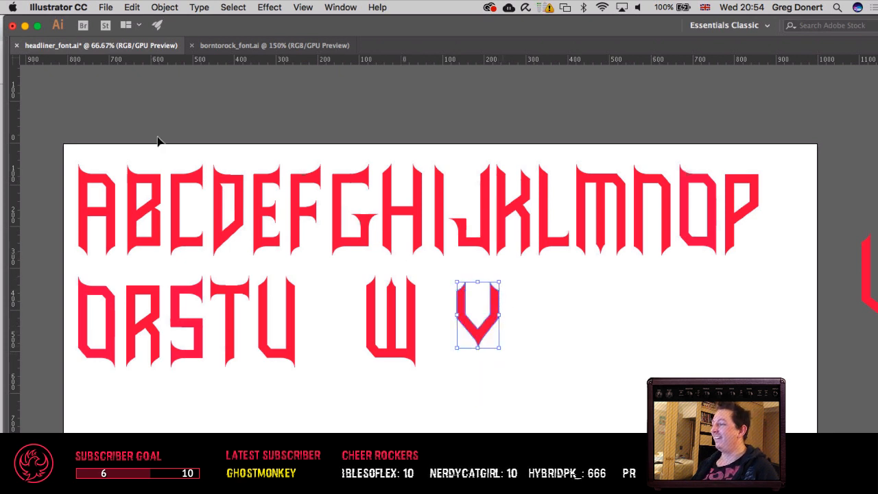
pyautogui.click(165, 7)
pyautogui.moveTo(180, 22)
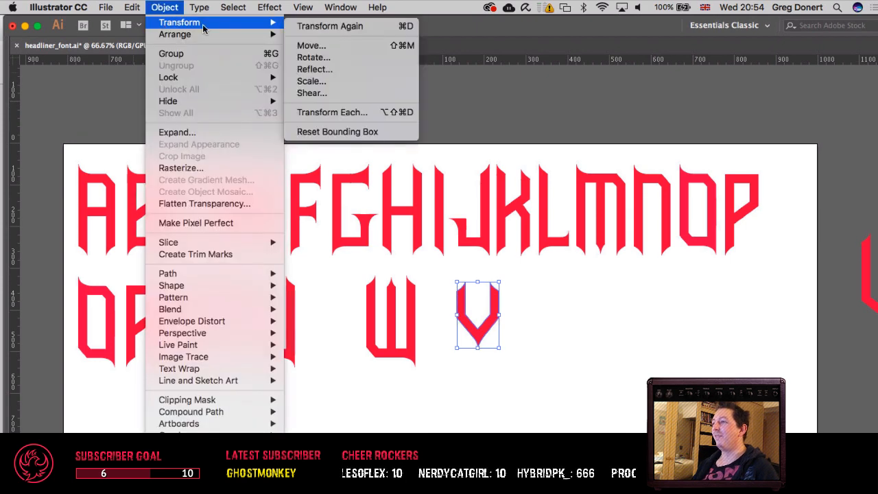
pyautogui.click(314, 57)
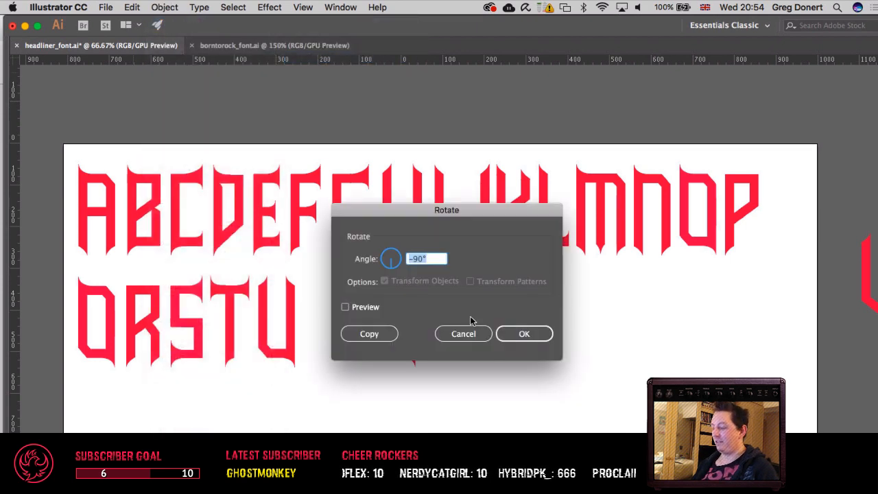
pyautogui.write('9')
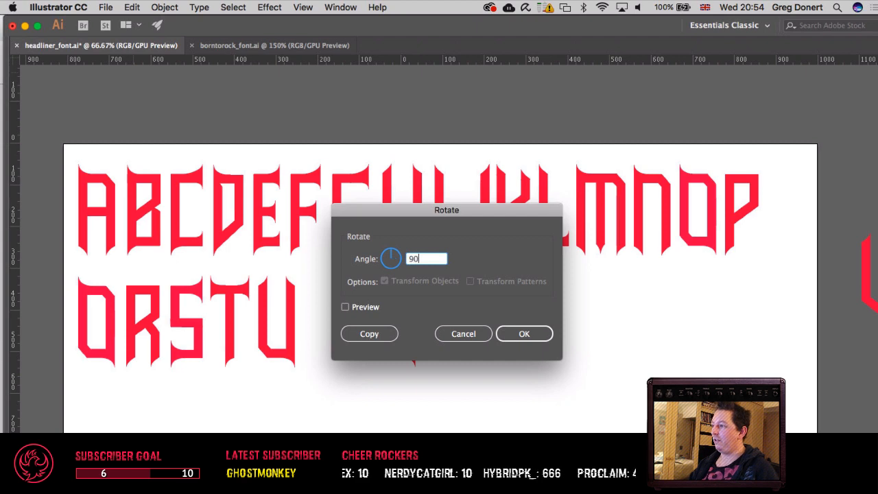
pyautogui.press('Return')
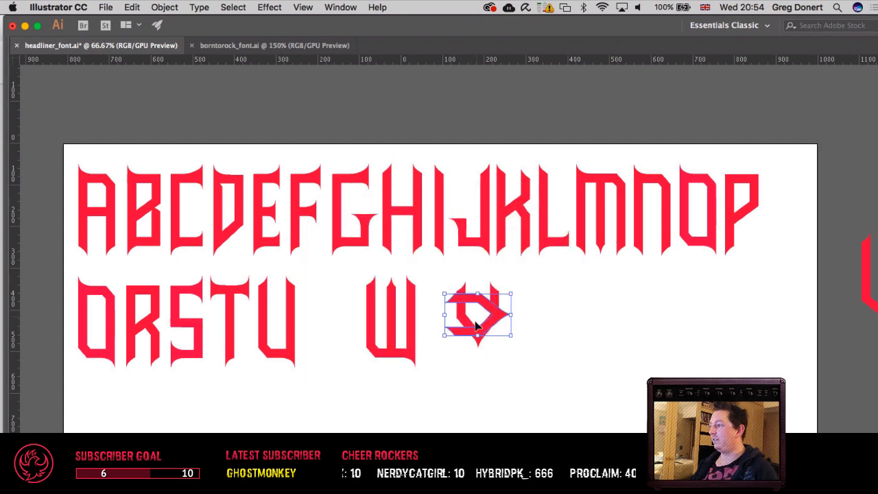
# Step: Start another rotation of the duplicate with an angle of -90° and preview it beside the letters
pyautogui.click(164, 9)
pyautogui.moveTo(173, 22)
pyautogui.click(313, 58)
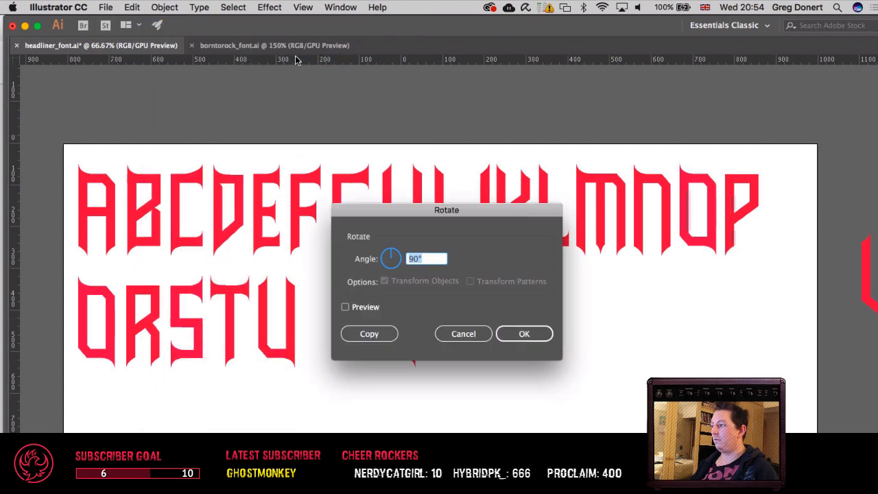
pyautogui.write('-90')
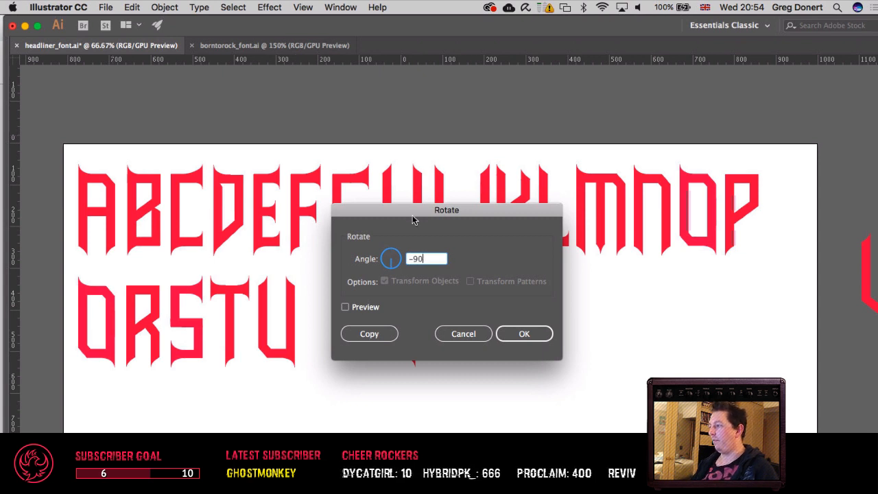
pyautogui.moveTo(413, 219); pyautogui.dragTo(166, 220)
pyautogui.click(127, 307)
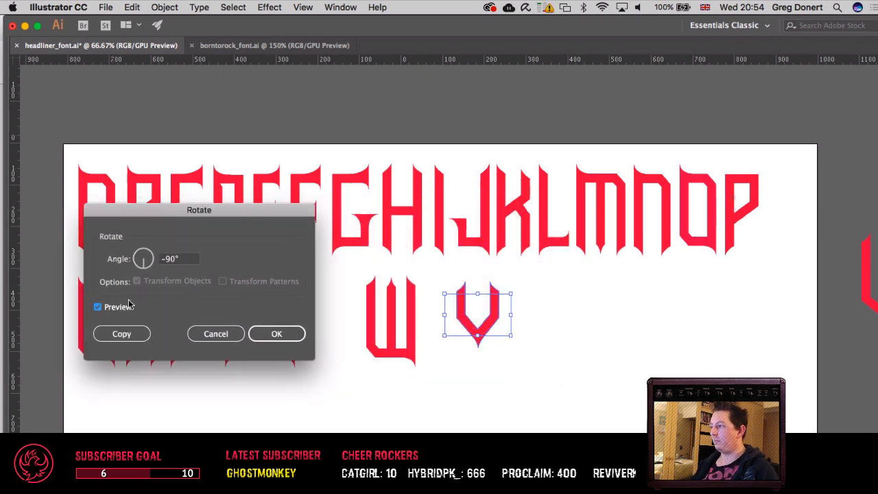
# Step: Try rotation angles of -180° and -90° on the duplicate in the preview
pyautogui.click(168, 261)
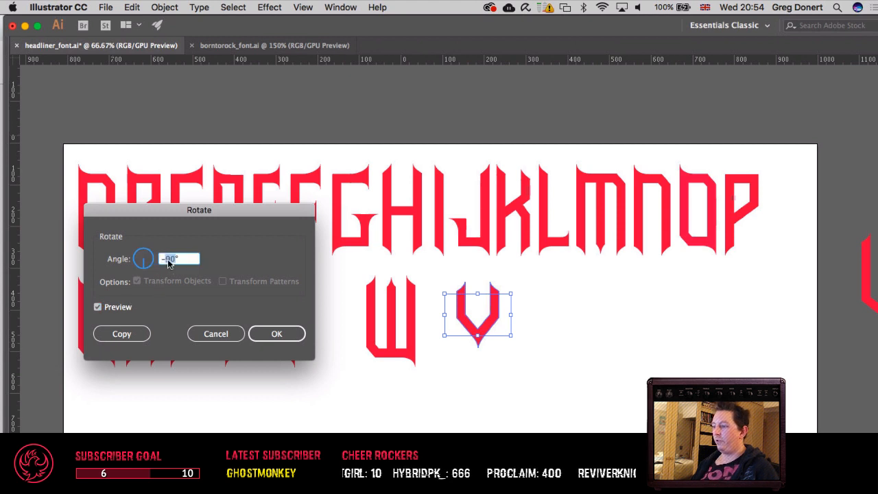
pyautogui.write('-18')
pyautogui.press('Tab')
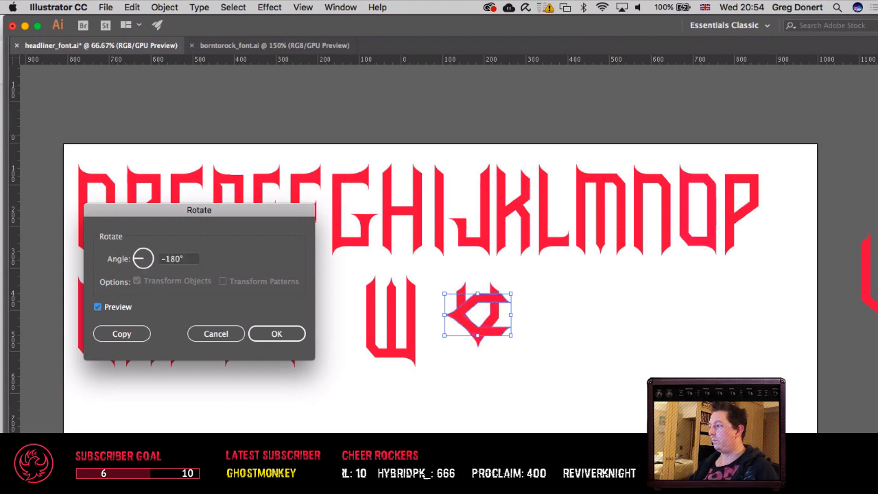
pyautogui.click(168, 258)
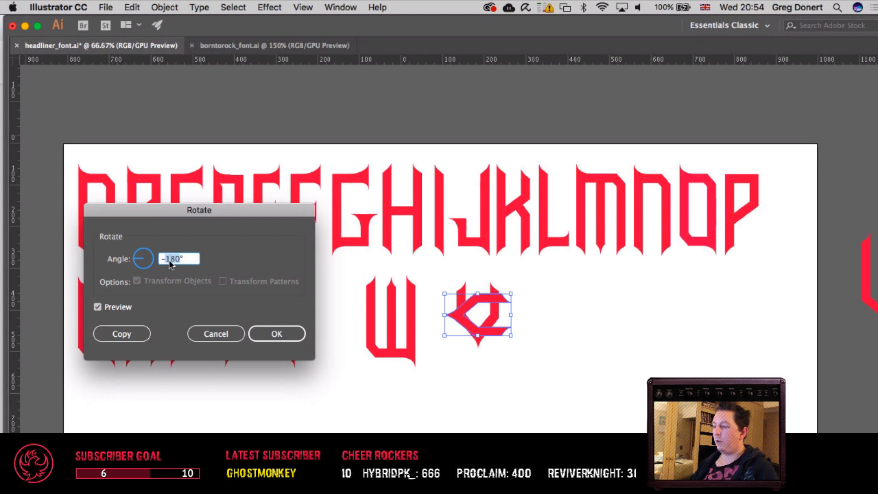
pyautogui.write('-90')
pyautogui.press('Tab')
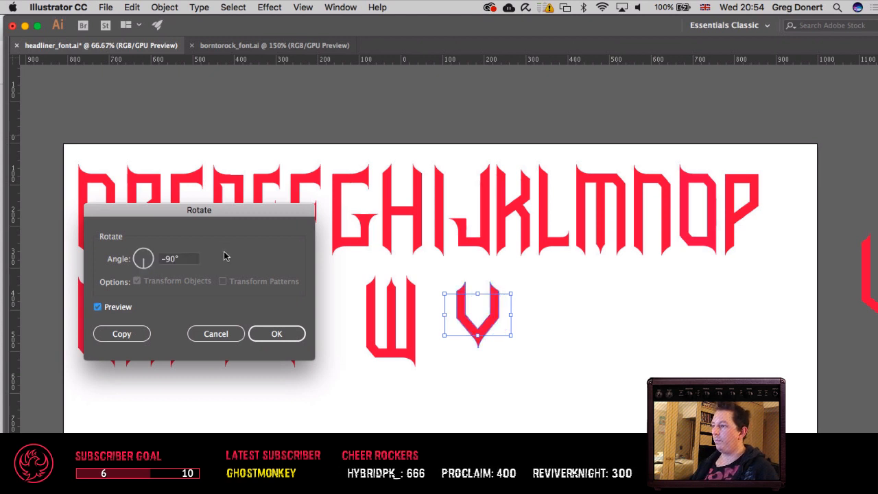
# Step: Rotate the duplicate by a further 90° so its point faces upward
pyautogui.click(166, 261)
pyautogui.write('90')
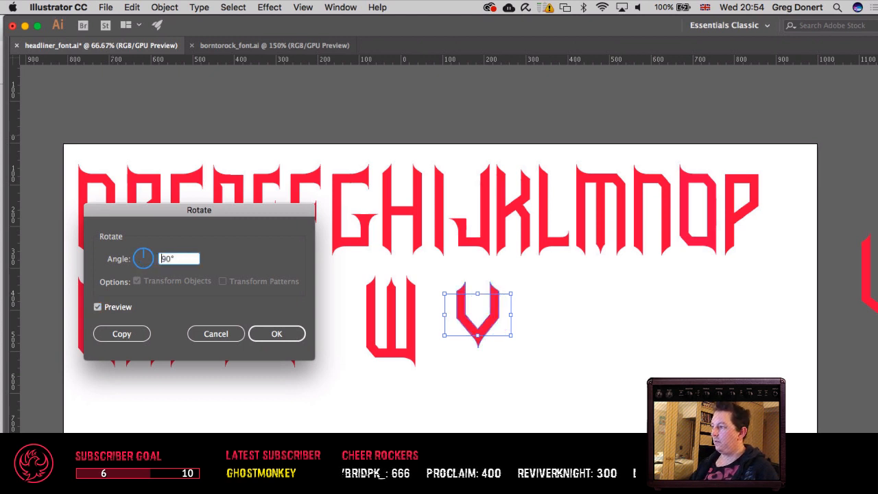
pyautogui.press('Tab')
pyautogui.press('Return')
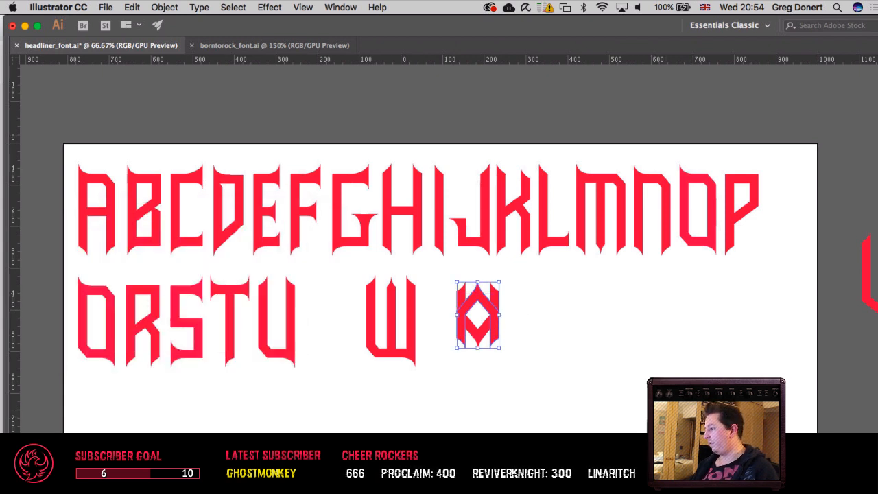
# Step: Move the inverted V straight down until its point overlaps the upright V's point, forming an X
pyautogui.moveTo(488, 304); pyautogui.dragTo(487, 352)
pyautogui.press('v')
pyautogui.hotkey('shift', 'Down')
pyautogui.hotkey('shift', 'Down')
pyautogui.hotkey('shift', 'Down')
pyautogui.hotkey('shift', 'Down')
pyautogui.hotkey('shift', 'Down')
pyautogui.hotkey('shift', 'Down')
pyautogui.hotkey('shift', 'Down')
pyautogui.hotkey('shift', 'Down')
pyautogui.hotkey('shift', 'Down')
pyautogui.hotkey('shift', 'Down')
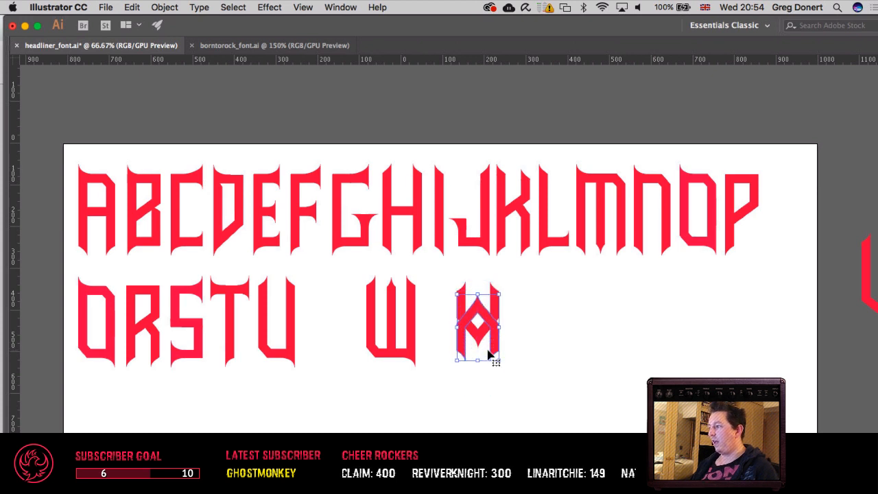
pyautogui.hotkey('shift', 'Down')
pyautogui.press('Down')
pyautogui.press('Down')
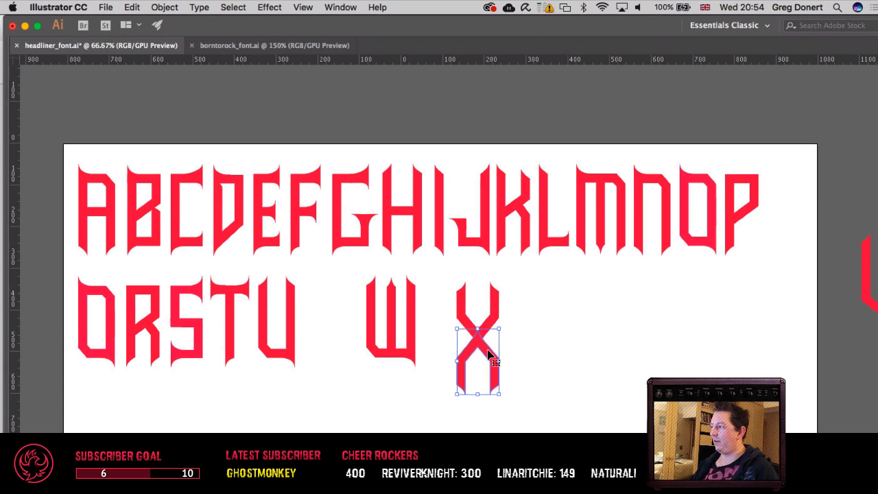
pyautogui.click(582, 329)
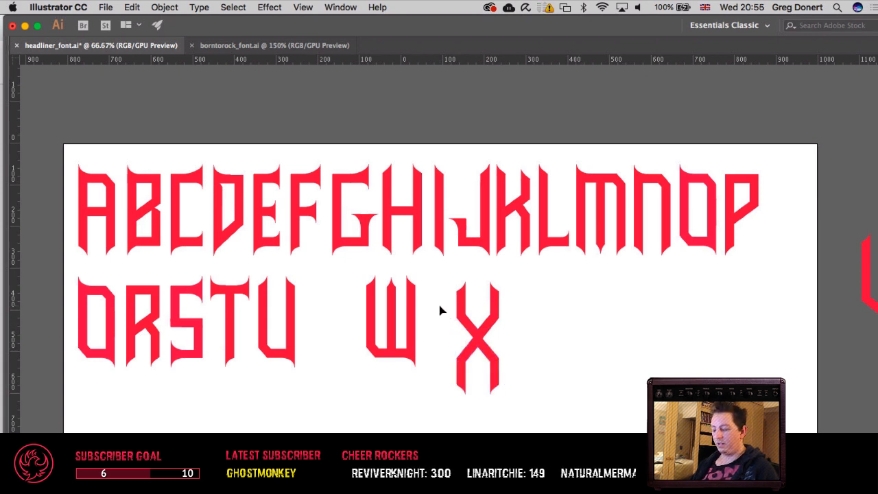
# Step: Show the guides and shift both halves of the X vertically to align its top with the second row's upper guide
pyautogui.press('super+semicolon')
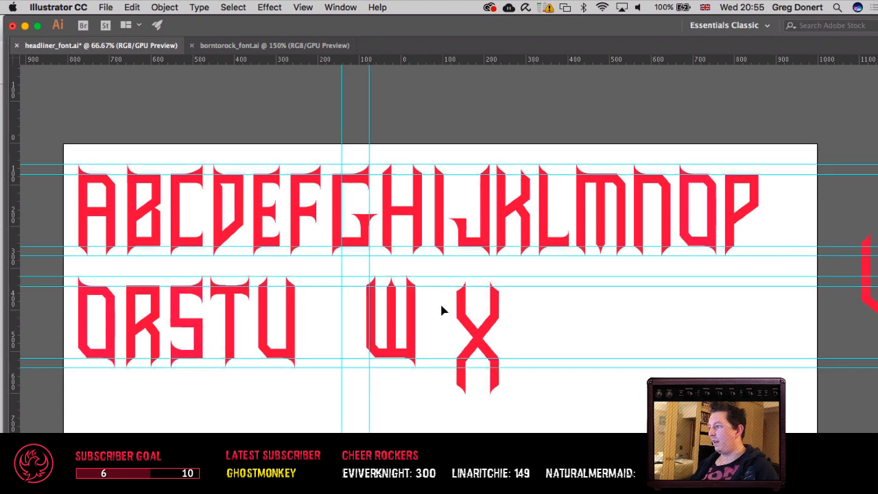
pyautogui.moveTo(442, 278); pyautogui.dragTo(550, 406)
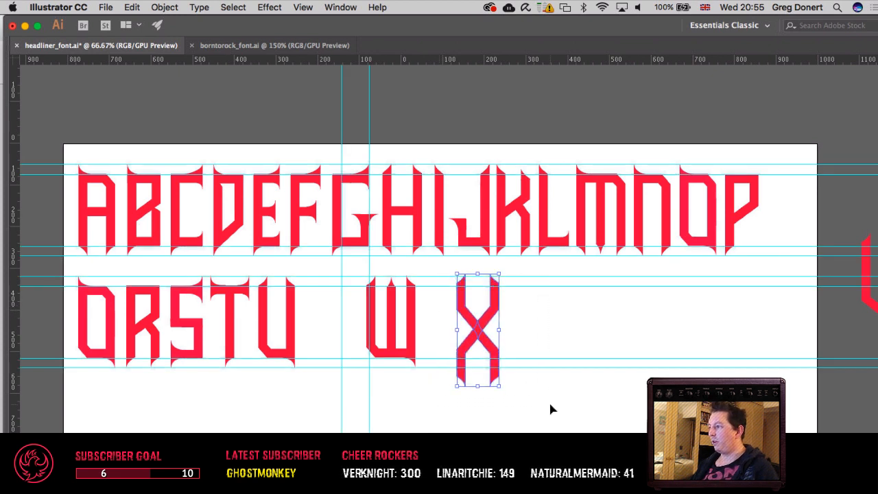
pyautogui.press('Down')
pyautogui.press('Down')
pyautogui.press('Down')
pyautogui.press('Down')
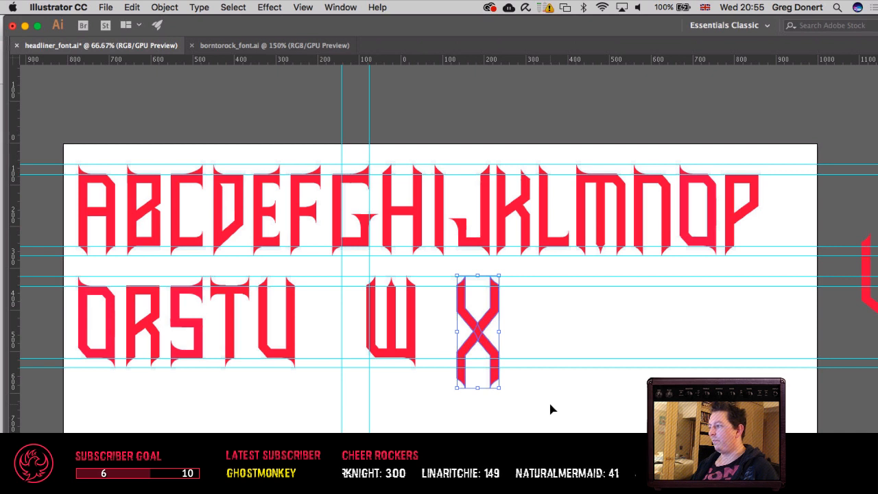
# Step: Raise the X's lower points to shorten its upper arms and lower legs, fitting it between the second row's outer guides
pyautogui.press('a')
pyautogui.click(439, 301)
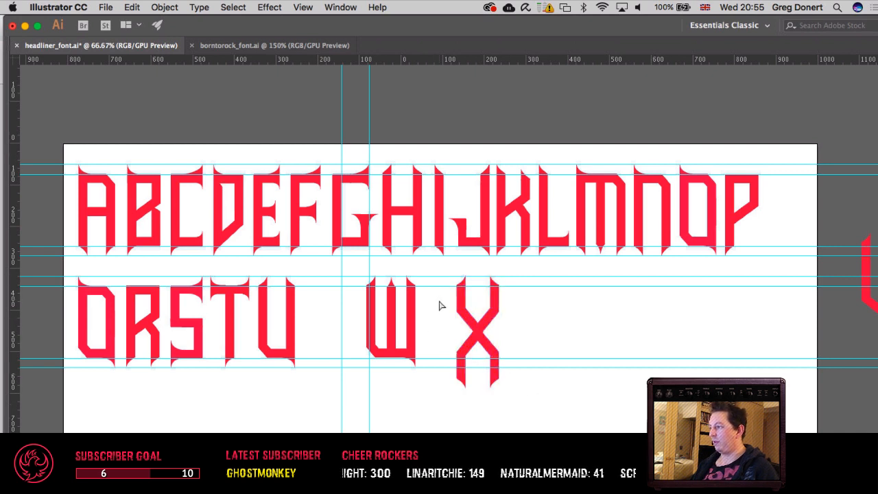
pyautogui.moveTo(442, 305); pyautogui.dragTo(554, 416)
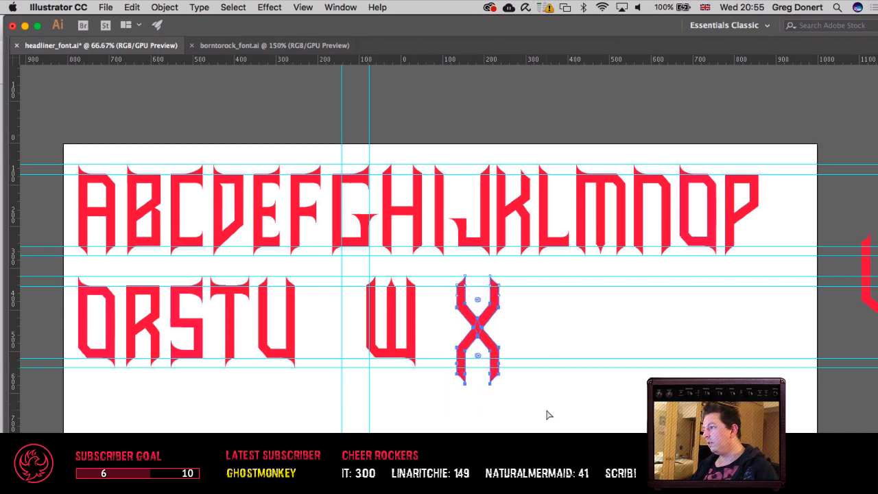
pyautogui.press('Up')
pyautogui.press('Up')
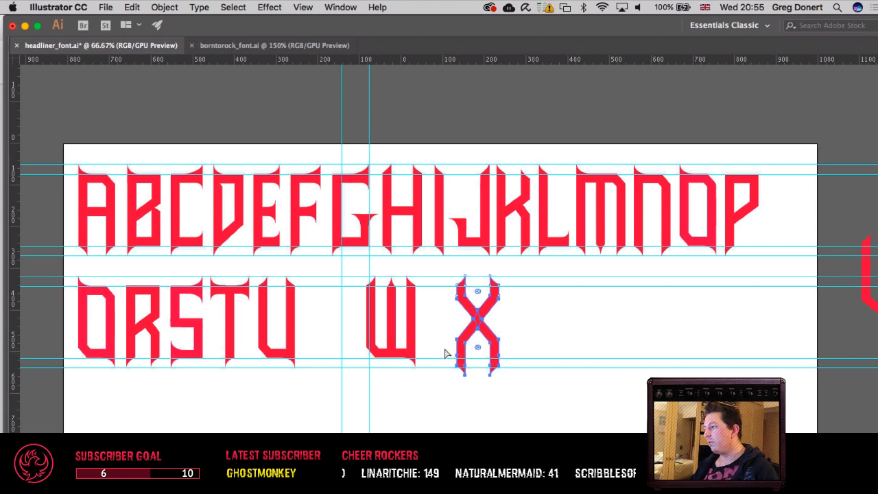
pyautogui.moveTo(442, 305); pyautogui.dragTo(574, 411)
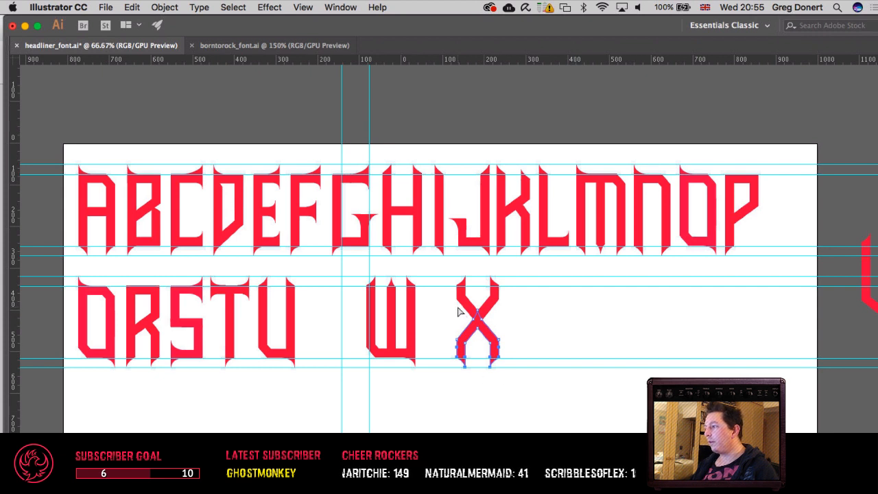
# Step: Try lengthening the X by shifting its middle and lower points downward, and undo the extra upward nudge
pyautogui.press('Down')
pyautogui.press('Down')
pyautogui.press('Down')
pyautogui.press('Down')
pyautogui.press('v')
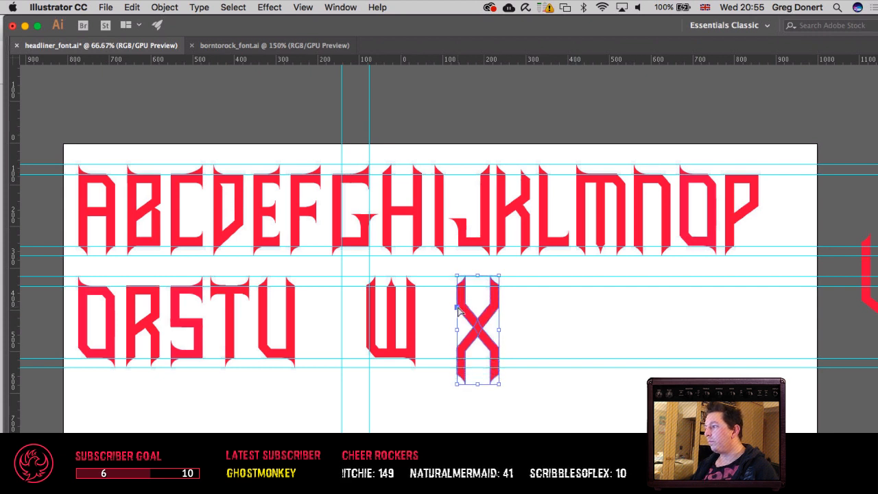
pyautogui.press('a')
pyautogui.moveTo(436, 295); pyautogui.dragTo(621, 438)
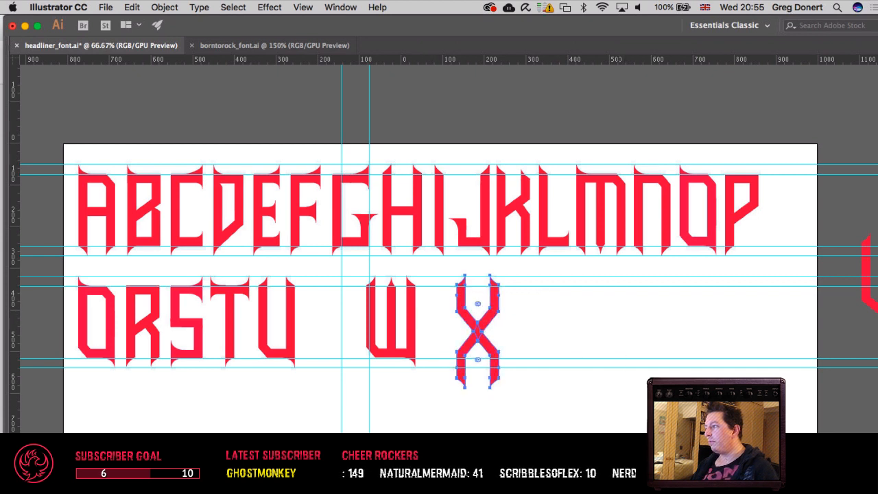
pyautogui.press('Up')
pyautogui.press('super+z')
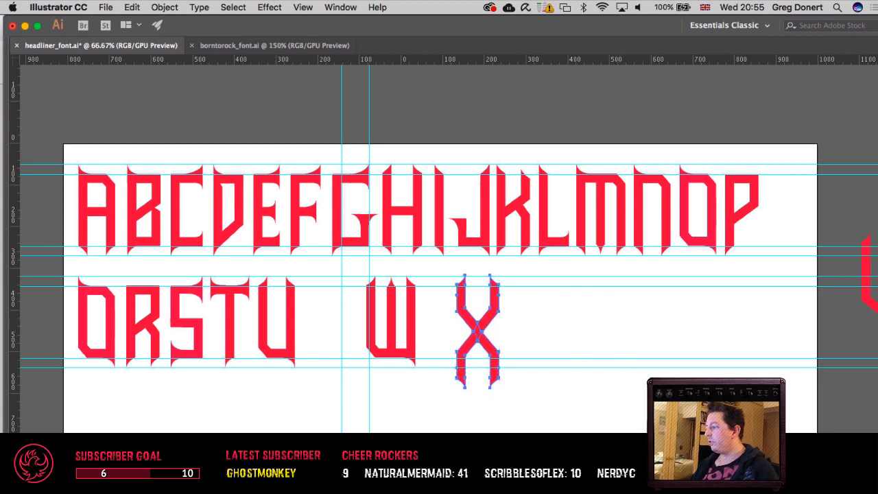
pyautogui.click(589, 432)
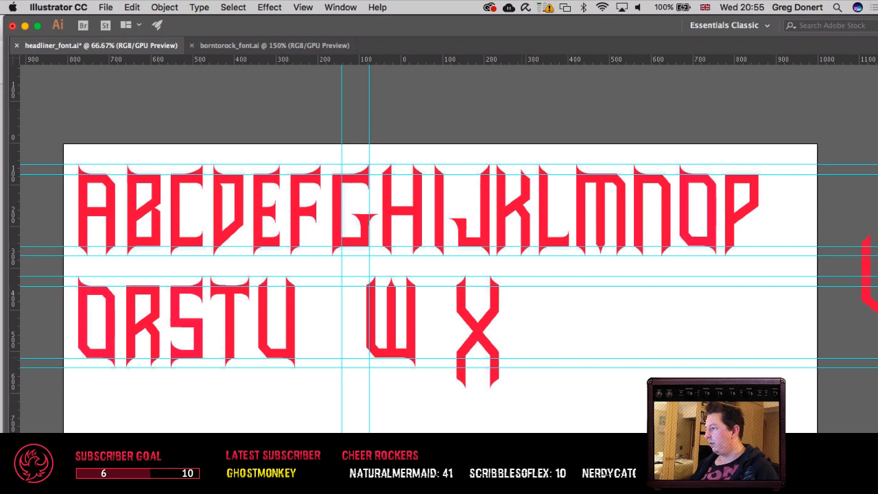
# Step: Raise the X's middle and lower anchor points to shorten its upper arms
pyautogui.moveTo(449, 297); pyautogui.dragTo(573, 422)
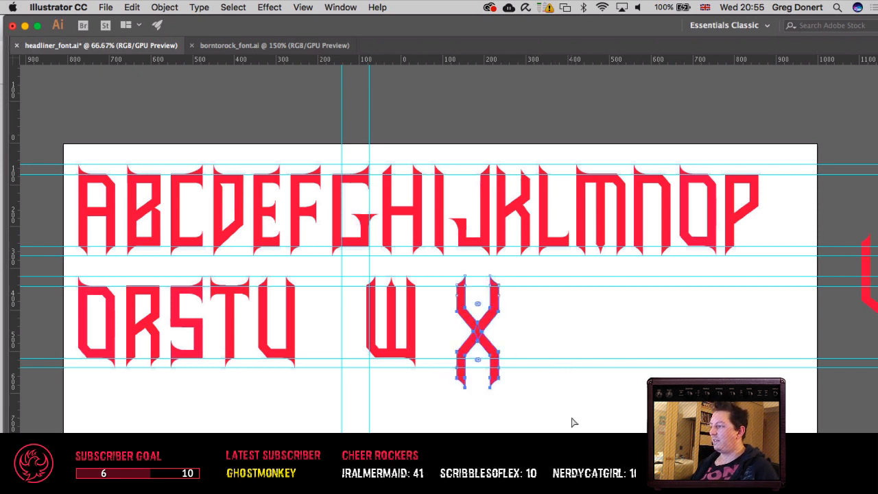
pyautogui.hotkey('shift', 'Up')
pyautogui.hotkey('shift', 'Up')
# Step: Delete the inverted V that forms the X's lower half
pyautogui.moveTo(559, 416); pyautogui.dragTo(438, 340)
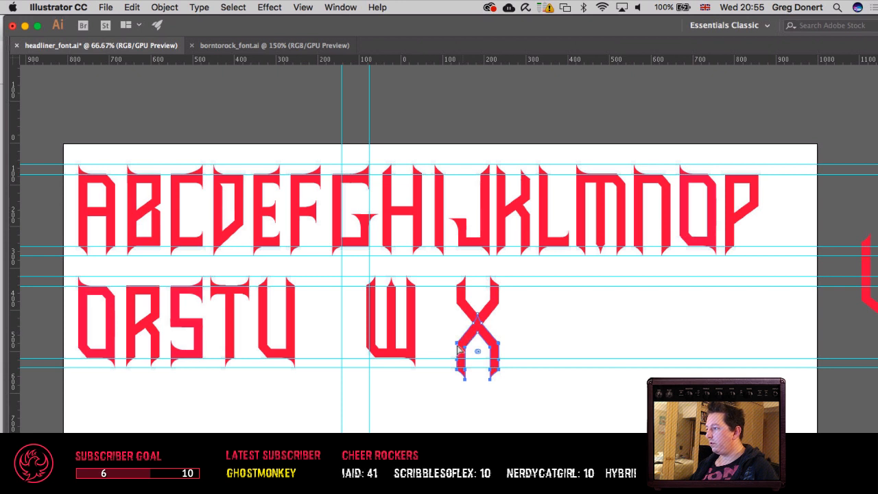
pyautogui.click(445, 357)
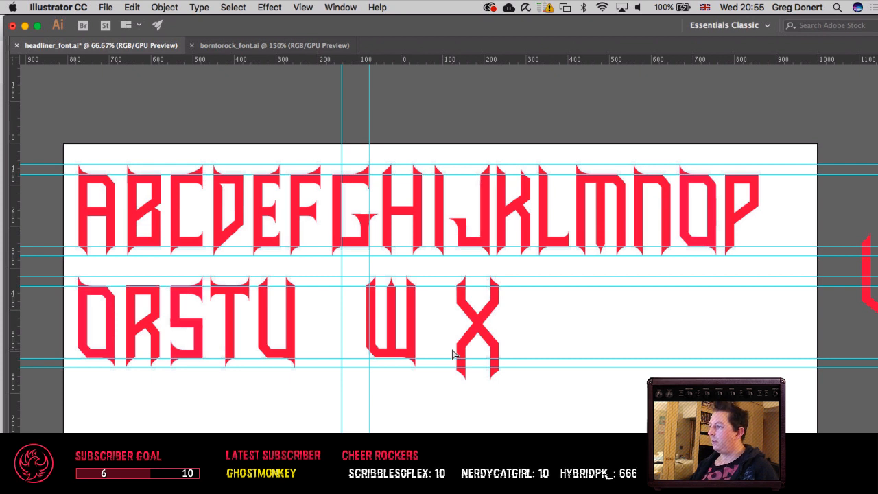
pyautogui.click(465, 343)
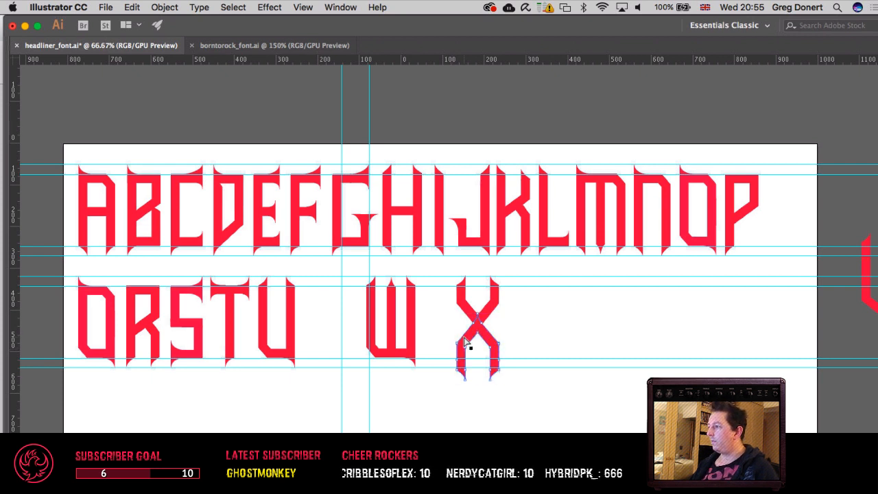
pyautogui.keyDown('super'); pyautogui.click(464, 340); pyautogui.keyUp('super')
pyautogui.press('Delete')
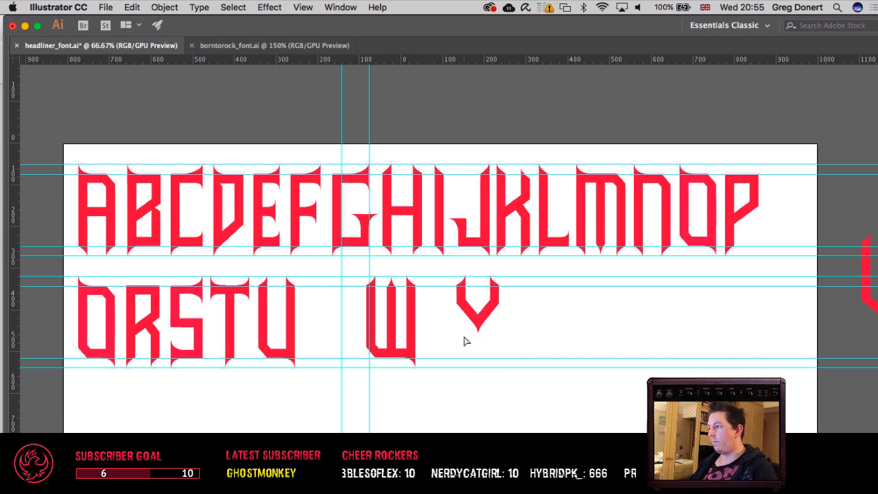
# Step: Create a copy of the remaining V rotated by 180° so its point faces upward
pyautogui.click(484, 314)
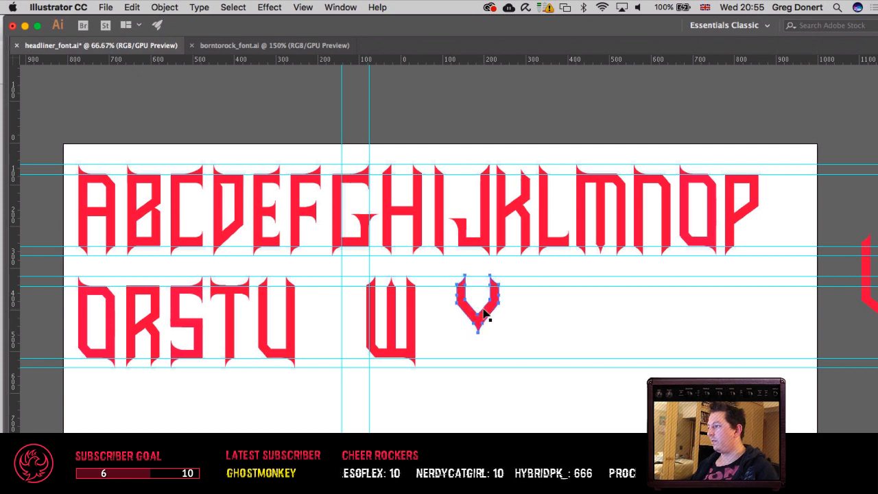
pyautogui.click(168, 7)
pyautogui.moveTo(180, 21)
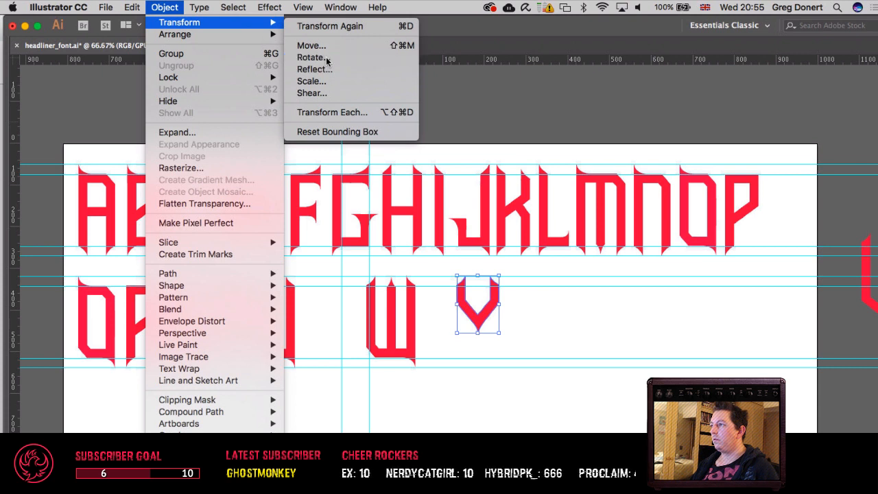
pyautogui.click(327, 59)
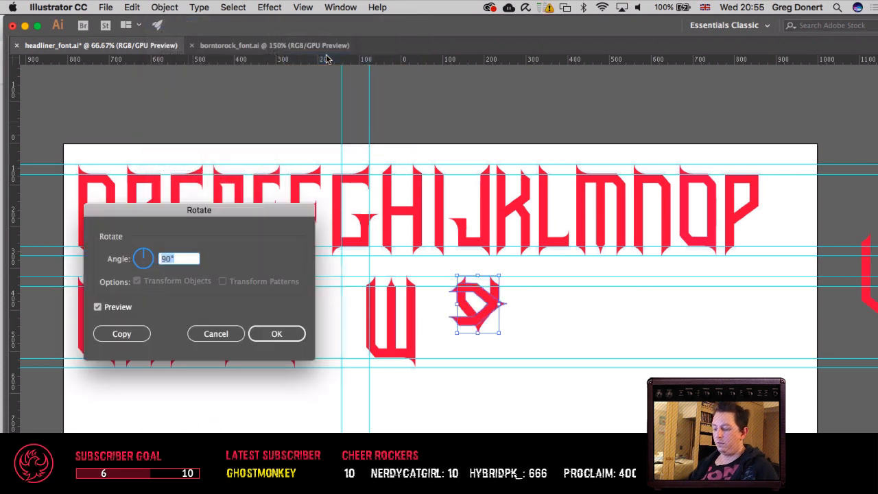
pyautogui.press('Tab')
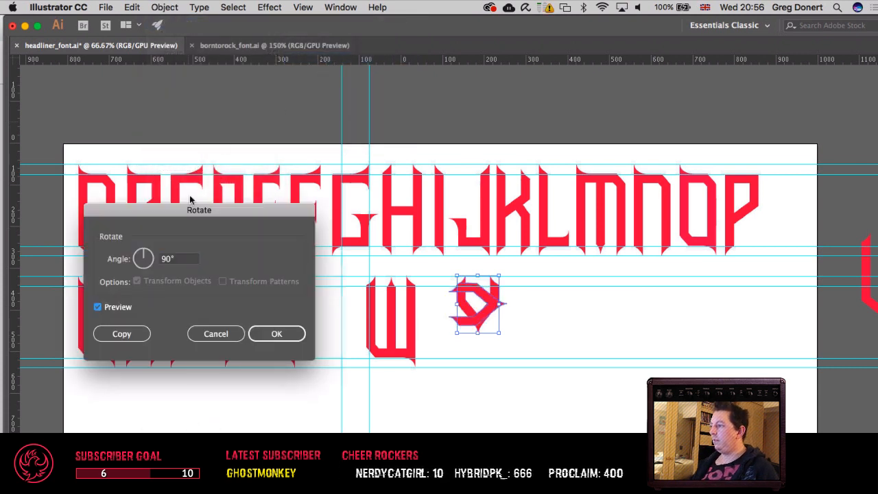
pyautogui.click(166, 260)
pyautogui.write('180')
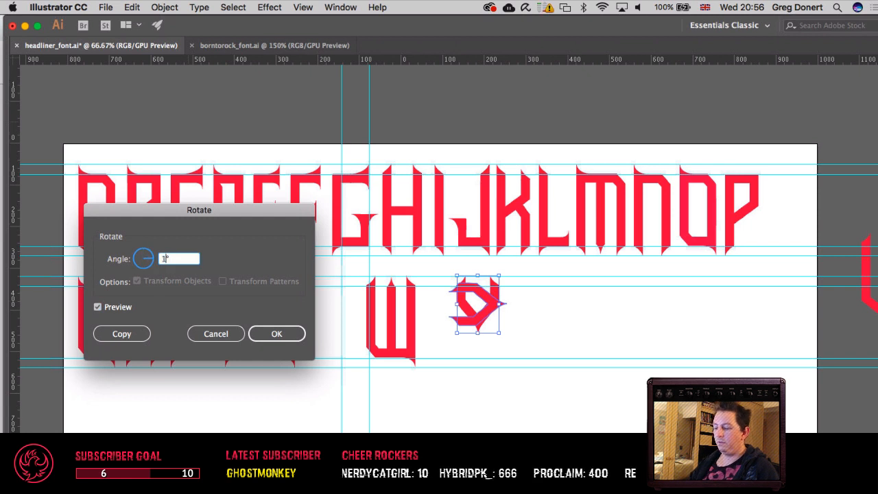
pyautogui.press('Tab')
pyautogui.press('Return')
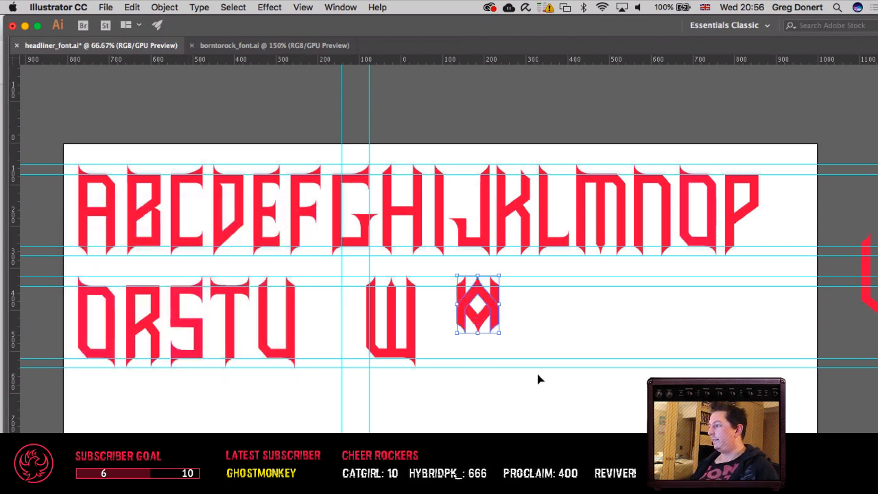
# Step: Move the inverted copy straight down until its tips reach the second row's lowest guide, forming an X
pyautogui.hotkey('shift', 'Down')
pyautogui.hotkey('shift', 'Down')
pyautogui.hotkey('shift', 'Down')
pyautogui.hotkey('shift', 'Down')
pyautogui.hotkey('shift', 'Down')
pyautogui.hotkey('shift', 'Down')
pyautogui.hotkey('shift', 'Down')
pyautogui.hotkey('shift', 'Down')
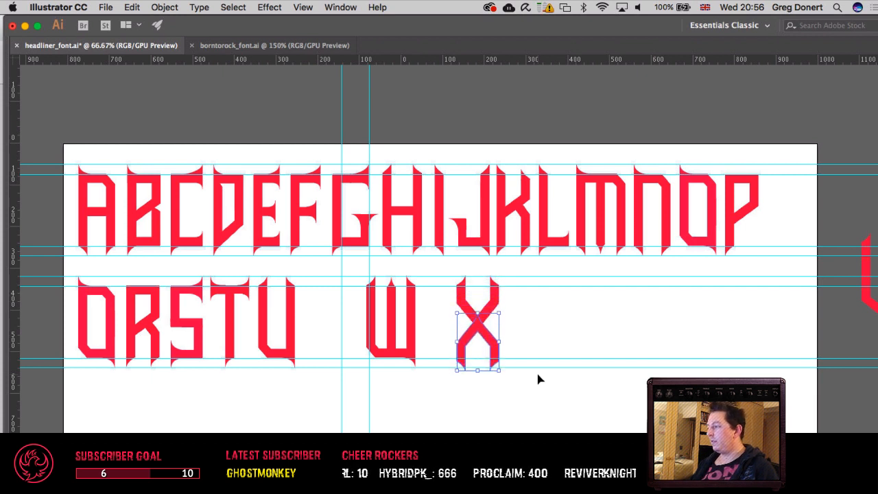
pyautogui.click(539, 379)
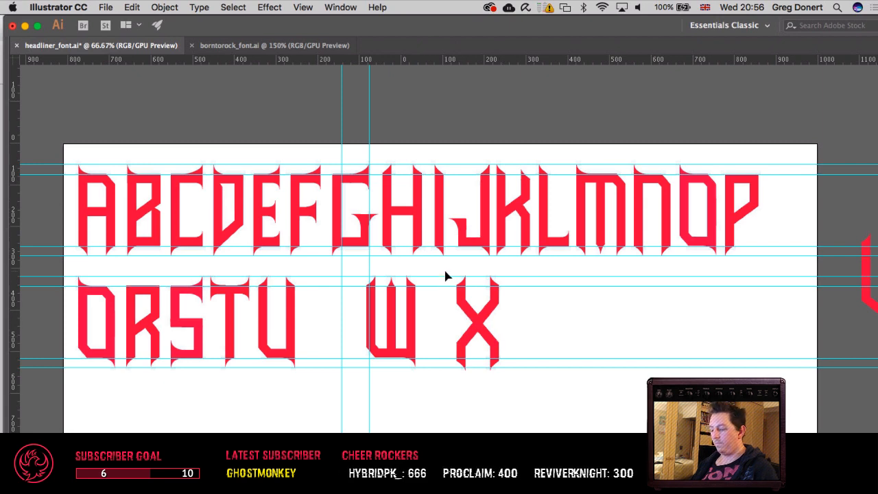
# Step: Remove the rotated copy from beneath the upright V
pyautogui.scroll(3, 445, 276)
pyautogui.moveTo(482, 337); pyautogui.dragTo(280, 243)
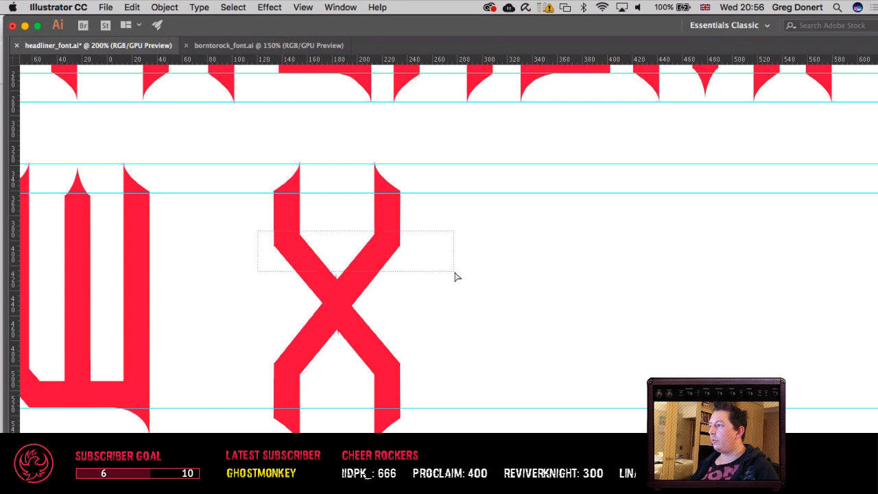
pyautogui.moveTo(456, 276); pyautogui.dragTo(461, 266)
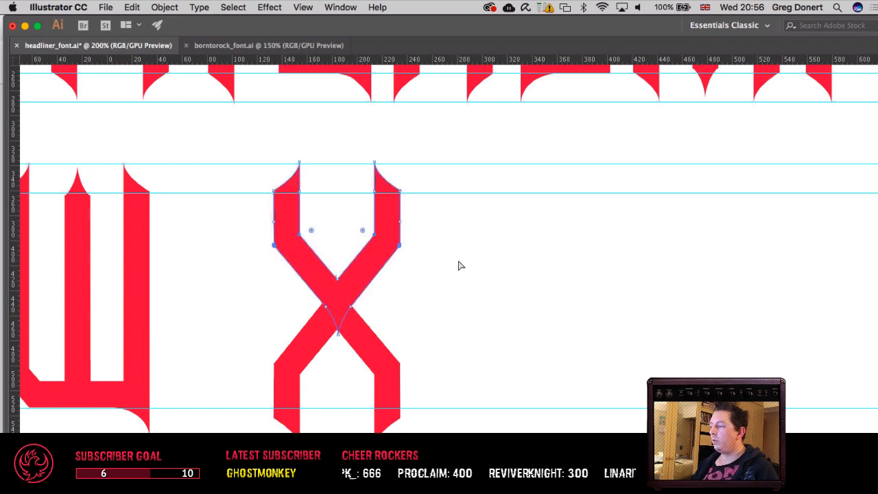
pyautogui.click(461, 266)
pyautogui.click(363, 347)
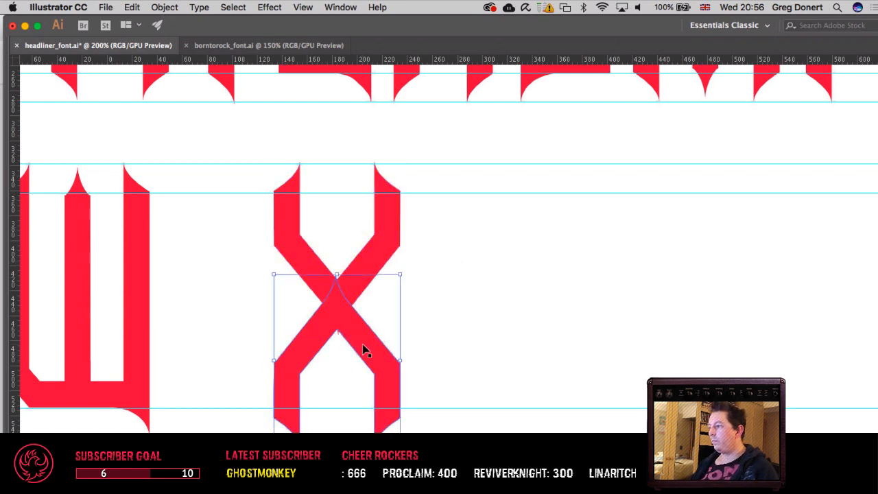
pyautogui.press('Delete')
# Step: Nudge the upright V's lower anchor points up slightly to shorten its arms
pyautogui.moveTo(252, 219); pyautogui.dragTo(514, 356)
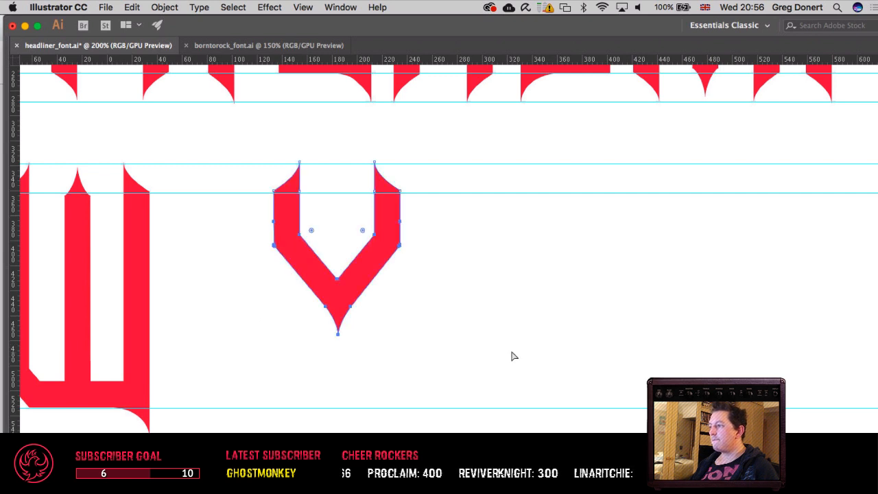
pyautogui.hotkey('shift', 'Up')
pyautogui.hotkey('shift', 'Down')
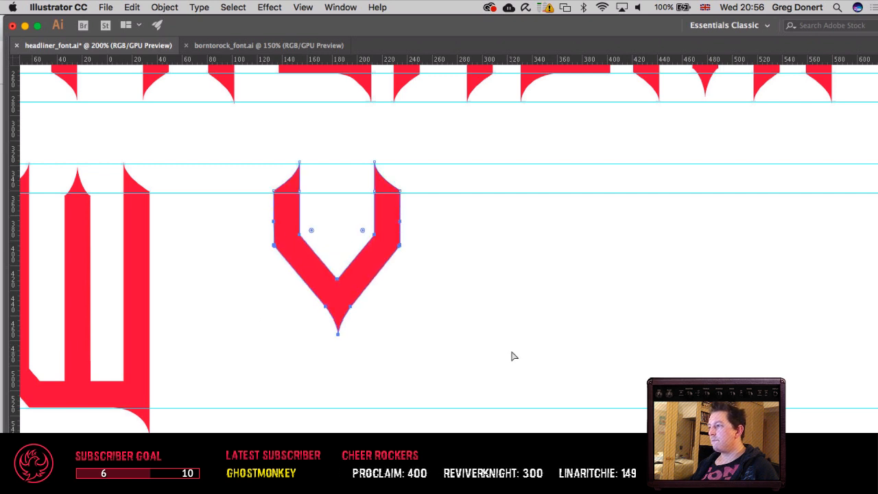
pyautogui.press('Up')
pyautogui.press('Up')
pyautogui.click(491, 336)
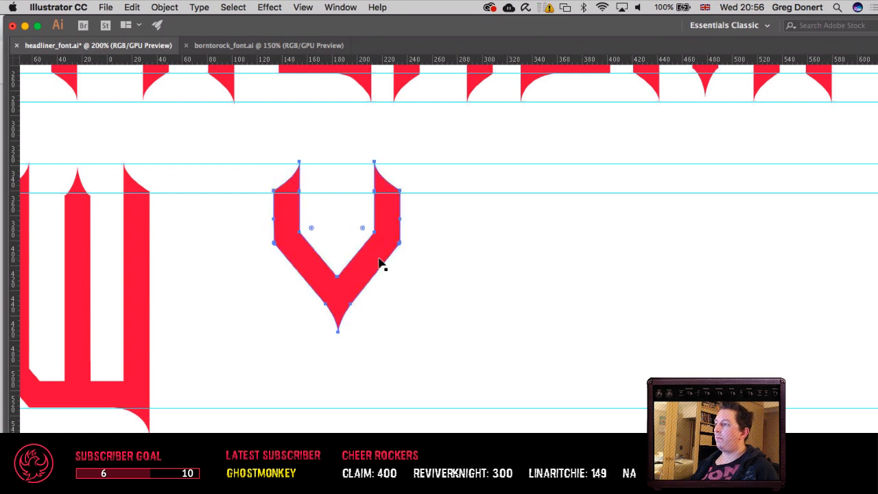
# Step: Duplicate the shortened V with a 180° rotation
pyautogui.click(302, 193)
pyautogui.click(160, 8)
pyautogui.moveTo(188, 24)
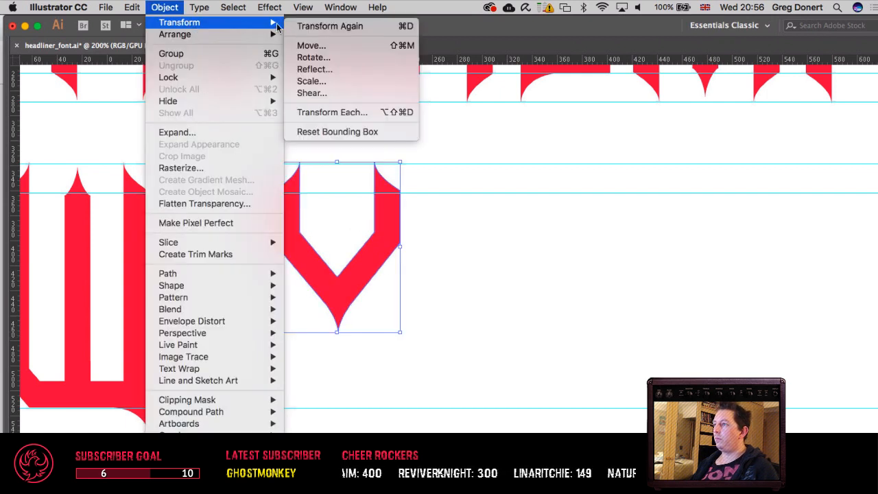
pyautogui.click(309, 55)
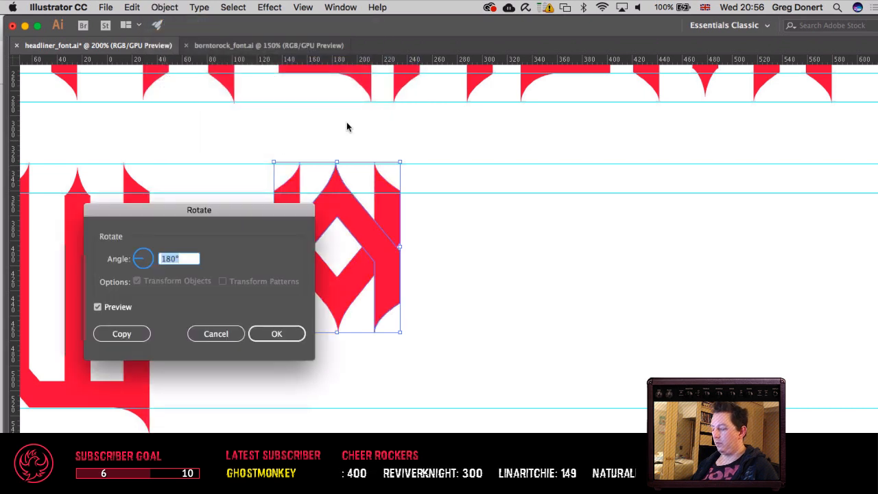
pyautogui.press('Return')
# Step: Move the rotated V down to form the X's legs, aligning the base of its spikes with the second row's inner lower guide
pyautogui.moveTo(373, 239); pyautogui.dragTo(395, 330)
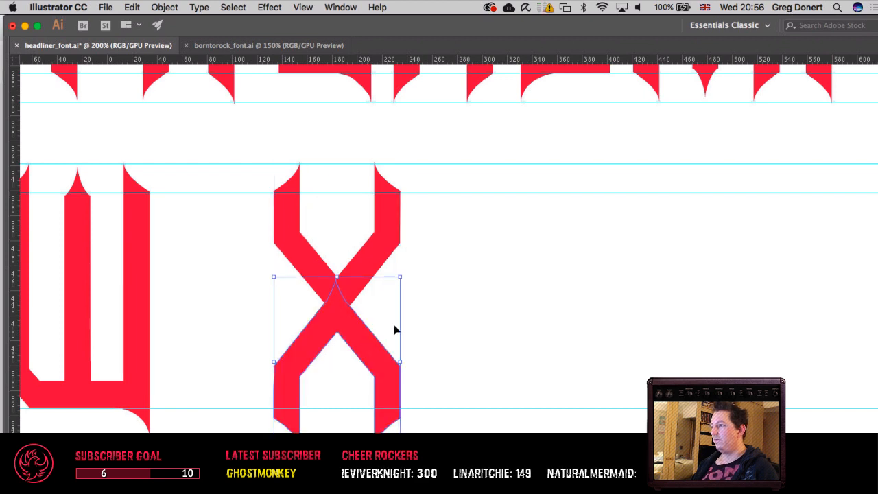
pyautogui.keyDown('shift'); pyautogui.click(375, 247); pyautogui.keyUp('shift')
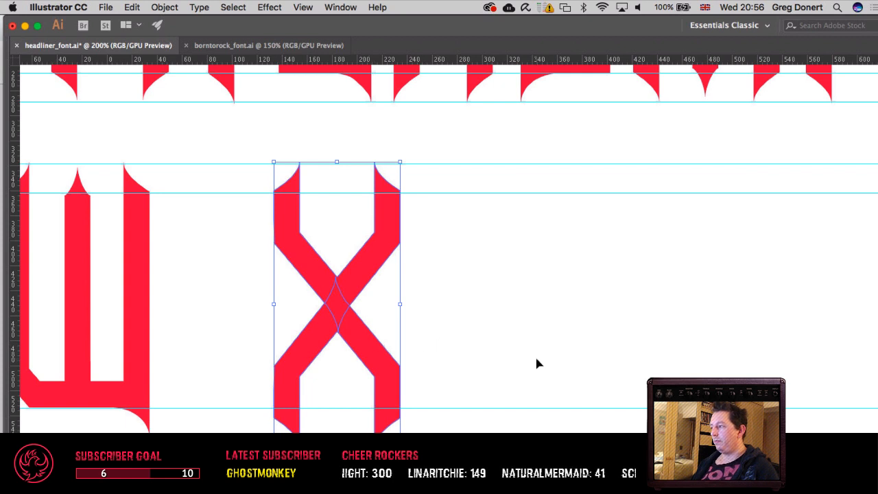
pyautogui.click(504, 335)
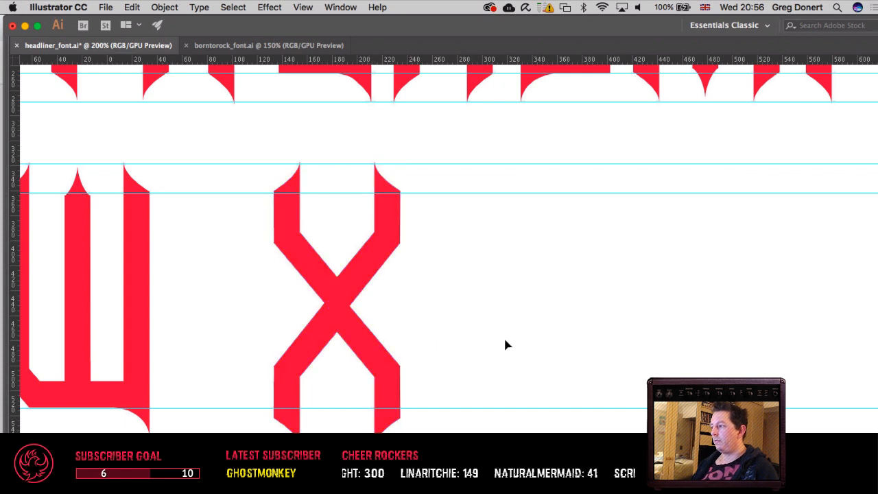
pyautogui.click(376, 343)
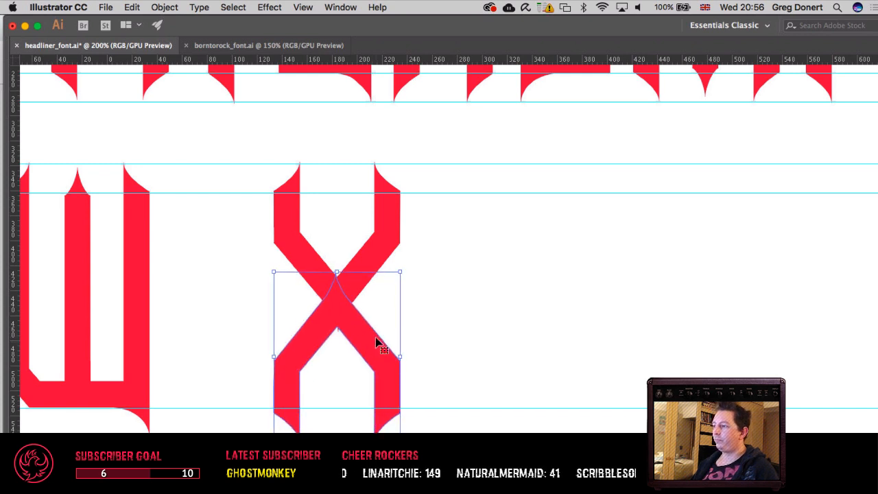
pyautogui.press('Up')
pyautogui.press('Up')
pyautogui.press('Up')
pyautogui.press('Up')
pyautogui.press('Up')
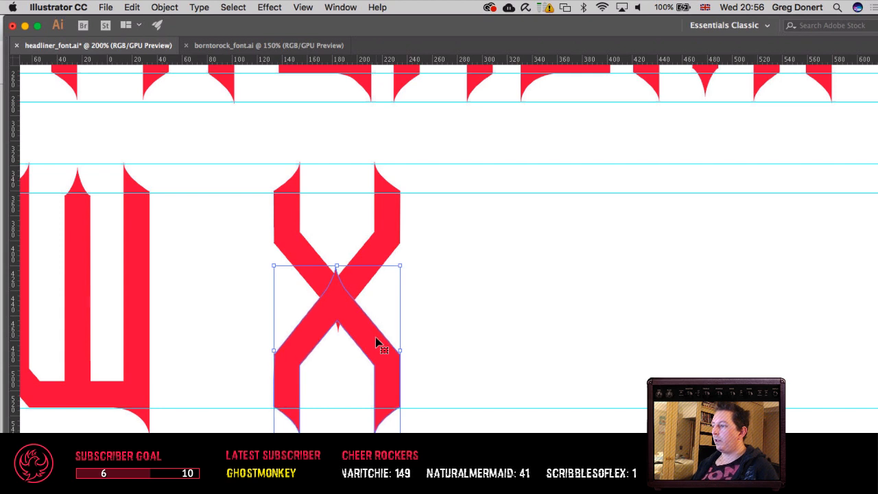
# Step: Delete the pointed tip anchors of both V halves to remove the spikes protruding from the X's crossing
pyautogui.press('a')
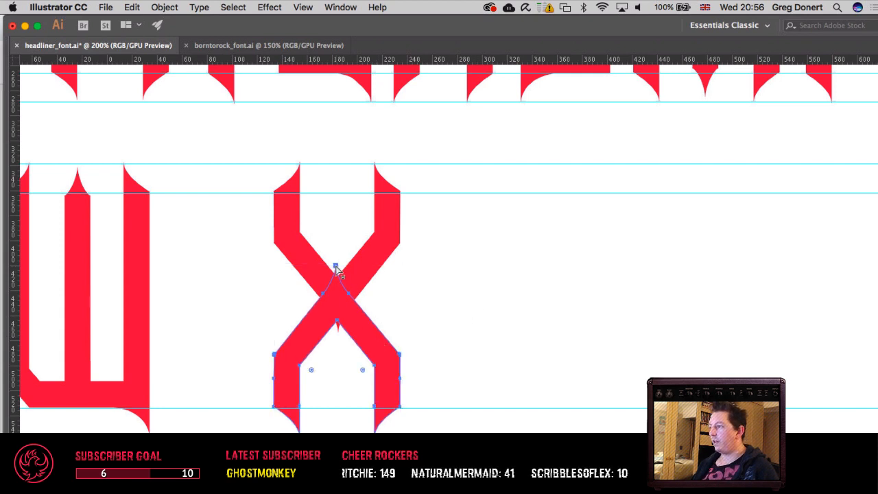
pyautogui.click(335, 266)
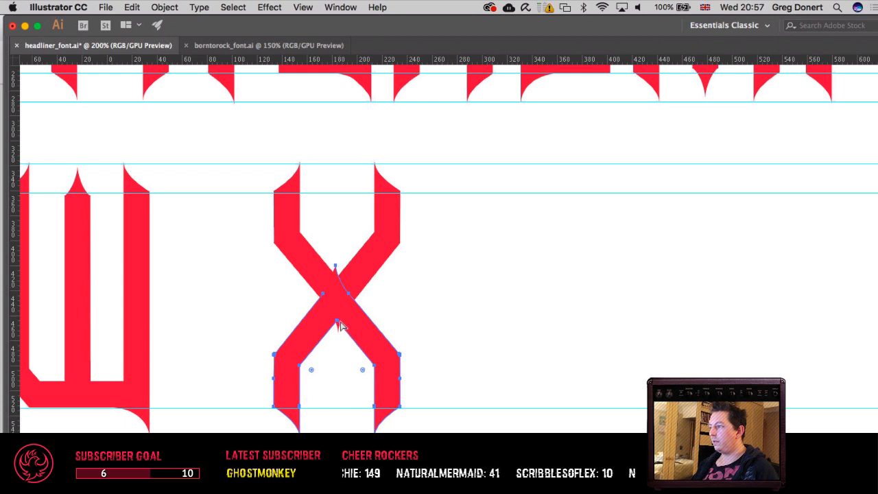
pyautogui.press('Delete')
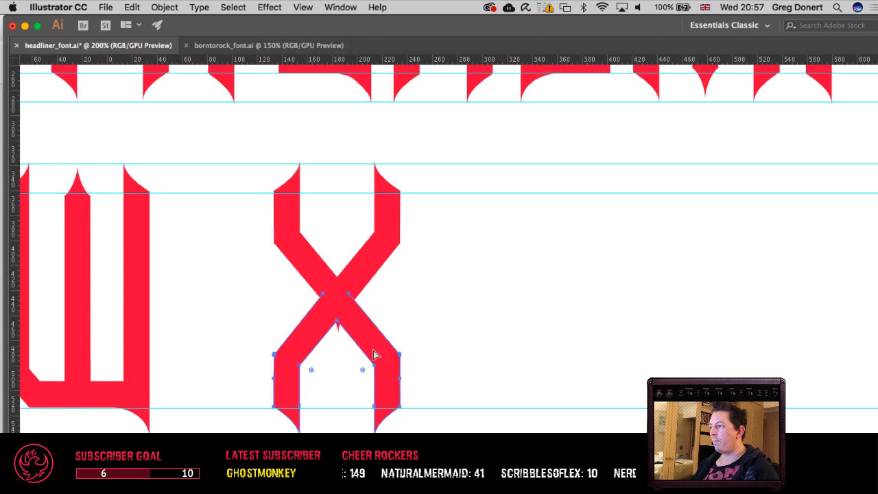
pyautogui.click(340, 333)
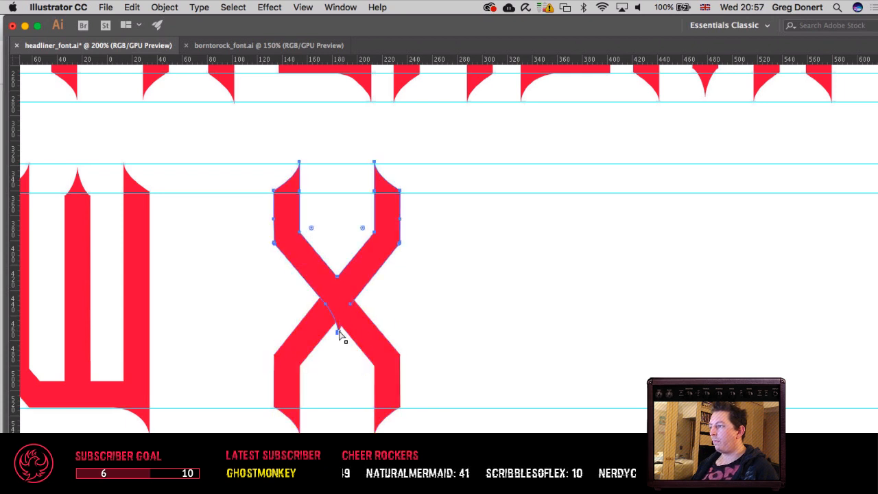
pyautogui.press('v')
pyautogui.press('a')
pyautogui.click(339, 333)
pyautogui.press('Delete')
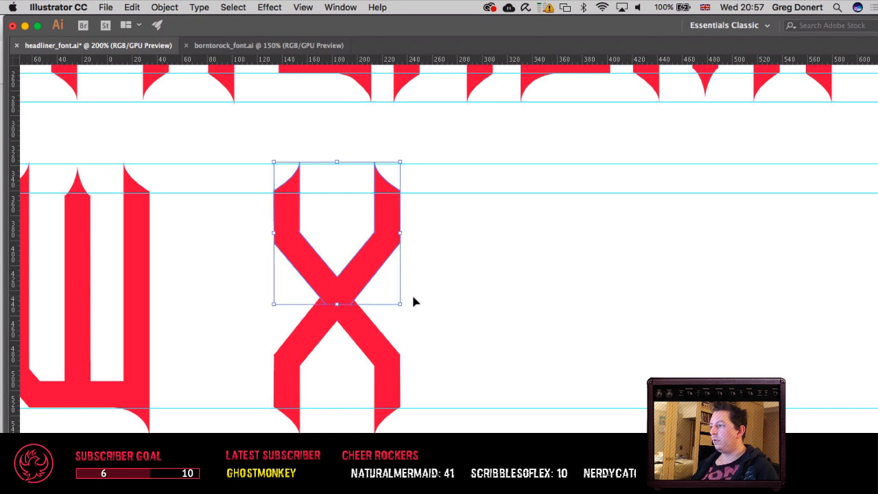
# Step: Unite the two overlapping V halves into a single X shape
pyautogui.click(471, 297)
pyautogui.moveTo(261, 319); pyautogui.dragTo(260, 316)
pyautogui.press('Tab')
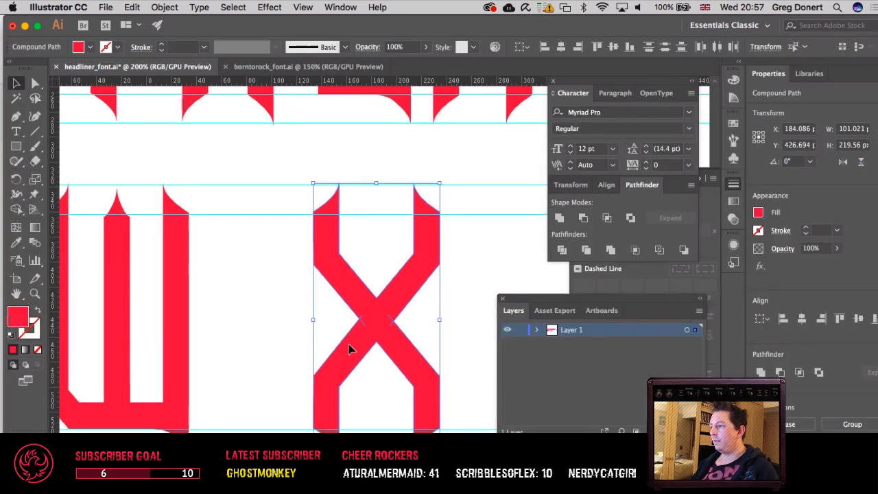
pyautogui.click(559, 217)
pyautogui.press('Tab')
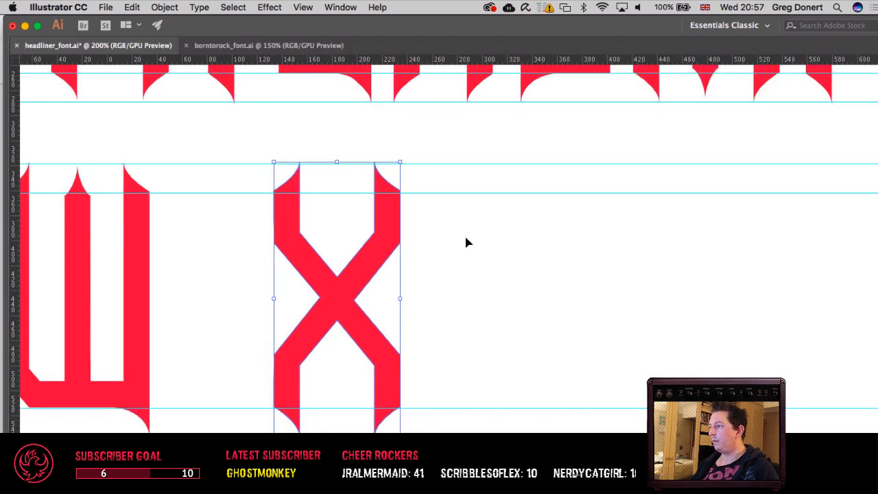
pyautogui.click(490, 255)
# Step: Move the united X left along the second row to narrow its gap to the W
pyautogui.press('super+minus')
pyautogui.press('super+minus')
pyautogui.press('super+minus')
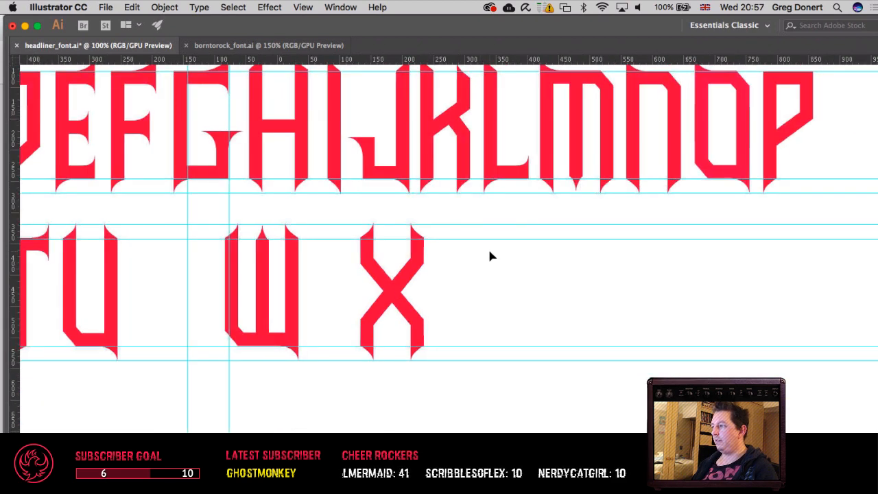
pyautogui.hscroll(-5, 493, 294)
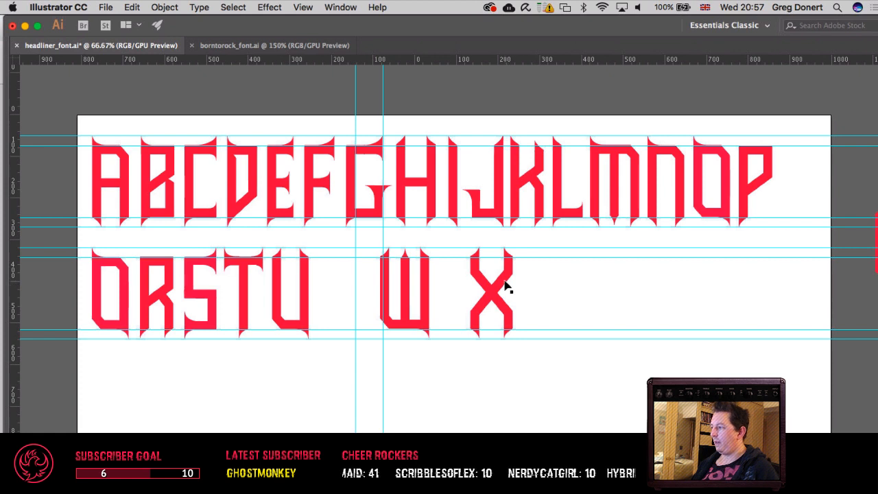
pyautogui.moveTo(505, 287); pyautogui.dragTo(452, 296)
pyautogui.click(557, 302)
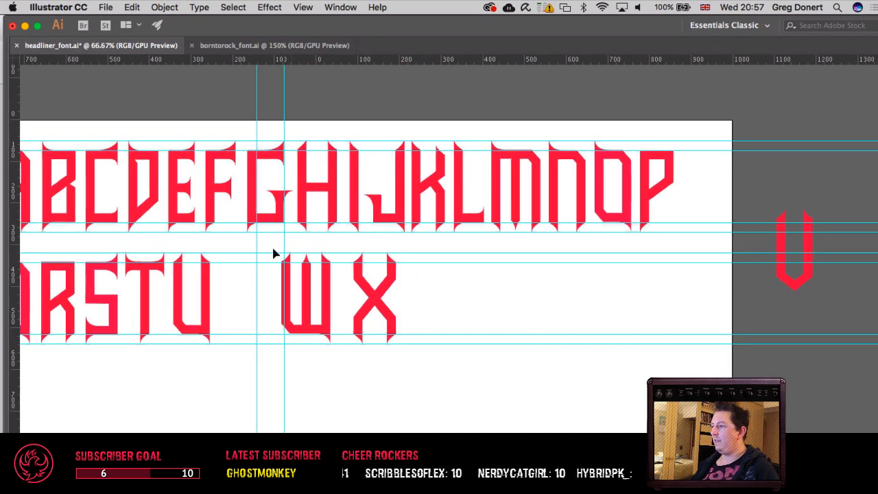
# Step: Shift the W and X together to the left until the W sits close beside the U in the second row
pyautogui.moveTo(273, 250); pyautogui.dragTo(458, 426)
pyautogui.hotkey('shift', 'Left')
pyautogui.hotkey('shift', 'Left')
pyautogui.hotkey('shift', 'Left')
pyautogui.hotkey('shift', 'Left')
pyautogui.hotkey('shift', 'Left')
pyautogui.hotkey('shift', 'Left')
pyautogui.hotkey('shift', 'Left')
pyautogui.hotkey('shift', 'Left')
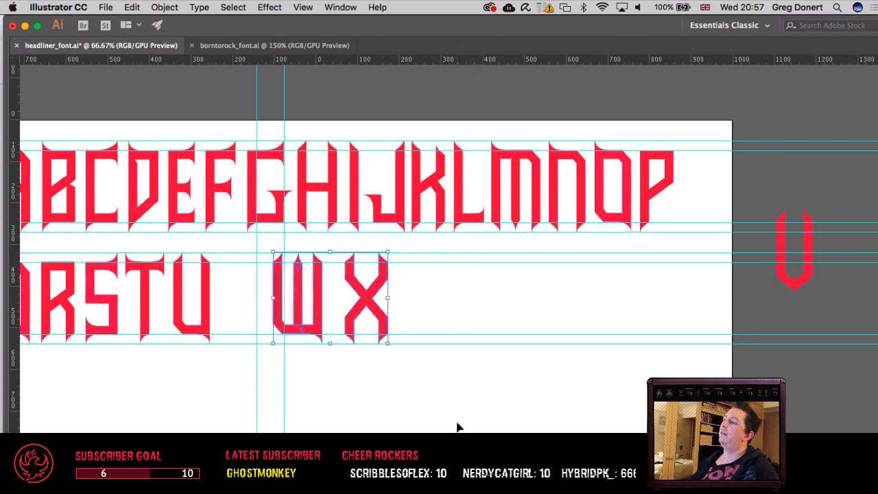
pyautogui.hotkey('shift', 'Left')
pyautogui.hotkey('shift', 'Left')
pyautogui.hotkey('shift', 'Left')
pyautogui.hotkey('shift', 'Left')
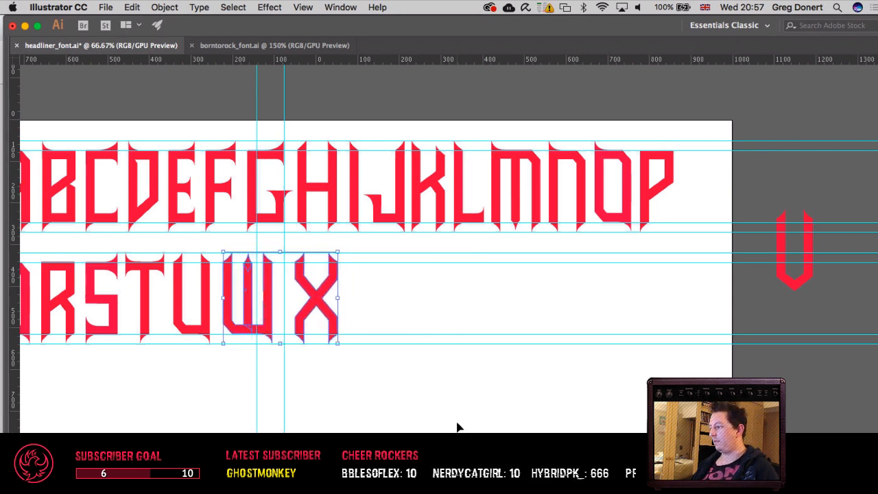
pyautogui.click(458, 427)
# Step: Nudge the X left to sit close beside the W, fine-tuning its gap to match the other letter spacing
pyautogui.moveTo(373, 391); pyautogui.dragTo(535, 401)
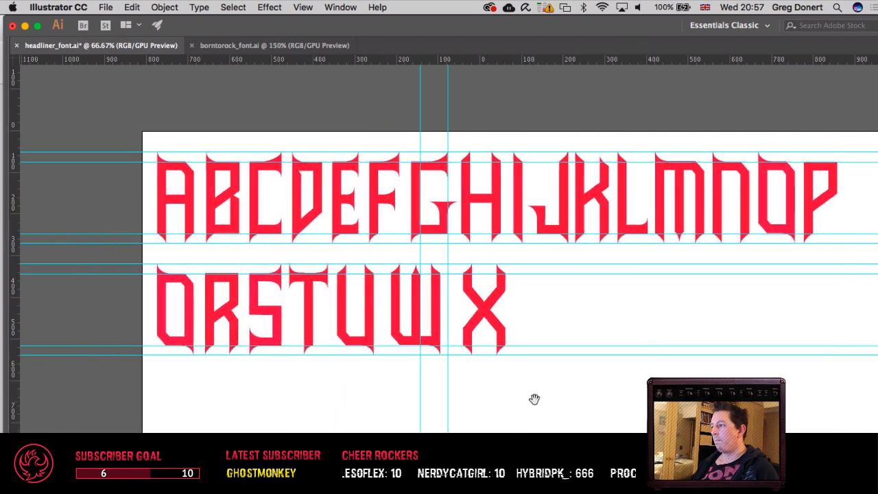
pyautogui.click(497, 313)
pyautogui.hotkey('shift', 'Left')
pyautogui.hotkey('shift', 'Left')
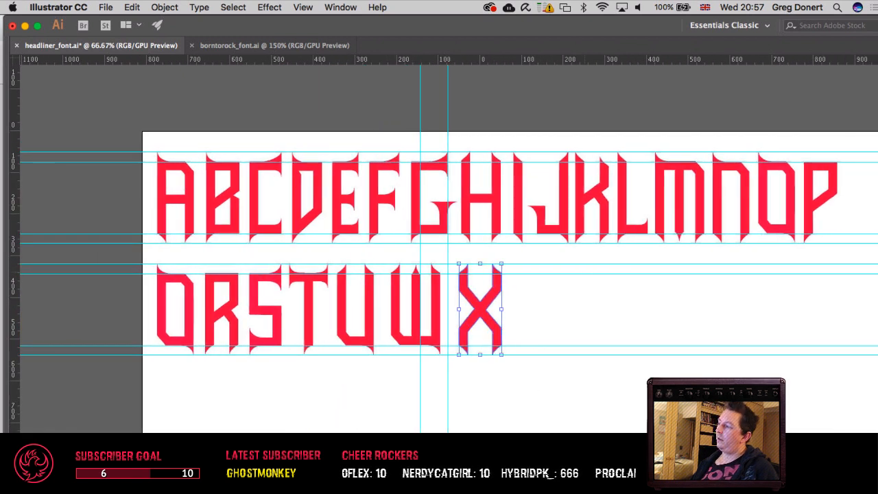
pyautogui.hotkey('shift', 'Left')
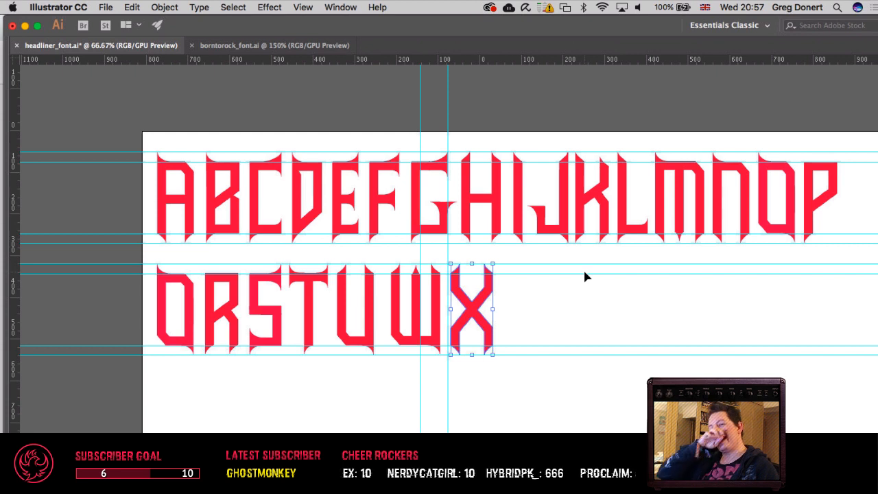
pyautogui.press('Right')
pyautogui.press('Right')
pyautogui.press('Right')
pyautogui.press('Right')
pyautogui.press('Right')
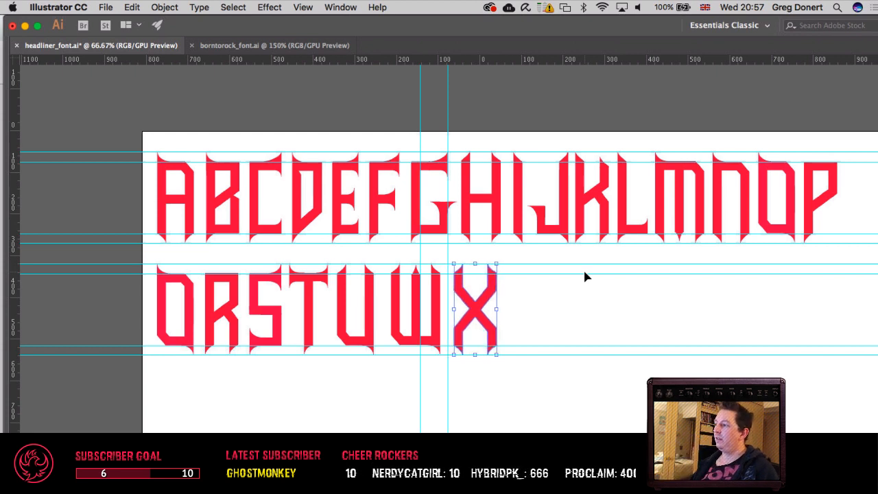
pyautogui.press('Left')
pyautogui.click(584, 272)
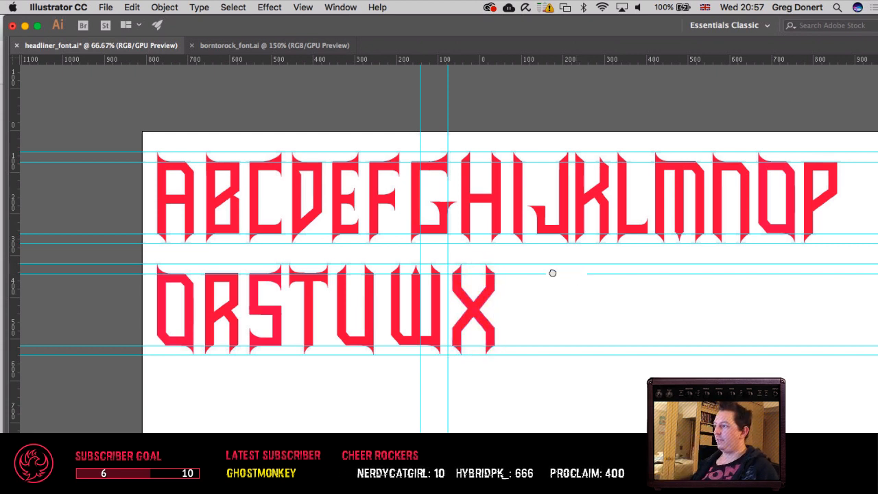
# Step: Duplicate the first row's letter A and place the copy in the empty area below the second row
pyautogui.moveTo(553, 273); pyautogui.dragTo(491, 191)
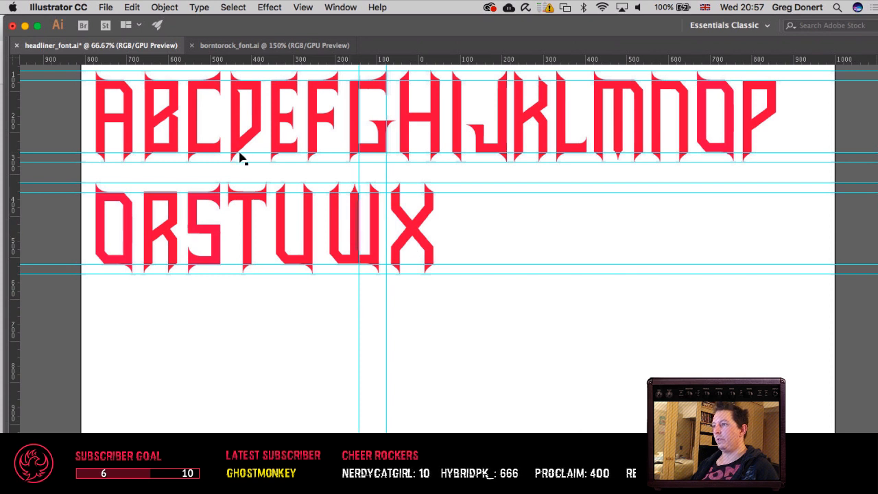
pyautogui.scroll(3, 227, 154)
pyautogui.hscroll(-5, 226, 154)
pyautogui.moveTo(177, 150); pyautogui.dragTo(249, 398)
pyautogui.press('super+z')
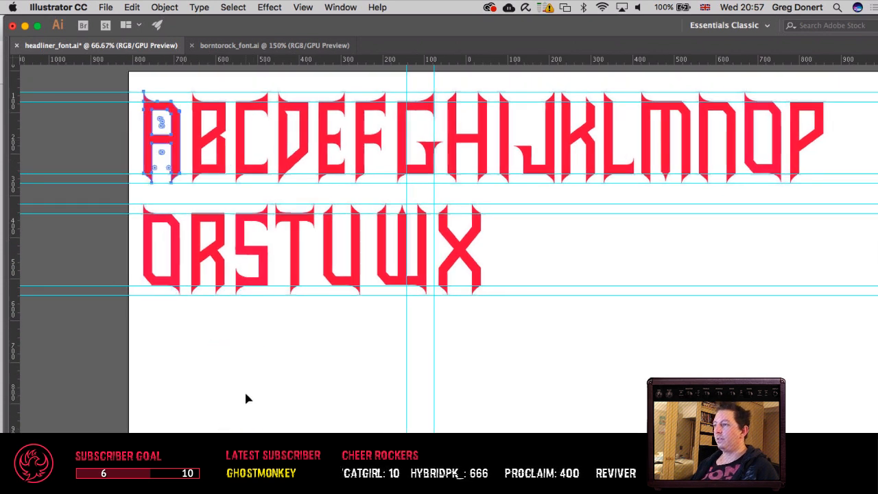
pyautogui.press('super+v')
pyautogui.moveTo(457, 308); pyautogui.dragTo(268, 389)
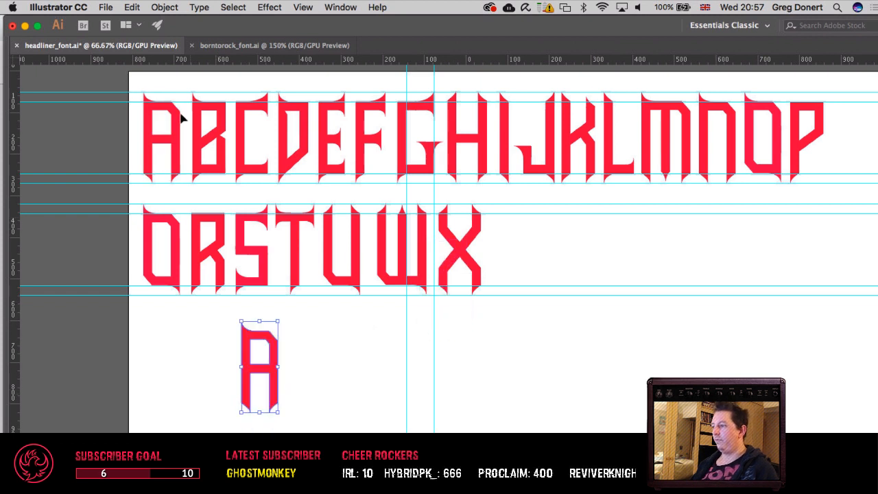
# Step: Preview the copied A with a horizontal shear at several angles, including 10° and 30°, and set the shear angle to 20°
pyautogui.click(165, 7)
pyautogui.moveTo(206, 22)
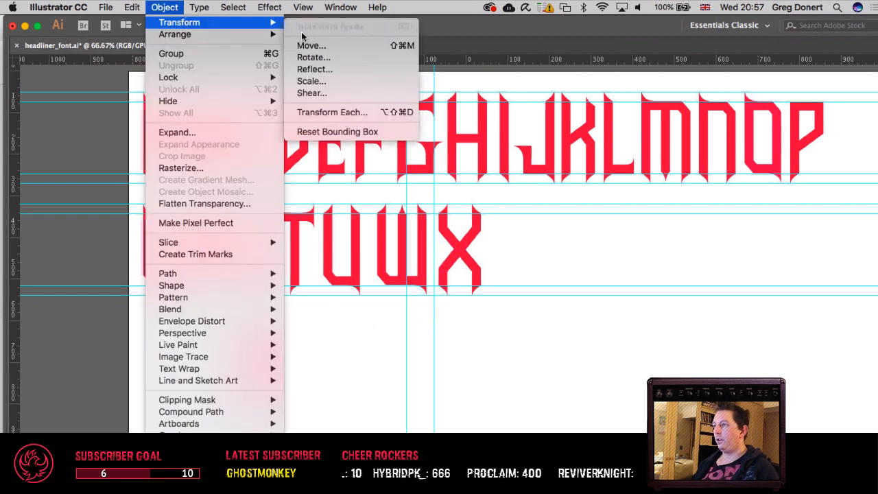
pyautogui.click(319, 94)
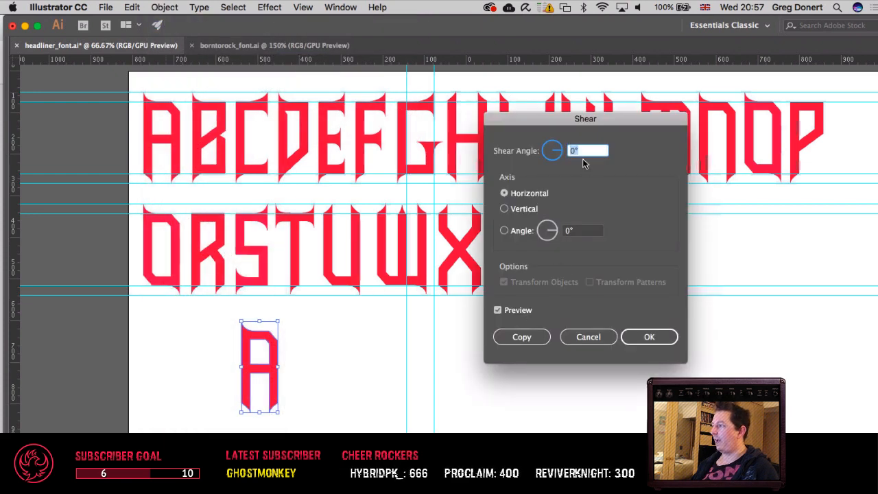
pyautogui.hotkey('shift', 'Up')
pyautogui.hotkey('shift', 'Up')
pyautogui.hotkey('shift', 'Down')
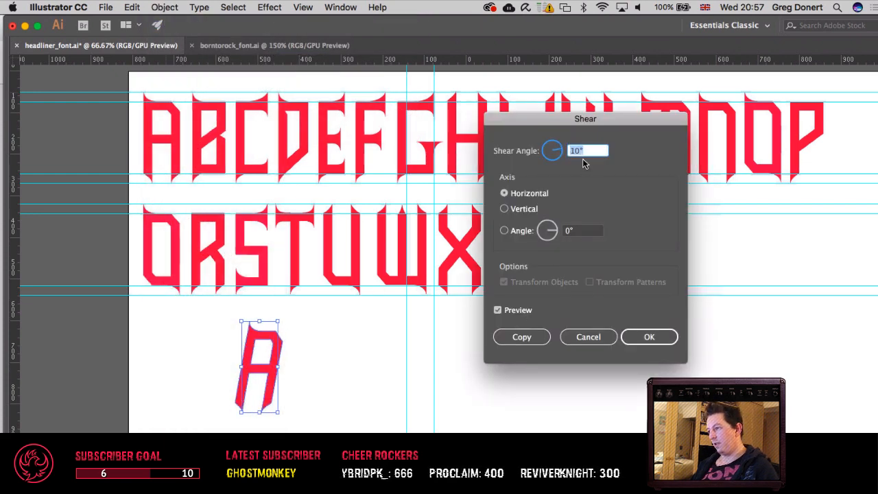
pyautogui.hotkey('shift', 'Up')
pyautogui.hotkey('shift', 'Up')
pyautogui.hotkey('shift', 'Down')
pyautogui.hotkey('shift', 'Up')
pyautogui.hotkey('shift', 'Up')
pyautogui.hotkey('shift', 'Down')
pyautogui.hotkey('shift', 'Down')
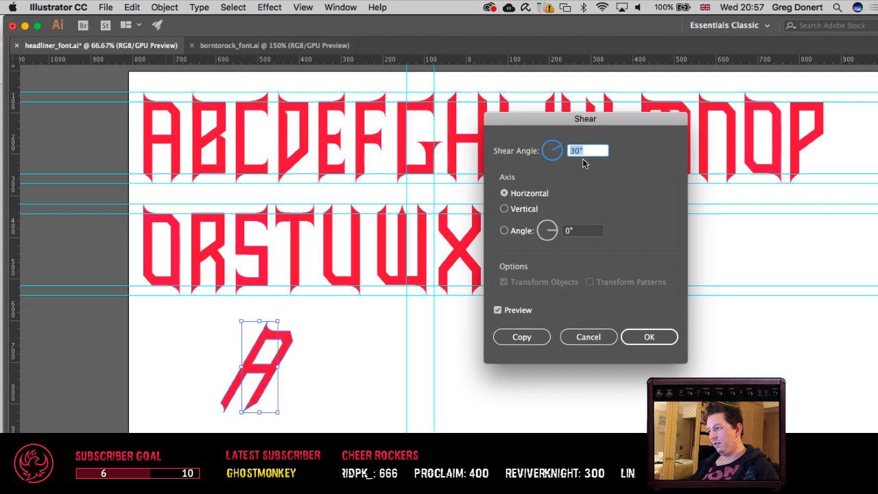
pyautogui.hotkey('shift', 'Down')
pyautogui.hotkey('shift', 'Up')
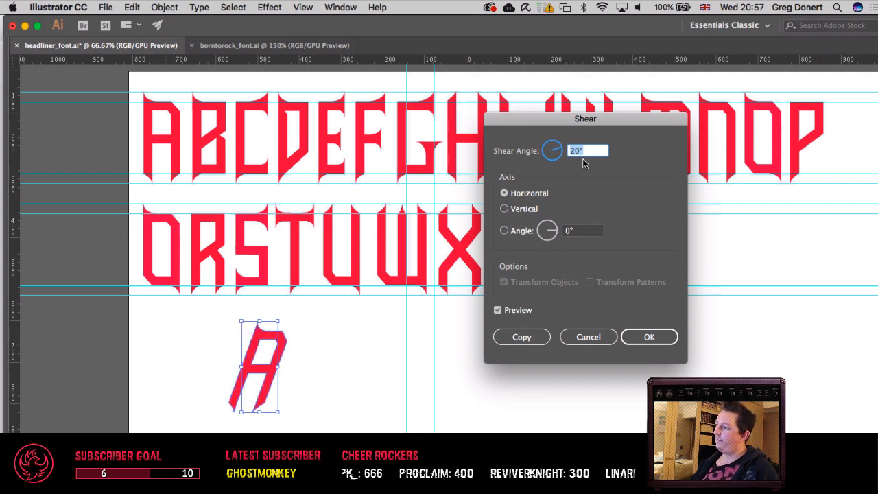
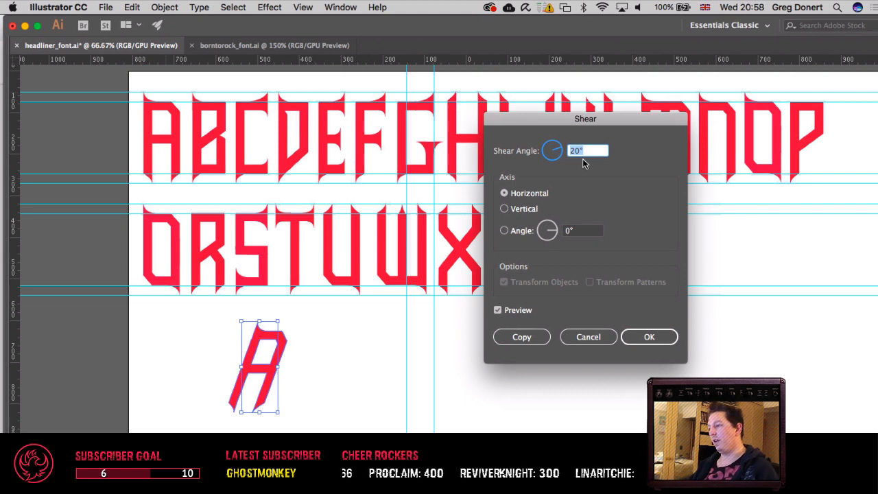
# Step: Compare the copied A's horizontal shear at steeper and shallower angles, including 30°, and apply it at 20°
pyautogui.hotkey('shift', 'Up')
pyautogui.hotkey('shift', 'Down')
pyautogui.hotkey('shift', 'Down')
pyautogui.hotkey('shift', 'Down')
pyautogui.hotkey('shift', 'Up')
pyautogui.hotkey('shift', 'Up')
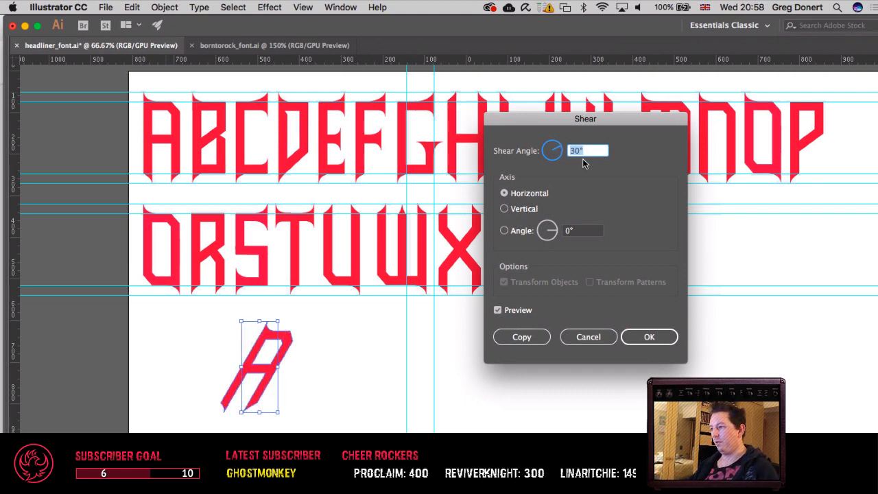
pyautogui.hotkey('shift', 'Down')
pyautogui.hotkey('shift', 'Down')
pyautogui.hotkey('shift', 'Up')
pyautogui.hotkey('shift', 'Up')
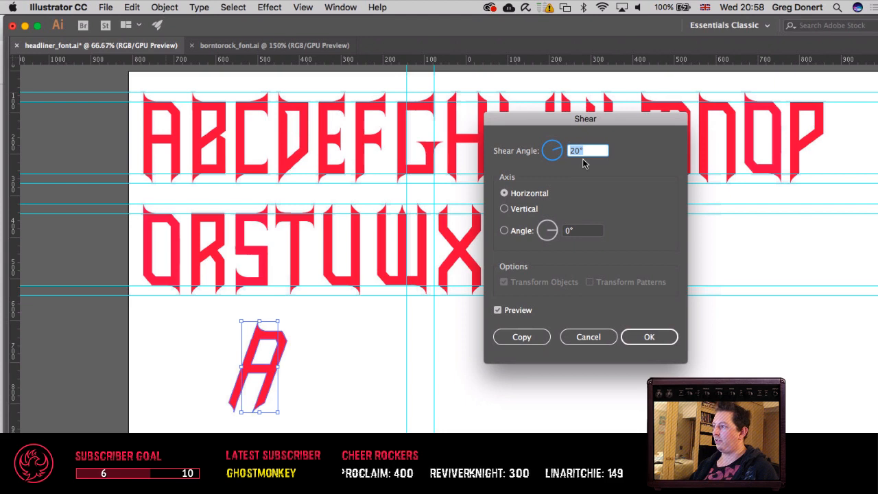
pyautogui.press('Return')
pyautogui.click(341, 358)
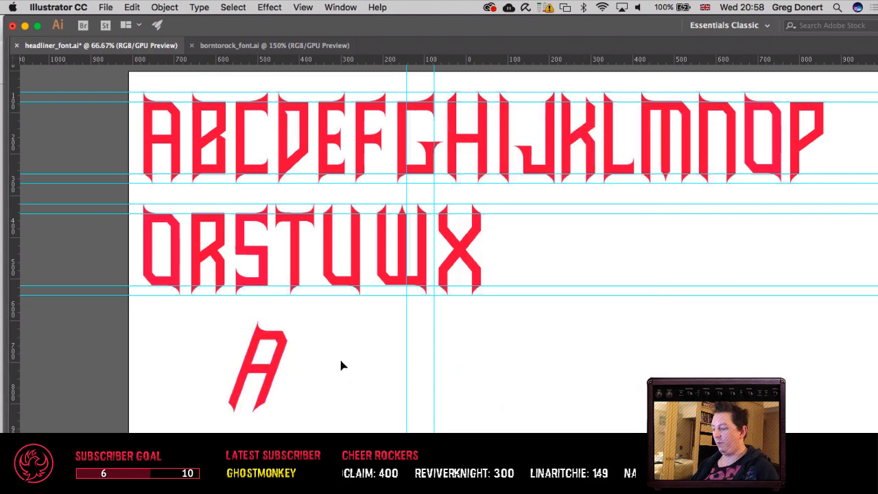
# Step: Delete the sheared A copy from the empty area below the second row
pyautogui.press('super+equal')
pyautogui.press('super+equal')
pyautogui.scroll(-5, 321, 363)
pyautogui.hscroll(-10, 321, 363)
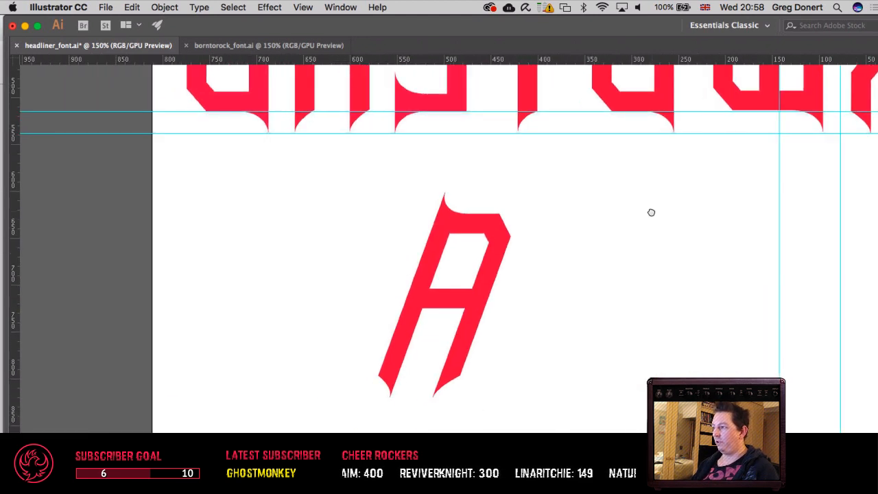
pyautogui.moveTo(582, 368); pyautogui.dragTo(582, 368)
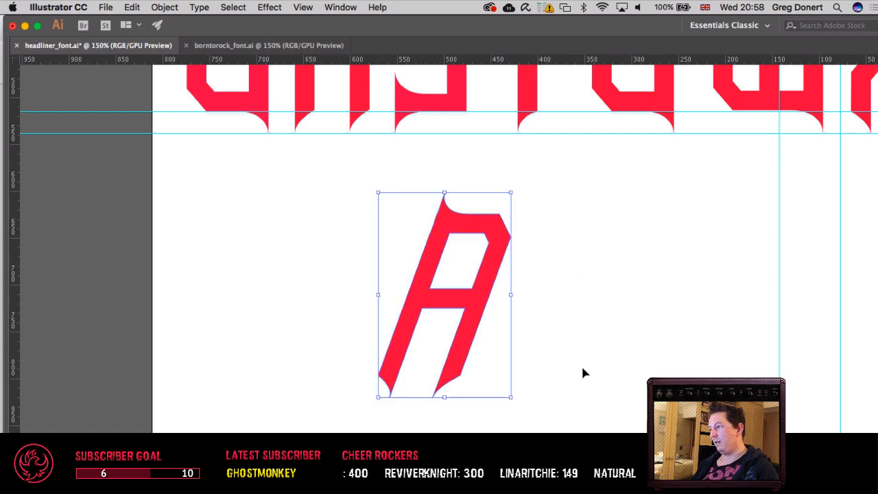
pyautogui.press('Delete')
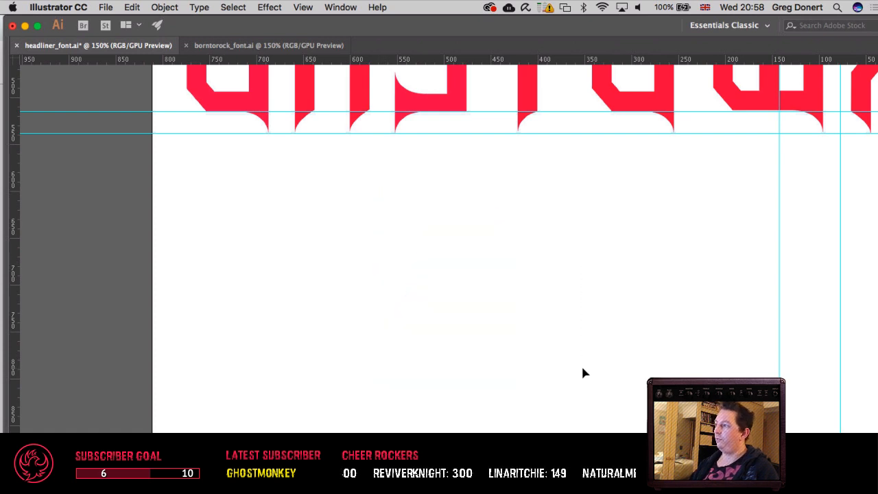
# Step: Switch to the borntorock_font.ai document and paste a copy of its brush-style R in the empty area below the letters
pyautogui.click(295, 46)
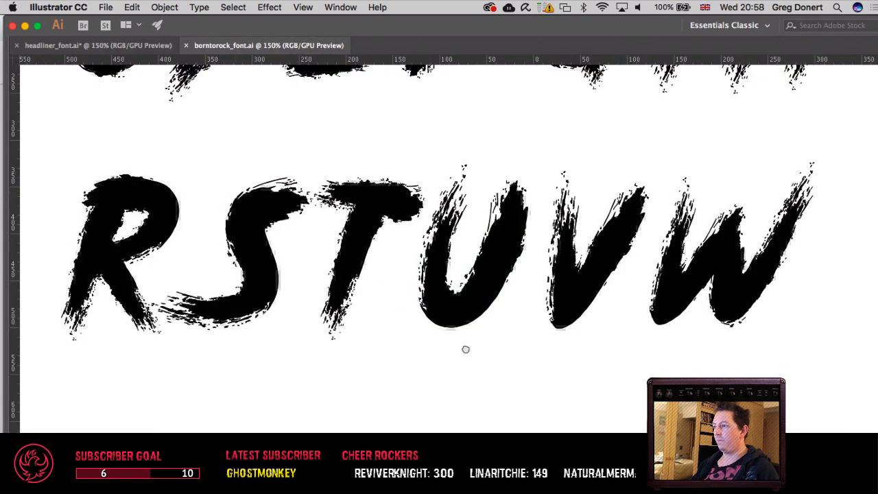
pyautogui.hscroll(-8, 465, 349)
pyautogui.moveTo(316, 192); pyautogui.dragTo(443, 314)
pyautogui.click(453, 211)
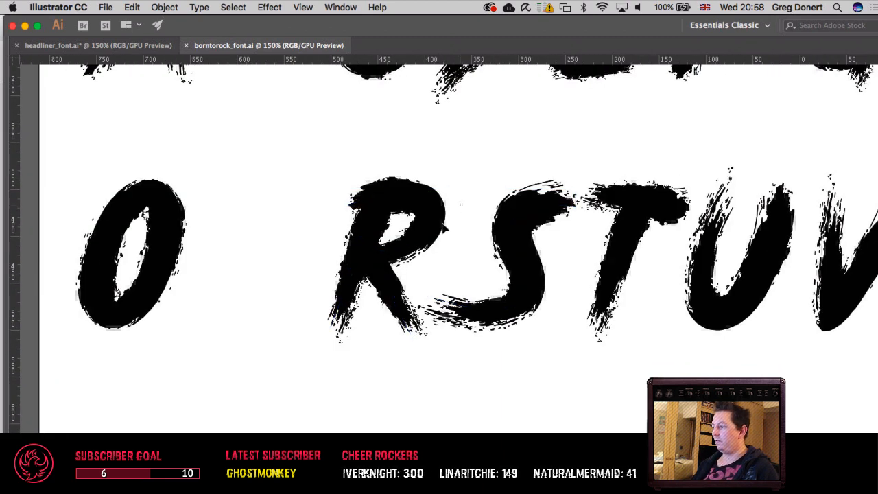
pyautogui.moveTo(447, 202); pyautogui.dragTo(300, 285)
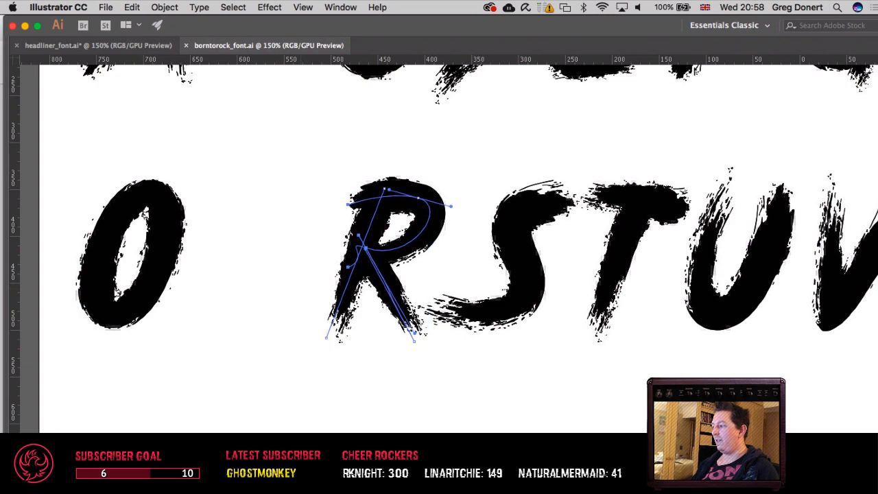
pyautogui.scroll(-10, 462, 184)
pyautogui.press('cmd+v')
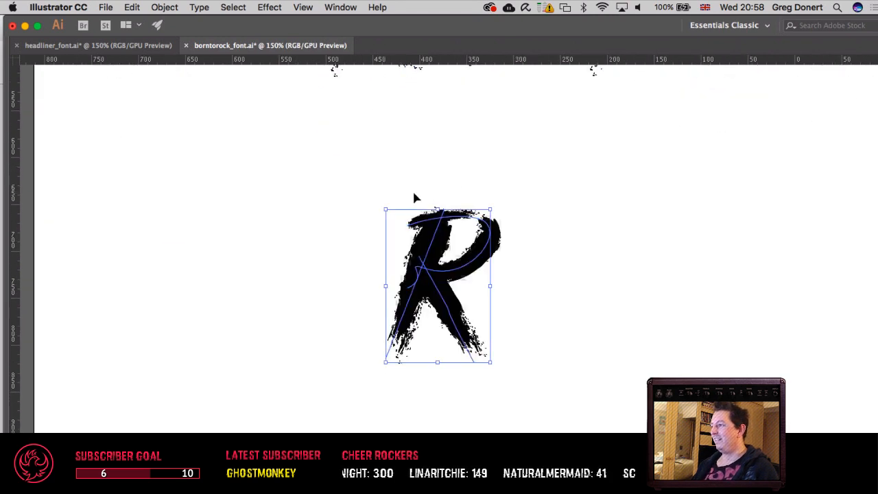
# Step: Undo the pasted R and paste the copy again further down in the empty area
pyautogui.press('super+z')
pyautogui.scroll(10, 325, 126)
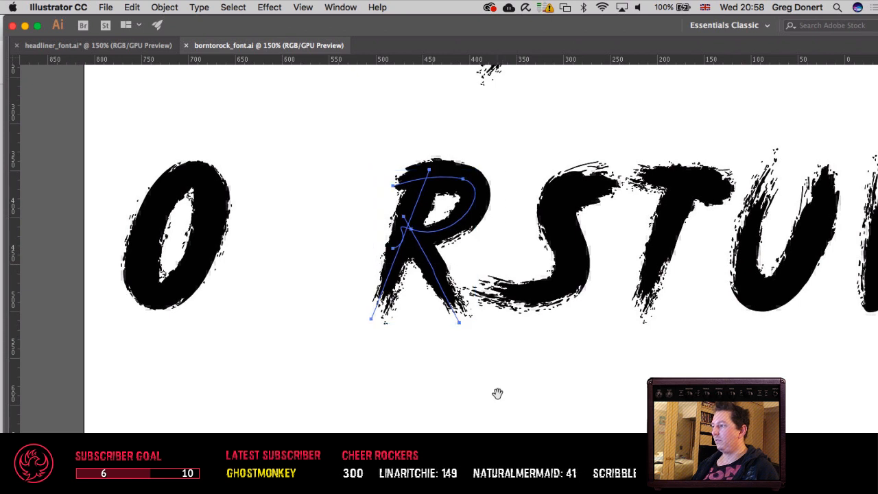
pyautogui.moveTo(498, 392); pyautogui.dragTo(463, 16)
pyautogui.press('super+v')
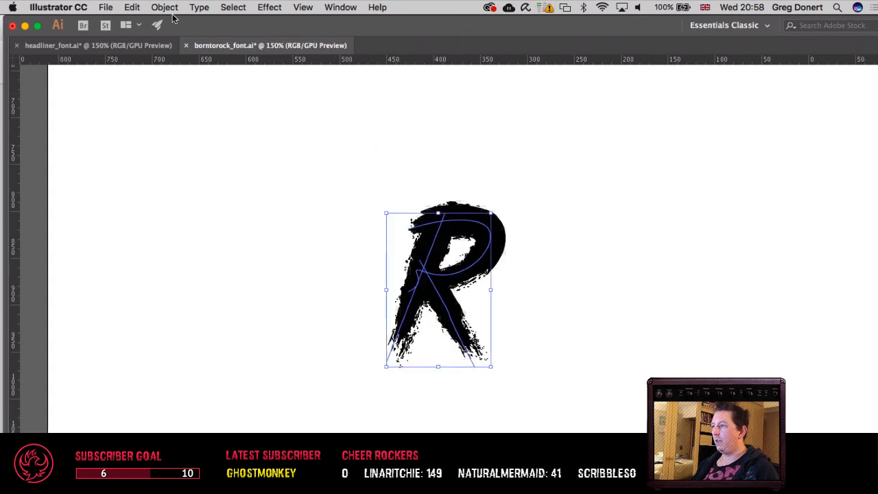
# Step: Start a horizontal shear on the pasted R with preview on and set the shear angle to 30°
pyautogui.click(167, 8)
pyautogui.moveTo(199, 22)
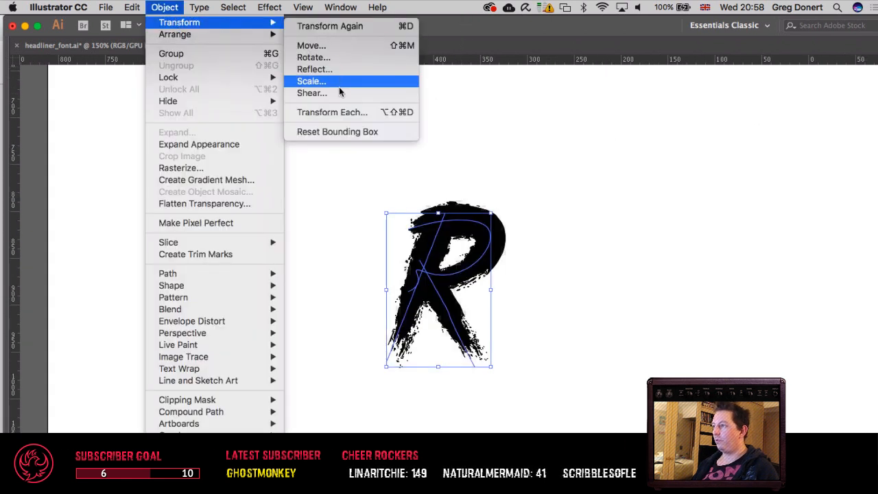
pyautogui.click(364, 94)
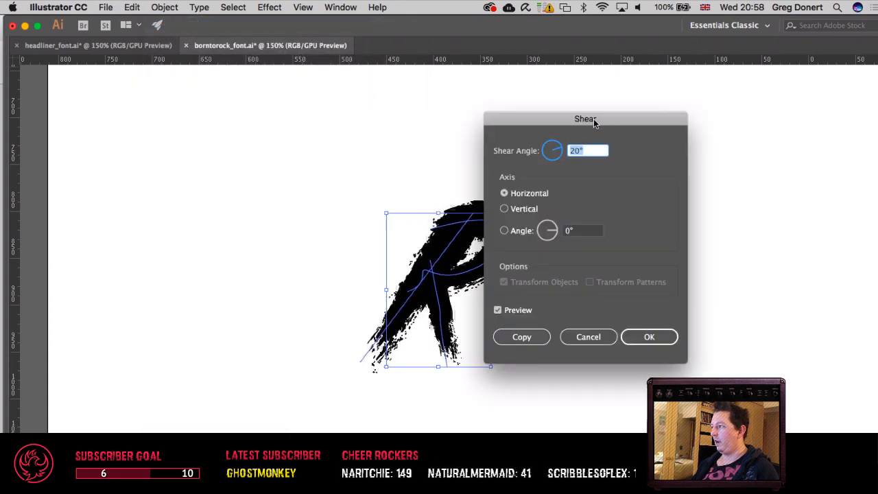
pyautogui.moveTo(593, 118); pyautogui.dragTo(721, 119)
pyautogui.hotkey('shift', 'Up')
pyautogui.hotkey('shift', 'Up')
pyautogui.hotkey('shift', 'Down')
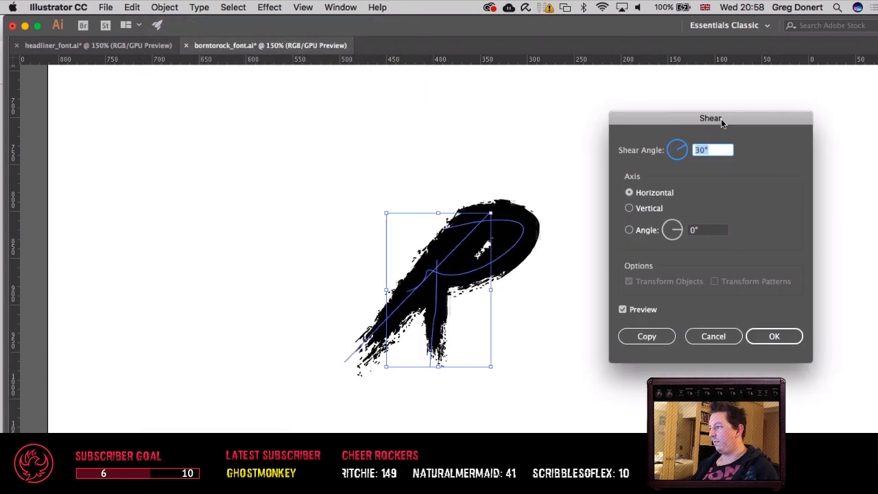
# Step: Preview the R's shear at other angles, including -10°, and apply the steep 30° slant
pyautogui.hotkey('shift', 'Up')
pyautogui.hotkey('shift', 'Up')
pyautogui.hotkey('shift', 'Down')
pyautogui.hotkey('shift', 'Down')
pyautogui.hotkey('shift', 'Down')
pyautogui.hotkey('shift', 'Down')
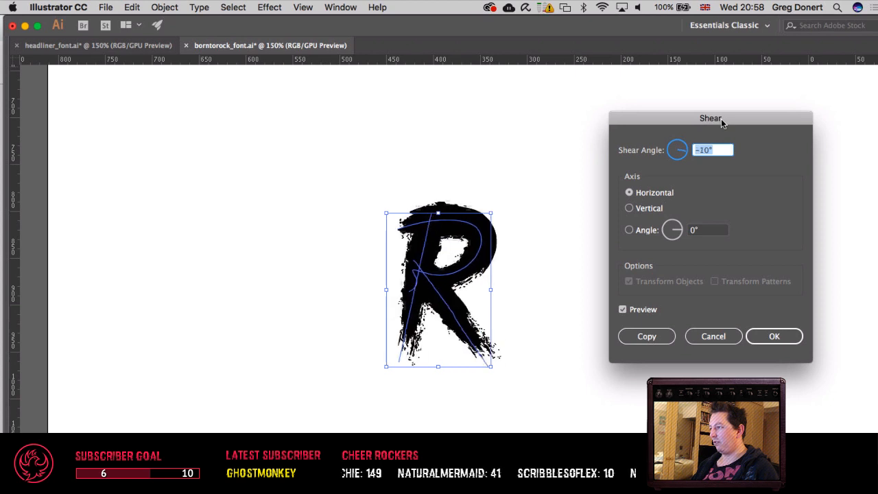
pyautogui.hotkey('shift', 'Up')
pyautogui.hotkey('shift', 'Up')
pyautogui.press('Return')
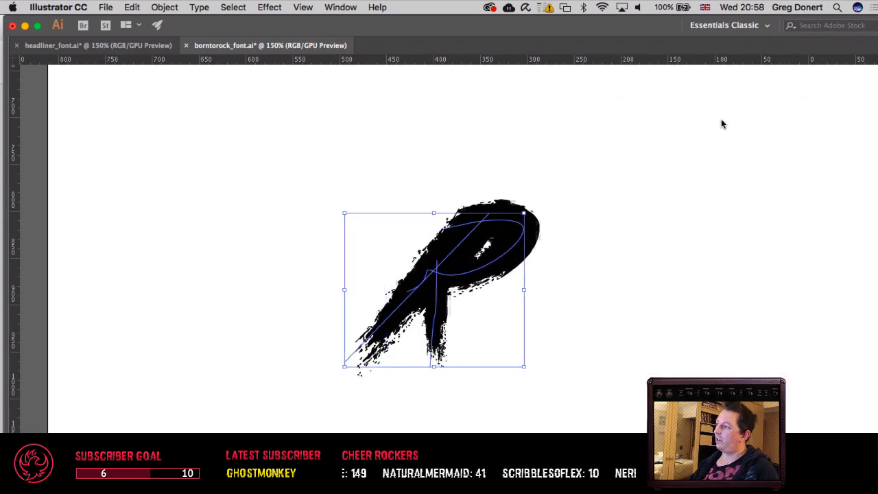
# Step: Remove the sheared R and return to the headliner_font.ai document with both letter rows in view
pyautogui.press('super+x')
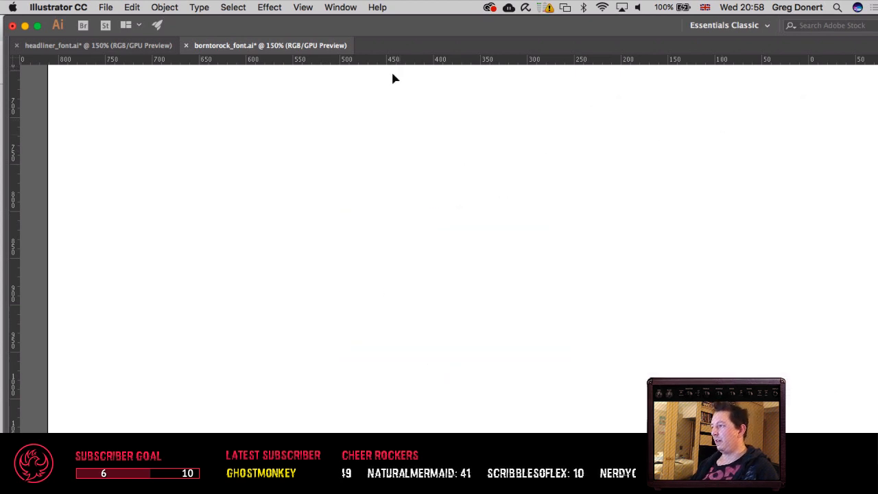
pyautogui.click(123, 44)
pyautogui.moveTo(405, 206); pyautogui.dragTo(239, 354)
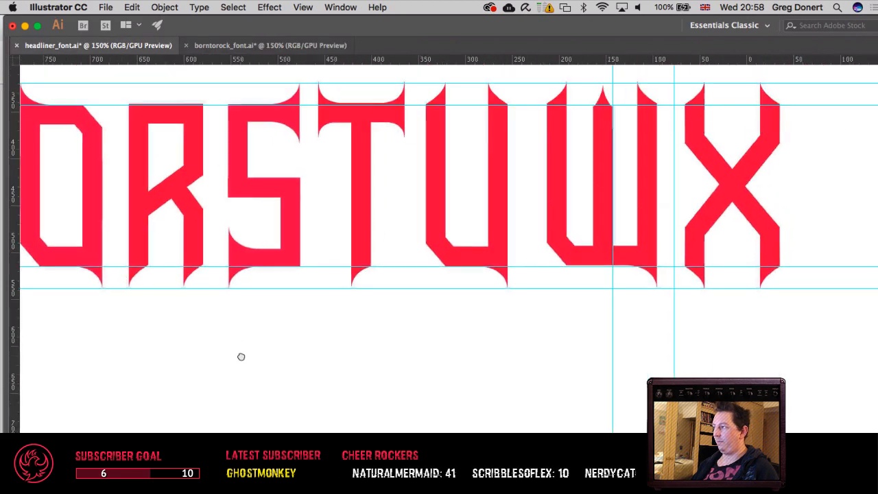
pyautogui.press('super+minus')
pyautogui.press('super+minus')
pyautogui.press('super+minus')
pyautogui.moveTo(458, 314); pyautogui.dragTo(268, 323)
pyautogui.press('super+v')
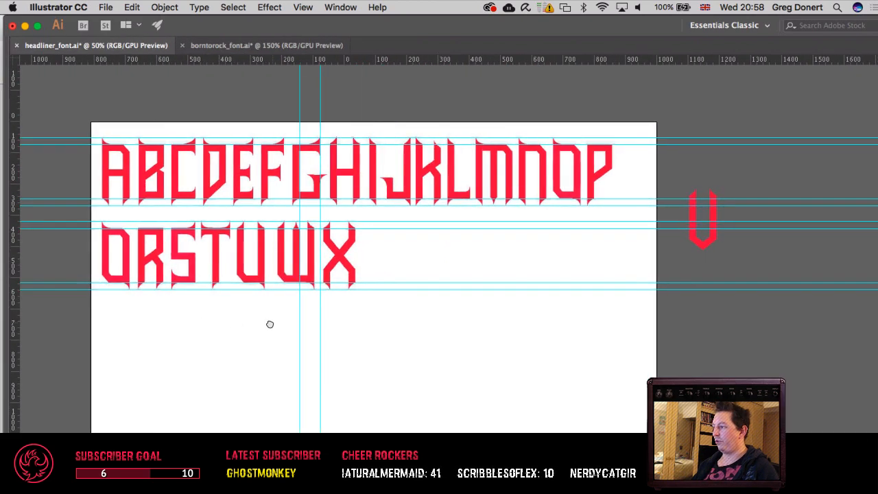
# Step: Examine the W and X against the neighbouring letters in the second row and the spare letter beside the artboard
pyautogui.press('super+plus')
pyautogui.press('super+plus')
pyautogui.moveTo(328, 269); pyautogui.dragTo(531, 380)
pyautogui.moveTo(504, 344); pyautogui.dragTo(569, 337)
pyautogui.moveTo(554, 261); pyautogui.dragTo(469, 430)
pyautogui.press('super+minus')
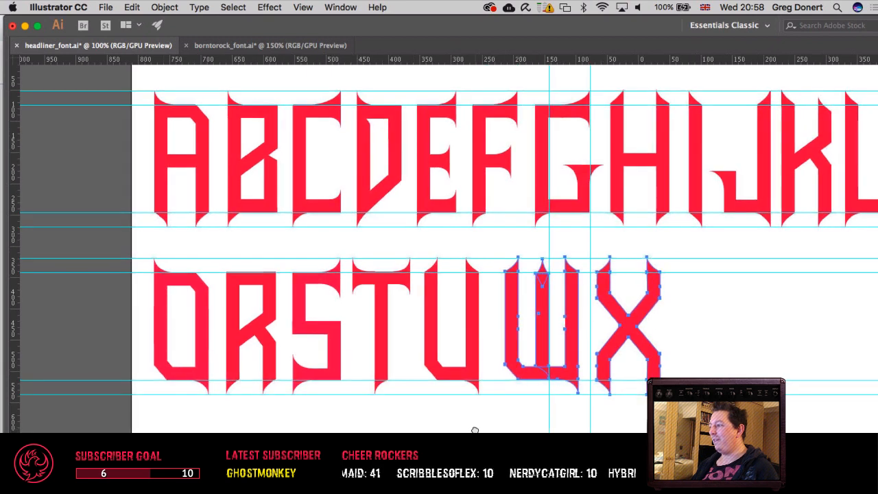
pyautogui.press('super+minus')
pyautogui.hscroll(10, 484, 430)
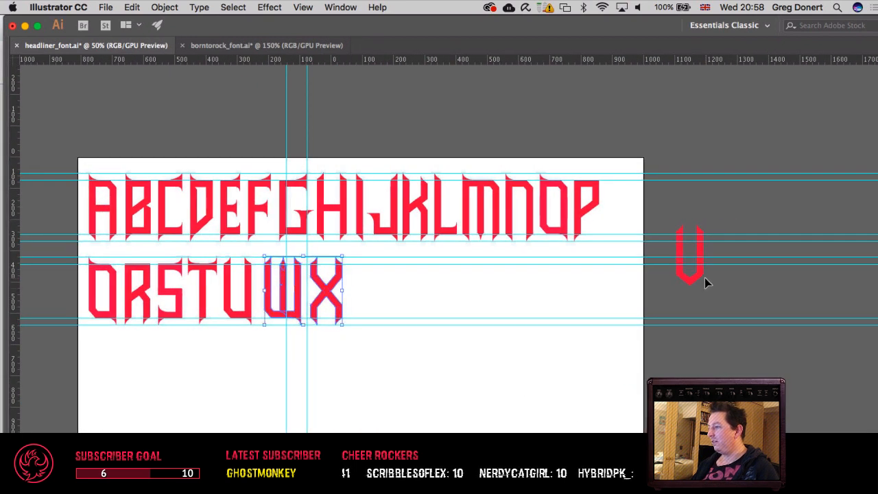
pyautogui.click(469, 280)
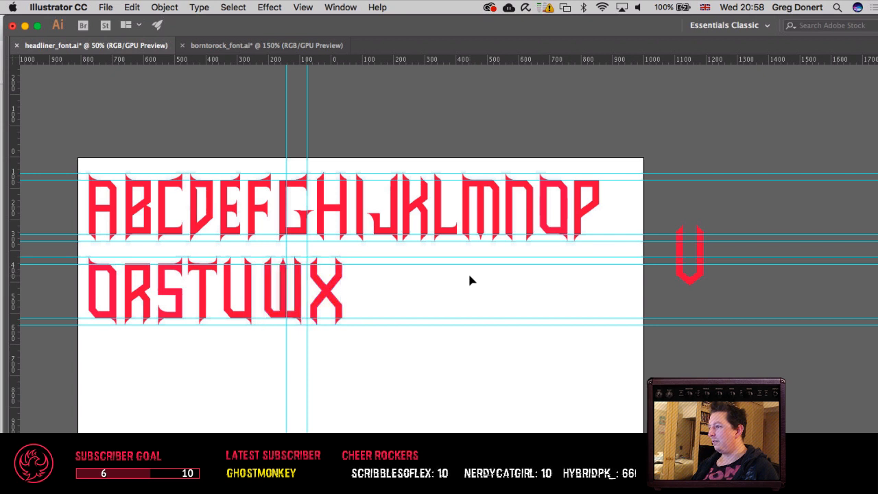
# Step: Undo the recent spacing moves of the W and X, stepping back to their wide gaps and the X's separate lower half
pyautogui.click(334, 297)
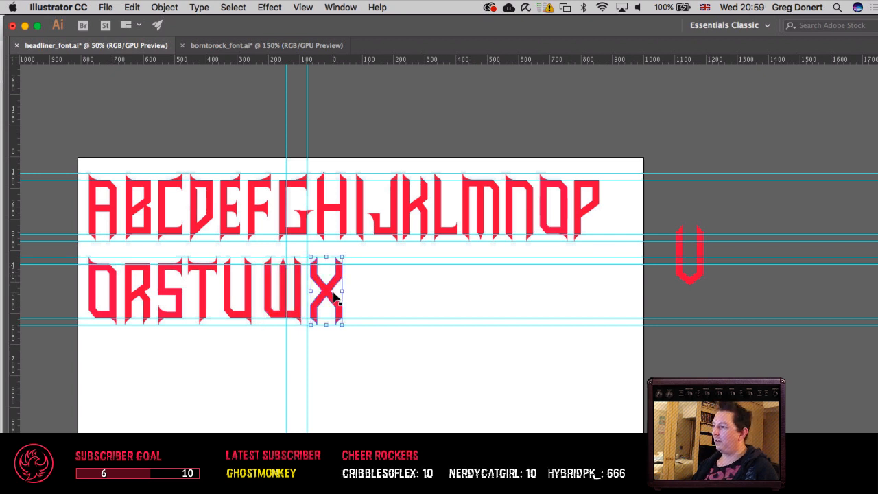
pyautogui.press('super+z')
pyautogui.press('super+z')
pyautogui.press('super+z')
pyautogui.press('super+z')
pyautogui.press('super+z')
pyautogui.press('super+z')
pyautogui.press('super+z')
pyautogui.press('super+z')
pyautogui.press('super+z')
pyautogui.press('super+z')
pyautogui.press('super+z')
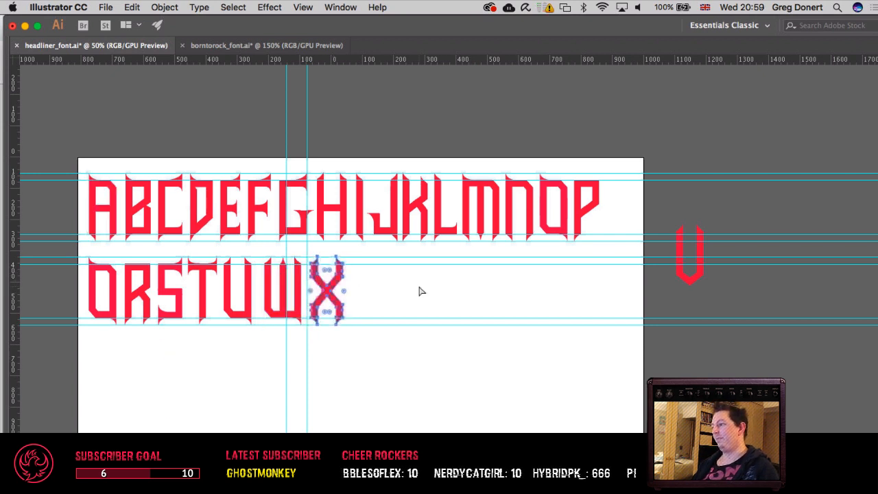
pyautogui.press('super+z')
pyautogui.press('super+z')
pyautogui.press('super+z')
pyautogui.press('super+z')
pyautogui.press('super+z')
pyautogui.press('super+z')
pyautogui.press('super+z')
pyautogui.press('super+z')
pyautogui.press('super+z')
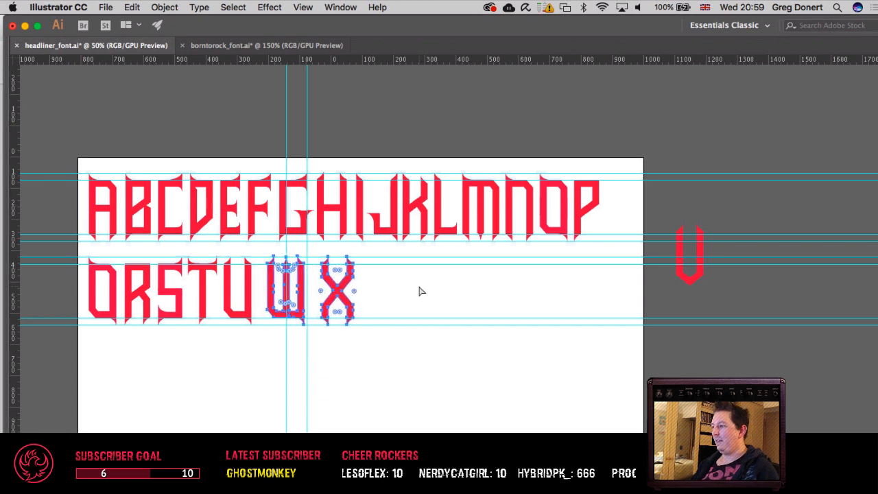
pyautogui.press('super+z')
pyautogui.press('super+z')
pyautogui.press('super+z')
pyautogui.press('super+z')
pyautogui.press('super+z')
pyautogui.press('super+z')
pyautogui.press('super+z')
pyautogui.press('super+z')
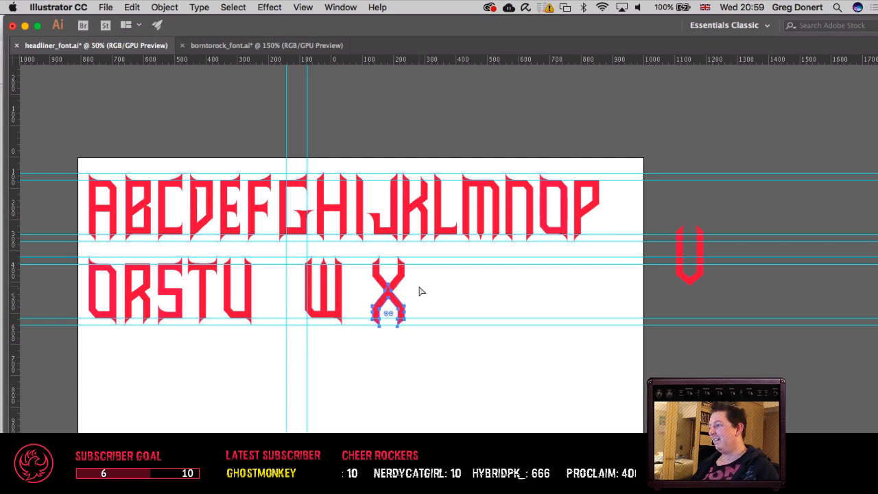
# Step: Step back and forth through the X's construction history around the placement of its mirrored lower half
pyautogui.press('super+z')
pyautogui.press('super+z')
pyautogui.press('super+z')
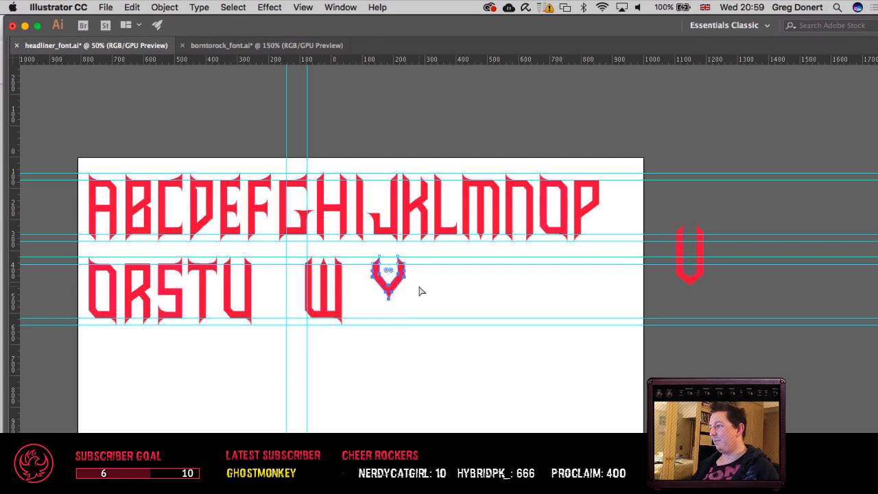
pyautogui.press('super+shift+z')
pyautogui.press('super+shift+z')
pyautogui.press('super+shift+z')
pyautogui.press('super+shift+z')
pyautogui.press('super+shift+z')
pyautogui.press('super+z')
pyautogui.press('super+z')
pyautogui.press('super+z')
pyautogui.press('super+z')
pyautogui.press('super+z')
pyautogui.press('super+z')
pyautogui.press('super+z')
pyautogui.press('super+z')
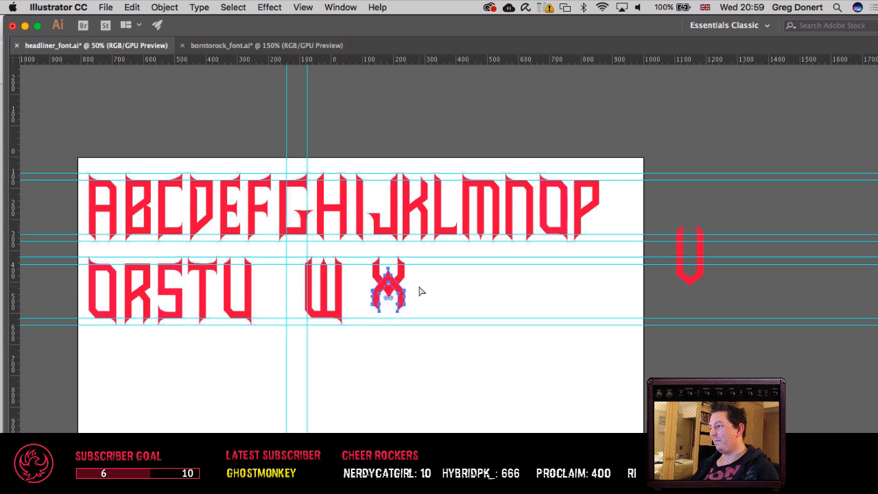
# Step: Undo the remaining X construction until only its taller V-shaped upper half is left, and clear the selection
pyautogui.press('super+z')
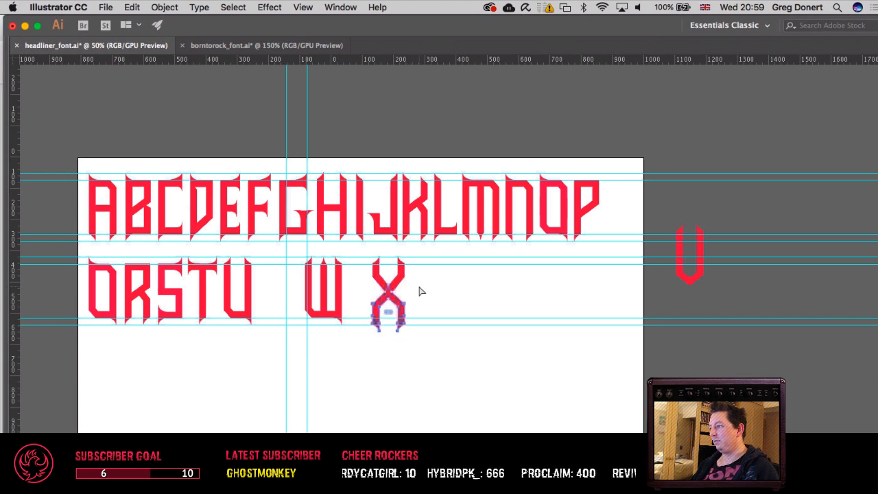
pyautogui.press('super+z')
pyautogui.press('super+z')
pyautogui.press('super+z')
pyautogui.press('super+z')
pyautogui.press('super+z')
pyautogui.press('super+z')
pyautogui.press('super+z')
pyautogui.press('super+z')
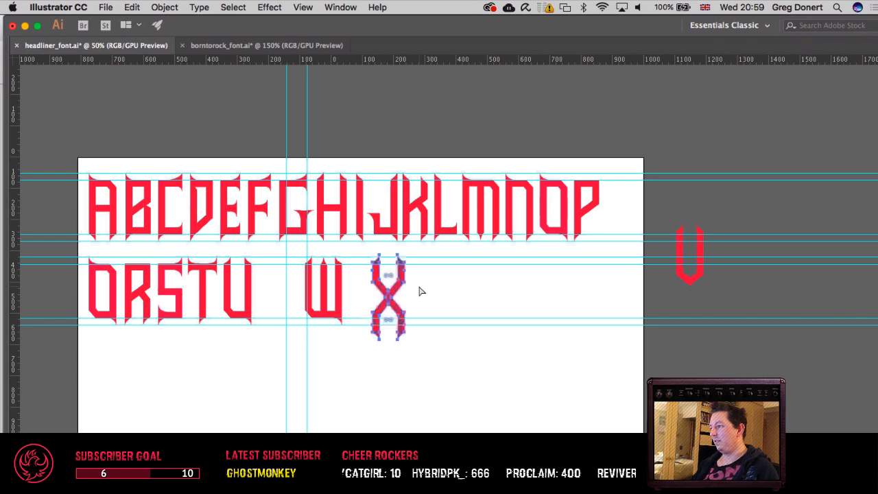
pyautogui.press('super+z')
pyautogui.press('super+z')
pyautogui.press('super+z')
pyautogui.press('super+z')
pyautogui.press('super+z')
pyautogui.press('super+z')
pyautogui.press('super+z')
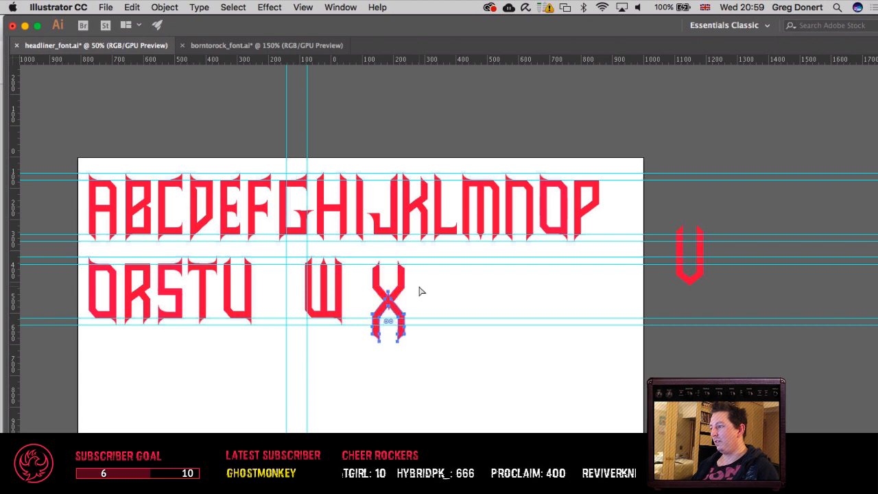
pyautogui.press('super+z')
pyautogui.press('super+z')
pyautogui.press('super+z')
pyautogui.press('super+z')
pyautogui.press('super+z')
pyautogui.press('super+z')
pyautogui.press('super+z')
pyautogui.press('super+z')
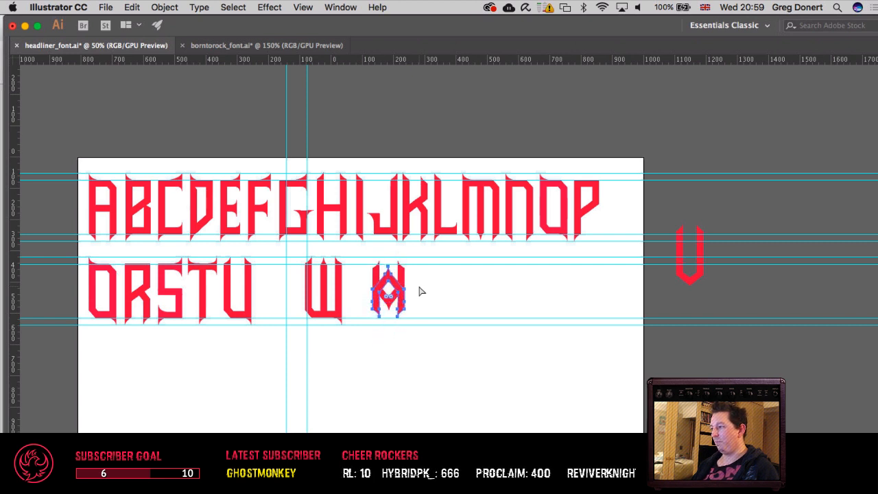
pyautogui.press('super+z')
pyautogui.press('super+z')
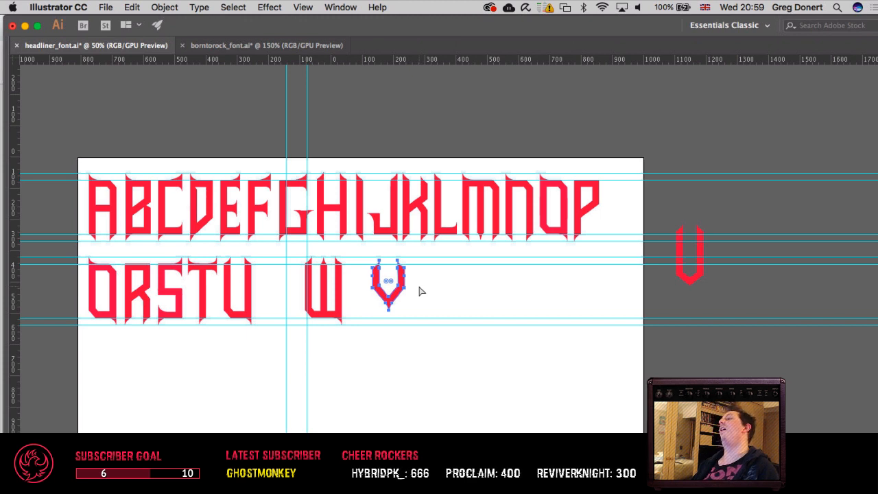
pyautogui.click(425, 301)
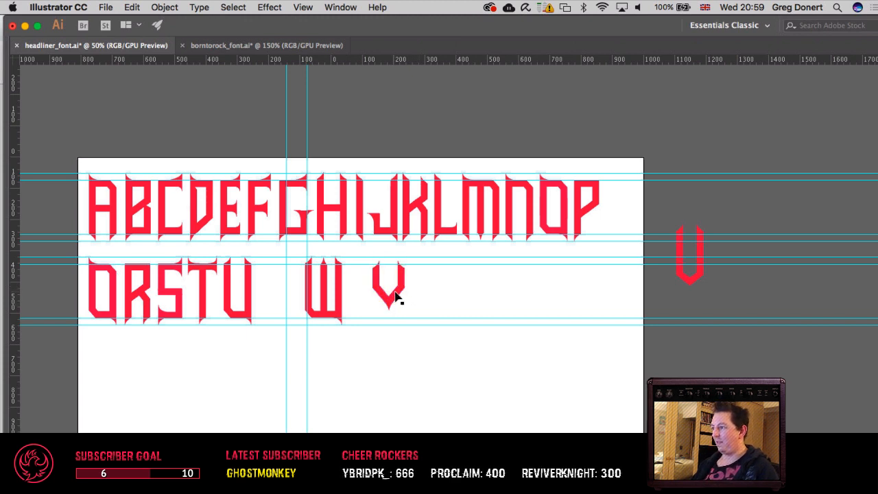
# Step: Place a copy of the V-shaped piece in the gap between the U and the W, keeping the original after the W
pyautogui.moveTo(398, 297); pyautogui.dragTo(288, 296)
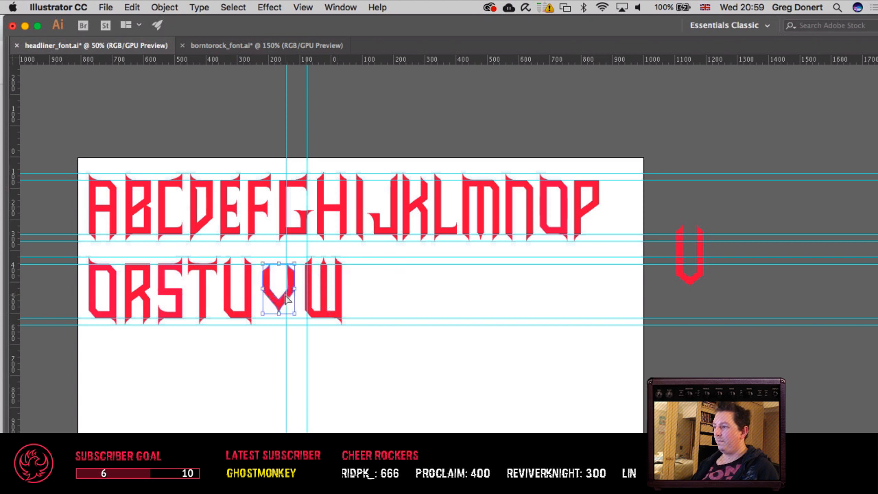
pyautogui.press('super+z')
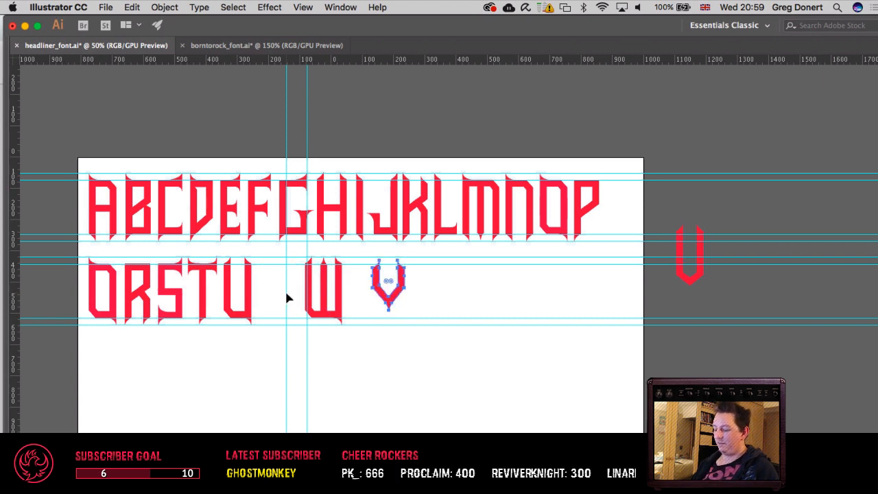
pyautogui.press('super+z')
pyautogui.press('super+z')
pyautogui.press('super+z')
pyautogui.press('super+z')
pyautogui.press('super+z')
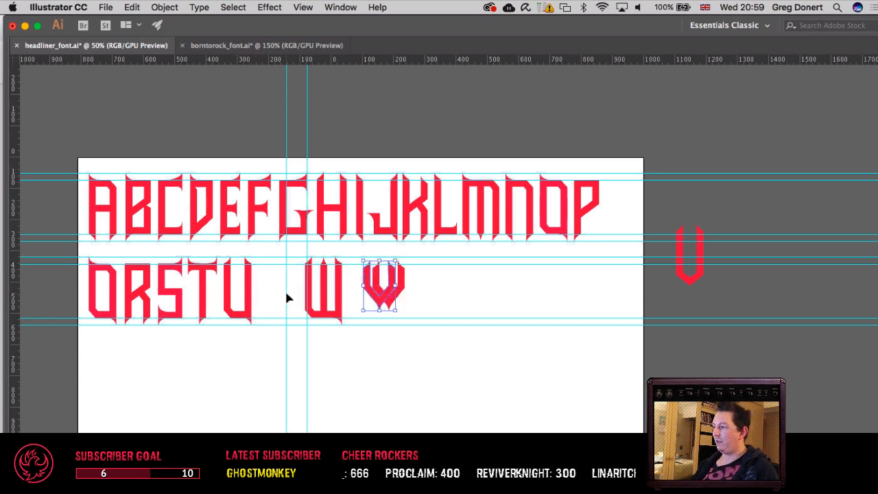
pyautogui.press('super+shift+z')
pyautogui.press('super+shift+z')
pyautogui.press('super+shift+z')
pyautogui.press('super+shift+z')
pyautogui.press('super+shift+z')
pyautogui.press('super+shift+z')
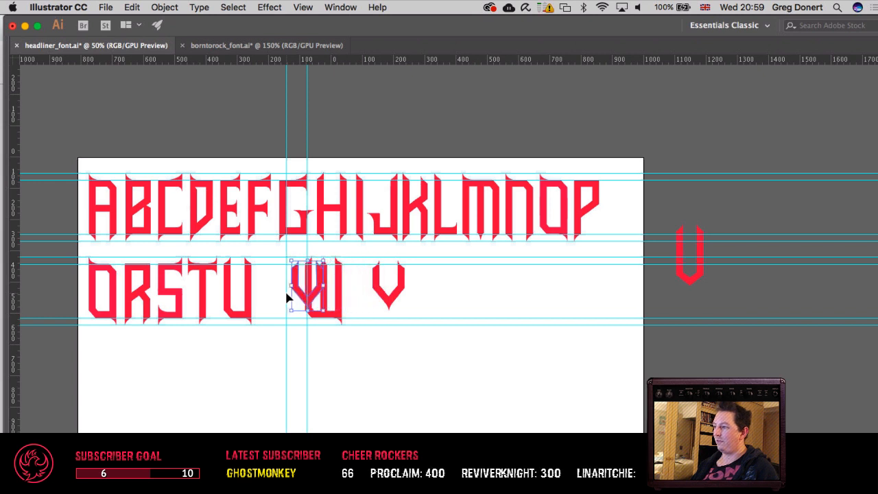
pyautogui.hotkey('shift', 'Left')
pyautogui.hotkey('shift', 'Left')
pyautogui.hotkey('shift', 'Left')
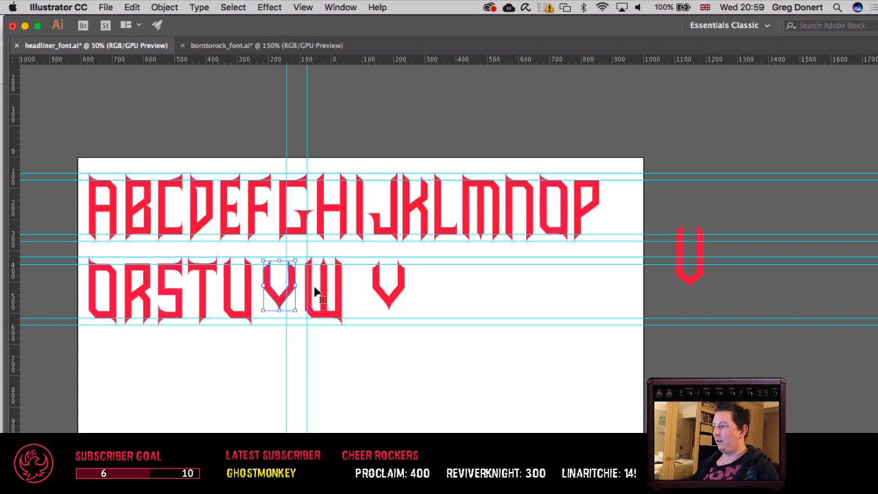
pyautogui.click(459, 310)
# Step: Try pasting another copy of the V-shaped piece beyond the end of the second row and undo it
pyautogui.press('super+z')
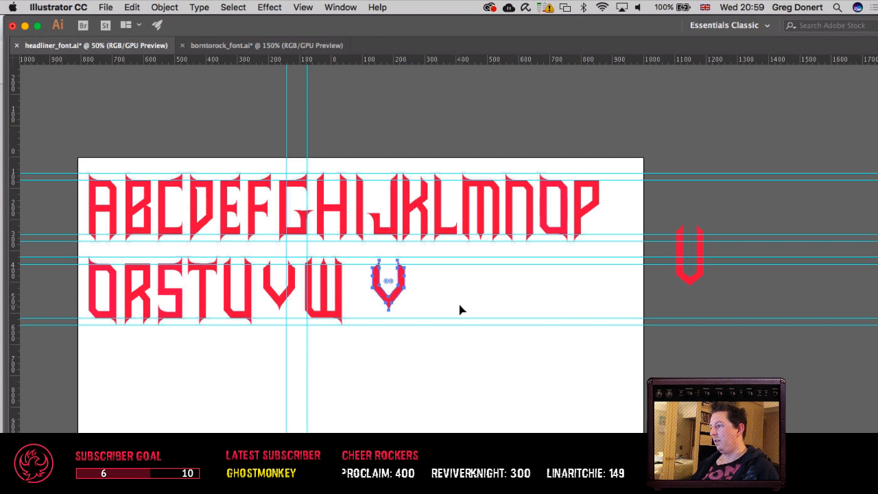
pyautogui.click(459, 310)
pyautogui.press('super+v')
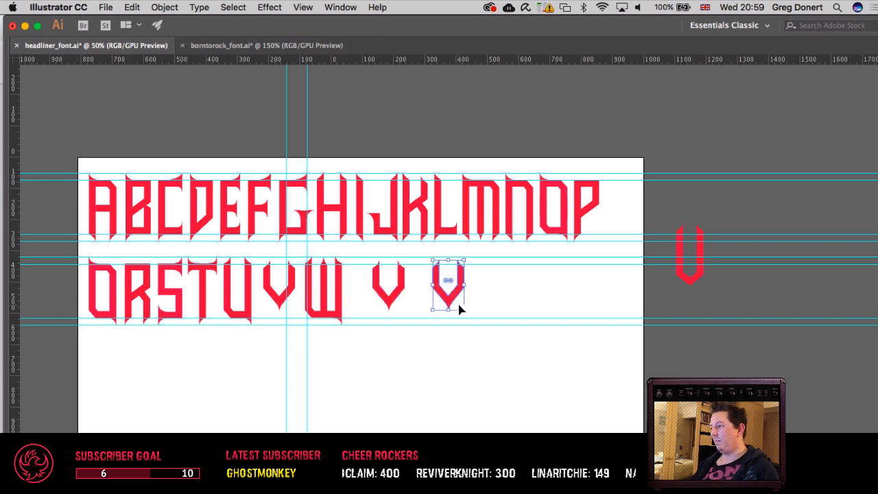
pyautogui.press('super+z')
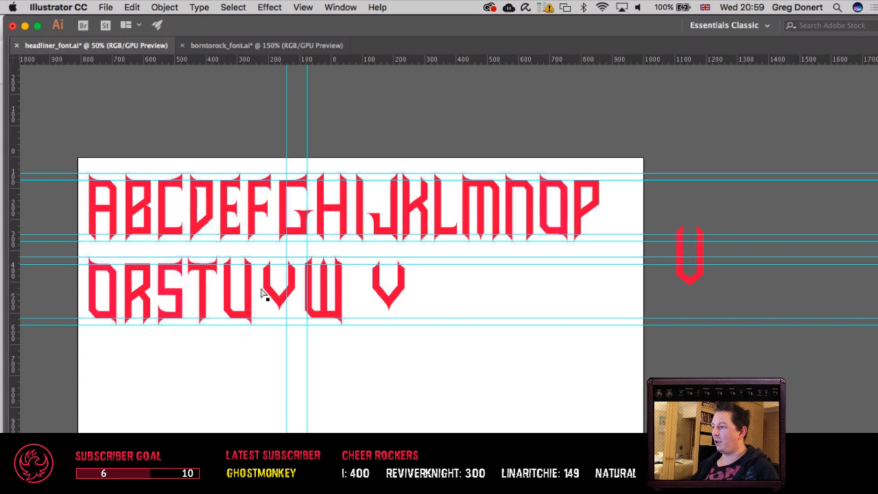
# Step: Lengthen the V between the U and W by moving its lower points down to the baseline guides and raising its upper points
pyautogui.moveTo(259, 279); pyautogui.dragTo(296, 315)
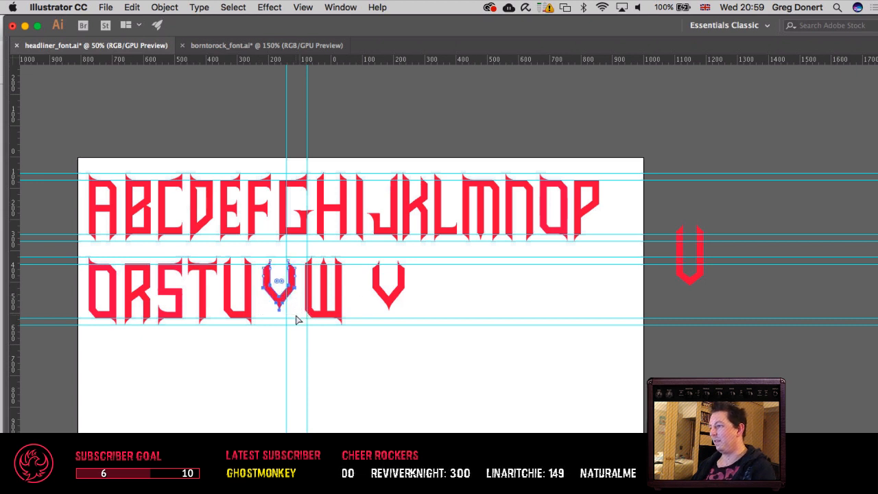
pyautogui.press('Down')
pyautogui.press('Down')
pyautogui.press('Down')
pyautogui.press('Down')
pyautogui.press('Down')
pyautogui.press('Down')
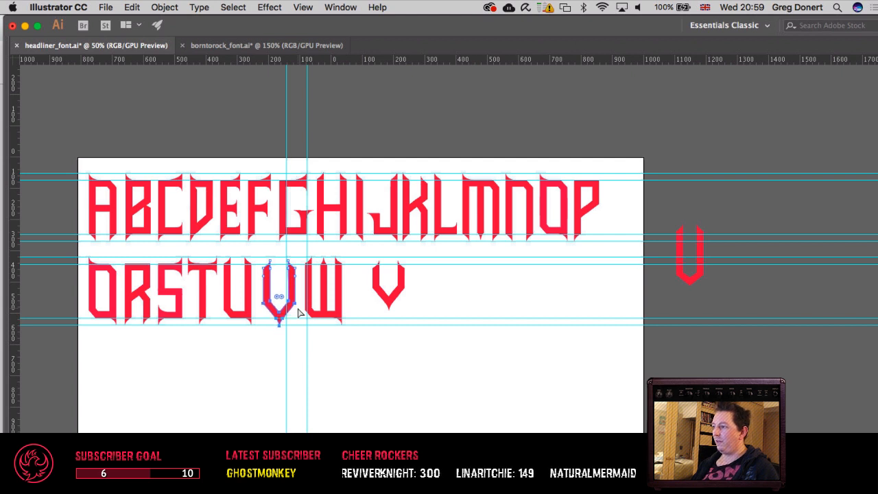
pyautogui.moveTo(316, 303); pyautogui.dragTo(322, 304)
pyautogui.click(418, 393)
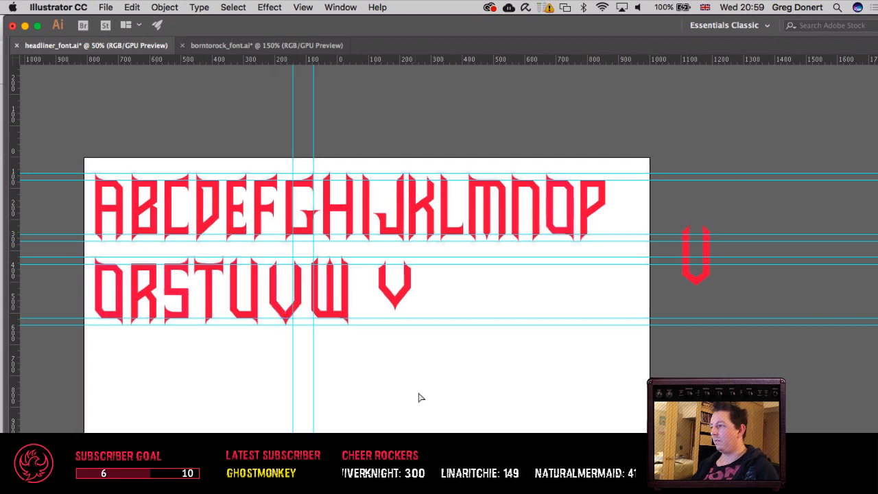
pyautogui.moveTo(419, 393); pyautogui.dragTo(386, 398)
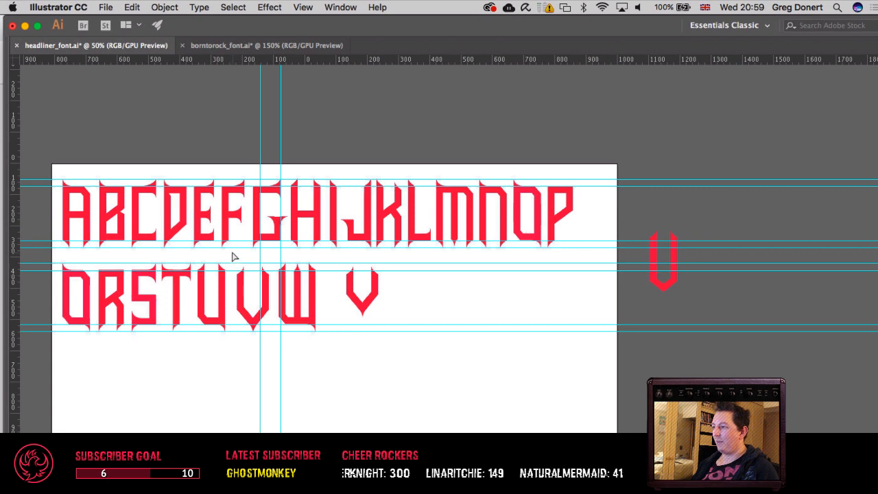
pyautogui.moveTo(232, 253); pyautogui.dragTo(271, 289)
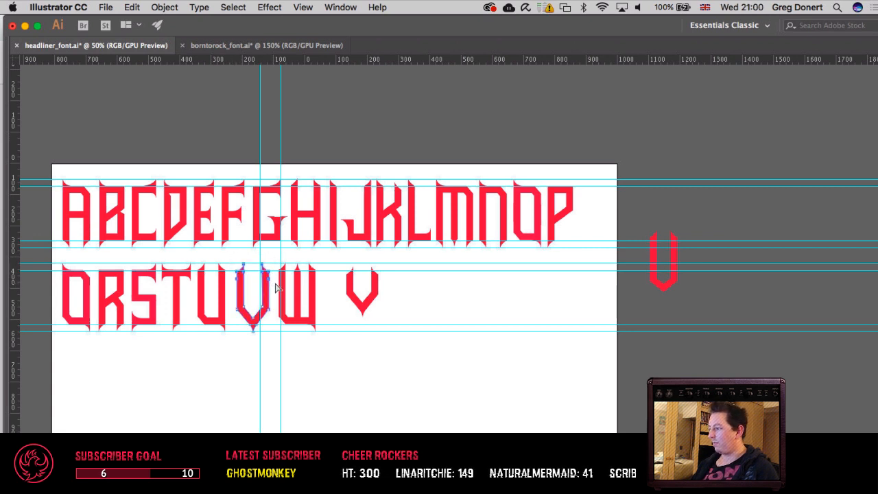
pyautogui.click(384, 295)
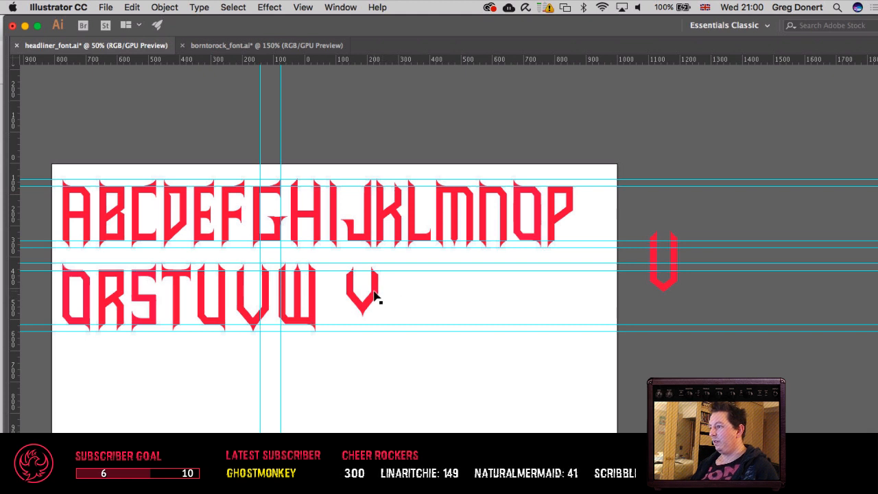
# Step: Try rotating a pasted copy of the remaining V-shaped piece by 180° and delete that copy
pyautogui.click(374, 295)
pyautogui.hotkey('ctrl', 'c')
pyautogui.hotkey('ctrl', 'v')
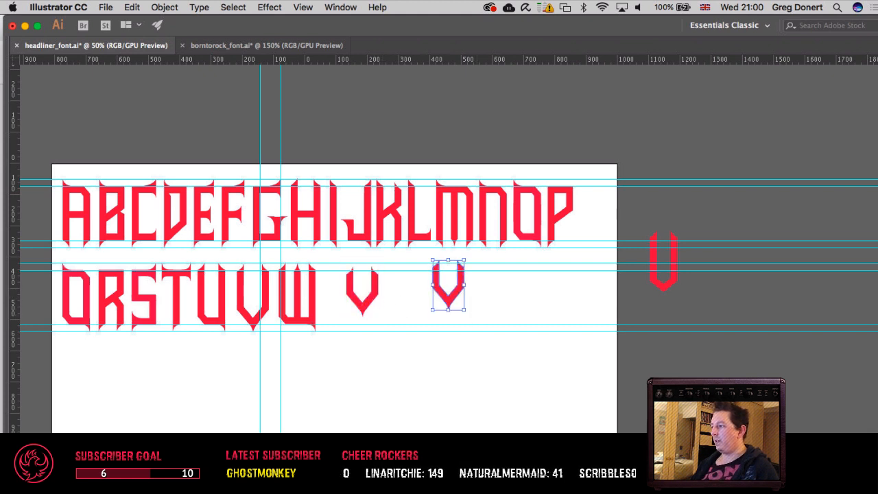
pyautogui.click(165, 7)
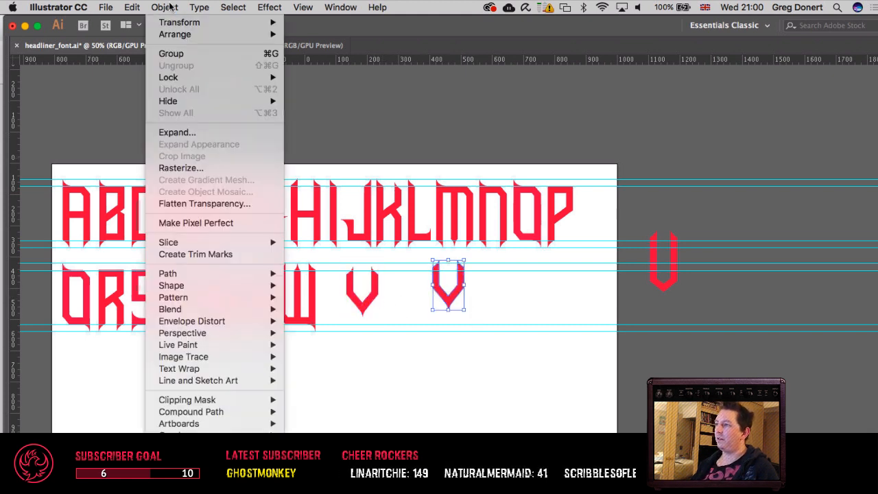
pyautogui.moveTo(228, 24)
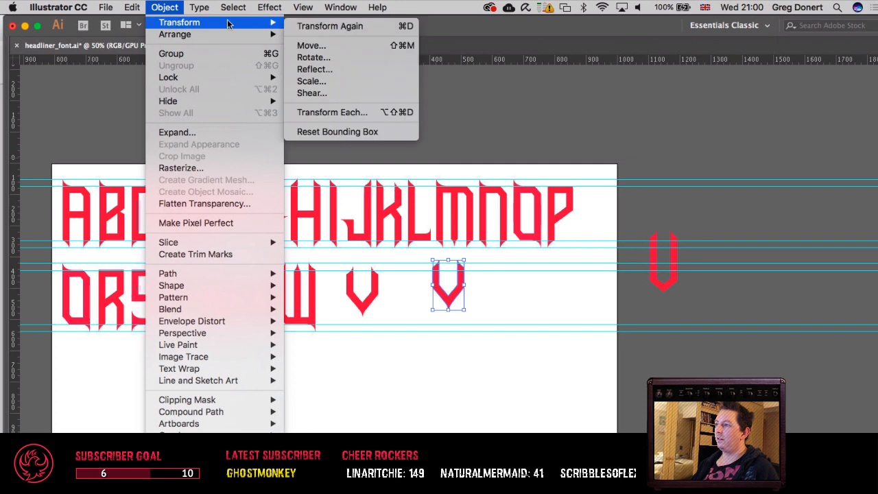
pyautogui.click(305, 58)
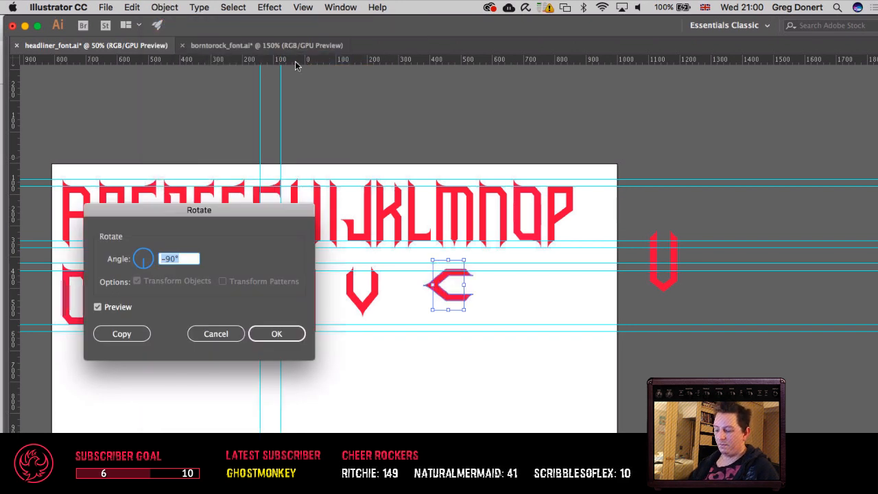
pyautogui.write('180')
pyautogui.press('Tab')
pyautogui.press('Return')
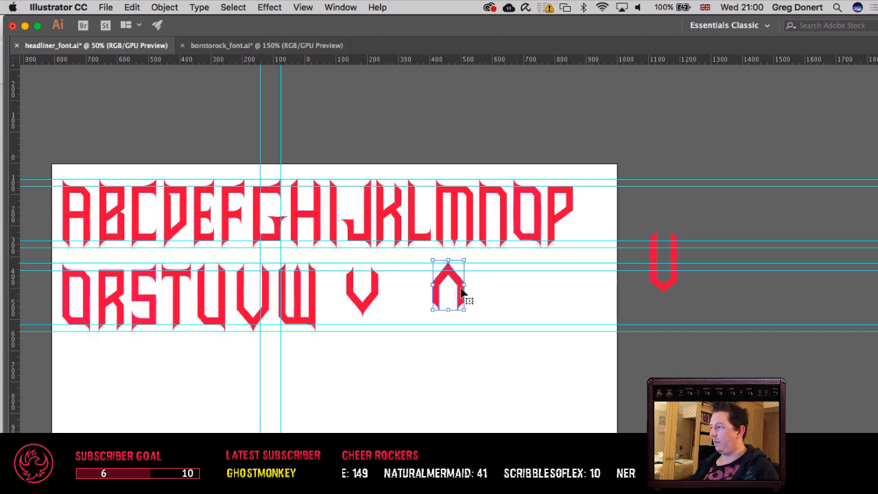
pyautogui.press('Delete')
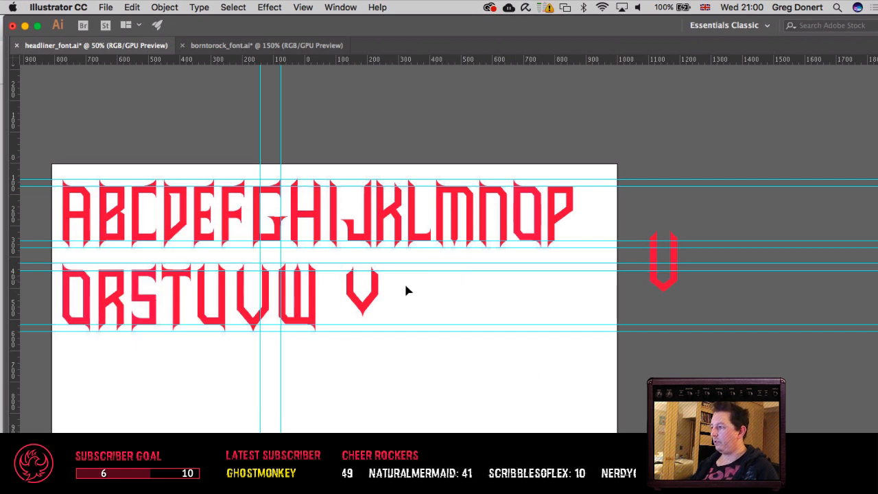
# Step: Make a copy of the V-shaped piece rotated 180° in place and shift it down to form the X's lower half
pyautogui.click(372, 297)
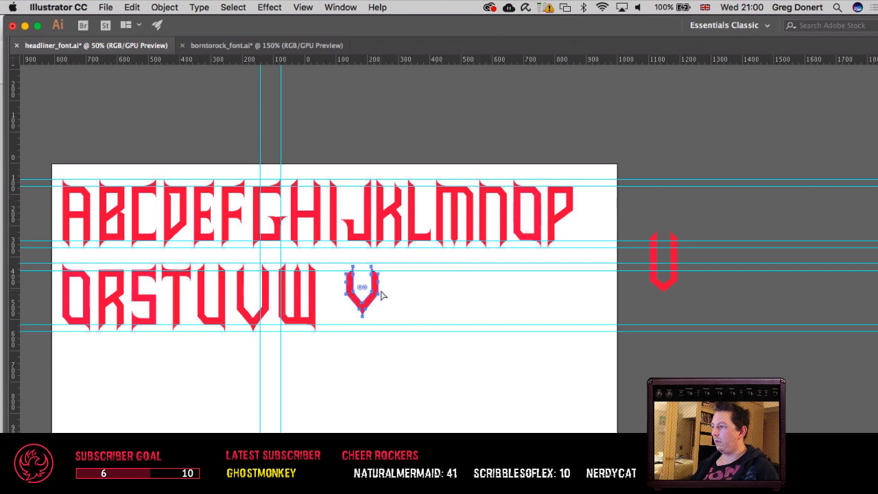
pyautogui.click(165, 7)
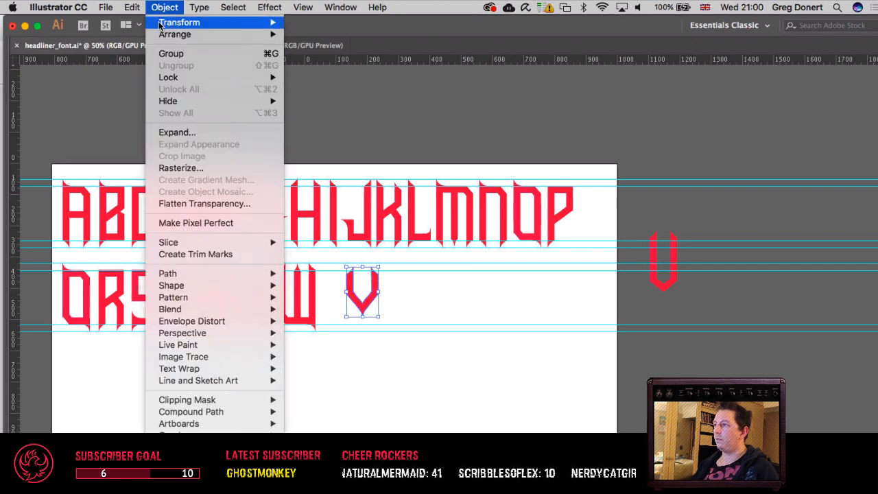
pyautogui.moveTo(205, 22)
pyautogui.click(317, 57)
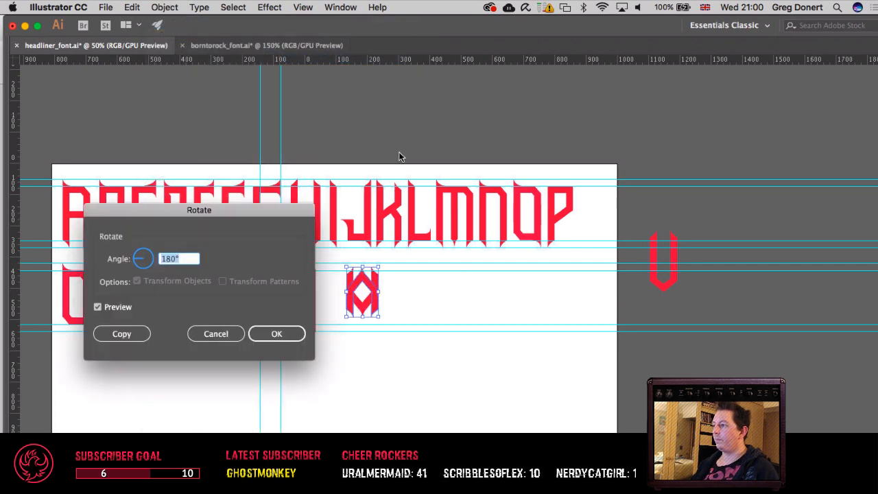
pyautogui.press('Return')
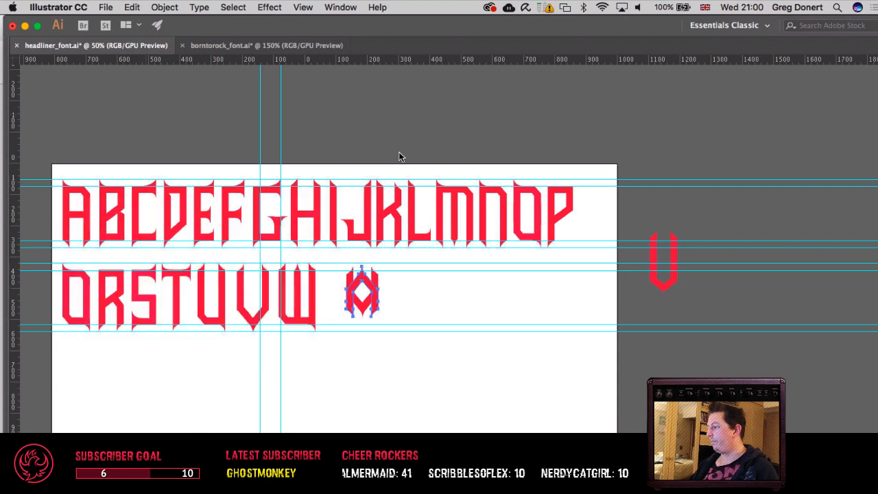
pyautogui.hotkey('shift', 'Down')
pyautogui.hotkey('shift', 'Down')
pyautogui.hotkey('shift', 'Down')
pyautogui.hotkey('shift', 'Down')
pyautogui.hotkey('shift', 'Down')
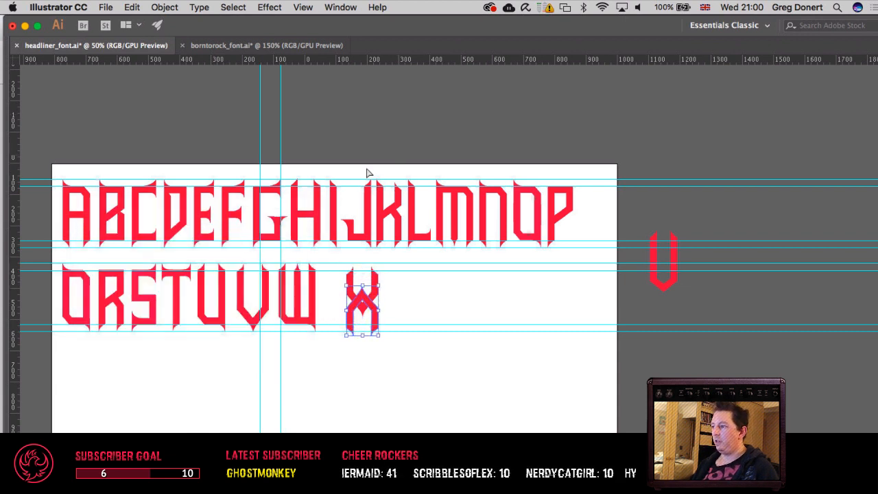
# Step: Try laying the V over the U and shrinking it to the U's width and height, and undo both changes
pyautogui.press('super+equal')
pyautogui.press('super+equal')
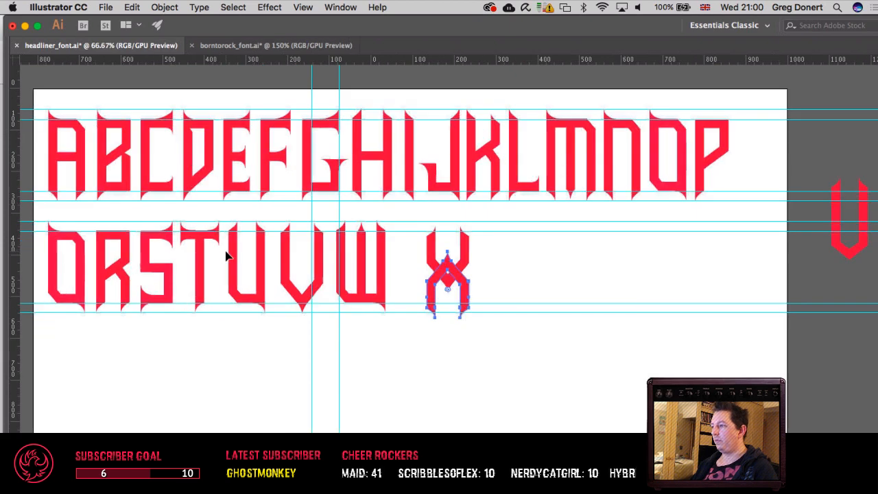
pyautogui.moveTo(282, 256); pyautogui.dragTo(400, 280)
pyautogui.hscroll(-5, 400, 280)
pyautogui.scroll(1, 400, 280)
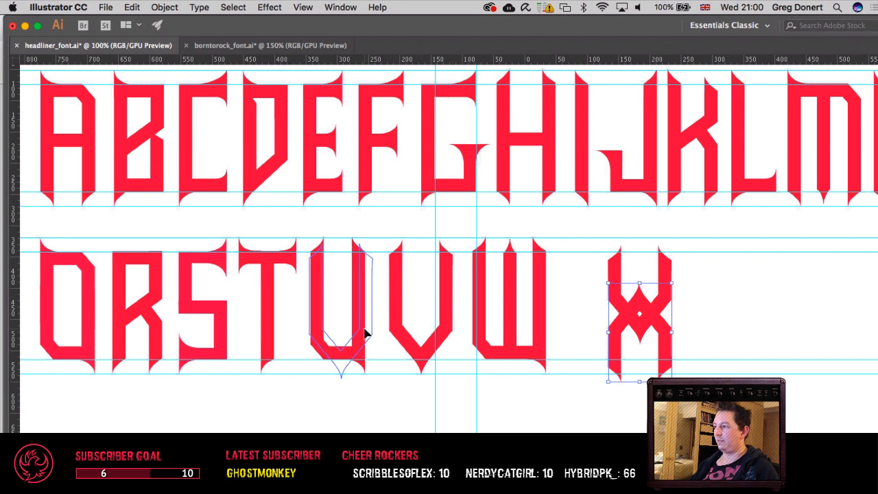
pyautogui.moveTo(365, 328); pyautogui.dragTo(365, 328)
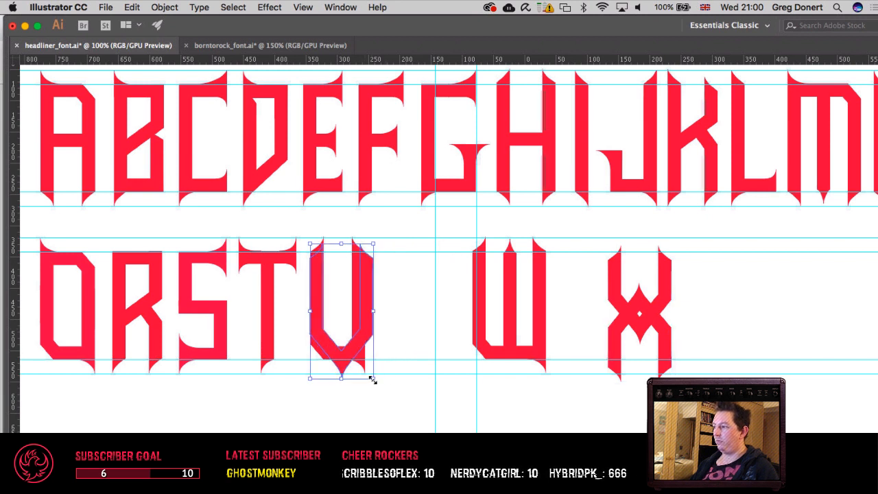
pyautogui.moveTo(372, 379); pyautogui.dragTo(365, 370)
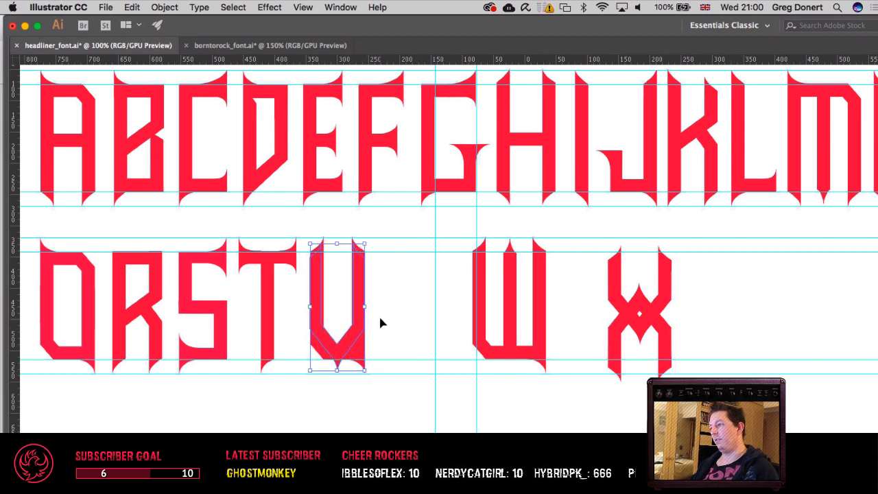
pyautogui.press('super+z')
pyautogui.press('space')
pyautogui.moveTo(431, 317); pyautogui.dragTo(380, 323)
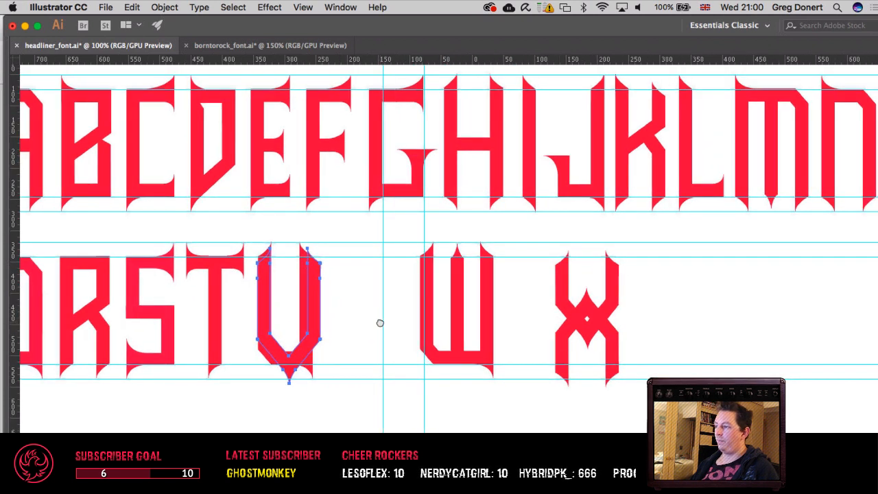
pyautogui.press('super+z')
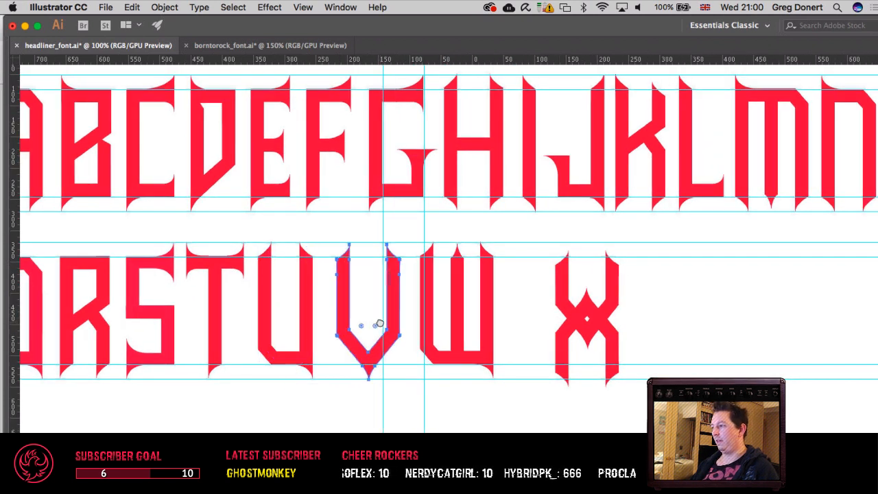
# Step: Try pasting another V-shaped piece beside the X and delete it
pyautogui.press('space')
pyautogui.moveTo(507, 332); pyautogui.dragTo(386, 333)
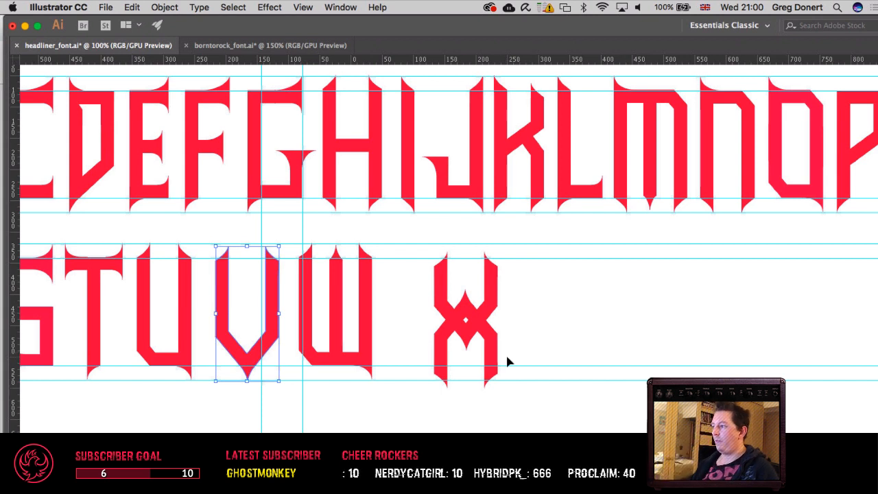
pyautogui.press('super+v')
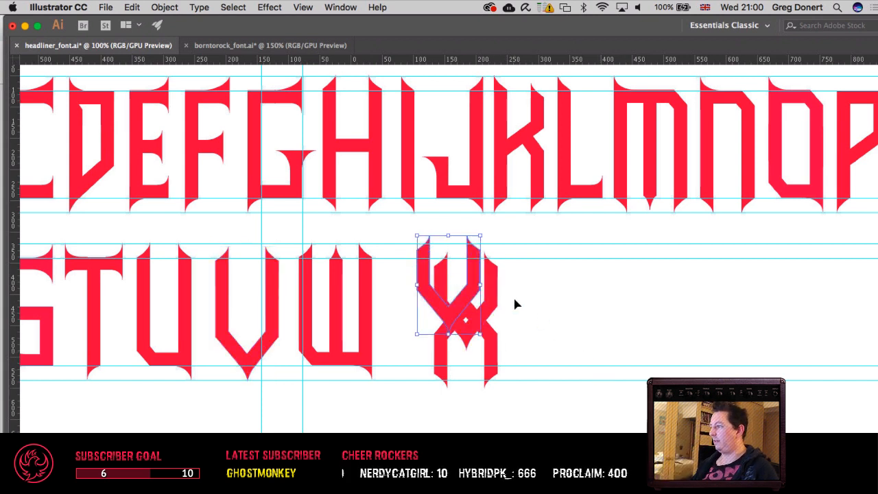
pyautogui.moveTo(475, 276); pyautogui.dragTo(568, 267)
pyautogui.moveTo(717, 363); pyautogui.dragTo(815, 493)
pyautogui.moveTo(670, 493); pyautogui.dragTo(530, 283)
pyautogui.press('super+z')
pyautogui.moveTo(630, 381); pyautogui.dragTo(519, 94)
pyautogui.press('v')
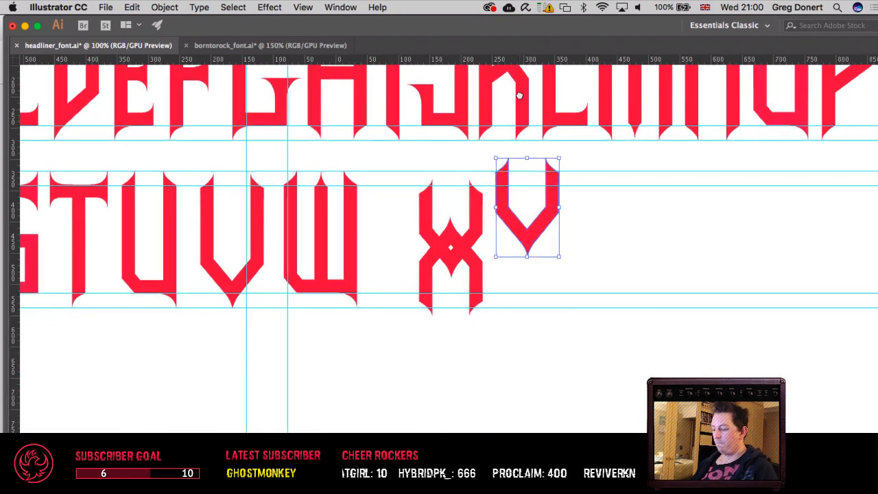
pyautogui.press('Delete')
# Step: Raise the upper V-shaped piece of the X until its spike tips meet the second row's top guide
pyautogui.click(483, 218)
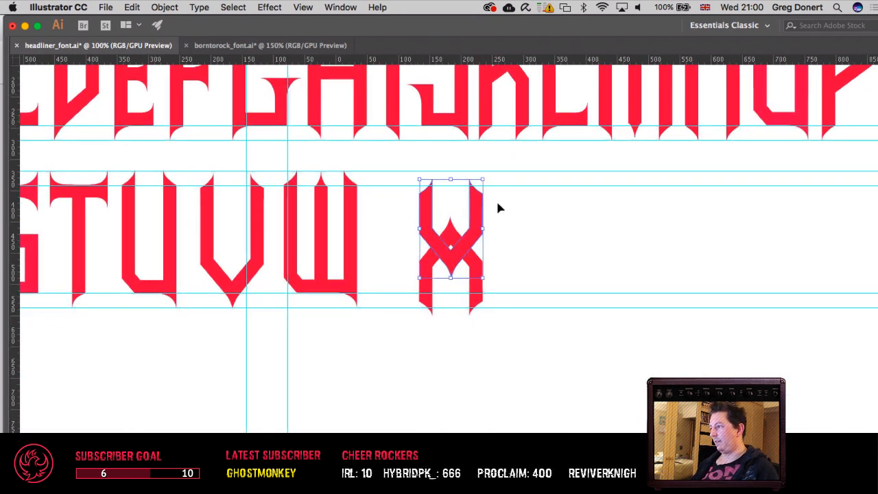
pyautogui.press('Up')
pyautogui.press('Up')
pyautogui.press('Up')
pyautogui.press('Up')
pyautogui.press('Up')
pyautogui.press('Up')
pyautogui.press('Up')
pyautogui.press('Up')
pyautogui.press('Up')
pyautogui.press('Up')
pyautogui.press('Up')
pyautogui.press('Up')
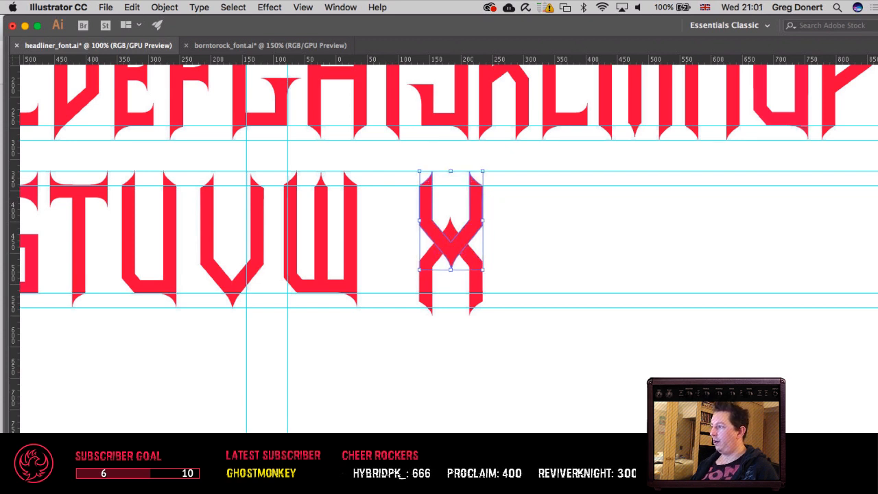
# Step: Shift both halves of the X together toward the W to close the gap between the two letters
pyautogui.keyDown('shift'); pyautogui.click(474, 260); pyautogui.keyUp('shift')
pyautogui.hotkey('shift', 'Left')
pyautogui.hotkey('shift', 'Left')
pyautogui.hotkey('shift', 'Left')
pyautogui.hotkey('shift', 'Left')
pyautogui.hotkey('shift', 'Left')
pyautogui.hotkey('shift', 'Left')
pyautogui.hotkey('shift', 'Left')
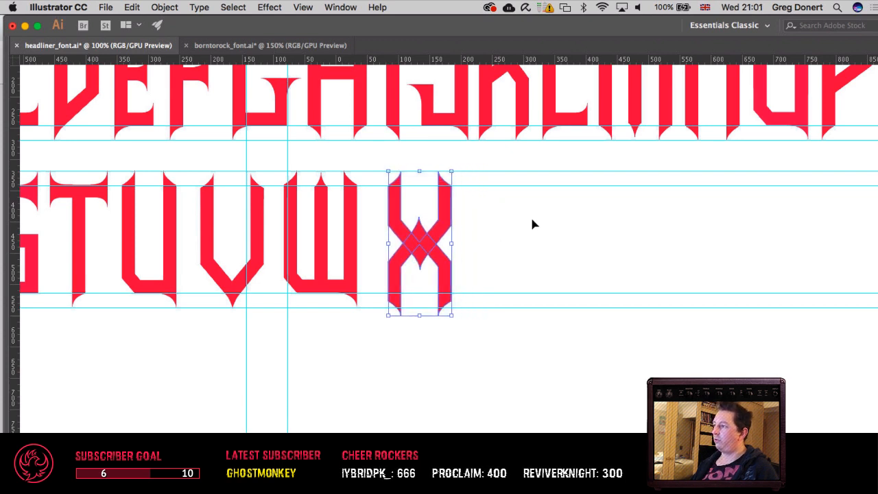
pyautogui.hotkey('shift', 'Right')
pyautogui.click(532, 215)
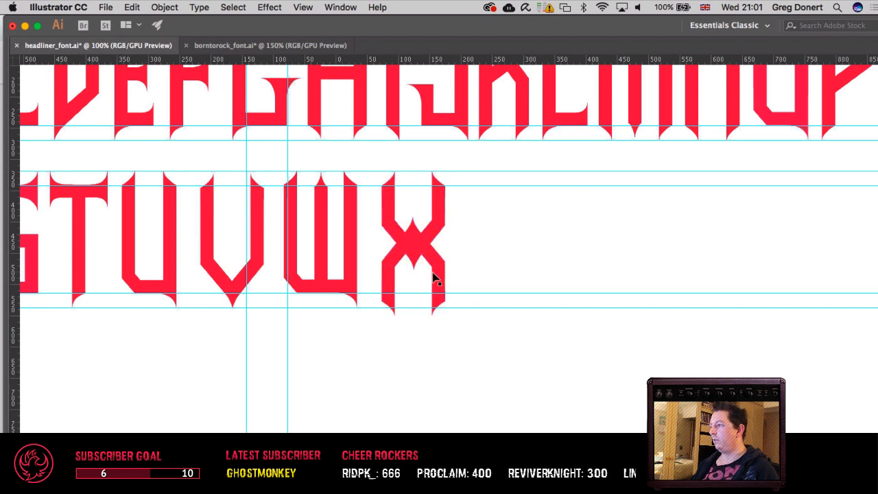
# Step: Try selecting the inner and outer elbow points of the X's upper half to shift them down
pyautogui.click(433, 277)
pyautogui.click(413, 231)
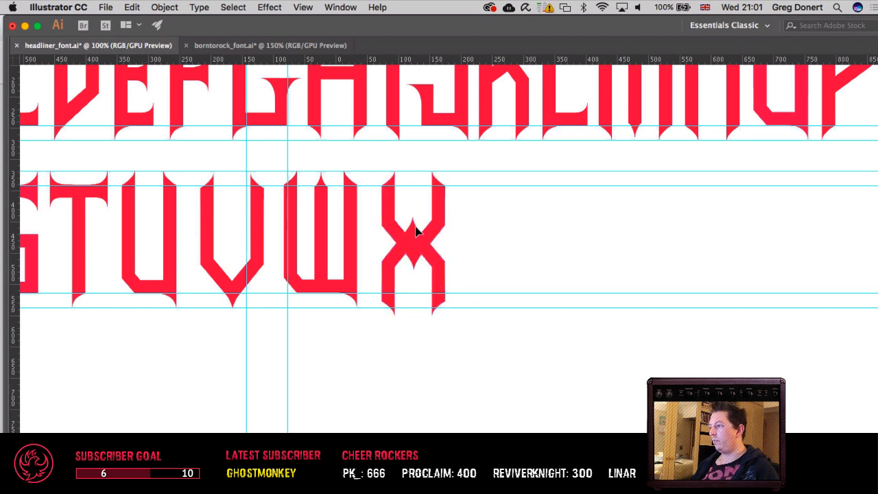
pyautogui.click(404, 237)
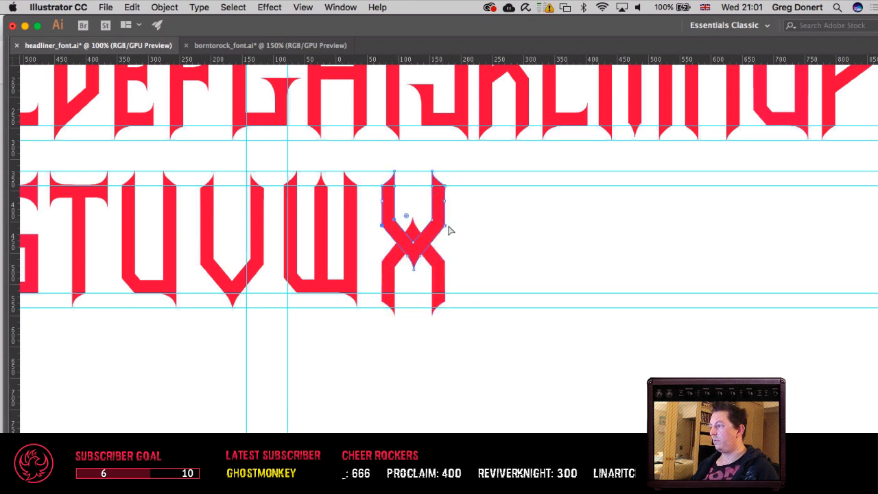
pyautogui.moveTo(468, 213); pyautogui.dragTo(429, 237)
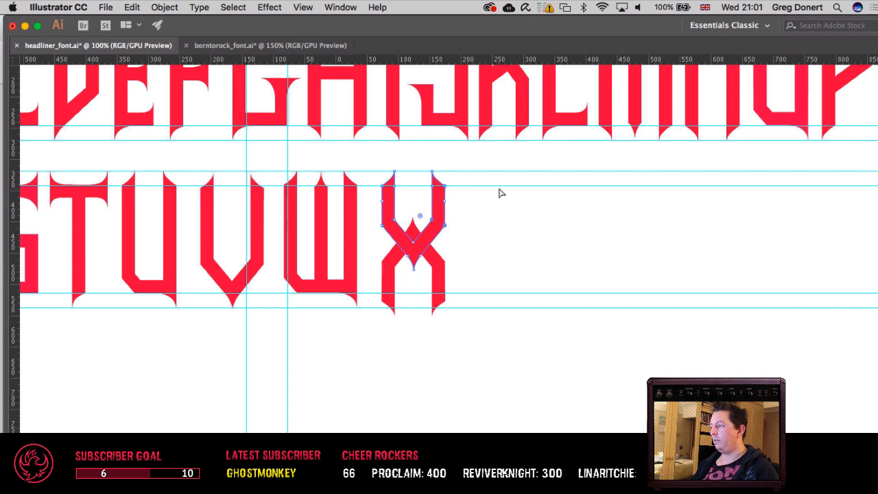
pyautogui.hotkey('shift', 'Down')
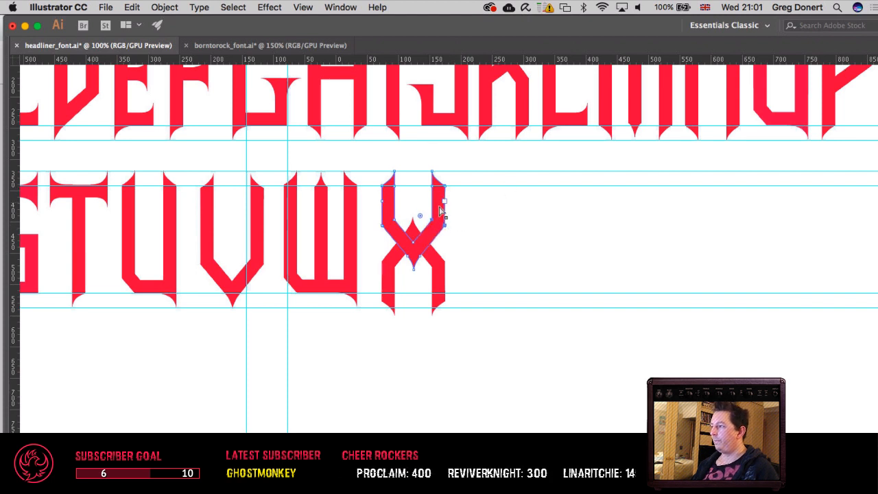
pyautogui.moveTo(403, 214); pyautogui.dragTo(374, 240)
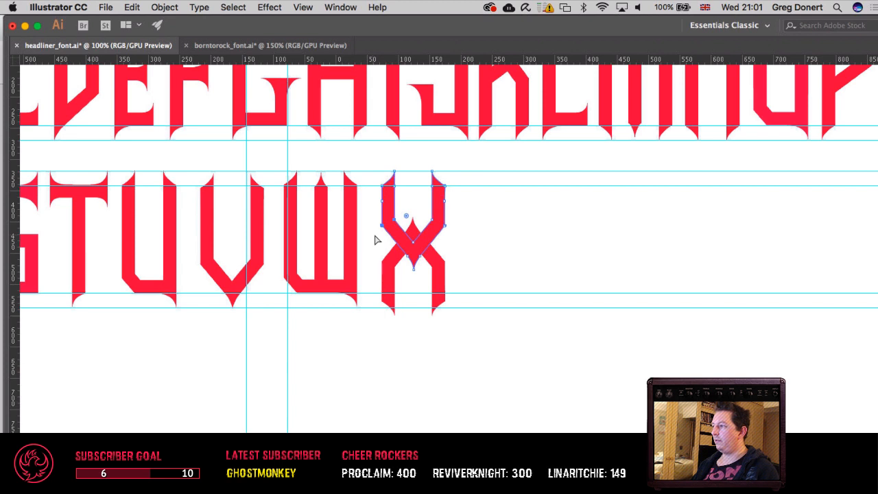
pyautogui.moveTo(424, 214); pyautogui.dragTo(457, 235)
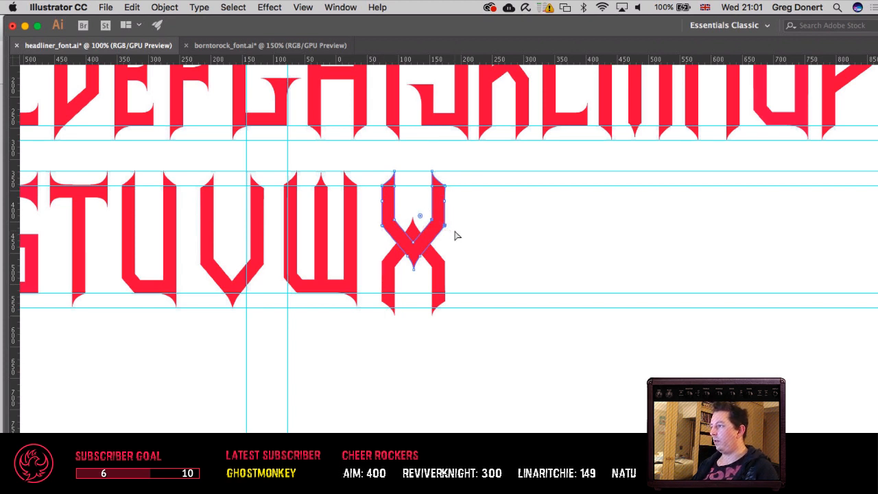
pyautogui.click(455, 232)
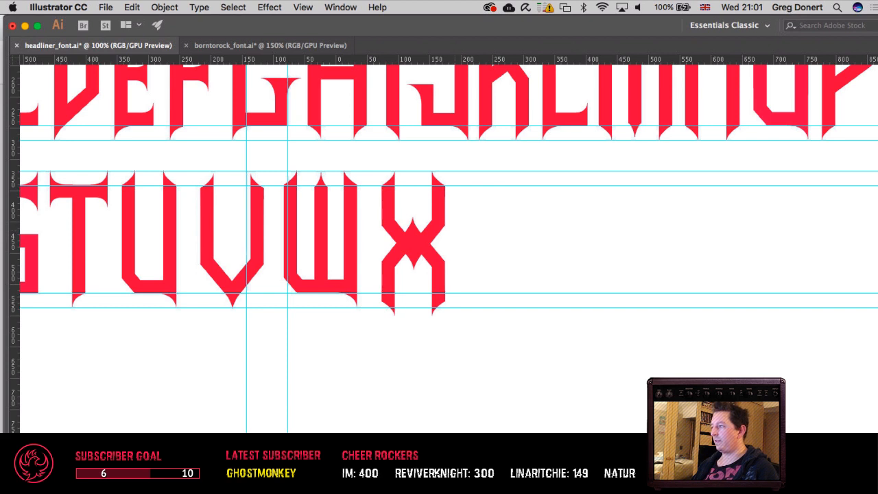
# Step: Raise the X's lower half until its feet sit on the second row's bottom guide
pyautogui.click(442, 261)
pyautogui.hotkey('shift', 'Up')
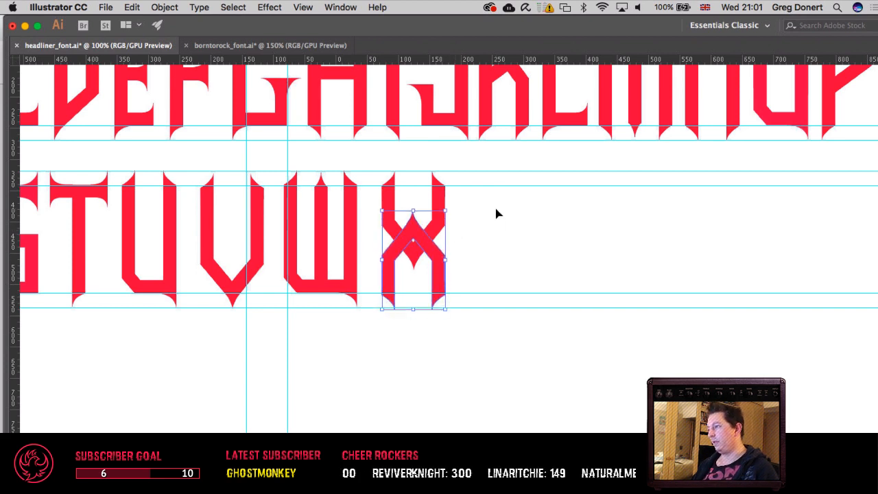
pyautogui.press('Up')
pyautogui.press('Up')
pyautogui.press('Up')
pyautogui.press('Up')
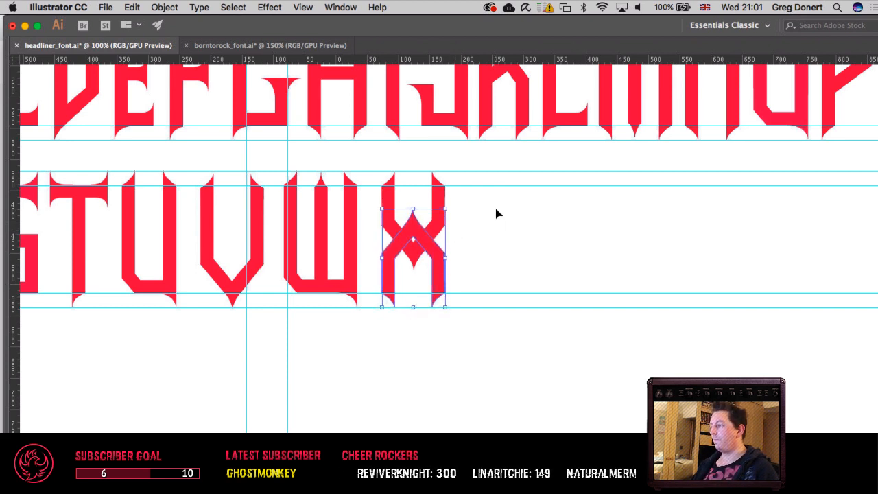
# Step: Save the font file and delete the spike's tip point on the X's lower half to leave a flat end
pyautogui.press('a')
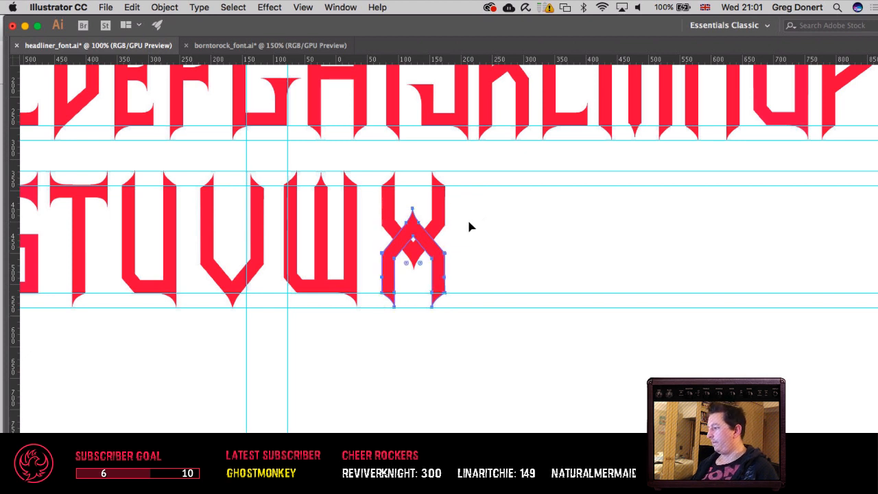
pyautogui.moveTo(407, 198); pyautogui.dragTo(421, 212)
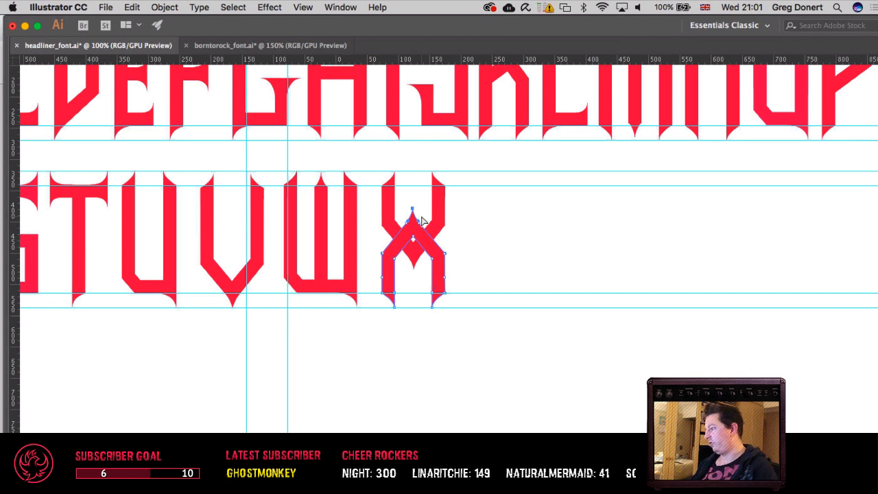
pyautogui.press('v')
pyautogui.hotkey('ctrl', 's')
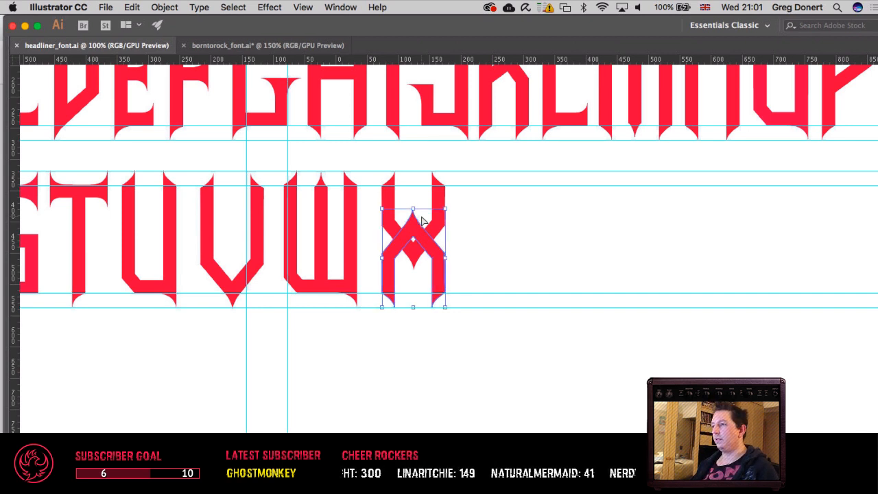
pyautogui.press('a')
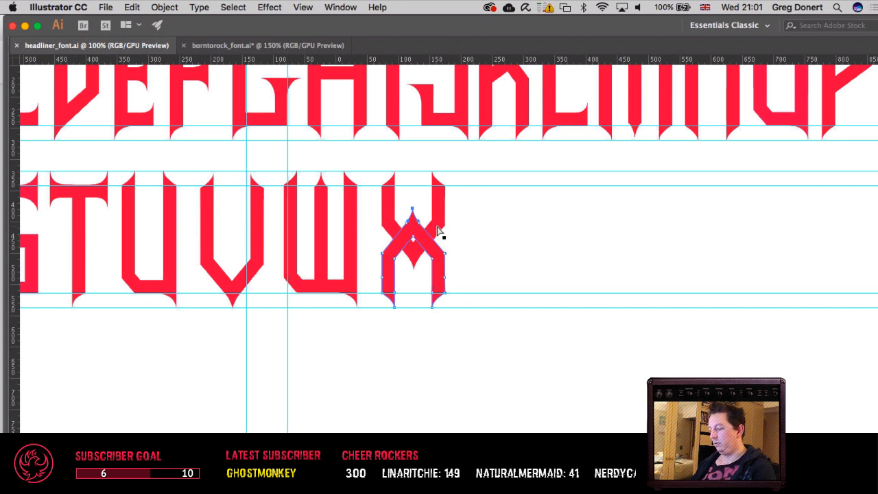
pyautogui.press('Delete')
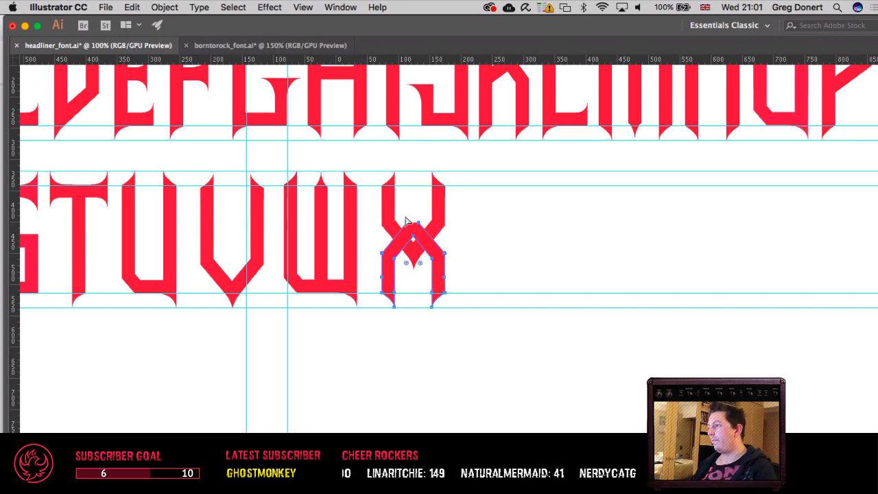
# Step: Try deleting one corner point of the lower half's flat end, and undo the deletion
pyautogui.moveTo(398, 213); pyautogui.dragTo(422, 230)
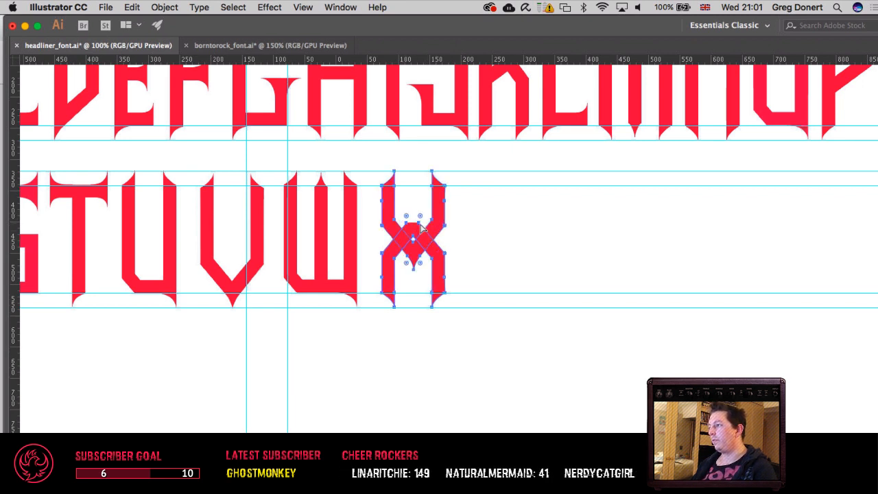
pyautogui.click(420, 224)
pyautogui.press('Delete')
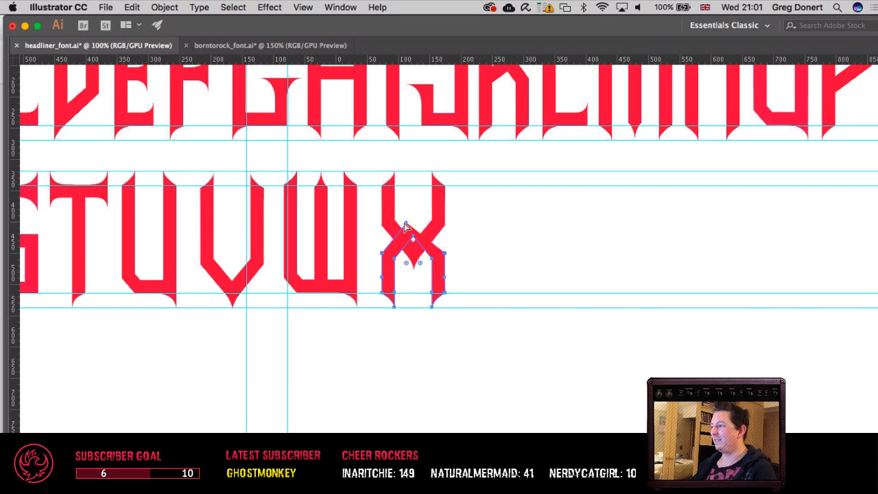
pyautogui.press('v')
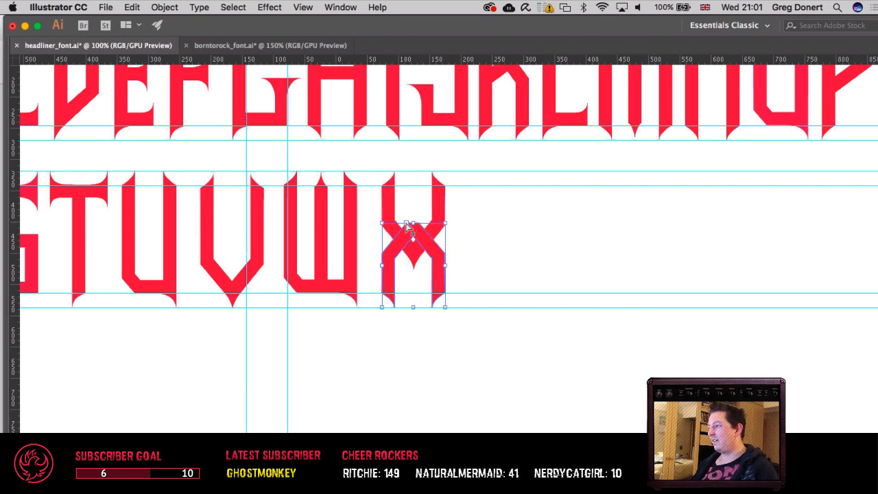
# Step: Delete the spike's tip point on the X's upper half to give it a matching flat end
pyautogui.press('a')
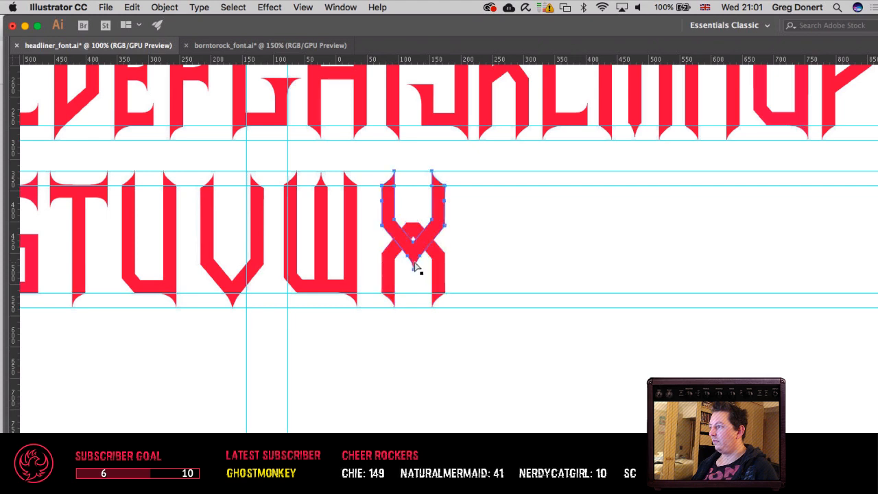
pyautogui.click(415, 269)
pyautogui.scroll(5, 420, 267)
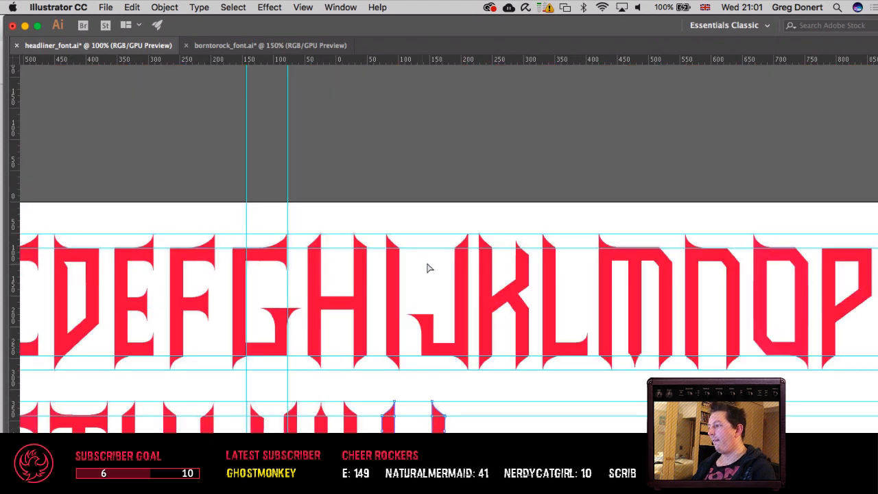
pyautogui.scroll(-5, 427, 268)
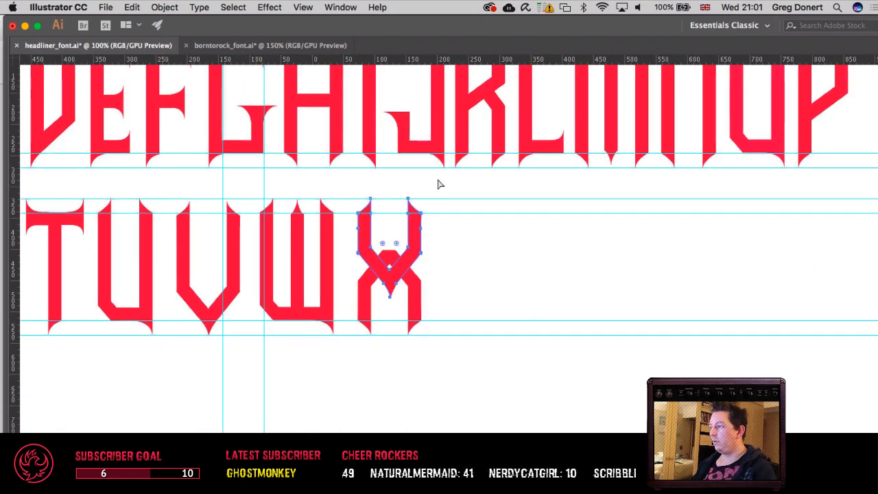
pyautogui.click(390, 297)
pyautogui.press('Delete')
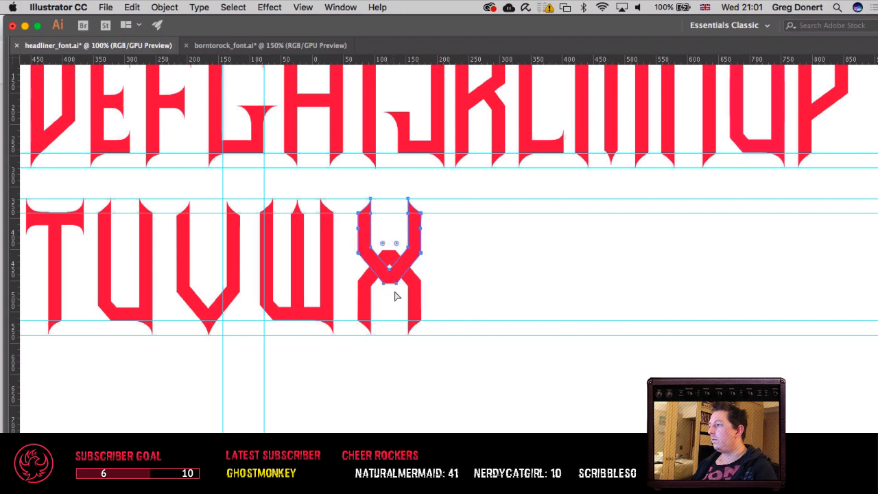
# Step: Try deleting the corner points of the upper half's flat end, and restore them
pyautogui.click(396, 284)
pyautogui.press('Delete')
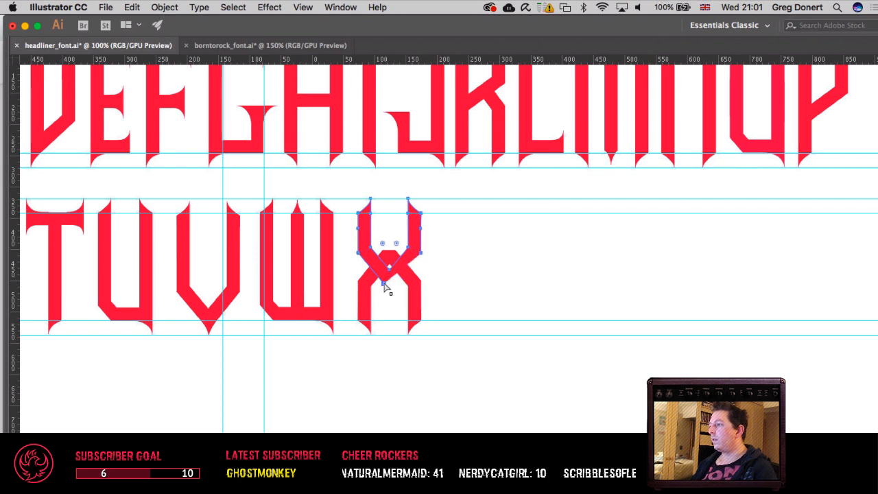
pyautogui.click(383, 283)
pyautogui.press('Delete')
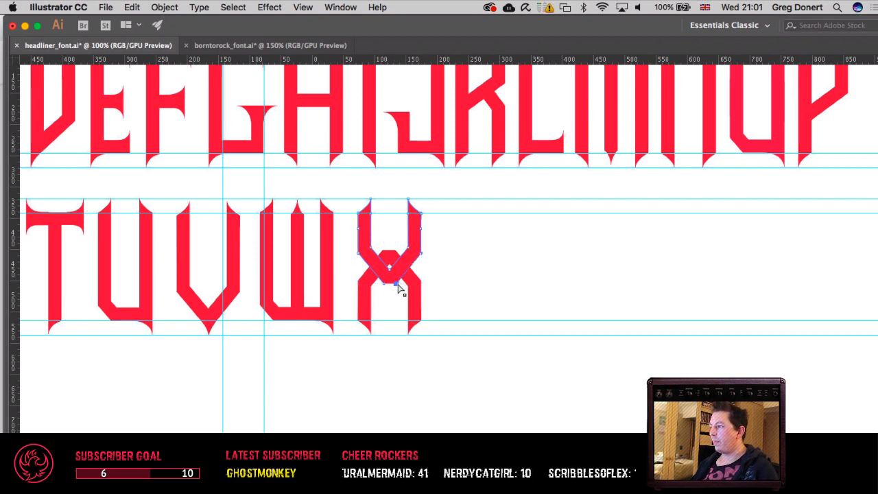
pyautogui.click(453, 284)
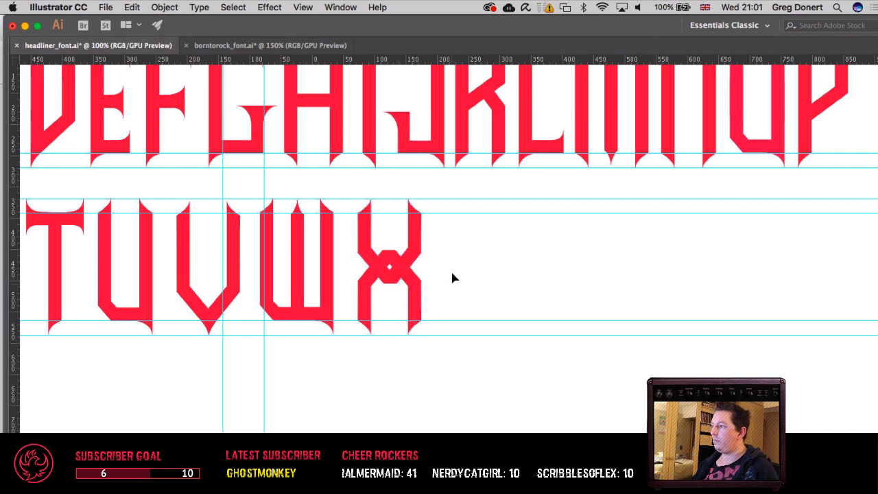
pyautogui.click(383, 287)
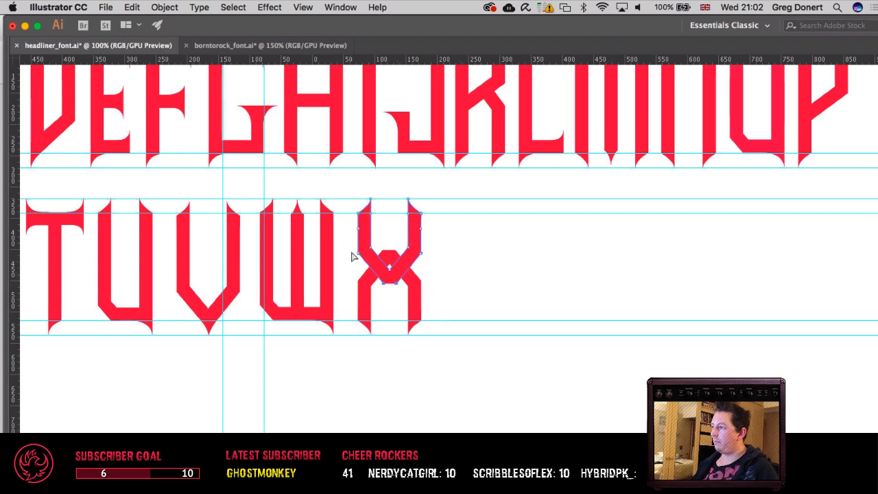
# Step: Move the X's lower half down clear of the upper one, and shorten the upper half by raising its flat end and elbow points
pyautogui.moveTo(411, 297); pyautogui.dragTo(414, 374)
pyautogui.moveTo(353, 241); pyautogui.dragTo(462, 303)
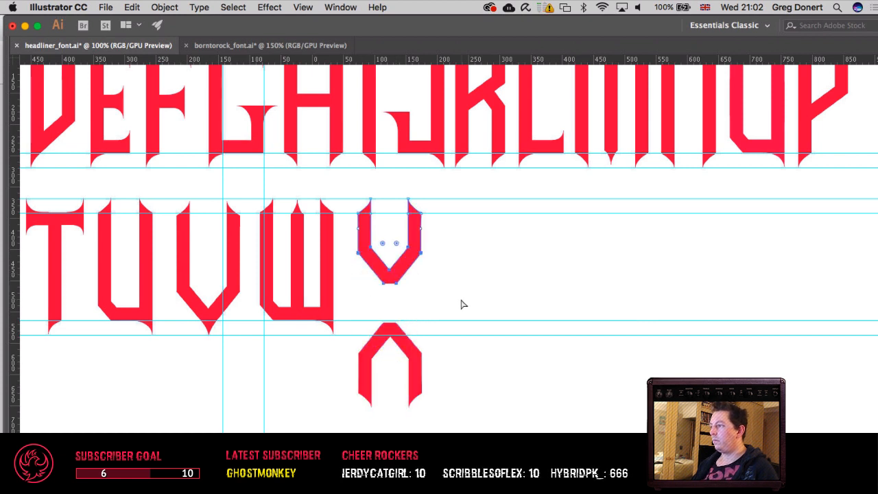
pyautogui.hotkey('shift', 'Up')
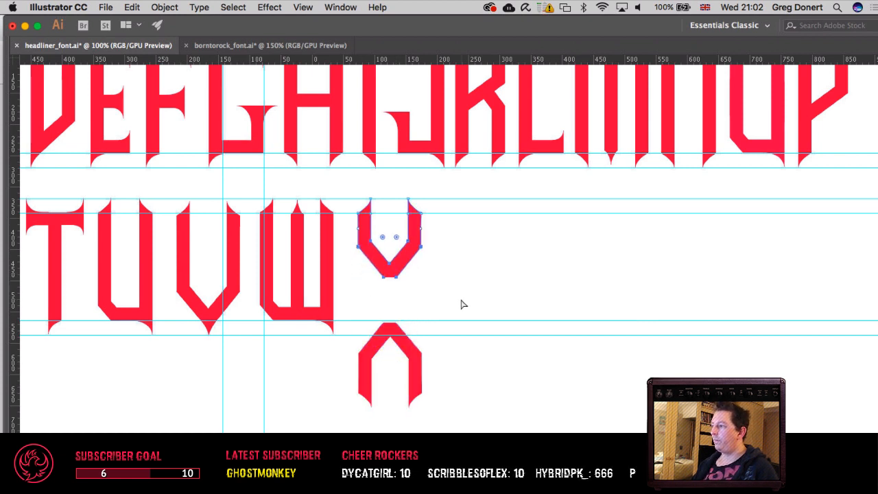
pyautogui.click(462, 304)
# Step: Shorten the X's separated lower half by lowering its flat end and elbow points by one large nudge
pyautogui.moveTo(361, 312); pyautogui.dragTo(464, 361)
pyautogui.hotkey('shift', 'Down')
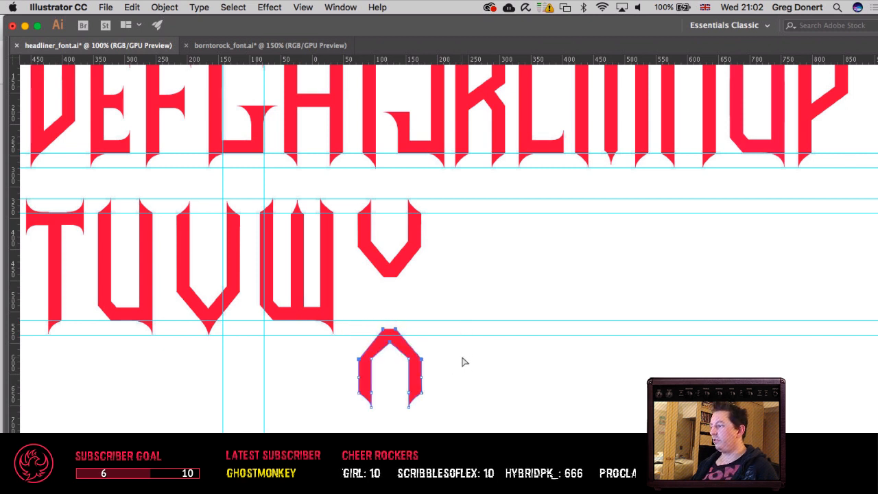
pyautogui.hotkey('shift', 'Up')
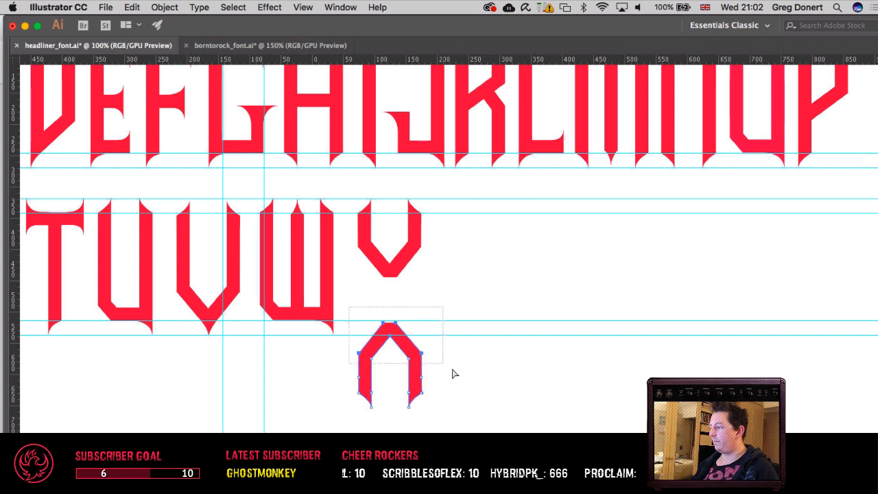
pyautogui.hotkey('shift', 'Down')
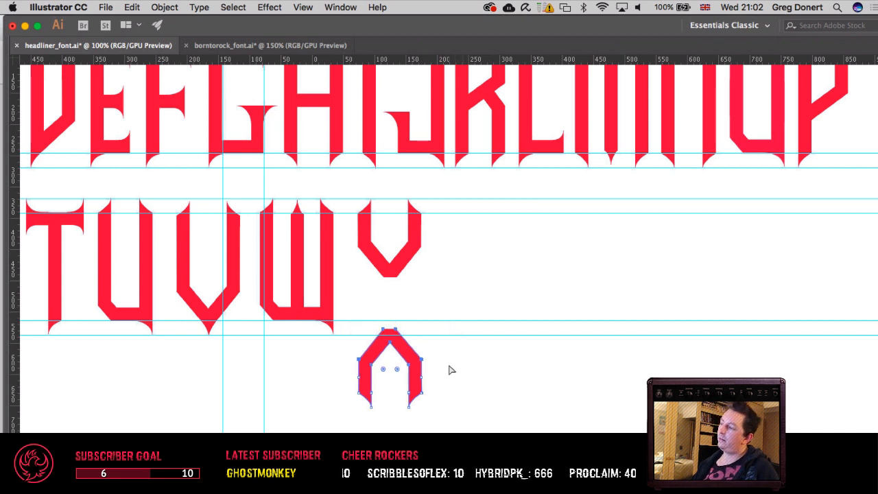
pyautogui.press('v')
pyautogui.click(446, 389)
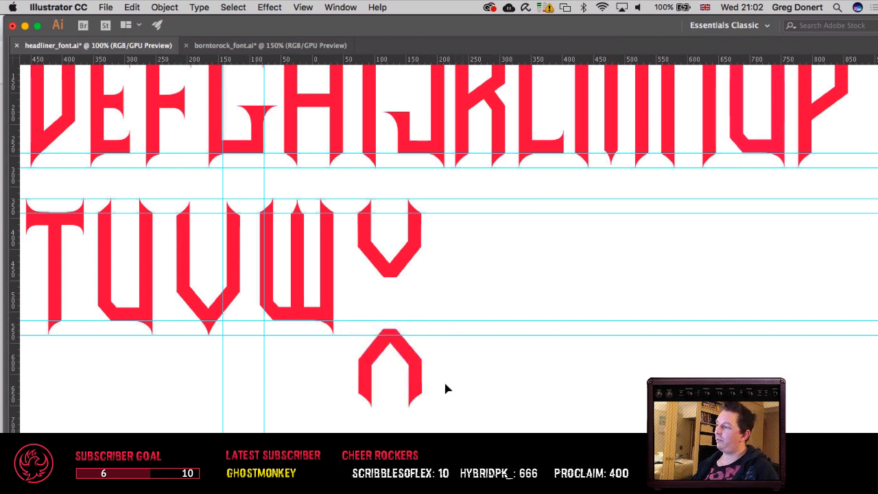
# Step: Raise the X's lower half in large nudges until its flat end overlaps the upper half
pyautogui.moveTo(420, 389); pyautogui.dragTo(416, 330)
pyautogui.press('super+z')
pyautogui.hotkey('shift', 'Up')
pyautogui.hotkey('shift', 'Up')
pyautogui.hotkey('shift', 'Up')
pyautogui.hotkey('shift', 'Up')
pyautogui.hotkey('shift', 'Up')
pyautogui.hotkey('shift', 'Up')
pyautogui.hotkey('shift', 'Up')
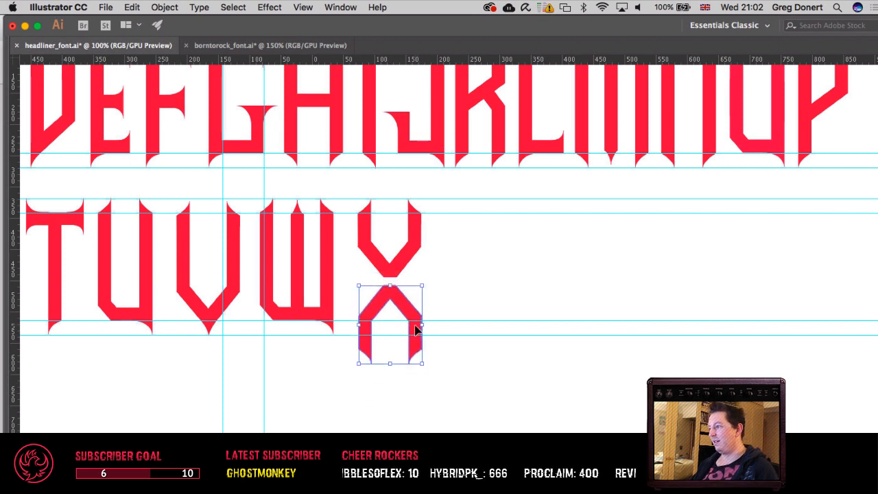
pyautogui.hotkey('shift', 'Up')
pyautogui.hotkey('shift', 'Up')
pyautogui.hotkey('shift', 'Up')
pyautogui.hotkey('shift', 'Up')
pyautogui.hotkey('shift', 'Up')
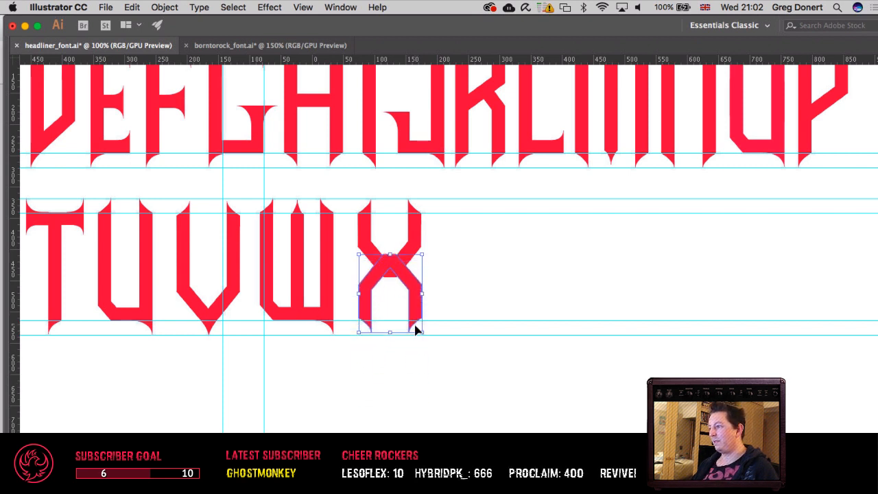
pyautogui.hotkey('shift', 'Up')
# Step: Fine-adjust the X's lower half vertically so its pointed feet sit on the row's lowest guide
pyautogui.hotkey('shift', 'Down')
pyautogui.press('Down')
pyautogui.press('Down')
pyautogui.press('Down')
pyautogui.press('Down')
pyautogui.press('Down')
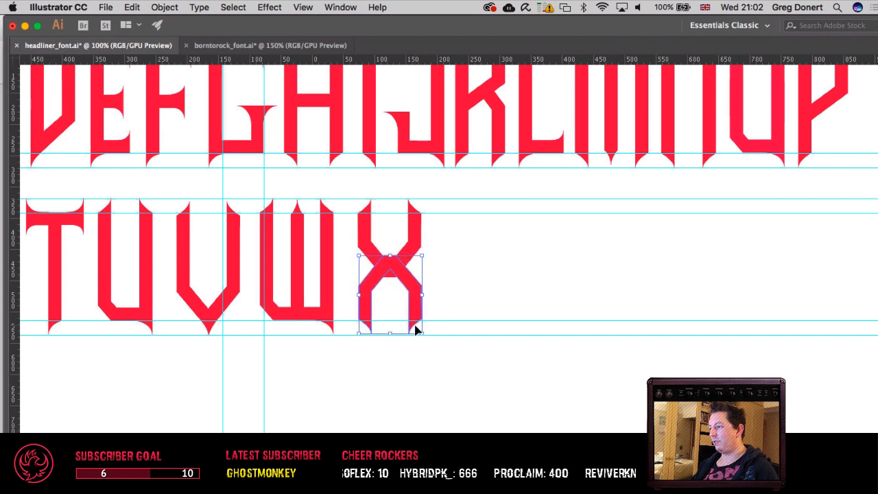
pyautogui.press('Up')
pyautogui.press('Up')
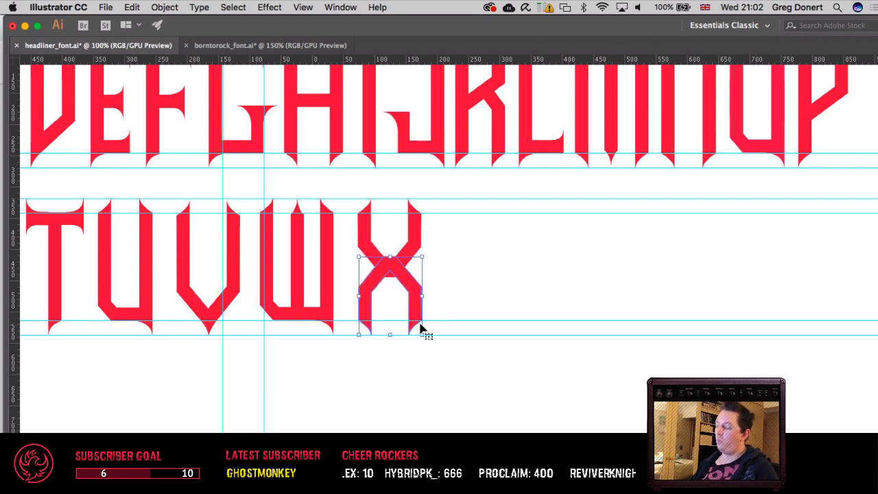
# Step: Separate the X's halves again and shorten both by one large nudge, moving each flat end and elbow points away from the middle
pyautogui.hotkey('shift', 'Down')
pyautogui.hotkey('shift', 'Down')
pyautogui.hotkey('shift', 'Down')
pyautogui.hotkey('shift', 'Down')
pyautogui.hotkey('shift', 'Down')
pyautogui.hotkey('shift', 'Down')
pyautogui.press('a')
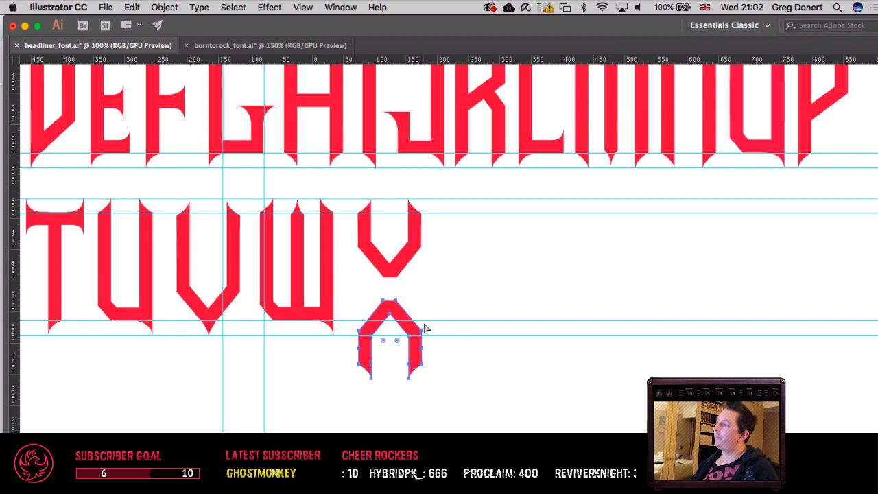
pyautogui.moveTo(354, 296); pyautogui.dragTo(470, 339)
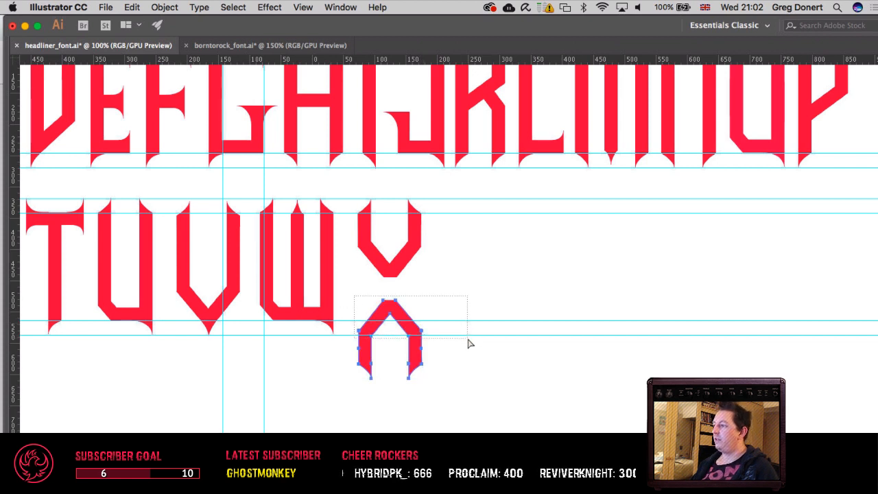
pyautogui.hotkey('shift', 'Down')
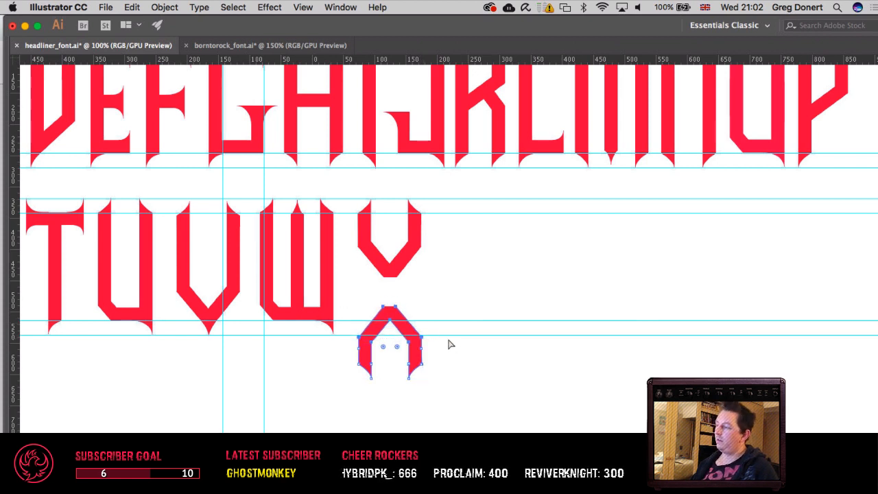
pyautogui.moveTo(492, 308); pyautogui.dragTo(491, 303)
pyautogui.hotkey('shift', 'Up')
pyautogui.click(491, 304)
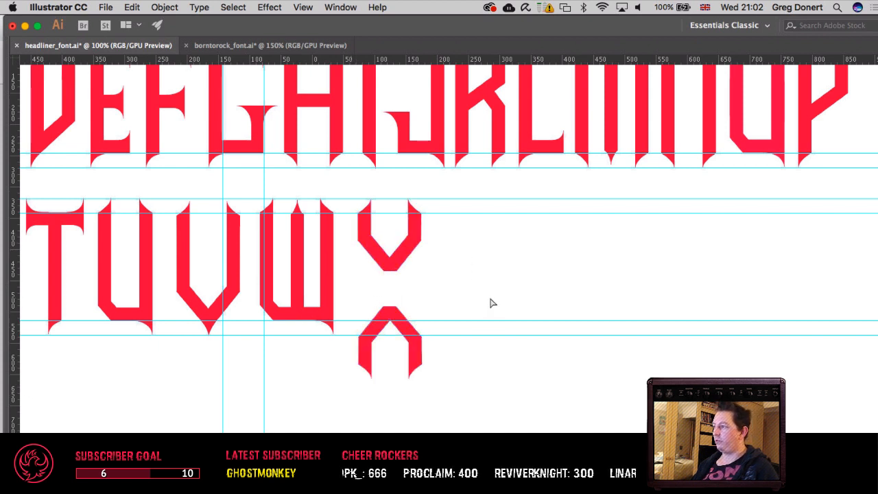
# Step: Move the X's shortened lower half straight up to join the upper half, with its feet on the lowest guide
pyautogui.moveTo(410, 327); pyautogui.dragTo(409, 286)
pyautogui.press('super+z')
pyautogui.hotkey('shift', 'Up')
pyautogui.hotkey('shift', 'Up')
pyautogui.hotkey('shift', 'Up')
pyautogui.hotkey('shift', 'Up')
pyautogui.hotkey('shift', 'Up')
pyautogui.hotkey('shift', 'Up')
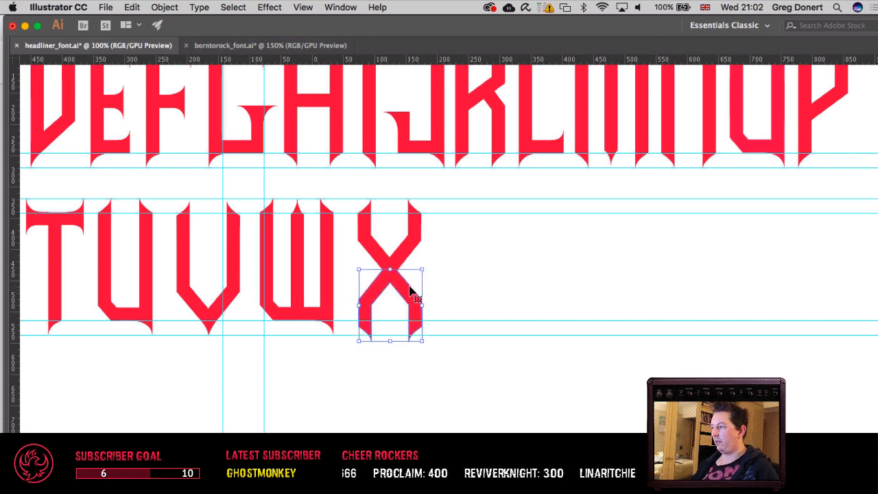
pyautogui.click(508, 246)
# Step: Hide the guides and save the font file, viewing the whole alphabet at 50%
pyautogui.moveTo(599, 262); pyautogui.dragTo(425, 269)
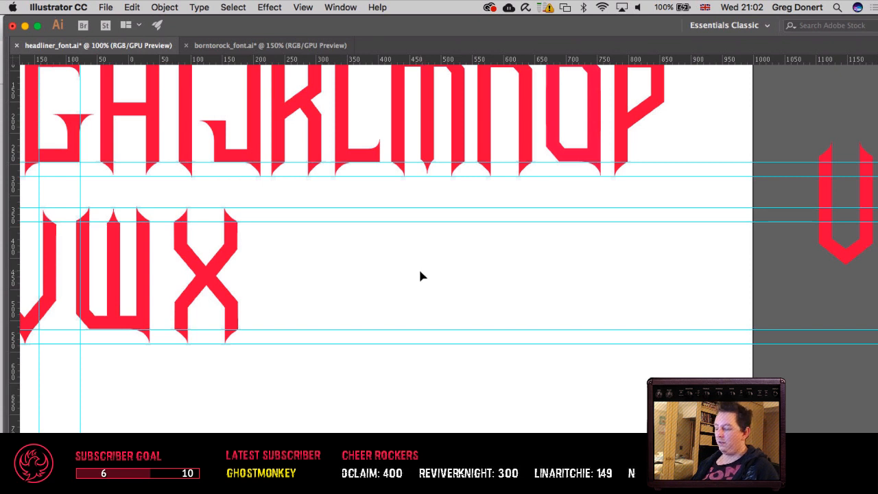
pyautogui.press('super+semicolon')
pyautogui.moveTo(416, 275); pyautogui.dragTo(576, 284)
pyautogui.press('super+minus')
pyautogui.press('super+minus')
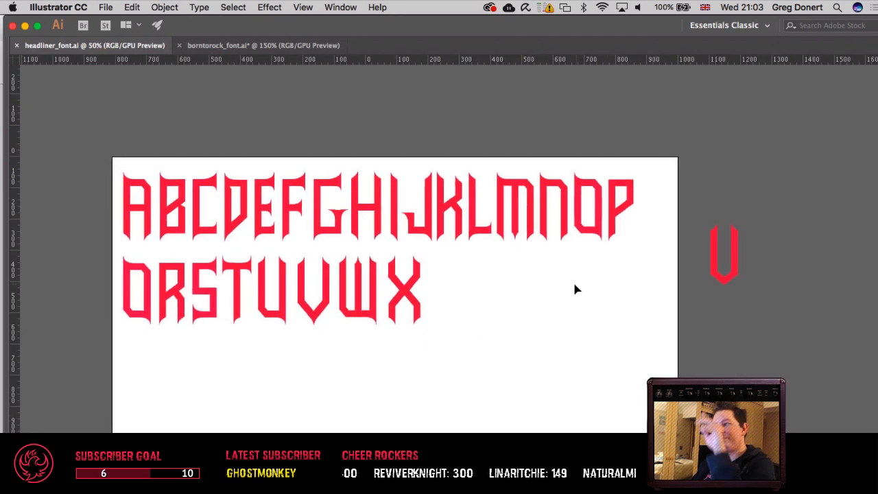
pyautogui.moveTo(563, 290); pyautogui.dragTo(500, 290)
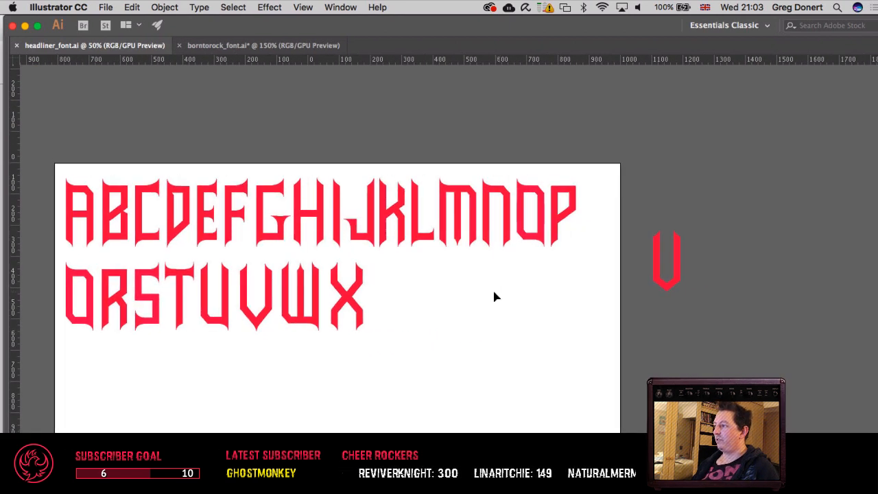
# Step: Paste a copy of the M and place it in the second row, just after the X
pyautogui.click(337, 214)
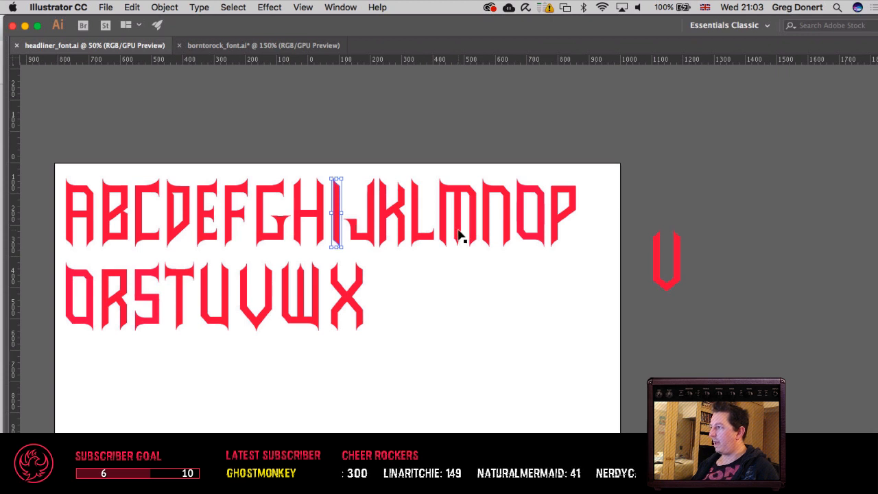
pyautogui.moveTo(459, 235); pyautogui.dragTo(456, 347)
pyautogui.press('super+z')
pyautogui.press('super+c')
pyautogui.press('super+v')
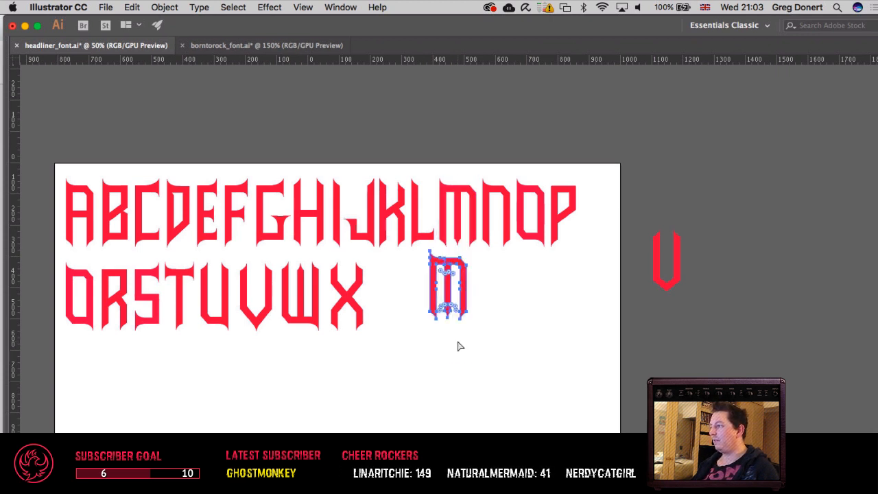
pyautogui.moveTo(449, 309); pyautogui.dragTo(412, 325)
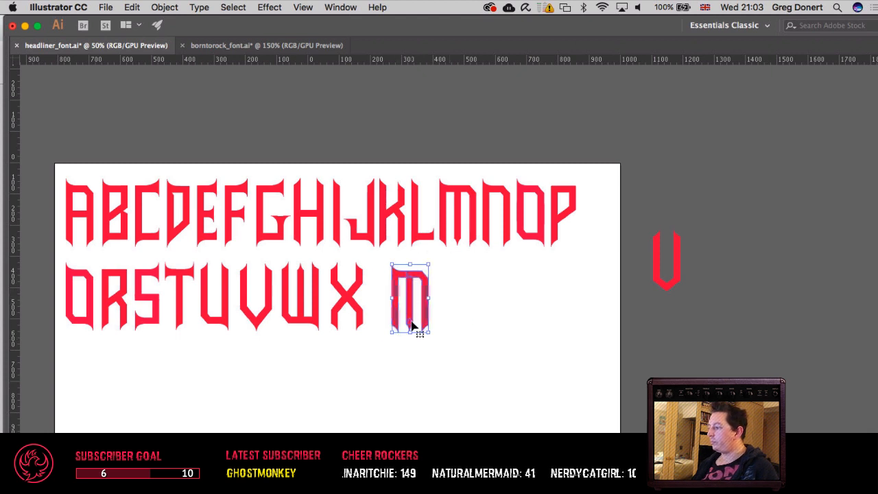
# Step: Delete the copied M's two outer legs and its crossbar points, keeping only the pointed middle stem
pyautogui.moveTo(374, 352); pyautogui.dragTo(403, 320)
pyautogui.press('Delete')
pyautogui.moveTo(444, 341); pyautogui.dragTo(415, 291)
pyautogui.press('Delete')
pyautogui.press('Delete')
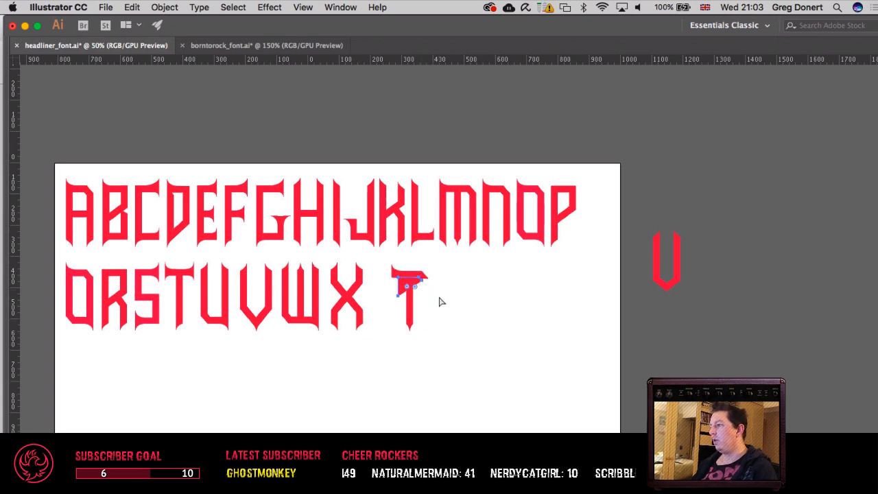
pyautogui.press('Delete')
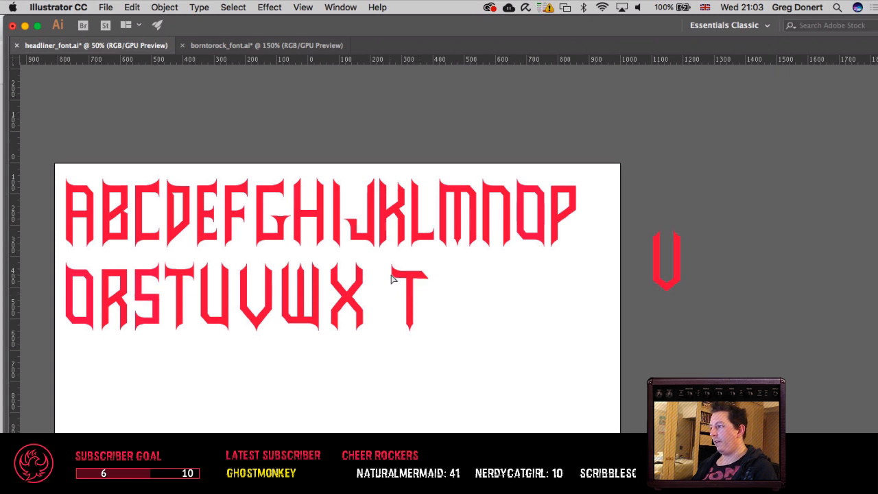
pyautogui.click(401, 276)
pyautogui.press('Delete')
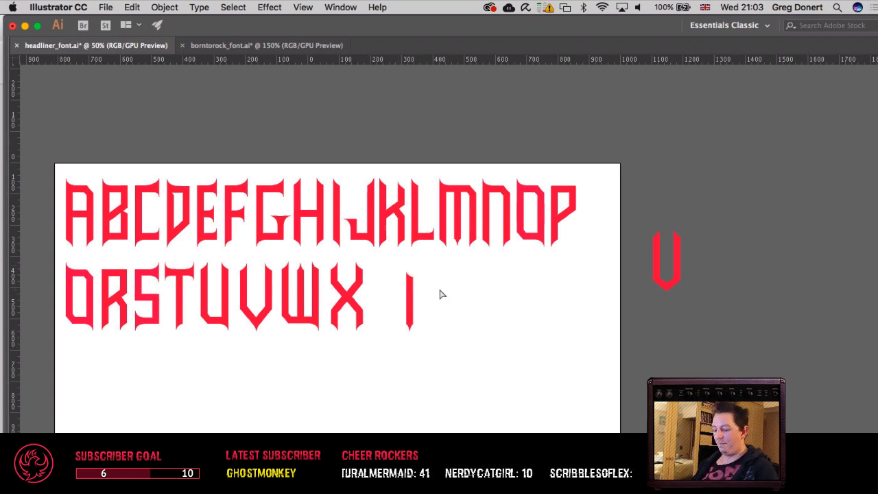
# Step: Examine the letters of both rows around the isolated stem at 100% zoom
pyautogui.press('super+equal')
pyautogui.press('super+equal')
pyautogui.moveTo(440, 290); pyautogui.dragTo(526, 299)
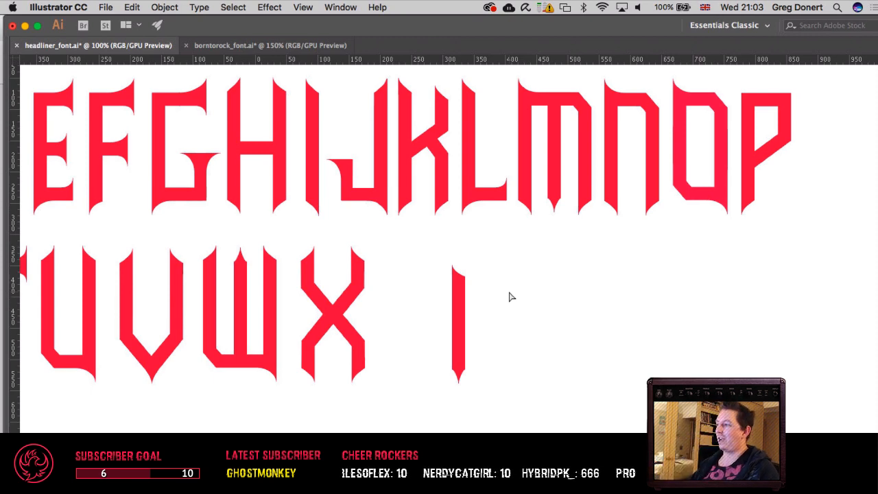
pyautogui.moveTo(492, 291); pyautogui.dragTo(531, 322)
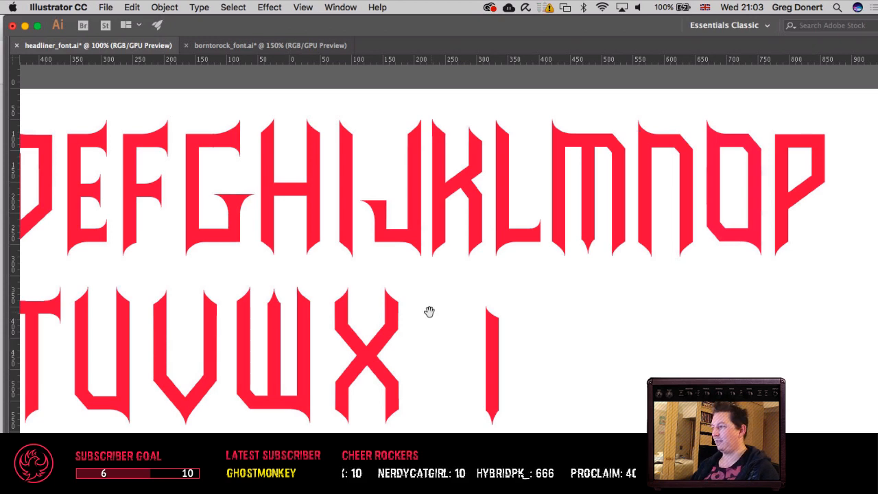
pyautogui.moveTo(429, 312); pyautogui.dragTo(472, 282)
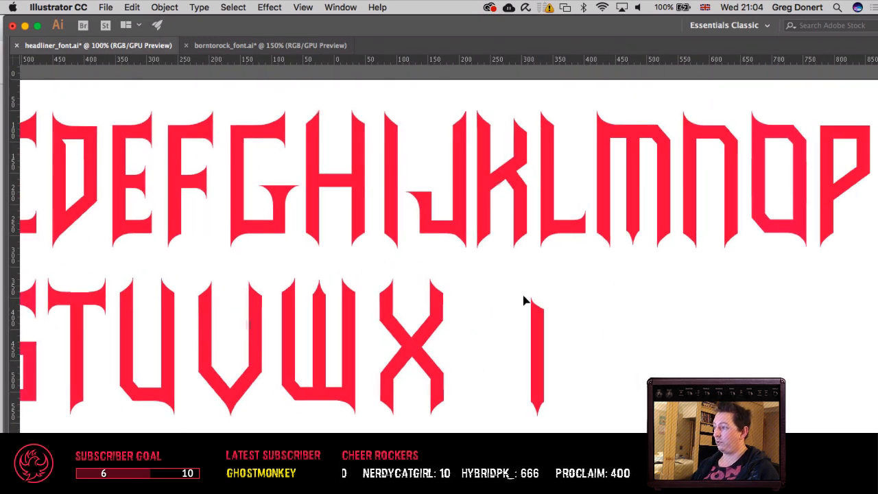
pyautogui.moveTo(523, 300); pyautogui.dragTo(452, 278)
pyautogui.moveTo(503, 286); pyautogui.dragTo(616, 286)
pyautogui.moveTo(355, 253); pyautogui.dragTo(314, 240)
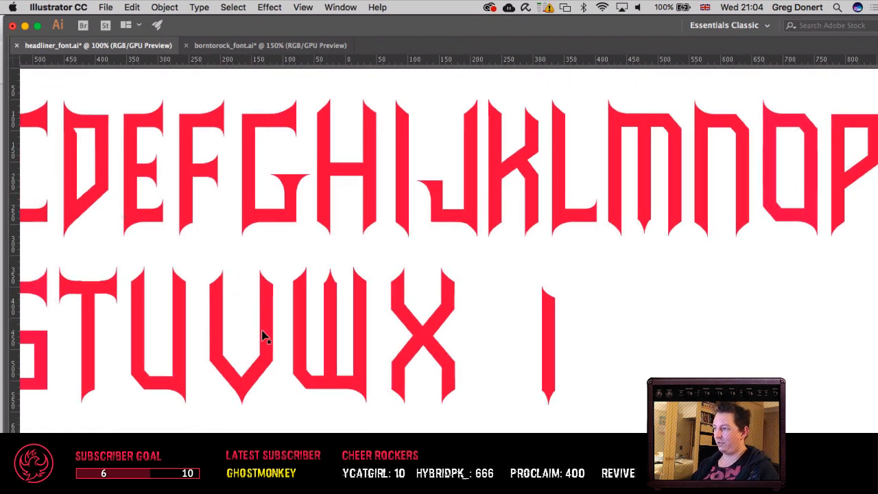
# Step: Try to duplicate the V by copying and pasting it
pyautogui.moveTo(262, 331); pyautogui.dragTo(495, 330)
pyautogui.press('super+z')
pyautogui.press('super+c')
pyautogui.press('super+v')
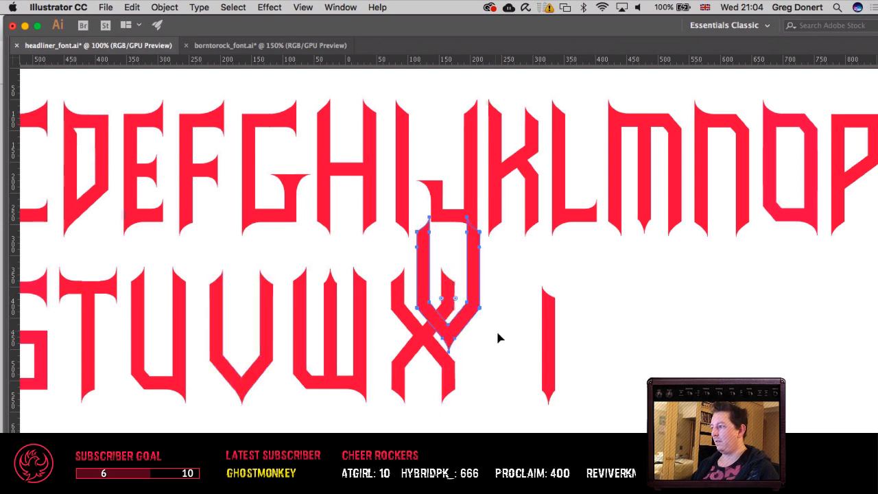
pyautogui.press('super+z')
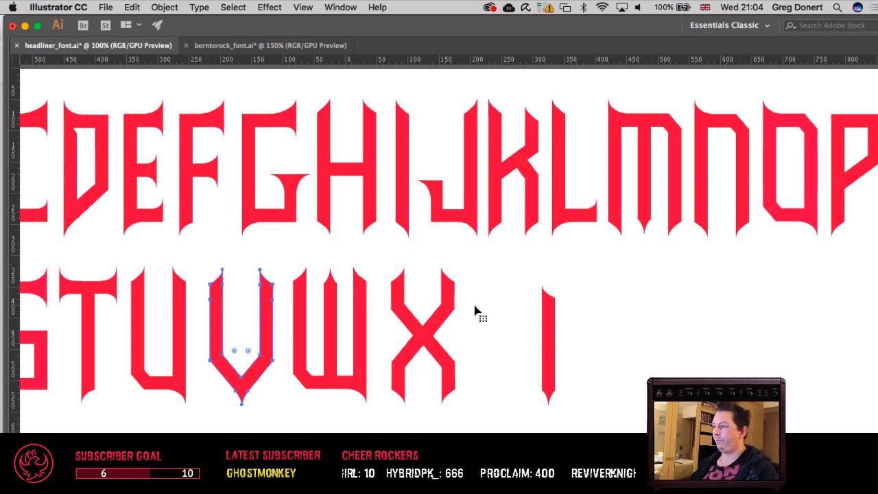
# Step: Try to shift duplicates of the V sideways in large nudges, and return the original V to its place
pyautogui.hotkey('alt', 'shift', 'Right')
pyautogui.hotkey('alt', 'shift', 'Right')
pyautogui.press('super+z')
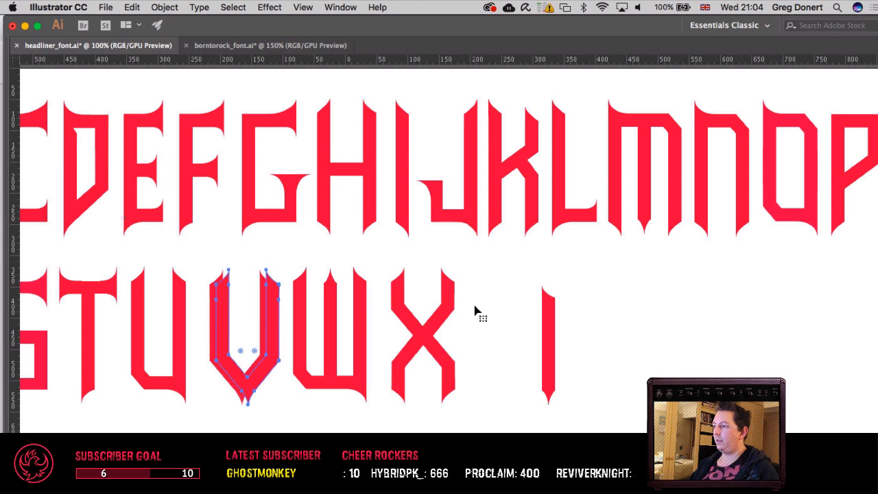
pyautogui.press('super+z')
pyautogui.hotkey('shift', 'Right')
pyautogui.hotkey('shift', 'Right')
pyautogui.hotkey('shift', 'Right')
pyautogui.hotkey('shift', 'Right')
pyautogui.hotkey('shift', 'Right')
pyautogui.press('super+z')
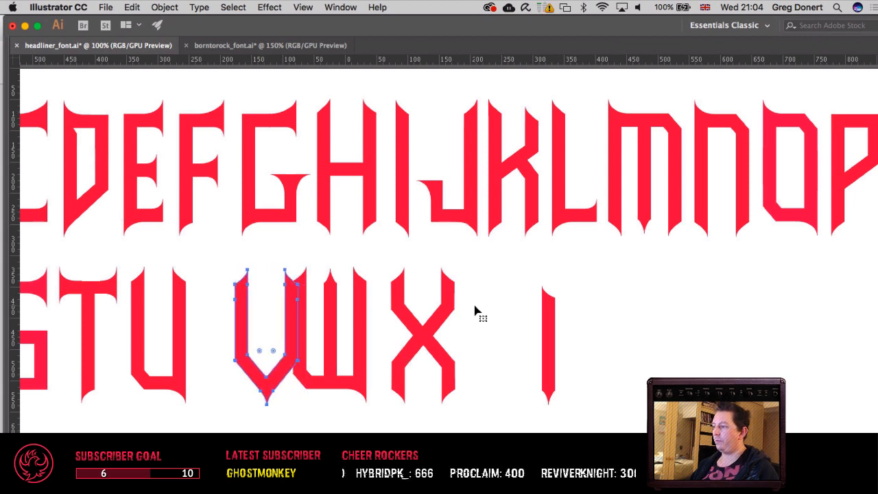
pyautogui.hotkey('shift', 'Left')
pyautogui.hotkey('shift', 'Left')
pyautogui.hotkey('shift', 'Left')
pyautogui.hotkey('shift', 'Left')
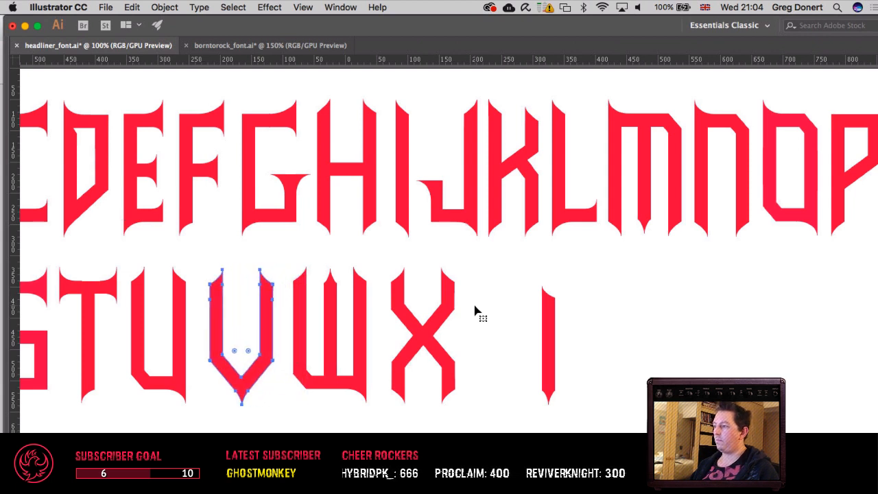
# Step: Paste a copy of the V in place and move it horizontally past the X, over the isolated stem
pyautogui.hotkey('shift', 'Right')
pyautogui.hotkey('shift', 'Right')
pyautogui.hotkey('shift', 'Right')
pyautogui.hotkey('shift', 'Right')
pyautogui.hotkey('shift', 'Right')
pyautogui.hotkey('shift', 'Right')
pyautogui.hotkey('shift', 'Right')
pyautogui.hotkey('shift', 'Right')
pyautogui.hotkey('shift', 'Right')
pyautogui.hotkey('shift', 'Right')
pyautogui.hotkey('shift', 'Right')
pyautogui.hotkey('shift', 'Right')
pyautogui.hotkey('shift', 'Right')
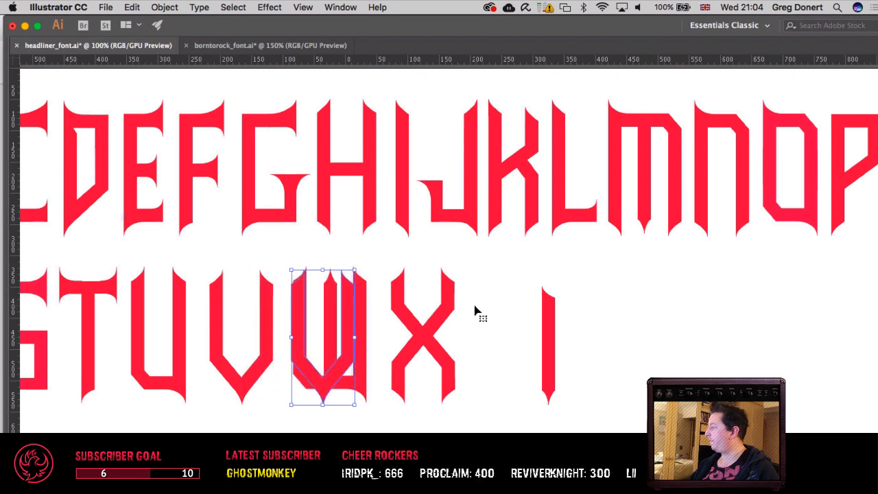
pyautogui.hotkey('shift', 'Right')
pyautogui.hotkey('shift', 'Right')
pyautogui.hotkey('shift', 'Right')
pyautogui.hotkey('shift', 'Right')
pyautogui.hotkey('shift', 'Right')
pyautogui.hotkey('shift', 'Right')
pyautogui.hotkey('shift', 'Right')
pyautogui.hotkey('shift', 'Right')
pyautogui.hotkey('shift', 'Right')
pyautogui.hotkey('shift', 'Right')
pyautogui.hotkey('shift', 'Right')
pyautogui.hotkey('shift', 'Right')
pyautogui.hotkey('shift', 'Right')
pyautogui.hotkey('shift', 'Right')
pyautogui.hotkey('shift', 'Right')
pyautogui.hotkey('shift', 'Right')
pyautogui.hotkey('shift', 'Right')
pyautogui.hotkey('shift', 'Right')
pyautogui.hotkey('shift', 'Right')
pyautogui.hotkey('shift', 'Right')
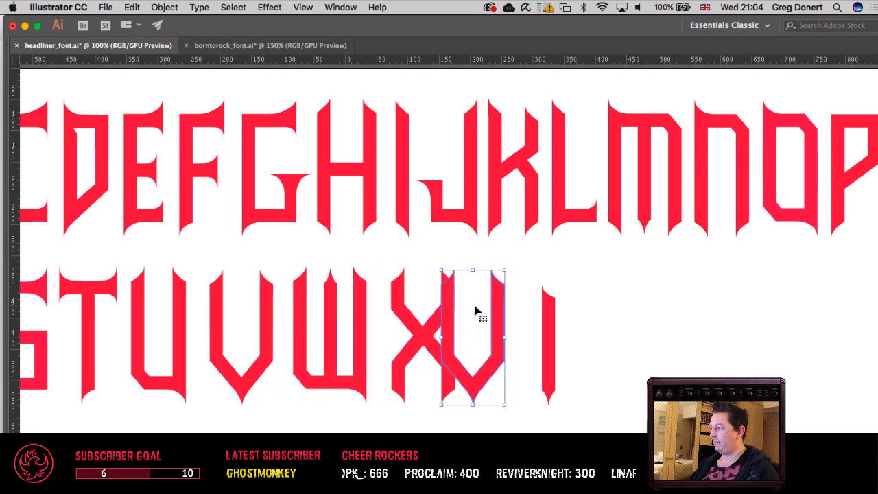
pyautogui.hotkey('shift', 'Right')
pyautogui.hotkey('shift', 'Right')
pyautogui.hotkey('shift', 'Right')
pyautogui.hotkey('shift', 'Right')
pyautogui.hotkey('shift', 'Right')
pyautogui.hotkey('shift', 'Right')
pyautogui.hotkey('shift', 'Right')
pyautogui.hotkey('shift', 'Right')
pyautogui.hotkey('shift', 'Right')
pyautogui.hotkey('shift', 'Right')
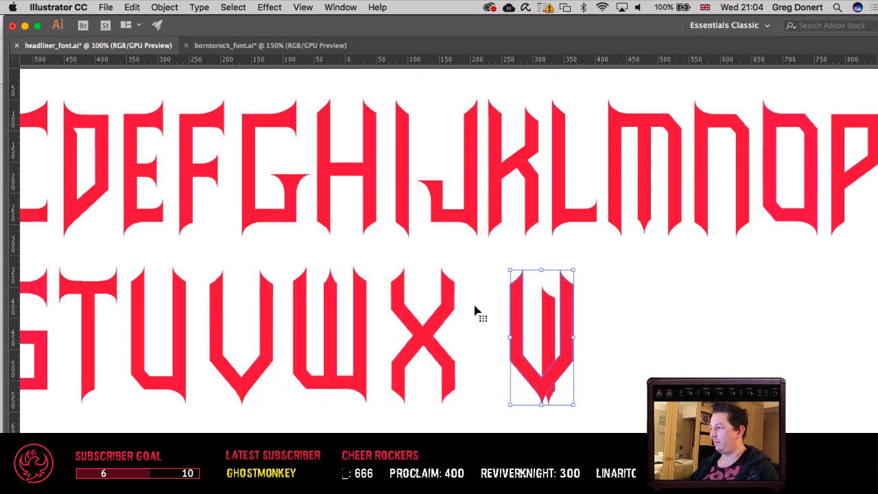
# Step: Select the end anchor points of both arms on the copied V and lower them by four large nudges to shorten the arms
pyautogui.press('a')
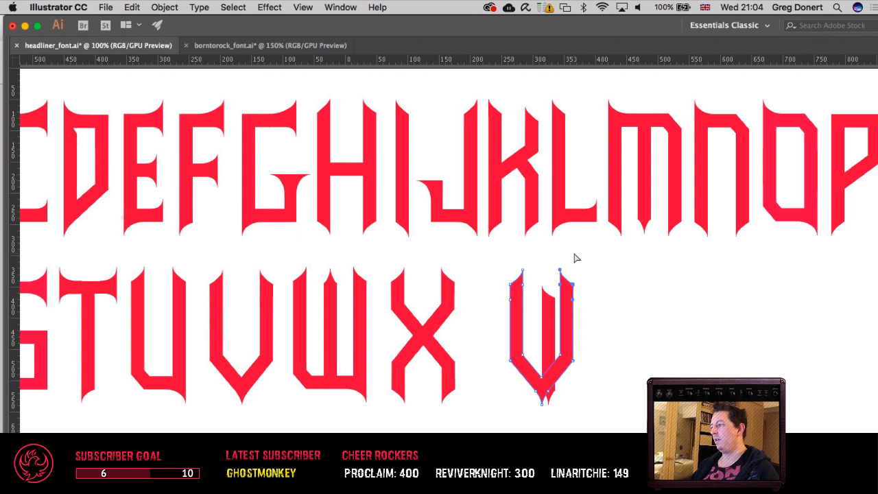
pyautogui.press('v')
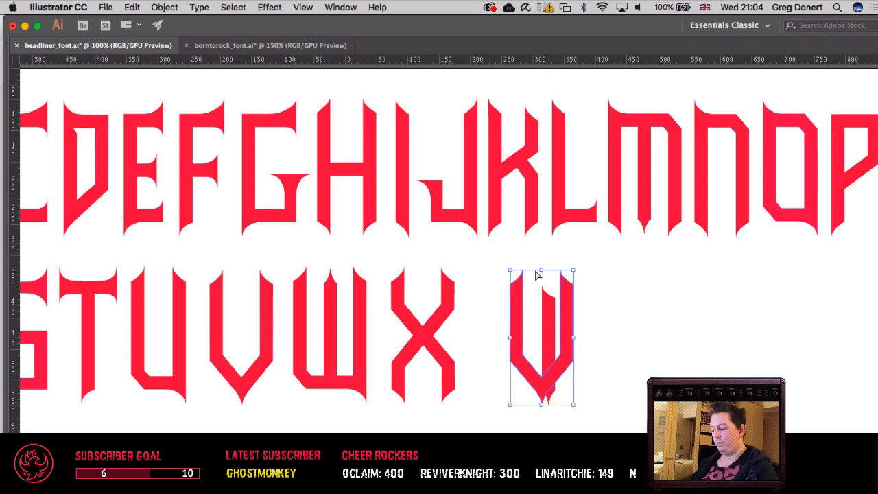
pyautogui.press('super+plus')
pyautogui.press('super+plus')
pyautogui.press('super+plus')
pyautogui.press('a')
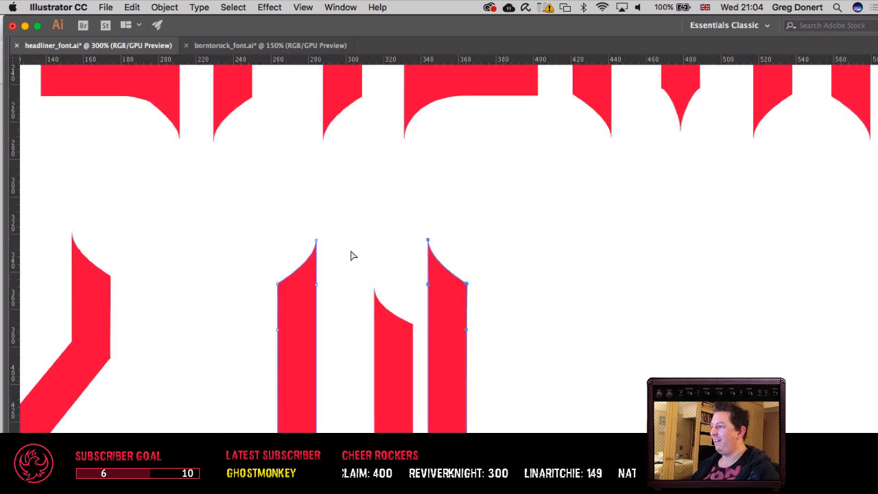
pyautogui.keyDown('shift'); pyautogui.click(316, 240); pyautogui.keyUp('shift')
pyautogui.keyDown('shift'); pyautogui.click(316, 284); pyautogui.keyUp('shift')
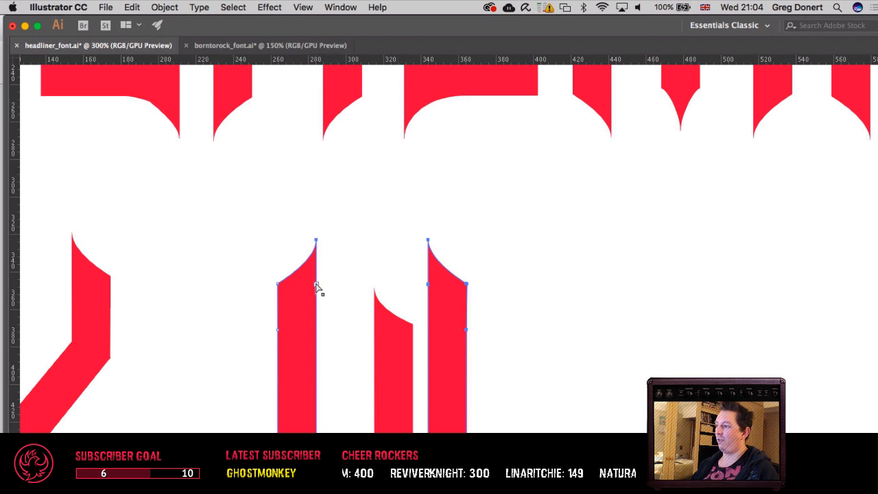
pyautogui.keyDown('shift'); pyautogui.click(278, 284); pyautogui.keyUp('shift')
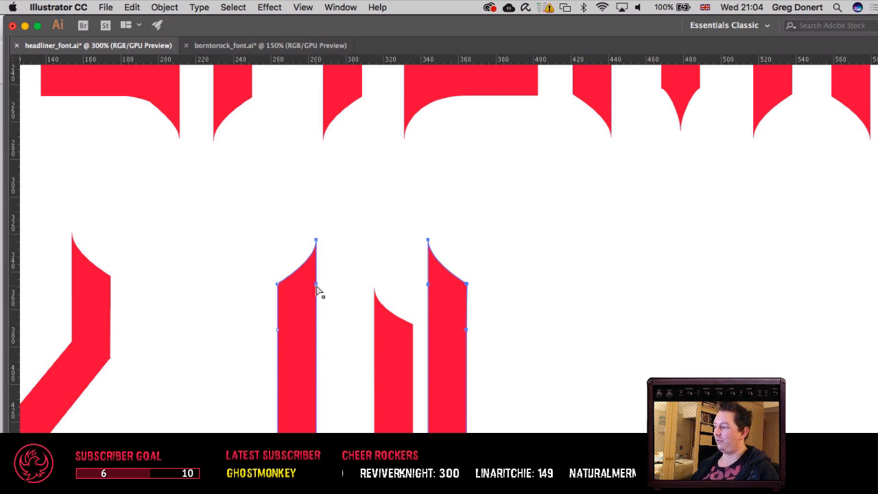
pyautogui.press('v')
pyautogui.press('super+plus')
pyautogui.press('super+plus')
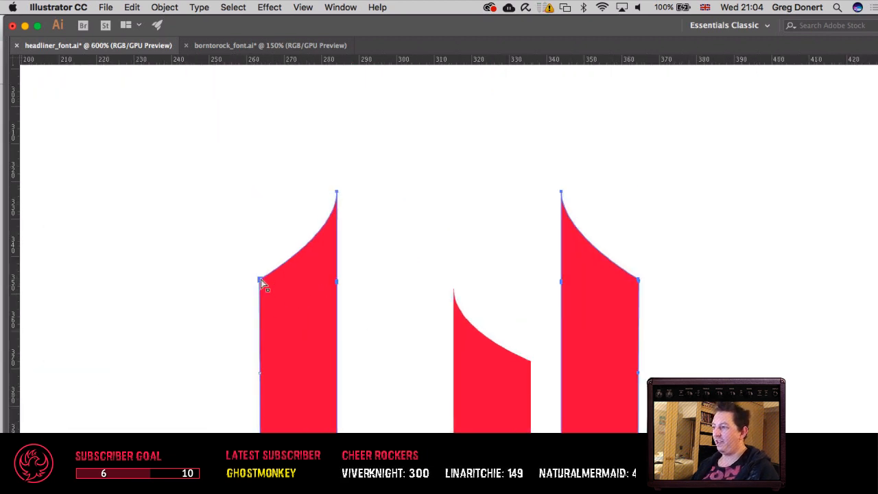
pyautogui.scroll(-3, 286, 336)
pyautogui.scroll(-2, 285, 332)
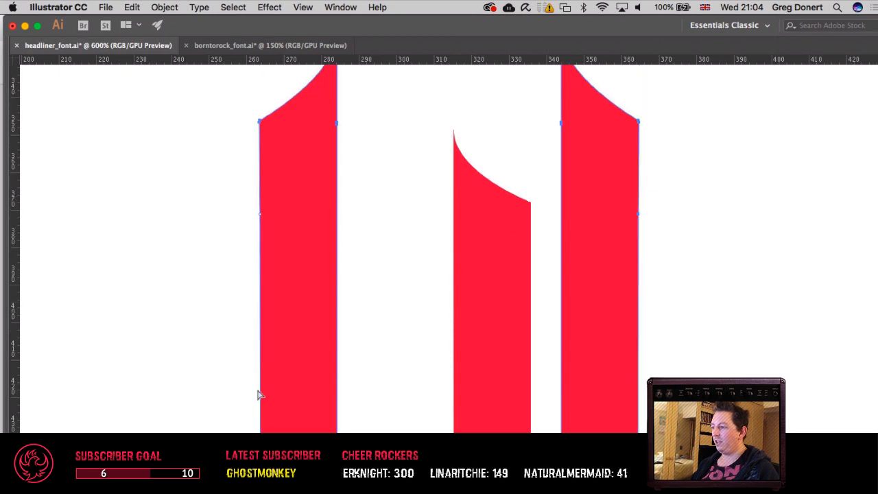
pyautogui.press('super+minus')
pyautogui.press('super+minus')
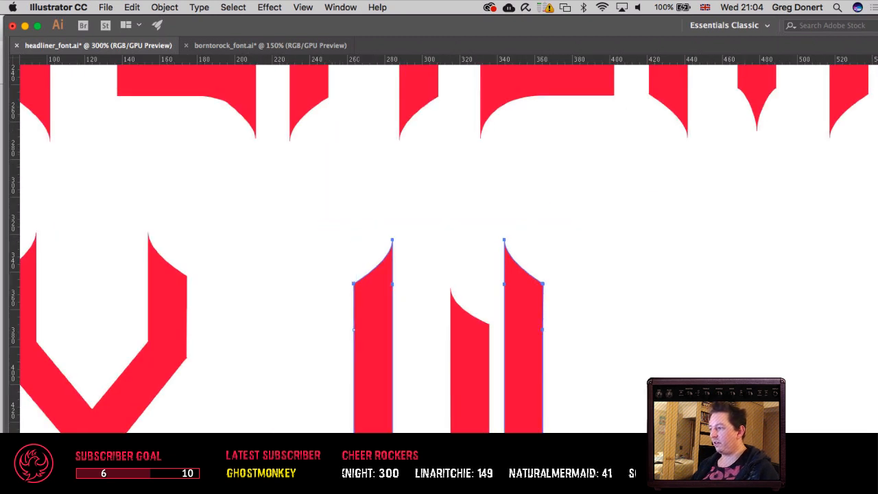
pyautogui.moveTo(338, 423); pyautogui.dragTo(249, 350)
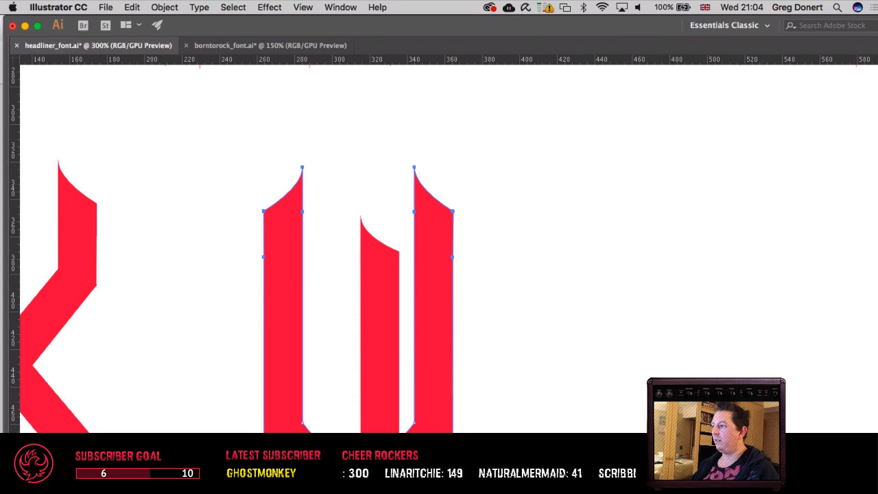
pyautogui.hotkey('shift', 'Down')
pyautogui.hotkey('shift', 'Down')
pyautogui.hotkey('shift', 'Down')
pyautogui.hotkey('shift', 'Down')
pyautogui.hotkey('shift', 'Down')
pyautogui.hotkey('shift', 'Down')
pyautogui.hotkey('shift', 'Down')
pyautogui.hotkey('shift', 'Down')
pyautogui.hotkey('shift', 'Down')
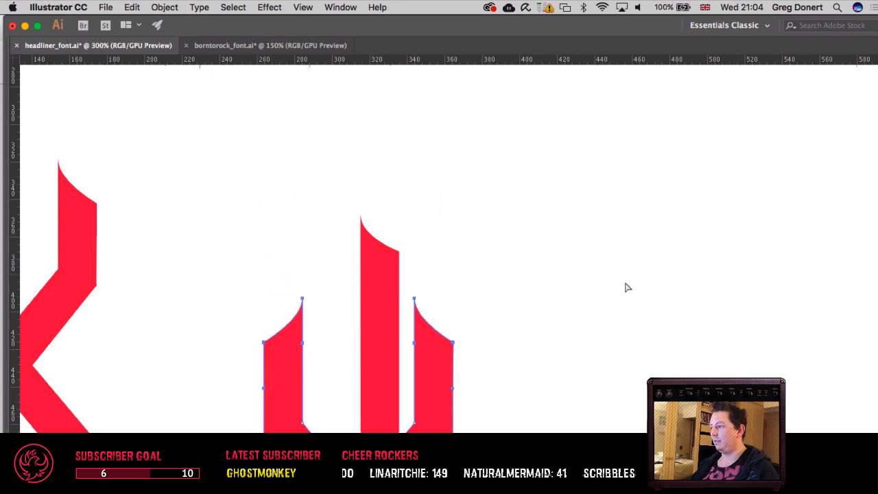
pyautogui.press('super+minus')
pyautogui.press('super+minus')
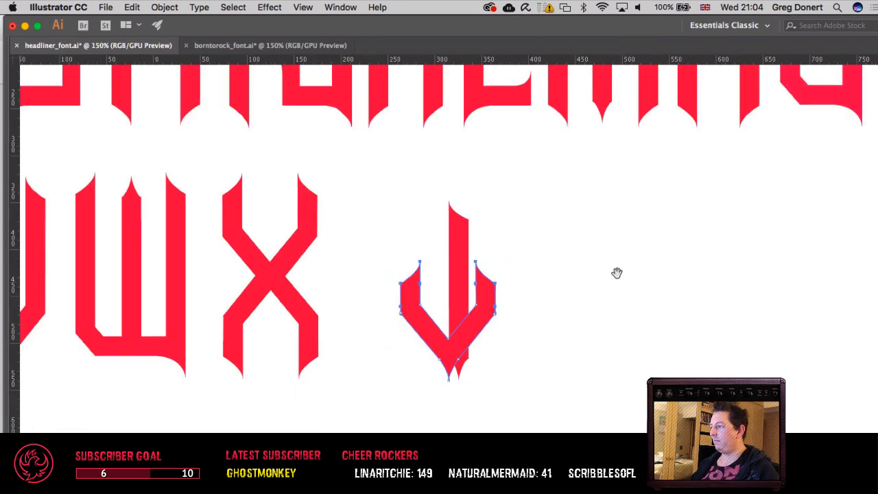
# Step: Move the shortened V up over the stem's upper part, show the guides, align its arm tips to the row's top guides, and centre it on the stem
pyautogui.moveTo(615, 273); pyautogui.dragTo(480, 337)
pyautogui.press('v')
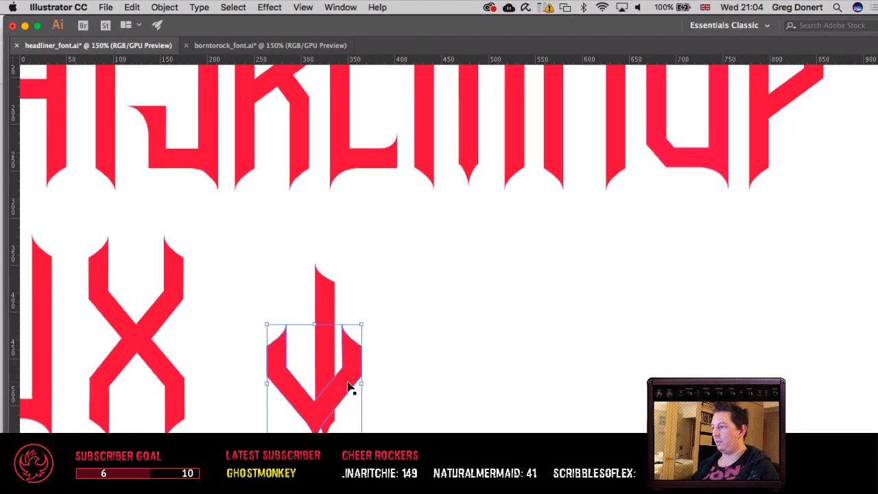
pyautogui.moveTo(349, 386); pyautogui.dragTo(356, 295)
pyautogui.press('a')
pyautogui.press('super+;')
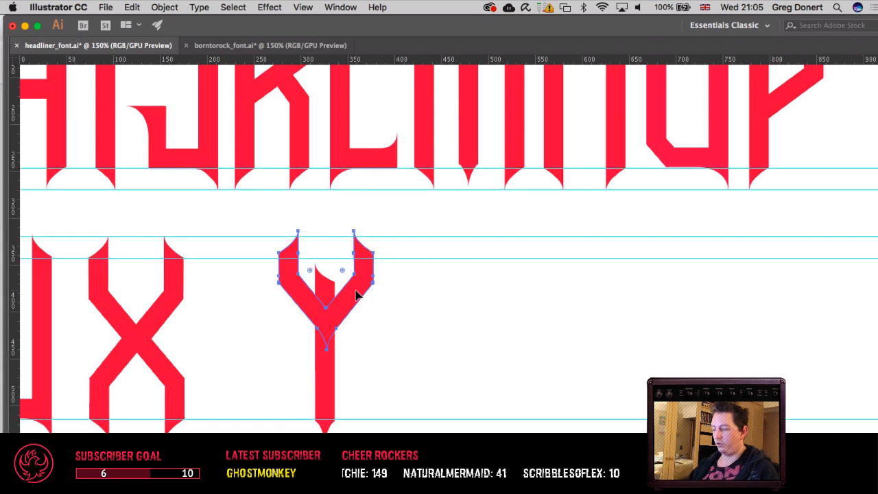
pyautogui.press('v')
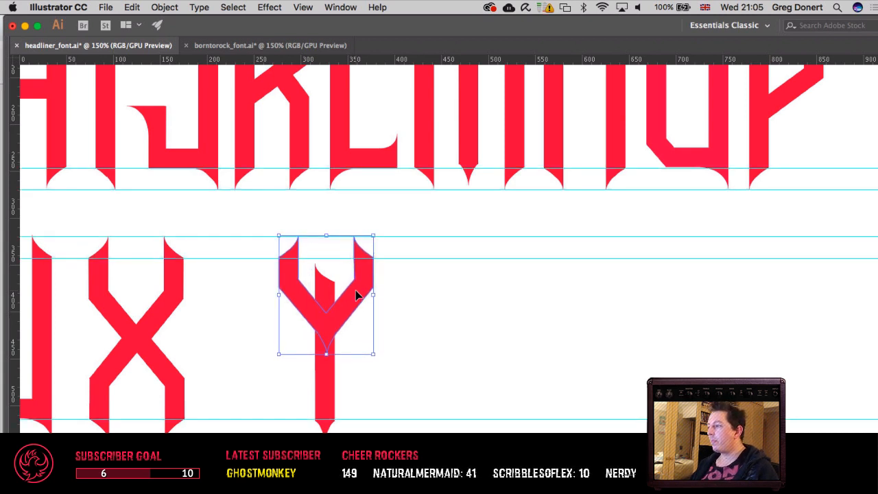
pyautogui.press('Left')
pyautogui.press('Left')
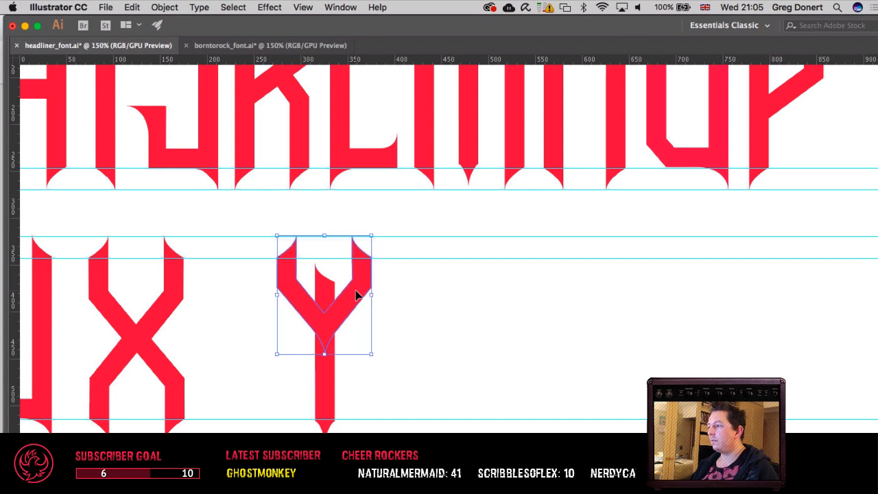
# Step: Lower the stem's upper anchor points by three large nudges so the stem ends inside the V's junction
pyautogui.press('a')
pyautogui.click(329, 291)
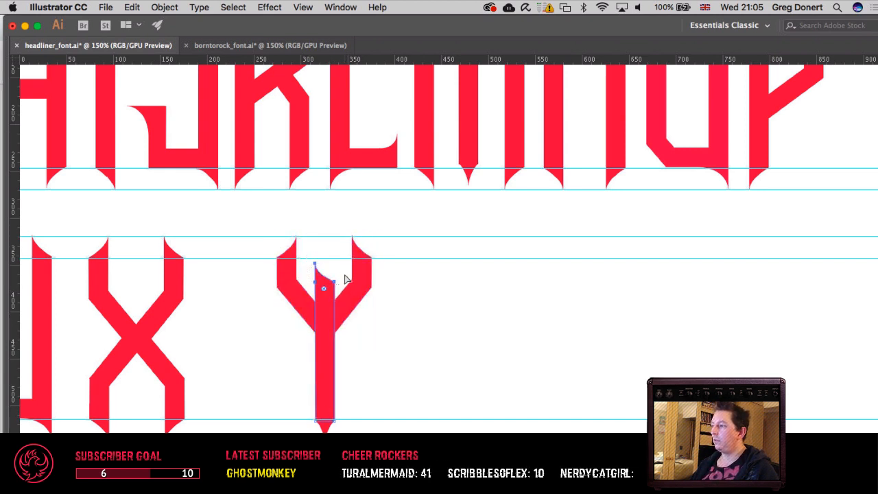
pyautogui.hotkey('shift', 'Down')
pyautogui.hotkey('shift', 'Down')
pyautogui.hotkey('shift', 'Down')
pyautogui.hotkey('shift', 'Down')
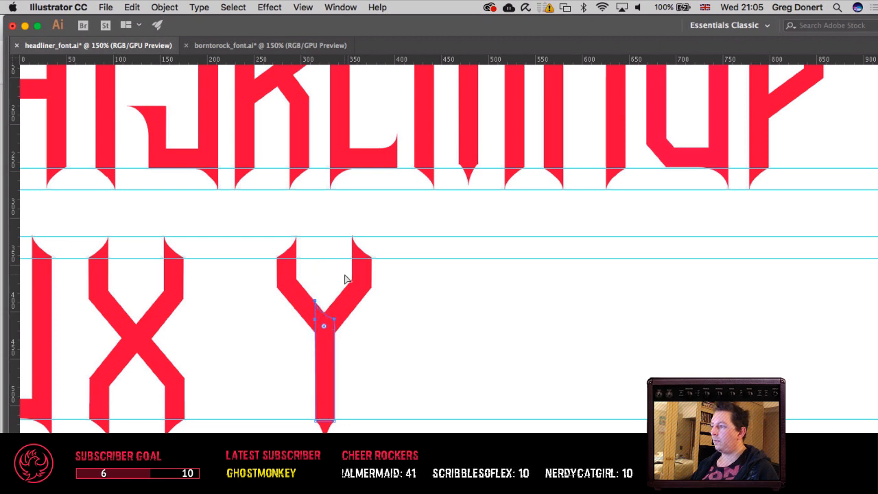
pyautogui.click(500, 369)
# Step: Cut the stem with its pointed tip out from under the shortened V
pyautogui.moveTo(415, 362); pyautogui.dragTo(598, 337)
pyautogui.click(490, 307)
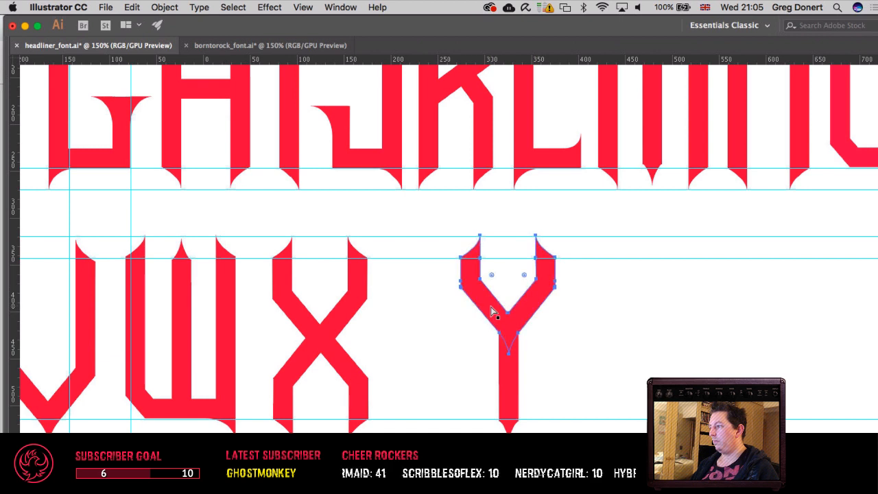
pyautogui.press('v')
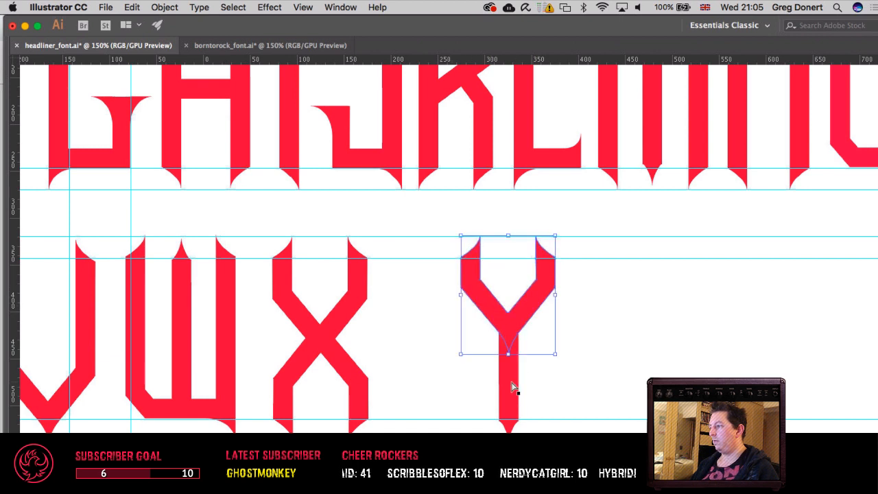
pyautogui.click(511, 382)
pyautogui.press('Delete')
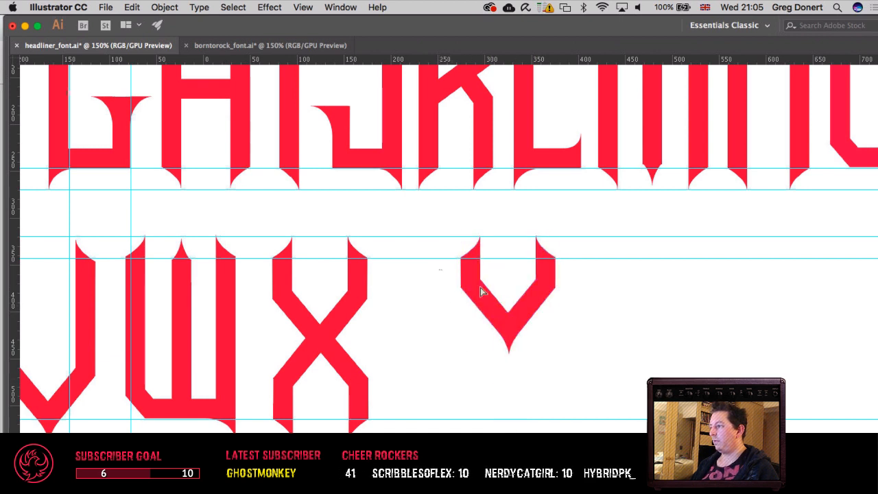
# Step: Select the anchor points of the V's lower part and lower them by two large nudges to lengthen its arms
pyautogui.moveTo(603, 349); pyautogui.dragTo(599, 350)
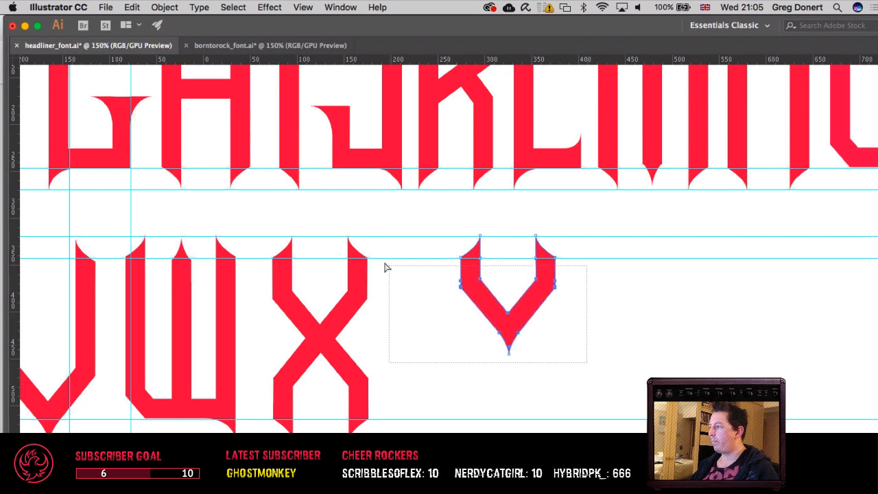
pyautogui.moveTo(385, 267); pyautogui.dragTo(405, 273)
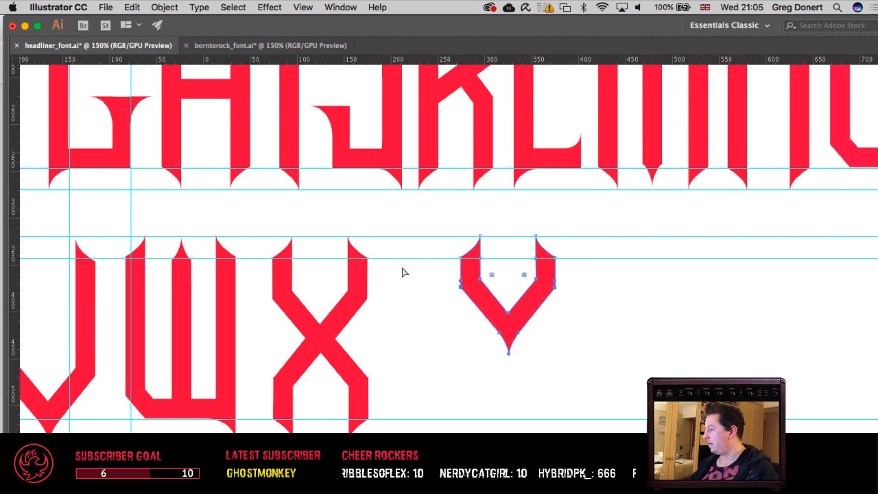
pyautogui.hotkey('shift', 'Down')
pyautogui.hotkey('shift', 'Up')
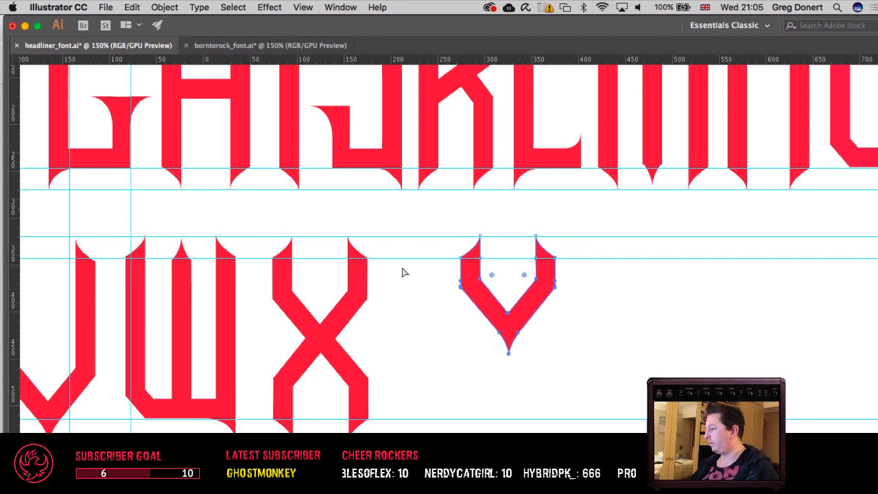
pyautogui.hotkey('shift', 'Down')
pyautogui.hotkey('shift', 'Up')
pyautogui.hotkey('shift', 'Down')
pyautogui.hotkey('shift', 'Down')
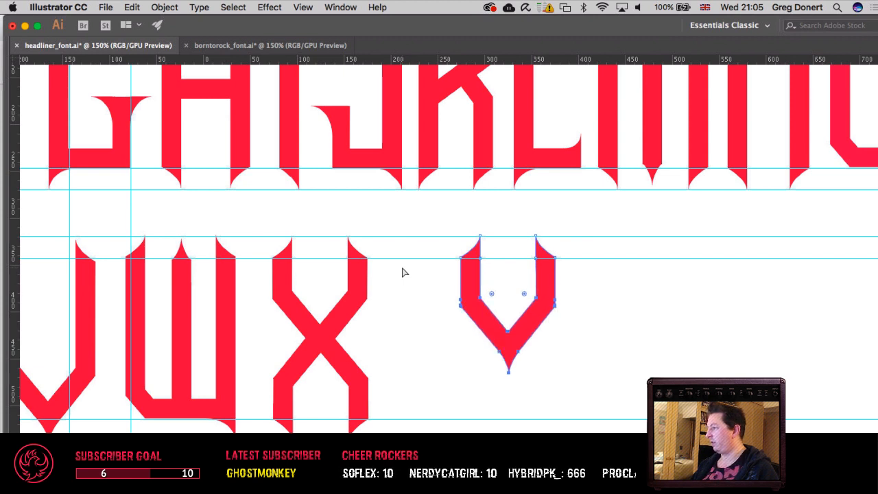
pyautogui.hotkey('shift', 'Up')
pyautogui.hotkey('shift', 'Down')
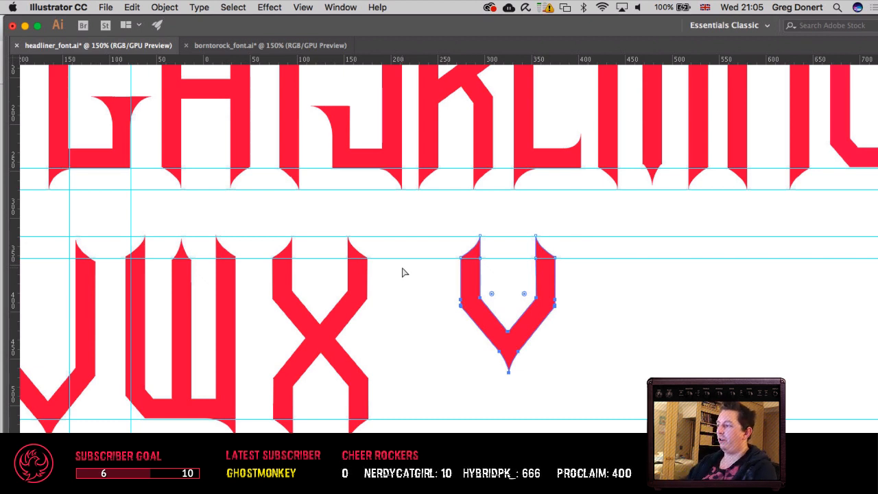
# Step: Paste the stem back in front and adjust its height so its upper end sits in the V's junction
pyautogui.press('v')
pyautogui.click(422, 284)
pyautogui.press('super+f')
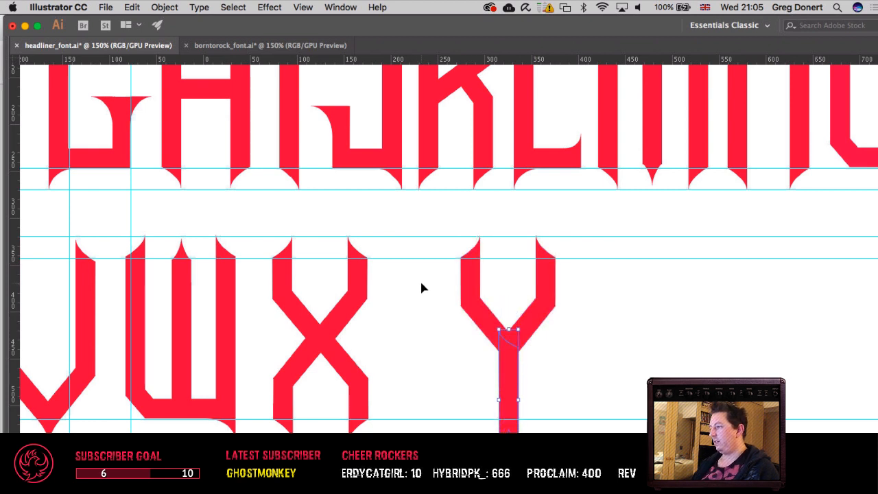
pyautogui.hotkey('shift', 'Down')
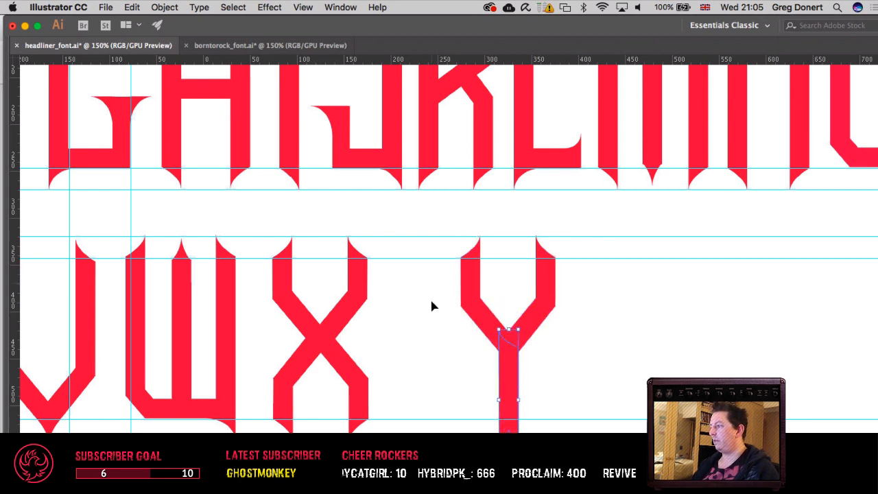
pyautogui.press('Up')
pyautogui.press('Up')
pyautogui.press('Up')
pyautogui.press('Up')
pyautogui.press('Up')
pyautogui.press('Up')
pyautogui.press('Up')
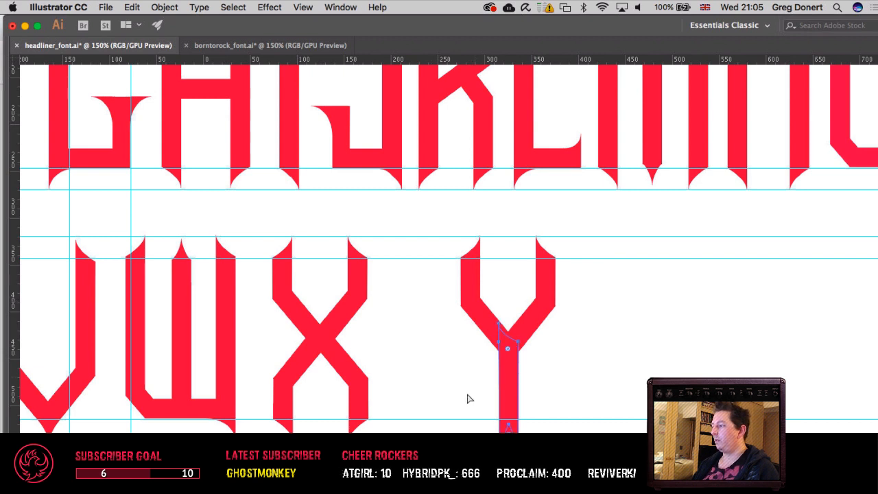
# Step: Raise the anchor points at the stem's lower end until the stem's base meets the row's lower guide
pyautogui.hotkey('shift', 'Up')
pyautogui.hotkey('shift', 'Up')
pyautogui.hotkey('shift', 'Up')
pyautogui.hotkey('shift', 'Down')
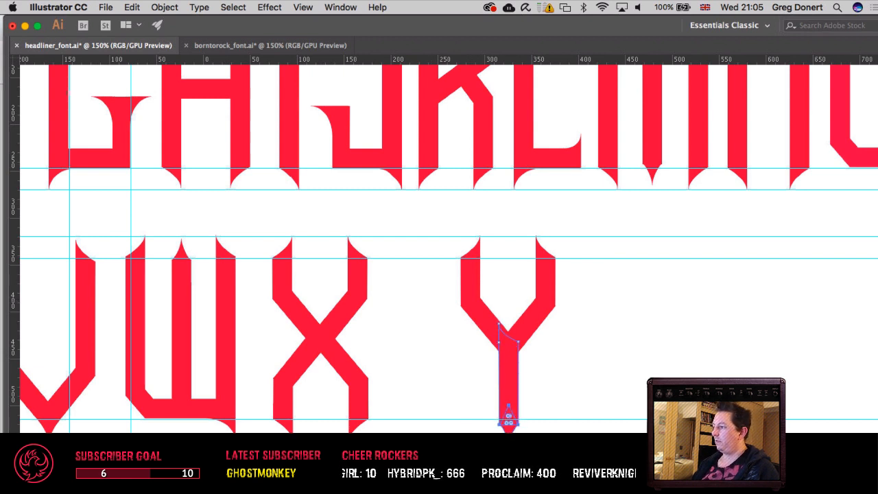
pyautogui.press('Up')
pyautogui.press('Up')
pyautogui.press('Up')
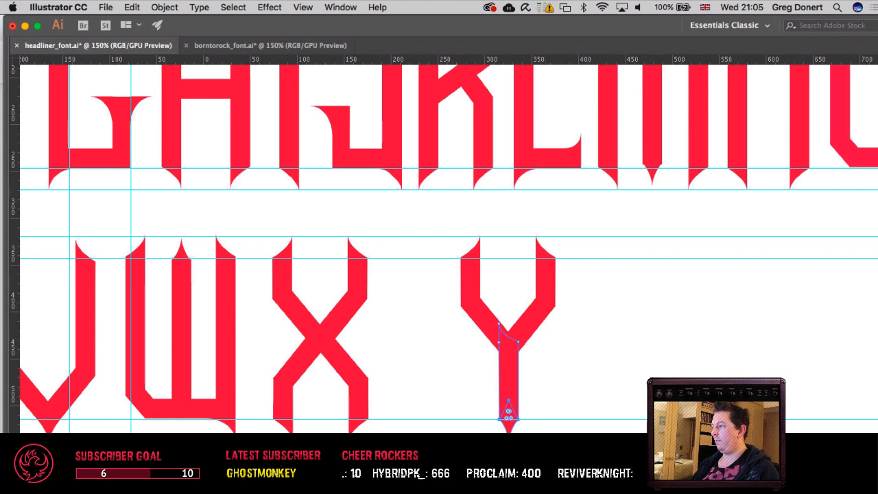
# Step: Select all parts of the Y and nudge them horizontally toward the X to match the row's letter spacing
pyautogui.click(566, 391)
pyautogui.moveTo(417, 211); pyautogui.dragTo(660, 480)
pyautogui.hotkey('shift', 'Left')
pyautogui.hotkey('shift', 'Left')
pyautogui.hotkey('shift', 'Left')
pyautogui.hotkey('shift', 'Left')
pyautogui.hotkey('shift', 'Left')
pyautogui.hotkey('shift', 'Left')
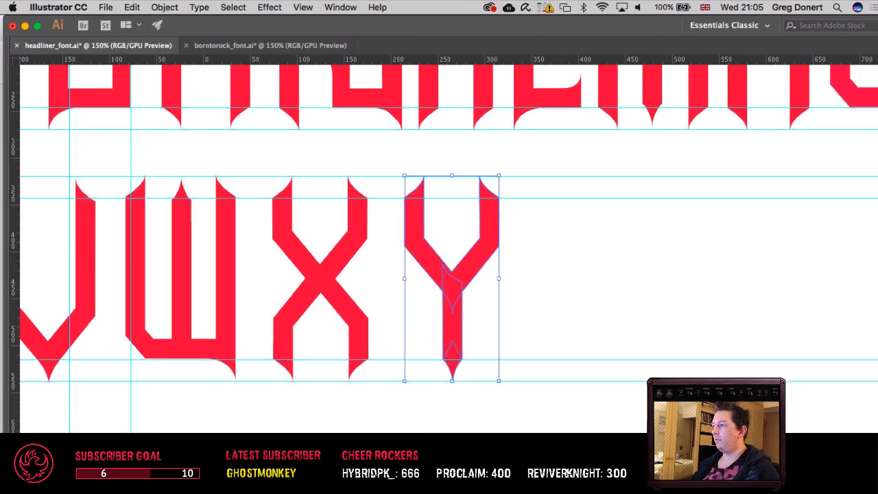
pyautogui.press('Left')
pyautogui.press('Left')
pyautogui.press('Left')
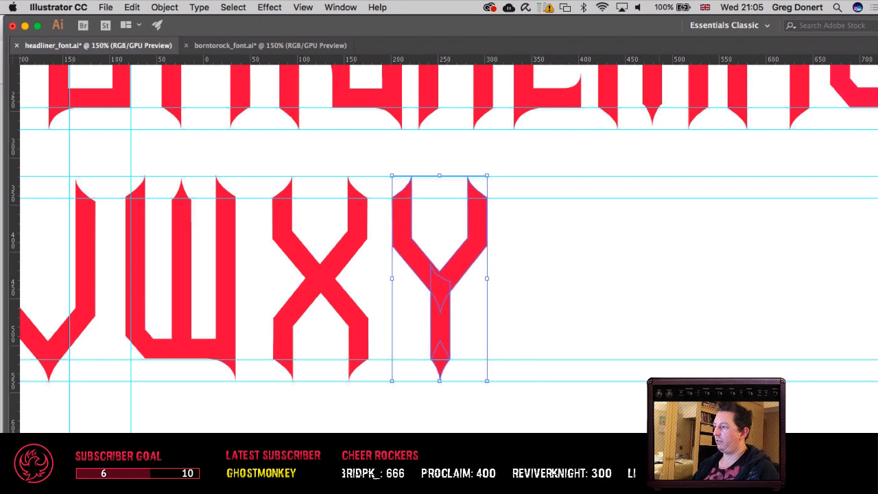
pyautogui.click(568, 421)
# Step: Hide the guides and move the spare V-shaped piece beside the artboard farther away from it and lower
pyautogui.press('super+minus')
pyautogui.press('super+minus')
pyautogui.press('super+minus')
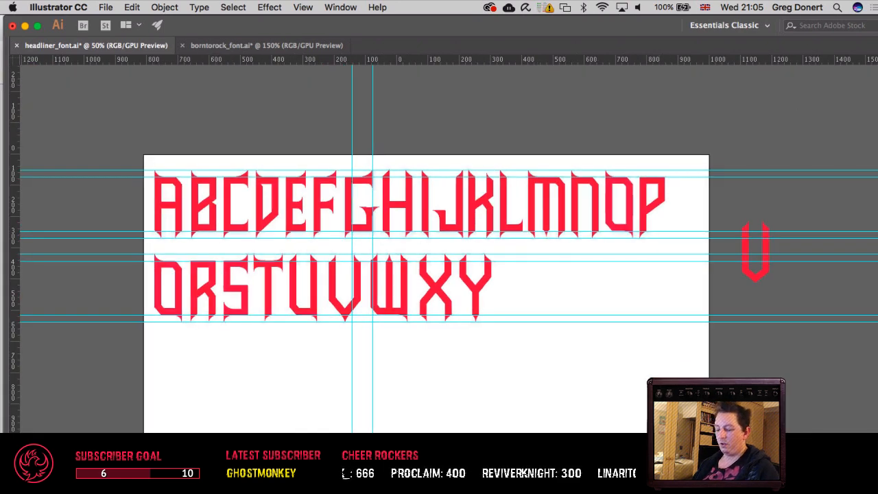
pyautogui.press('super+semicolon')
pyautogui.hscroll(3, 616, 386)
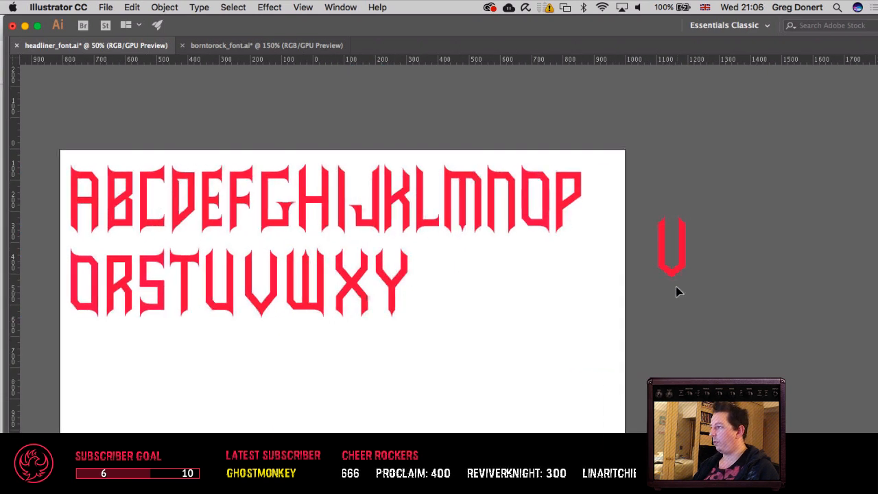
pyautogui.moveTo(683, 259); pyautogui.dragTo(745, 320)
pyautogui.click(739, 374)
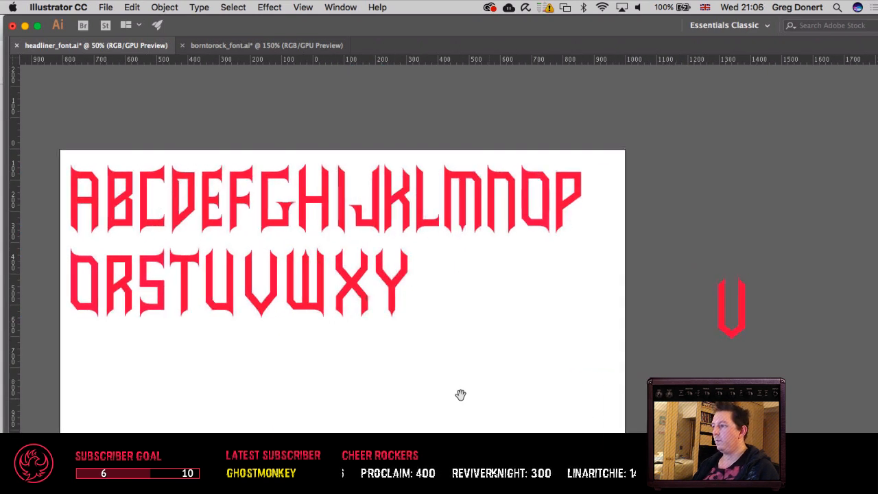
# Step: Save the headliner font document
pyautogui.moveTo(460, 394); pyautogui.dragTo(578, 410)
pyautogui.press('super+s')
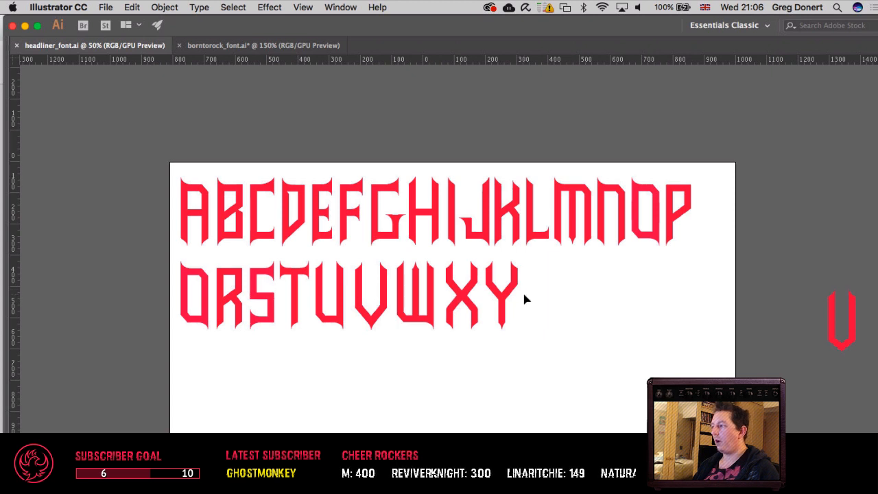
pyautogui.moveTo(525, 295); pyautogui.dragTo(477, 301)
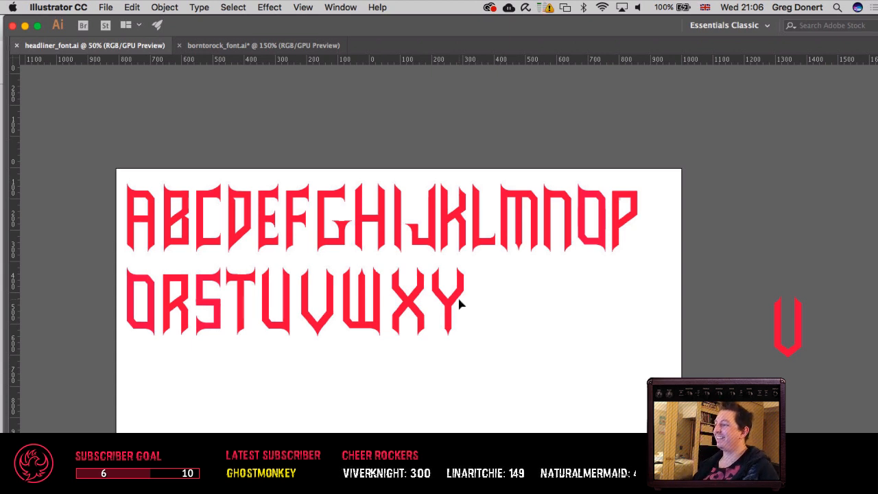
# Step: Copy the second row's S and paste the duplicate in front, exactly over the original
pyautogui.scroll(1, 462, 307)
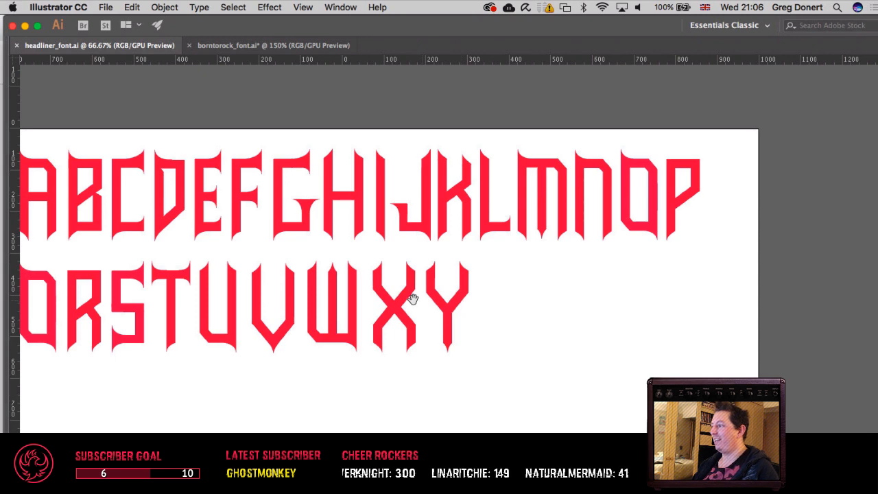
pyautogui.moveTo(412, 298); pyautogui.dragTo(489, 303)
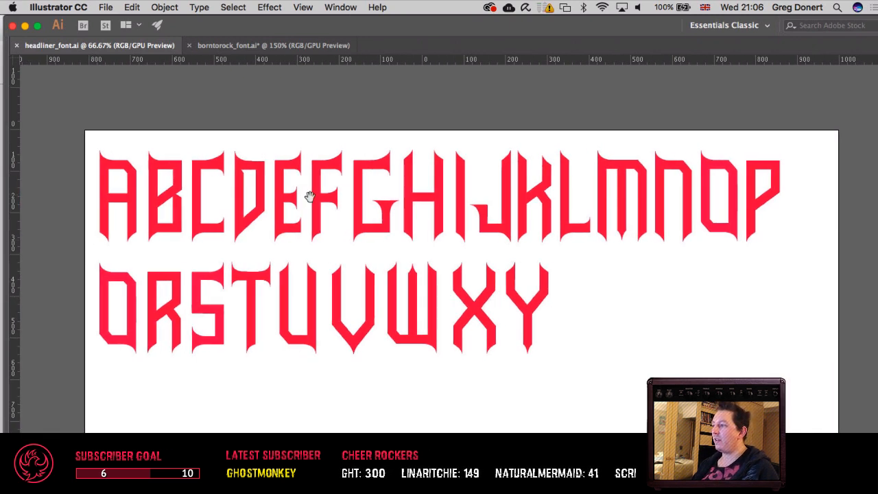
pyautogui.moveTo(310, 197); pyautogui.dragTo(286, 198)
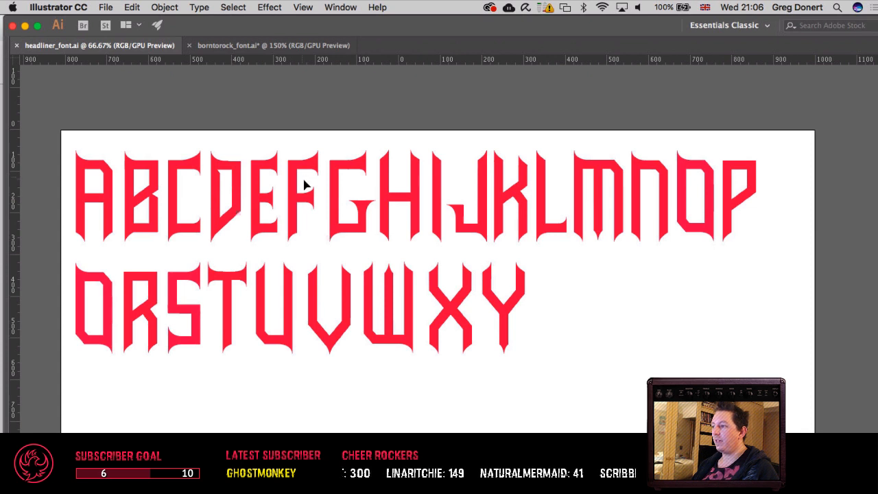
pyautogui.moveTo(192, 313); pyautogui.dragTo(480, 312)
pyautogui.press('super+z')
pyautogui.press('super+c')
pyautogui.press('super+f')
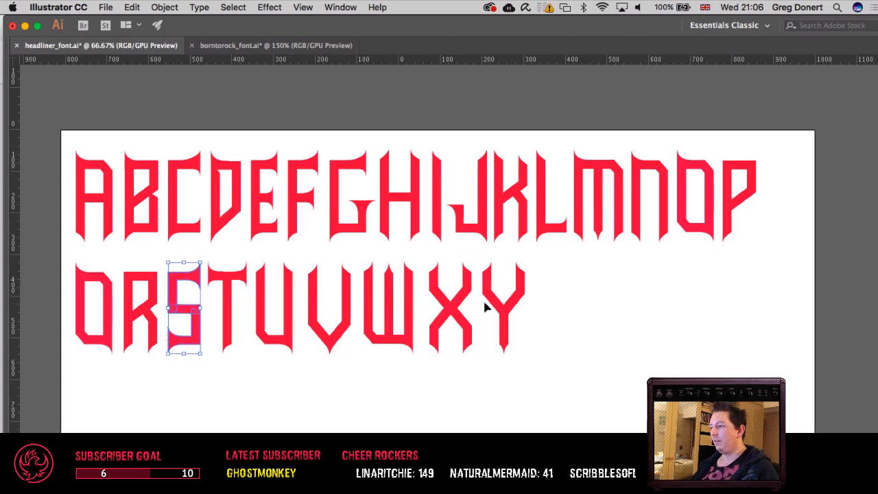
# Step: Nudge the S duplicate horizontally past the Y and set it close after the Y at the row's end
pyautogui.hotkey('shift', 'Right')
pyautogui.hotkey('shift', 'Right')
pyautogui.hotkey('shift', 'Right')
pyautogui.hotkey('shift', 'Right')
pyautogui.hotkey('shift', 'Right')
pyautogui.hotkey('shift', 'Right')
pyautogui.hotkey('shift', 'Right')
pyautogui.hotkey('shift', 'Right')
pyautogui.hotkey('shift', 'Right')
pyautogui.hotkey('shift', 'Right')
pyautogui.hotkey('shift', 'Right')
pyautogui.hotkey('shift', 'Right')
pyautogui.hotkey('shift', 'Right')
pyautogui.hotkey('shift', 'Right')
pyautogui.hotkey('shift', 'Right')
pyautogui.hotkey('shift', 'Right')
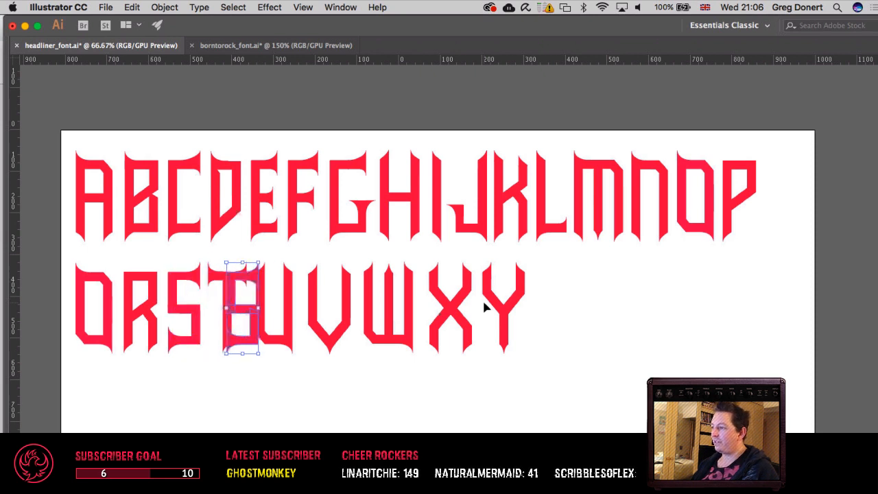
pyautogui.hotkey('shift', 'Right')
pyautogui.hotkey('shift', 'Right')
pyautogui.hotkey('shift', 'Right')
pyautogui.hotkey('shift', 'Right')
pyautogui.hotkey('shift', 'Right')
pyautogui.hotkey('shift', 'Right')
pyautogui.hotkey('shift', 'Right')
pyautogui.hotkey('shift', 'Right')
pyautogui.hotkey('shift', 'Right')
pyautogui.hotkey('shift', 'Right')
pyautogui.hotkey('shift', 'Right')
pyautogui.hotkey('shift', 'Right')
pyautogui.hotkey('shift', 'Right')
pyautogui.hotkey('shift', 'Right')
pyautogui.hotkey('shift', 'Right')
pyautogui.hotkey('shift', 'Right')
pyautogui.hotkey('shift', 'Right')
pyautogui.hotkey('shift', 'Right')
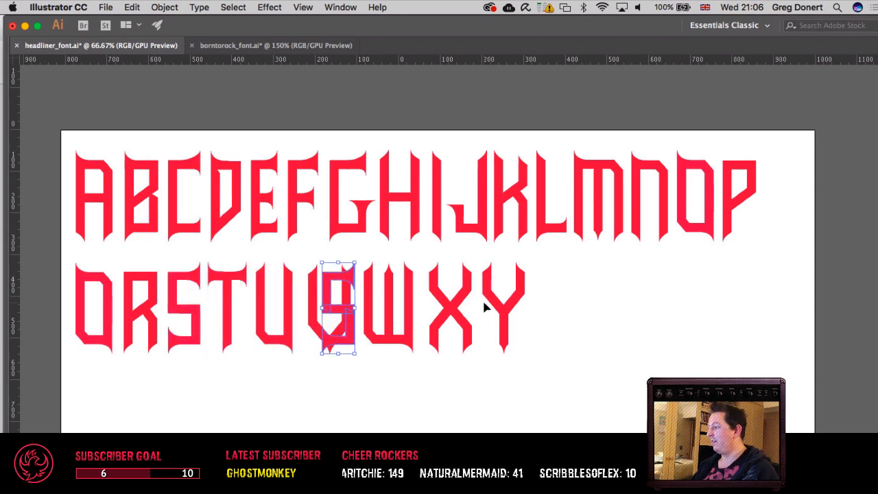
pyautogui.hotkey('shift', 'Right')
pyautogui.hotkey('shift', 'Right')
pyautogui.hotkey('shift', 'Right')
pyautogui.hotkey('shift', 'Right')
pyautogui.hotkey('shift', 'Right')
pyautogui.hotkey('shift', 'Right')
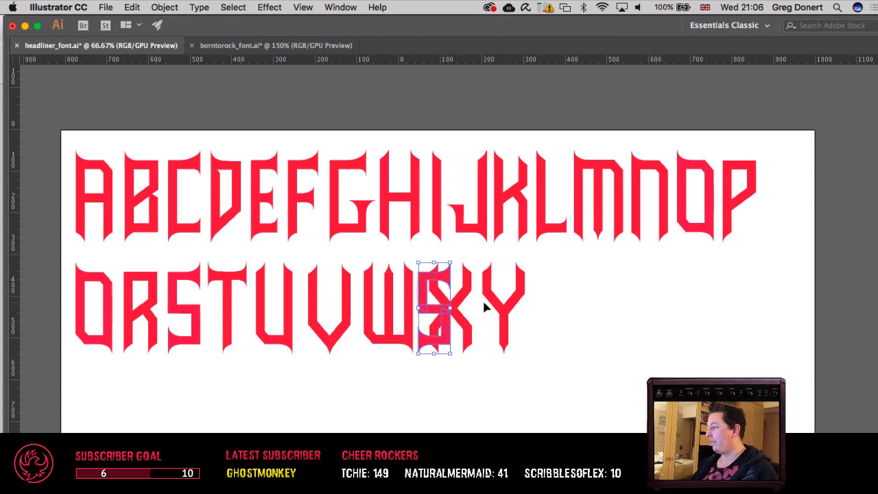
pyautogui.hotkey('shift', 'Right')
pyautogui.hotkey('shift', 'Right')
pyautogui.hotkey('shift', 'Right')
pyautogui.hotkey('shift', 'Right')
pyautogui.hotkey('shift', 'Right')
pyautogui.hotkey('shift', 'Right')
pyautogui.hotkey('shift', 'Right')
pyautogui.hotkey('shift', 'Right')
pyautogui.hotkey('shift', 'Right')
pyautogui.hotkey('shift', 'Right')
pyautogui.hotkey('shift', 'Right')
pyautogui.hotkey('shift', 'Right')
pyautogui.hotkey('shift', 'Right')
pyautogui.hotkey('shift', 'Right')
pyautogui.hotkey('shift', 'Right')
pyautogui.hotkey('shift', 'Right')
pyautogui.hotkey('shift', 'Right')
pyautogui.hotkey('shift', 'Right')
pyautogui.hotkey('shift', 'Right')
pyautogui.hotkey('shift', 'Right')
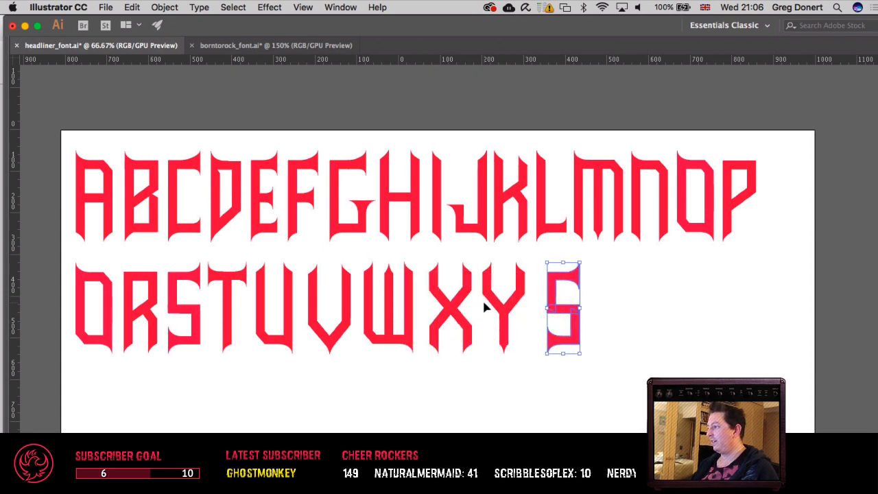
pyautogui.hotkey('shift', 'Left')
pyautogui.hotkey('shift', 'Left')
pyautogui.hotkey('shift', 'Left')
# Step: Reflect the S duplicate across the vertical axis to turn it into a Z, and deselect it
pyautogui.press('a')
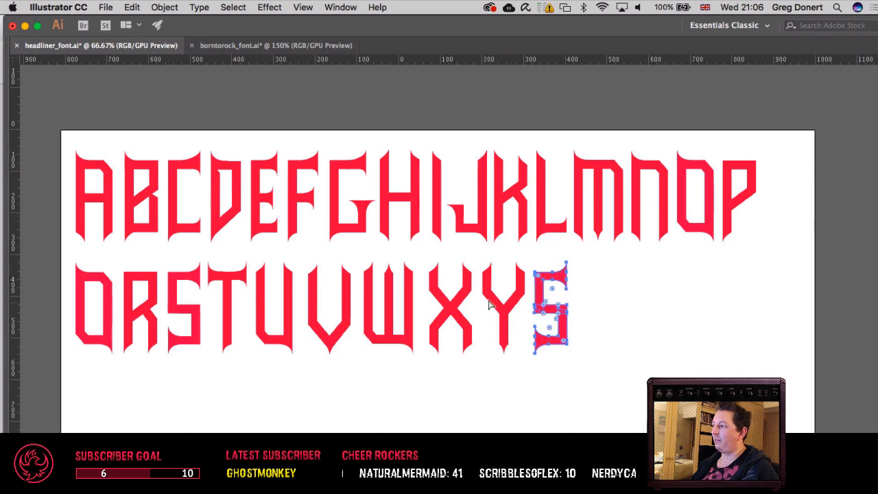
pyautogui.press('v')
pyautogui.click(165, 7)
pyautogui.moveTo(220, 22)
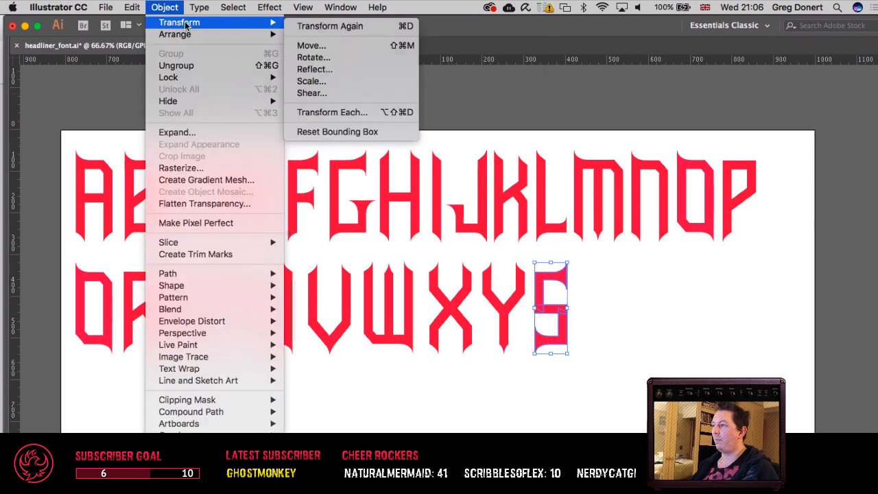
pyautogui.click(386, 70)
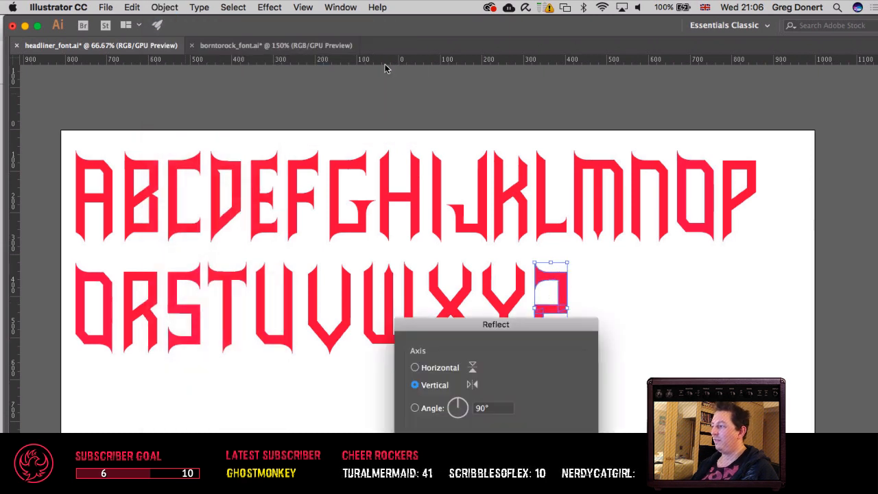
pyautogui.press('Return')
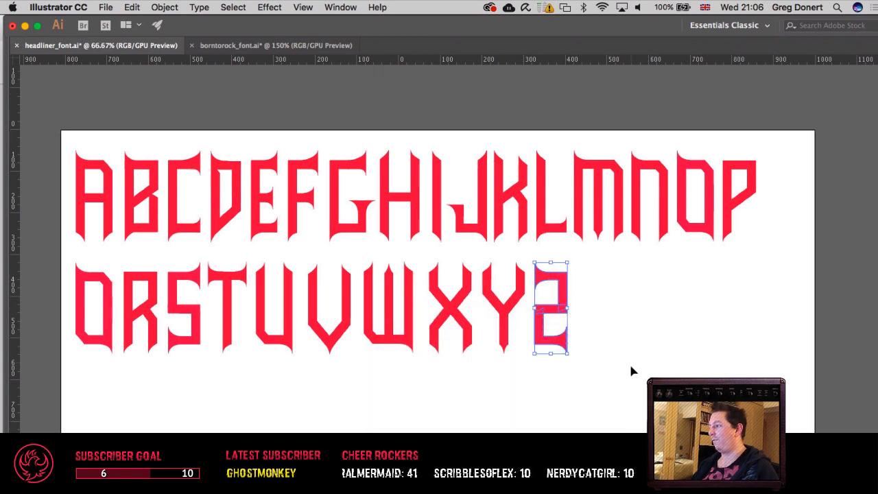
pyautogui.click(631, 366)
pyautogui.hscroll(5, 586, 350)
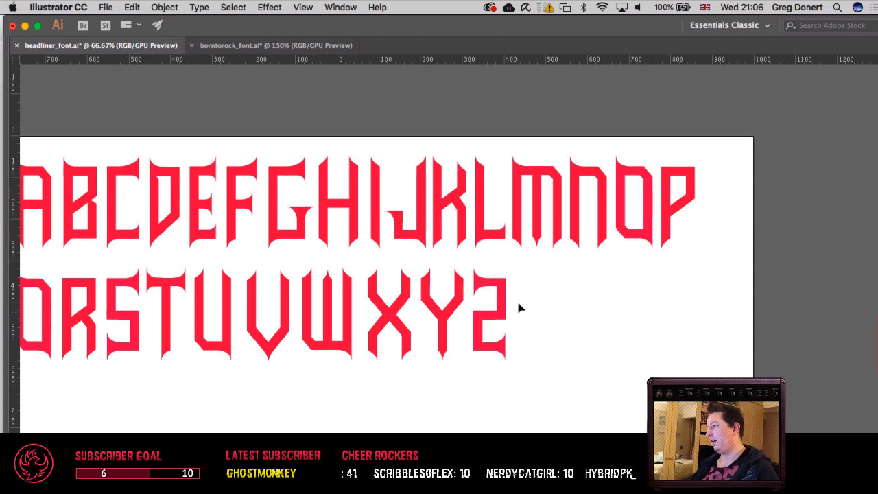
pyautogui.hscroll(-5, 588, 327)
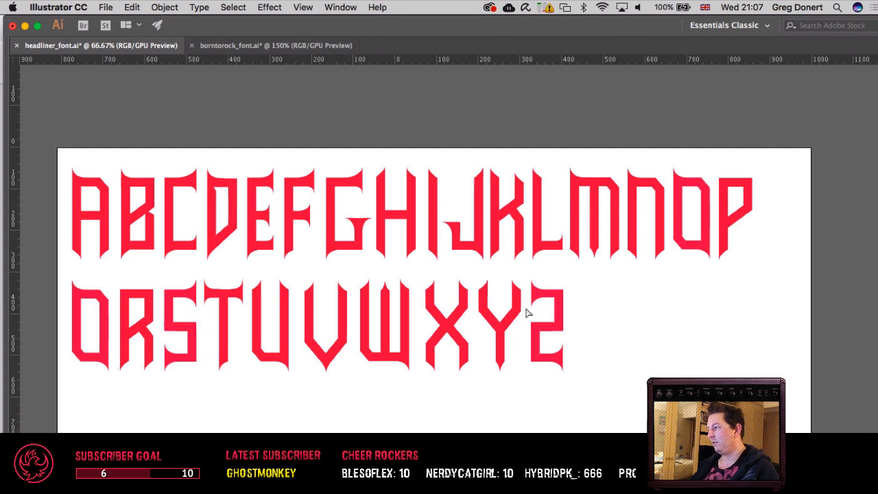
pyautogui.click(554, 302)
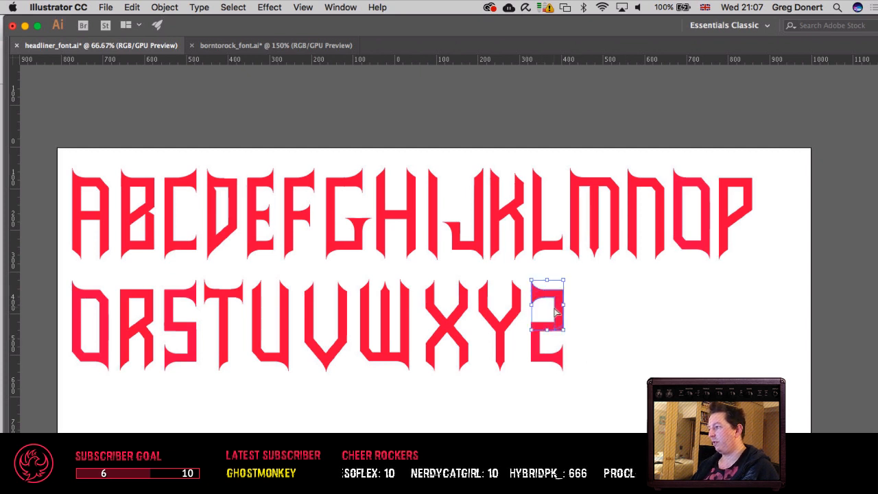
pyautogui.click(635, 312)
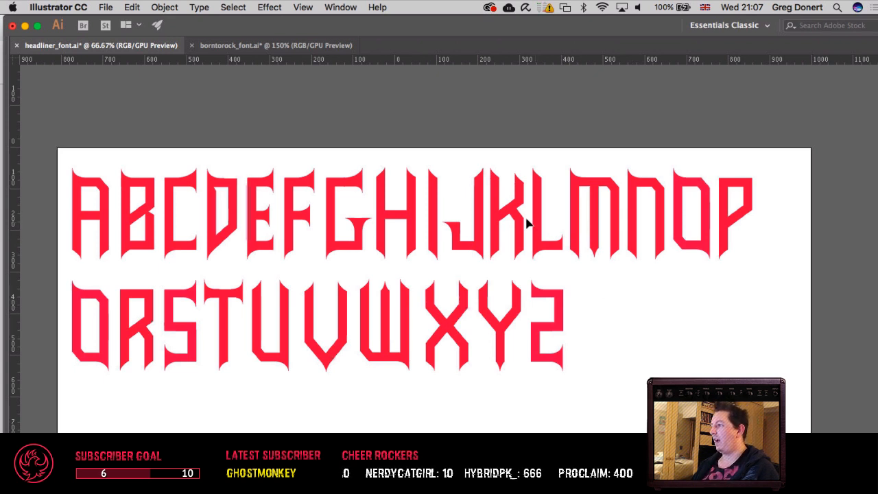
# Step: Select the B's main body together with its curved upper serif piece in the first row and copy them
pyautogui.press('super+equal')
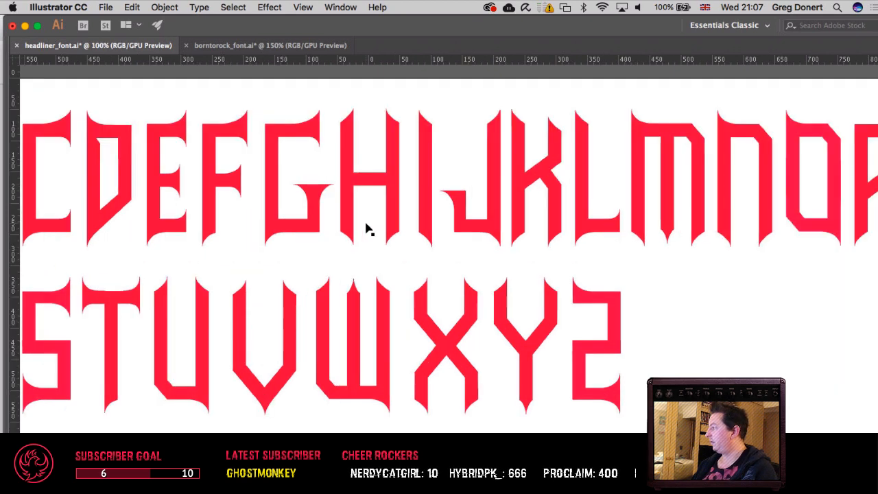
pyautogui.moveTo(366, 229); pyautogui.dragTo(531, 229)
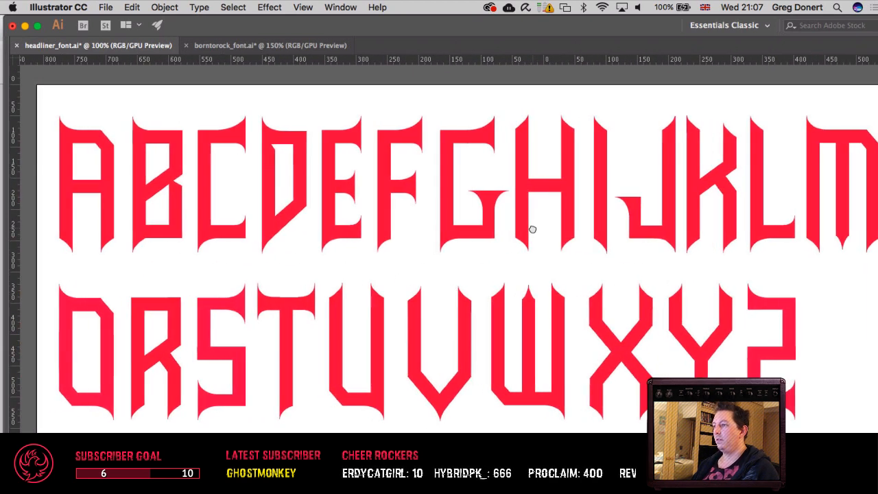
pyautogui.click(153, 186)
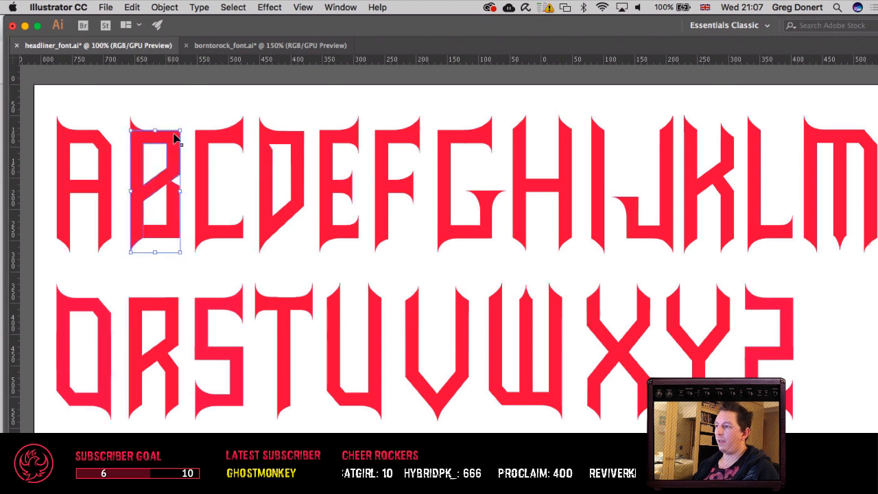
pyautogui.press('a')
pyautogui.moveTo(294, 207); pyautogui.dragTo(389, 237)
pyautogui.press('v')
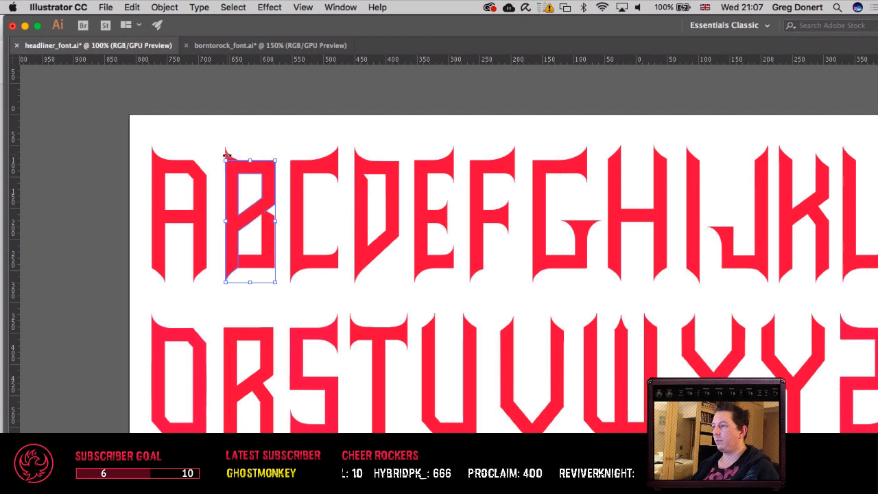
pyautogui.moveTo(242, 160); pyautogui.dragTo(243, 162)
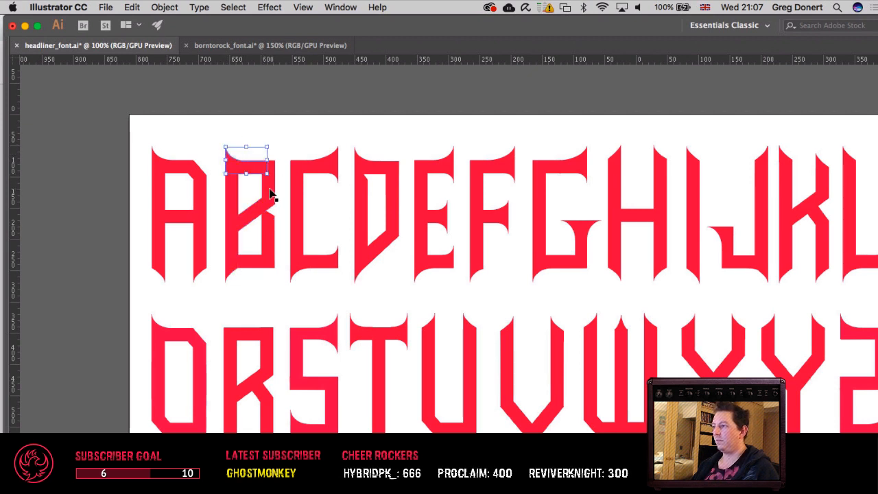
pyautogui.keyDown('shift'); pyautogui.click(270, 193); pyautogui.keyUp('shift')
pyautogui.press('super+g')
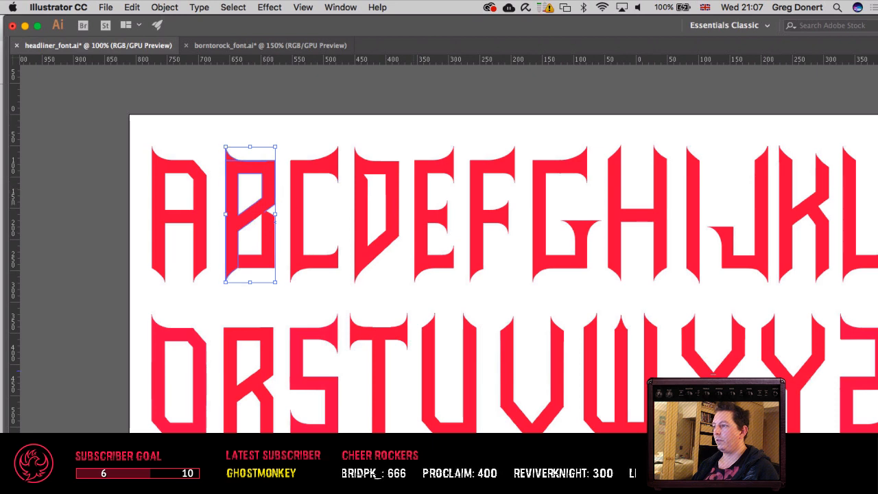
# Step: Move the mirrored-S Z away from the Y to the far edge of the artboard and deselect it
pyautogui.moveTo(476, 216); pyautogui.dragTo(261, 190)
pyautogui.moveTo(480, 260); pyautogui.dragTo(357, 232)
pyautogui.moveTo(548, 275); pyautogui.dragTo(428, 260)
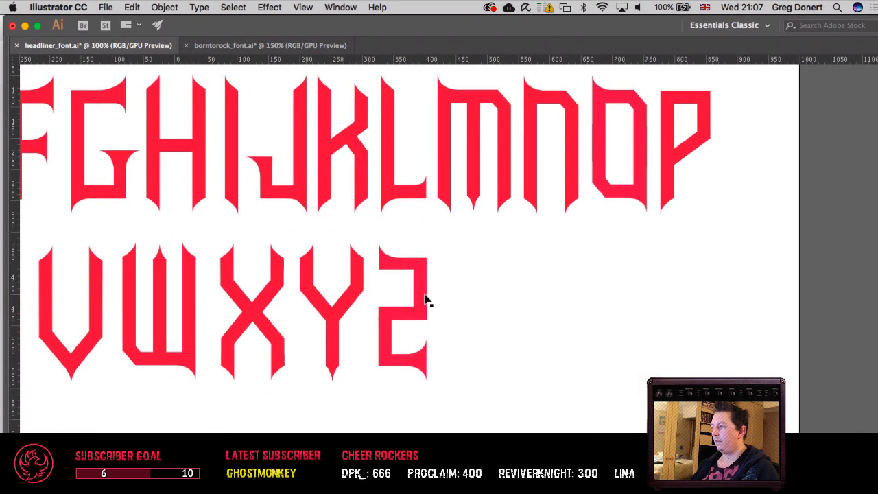
pyautogui.moveTo(425, 295); pyautogui.dragTo(820, 313)
pyautogui.click(605, 311)
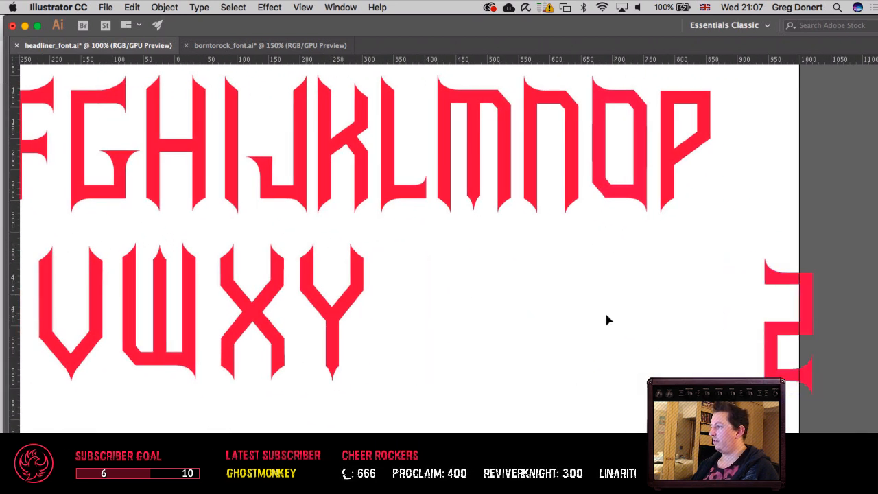
# Step: Paste the copied B pieces into the empty space after the Y and deselect them
pyautogui.hotkey('ctrl', 'v')
pyautogui.press('a')
pyautogui.click(452, 299)
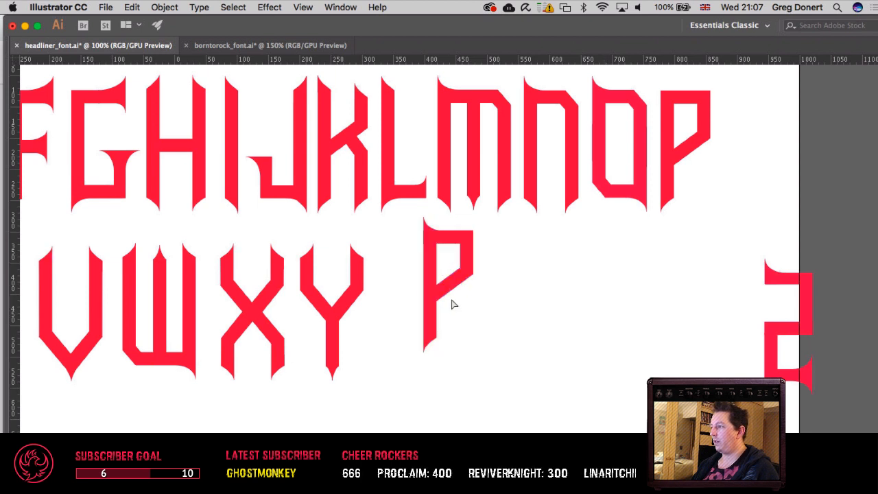
# Step: Try to delete the anchor point on the outer edge of the pasted letter's stem, and undo the deletion
pyautogui.click(433, 264)
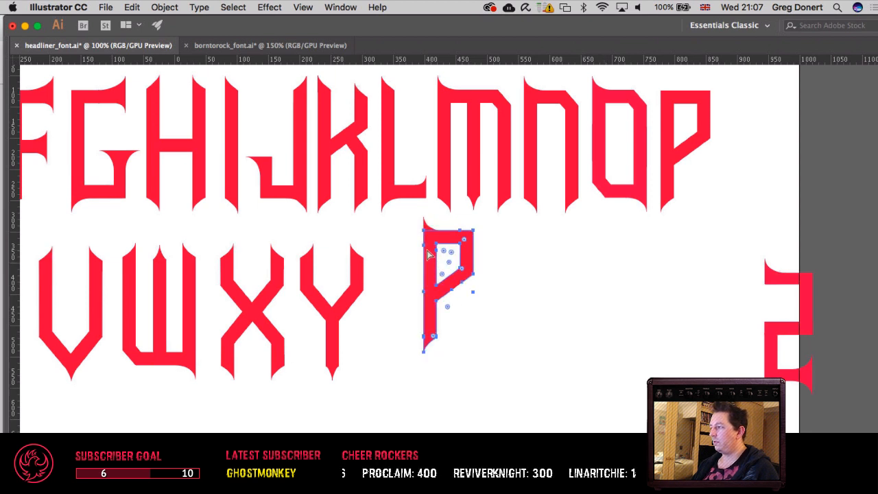
pyautogui.click(427, 250)
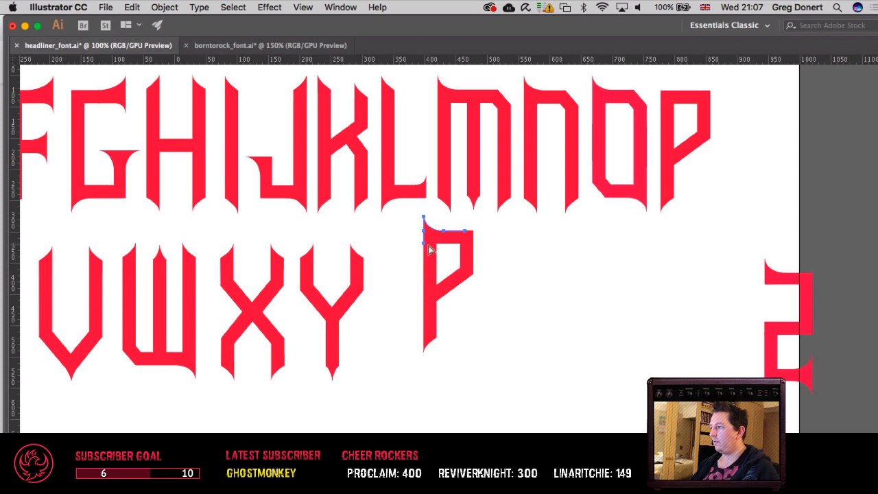
pyautogui.click(434, 262)
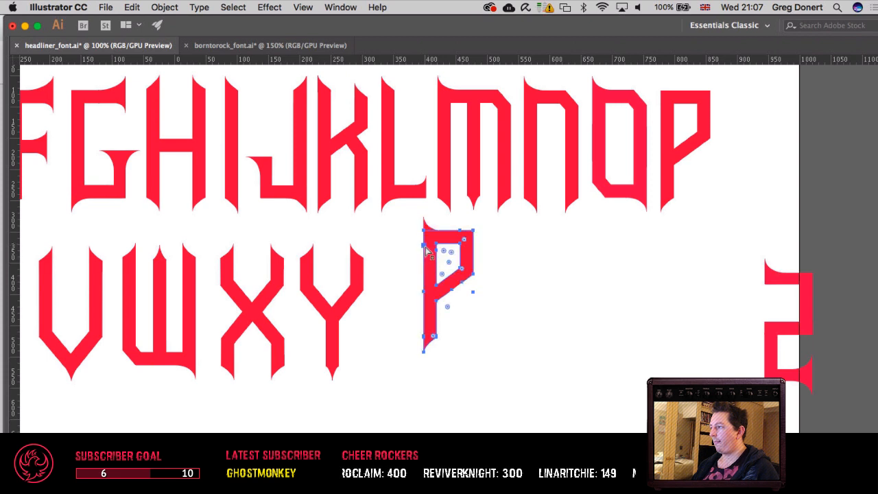
pyautogui.click(427, 253)
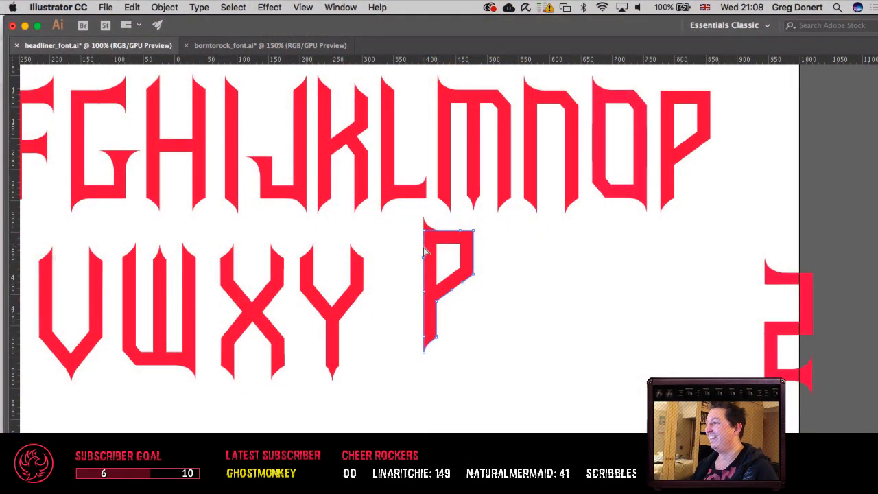
pyautogui.press('Delete')
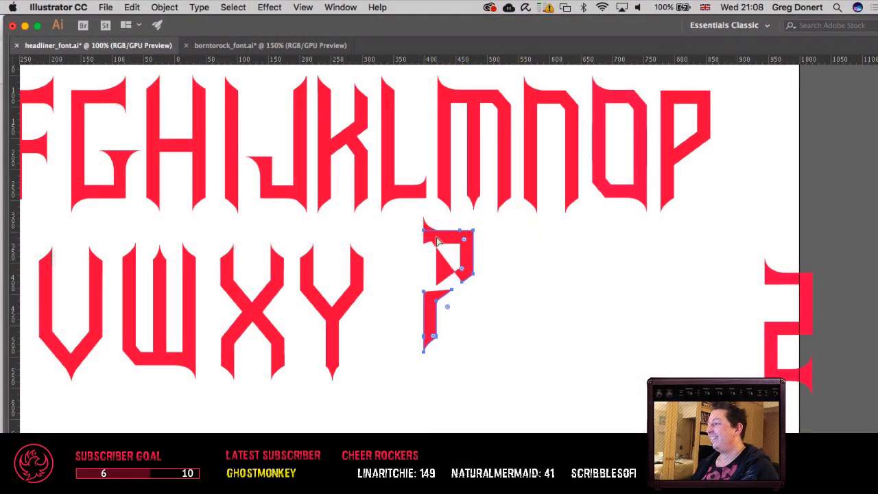
pyautogui.press('super+z')
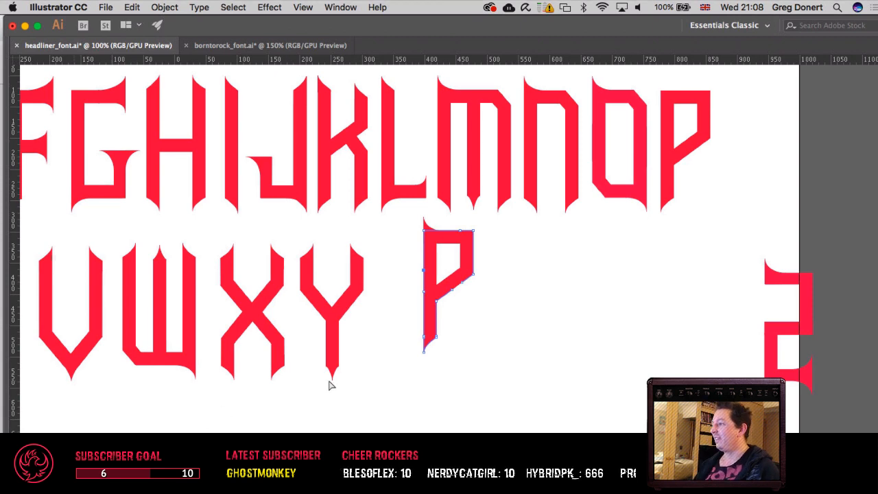
# Step: Delete the anchor point on the outer edge of the pasted letter's stem to break the outline open
pyautogui.hscroll(5, 329, 383)
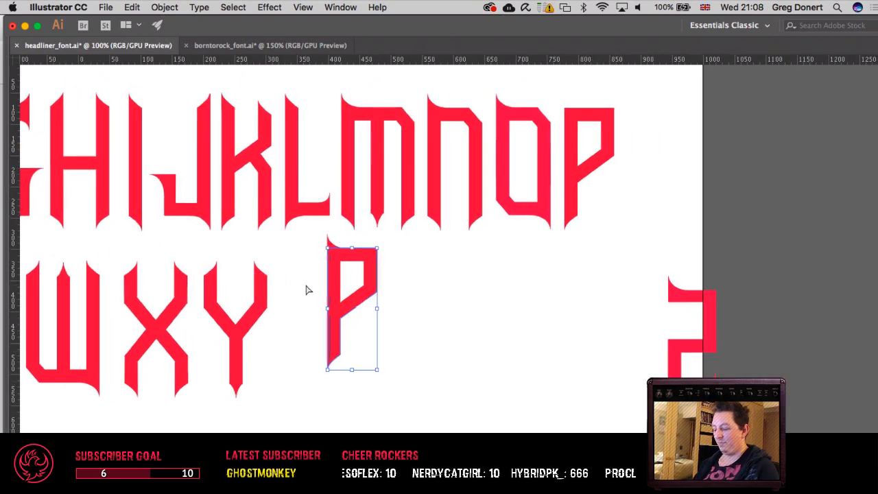
pyautogui.press('super+equal')
pyautogui.press('super+equal')
pyautogui.hscroll(5, 345, 290)
pyautogui.scroll(-2, 345, 290)
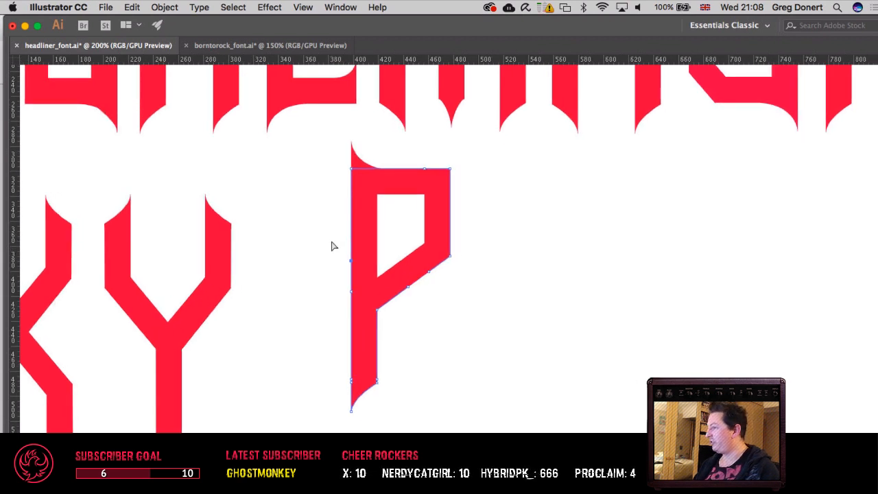
pyautogui.press('Delete')
pyautogui.press('super')
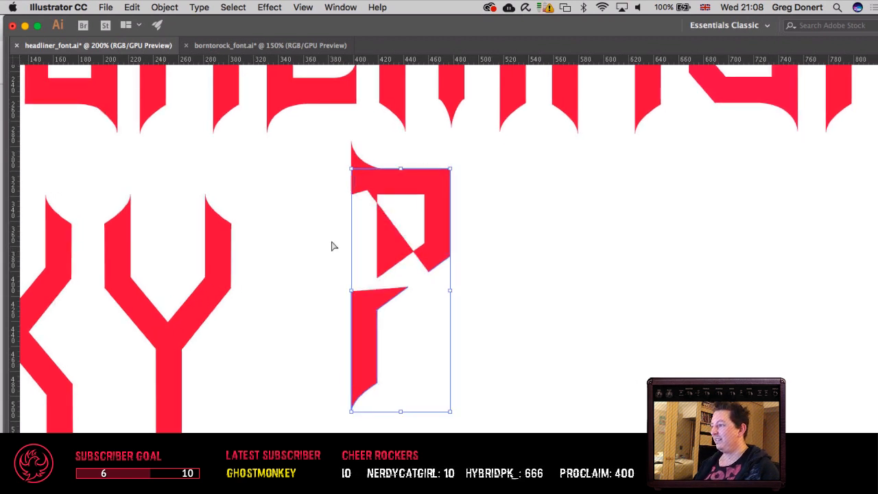
# Step: Try to extend the stem's open path with the Pen tool to the letter's inner diagonal, and undo the segment
pyautogui.press('p')
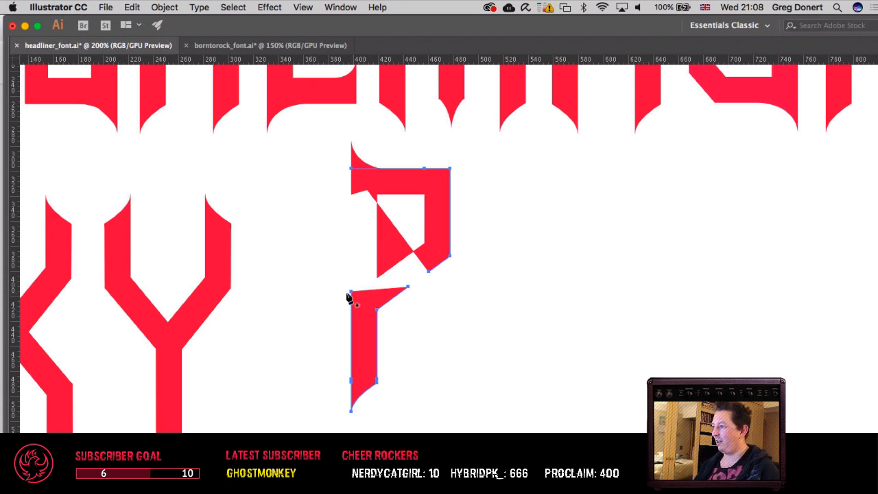
pyautogui.click(352, 293)
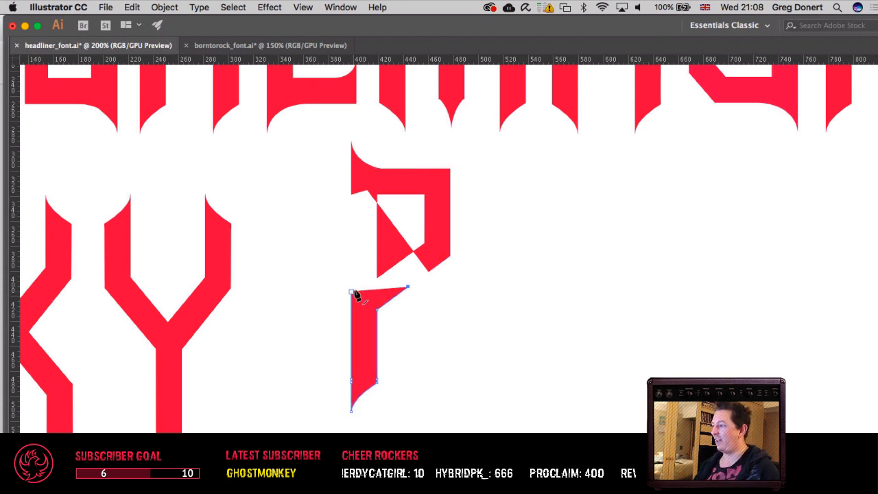
pyautogui.click(414, 254)
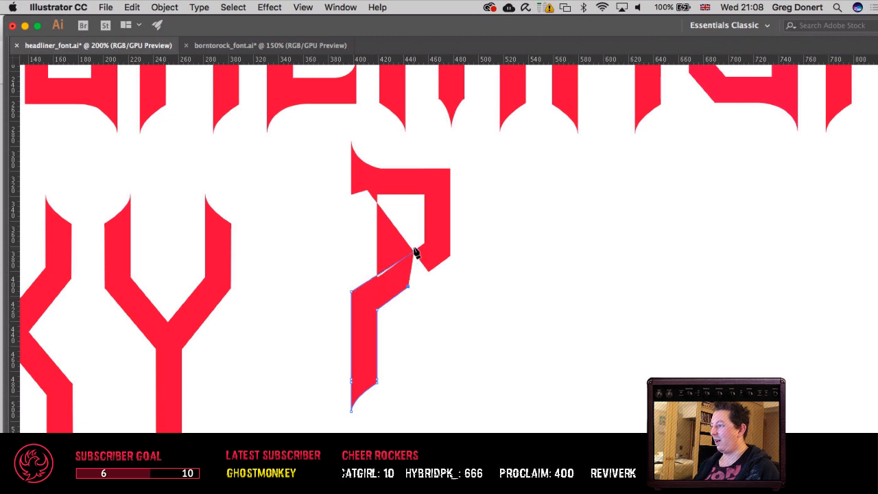
pyautogui.press('super+z')
pyautogui.press('super+plus')
pyautogui.press('super+plus')
pyautogui.press('super+plus')
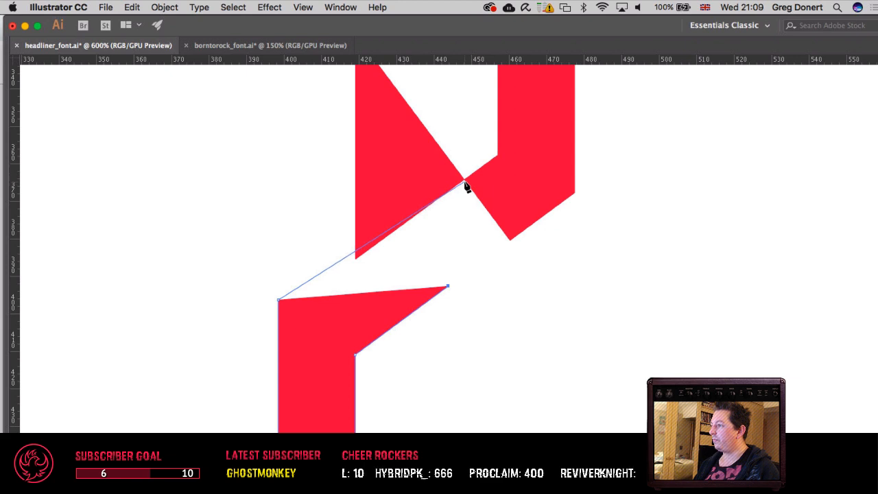
# Step: Switch the artwork to outline view and delete the loose end anchor below the upper serif's outer edge
pyautogui.press('space')
pyautogui.moveTo(458, 187); pyautogui.dragTo(299, 397)
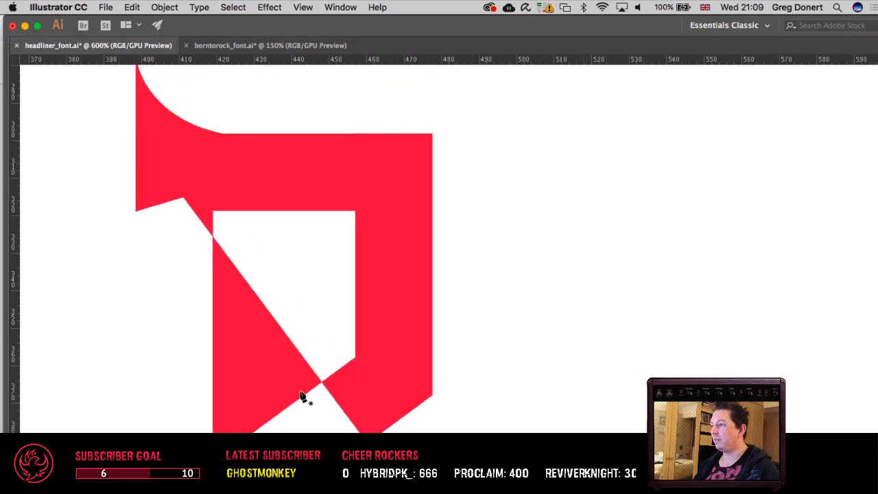
pyautogui.hotkey('ctrl', 'y')
pyautogui.scroll(-2, 267, 275)
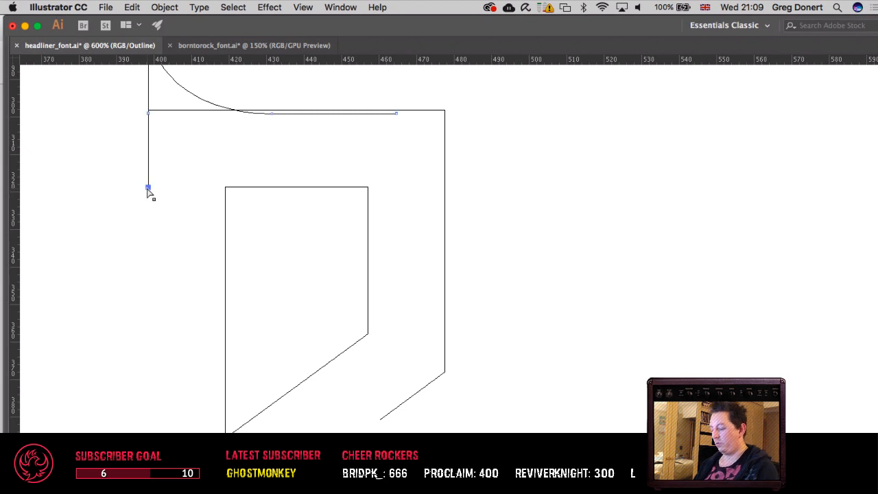
pyautogui.press('Delete')
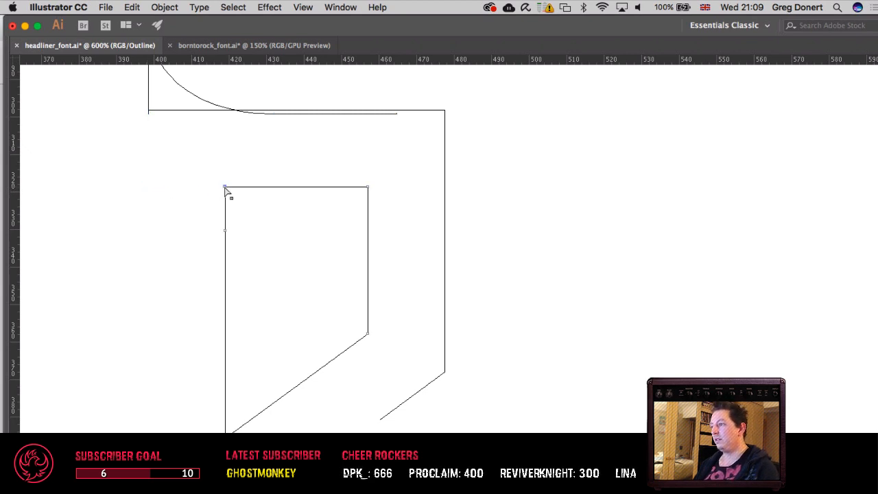
# Step: Delete the vertical edge of the inner counter on the stem side, including its leftover stub, keeping the counter's upper edge
pyautogui.click(225, 188)
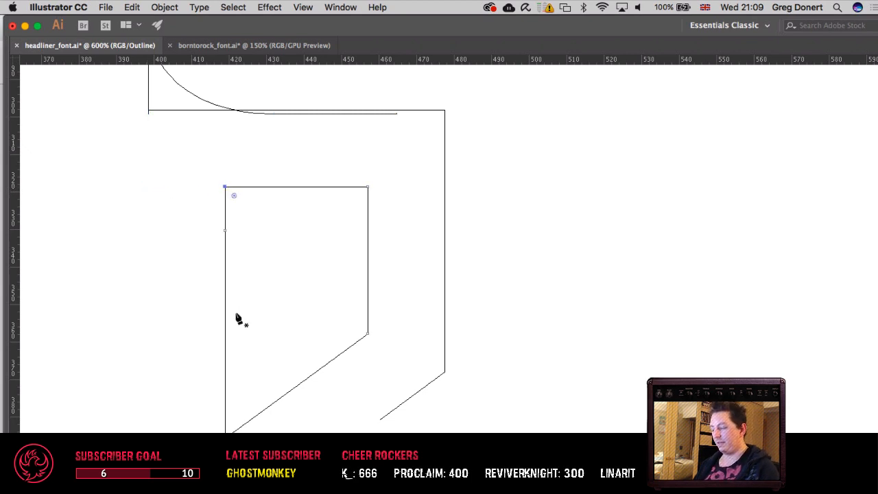
pyautogui.press('p')
pyautogui.press('Delete')
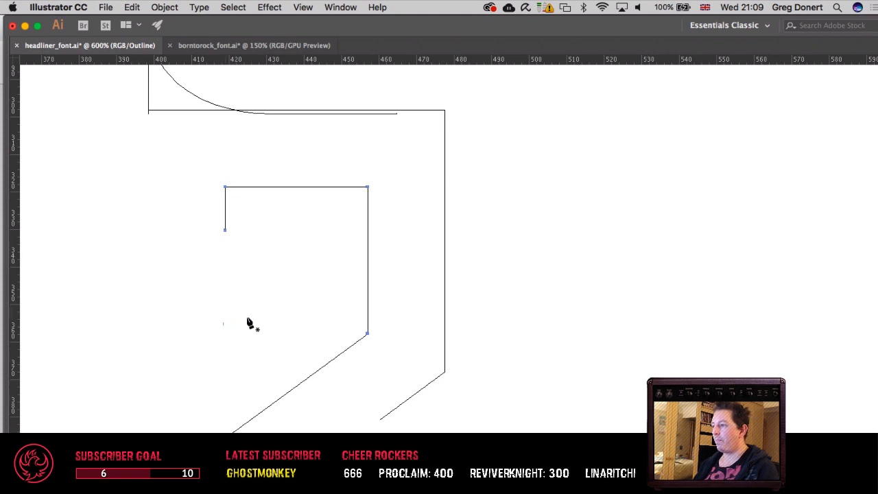
pyautogui.press('a')
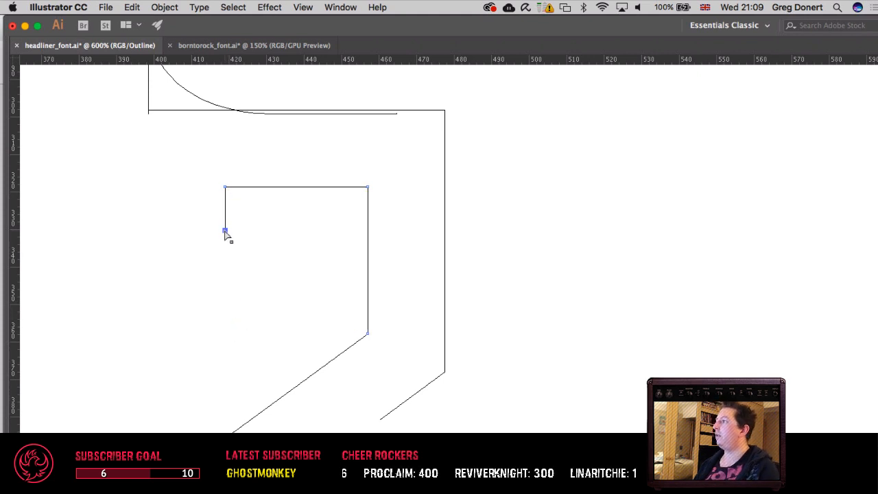
pyautogui.press('Delete')
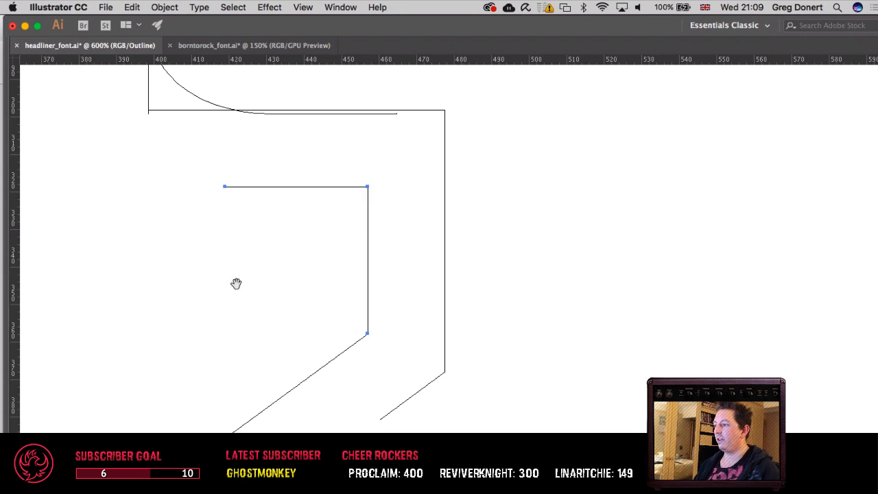
# Step: Try to join the inner diagonal's open end to the stem's outer edge with the Pen tool, and undo the join
pyautogui.scroll(-5, 235, 282)
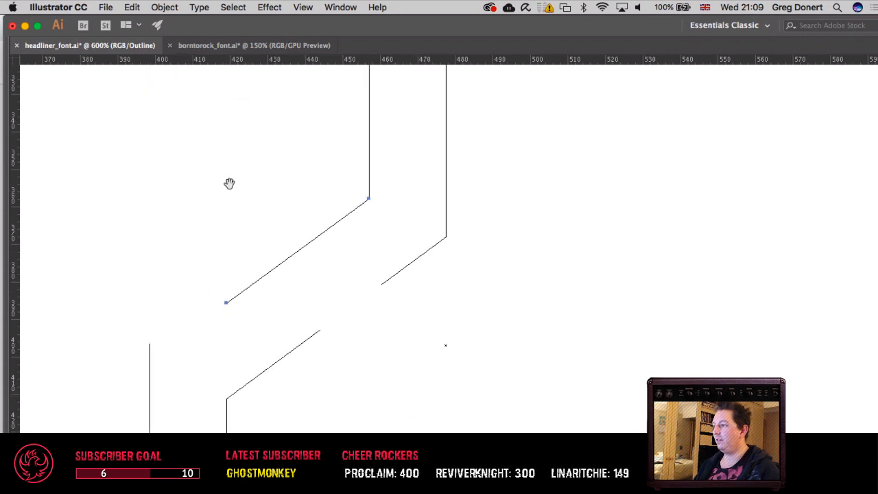
pyautogui.press('p')
pyautogui.click(226, 305)
pyautogui.click(149, 345)
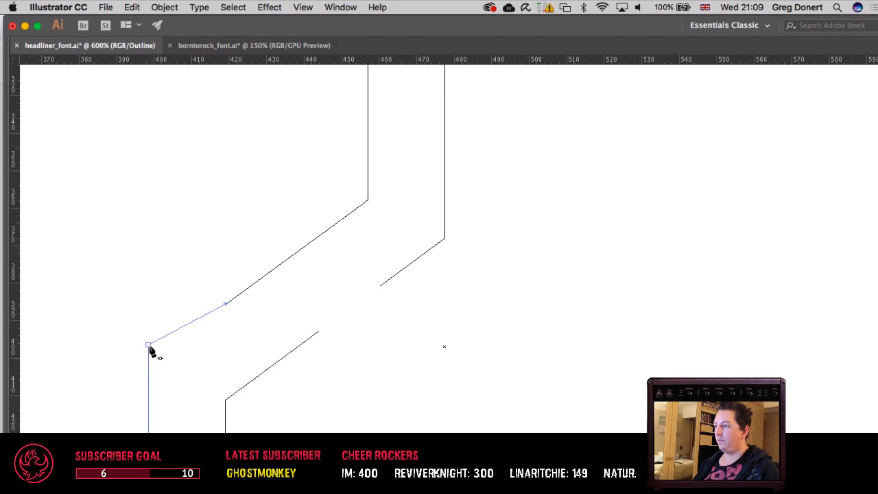
pyautogui.press('a')
pyautogui.click(148, 346)
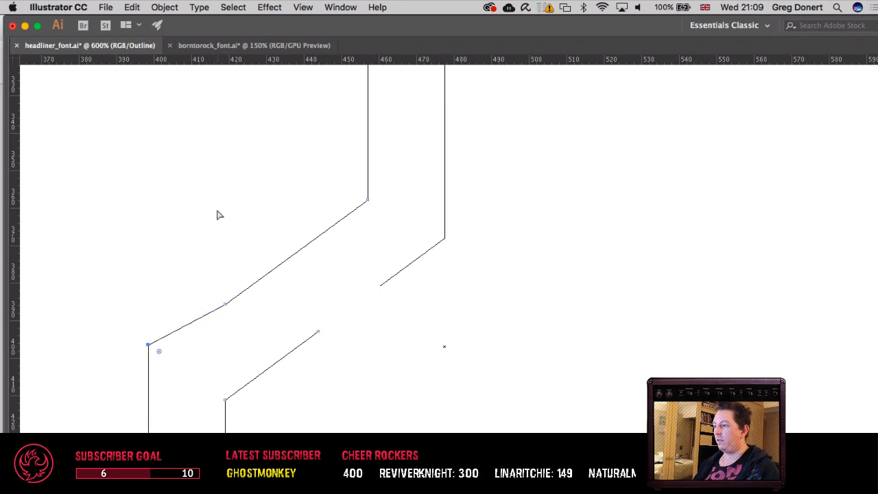
pyautogui.press('super+z')
# Step: Shorten the stem's outer edge and extend the inner diagonal at its own slope to above the stem's outer edge
pyautogui.keyDown('shift'); pyautogui.click(149, 344); pyautogui.keyUp('shift')
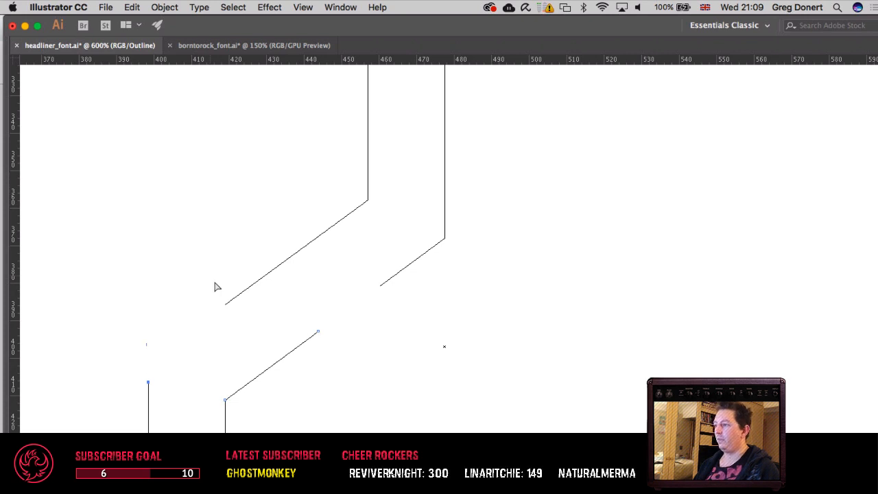
pyautogui.click(225, 305)
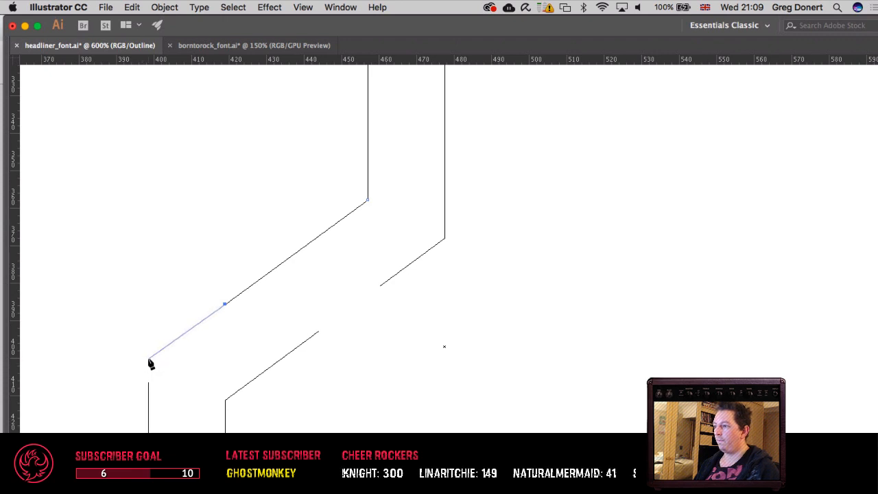
pyautogui.click(147, 355)
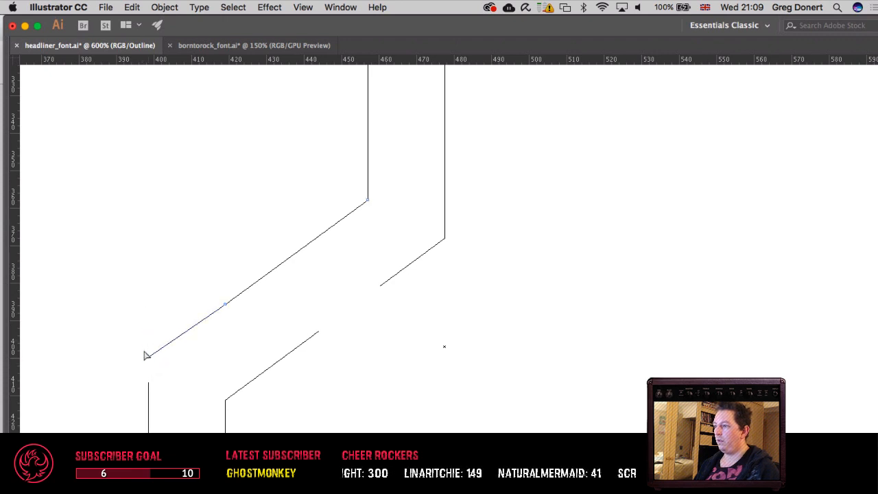
# Step: Raise the top anchor of the stem's outer edge to the end of the extended diagonal and join the two path ends
pyautogui.moveTo(149, 383); pyautogui.dragTo(145, 357)
pyautogui.press('super+z')
pyautogui.click(129, 336)
pyautogui.moveTo(138, 389); pyautogui.dragTo(163, 374)
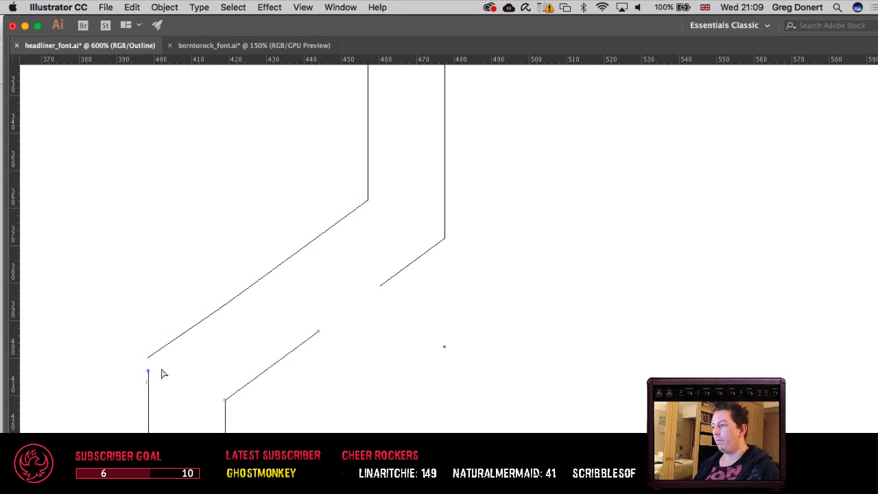
pyautogui.press('super+equal')
pyautogui.press('super+equal')
pyautogui.press('super+equal')
pyautogui.press('super+equal')
pyautogui.press('super+equal')
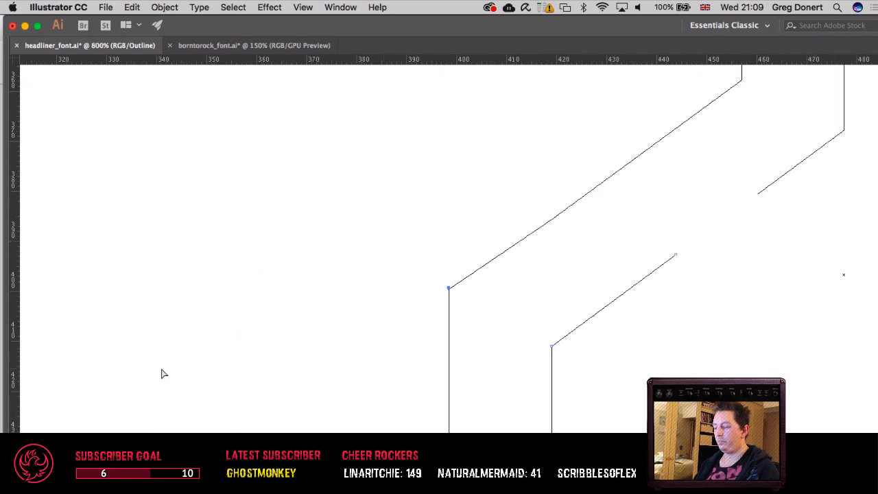
pyautogui.hscroll(8, 439, 247)
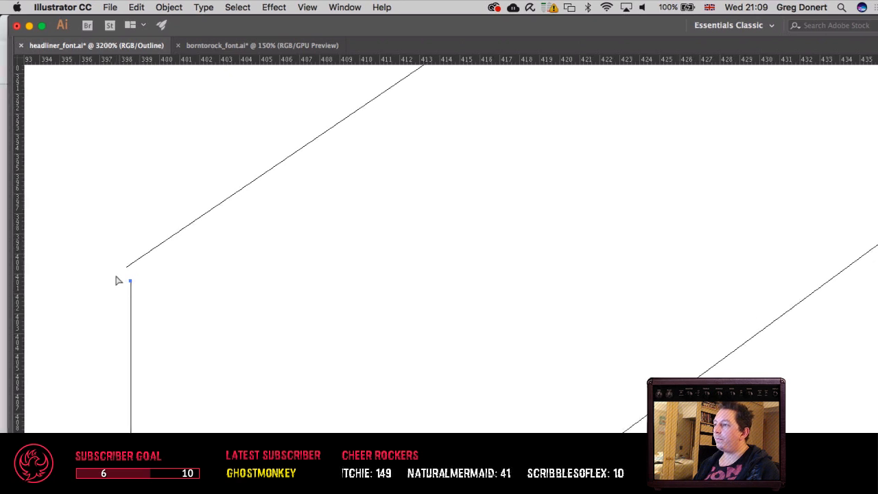
pyautogui.moveTo(131, 281)
pyautogui.mouseDown()
pyautogui.moveTo(133, 263)
pyautogui.moveTo(121, 256)
pyautogui.mouseUp()
pyautogui.rightClick(133, 270)
pyautogui.click(157, 362)
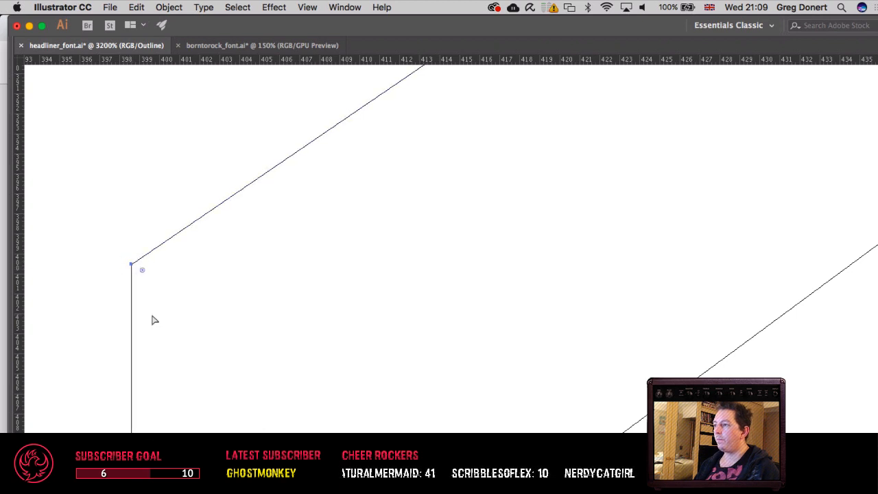
# Step: Return to the filled preview and bridge the gap in the diagonal's lower edge with a straight Pen segment
pyautogui.press('super+minus')
pyautogui.press('super+minus')
pyautogui.press('super+minus')
pyautogui.press('super+minus')
pyautogui.press('super+minus')
pyautogui.press('super+minus')
pyautogui.press('super+minus')
pyautogui.press('super+minus')
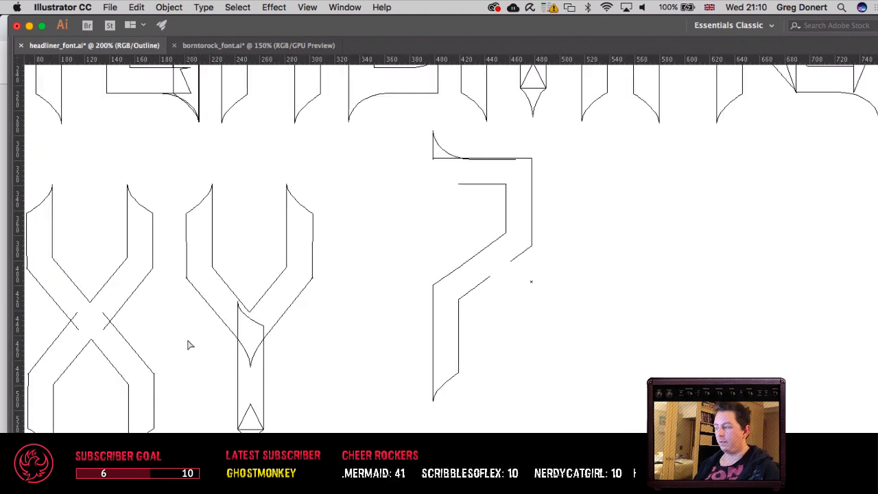
pyautogui.press('super+y')
pyautogui.moveTo(484, 345); pyautogui.dragTo(349, 368)
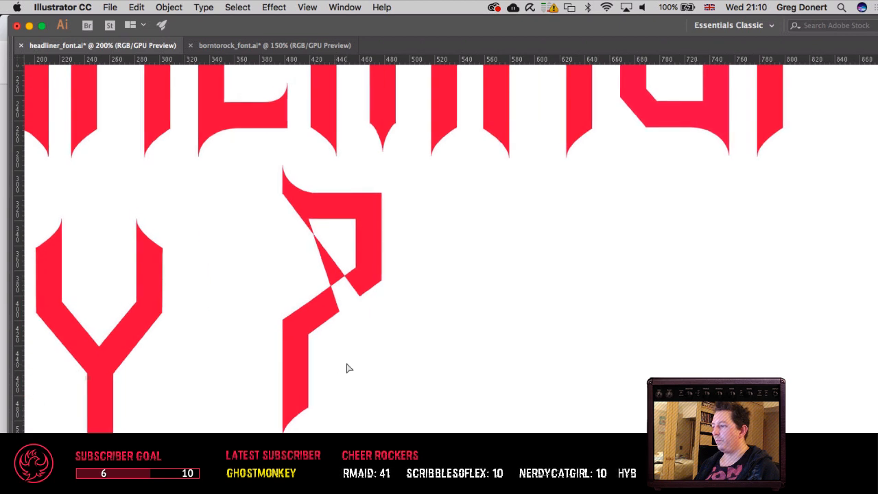
pyautogui.press('super+plus')
pyautogui.press('super+plus')
pyautogui.press('super+plus')
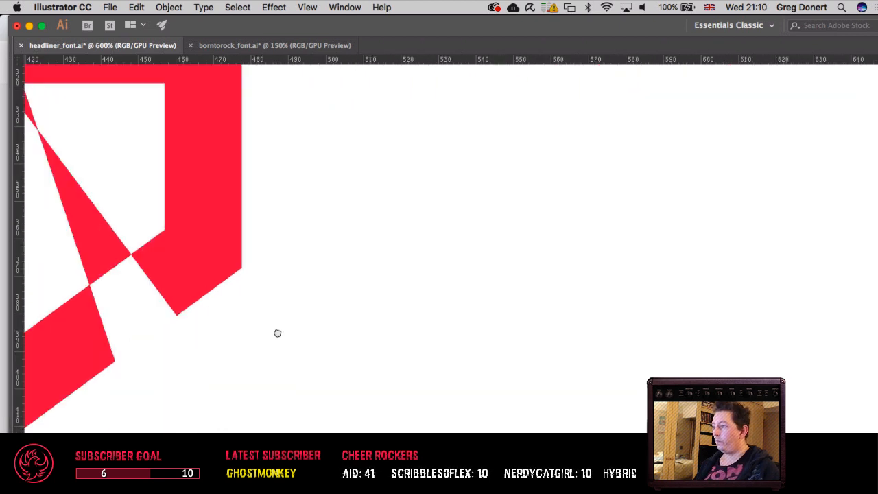
pyautogui.moveTo(277, 333); pyautogui.dragTo(460, 372)
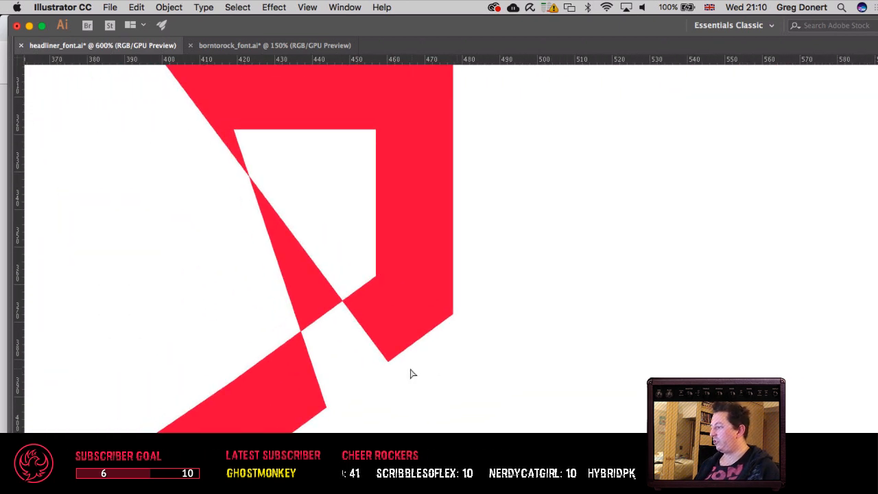
pyautogui.click(326, 409)
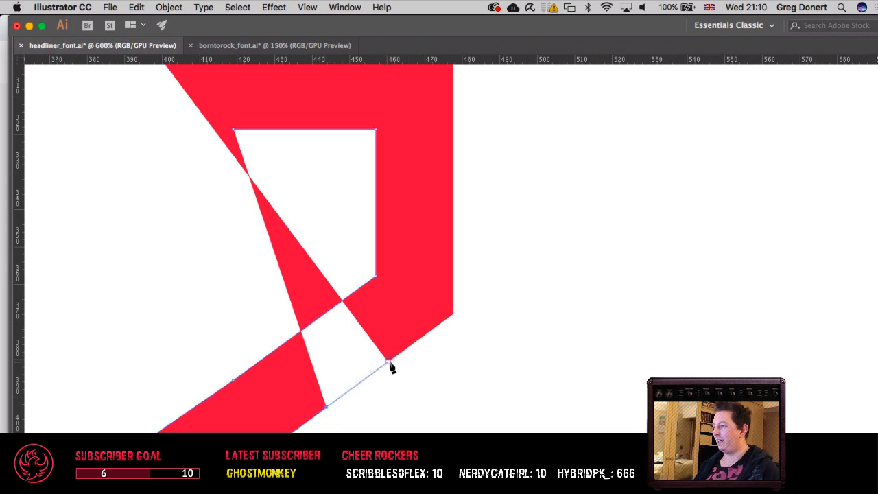
pyautogui.click(388, 363)
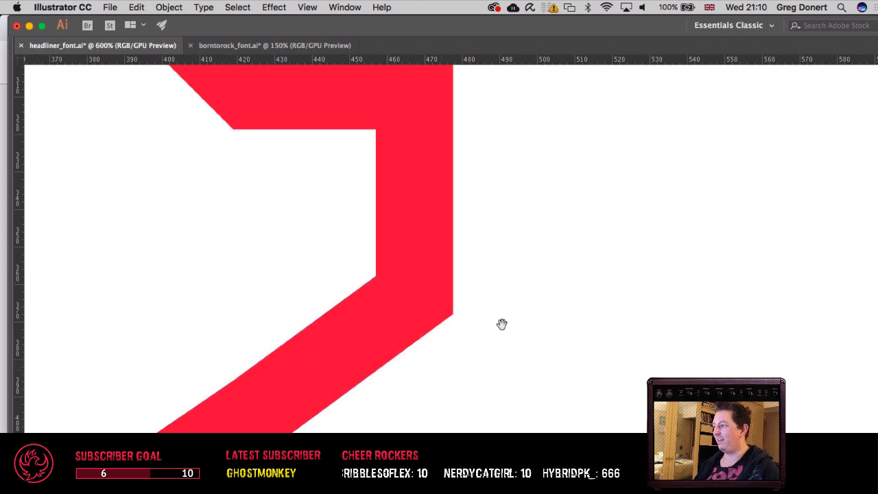
# Step: Extend the upper bar's lower edge to below the serif's outer edge, close the path at the serif corner, and deselect it
pyautogui.moveTo(502, 323); pyautogui.dragTo(521, 415)
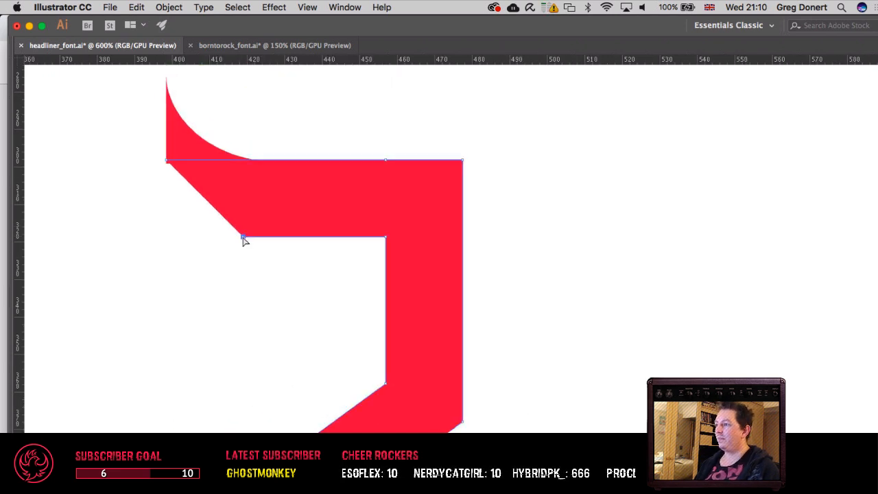
pyautogui.click(166, 238)
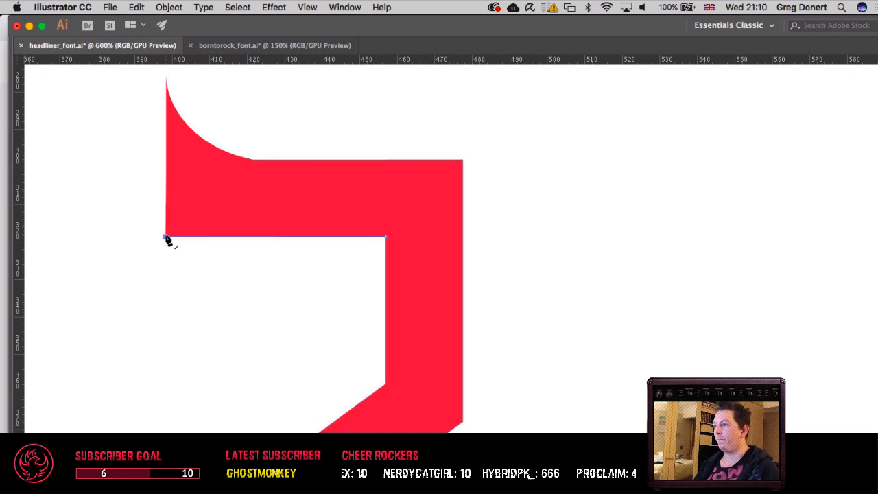
pyautogui.click(166, 160)
pyautogui.press('super+shift+a')
pyautogui.press('a')
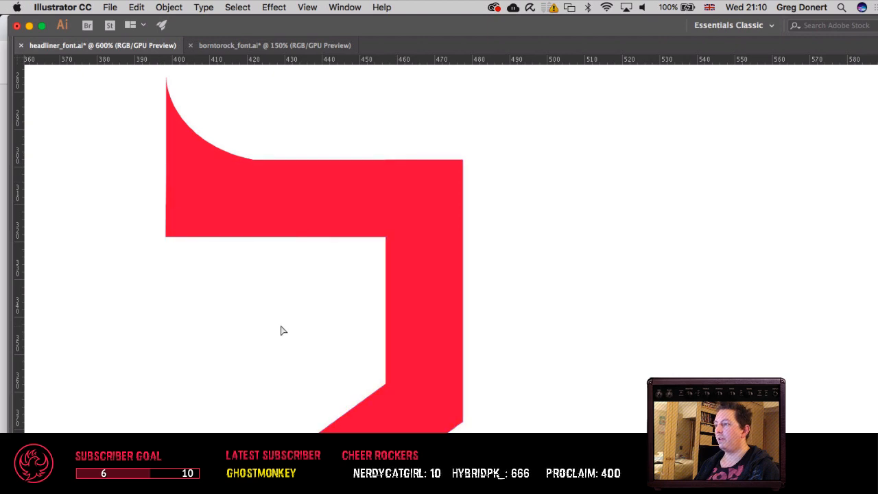
pyautogui.press('super+1')
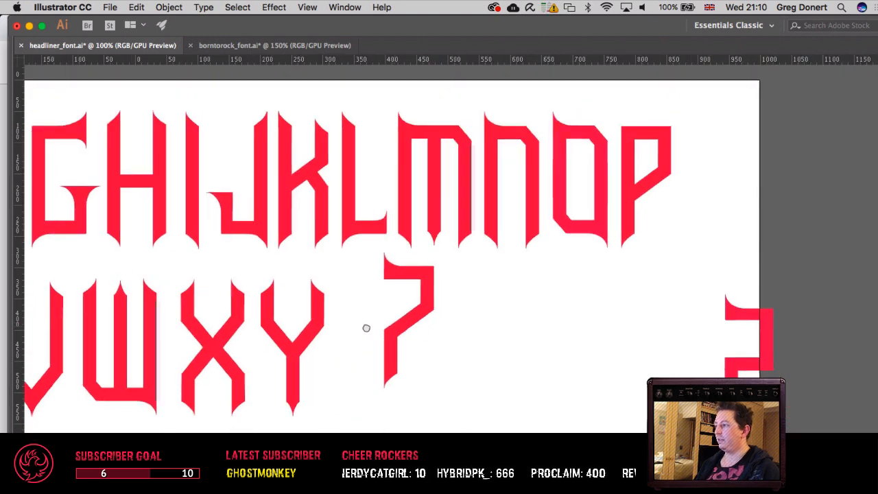
pyautogui.moveTo(367, 328); pyautogui.dragTo(457, 335)
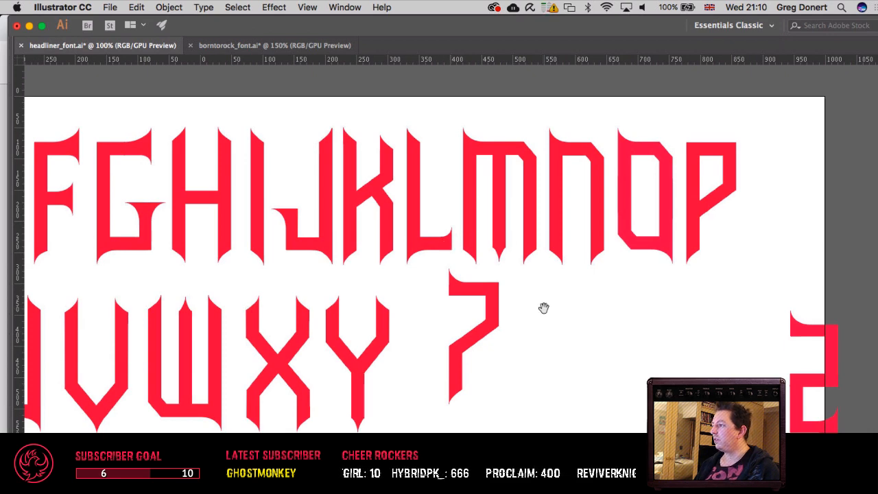
pyautogui.moveTo(563, 312); pyautogui.dragTo(369, 294)
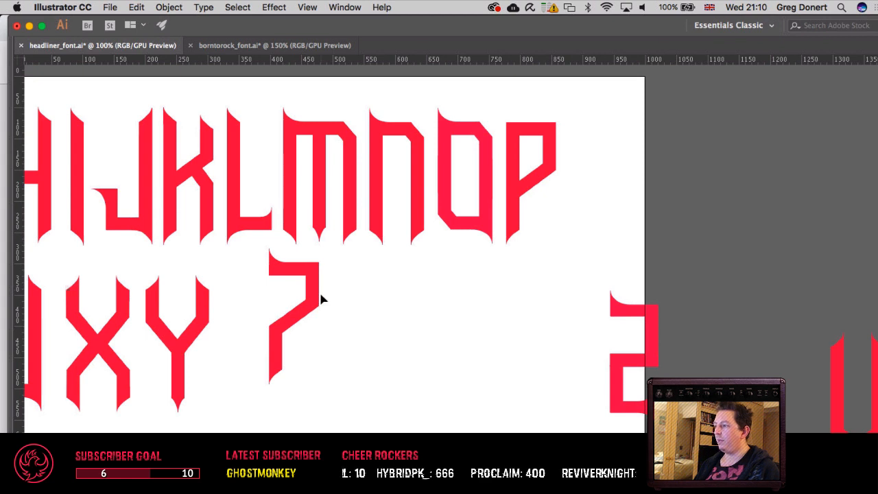
pyautogui.moveTo(314, 298); pyautogui.dragTo(316, 366)
pyautogui.press('super+z')
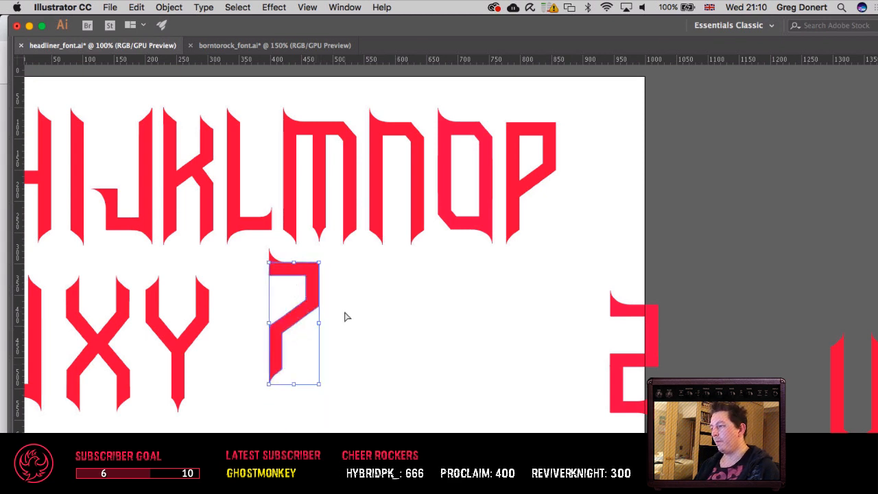
pyautogui.click(347, 317)
# Step: Select the upper serif together with the diagonal body and overlay a copy rotated 180° to form the Z's lower bar
pyautogui.click(271, 264)
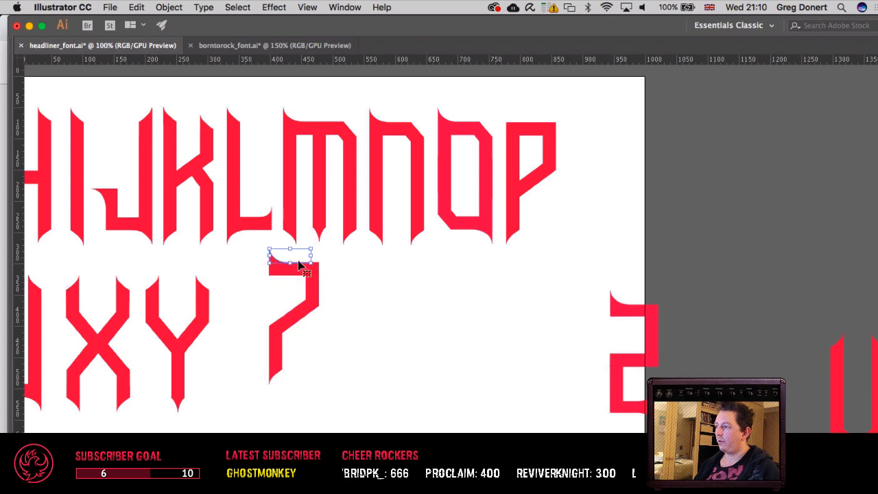
pyautogui.keyDown('shift'); pyautogui.click(304, 280); pyautogui.keyUp('shift')
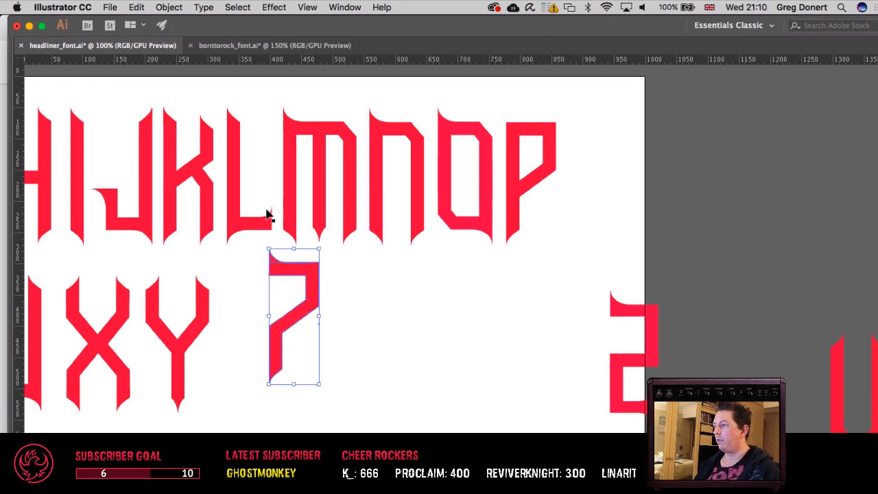
pyautogui.moveTo(325, 248); pyautogui.dragTo(265, 369)
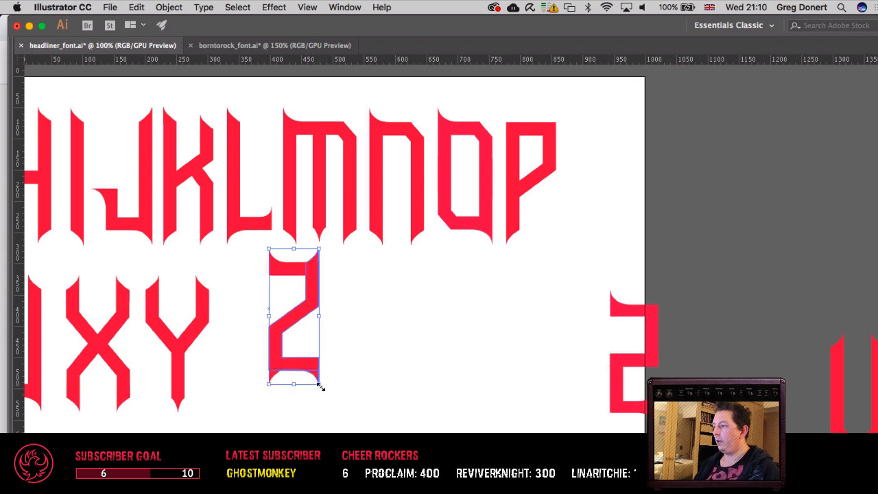
pyautogui.moveTo(325, 393); pyautogui.dragTo(329, 350)
pyautogui.press('super+z')
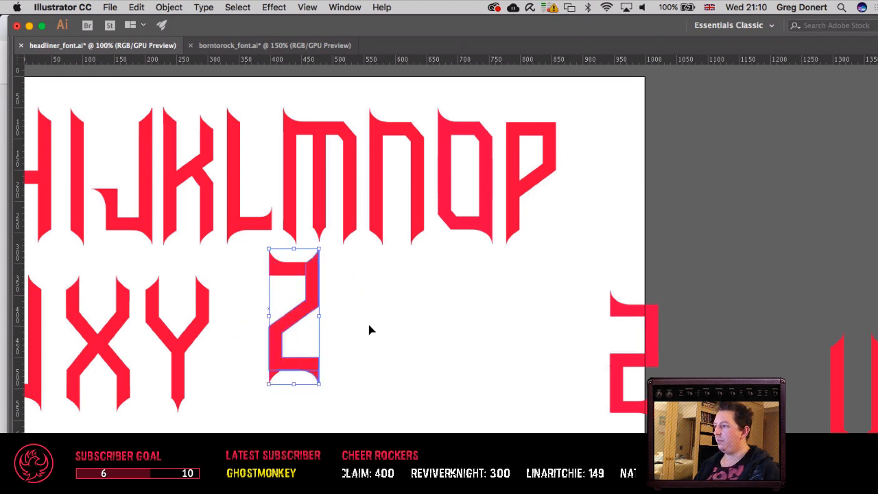
pyautogui.click(369, 330)
# Step: Delete the tip of the extra horn above the Z's upper-right corner
pyautogui.scroll(3, 353, 310)
pyautogui.hscroll(2, 329, 302)
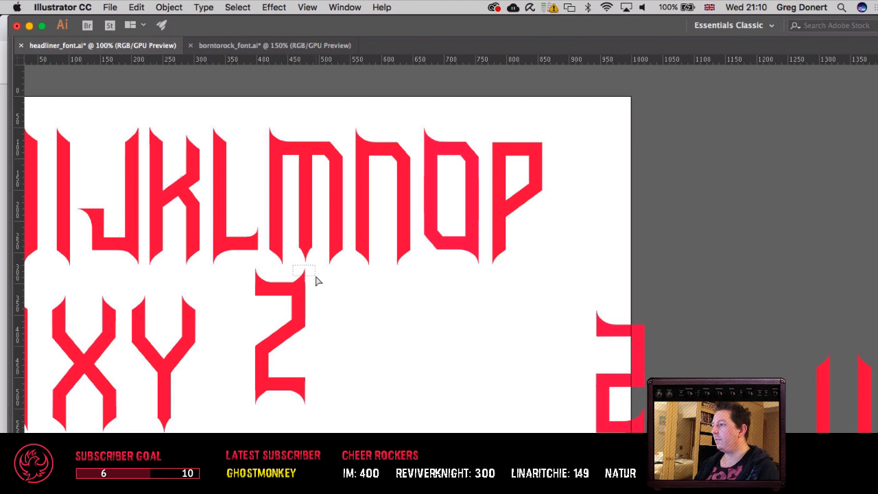
pyautogui.moveTo(317, 280); pyautogui.dragTo(317, 287)
pyautogui.press('Delete')
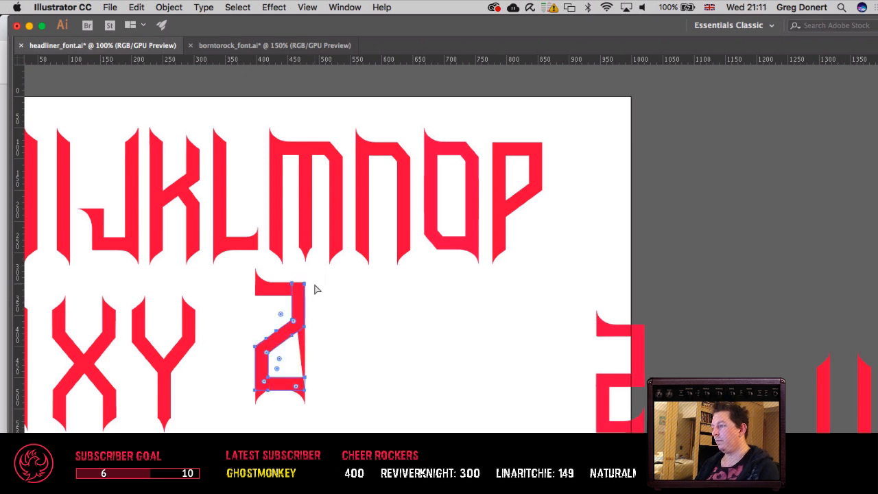
# Step: Close the open stem outline at the Z's upper-right corner with a straight segment across the stem, and deselect it
pyautogui.press('super+equal')
pyautogui.press('super+equal')
pyautogui.press('super+equal')
pyautogui.press('super+equal')
pyautogui.press('super+equal')
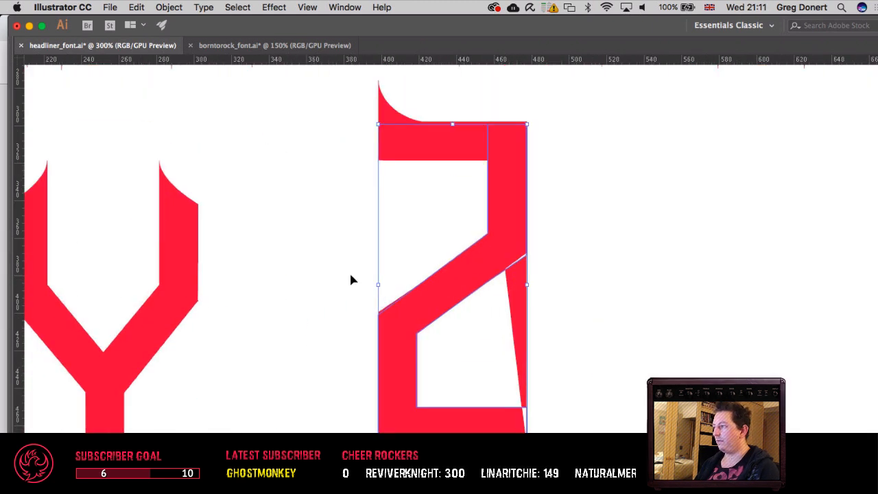
pyautogui.moveTo(323, 236); pyautogui.dragTo(134, 352)
pyautogui.moveTo(366, 149); pyautogui.dragTo(291, 214)
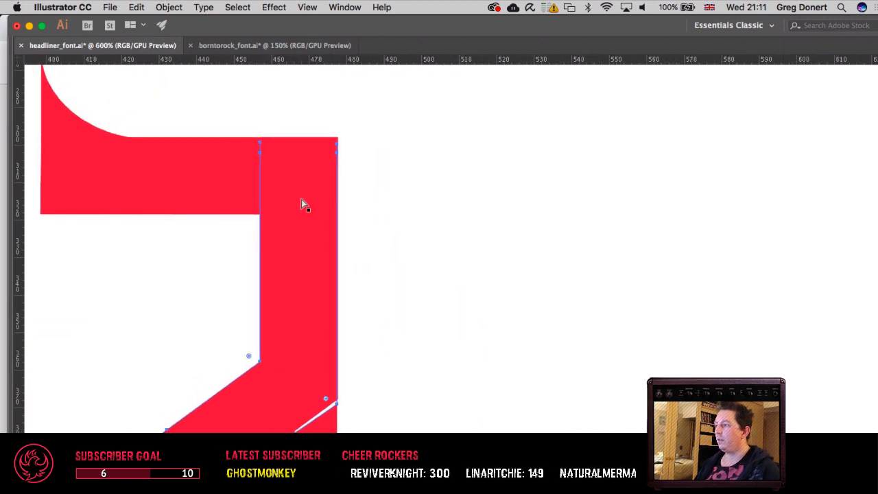
pyautogui.moveTo(336, 144); pyautogui.dragTo(260, 143)
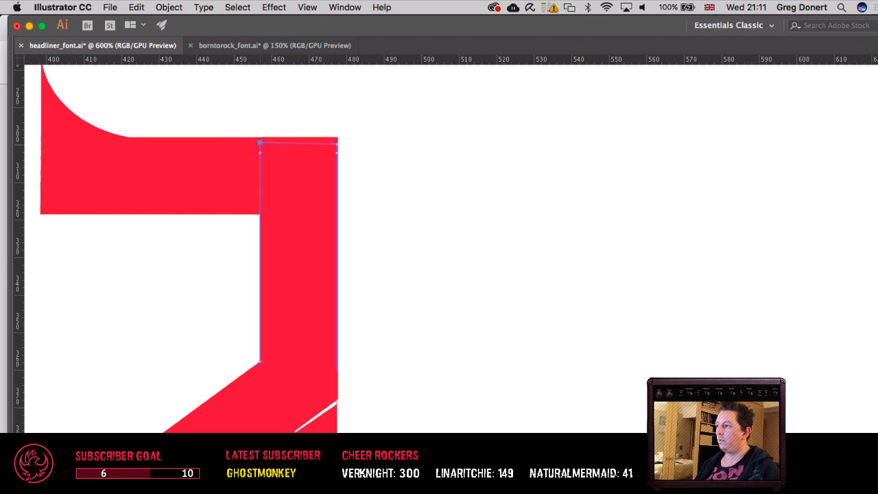
pyautogui.click(467, 255)
pyautogui.scroll(-5, 463, 257)
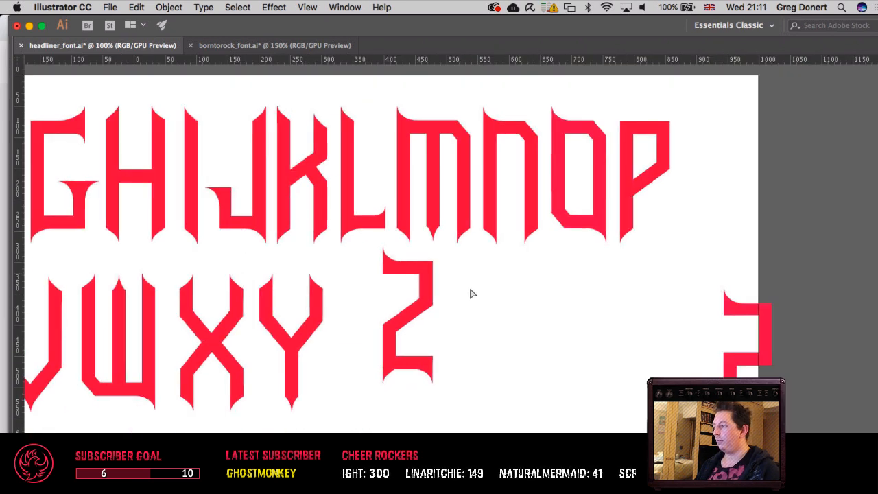
pyautogui.hscroll(-3, 454, 323)
pyautogui.hscroll(2, 500, 360)
pyautogui.scroll(2, 500, 360)
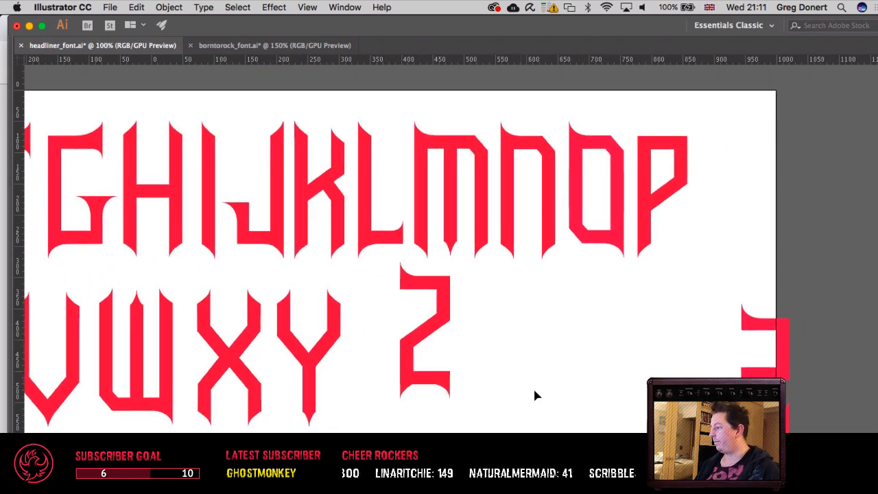
pyautogui.hscroll(2, 556, 389)
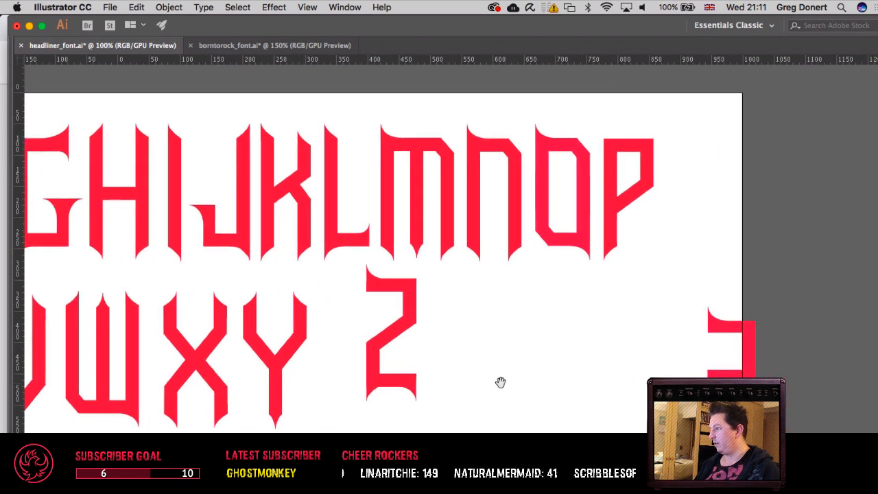
pyautogui.moveTo(501, 384); pyautogui.dragTo(635, 389)
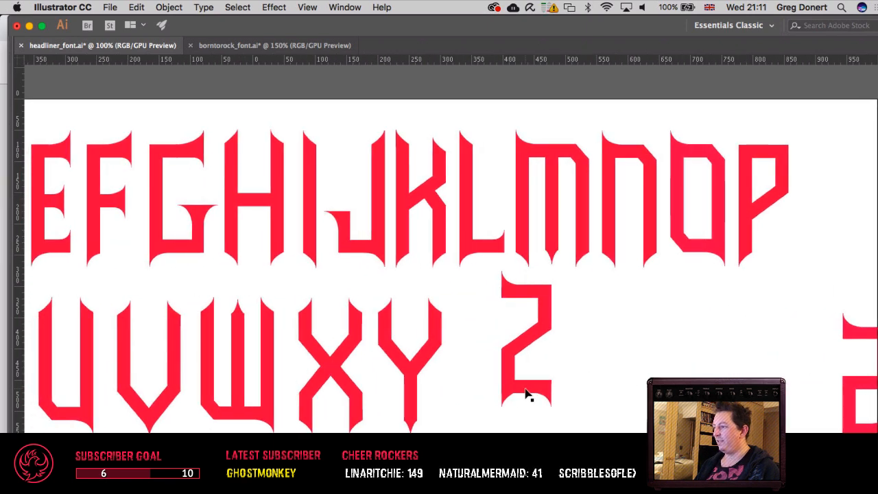
pyautogui.moveTo(569, 378); pyautogui.dragTo(636, 386)
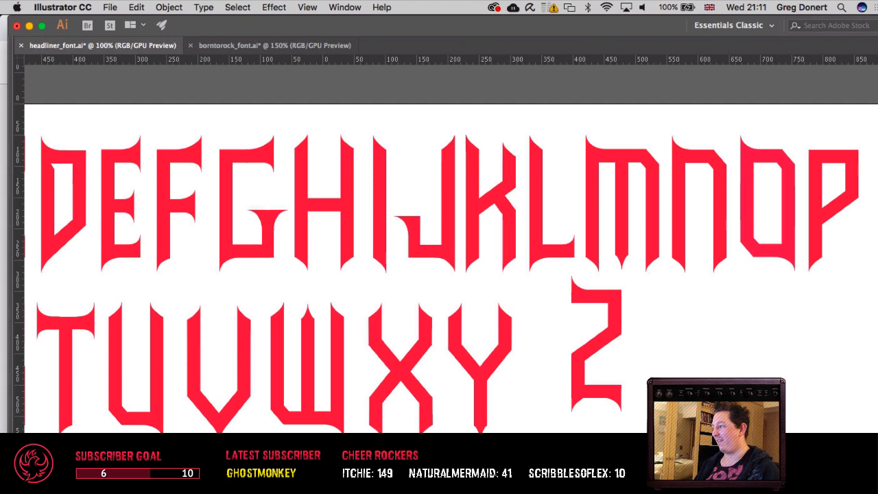
pyautogui.moveTo(675, 407); pyautogui.dragTo(614, 410)
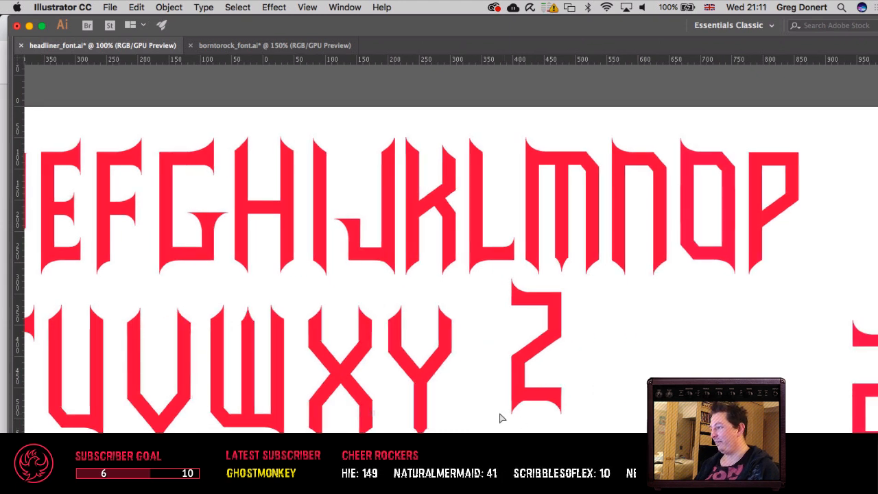
# Step: Delete the extra horn below the Z's lower-left corner, close the path with a straight Pen segment, and deselect it
pyautogui.click(522, 410)
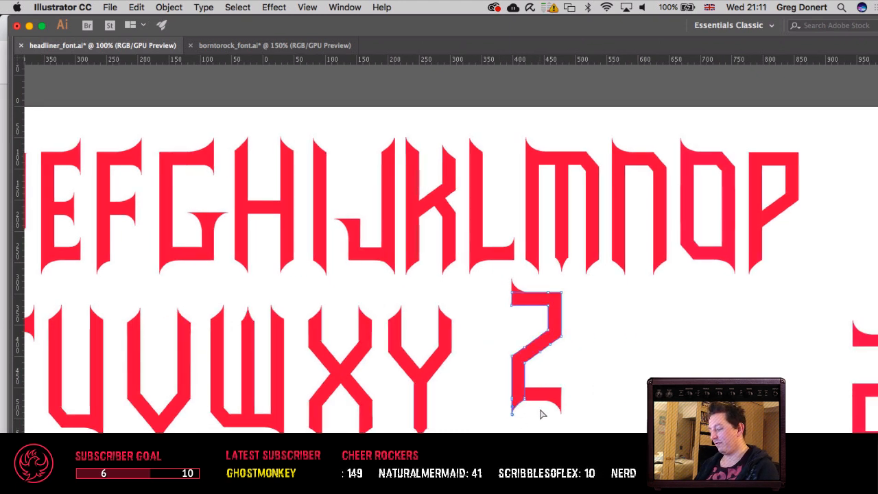
pyautogui.press('a')
pyautogui.moveTo(503, 427); pyautogui.dragTo(519, 411)
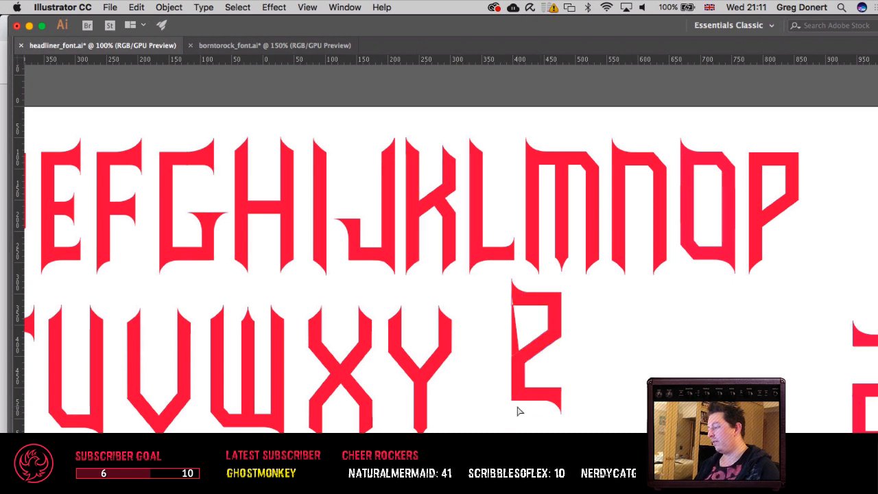
pyautogui.click(519, 409)
pyautogui.press('a')
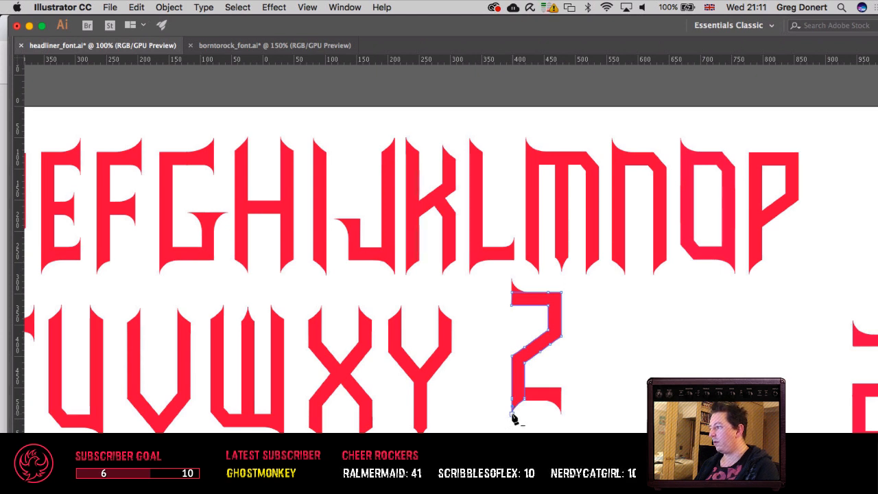
pyautogui.click(529, 424)
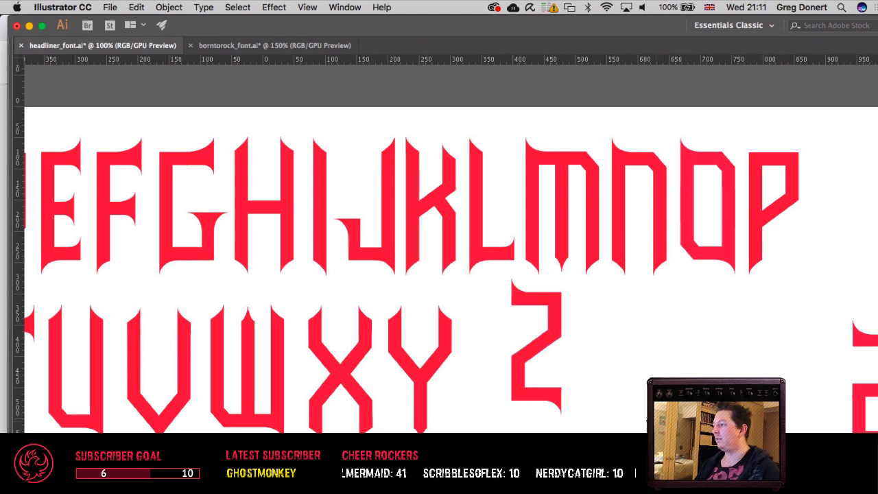
pyautogui.hscroll(5, 480, 425)
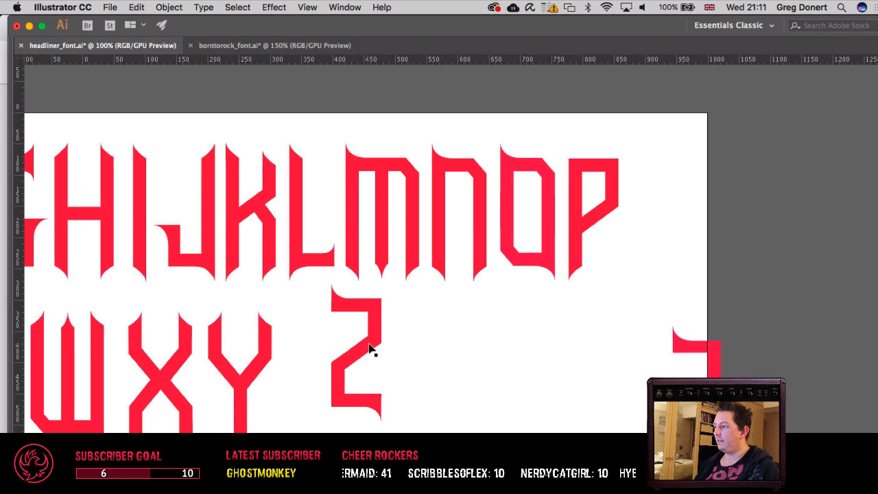
pyautogui.moveTo(371, 343); pyautogui.dragTo(720, 360)
pyautogui.press('super+z')
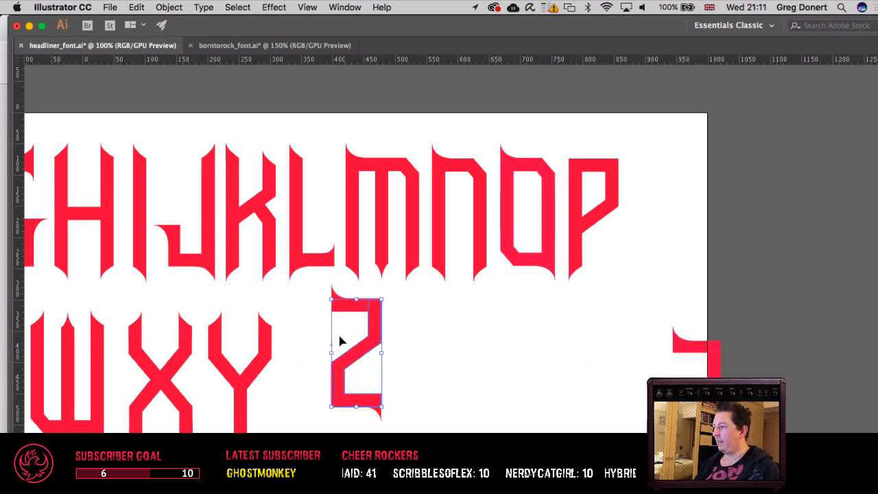
pyautogui.click(302, 329)
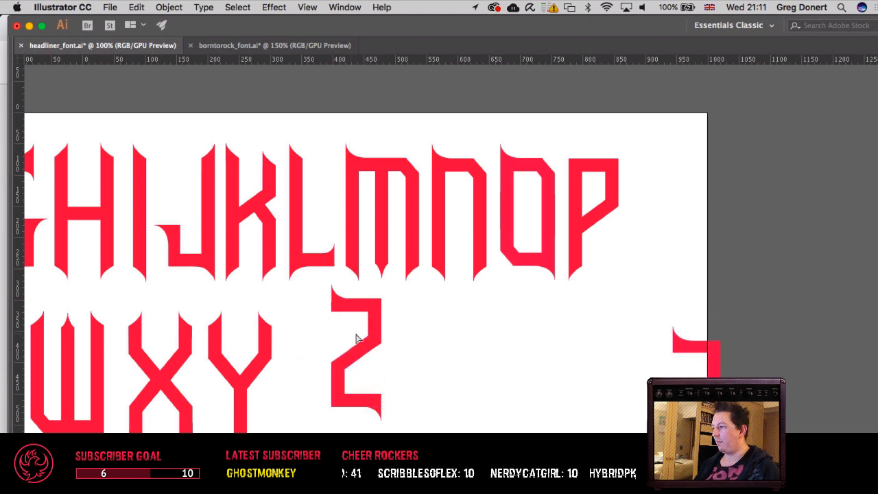
# Step: Bring back the hidden panels and select the whole Z with both its serifs
pyautogui.moveTo(397, 353); pyautogui.dragTo(390, 349)
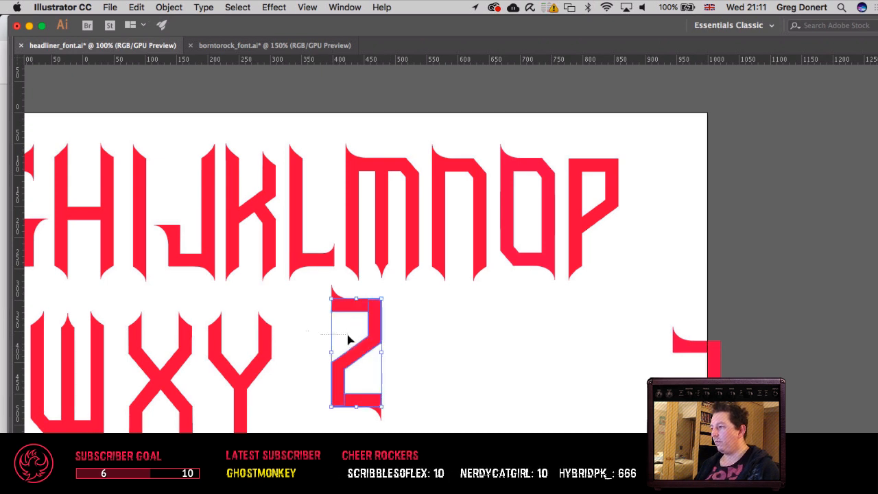
pyautogui.press('Tab')
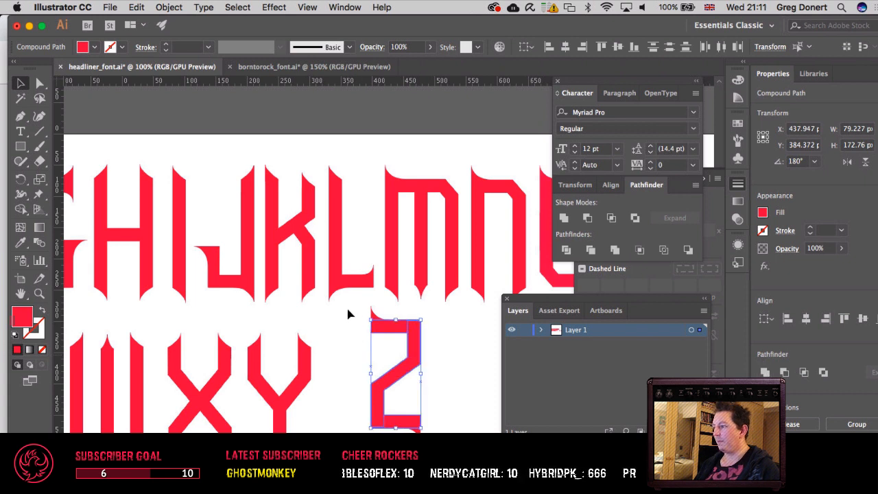
pyautogui.moveTo(349, 308); pyautogui.dragTo(483, 442)
pyautogui.moveTo(441, 374); pyautogui.dragTo(94, 281)
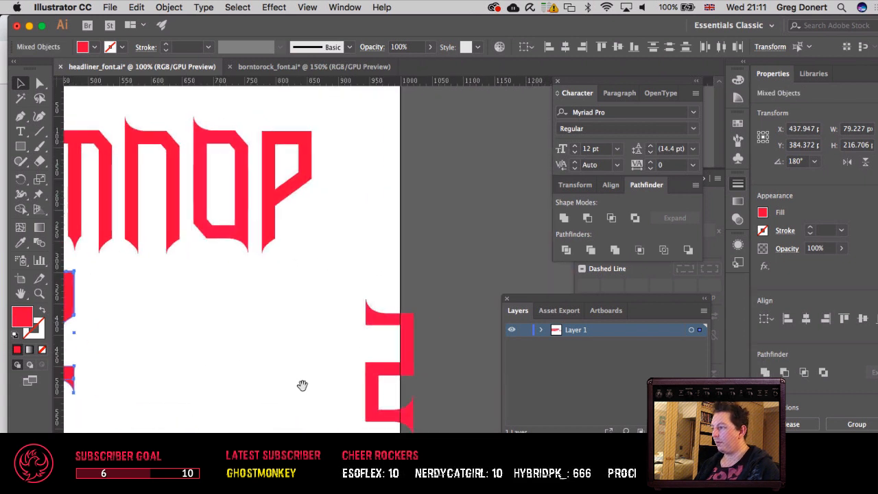
pyautogui.moveTo(302, 386); pyautogui.dragTo(85, 212)
pyautogui.moveTo(173, 245); pyautogui.dragTo(307, 286)
pyautogui.click(321, 373)
pyautogui.press('super+v')
pyautogui.press('super+z')
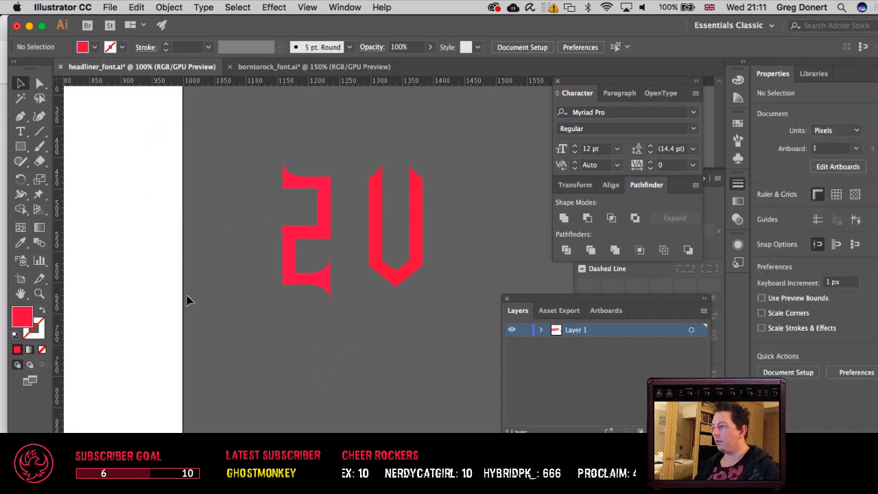
# Step: Paste a copy of the whole Z off the artboard beside the spare pointed U shape, and deselect it
pyautogui.moveTo(165, 288); pyautogui.dragTo(480, 414)
pyautogui.moveTo(238, 309); pyautogui.dragTo(293, 336)
pyautogui.moveTo(283, 378); pyautogui.dragTo(147, 240)
pyautogui.hscroll(10, 78, 249)
pyautogui.scroll(-3, 79, 249)
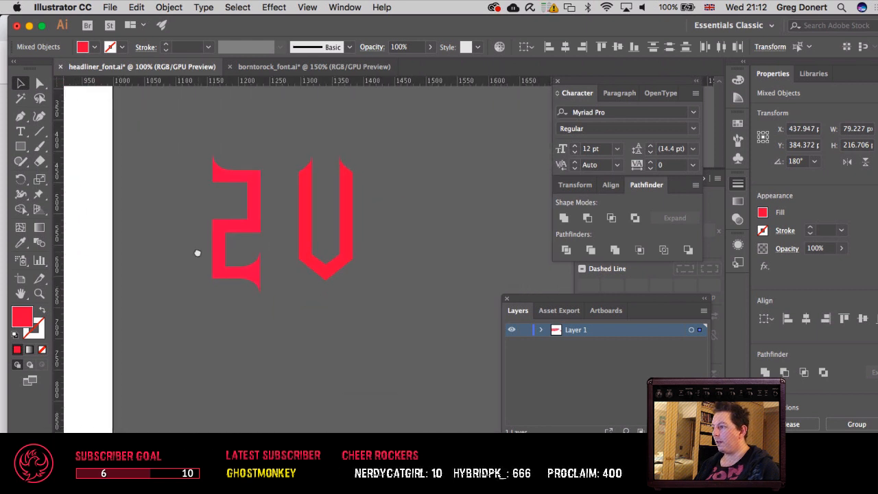
pyautogui.press('super+v')
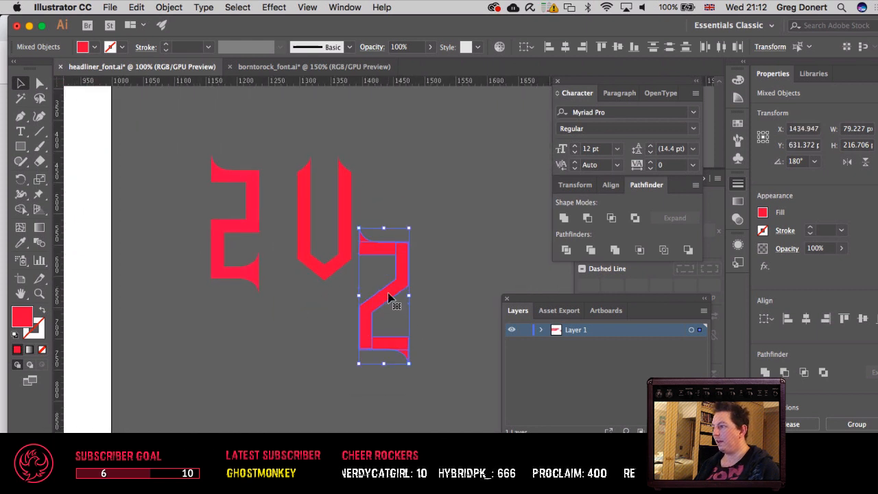
pyautogui.moveTo(389, 295); pyautogui.dragTo(407, 221)
pyautogui.click(267, 320)
# Step: Unite the overlapping body pieces of the Z on the artboard into a single path with Pathfinder
pyautogui.moveTo(267, 320); pyautogui.dragTo(519, 319)
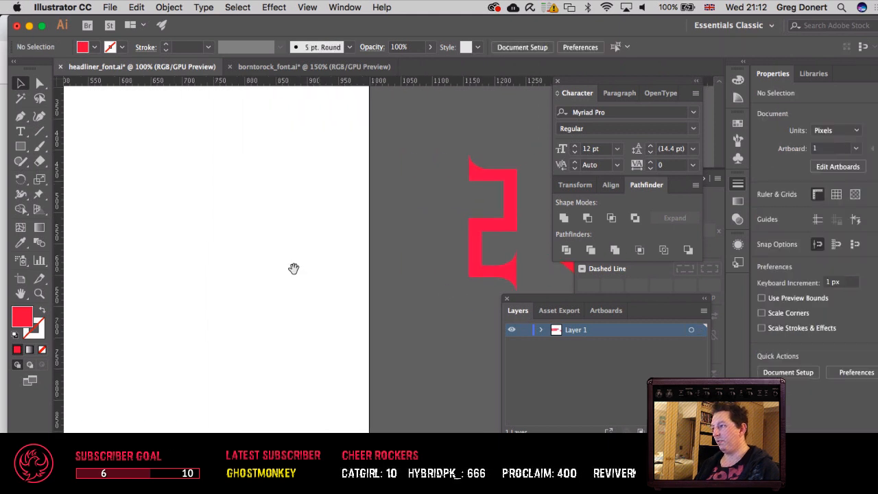
pyautogui.moveTo(200, 237); pyautogui.dragTo(476, 389)
pyautogui.moveTo(337, 338); pyautogui.dragTo(386, 310)
pyautogui.press('a')
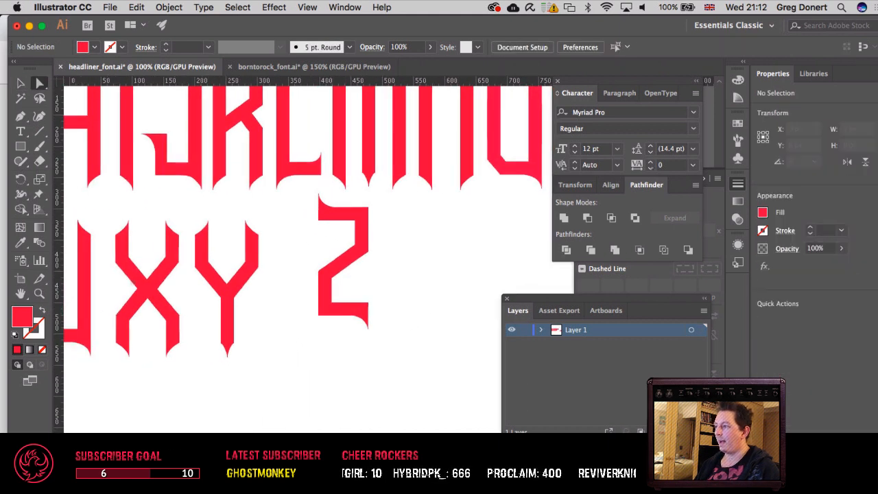
pyautogui.click(342, 283)
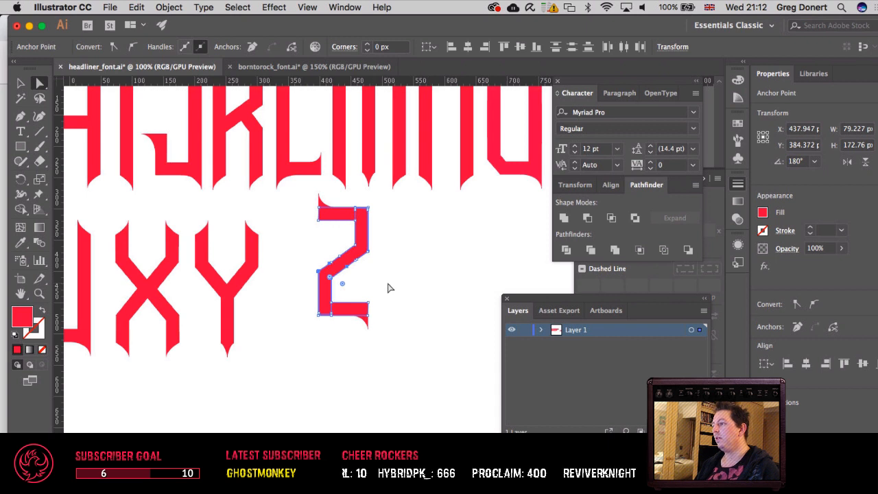
pyautogui.press('v')
pyautogui.click(320, 314)
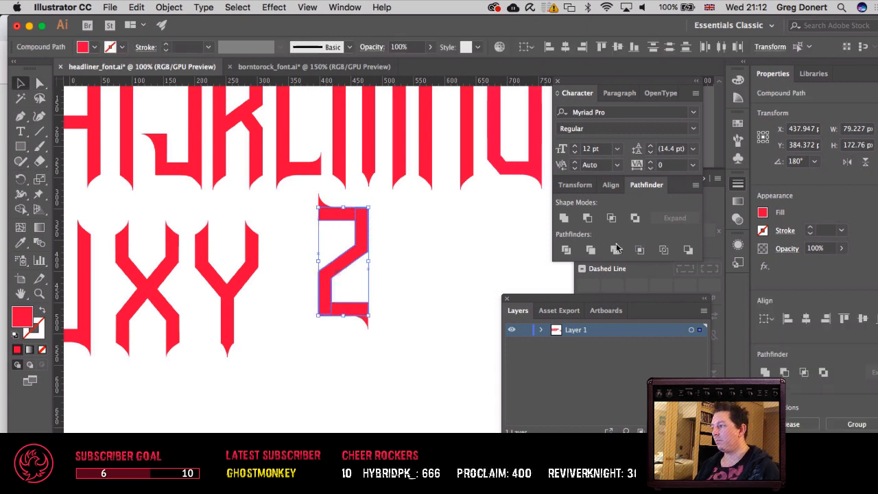
pyautogui.press('a')
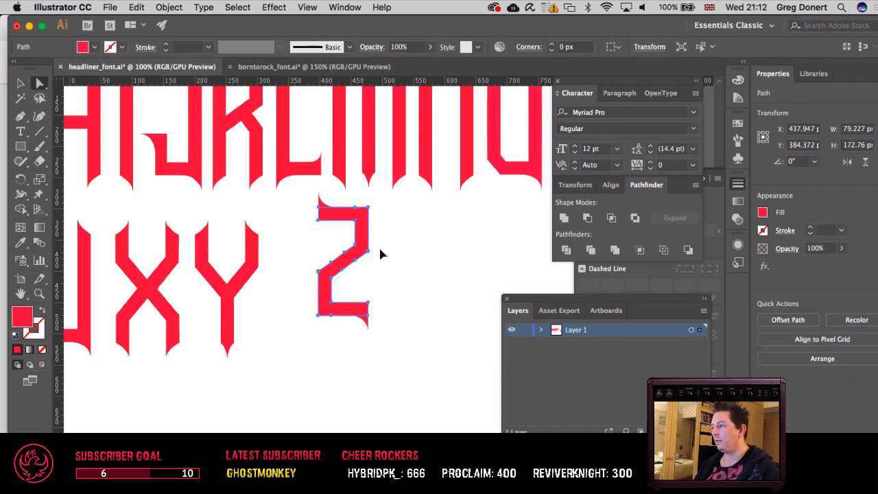
# Step: Remove the redundant anchor points along both edges of the Z's diagonal with the Pen tool
pyautogui.click(379, 246)
pyautogui.moveTo(278, 266); pyautogui.dragTo(343, 292)
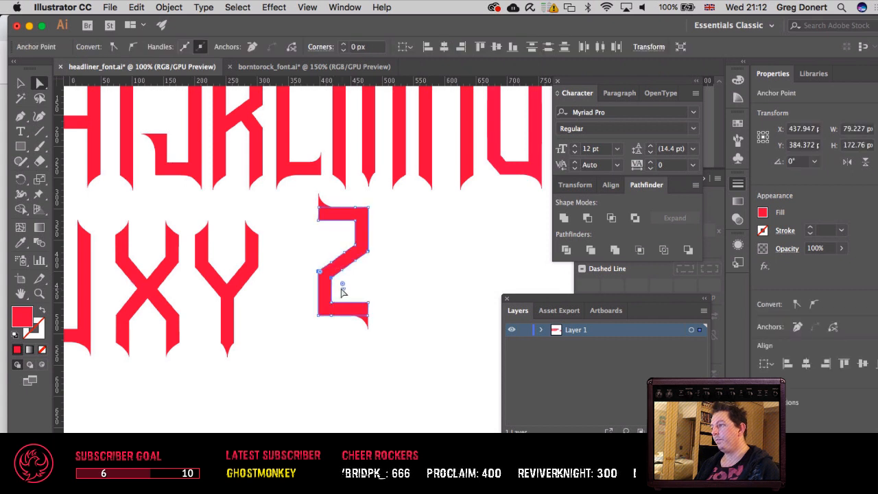
pyautogui.press('p')
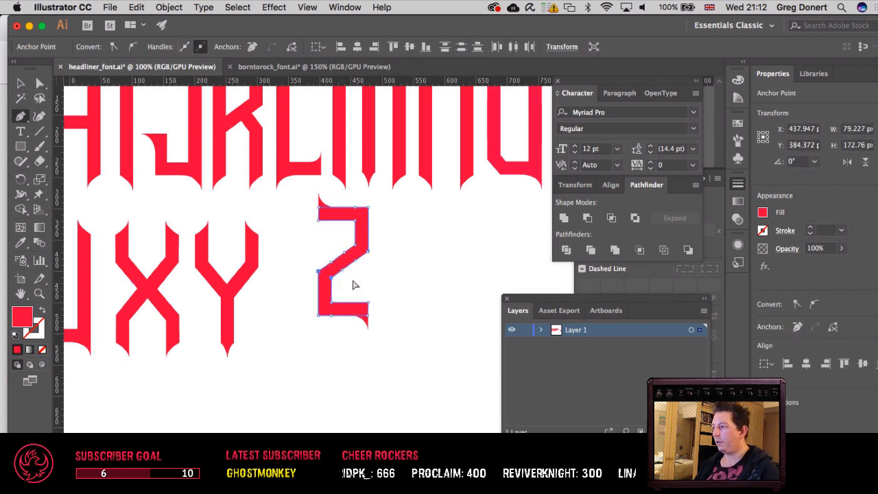
pyautogui.click(342, 270)
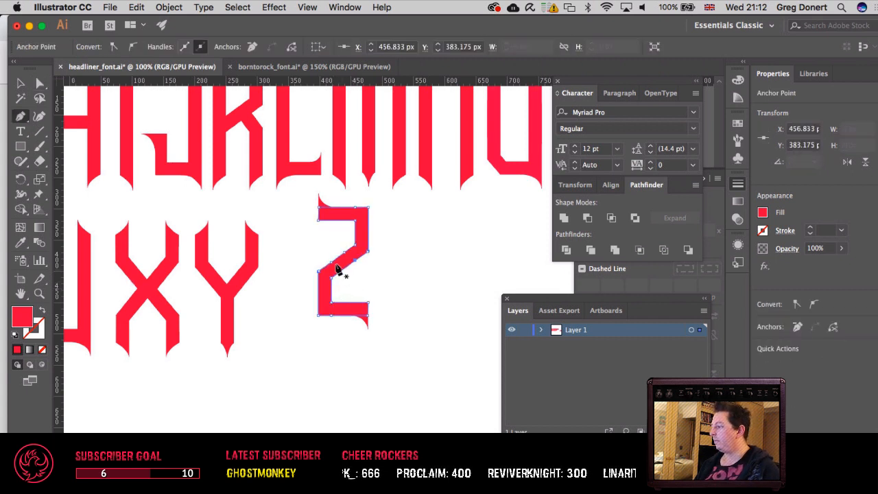
pyautogui.click(333, 267)
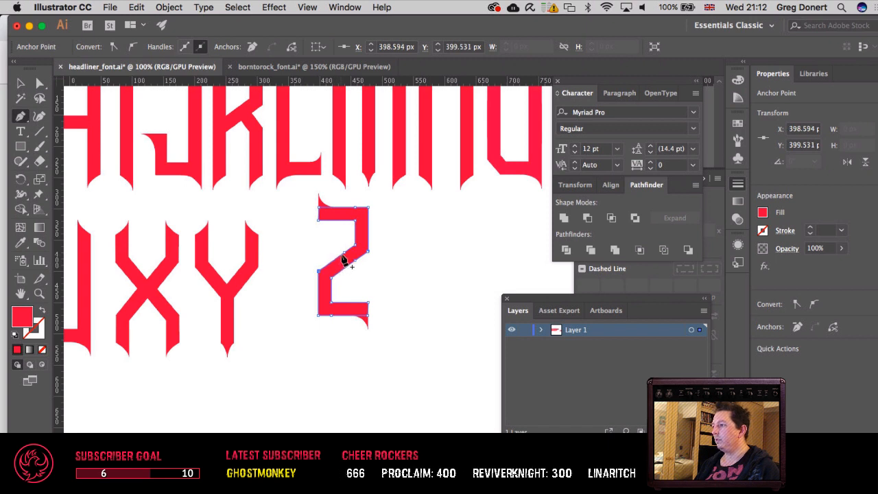
pyautogui.click(355, 261)
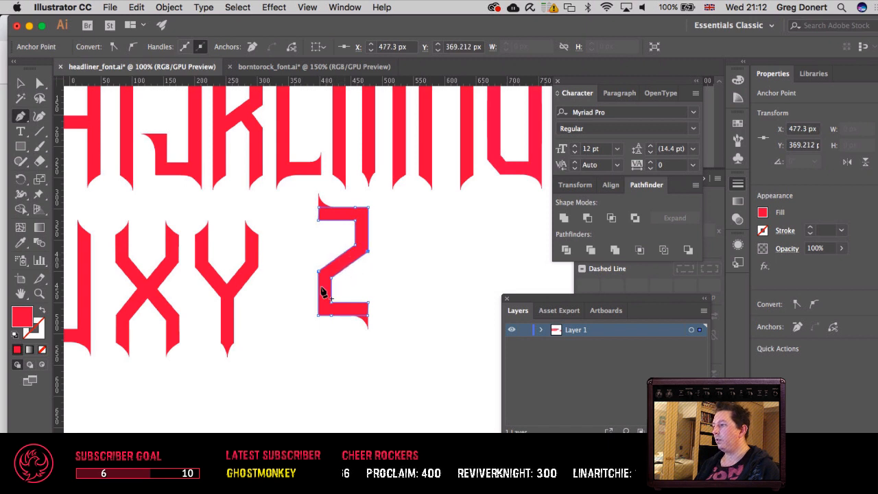
# Step: Move the two anchor points at the diagonal's lower-left corner straight down until the inner one meets the Z's bottom bar
pyautogui.press('a')
pyautogui.moveTo(313, 266); pyautogui.dragTo(344, 285)
pyautogui.hotkey('shift', 'Down')
pyautogui.hotkey('shift', 'Down')
pyautogui.hotkey('shift', 'Down')
pyautogui.hotkey('shift', 'Down')
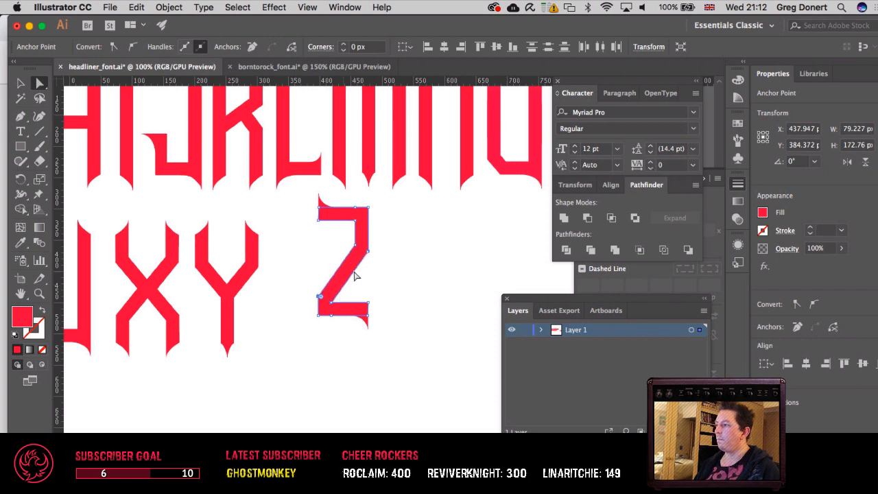
# Step: Move the two anchor points at the diagonal's upper-right corner up until the inner one meets the Z's top bar, and deselect the letter
pyautogui.moveTo(340, 236); pyautogui.dragTo(397, 271)
pyautogui.hotkey('shift', 'Up')
pyautogui.hotkey('shift', 'Up')
pyautogui.hotkey('shift', 'Up')
pyautogui.hotkey('shift', 'Up')
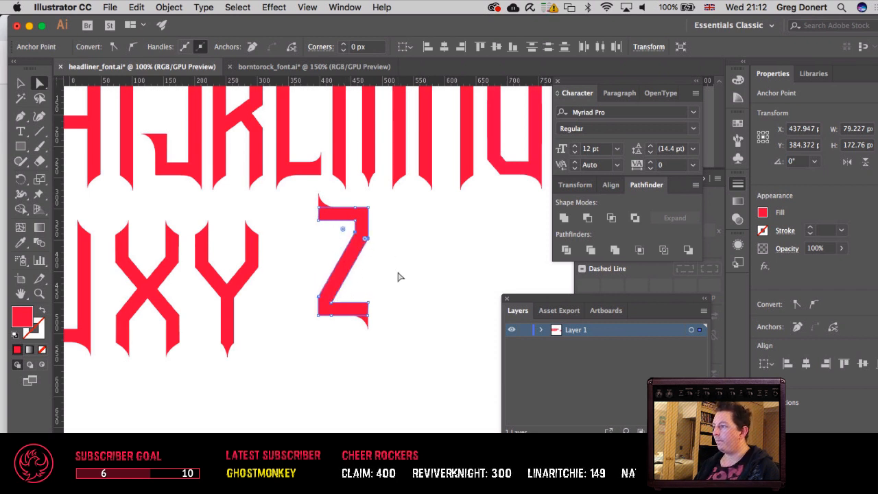
pyautogui.press('Down')
pyautogui.press('Down')
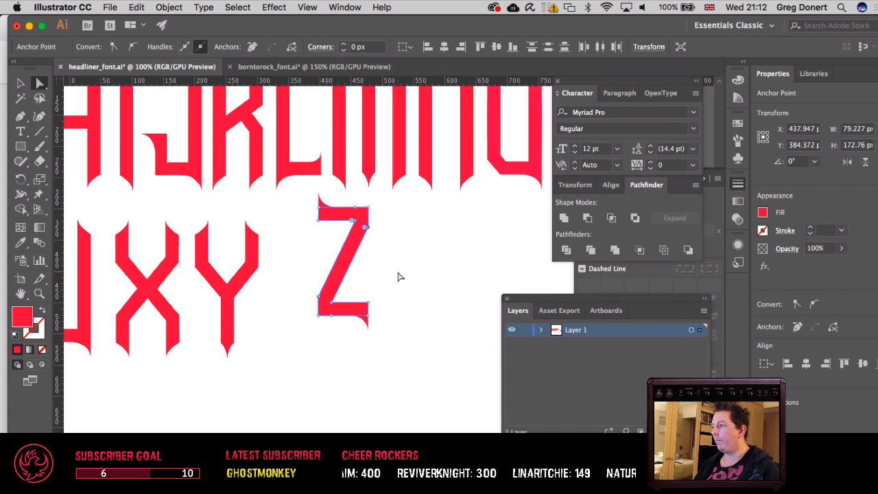
pyautogui.click(400, 276)
pyautogui.press('v')
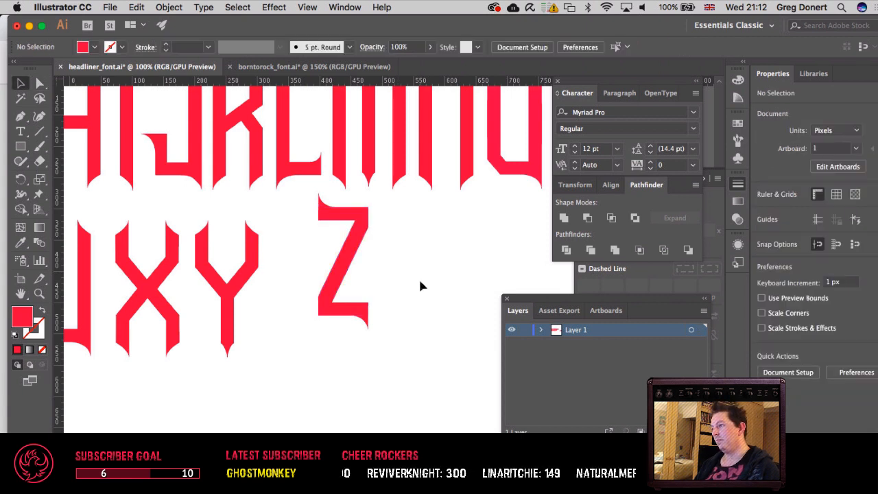
# Step: Hide the panels and view the complete alphabet at 50% to compare the reshaped Z with the other letters
pyautogui.press('super+minus')
pyautogui.press('super+minus')
pyautogui.press('Tab')
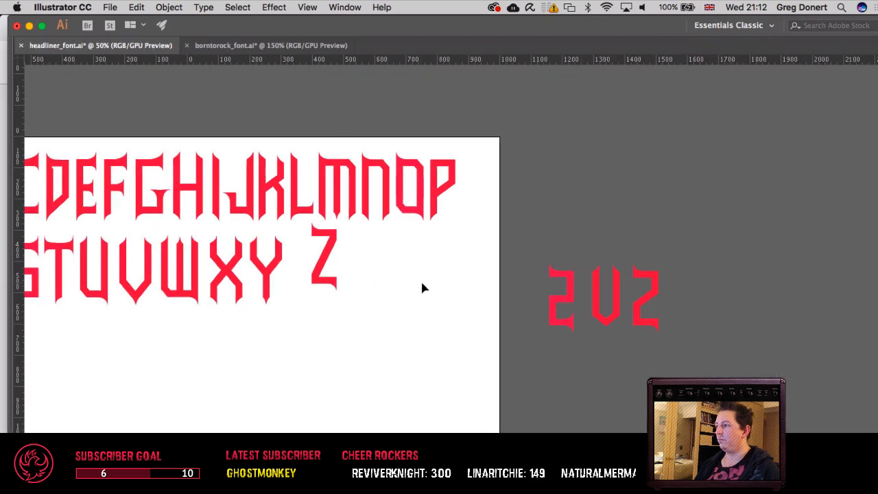
pyautogui.moveTo(422, 287); pyautogui.dragTo(564, 313)
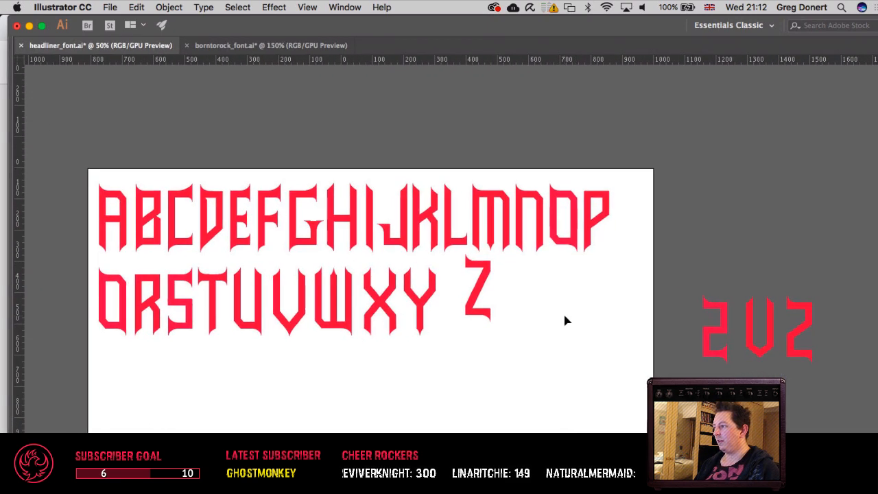
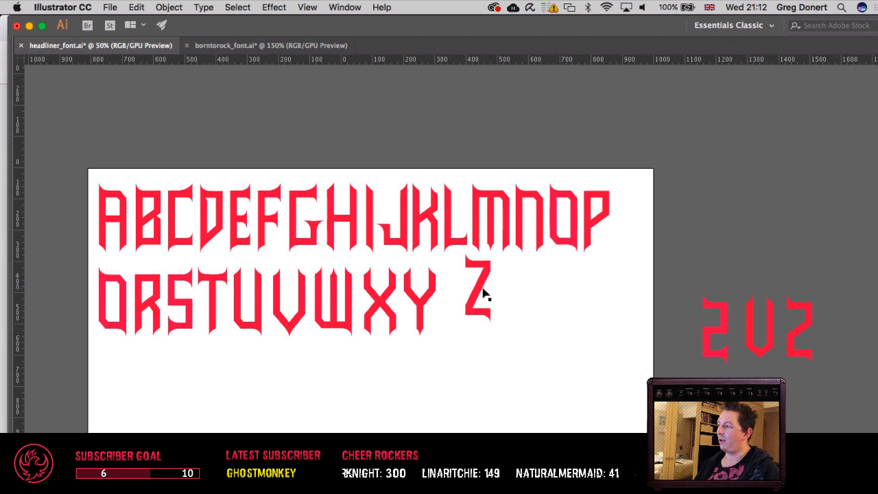
# Step: Undo the recent reshaping of the Z's diagonal step by step until its earlier angular form is back
pyautogui.press('super+z')
pyautogui.press('super+z')
pyautogui.press('super+z')
pyautogui.press('super+z')
pyautogui.press('super+z')
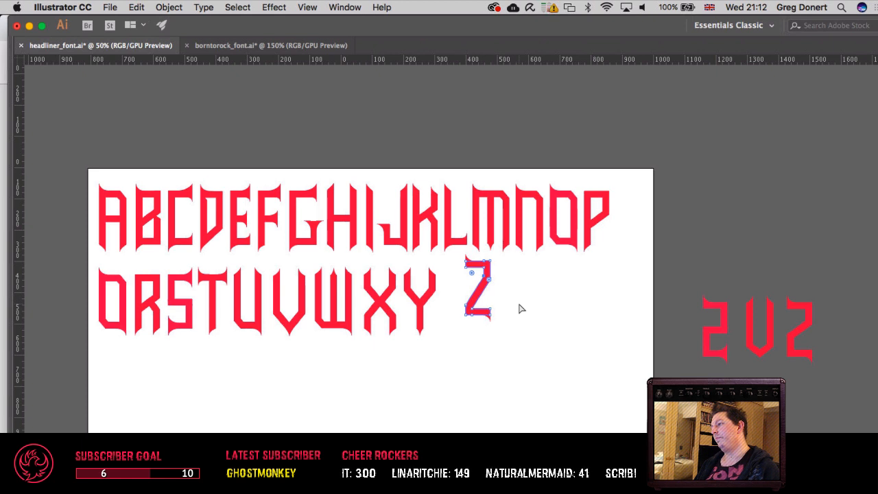
pyautogui.press('super+z')
pyautogui.press('super+z')
pyautogui.press('super+z')
pyautogui.press('super+z')
pyautogui.press('super+z')
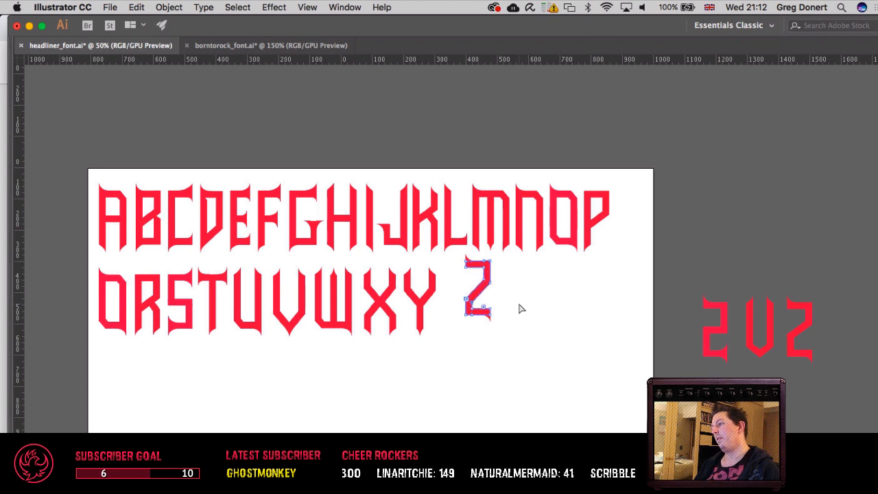
pyautogui.press('super+z')
pyautogui.press('super+z')
pyautogui.press('super+z')
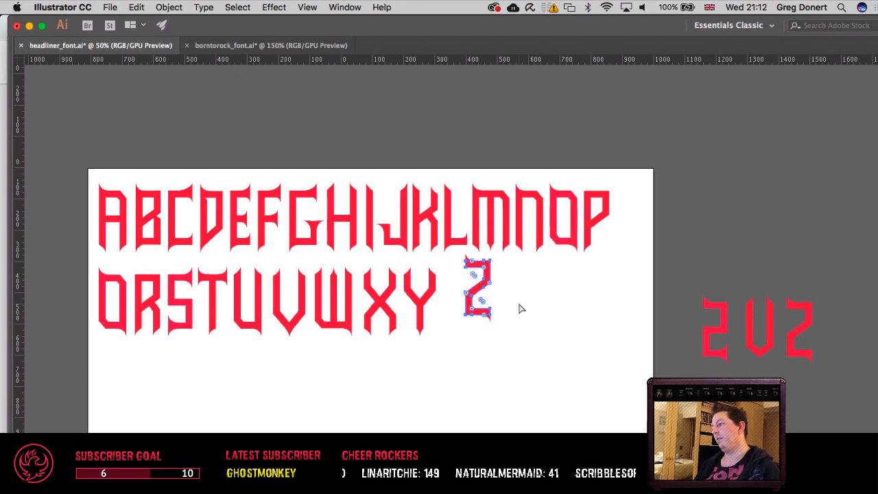
pyautogui.press('super+z')
pyautogui.press('super+z')
pyautogui.press('super+z')
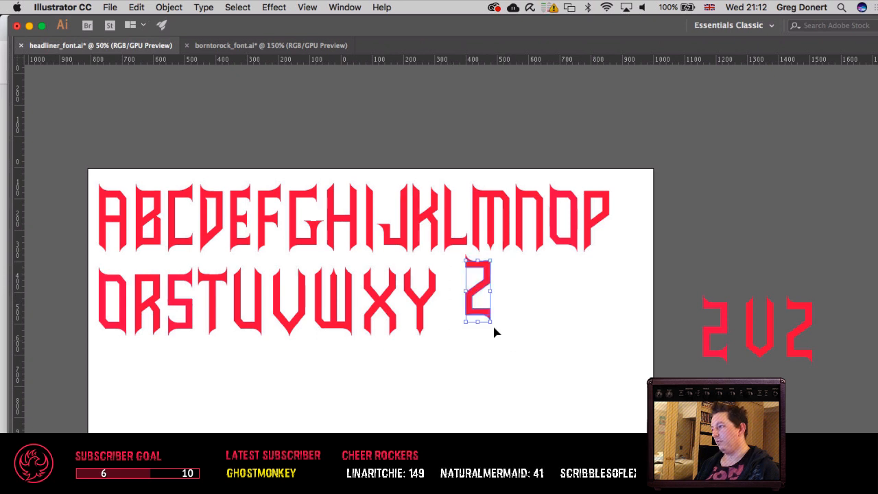
# Step: Select the whole Z including its corner spurs and show the guides
pyautogui.moveTo(483, 308); pyautogui.dragTo(461, 317)
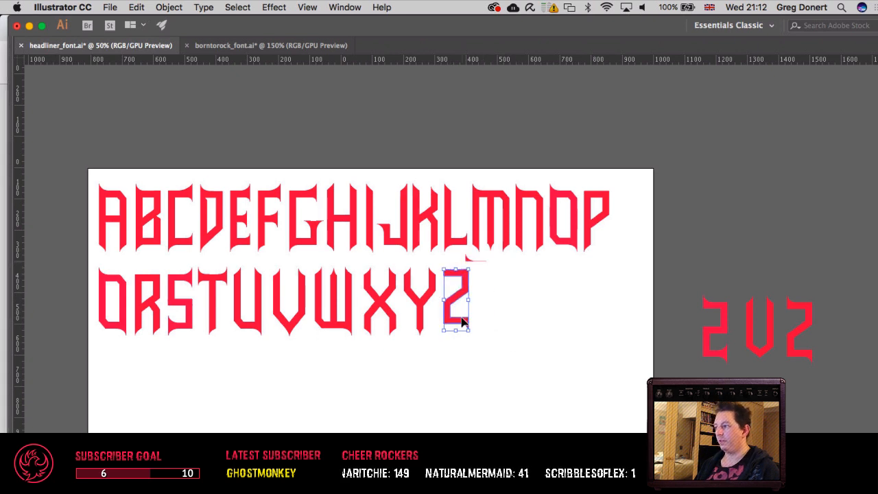
pyautogui.press('super+z')
pyautogui.moveTo(450, 254); pyautogui.dragTo(531, 343)
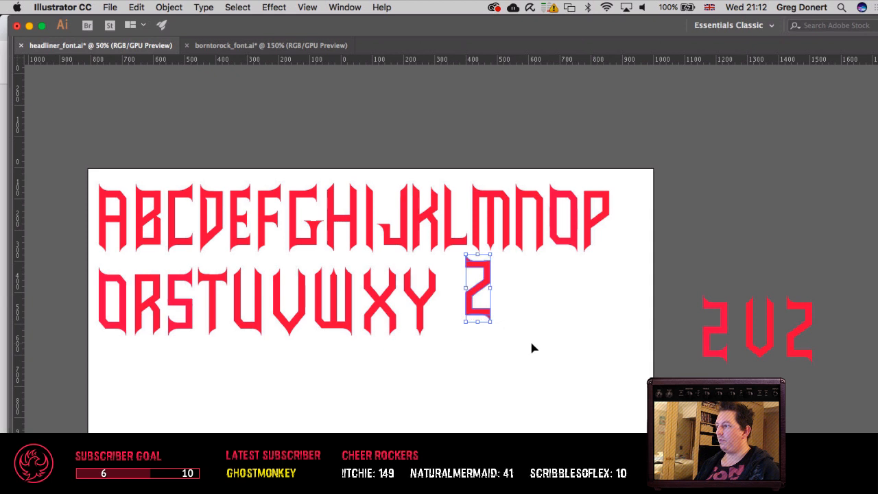
pyautogui.press('super+;')
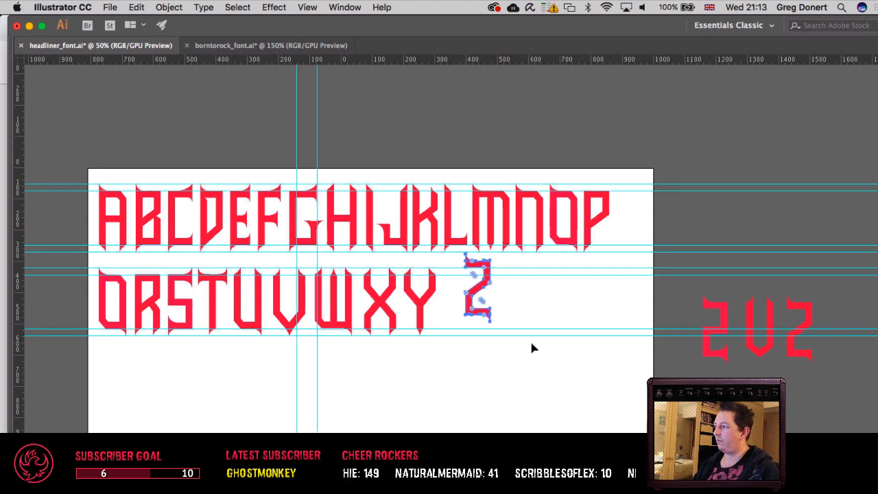
# Step: Nudge the Z next to the Y so it lines up with the second row's guides, and hide the guides
pyautogui.hotkey('shift', 'Left')
pyautogui.hotkey('shift', 'Left')
pyautogui.hotkey('shift', 'Left')
pyautogui.hotkey('shift', 'Down')
pyautogui.hotkey('shift', 'Down')
pyautogui.hotkey('shift', 'Left')
pyautogui.hotkey('shift', 'Left')
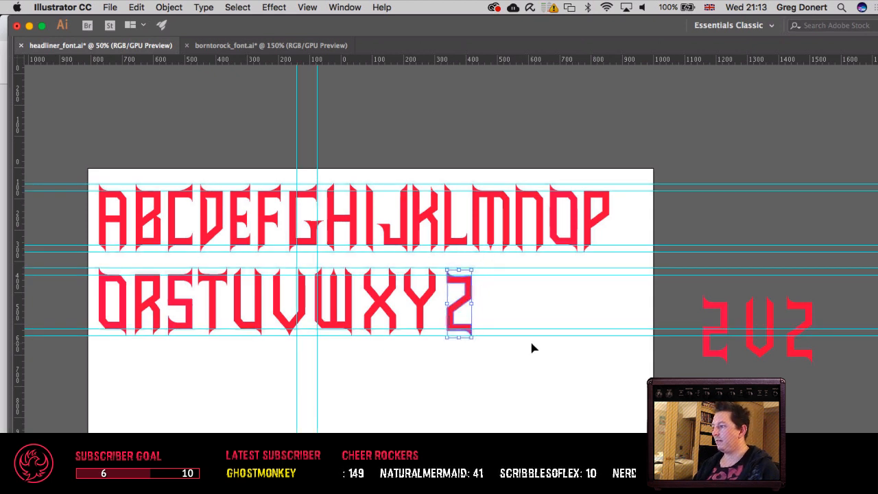
pyautogui.hotkey('shift', 'Down')
pyautogui.hotkey('shift', 'Left')
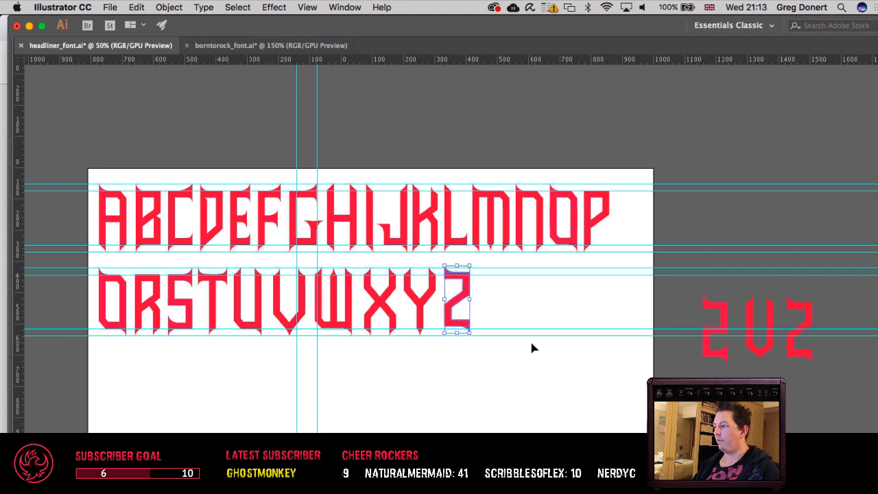
pyautogui.press('Down')
pyautogui.press('Down')
pyautogui.press('Down')
pyautogui.press('Down')
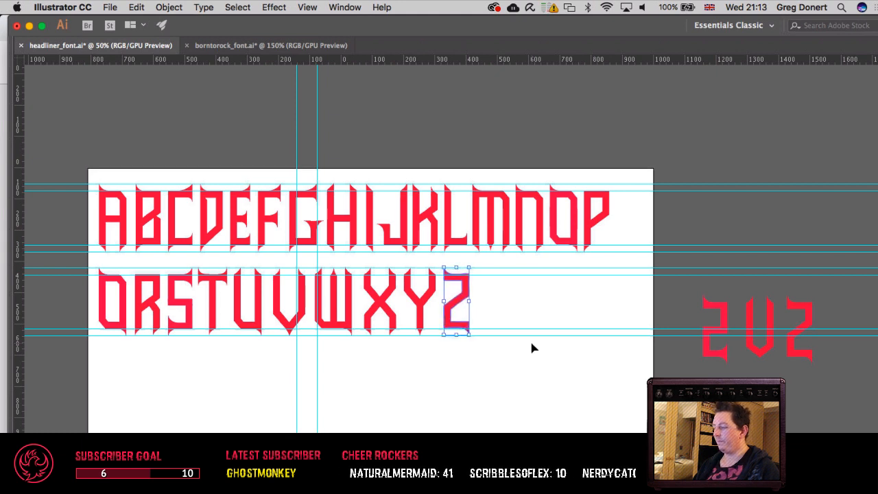
pyautogui.press('super+semicolon')
pyautogui.click(557, 344)
# Step: Examine the letterforms in both alphabet rows up close, from the first letters across to the Z
pyautogui.press('space')
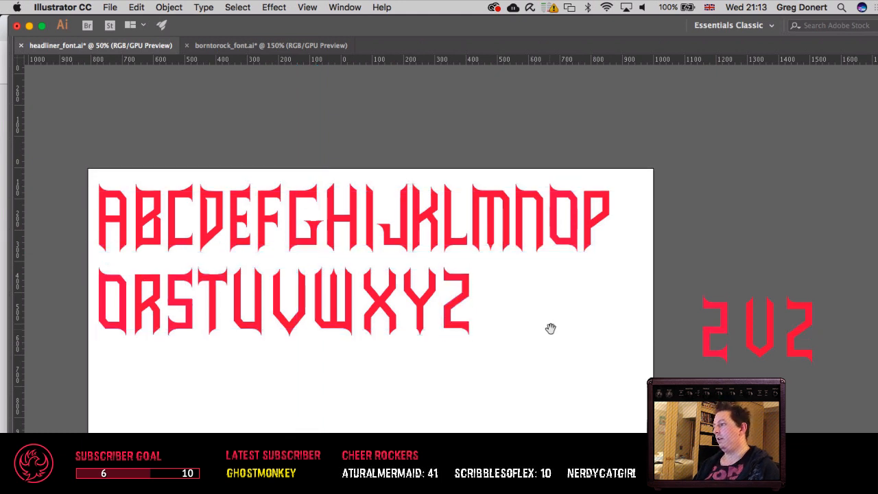
pyautogui.moveTo(551, 329); pyautogui.dragTo(478, 354)
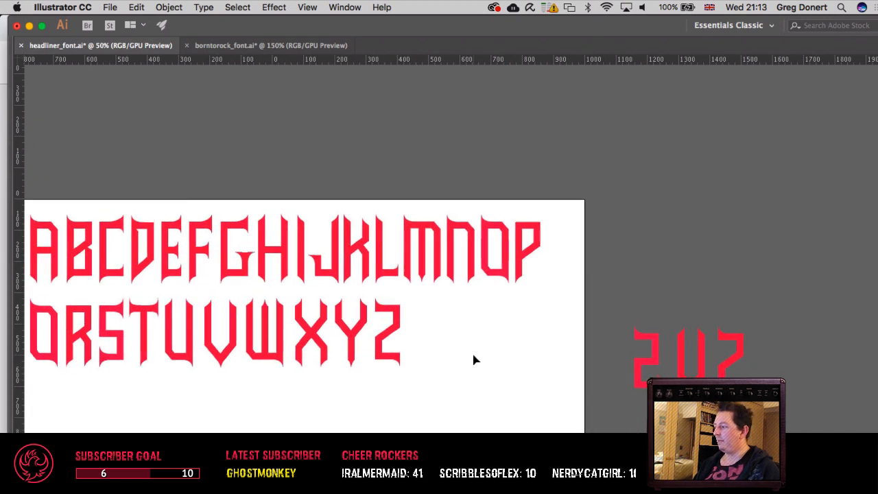
pyautogui.moveTo(384, 347); pyautogui.dragTo(511, 360)
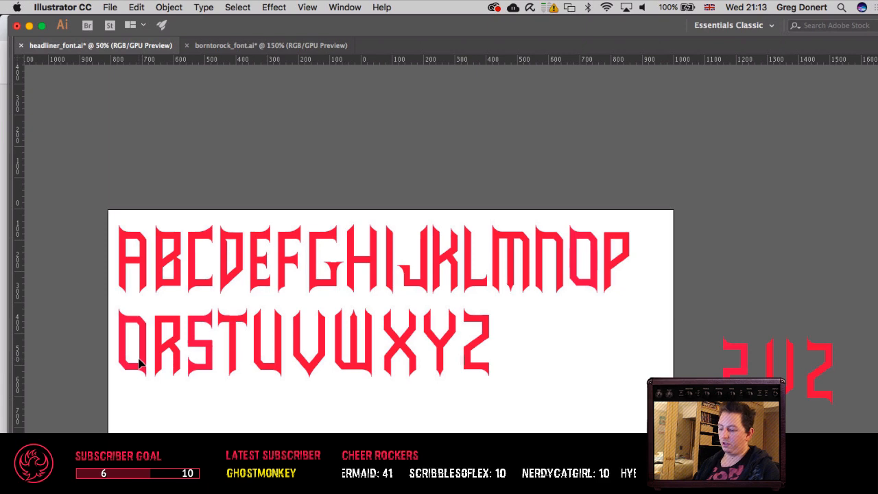
pyautogui.press('super+plus')
pyautogui.press('super+plus')
pyautogui.press('super+plus')
pyautogui.moveTo(202, 324); pyautogui.dragTo(564, 245)
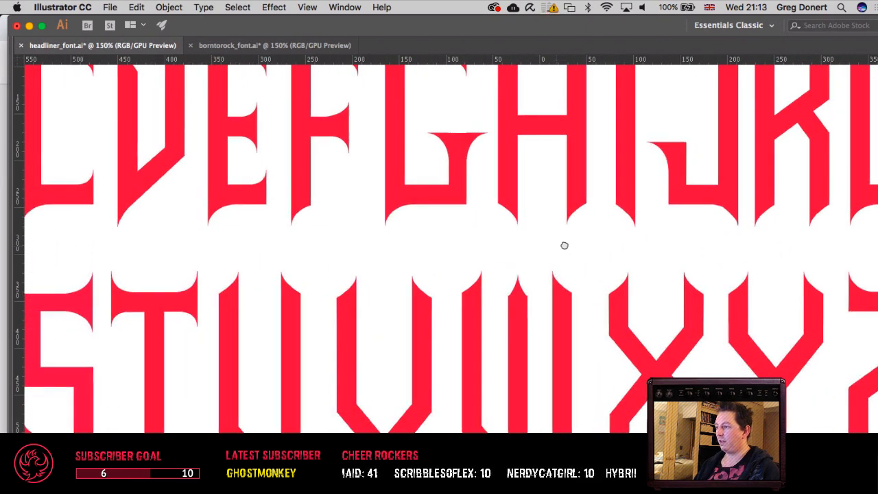
pyautogui.moveTo(358, 229); pyautogui.dragTo(551, 243)
pyautogui.moveTo(459, 240); pyautogui.dragTo(645, 240)
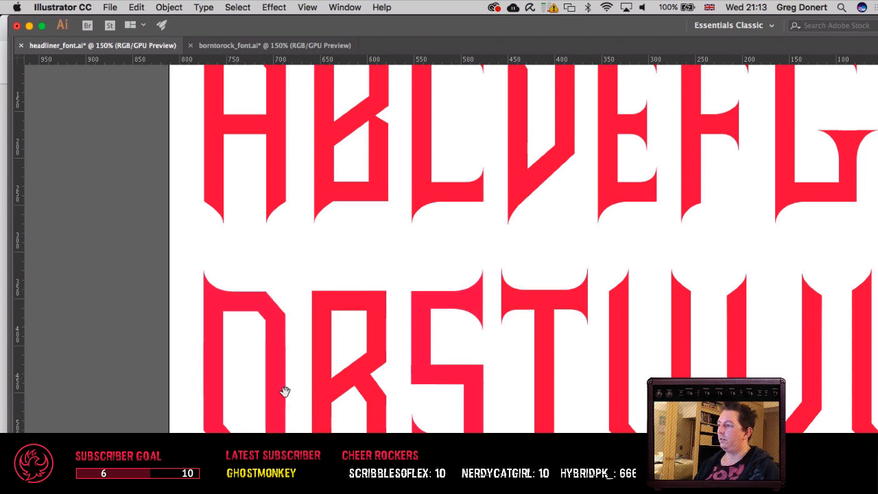
pyautogui.moveTo(285, 391); pyautogui.dragTo(230, 446)
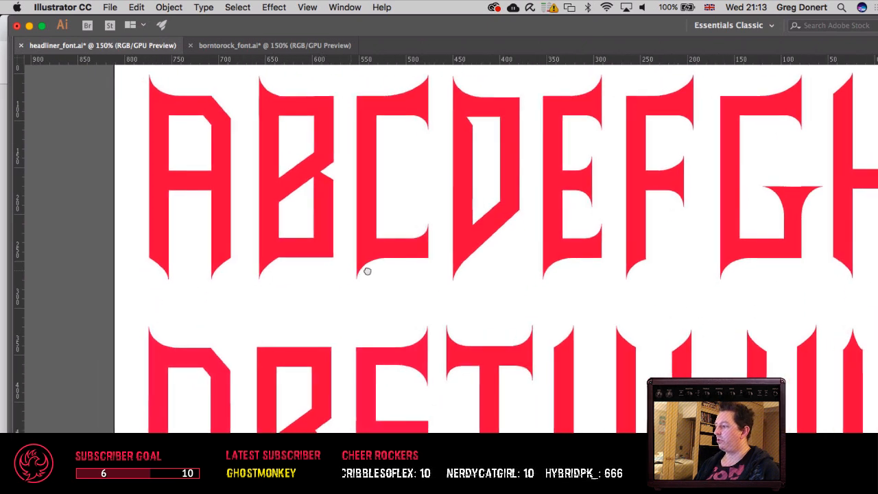
pyautogui.moveTo(367, 271); pyautogui.dragTo(289, 249)
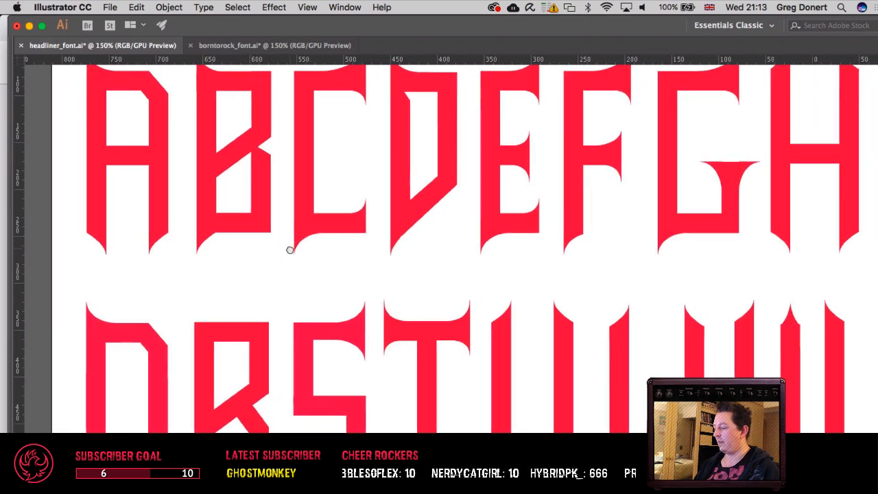
pyautogui.press('super+minus')
pyautogui.press('super+minus')
pyautogui.press('super+minus')
pyautogui.moveTo(515, 285); pyautogui.dragTo(354, 295)
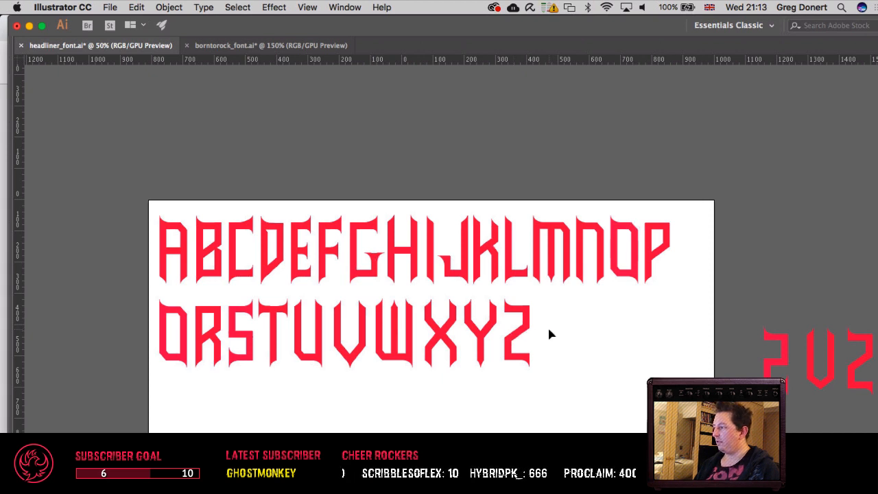
pyautogui.moveTo(549, 335); pyautogui.dragTo(393, 260)
pyautogui.press('super+plus')
pyautogui.press('super+plus')
pyautogui.press('super+plus')
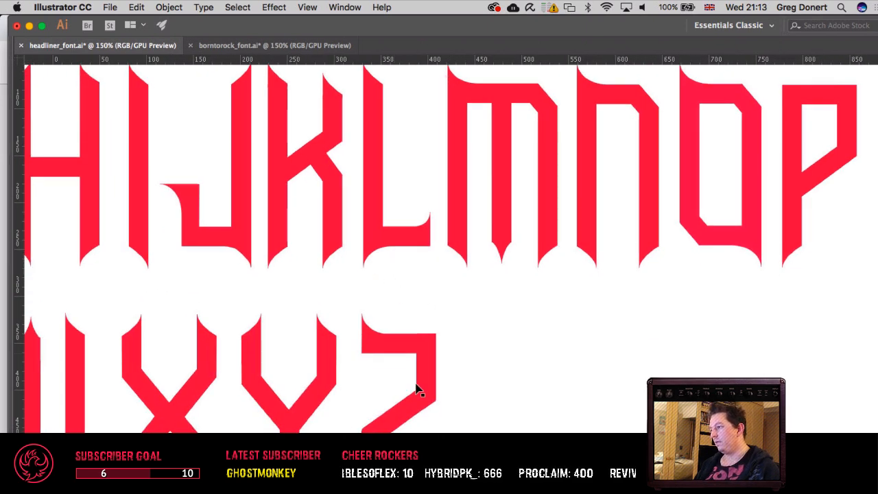
# Step: Try to raise the corner points on the Z's right side to make its diagonal steeper
pyautogui.press('a')
pyautogui.moveTo(398, 383); pyautogui.dragTo(472, 422)
pyautogui.hotkey('shift', 'Up')
pyautogui.hotkey('shift', 'Up')
pyautogui.hotkey('shift', 'Up')
pyautogui.hotkey('shift', 'Up')
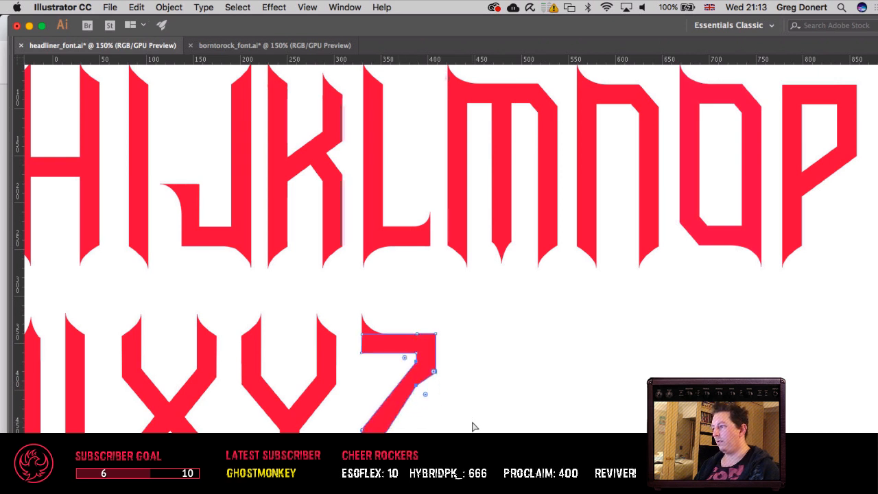
pyautogui.press('super+z')
pyautogui.press('super+z')
pyautogui.press('super+z')
pyautogui.press('super+z')
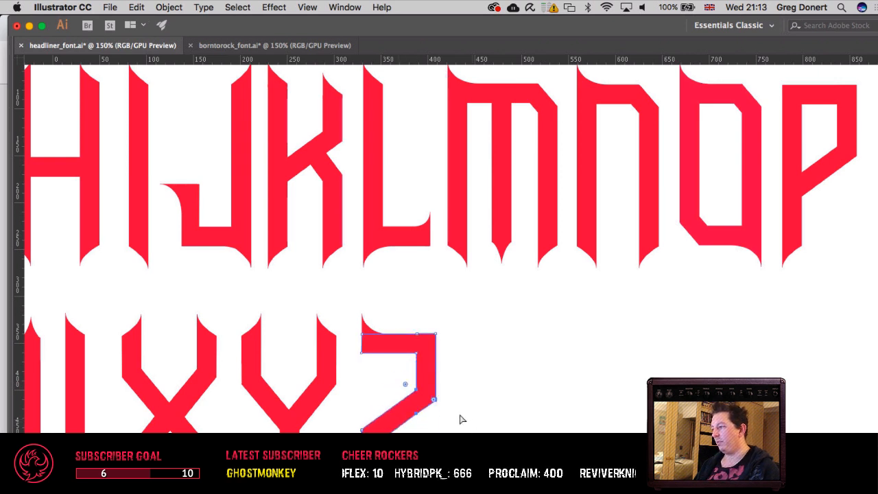
# Step: Raise the Z's upper right corner points to the top bar and lower its lower left diagonal points, steepening the diagonal
pyautogui.moveTo(366, 376); pyautogui.dragTo(490, 440)
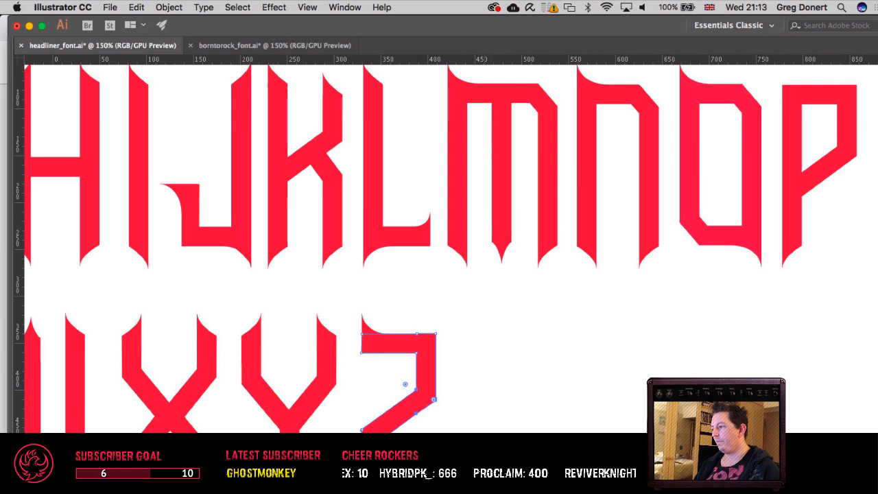
pyautogui.click(489, 440)
pyautogui.moveTo(394, 376); pyautogui.dragTo(471, 416)
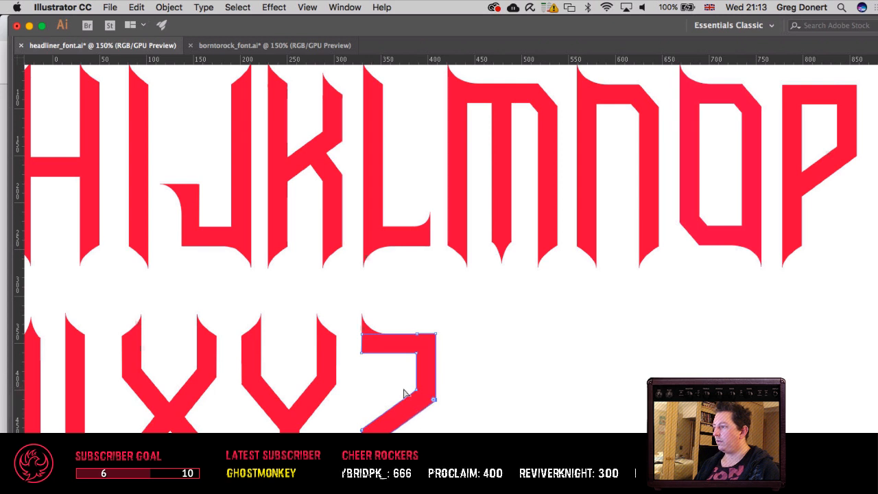
pyautogui.press('a')
pyautogui.hotkey('shift', 'Up')
pyautogui.hotkey('shift', 'Up')
pyautogui.hotkey('shift', 'Up')
pyautogui.hotkey('shift', 'Up')
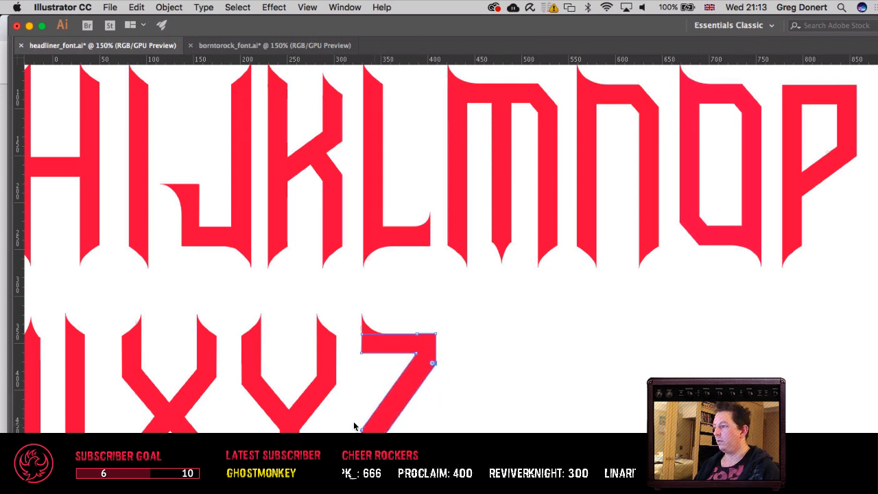
pyautogui.moveTo(364, 430); pyautogui.dragTo(379, 440)
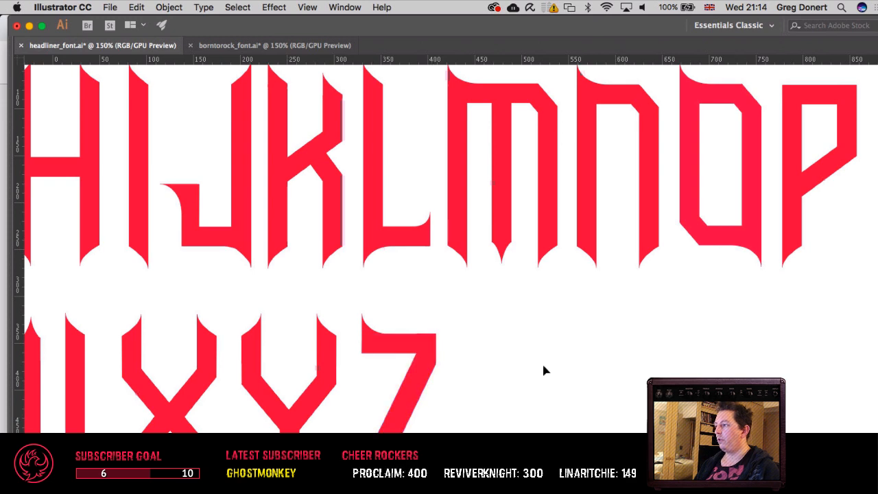
# Step: Move the Y's stem to the empty area right of the Z, turned horizontal, and delete its body, keeping the pointed tip
pyautogui.moveTo(542, 361); pyautogui.dragTo(461, 390)
pyautogui.press('super+minus')
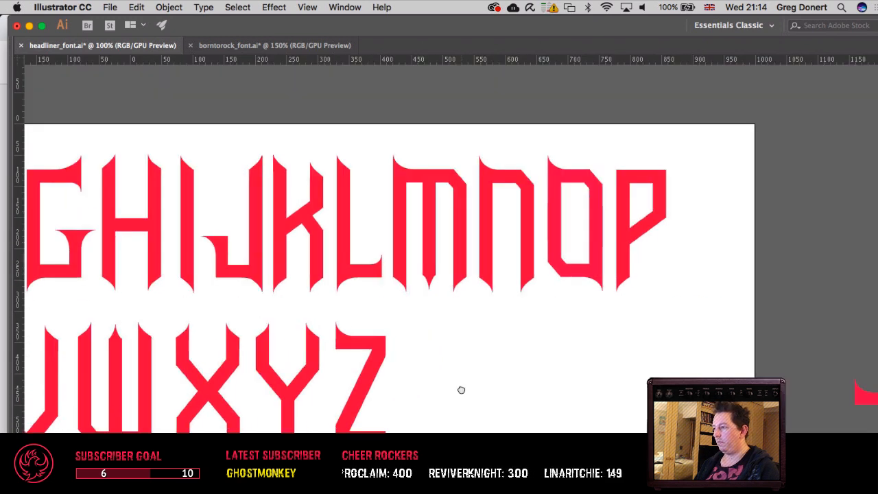
pyautogui.moveTo(290, 432); pyautogui.dragTo(613, 345)
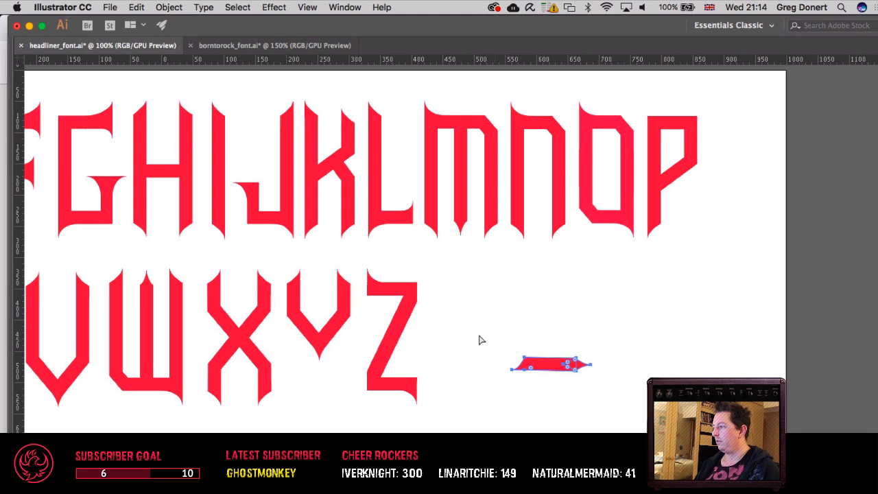
pyautogui.moveTo(478, 337); pyautogui.dragTo(538, 413)
pyautogui.press('Delete')
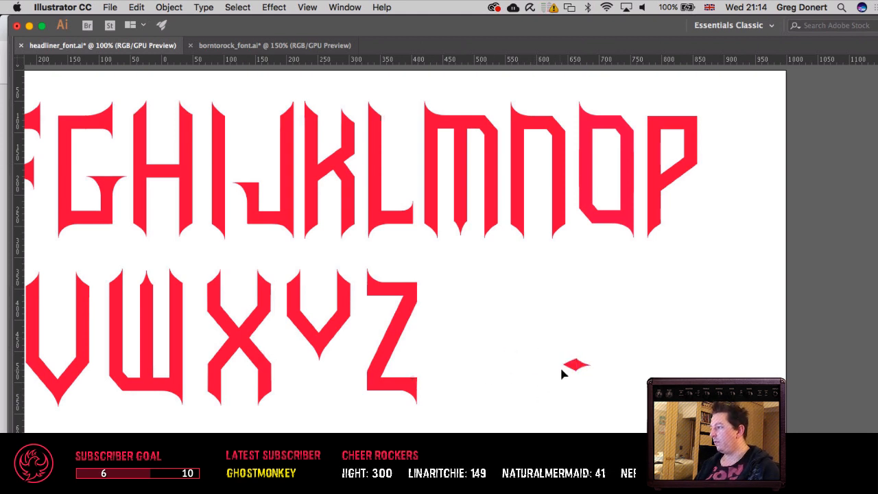
# Step: Try to delete the left anchor point of the leftover diamond-shaped tip
pyautogui.click(568, 366)
pyautogui.click(560, 383)
pyautogui.press('a')
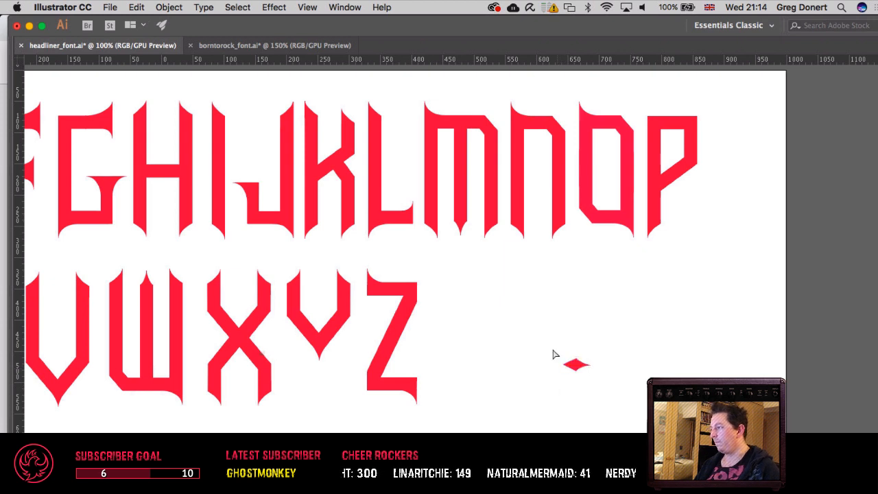
pyautogui.moveTo(551, 346); pyautogui.dragTo(568, 377)
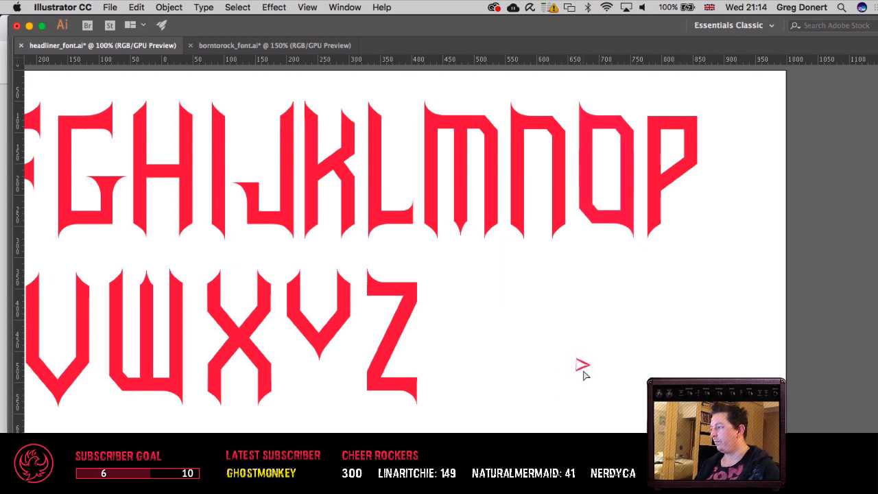
pyautogui.press('super+z')
# Step: Remove the diamond's left anchor point with the Pen tool to leave a triangular spike
pyautogui.click(583, 370)
pyautogui.click(584, 369)
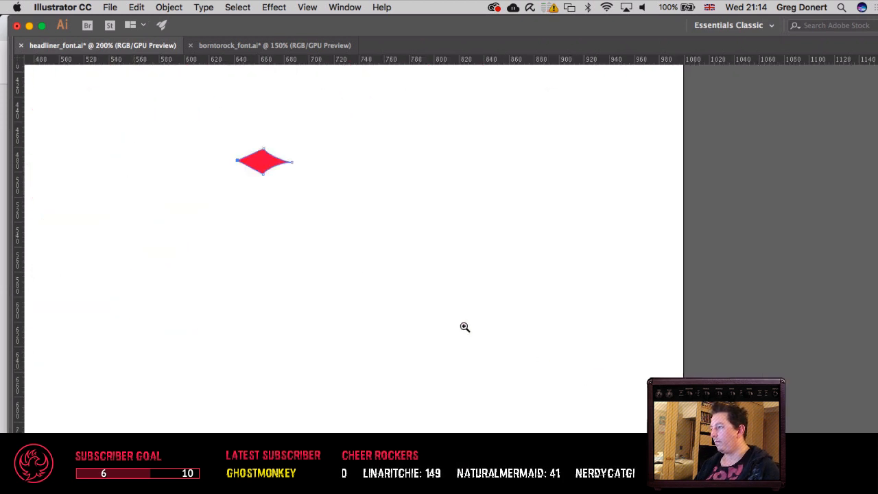
pyautogui.moveTo(320, 249); pyautogui.dragTo(501, 358)
pyautogui.press('p')
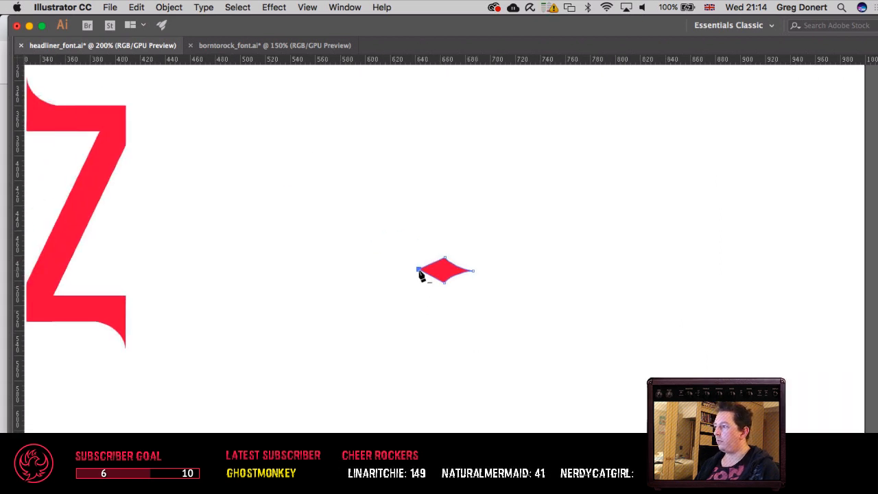
pyautogui.click(419, 268)
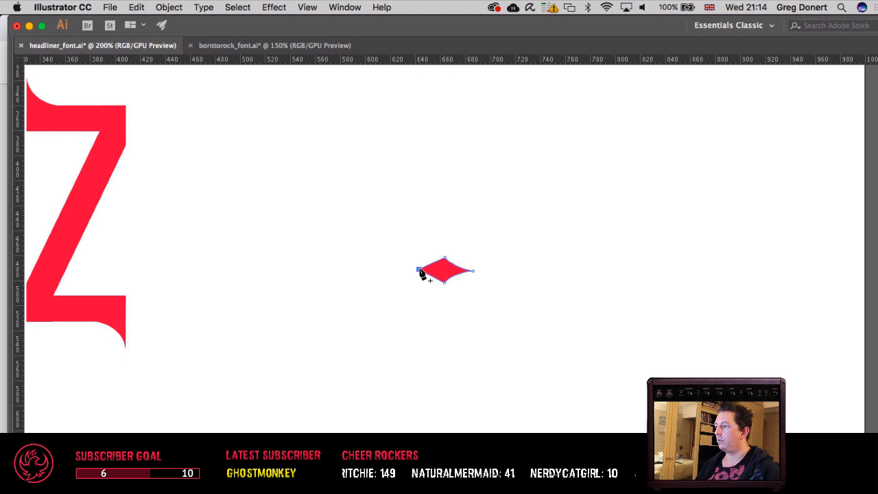
pyautogui.click(418, 268)
pyautogui.press('v')
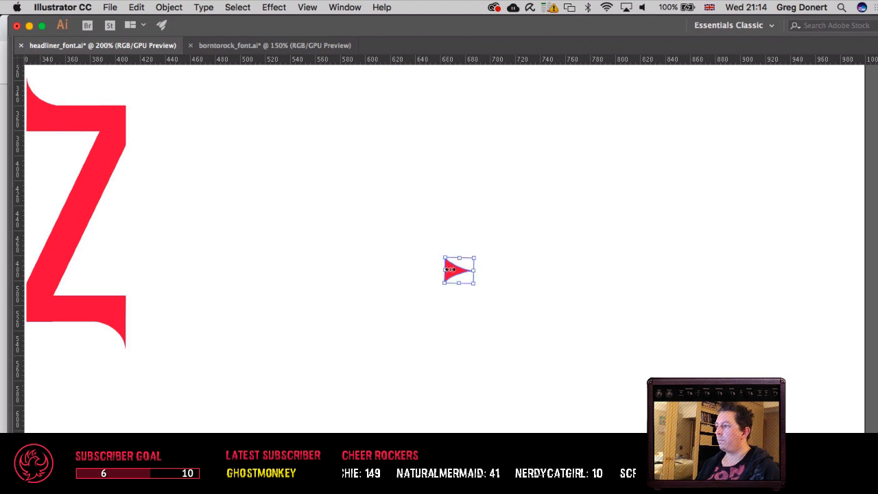
# Step: Place the triangular spike against the right side of the Z's diagonal at mid-height
pyautogui.moveTo(453, 269); pyautogui.dragTo(93, 210)
pyautogui.click(181, 245)
pyautogui.moveTo(181, 245); pyautogui.dragTo(501, 272)
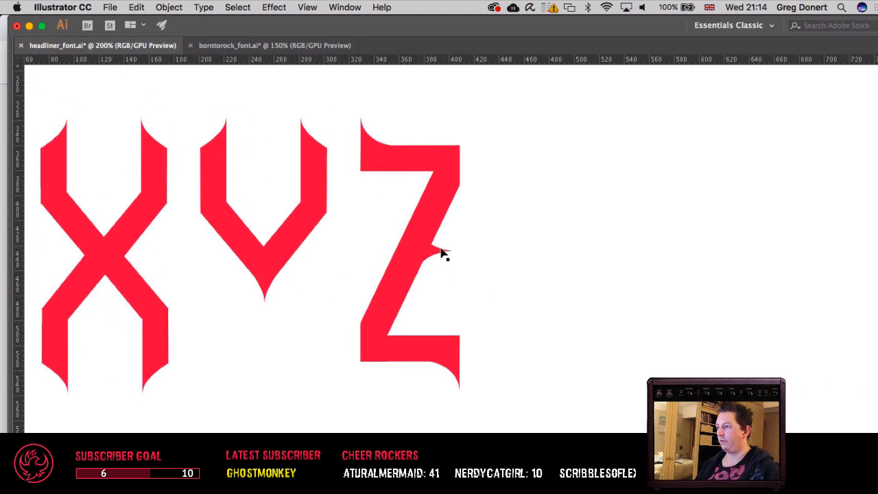
# Step: Cut the Z's spike, undo back to the Y's intact stem, and paste the spike back in place against the Z's diagonal
pyautogui.scroll(-3, 442, 254)
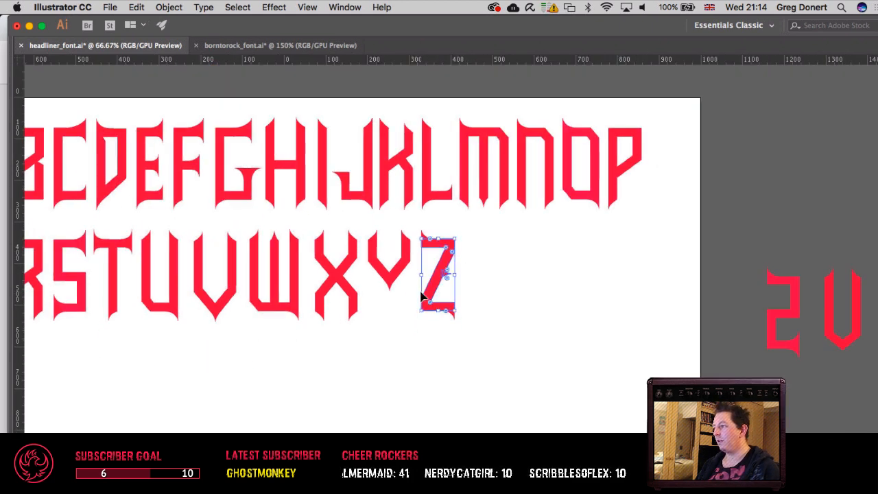
pyautogui.click(446, 280)
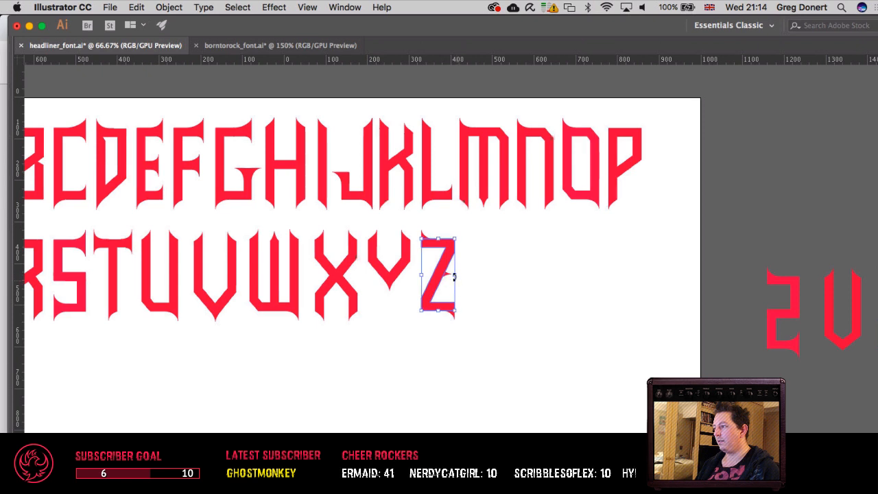
pyautogui.click(447, 277)
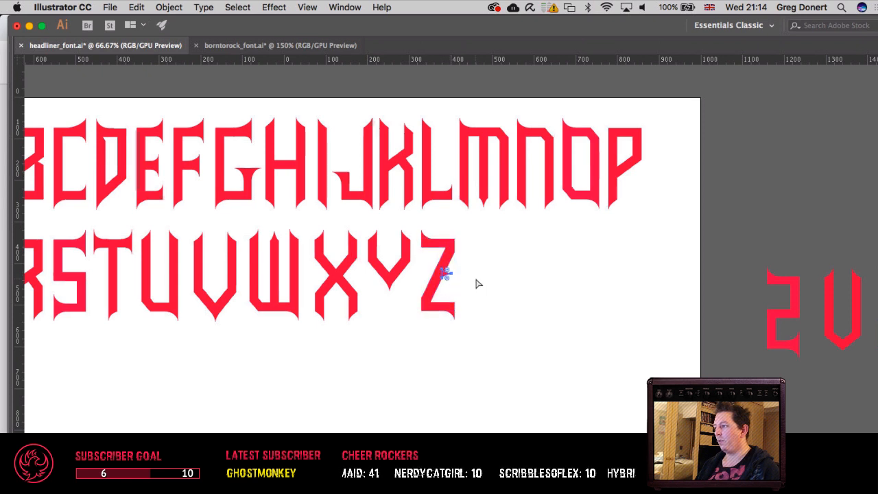
pyautogui.press('super+x')
pyautogui.press('super+v')
pyautogui.press('super+z')
pyautogui.press('super+z')
pyautogui.press('super+z')
pyautogui.press('v')
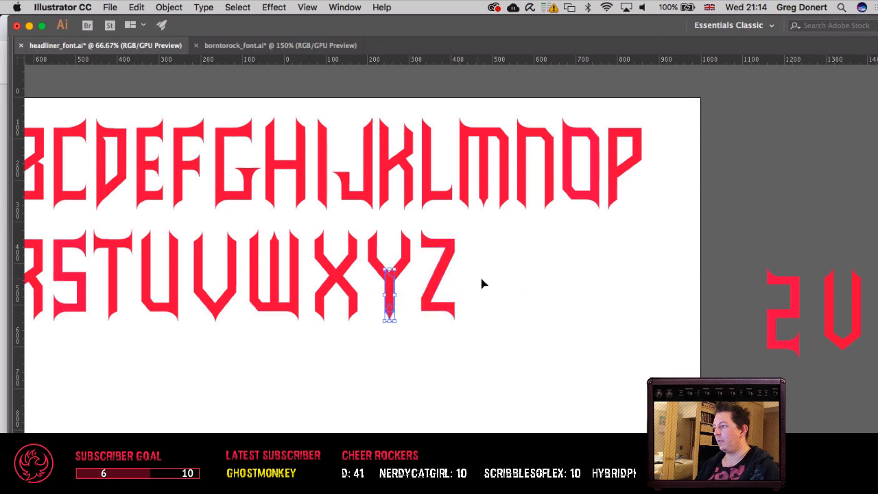
pyautogui.click(494, 281)
pyautogui.press('super+f')
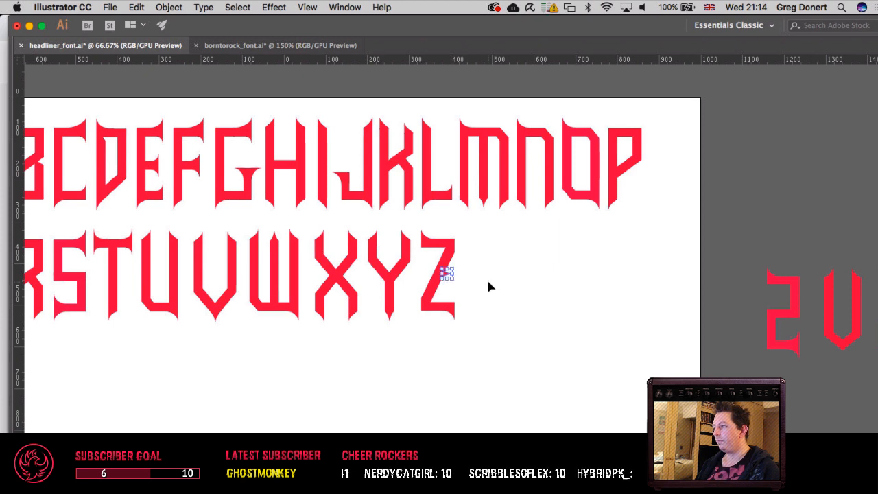
# Step: Place a copy of the spike on the left side of the Z's diagonal and reflect it across the vertical axis
pyautogui.hotkey('shift', 'Left')
pyautogui.hotkey('shift', 'Left')
pyautogui.hotkey('shift', 'Left')
pyautogui.hotkey('shift', 'Left')
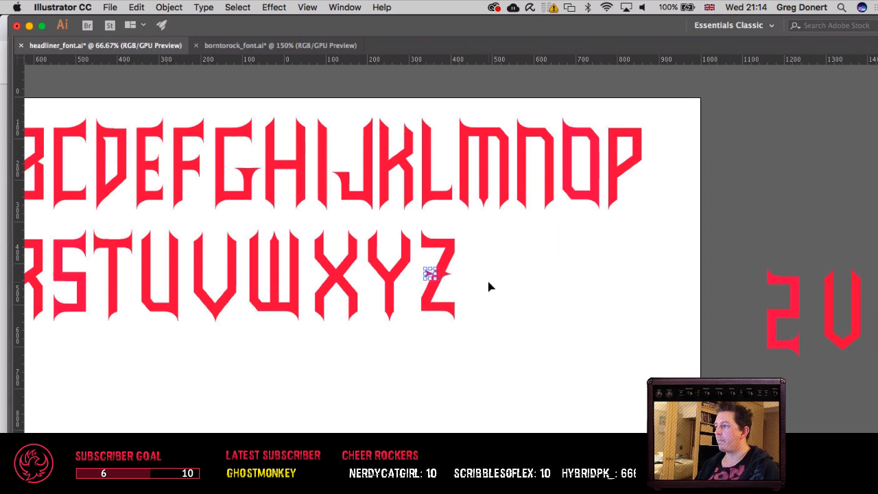
pyautogui.click(169, 7)
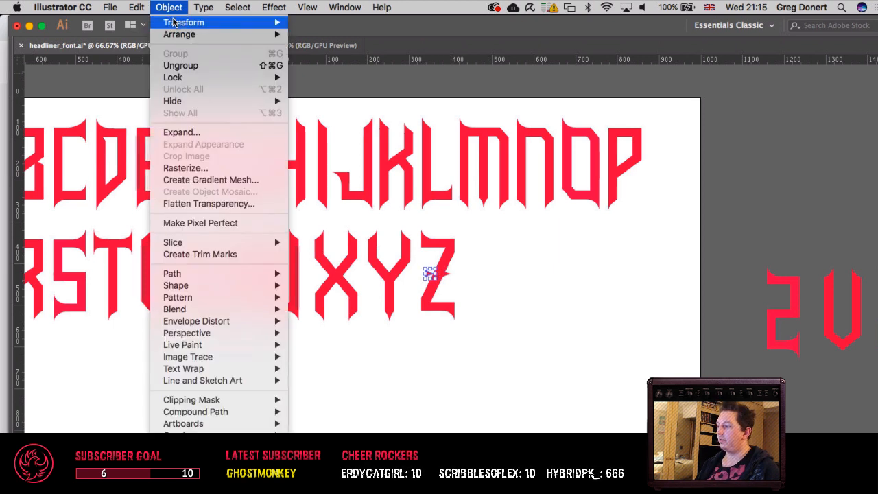
pyautogui.moveTo(173, 24)
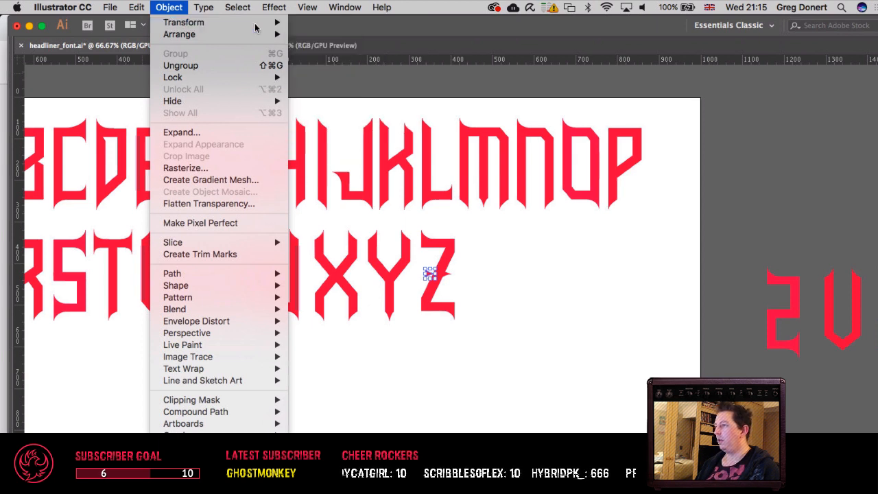
pyautogui.moveTo(253, 22)
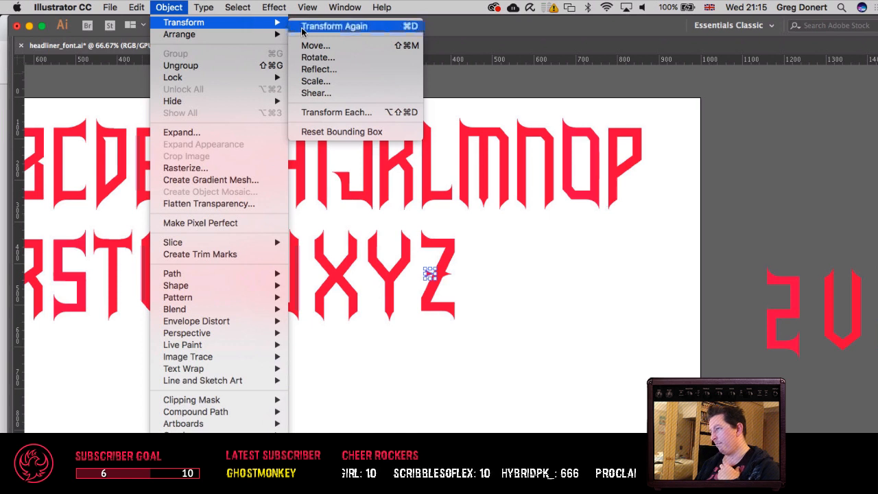
pyautogui.click(316, 69)
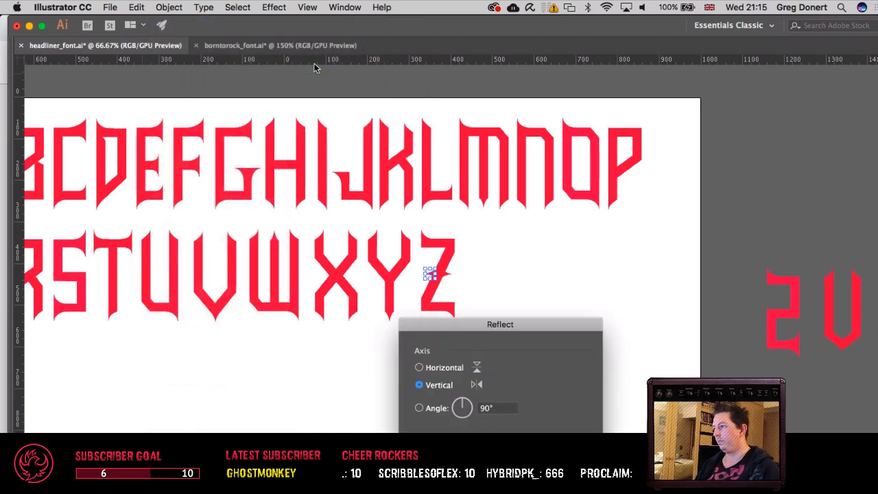
pyautogui.press('Return')
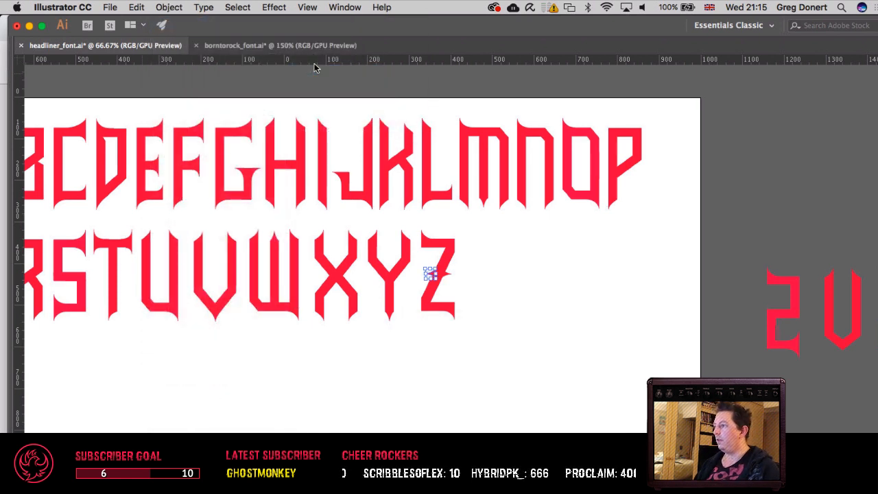
pyautogui.click(545, 315)
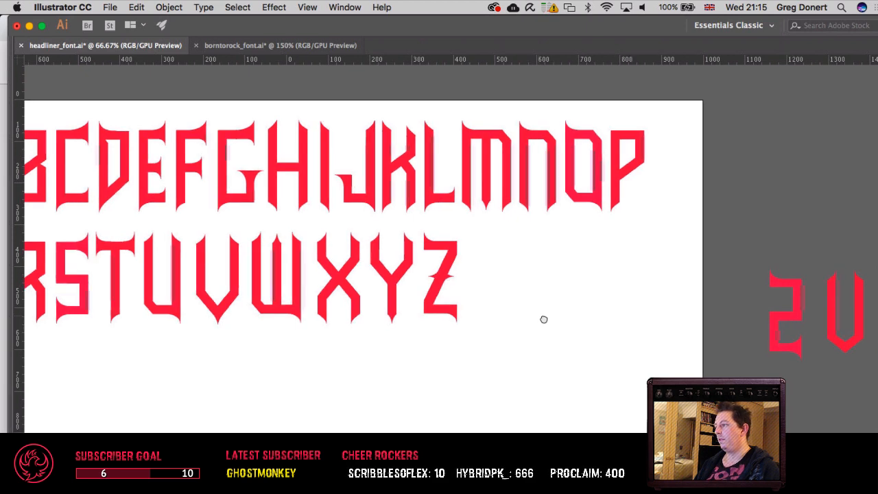
# Step: Save the document with the alphabet
pyautogui.hscroll(-5, 543, 320)
pyautogui.hscroll(-3, 545, 363)
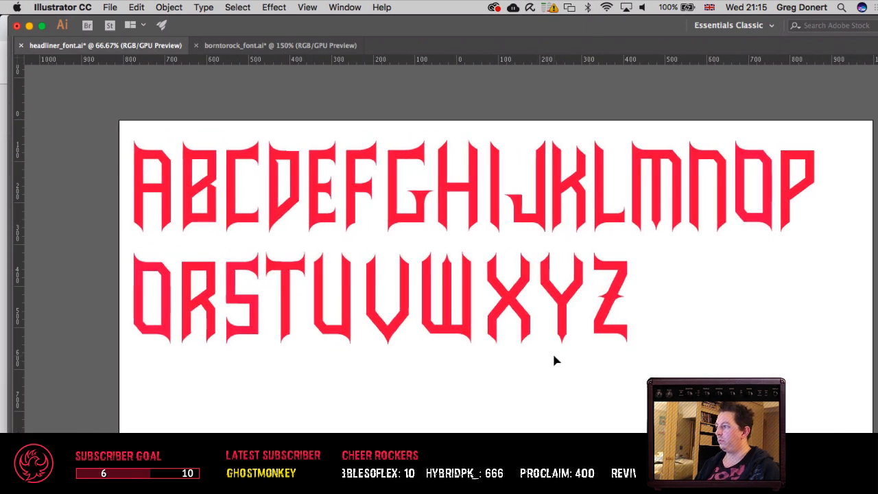
pyautogui.press('super+s')
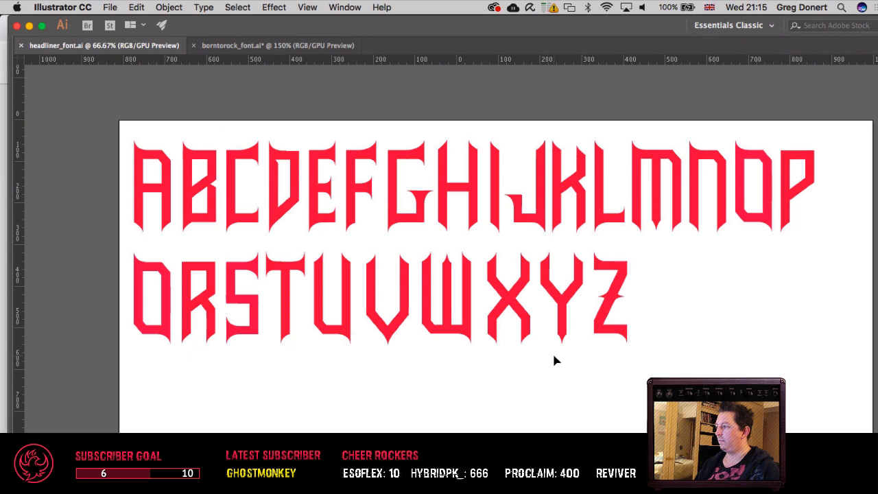
# Step: Try to pull the anchor point at the Z's lower-left bend outward and down to the baseline
pyautogui.hscroll(-3, 555, 360)
pyautogui.press('super+equal')
pyautogui.press('super+equal')
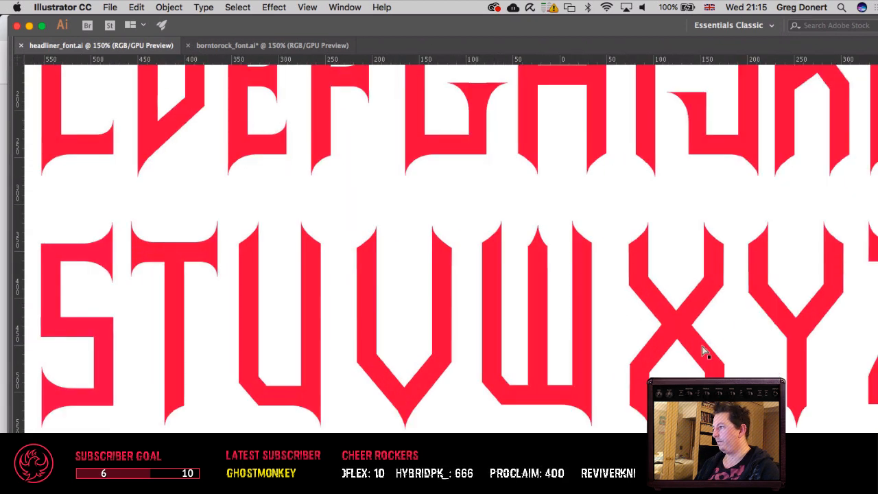
pyautogui.moveTo(747, 353); pyautogui.dragTo(529, 351)
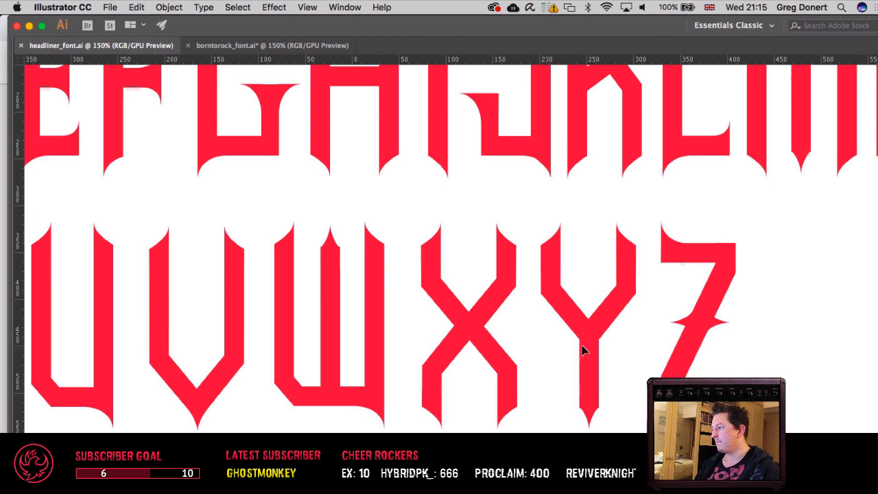
pyautogui.moveTo(746, 345); pyautogui.dragTo(584, 351)
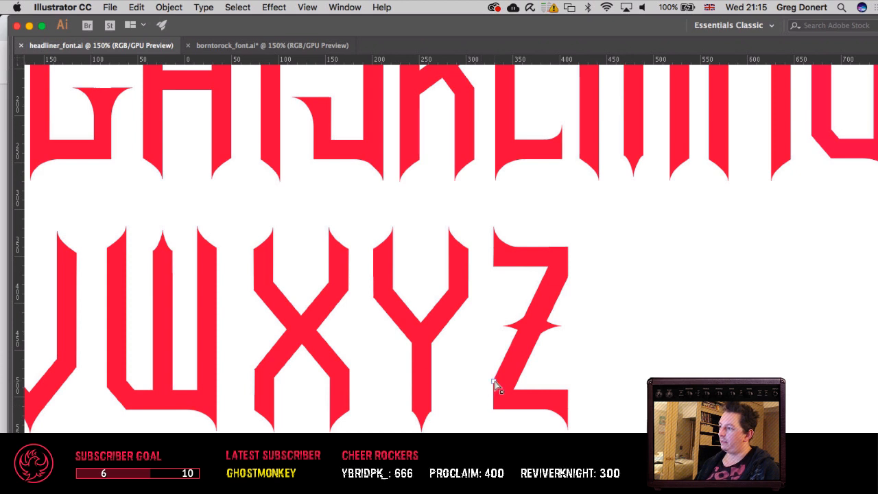
pyautogui.moveTo(495, 382); pyautogui.dragTo(477, 414)
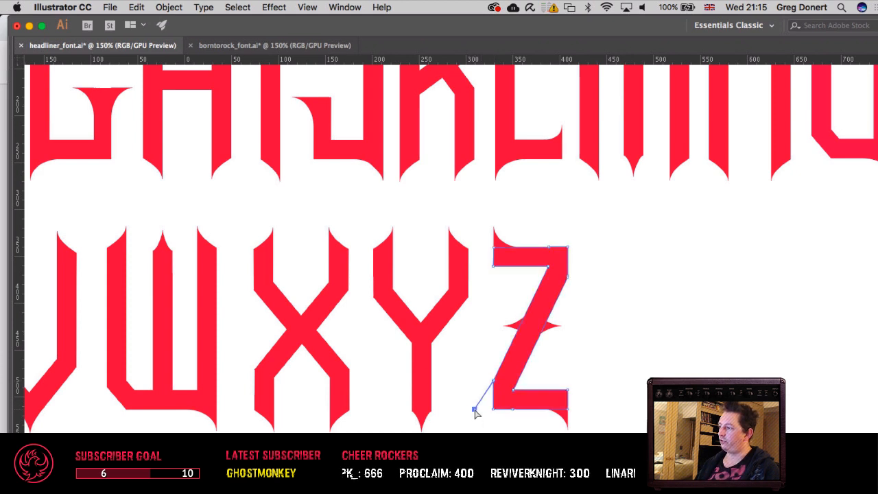
pyautogui.press('v')
pyautogui.click(491, 415)
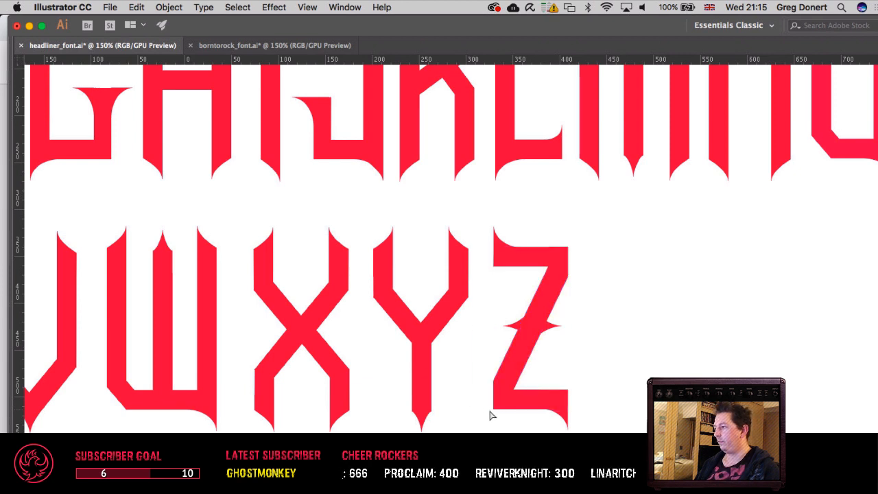
# Step: Move the Z's bottom-left corner anchor outward so the diagonal's left edge runs straight to the baseline
pyautogui.click(492, 409)
pyautogui.hotkey('shift', 'Left')
pyautogui.hotkey('shift', 'Left')
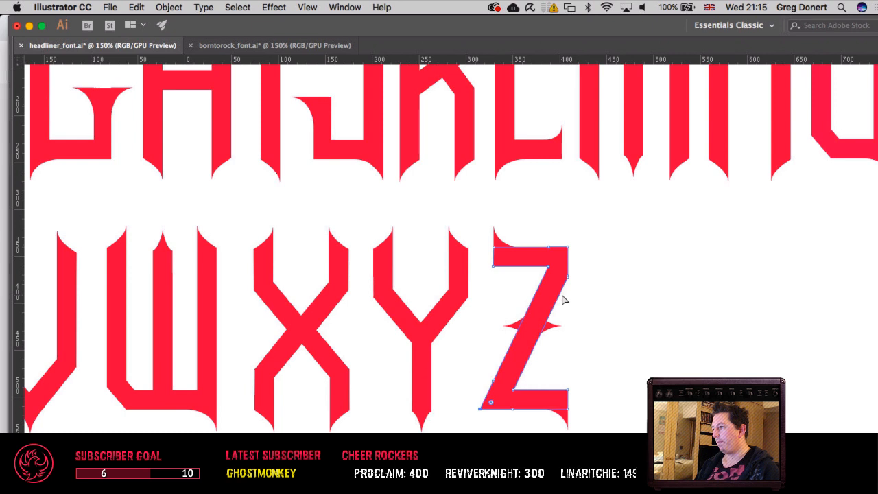
pyautogui.click(579, 268)
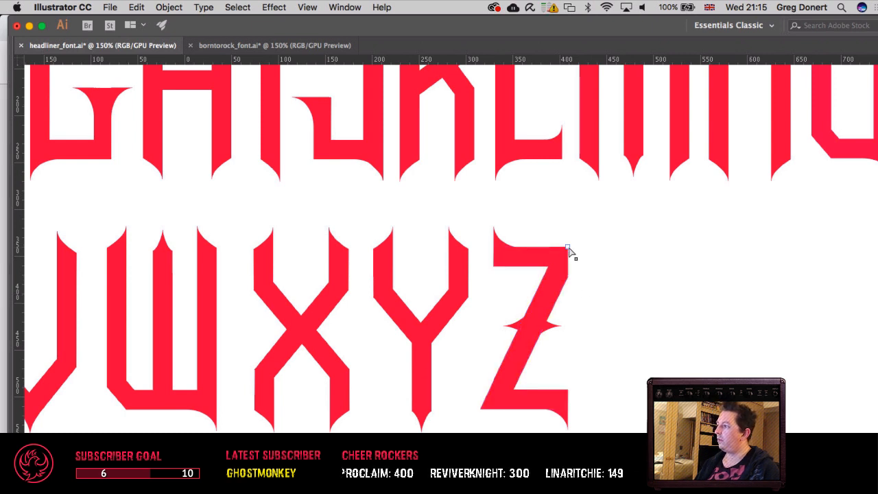
# Step: Move the Z's top-right corner anchor outward so the diagonal's right edge runs straight up to the top bar
pyautogui.click(569, 248)
pyautogui.hotkey('shift', 'Right')
pyautogui.hotkey('shift', 'Right')
pyautogui.hotkey('shift', 'Left')
pyautogui.press('Right')
pyautogui.press('Right')
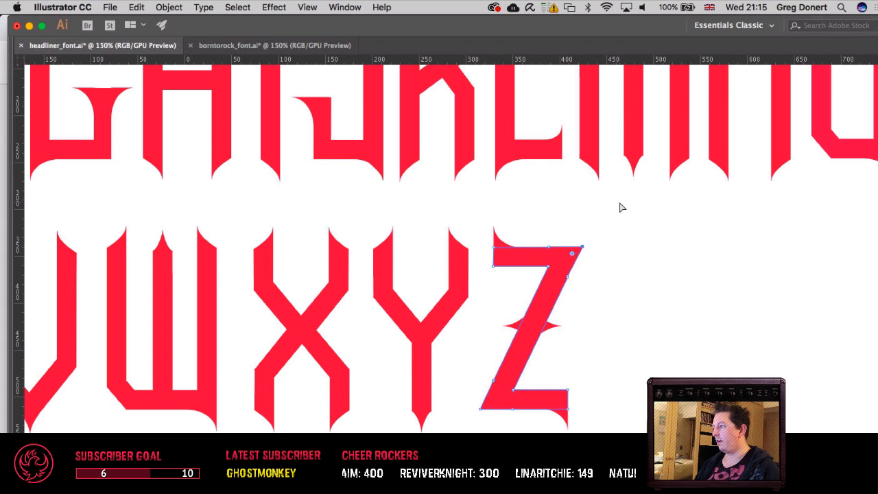
pyautogui.click(664, 282)
pyautogui.moveTo(663, 282); pyautogui.dragTo(674, 216)
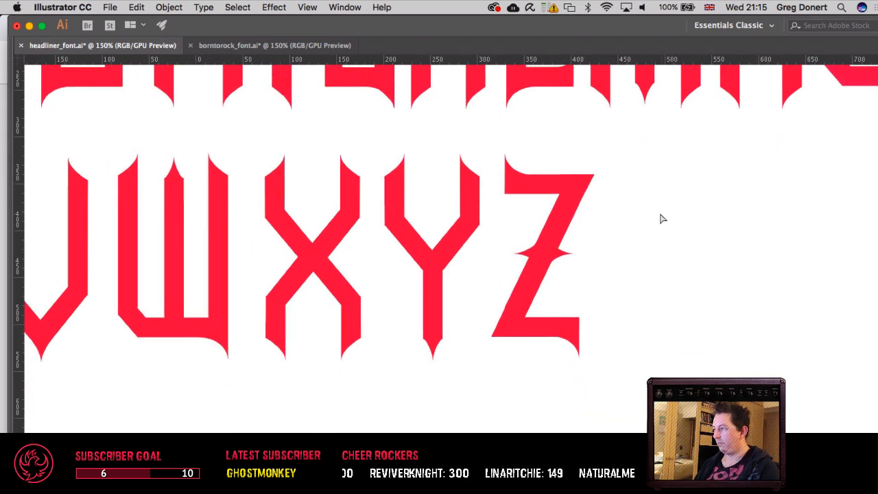
# Step: Check the Z's new corners against the rest of the alphabet and save the document
pyautogui.press('super+equal')
pyautogui.press('super+equal')
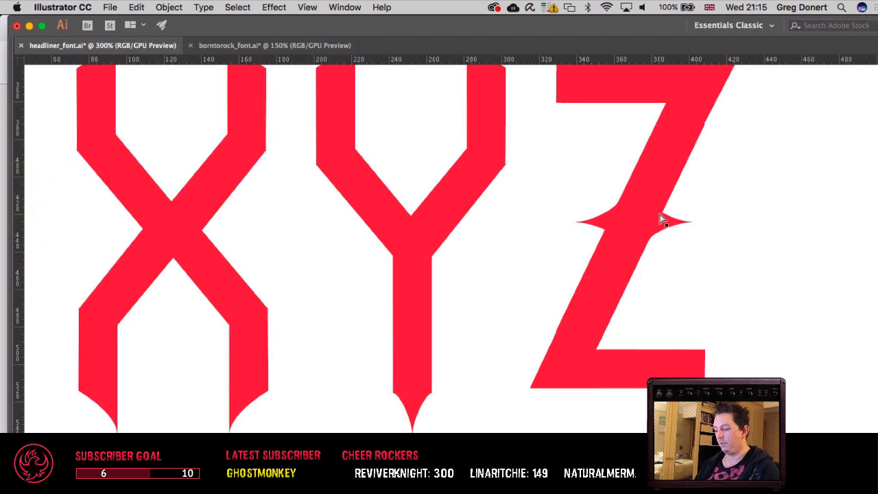
pyautogui.press('super+minus')
pyautogui.press('super+minus')
pyautogui.press('super+minus')
pyautogui.press('super+minus')
pyautogui.moveTo(556, 279); pyautogui.dragTo(700, 279)
pyautogui.moveTo(489, 395); pyautogui.dragTo(499, 391)
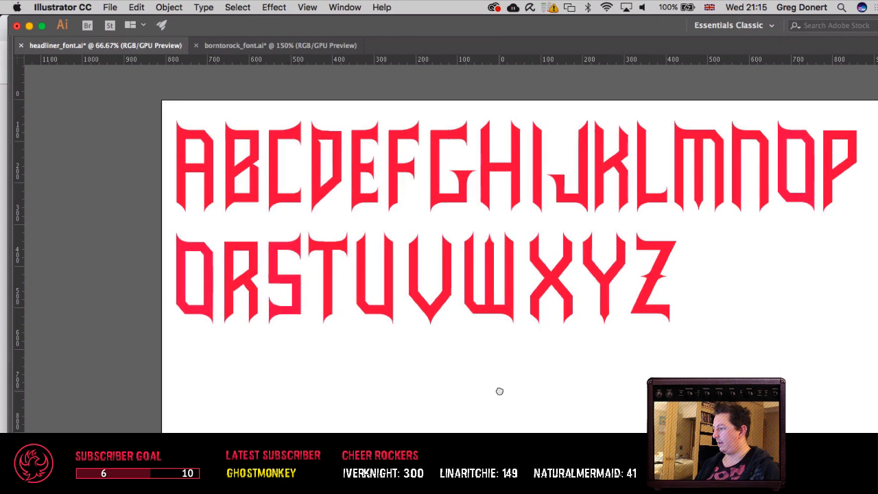
pyautogui.moveTo(438, 377); pyautogui.dragTo(464, 385)
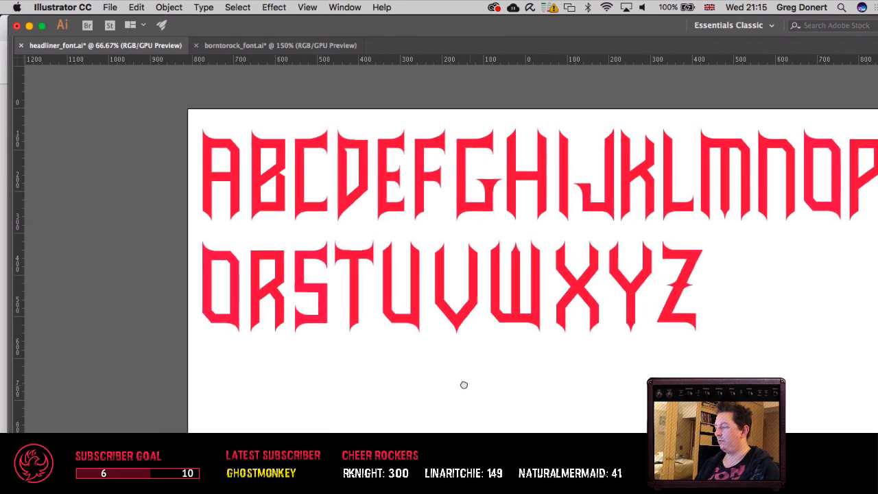
pyautogui.press('super+equal')
pyautogui.moveTo(369, 383); pyautogui.dragTo(517, 417)
pyautogui.press('super+s')
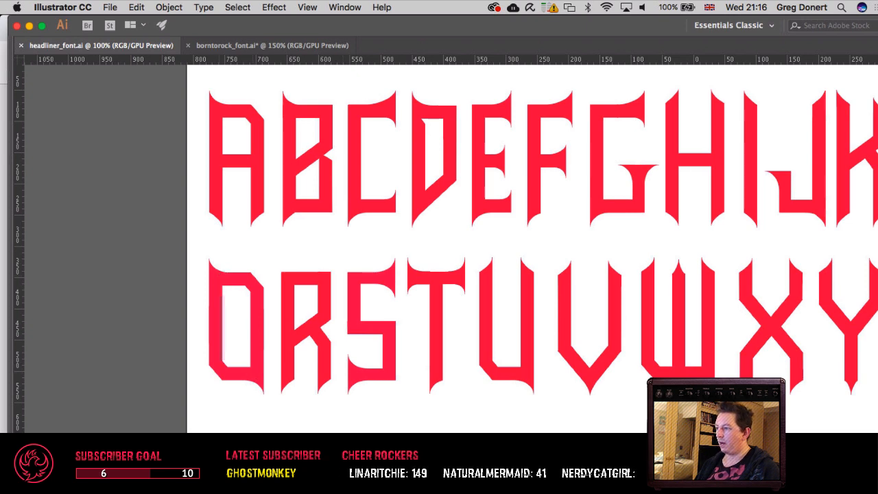
# Step: Select the Q's overlapping shapes in the second row and unite them into a single outline with Pathfinder
pyautogui.press('super+equal')
pyautogui.press('super+equal')
pyautogui.moveTo(225, 311); pyautogui.dragTo(573, 247)
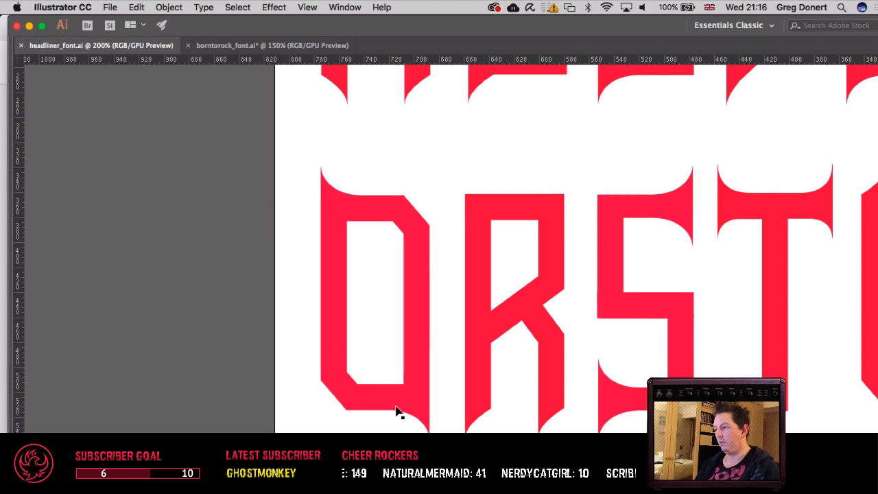
pyautogui.moveTo(442, 322); pyautogui.dragTo(377, 384)
pyautogui.press('super+minus')
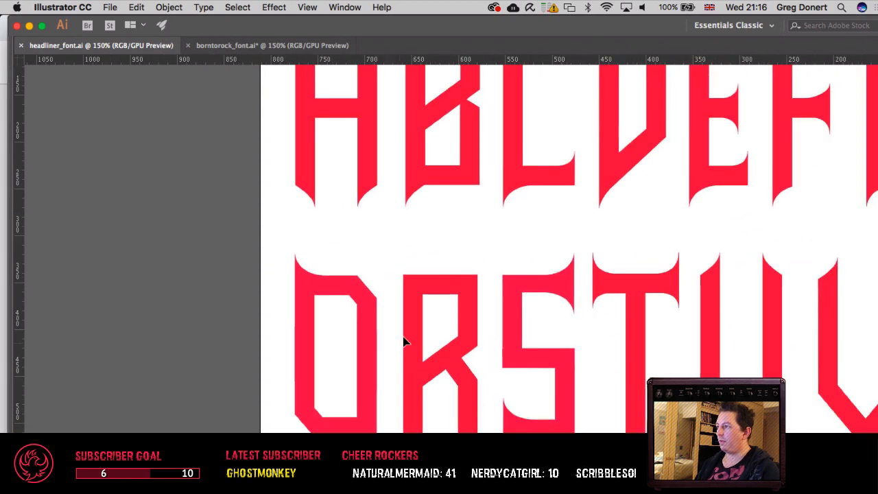
pyautogui.moveTo(400, 196); pyautogui.dragTo(291, 217)
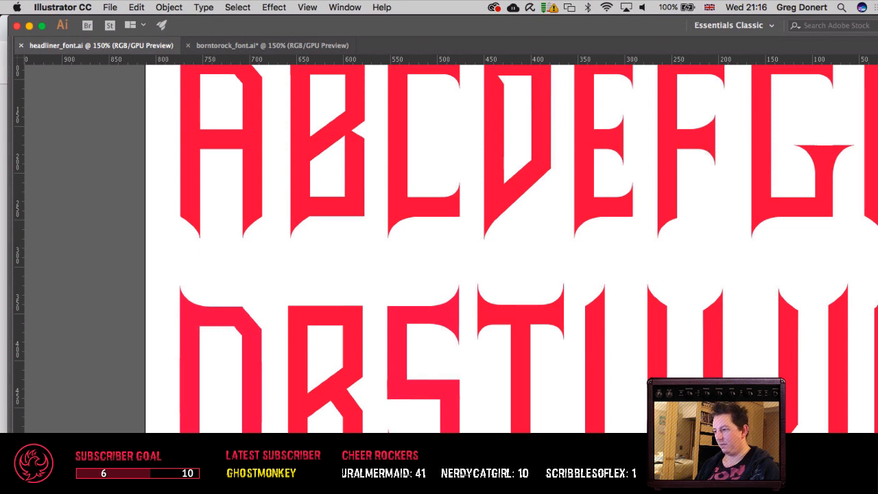
pyautogui.click(252, 405)
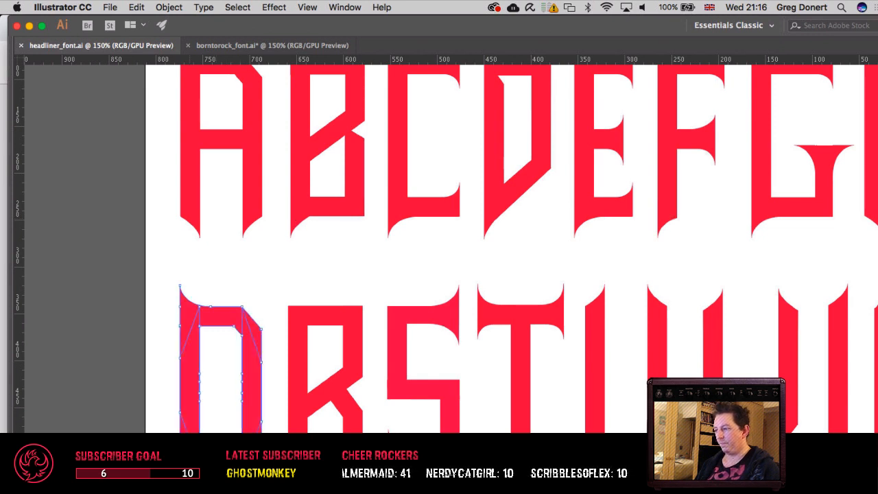
pyautogui.press('Tab')
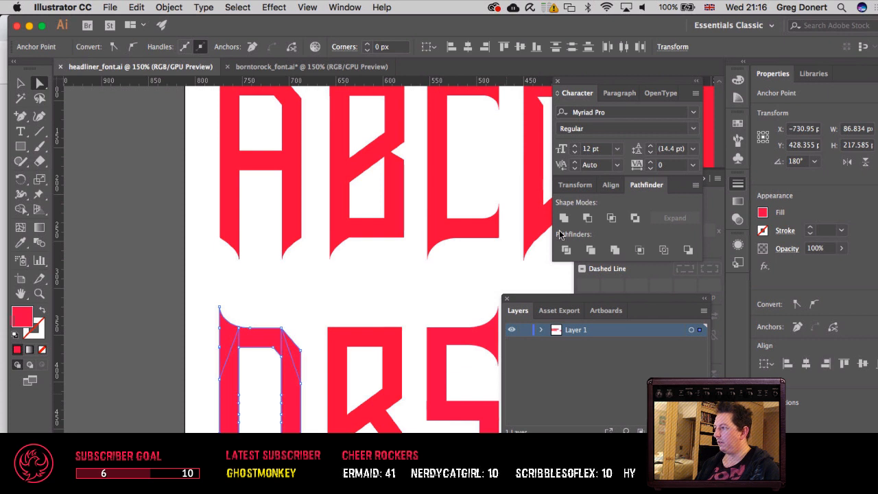
pyautogui.press('Tab')
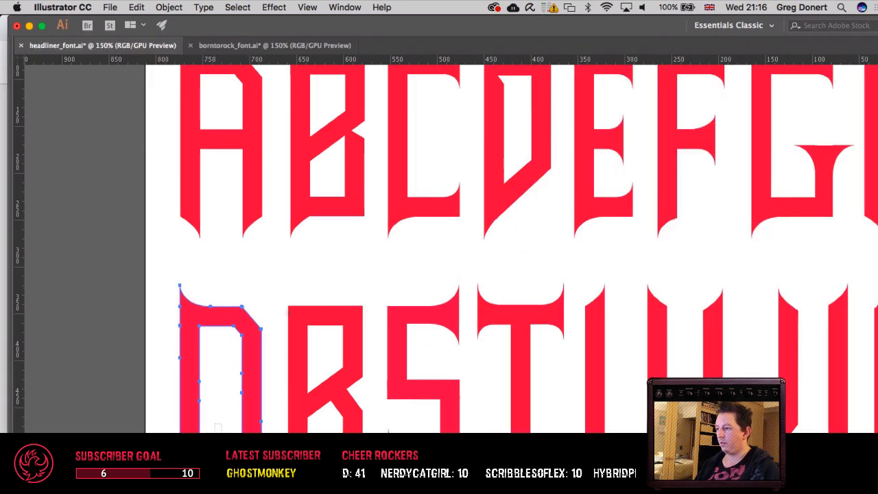
# Step: Undo the last few changes made to the Q in the second row and leave the letter deselected
pyautogui.click(221, 423)
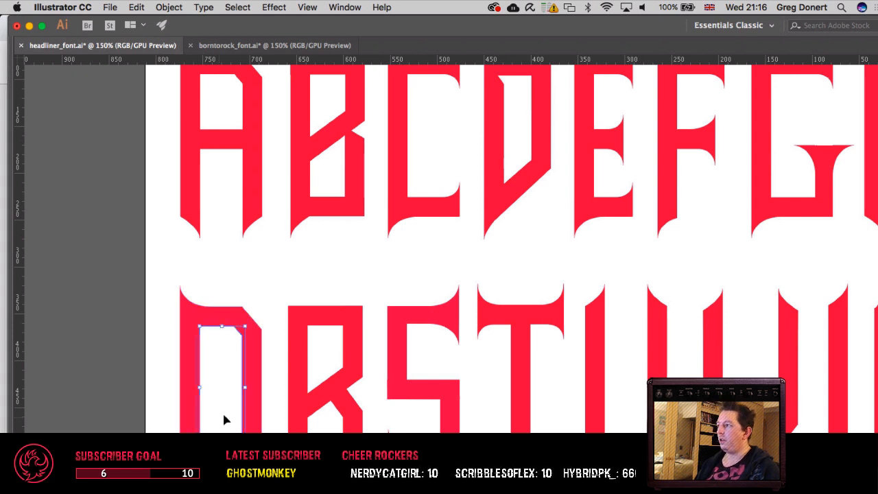
pyautogui.hscroll(3, 311, 364)
pyautogui.scroll(1, 310, 364)
pyautogui.press('v')
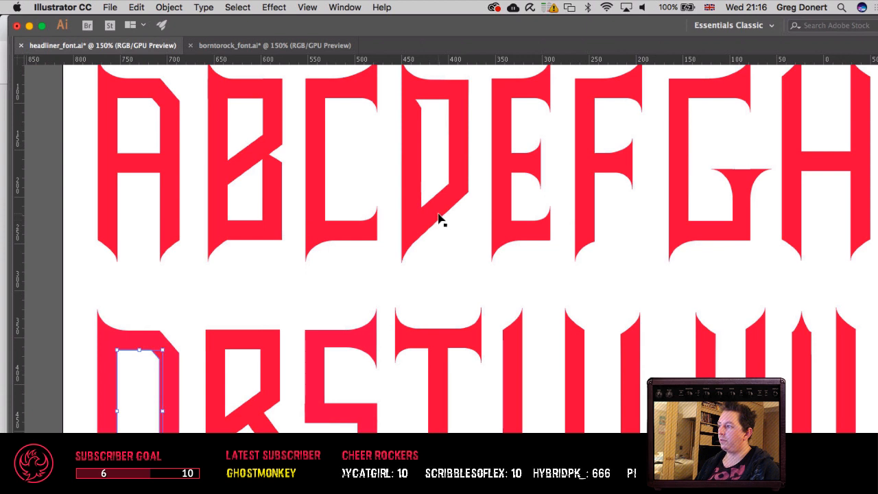
pyautogui.press('a')
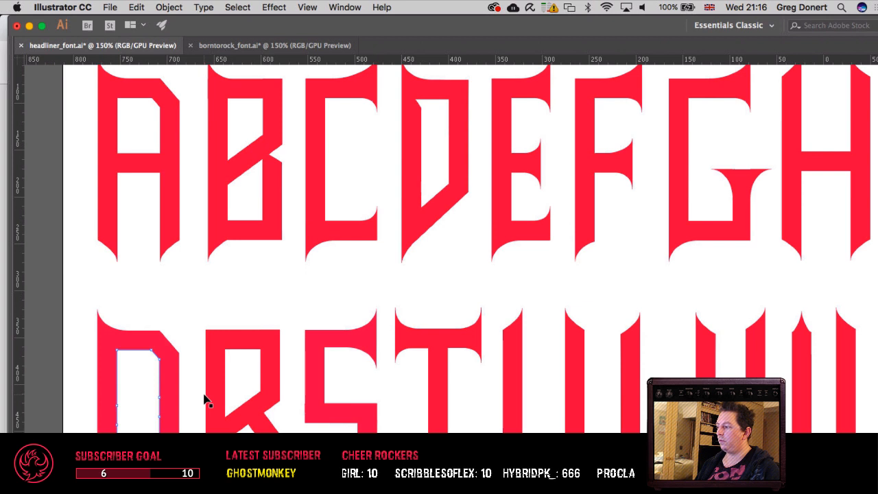
pyautogui.press('super+z')
pyautogui.press('super+z')
pyautogui.press('super+z')
pyautogui.press('super+z')
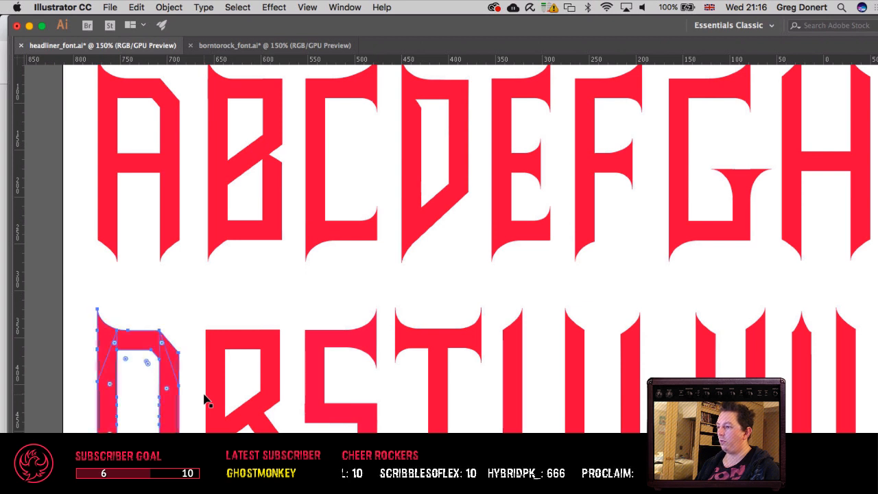
pyautogui.moveTo(198, 408); pyautogui.dragTo(210, 364)
pyautogui.press('v')
pyautogui.click(227, 356)
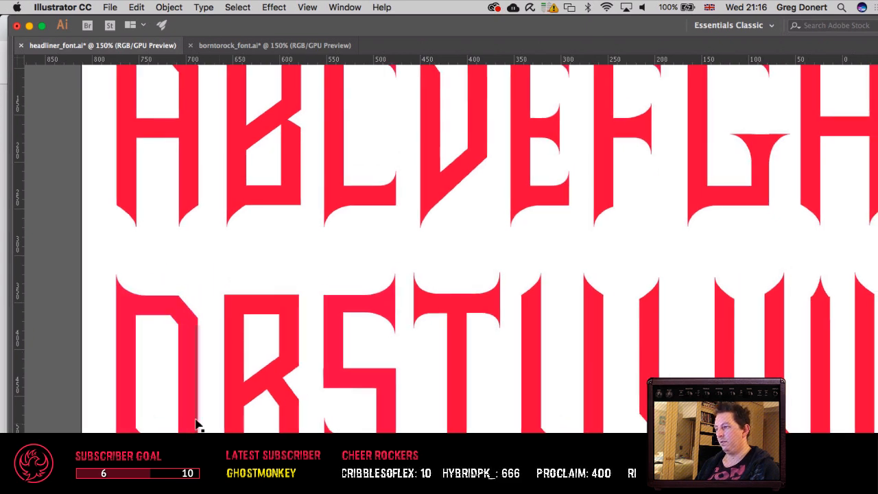
# Step: Copy the curved spike from the Z's upper-left corner, paste it near the Q and move it over the lower part of the Q's counter
pyautogui.moveTo(720, 347); pyautogui.dragTo(260, 354)
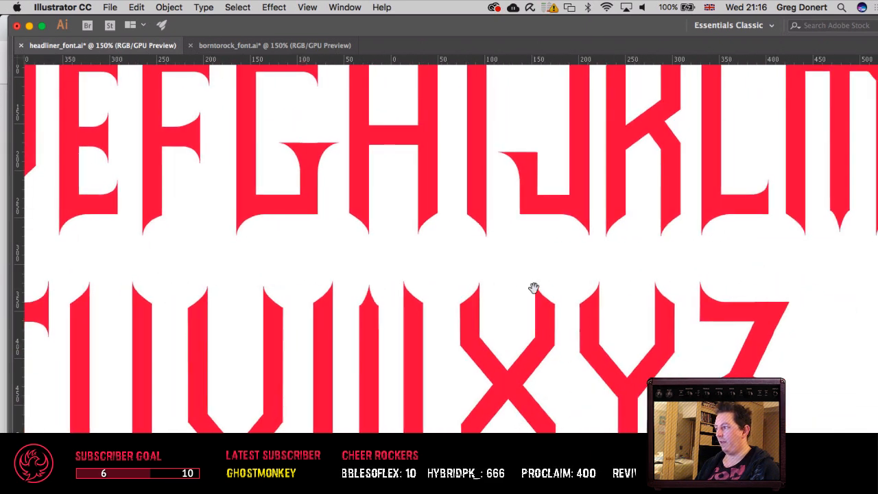
pyautogui.click(701, 300)
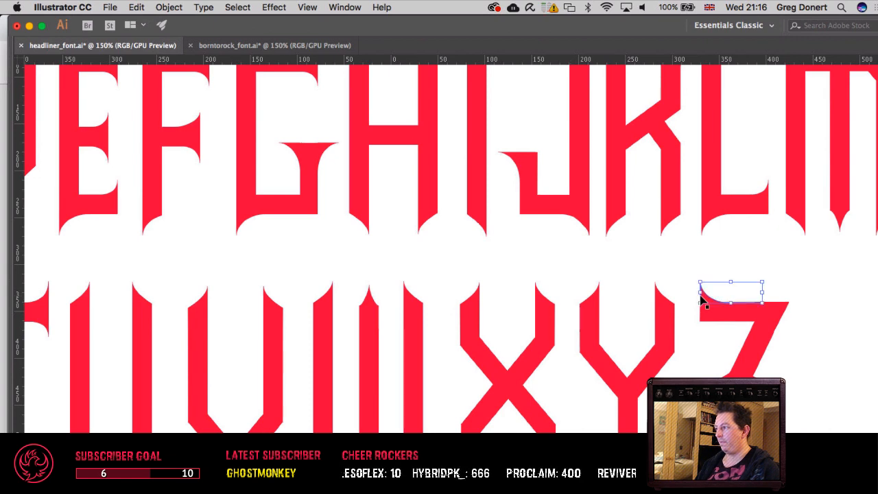
pyautogui.press('super+c')
pyautogui.moveTo(199, 293); pyautogui.dragTo(774, 286)
pyautogui.press('super+v')
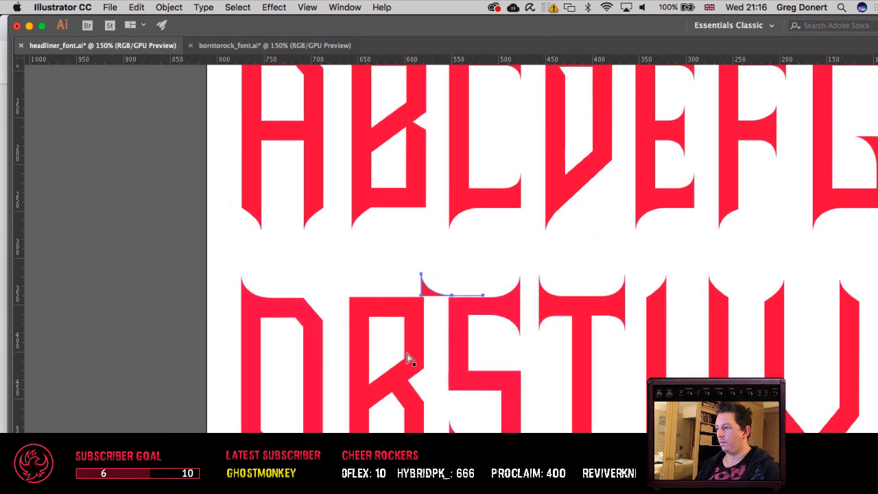
pyautogui.press('v')
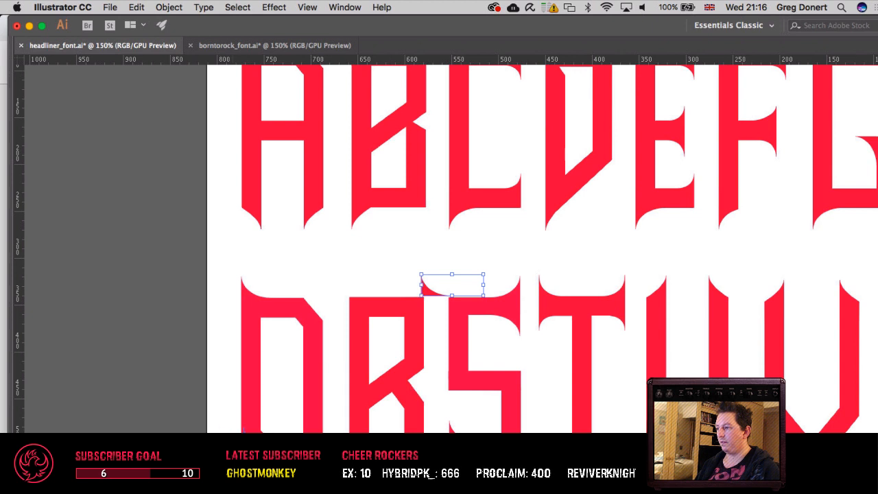
pyautogui.moveTo(425, 280); pyautogui.dragTo(280, 416)
# Step: Reflect the copied spike across the vertical axis and nudge it into the lower-right inner corner of the Q's counter
pyautogui.click(172, 8)
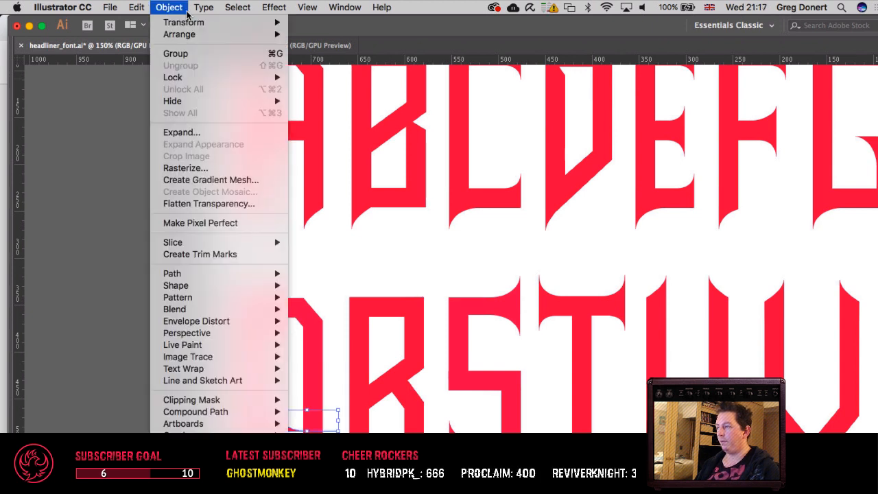
pyautogui.moveTo(187, 22)
pyautogui.click(340, 69)
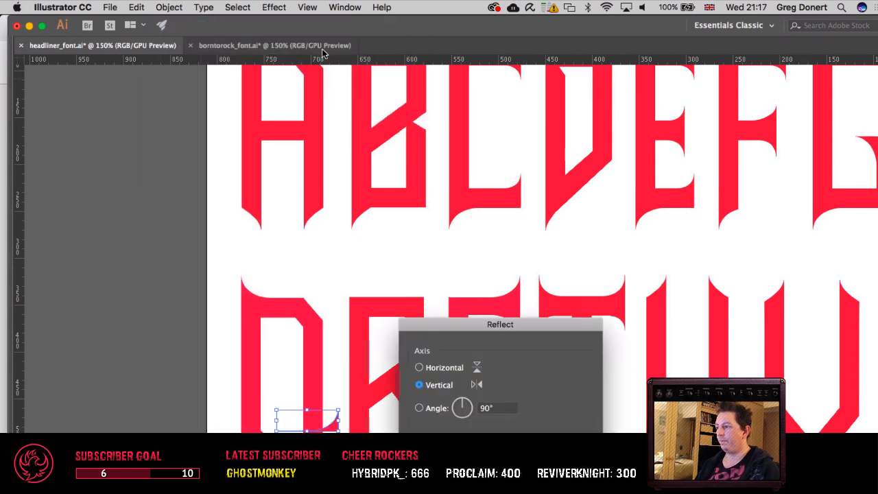
pyautogui.press('Return')
pyautogui.hotkey('shift', 'Left')
pyautogui.hotkey('shift', 'Left')
pyautogui.hotkey('shift', 'Left')
pyautogui.hotkey('shift', 'Left')
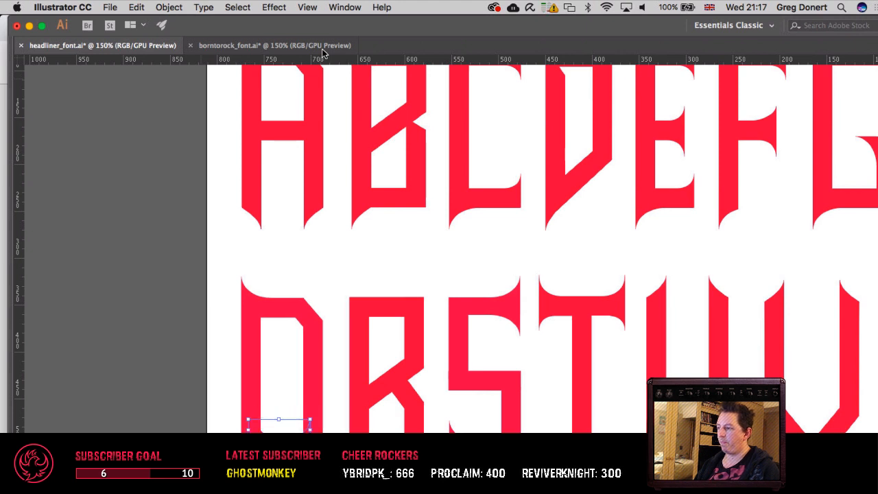
pyautogui.press('Right')
pyautogui.press('Right')
pyautogui.press('Right')
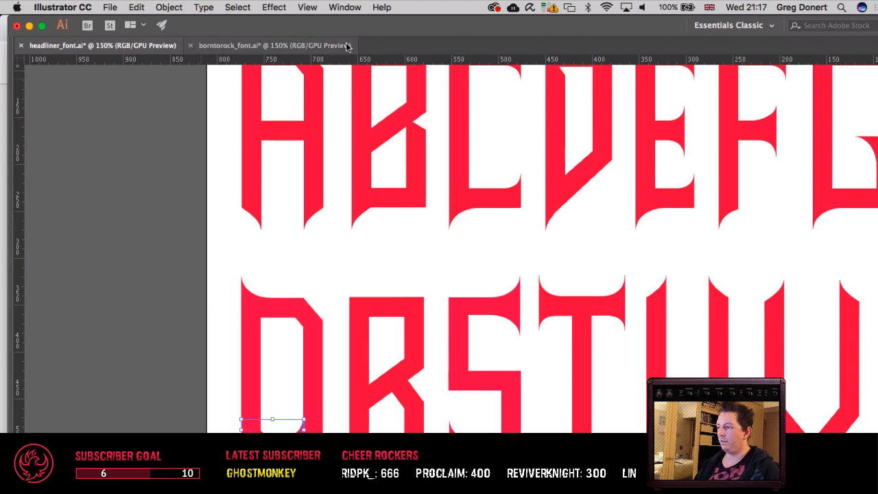
pyautogui.scroll(-1, 343, 261)
pyautogui.click(340, 262)
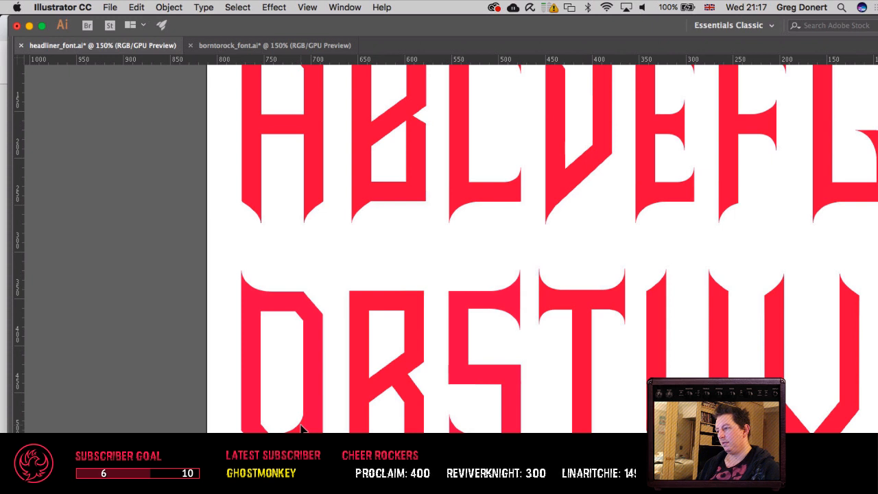
# Step: Try to reshape the copied spike's curve into a straight diagonal by removing and shifting its anchors
pyautogui.moveTo(298, 425); pyautogui.dragTo(294, 425)
pyautogui.press('Delete')
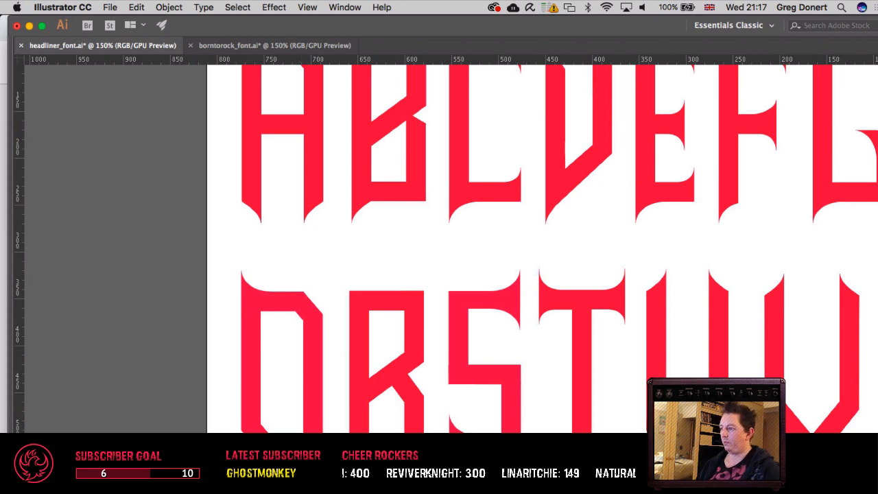
pyautogui.click(312, 404)
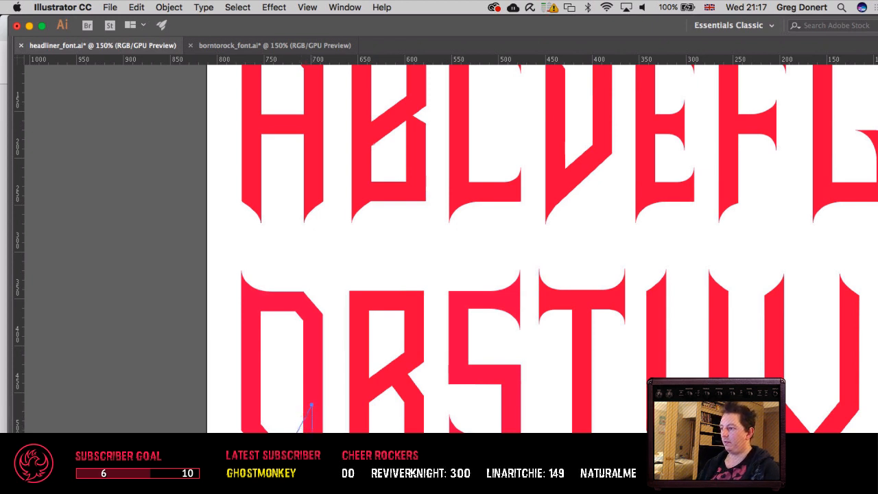
pyautogui.press('super+z')
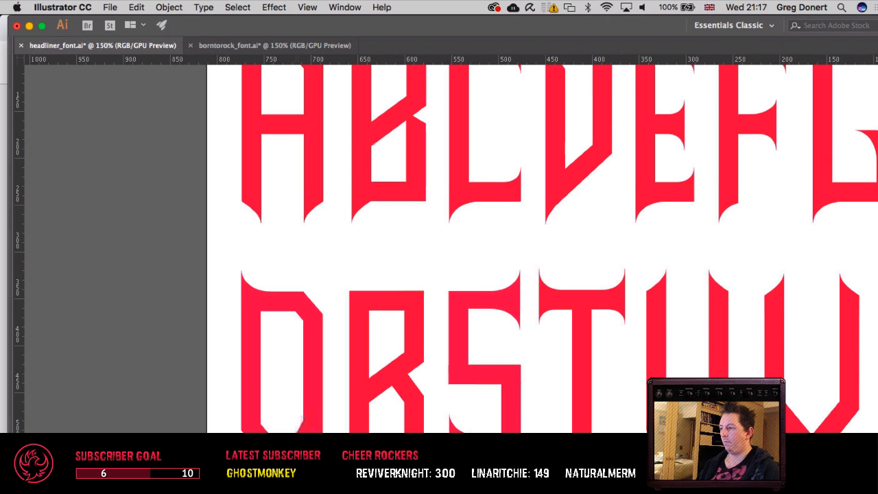
pyautogui.click(309, 415)
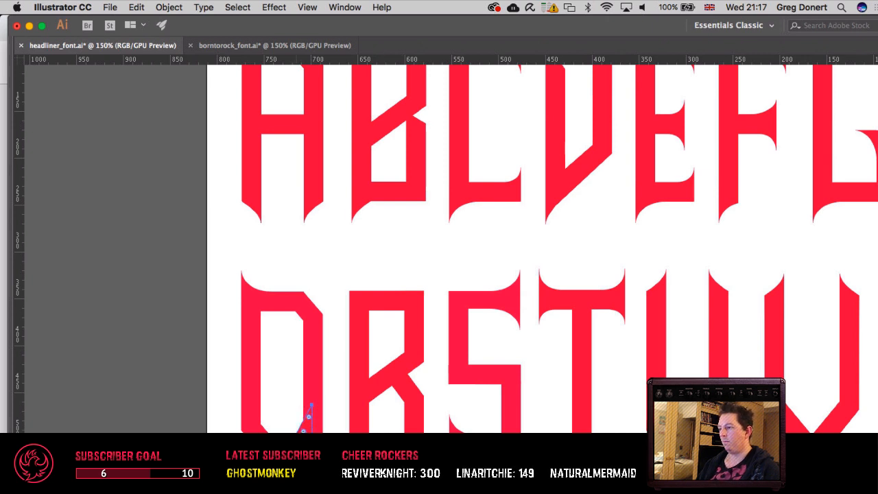
pyautogui.hotkey('shift', 'Left')
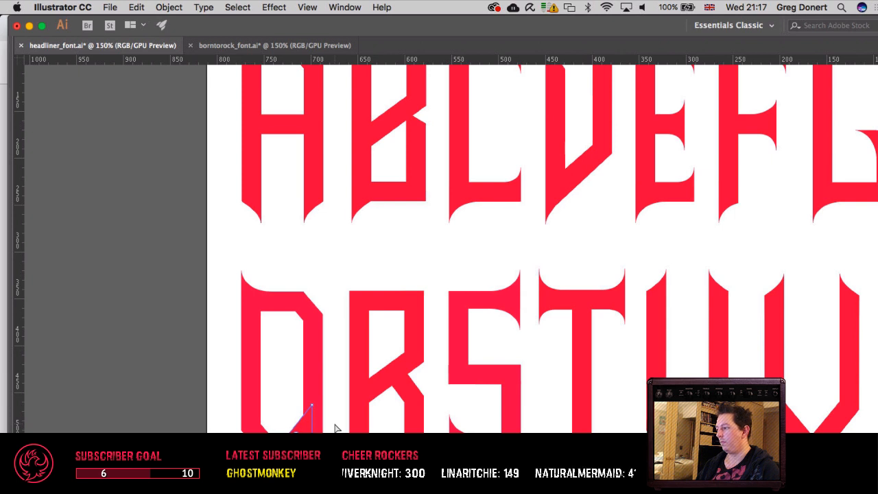
pyautogui.press('Right')
pyautogui.press('v')
pyautogui.click(336, 428)
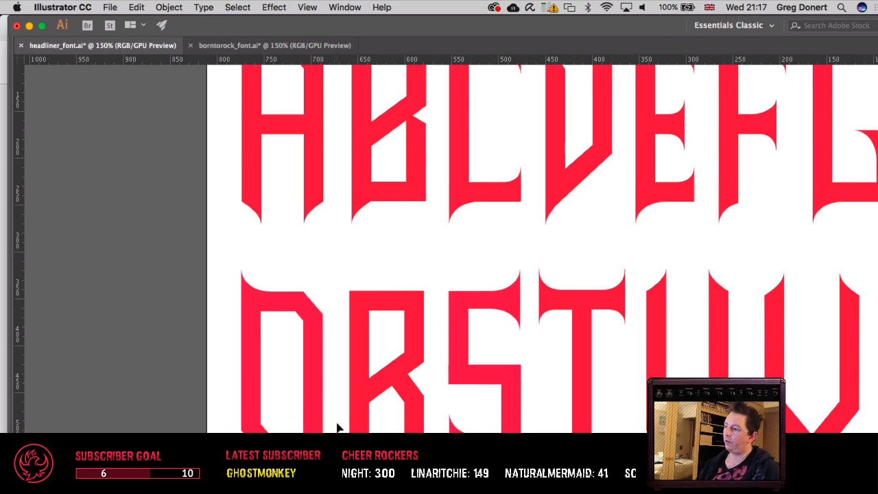
# Step: Undo the reshaping of the copied spike and its nudge into the Q's lower-right inner corner
pyautogui.press('super+z')
pyautogui.press('super+z')
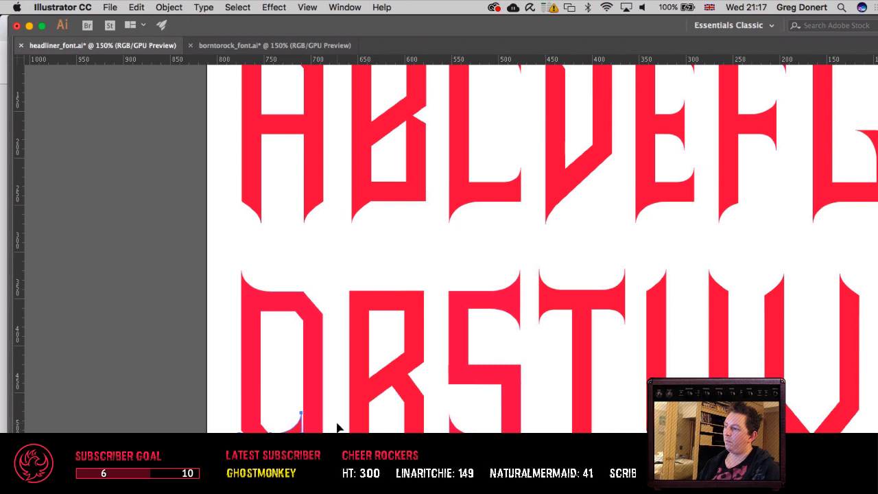
pyautogui.press('super+z')
pyautogui.press('super+z')
pyautogui.press('super+z')
pyautogui.press('super+z')
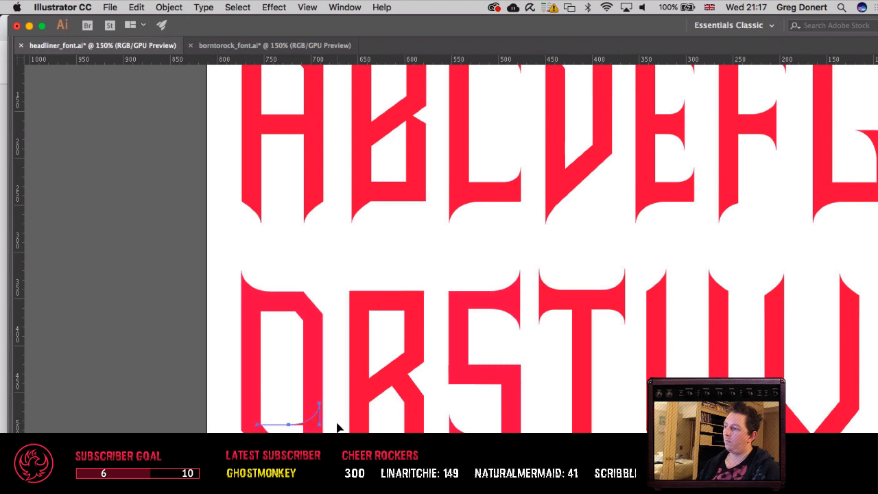
# Step: Reflect the copied spike across the vertical axis again and nudge it into the lower-left inner corner of the Q's counter
pyautogui.press('v')
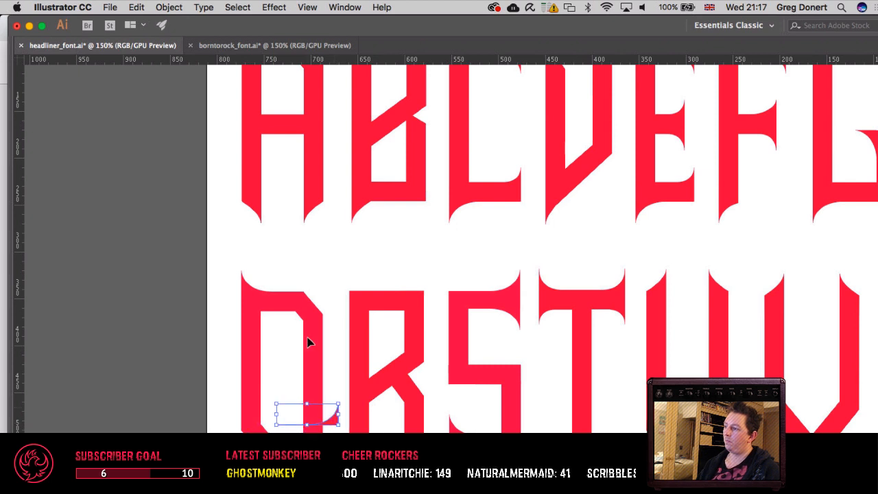
pyautogui.click(169, 7)
pyautogui.moveTo(199, 23)
pyautogui.click(339, 66)
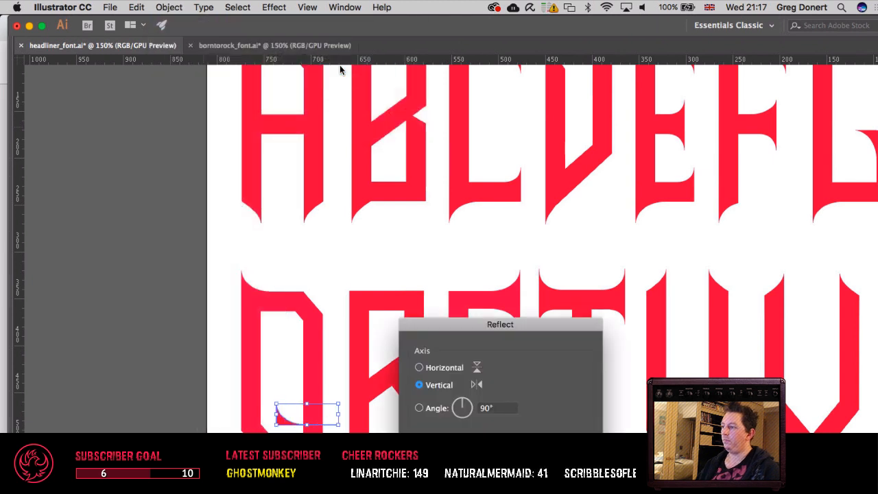
pyautogui.press('Return')
pyautogui.hotkey('shift', 'Left')
pyautogui.hotkey('shift', 'Left')
pyautogui.hotkey('shift', 'Down')
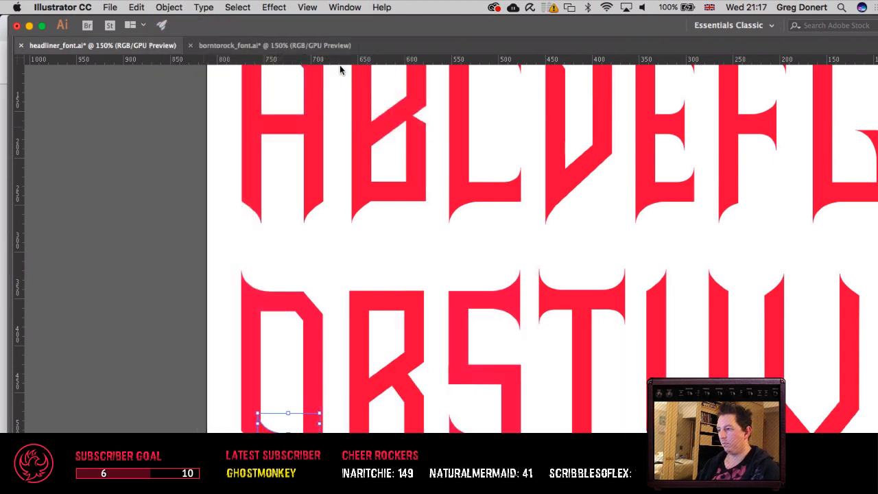
pyautogui.press('Right')
pyautogui.press('Right')
pyautogui.press('Right')
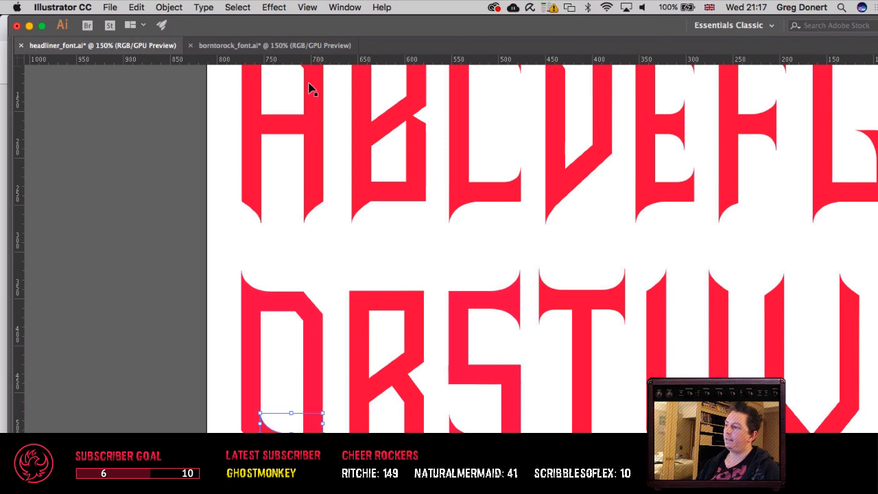
pyautogui.click(321, 288)
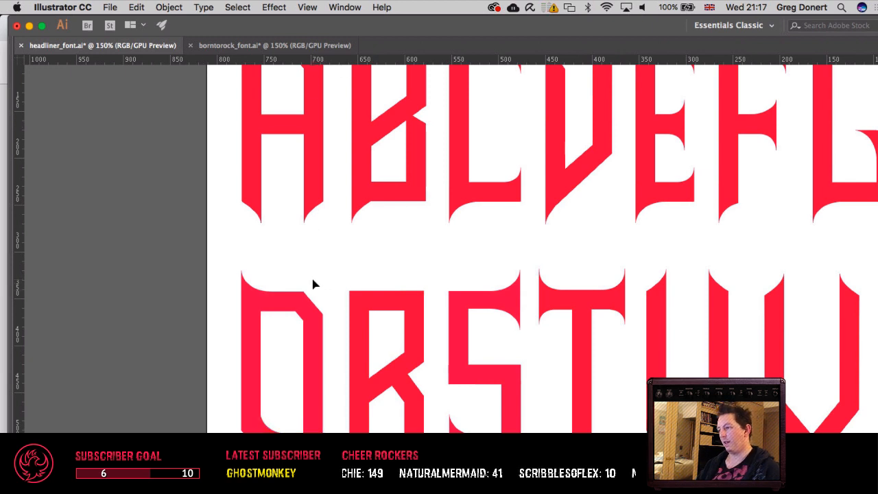
# Step: Examine the curved inner corner of the Q at 200% zoom and compare it with the corners of the top-row letters
pyautogui.moveTo(353, 265); pyautogui.dragTo(268, 293)
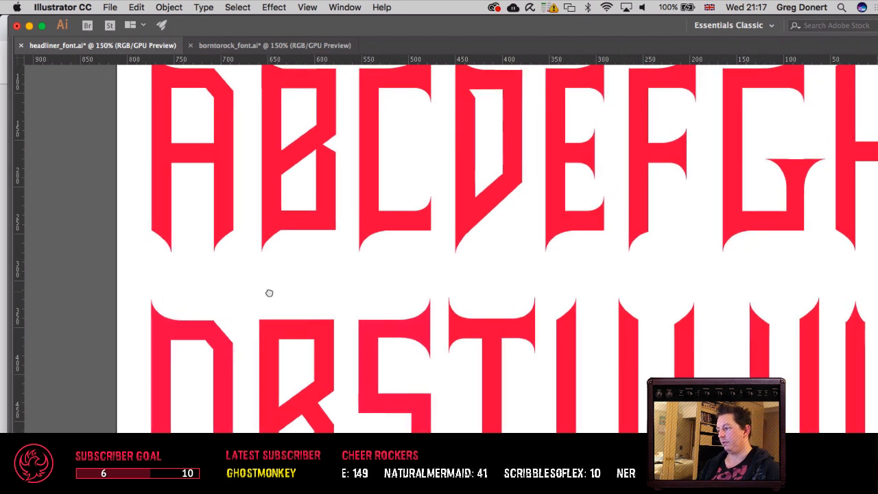
pyautogui.moveTo(269, 292); pyautogui.dragTo(294, 166)
pyautogui.moveTo(307, 283); pyautogui.dragTo(330, 296)
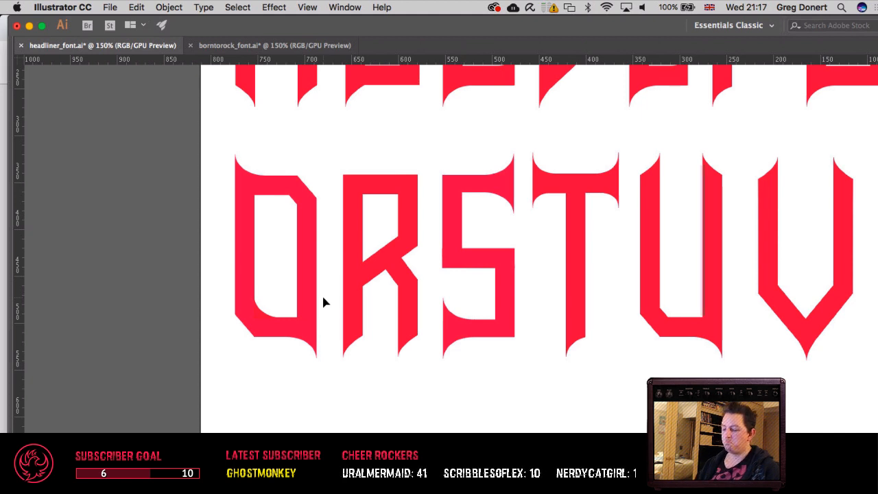
pyautogui.press('super+equal')
pyautogui.moveTo(322, 297); pyautogui.dragTo(387, 299)
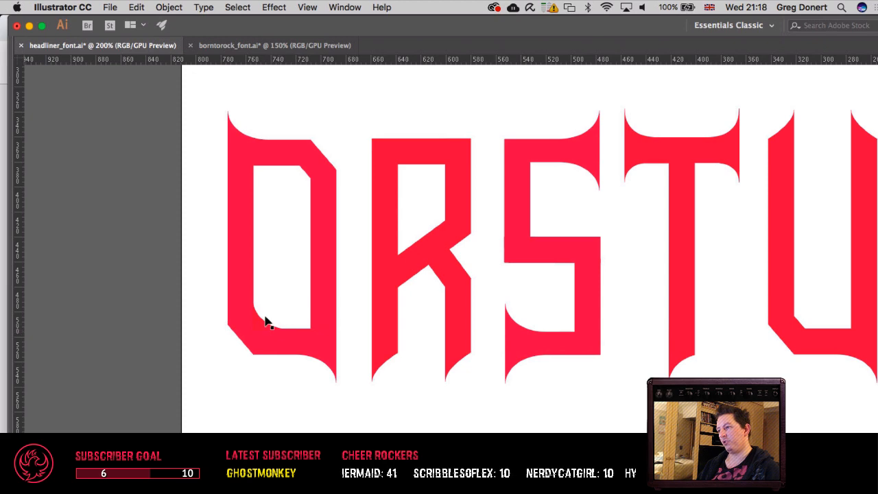
pyautogui.moveTo(384, 162); pyautogui.dragTo(211, 374)
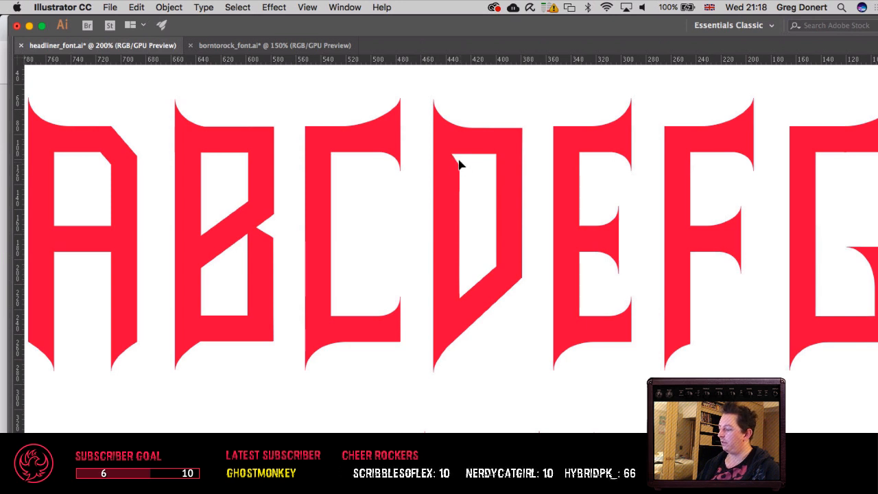
pyautogui.moveTo(343, 200); pyautogui.dragTo(660, 53)
pyautogui.moveTo(433, 418); pyautogui.dragTo(373, 294)
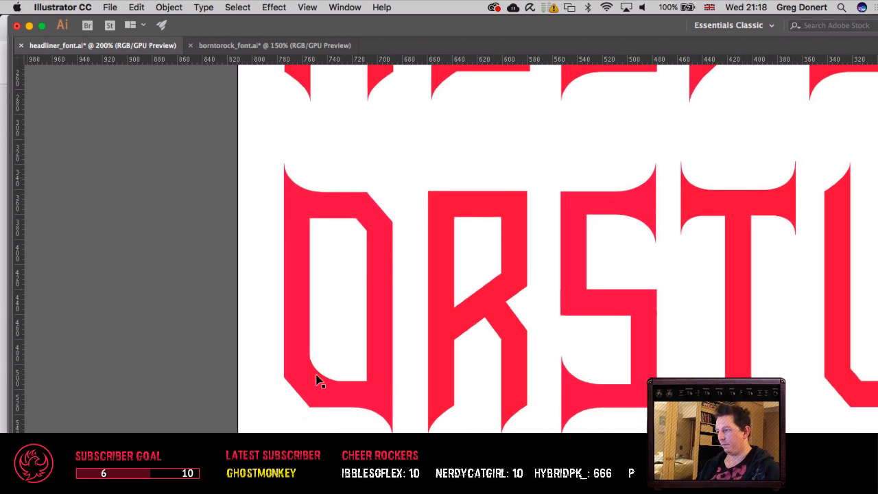
# Step: Add an anchor above the lower-right corner of the Q's counter and pull that corner outward into a slanted notch
pyautogui.moveTo(456, 282); pyautogui.dragTo(408, 320)
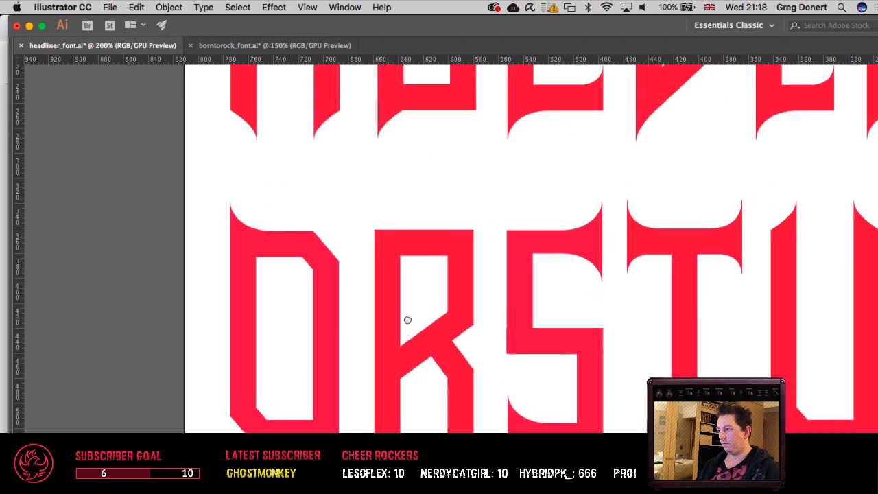
pyautogui.click(314, 411)
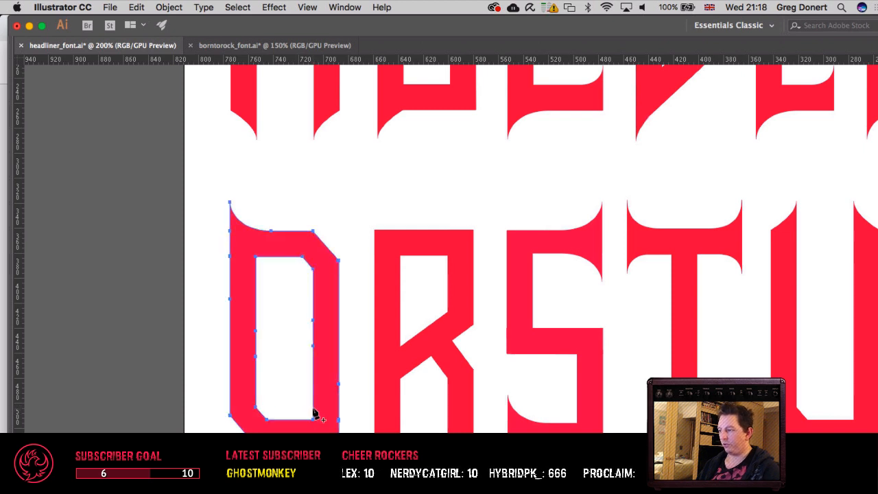
pyautogui.click(314, 407)
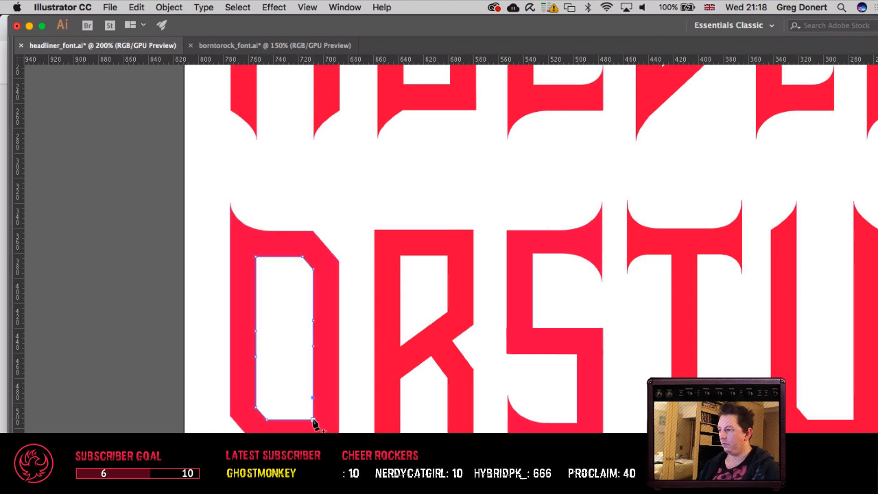
pyautogui.moveTo(312, 421); pyautogui.dragTo(323, 419)
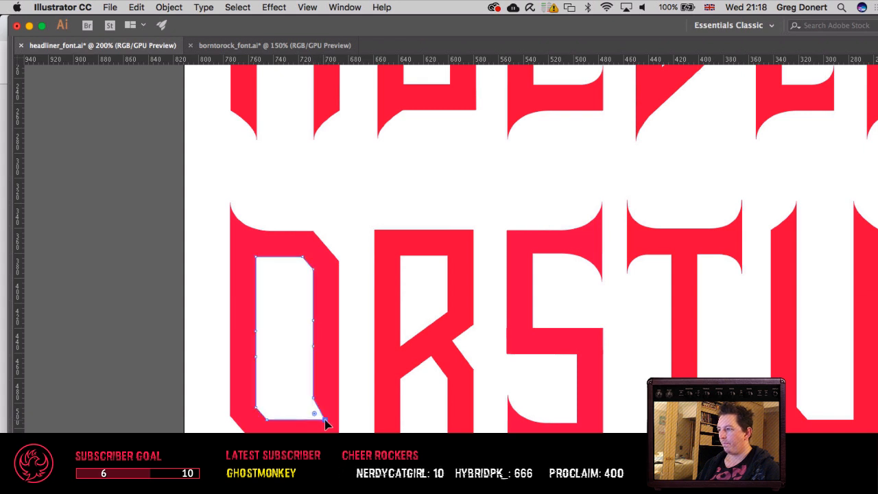
pyautogui.click(365, 398)
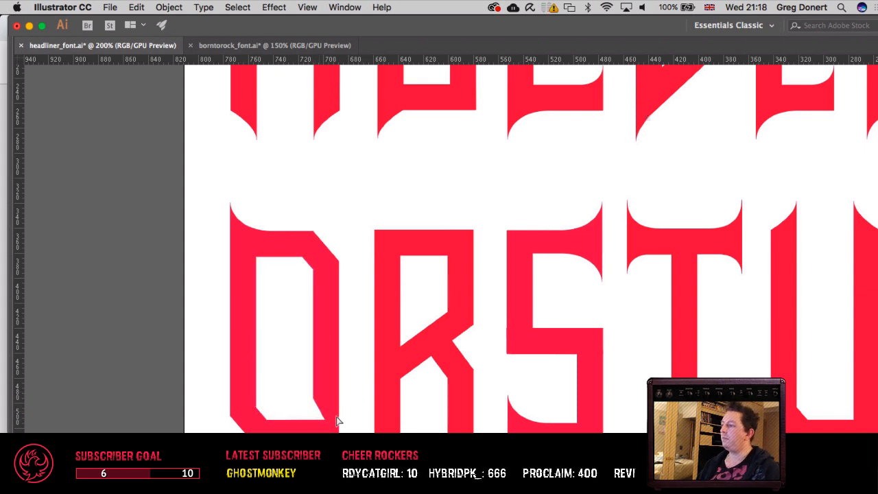
# Step: Try pulling the notch's corner point further into the Q's lower-right stroke, and undo that extra shift
pyautogui.moveTo(324, 420); pyautogui.dragTo(333, 423)
pyautogui.moveTo(382, 359); pyautogui.dragTo(347, 354)
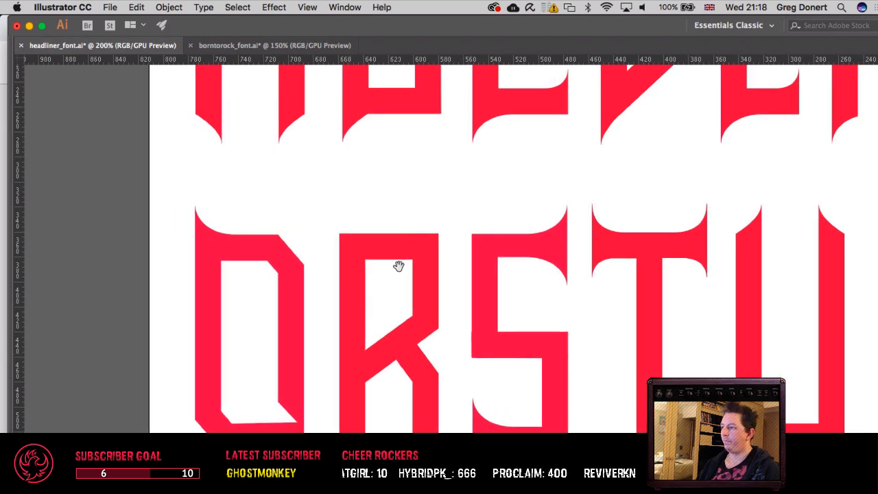
pyautogui.moveTo(398, 266); pyautogui.dragTo(386, 240)
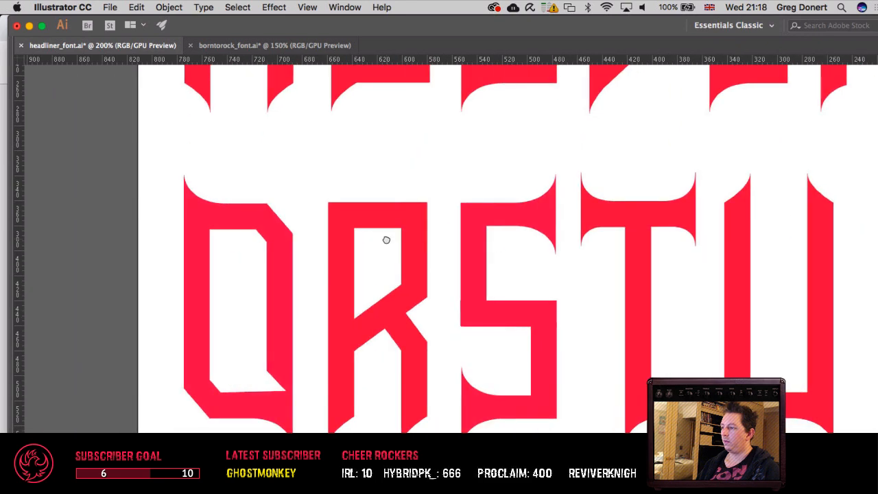
pyautogui.press('super+z')
pyautogui.click(322, 327)
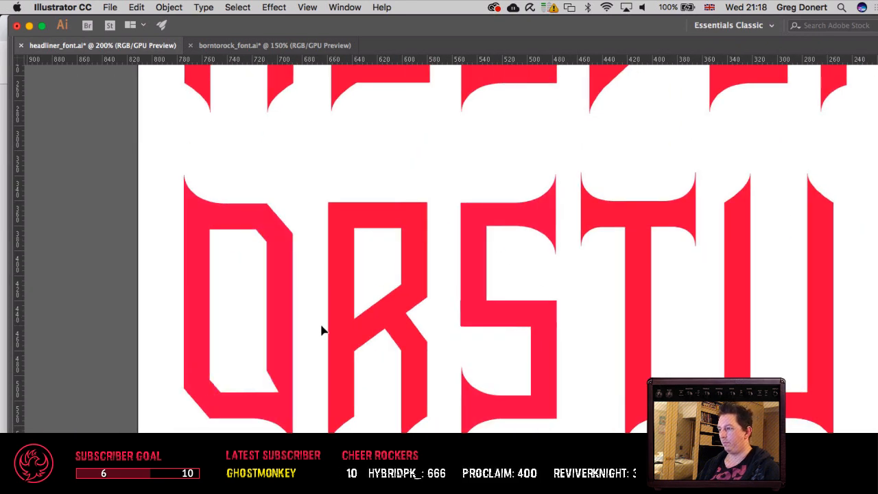
# Step: Compare the notched Q with the other letters of the alphabet at several zoom levels
pyautogui.scroll(-3, 322, 331)
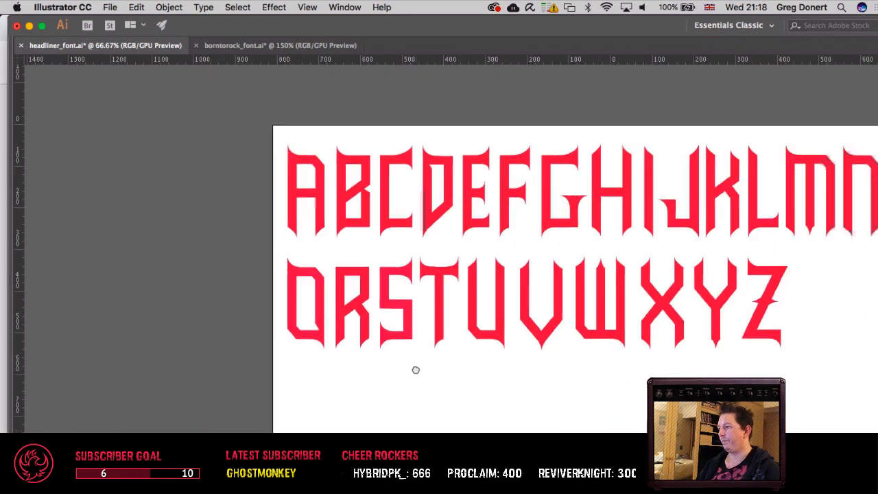
pyautogui.moveTo(415, 370); pyautogui.dragTo(273, 377)
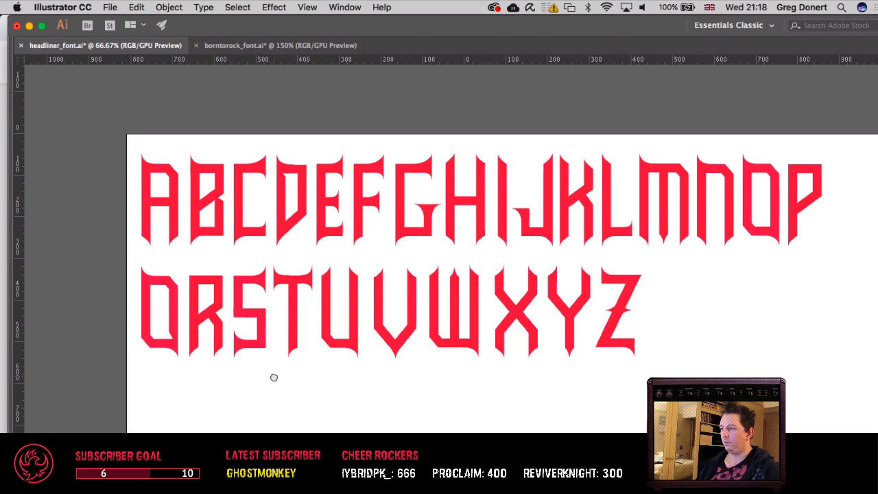
pyautogui.keyDown('super'); pyautogui.click(166, 317); pyautogui.keyUp('super')
pyautogui.keyDown('super'); pyautogui.click(166, 317); pyautogui.keyUp('super')
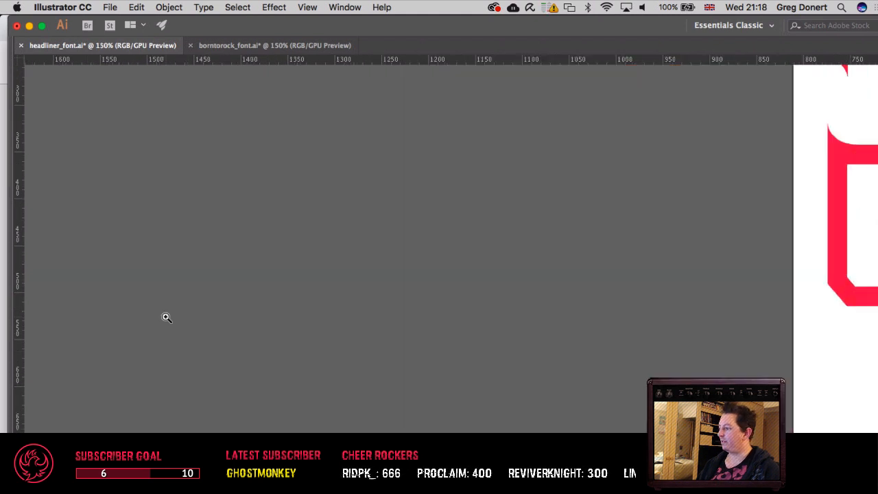
pyautogui.moveTo(496, 320); pyautogui.dragTo(67, 243)
pyautogui.moveTo(358, 293); pyautogui.dragTo(90, 311)
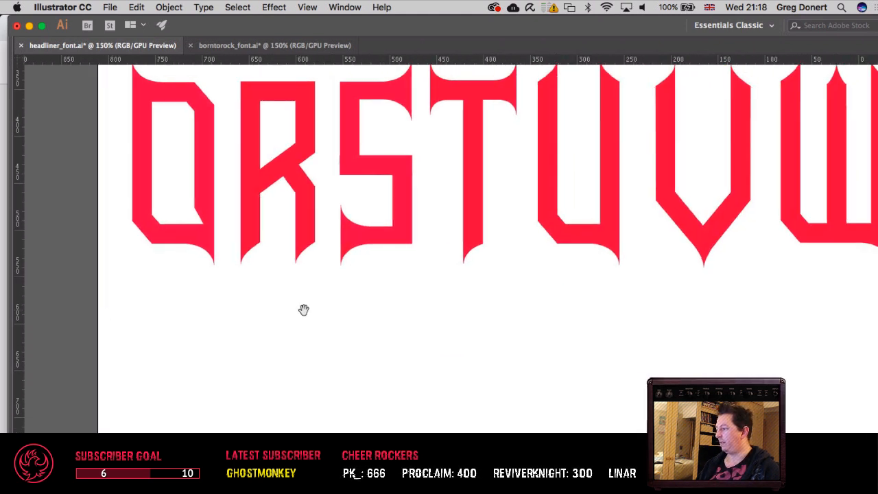
pyautogui.scroll(5, 304, 310)
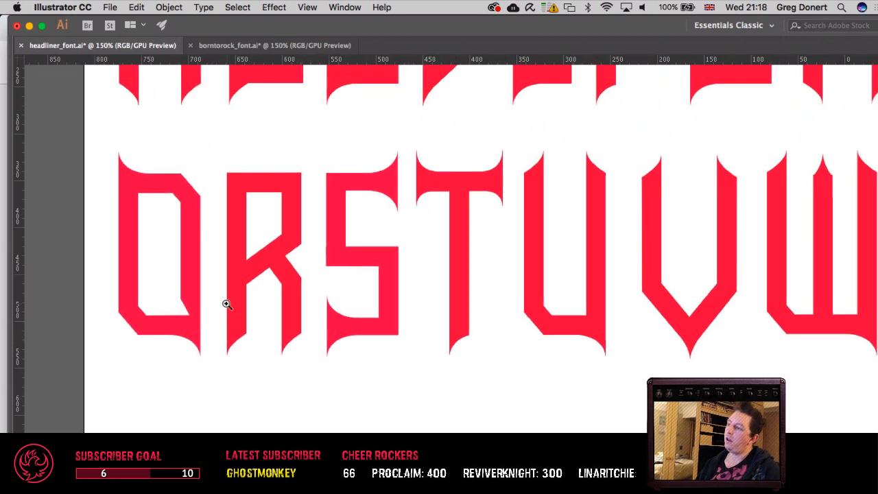
pyautogui.moveTo(277, 366); pyautogui.dragTo(224, 372)
pyautogui.press('super+minus')
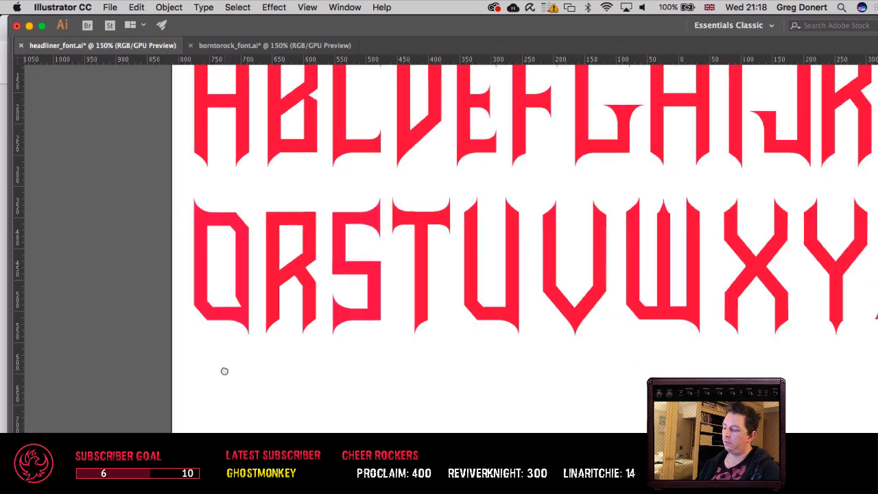
pyautogui.click(240, 320)
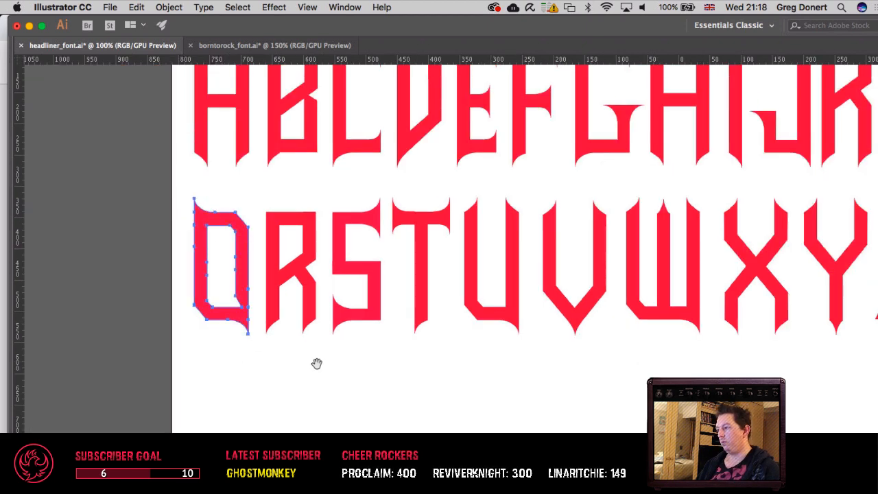
pyautogui.moveTo(316, 362); pyautogui.dragTo(224, 406)
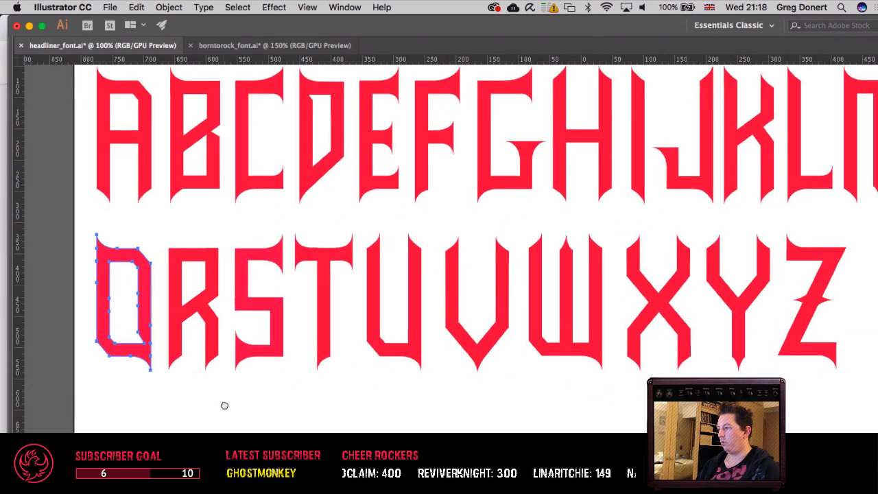
pyautogui.press('v')
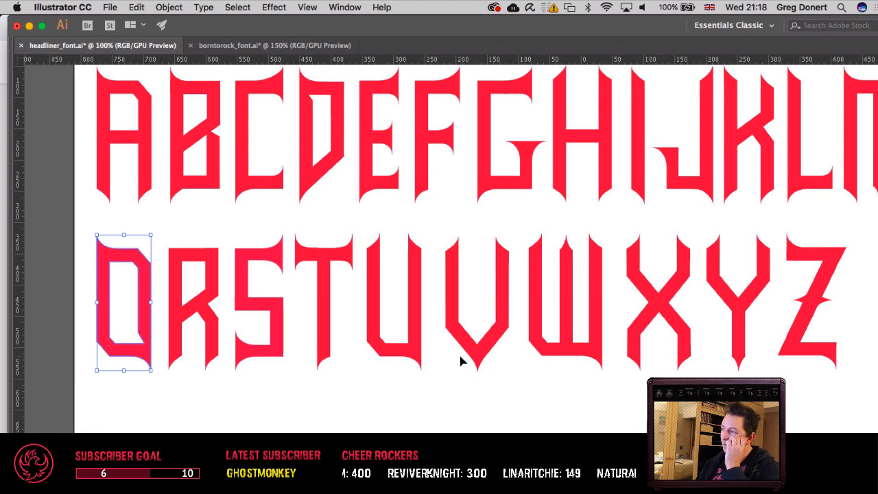
# Step: Restore the square lower-right corner of the Q's counter and remove the curved spike beneath the Q's lower-right corner
pyautogui.press('space')
pyautogui.moveTo(505, 354); pyautogui.dragTo(545, 380)
pyautogui.click(203, 412)
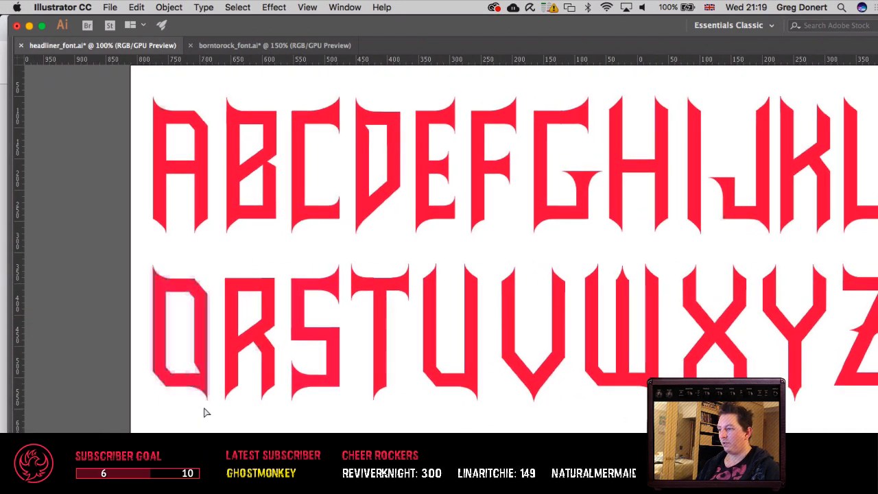
pyautogui.click(215, 388)
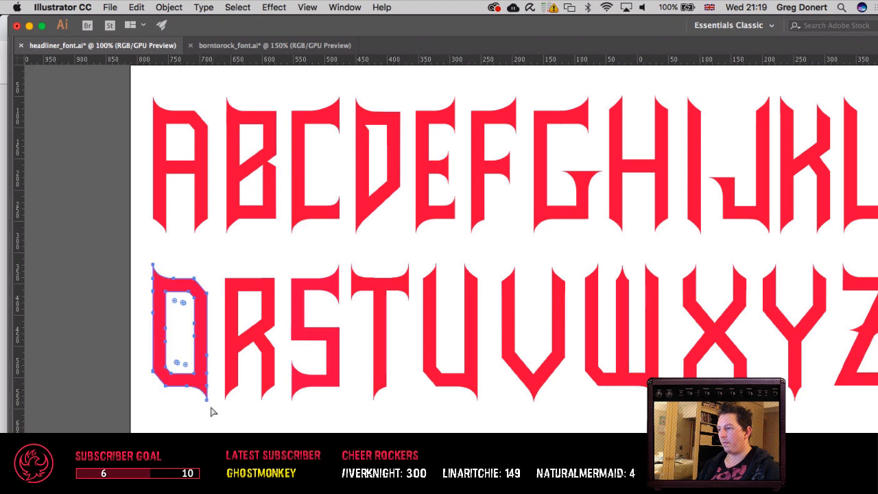
pyautogui.click(208, 406)
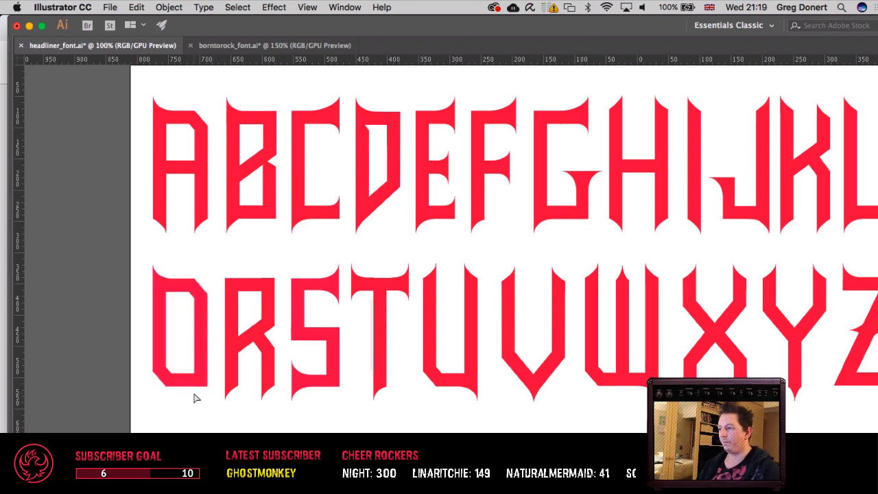
# Step: Copy the Y's pointed vertical stem and paste the duplicate in front, in the same place
pyautogui.hscroll(3, 194, 398)
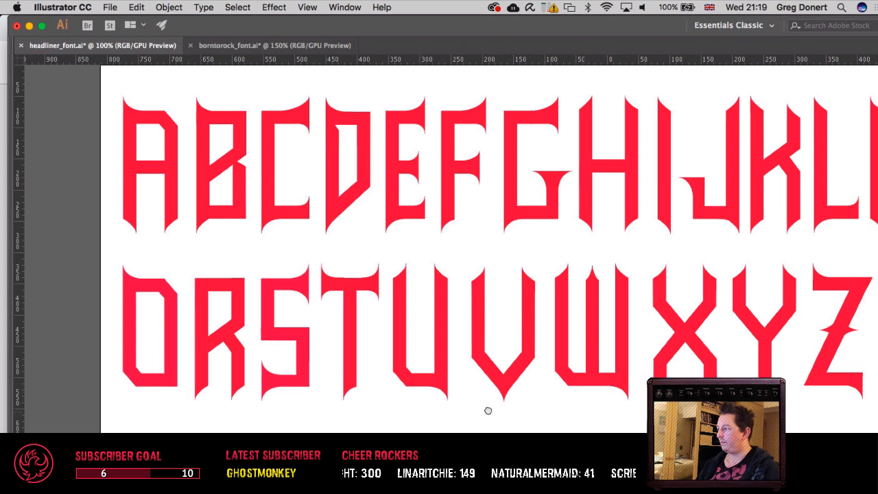
pyautogui.hscroll(10, 488, 410)
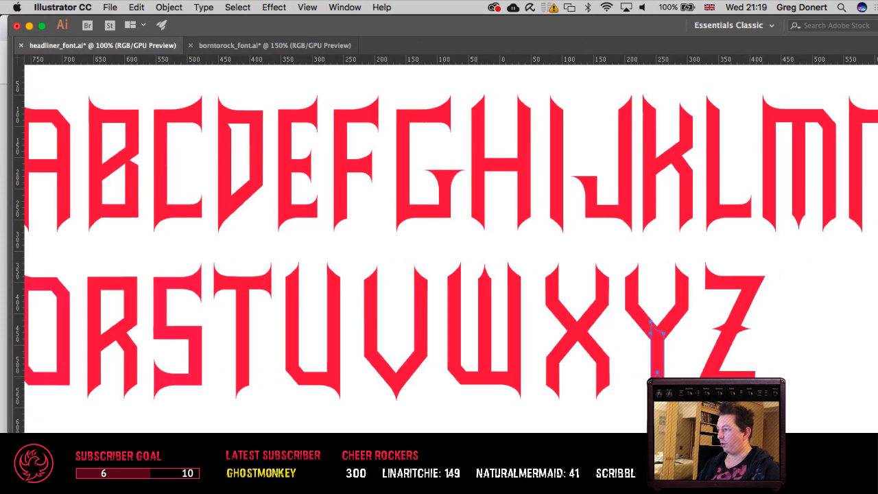
pyautogui.press('super+v')
pyautogui.press('super+z')
pyautogui.press('super+f')
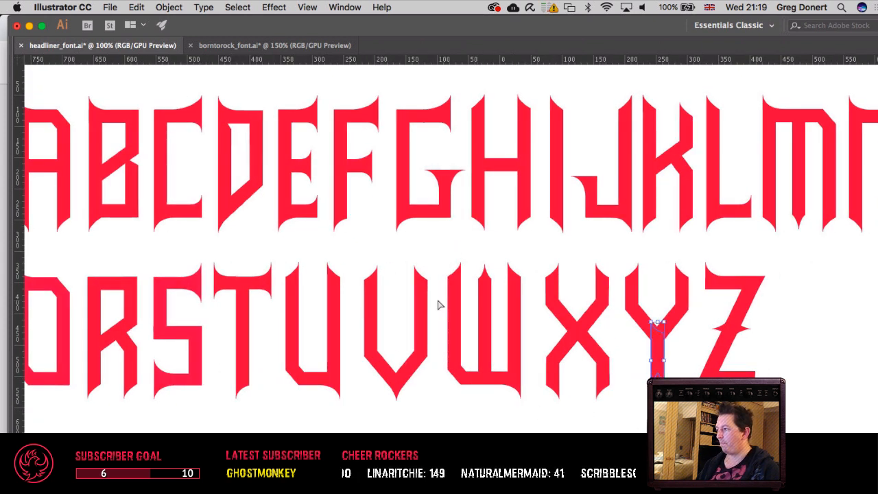
# Step: Nudge the copied Y stem left along the bottom row until it crosses the middle of the Q's base
pyautogui.hotkey('shift', 'Left')
pyautogui.hotkey('shift', 'Left')
pyautogui.hotkey('shift', 'Left')
pyautogui.hotkey('shift', 'Left')
pyautogui.hotkey('shift', 'Left')
pyautogui.hotkey('shift', 'Left')
pyautogui.hotkey('shift', 'Left')
pyautogui.hotkey('shift', 'Left')
pyautogui.hotkey('shift', 'Left')
pyautogui.hotkey('shift', 'Left')
pyautogui.hotkey('shift', 'Left')
pyautogui.hotkey('shift', 'Left')
pyautogui.hotkey('shift', 'Left')
pyautogui.hotkey('shift', 'Left')
pyautogui.hotkey('shift', 'Left')
pyautogui.hotkey('shift', 'Left')
pyautogui.hotkey('shift', 'Left')
pyautogui.hotkey('shift', 'Left')
pyautogui.hotkey('shift', 'Left')
pyautogui.hotkey('shift', 'Left')
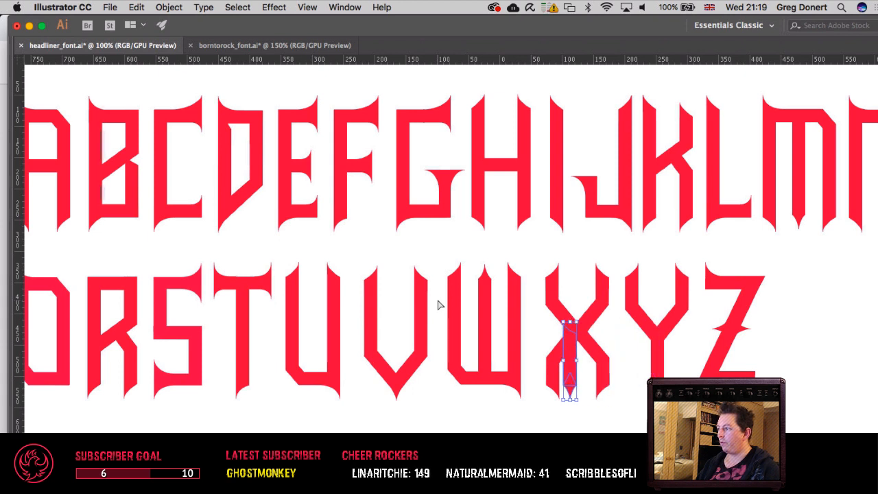
pyautogui.hotkey('shift', 'Left')
pyautogui.hotkey('shift', 'Left')
pyautogui.hotkey('shift', 'Left')
pyautogui.hotkey('shift', 'Left')
pyautogui.hotkey('shift', 'Left')
pyautogui.hotkey('shift', 'Left')
pyautogui.hotkey('shift', 'Left')
pyautogui.hotkey('shift', 'Left')
pyautogui.hotkey('shift', 'Left')
pyautogui.hotkey('shift', 'Left')
pyautogui.hotkey('shift', 'Left')
pyautogui.hotkey('shift', 'Left')
pyautogui.hotkey('shift', 'Left')
pyautogui.hotkey('shift', 'Left')
pyautogui.hotkey('shift', 'Left')
pyautogui.hotkey('shift', 'Left')
pyautogui.hotkey('shift', 'Left')
pyautogui.hotkey('shift', 'Left')
pyautogui.hotkey('shift', 'Left')
pyautogui.hotkey('shift', 'Left')
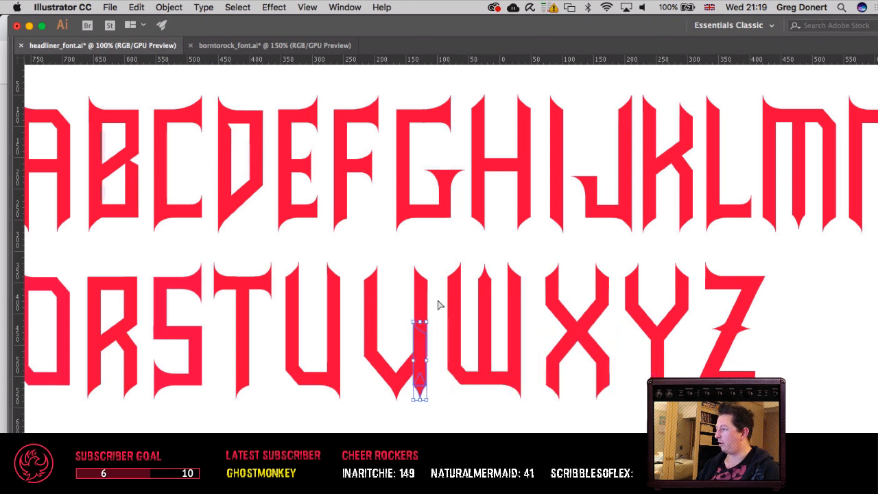
pyautogui.hotkey('shift', 'Left')
pyautogui.hotkey('shift', 'Left')
pyautogui.hotkey('shift', 'Left')
pyautogui.hotkey('shift', 'Left')
pyautogui.hotkey('shift', 'Left')
pyautogui.hotkey('shift', 'Left')
pyautogui.hotkey('shift', 'Left')
pyautogui.hotkey('shift', 'Left')
pyautogui.hotkey('shift', 'Left')
pyautogui.hotkey('shift', 'Left')
pyautogui.hotkey('shift', 'Left')
pyautogui.hotkey('shift', 'Left')
pyautogui.hotkey('shift', 'Left')
pyautogui.hotkey('shift', 'Left')
pyautogui.hotkey('shift', 'Left')
pyautogui.hotkey('shift', 'Left')
pyautogui.hotkey('shift', 'Left')
pyautogui.hotkey('shift', 'Left')
pyautogui.hotkey('shift', 'Left')
pyautogui.hotkey('shift', 'Left')
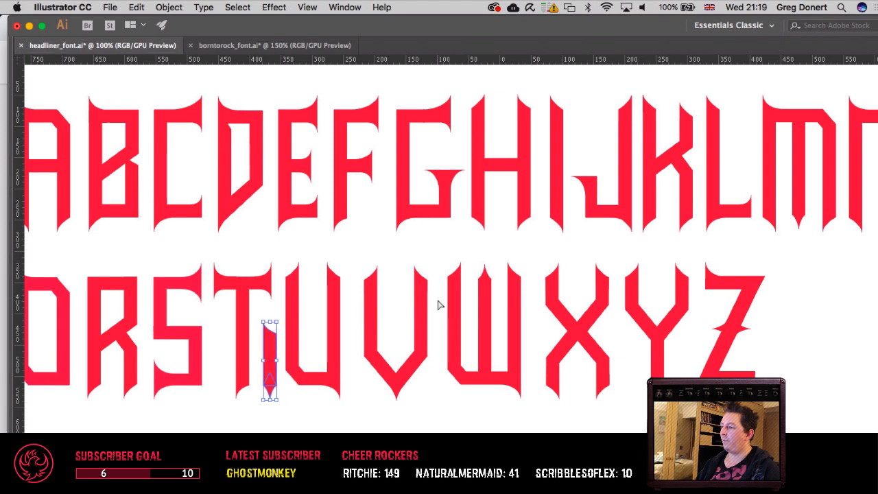
pyautogui.hotkey('shift', 'Left')
pyautogui.hotkey('shift', 'Left')
pyautogui.hotkey('shift', 'Left')
pyautogui.hotkey('shift', 'Left')
pyautogui.hotkey('shift', 'Left')
pyautogui.hotkey('shift', 'Left')
pyautogui.hotkey('shift', 'Left')
pyautogui.hotkey('shift', 'Left')
pyautogui.hotkey('shift', 'Left')
pyautogui.hotkey('shift', 'Left')
pyautogui.hotkey('shift', 'Left')
pyautogui.hotkey('shift', 'Left')
pyautogui.hotkey('shift', 'Left')
pyautogui.hotkey('shift', 'Left')
pyautogui.hotkey('shift', 'Left')
pyautogui.hotkey('shift', 'Left')
pyautogui.hotkey('shift', 'Left')
pyautogui.hotkey('shift', 'Left')
pyautogui.hotkey('shift', 'Left')
pyautogui.hotkey('shift', 'Left')
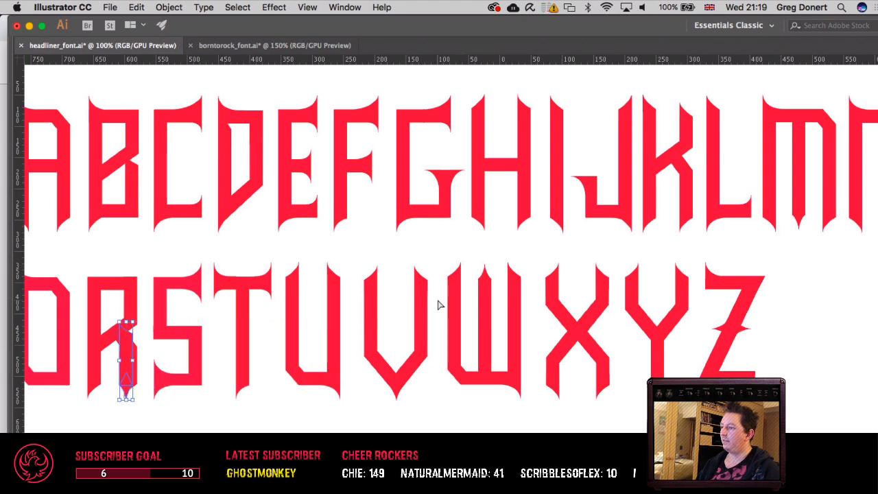
pyautogui.hotkey('shift', 'Left')
pyautogui.hotkey('shift', 'Left')
pyautogui.hotkey('shift', 'Left')
pyautogui.hotkey('shift', 'Left')
pyautogui.hotkey('shift', 'Left')
pyautogui.hotkey('shift', 'Left')
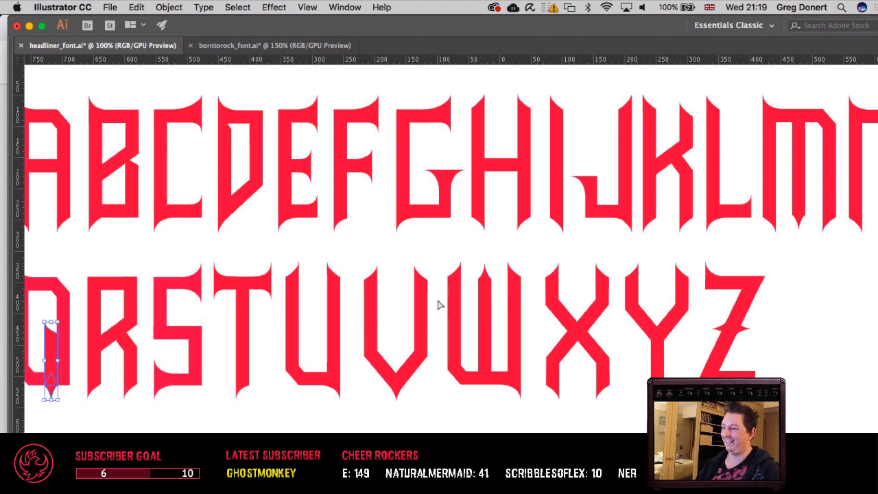
pyautogui.press('Right')
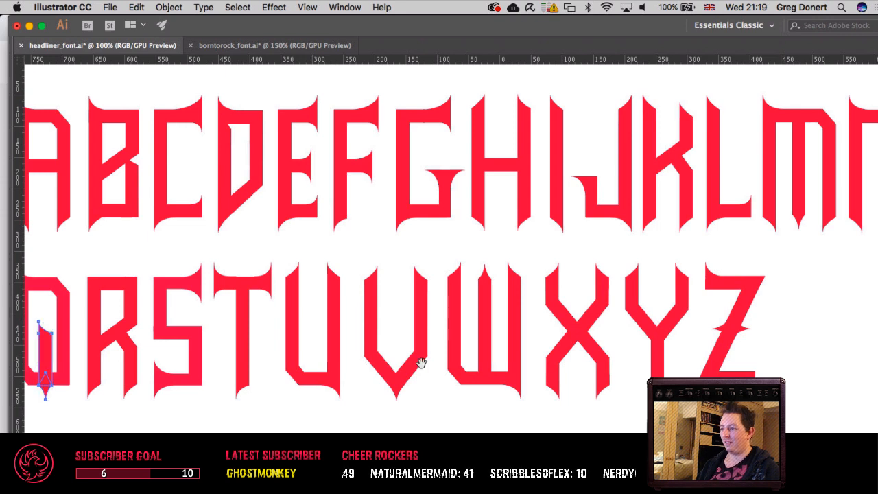
pyautogui.moveTo(376, 400); pyautogui.dragTo(590, 406)
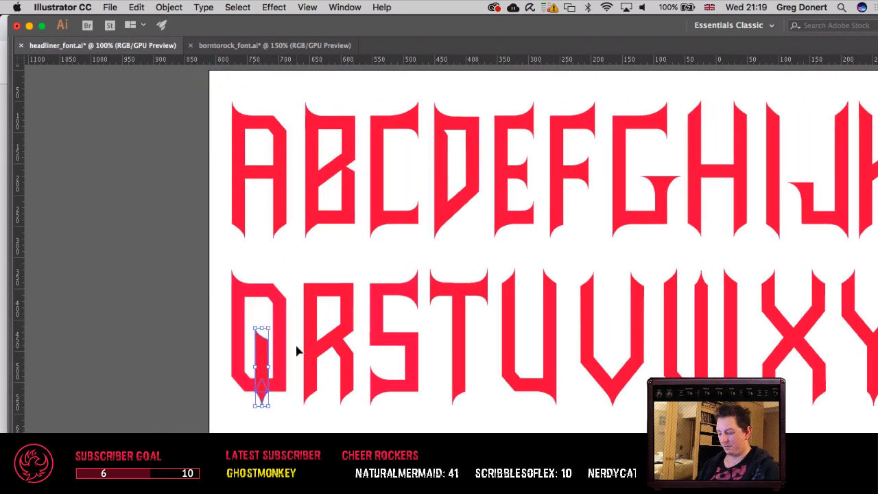
# Step: Delete the copied stem's upper anchor points so only its pointed spike remains beneath the Q's base
pyautogui.press('super+equal')
pyautogui.press('super+equal')
pyautogui.moveTo(373, 369); pyautogui.dragTo(332, 397)
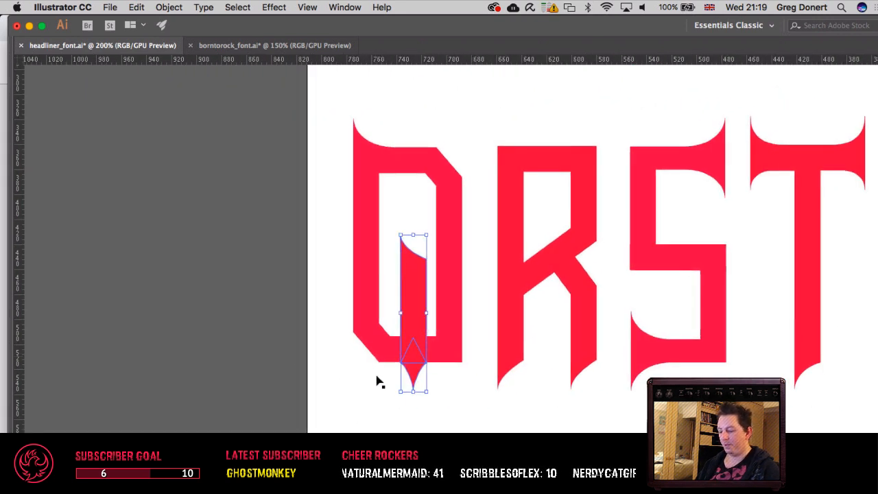
pyautogui.press('p')
pyautogui.click(402, 237)
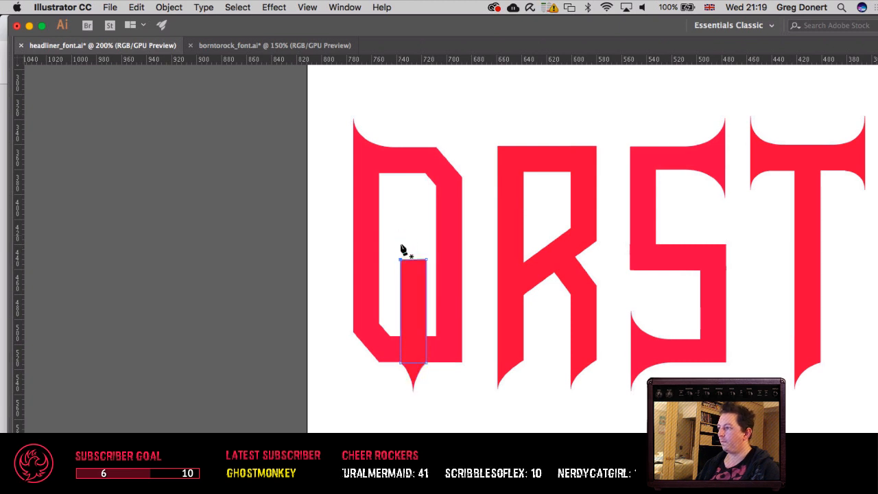
pyautogui.click(401, 261)
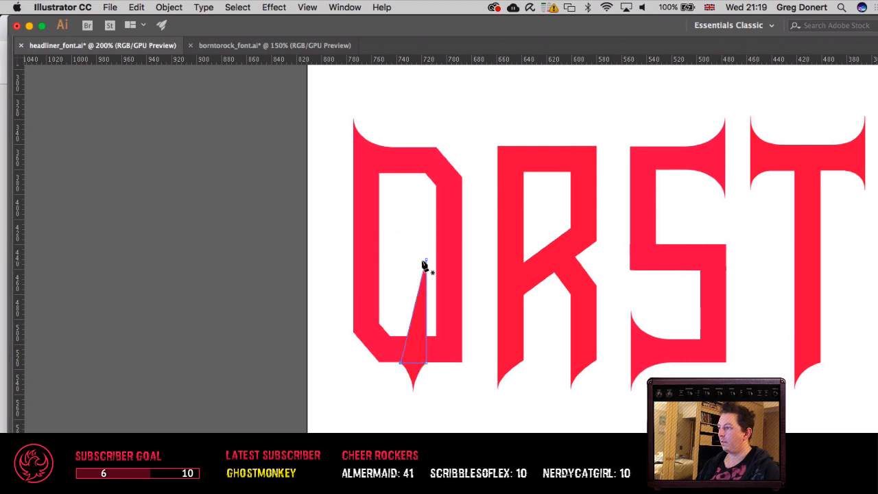
pyautogui.click(426, 263)
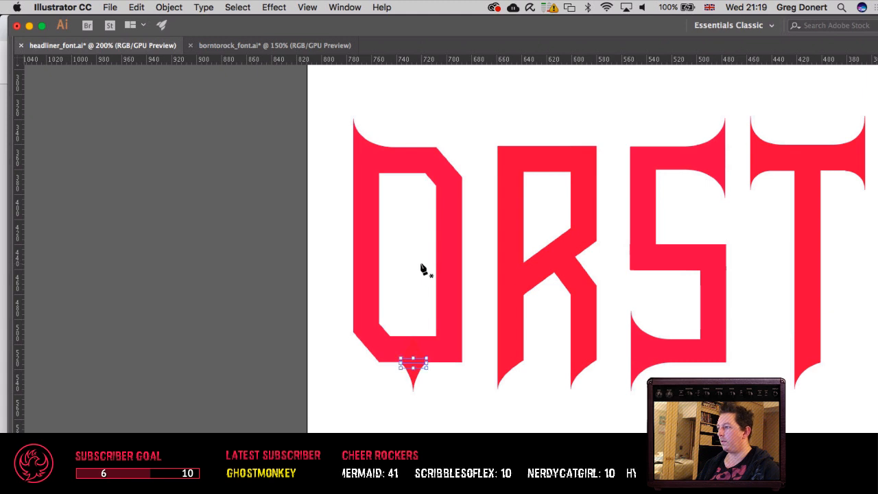
pyautogui.moveTo(417, 261); pyautogui.dragTo(388, 295)
pyautogui.press('v')
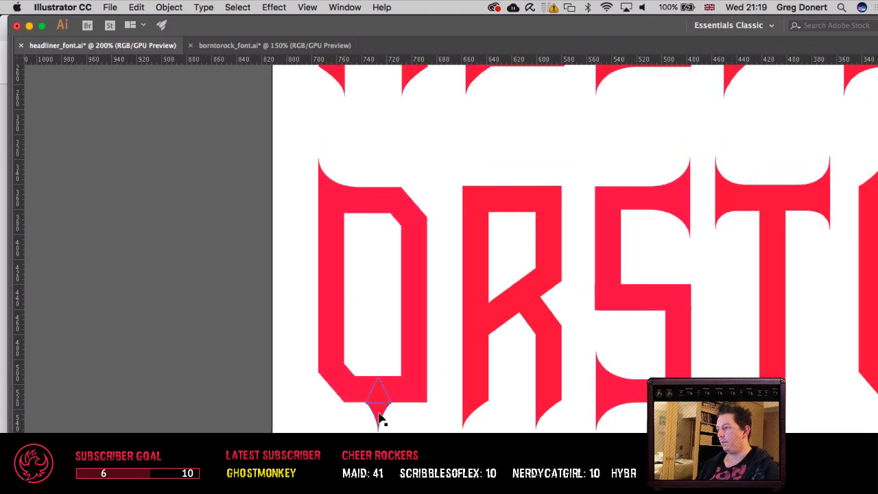
# Step: Reflect a duplicate of the Q's main shape across the vertical axis, directly over the original
pyautogui.click(382, 417)
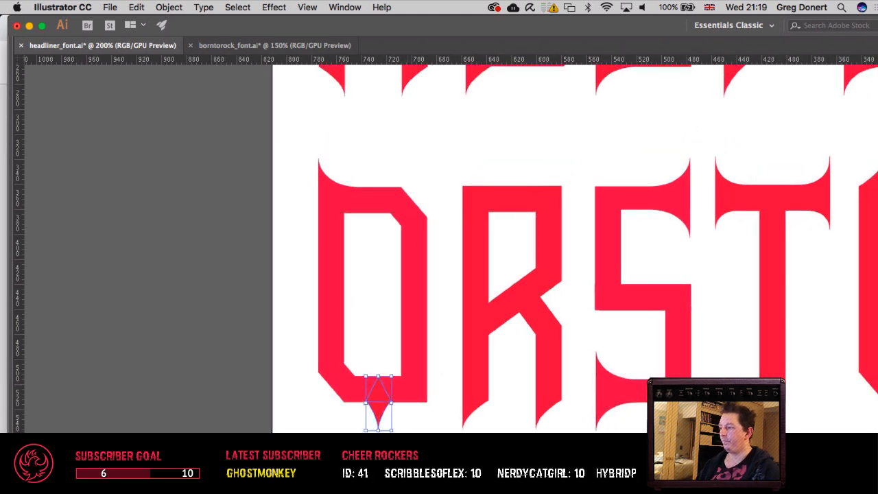
pyautogui.click(415, 414)
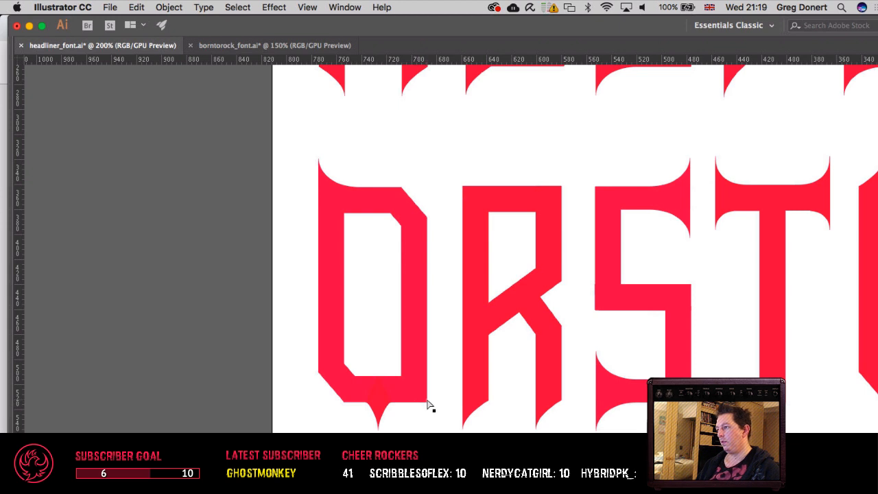
pyautogui.click(380, 394)
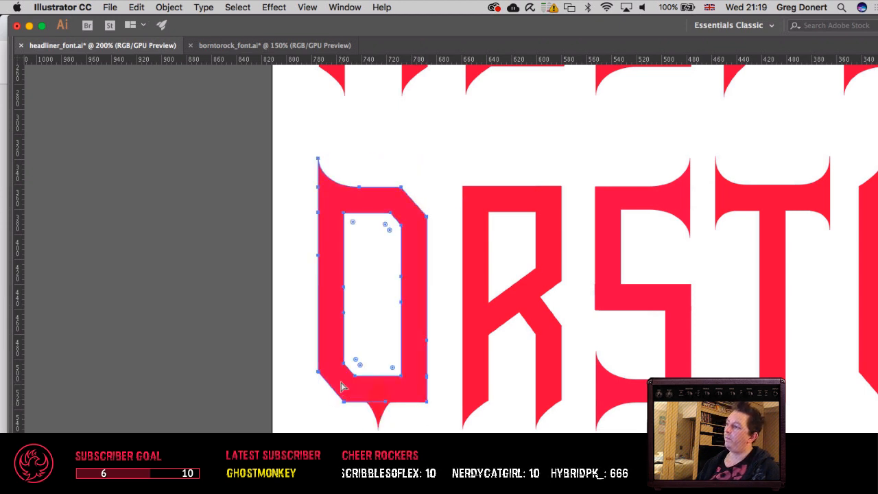
pyautogui.click(345, 389)
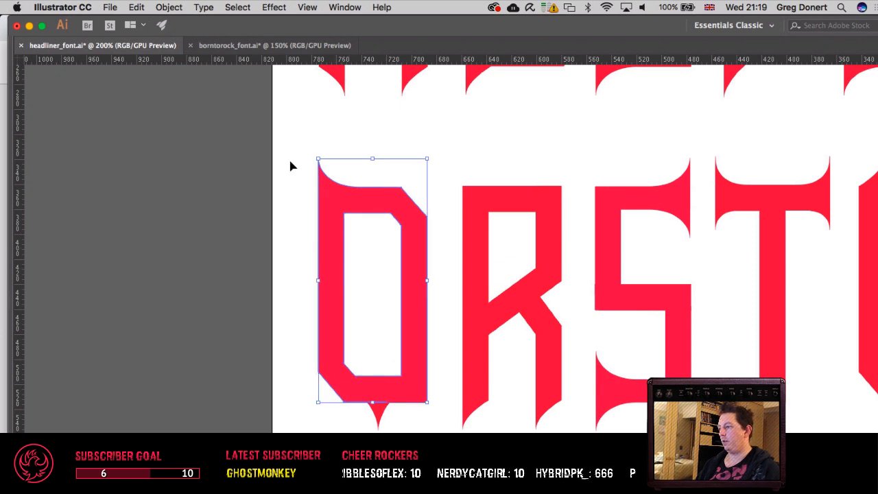
pyautogui.click(169, 7)
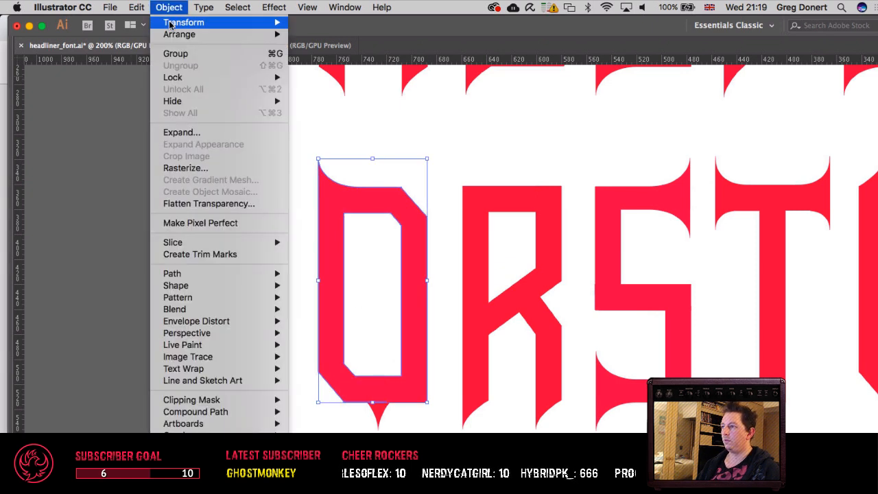
pyautogui.moveTo(199, 23)
pyautogui.click(302, 69)
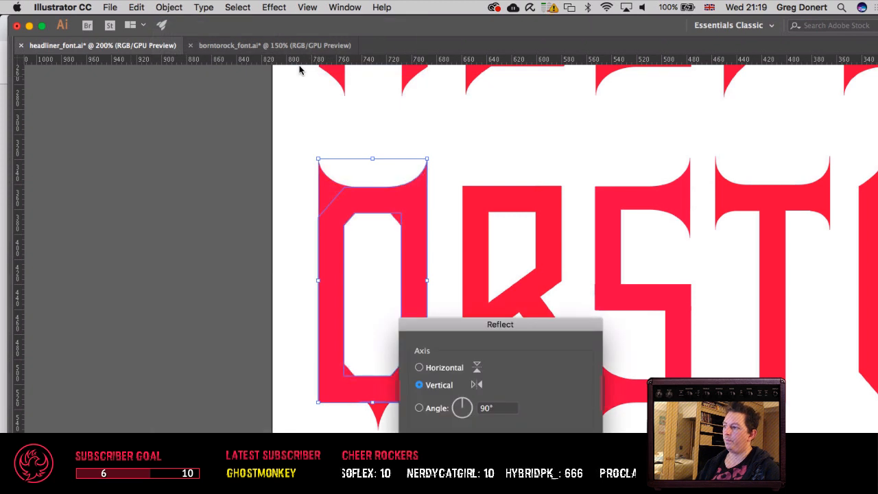
pyautogui.press('Return')
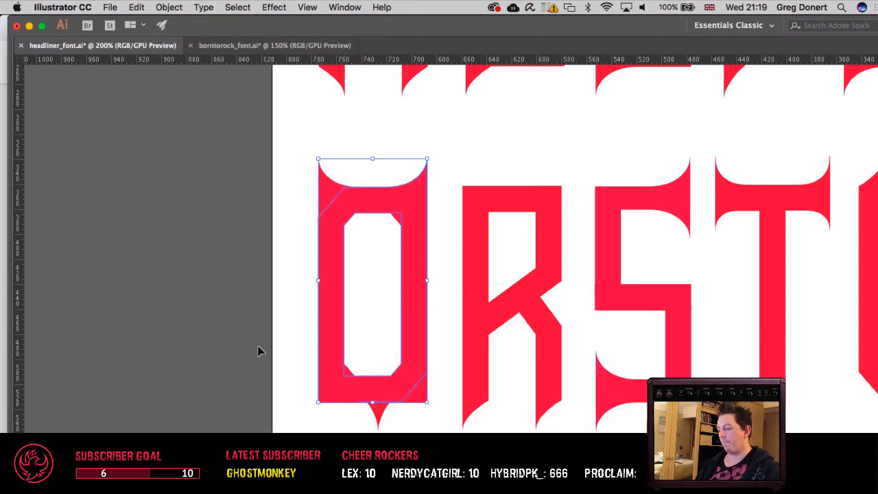
# Step: Remove the vertically reflected duplicate and reselect the Q's original shape
pyautogui.press('p')
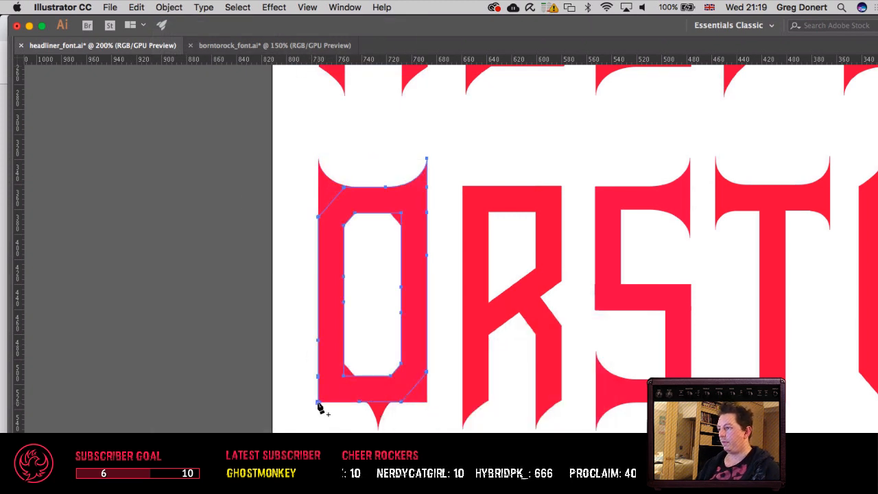
pyautogui.press('a')
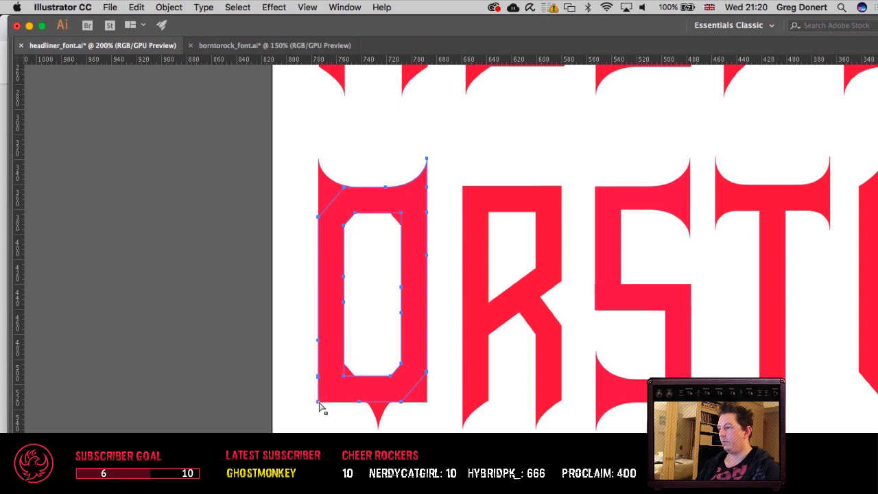
pyautogui.press('v')
pyautogui.press('Delete')
pyautogui.click(402, 384)
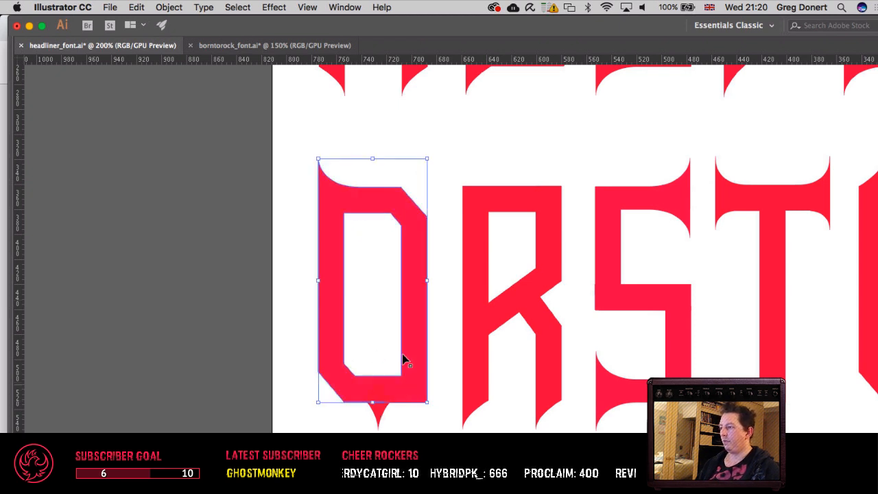
# Step: Show the hidden tools and panels and activate the Line Segment tool
pyautogui.press('Tab')
pyautogui.hscroll(4, 236, 160)
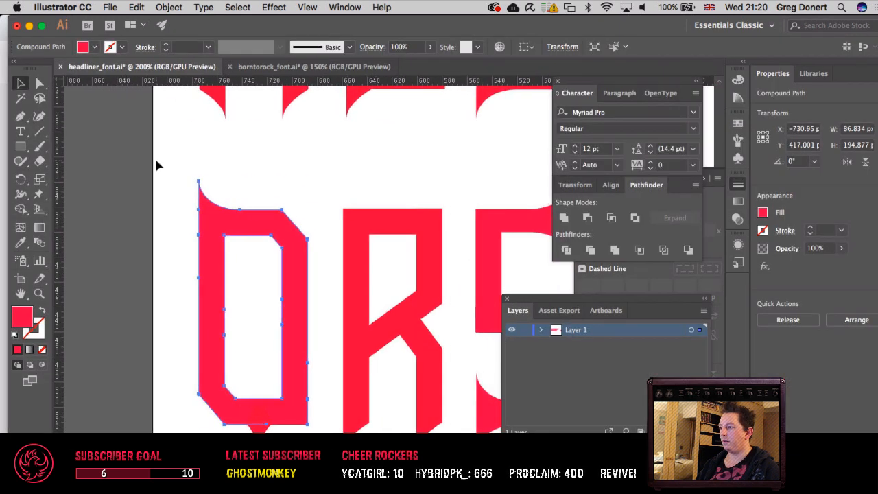
pyautogui.click(39, 132)
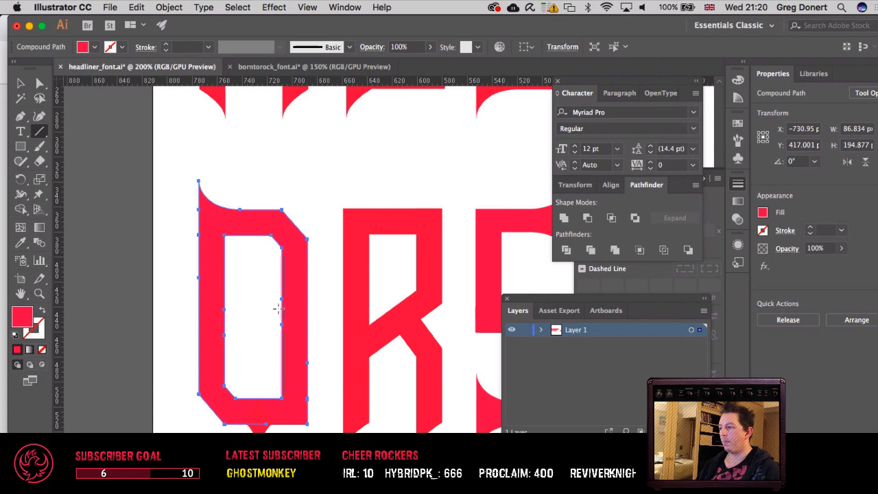
# Step: Try to draw a straight Pen segment along the Q's lower edge between its lower-right corner and the anchor near the spike, and undo it
pyautogui.press('p')
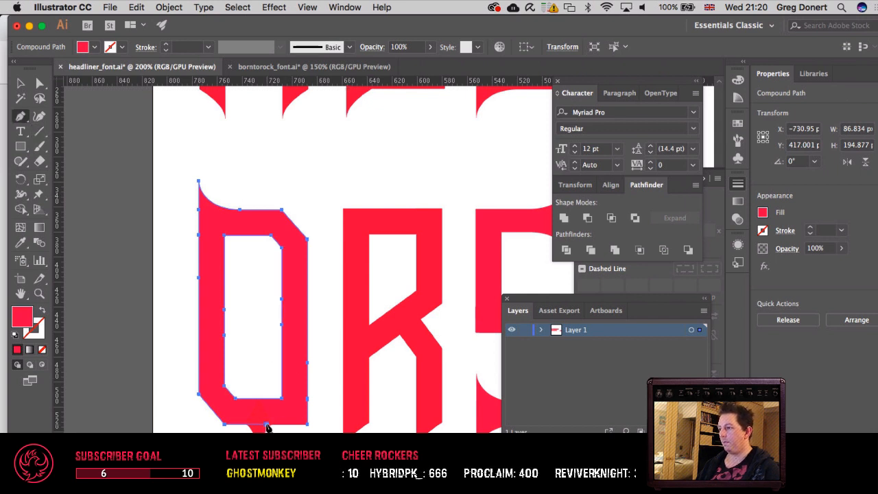
pyautogui.press('v')
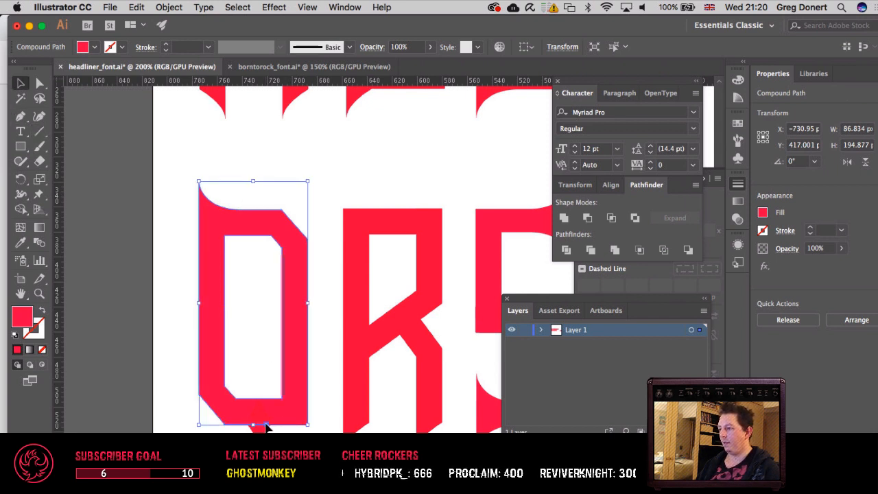
pyautogui.press('a')
pyautogui.click(266, 426)
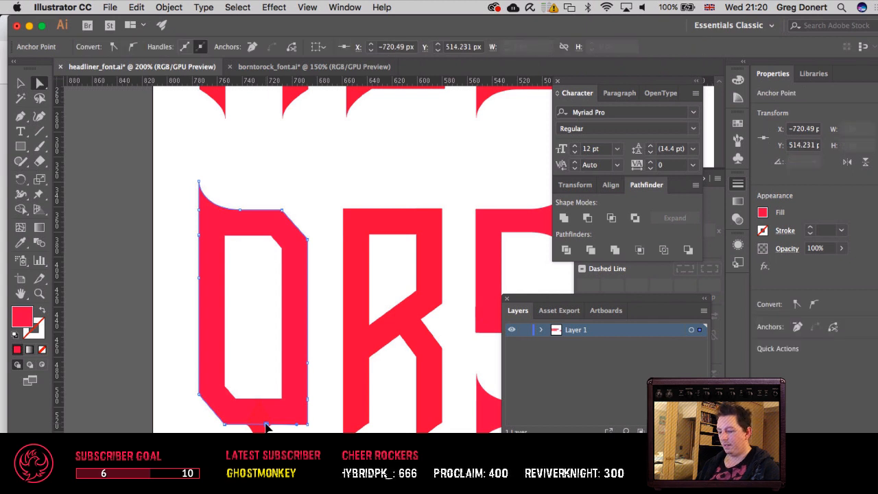
pyautogui.press('p')
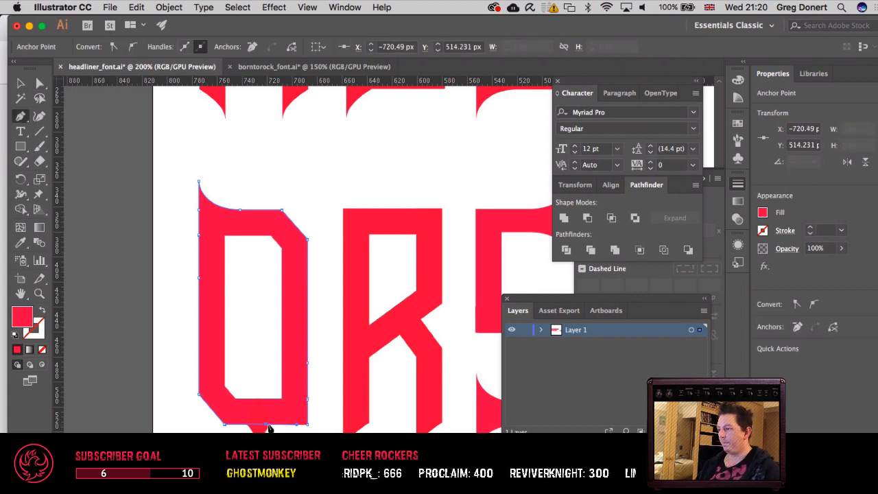
pyautogui.click(306, 425)
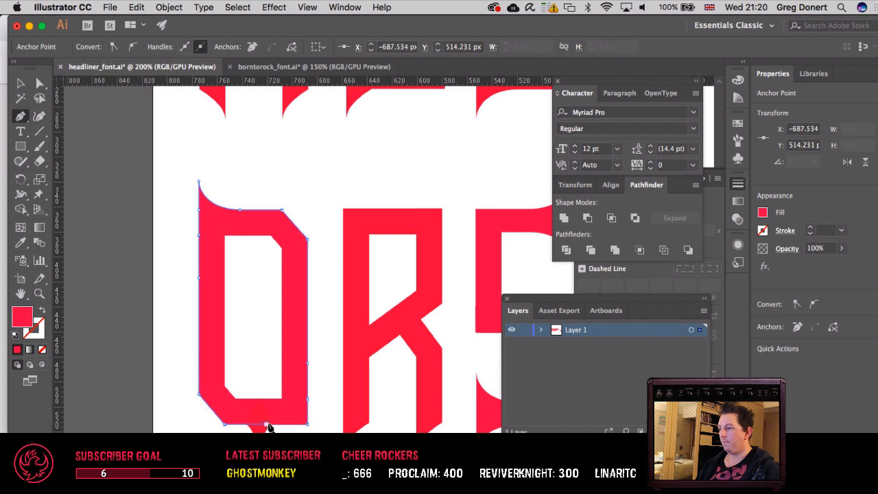
pyautogui.click(268, 426)
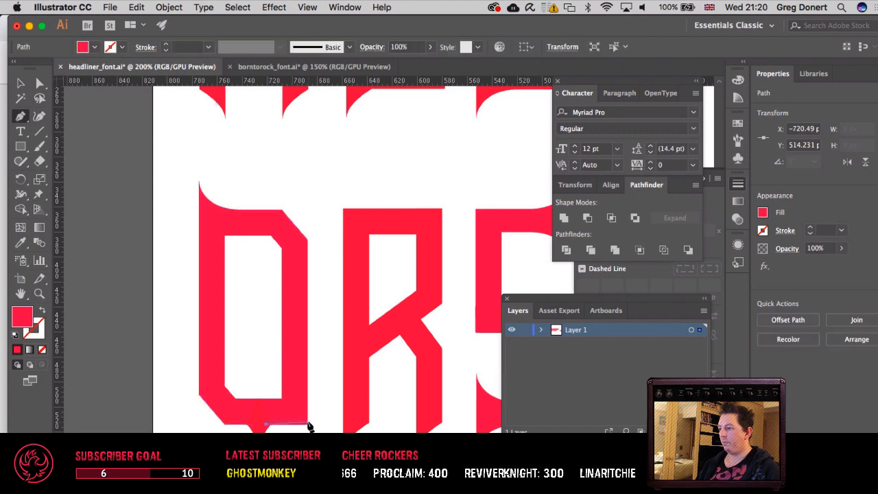
pyautogui.press('super+z')
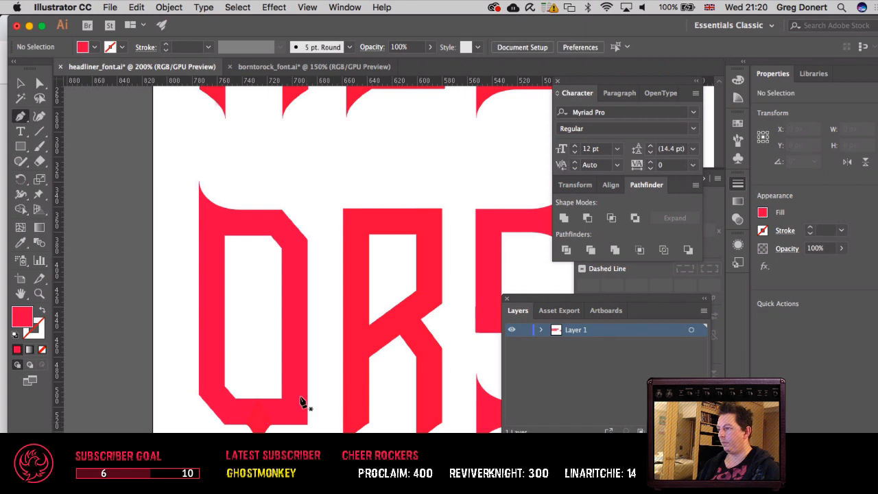
# Step: Try a slightly slanted dividing line down through the middle of the Q and undo it
pyautogui.press('v')
pyautogui.click(289, 296)
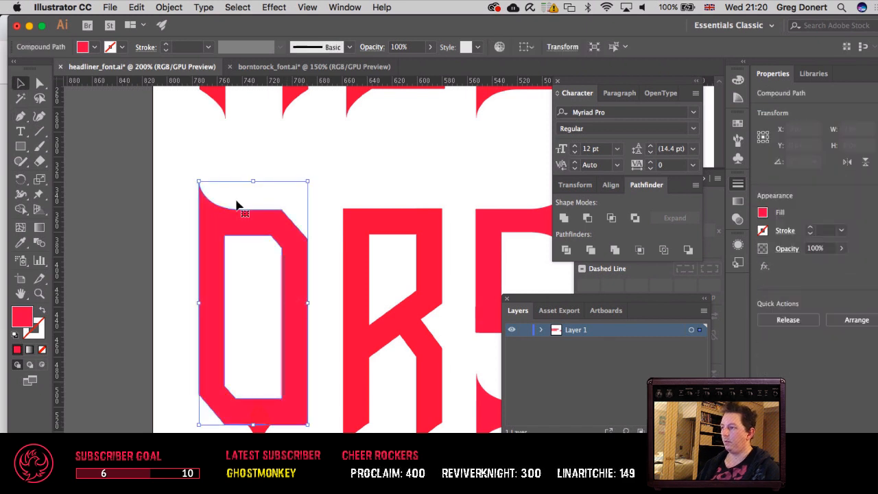
pyautogui.click(39, 131)
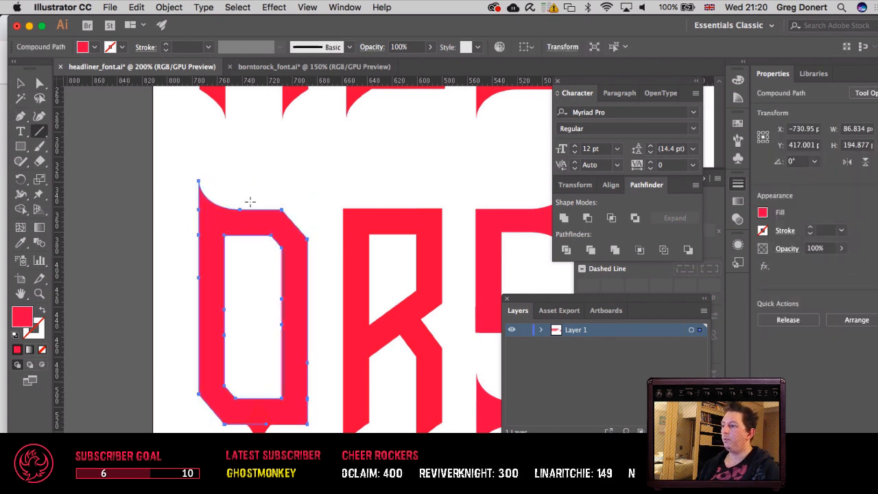
pyautogui.moveTo(250, 203); pyautogui.dragTo(245, 469)
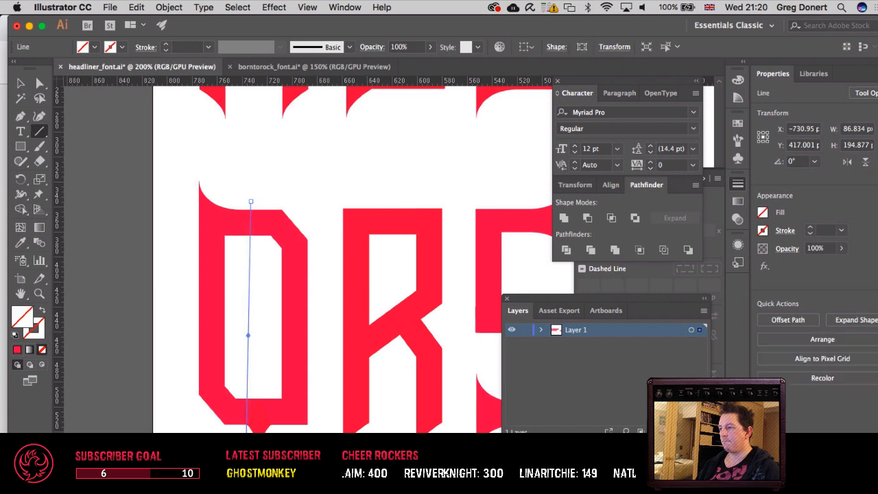
pyautogui.press('v')
pyautogui.press('super+z')
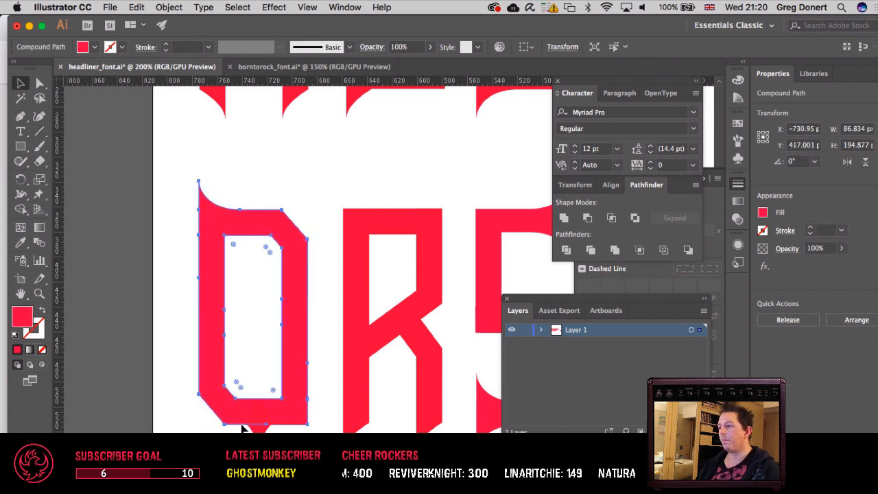
# Step: Draw a straight vertical line about 205 px long through the middle of the Q and divide the letter along it
pyautogui.press('\\')
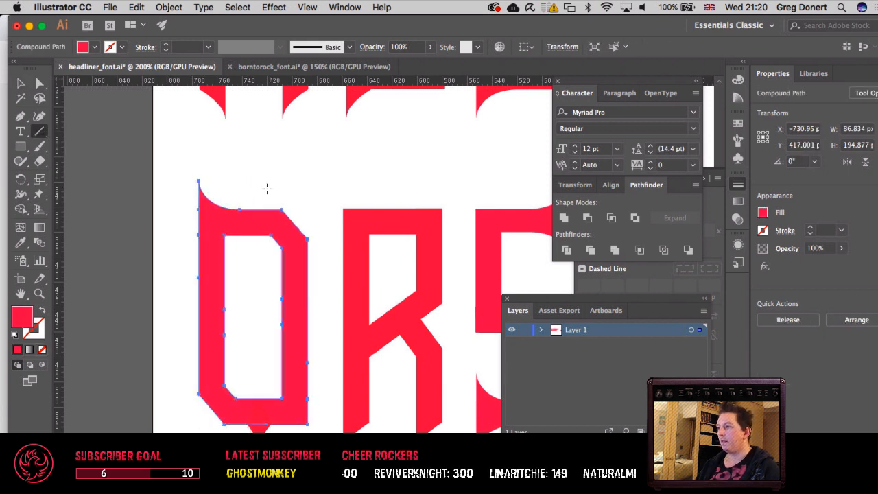
pyautogui.moveTo(251, 197); pyautogui.dragTo(251, 453)
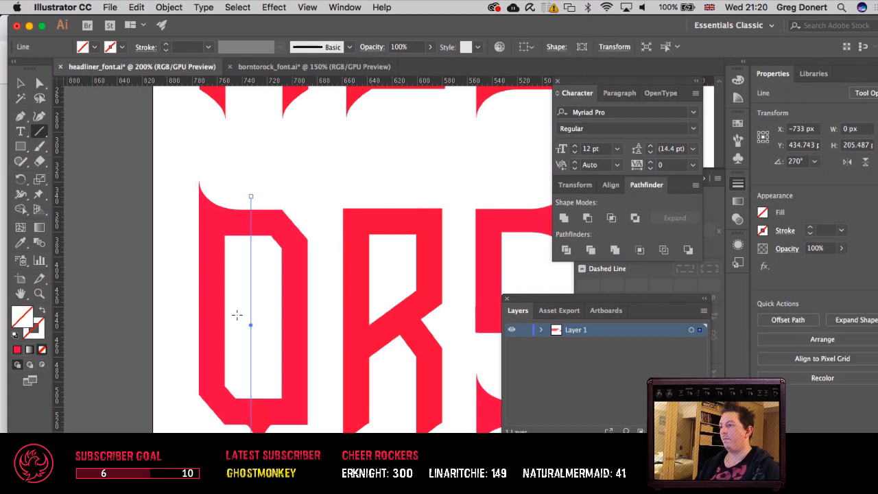
pyautogui.press('v')
pyautogui.keyDown('shift'); pyautogui.click(275, 231); pyautogui.keyUp('shift')
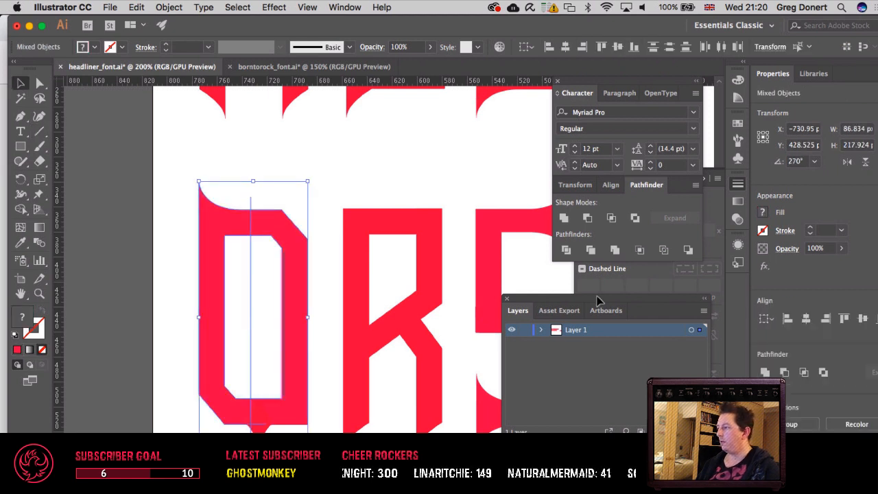
pyautogui.click(566, 249)
# Step: Reflect the Q's right half across the horizontal axis so its angled corner sits at the base
pyautogui.press('a')
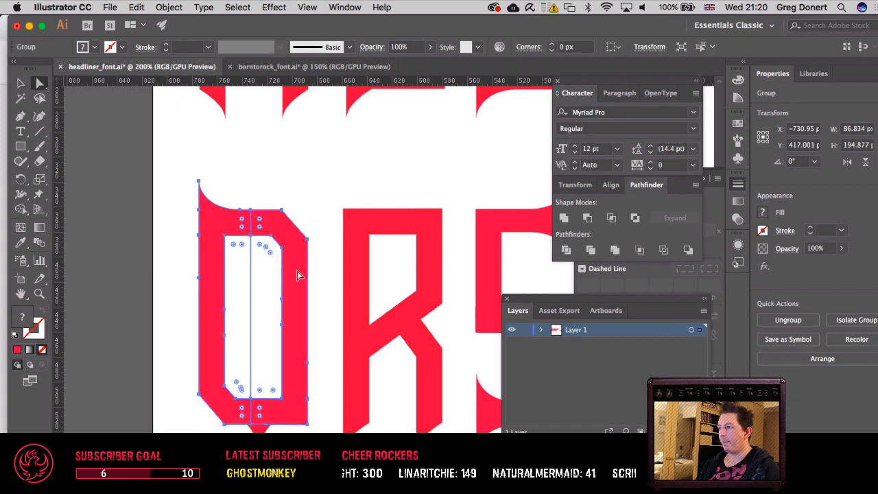
pyautogui.click(302, 285)
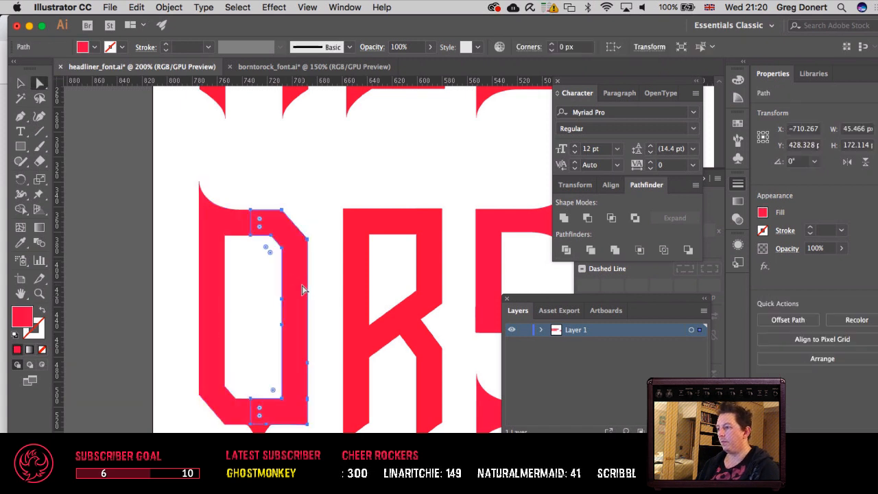
pyautogui.click(169, 8)
pyautogui.moveTo(184, 23)
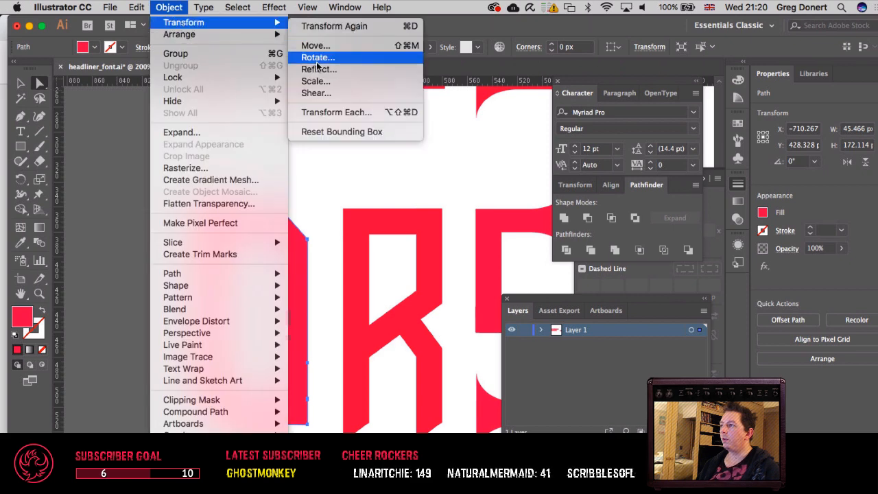
pyautogui.click(318, 69)
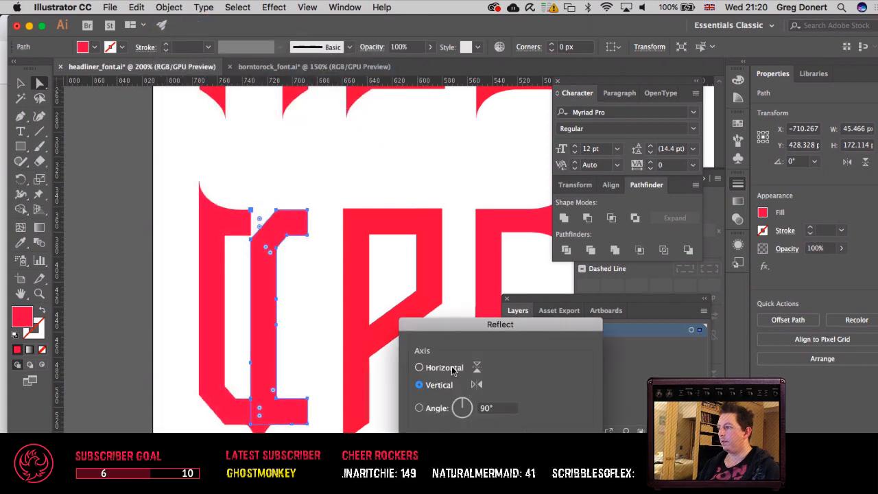
pyautogui.click(444, 368)
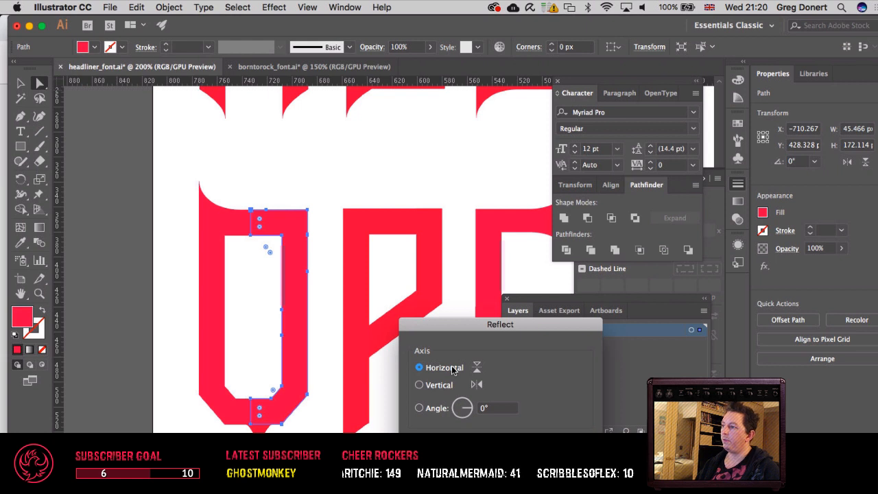
pyautogui.press('Return')
pyautogui.press('v')
pyautogui.press('super+shift+a')
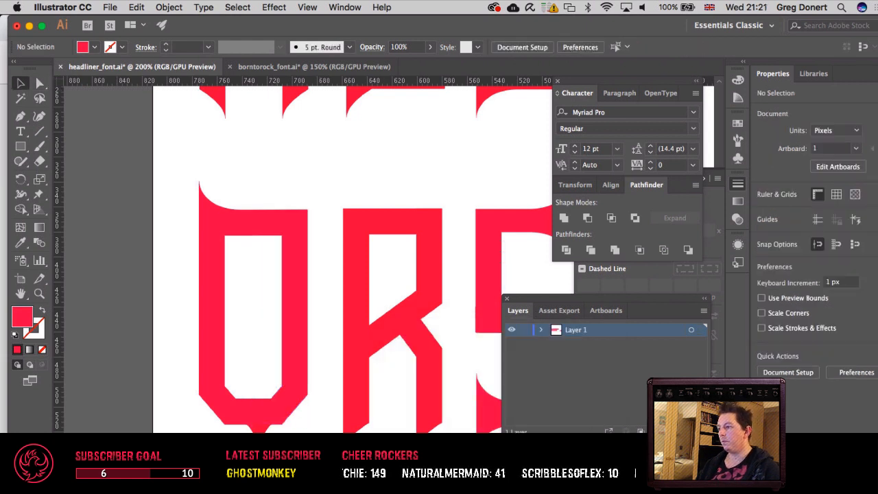
# Step: Nudge the Q's tail spike 3 px to the left
pyautogui.press('a')
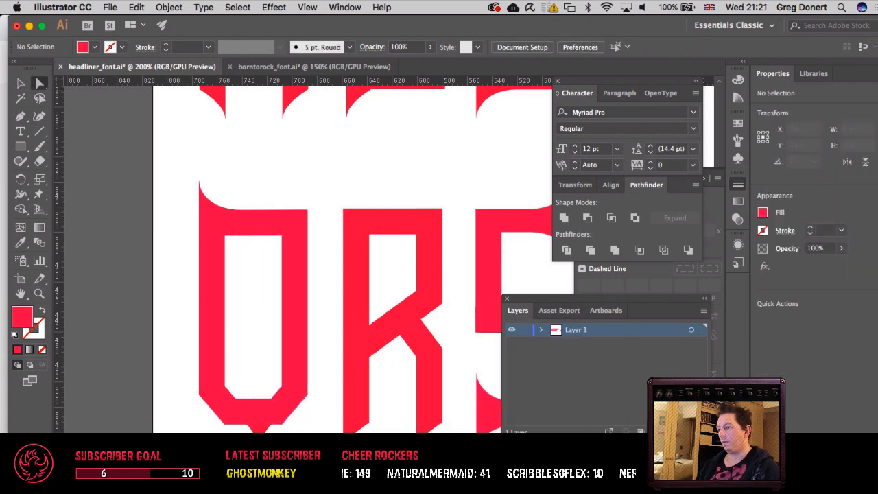
pyautogui.click(268, 425)
pyautogui.press('super+z')
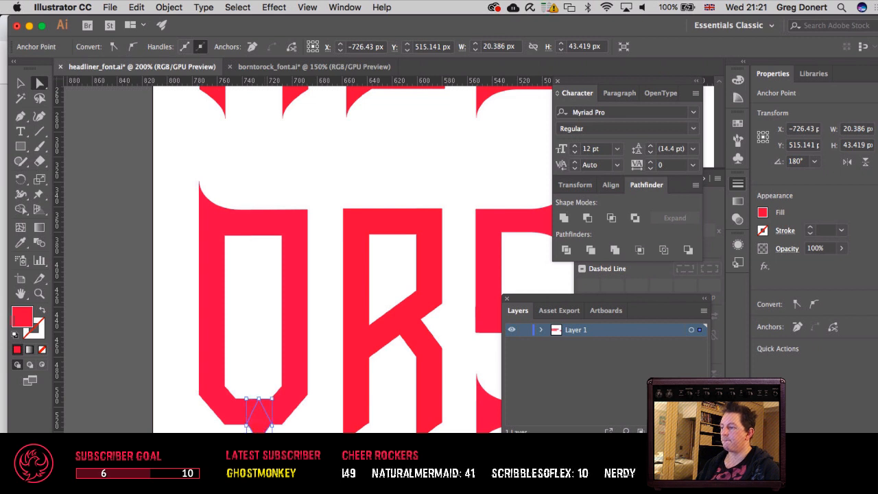
pyautogui.press('v')
pyautogui.press('super+shift+a')
pyautogui.click(259, 426)
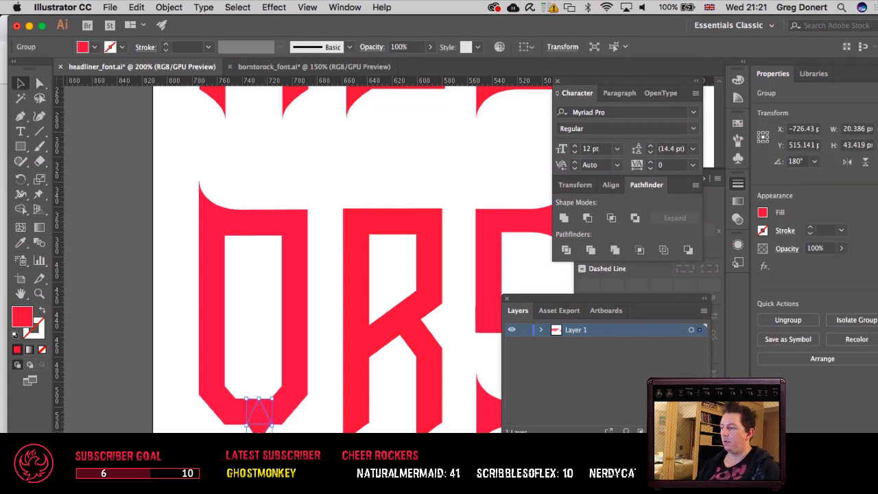
pyautogui.press('Left')
pyautogui.press('Left')
pyautogui.press('Left')
pyautogui.press('Left')
pyautogui.press('Right')
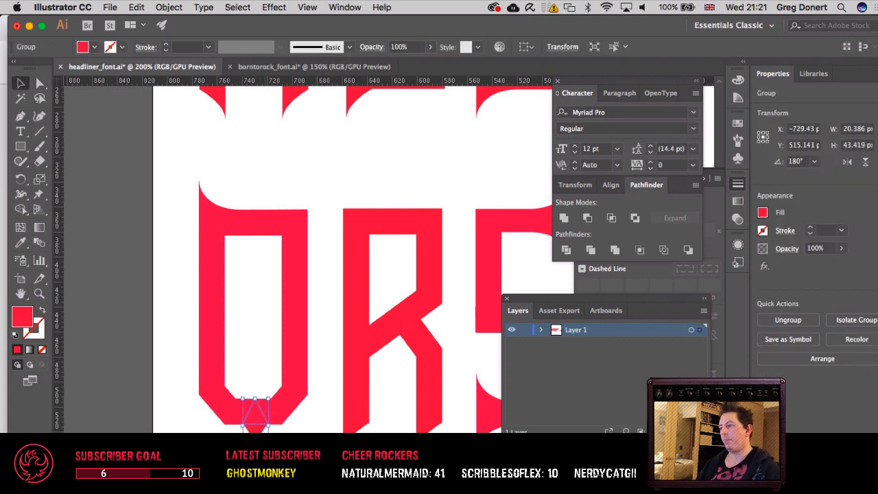
# Step: Compare the positions of the Q's lower-left and lower-right outer corner anchors
pyautogui.press('super+shift+a')
pyautogui.press('a')
pyautogui.click(280, 424)
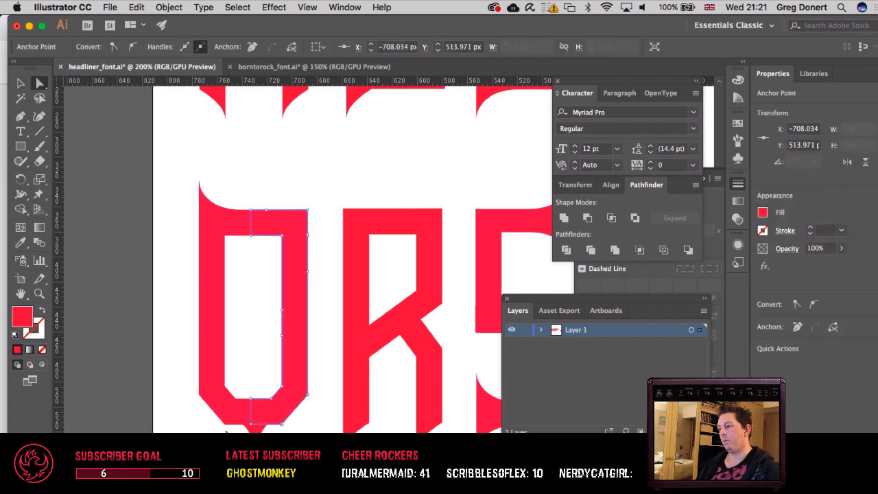
pyautogui.click(225, 423)
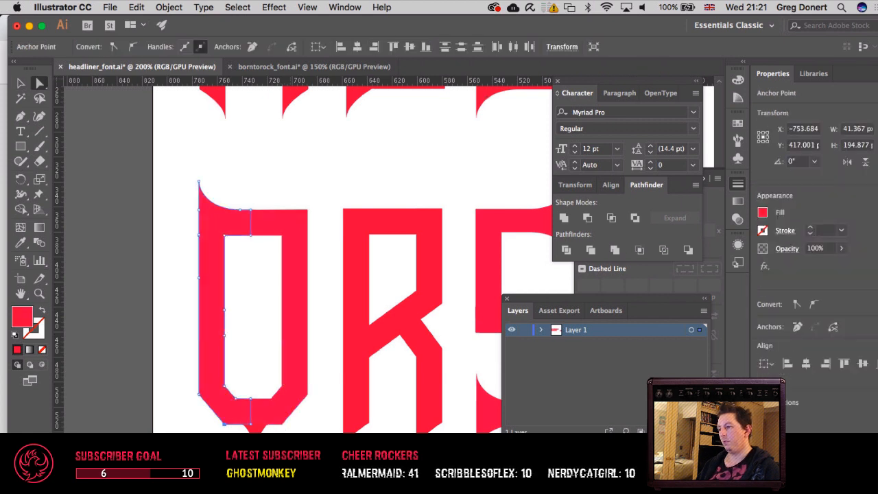
pyautogui.click(283, 424)
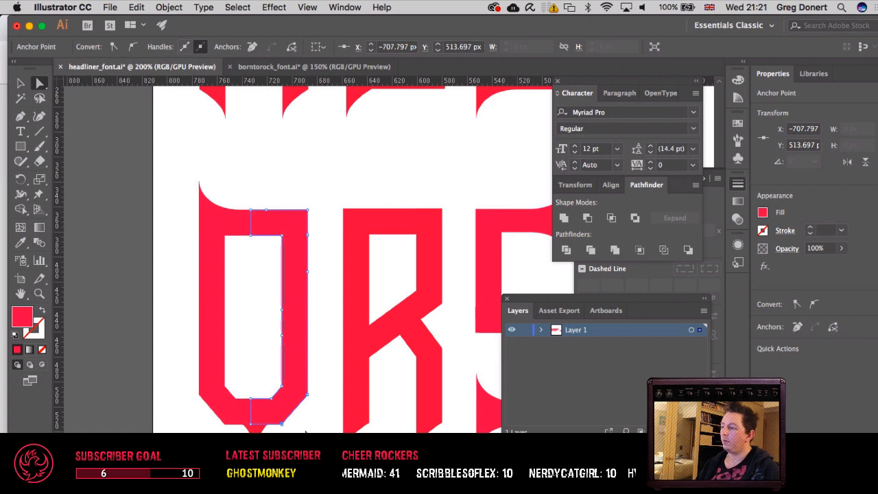
# Step: Try to shift the outer corner anchor and inner base anchors of the Q's right half 10 px left, and undo it
pyautogui.click(300, 412)
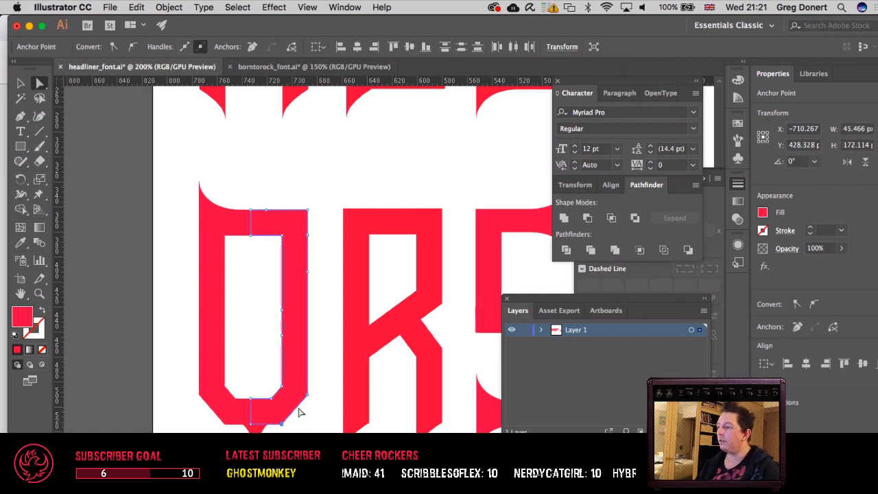
pyautogui.hotkey('shift', 'Left')
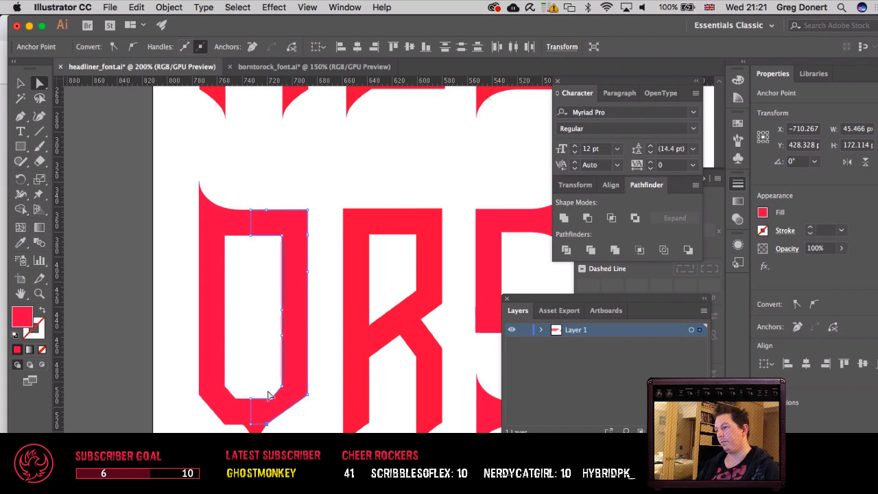
pyautogui.moveTo(263, 385); pyautogui.dragTo(276, 409)
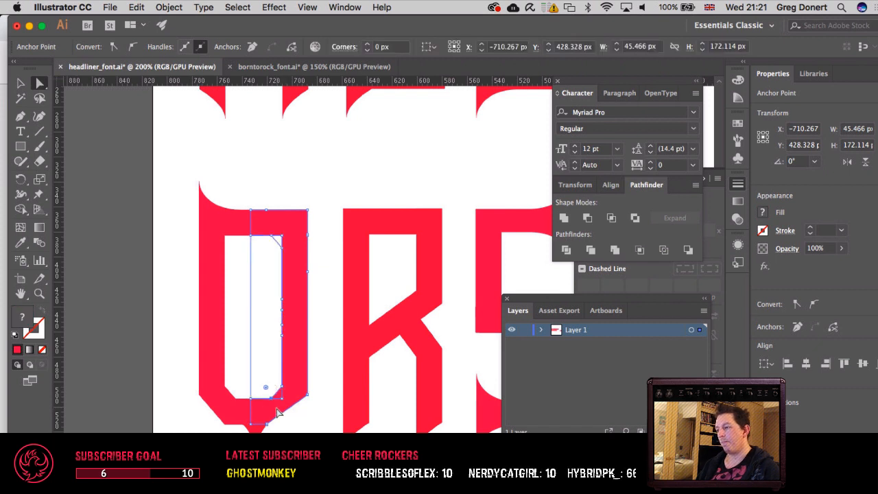
pyautogui.hotkey('shift', 'Left')
pyautogui.press('Left')
pyautogui.press('Left')
pyautogui.press('Left')
pyautogui.press('Left')
pyautogui.press('Left')
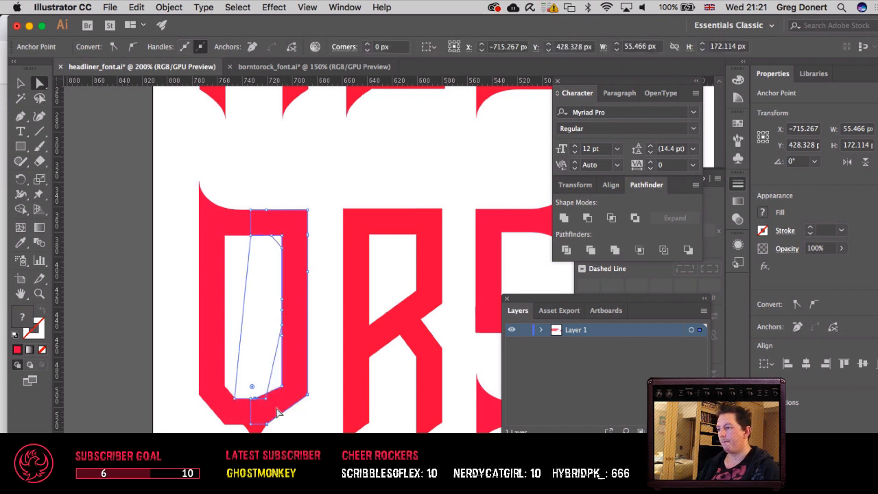
pyautogui.press('super+z')
pyautogui.press('super+z')
pyautogui.press('super+z')
pyautogui.press('super+z')
pyautogui.press('super+z')
pyautogui.press('super+z')
pyautogui.press('super+z')
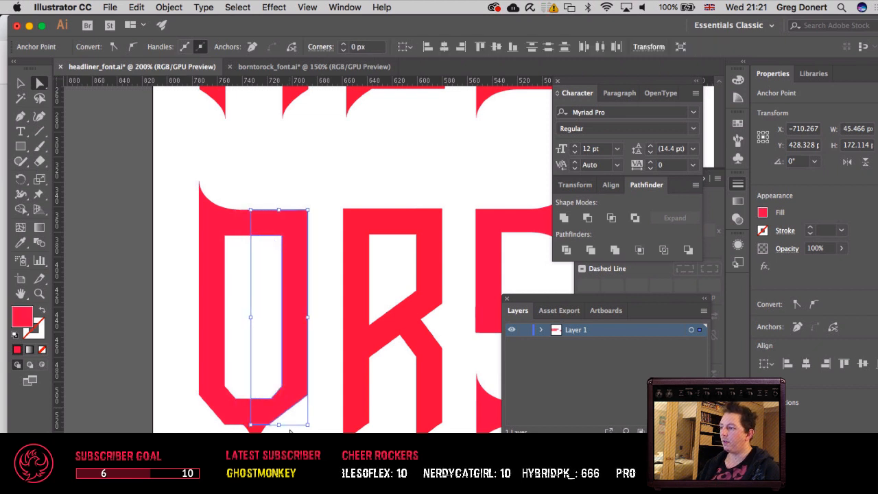
pyautogui.click(252, 412)
pyautogui.press('v')
pyautogui.click(313, 382)
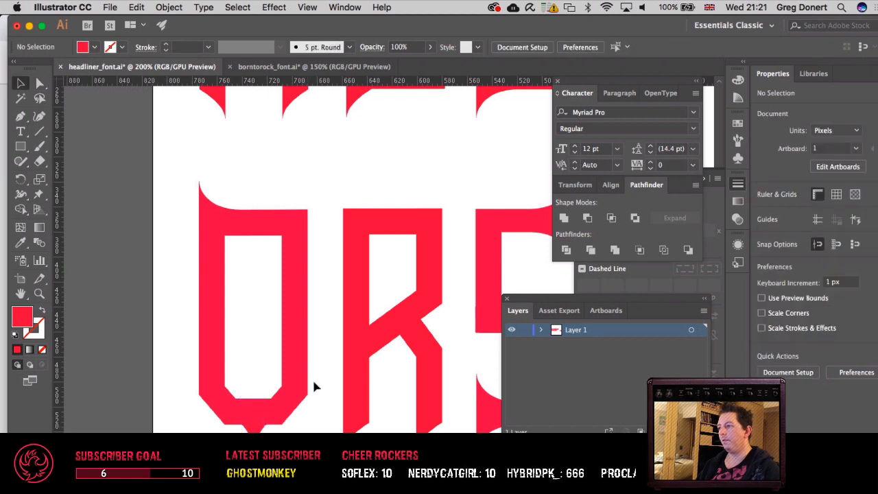
# Step: Examine both rows of the alphabet at 100% zoom with the panels hidden
pyautogui.moveTo(314, 348); pyautogui.dragTo(244, 383)
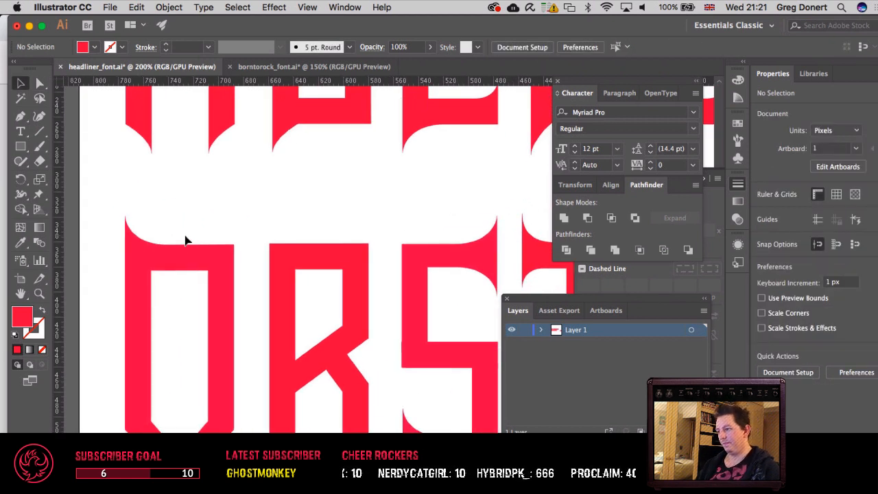
pyautogui.press('super+minus')
pyautogui.press('super+minus')
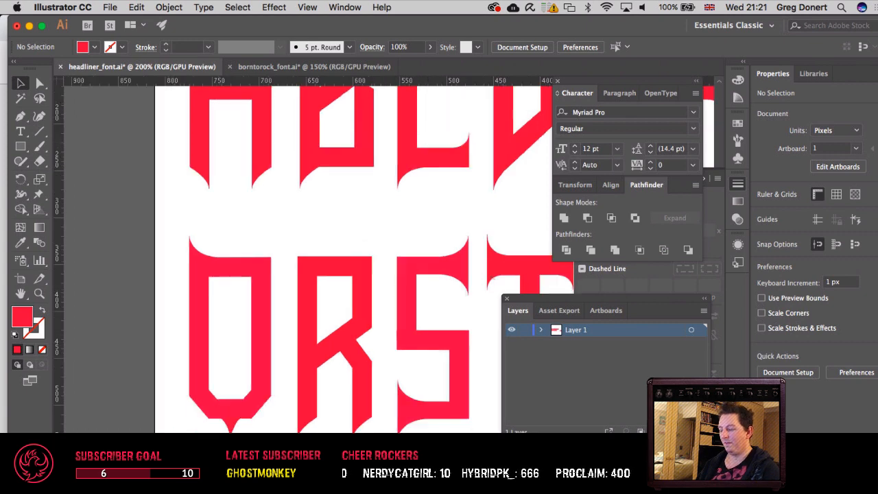
pyautogui.moveTo(377, 248); pyautogui.dragTo(206, 257)
pyautogui.press('Tab')
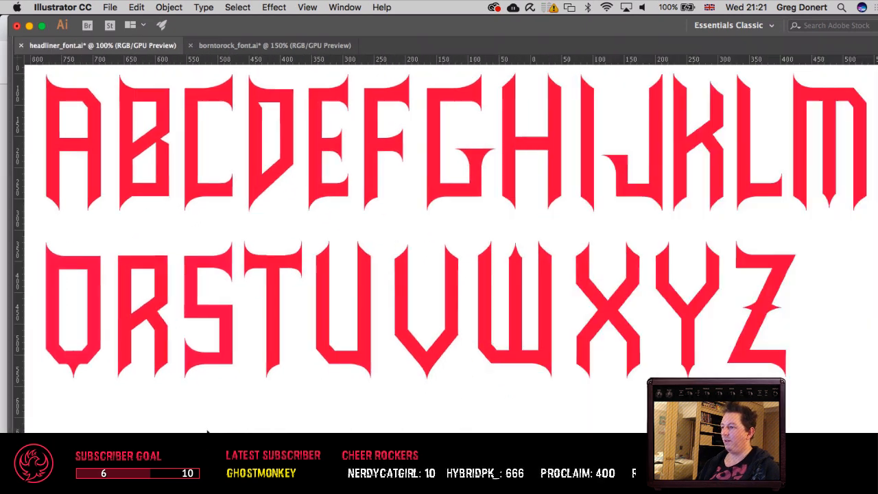
pyautogui.hscroll(-3, 439, 247)
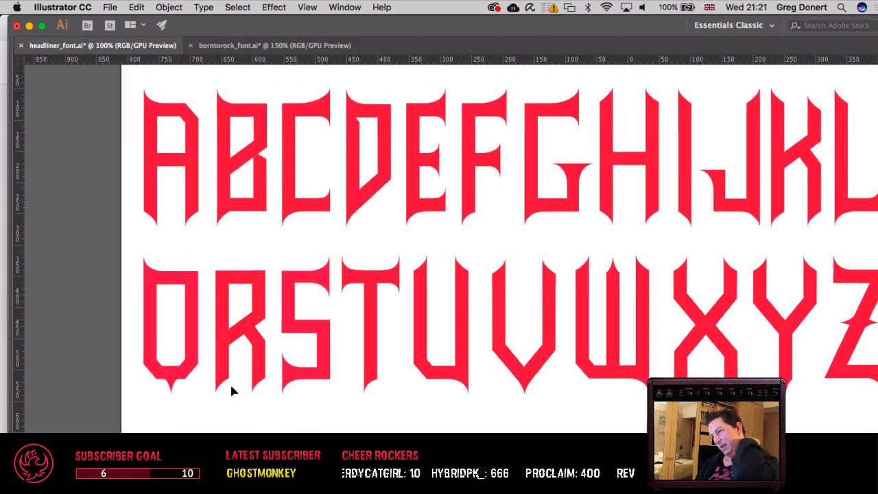
# Step: Try twice to unite the Q's left and right halves into one shape, undoing each attempt
pyautogui.click(192, 297)
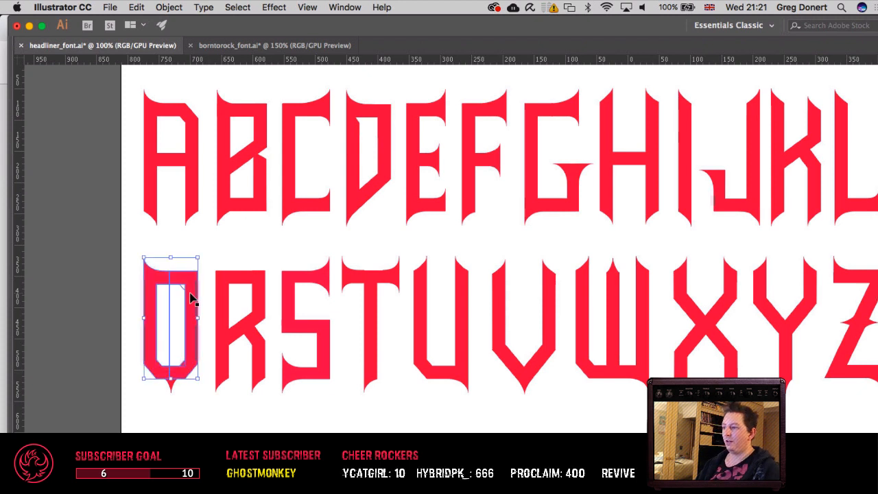
pyautogui.press('a')
pyautogui.click(150, 261)
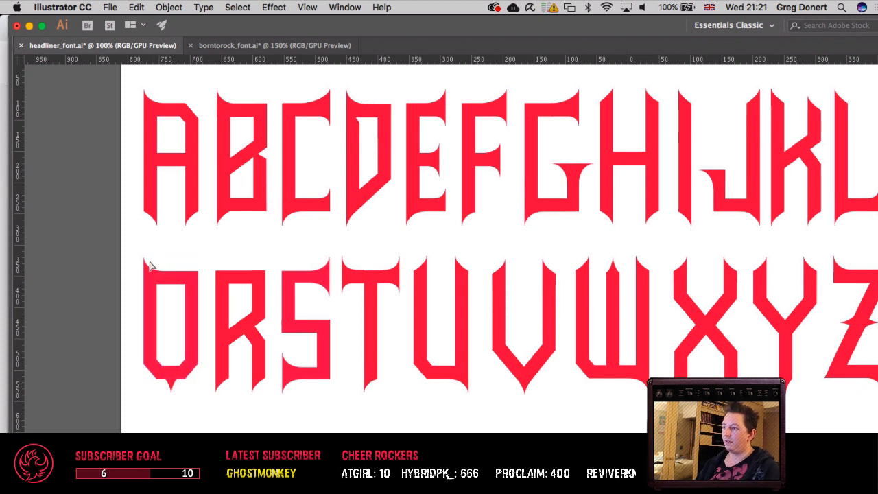
pyautogui.moveTo(131, 255); pyautogui.dragTo(205, 296)
pyautogui.press('Tab')
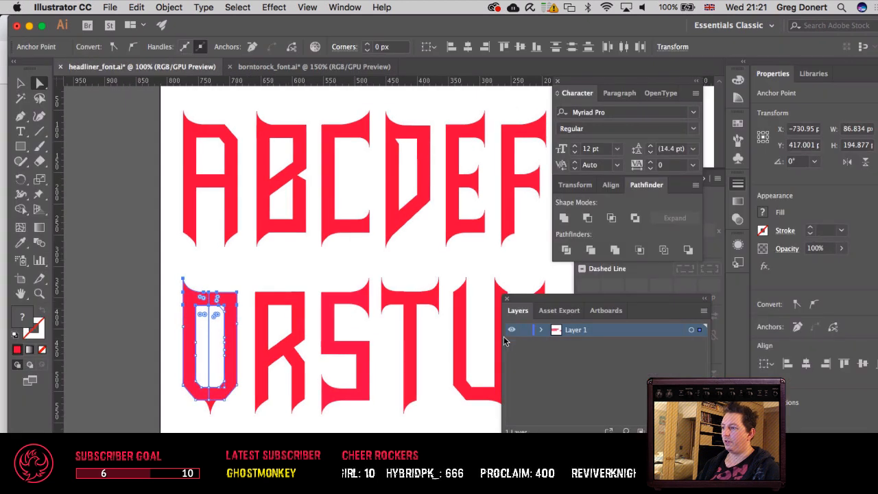
pyautogui.click(563, 218)
pyautogui.press('super+z')
pyautogui.press('v')
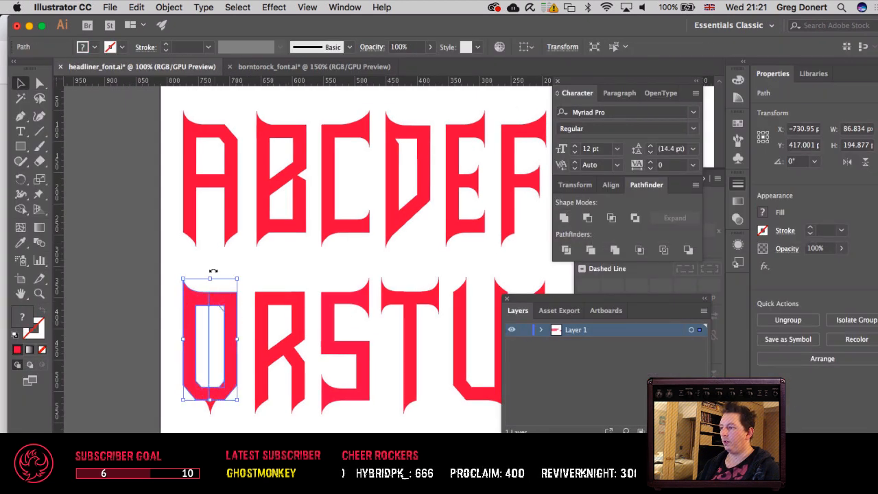
pyautogui.click(173, 271)
pyautogui.moveTo(178, 270); pyautogui.dragTo(245, 324)
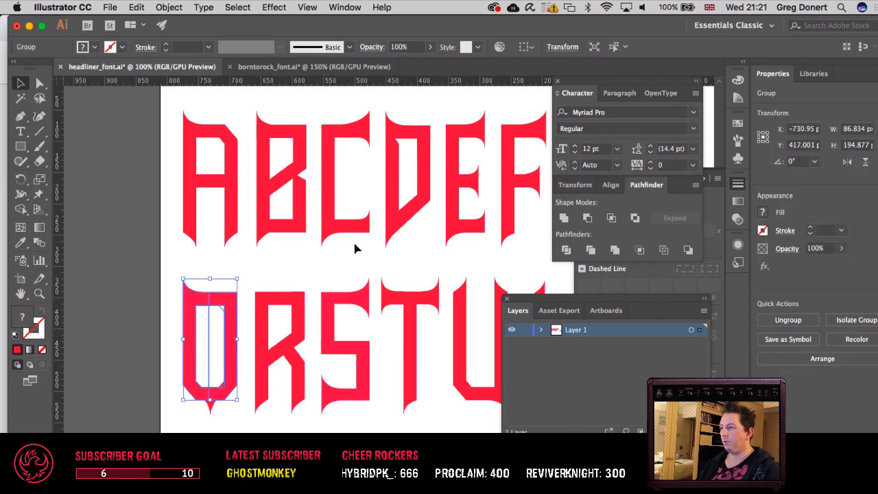
pyautogui.click(564, 217)
pyautogui.press('cmd+z')
pyautogui.press('a')
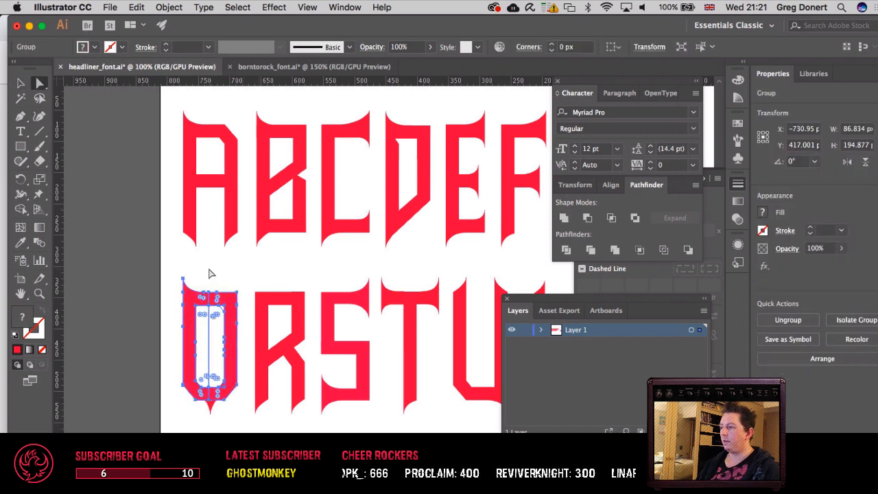
# Step: Delete the Q's left half with its top spike and duplicate the right half 10 px to the left
pyautogui.click(208, 269)
pyautogui.click(193, 301)
pyautogui.press('Delete')
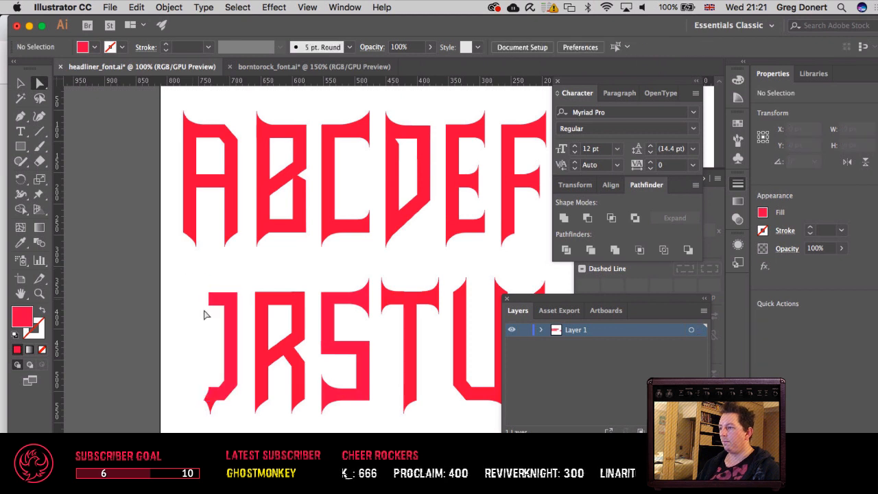
pyautogui.press('v')
pyautogui.click(232, 347)
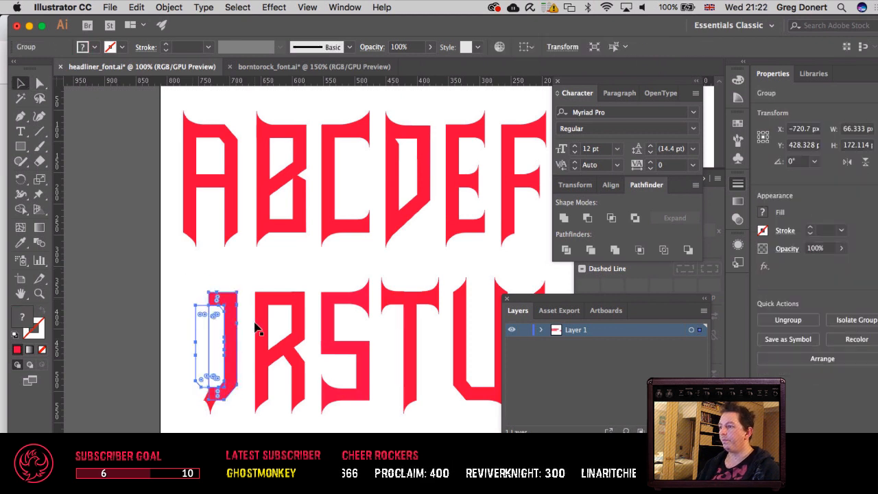
pyautogui.hotkey('shift', 'Left')
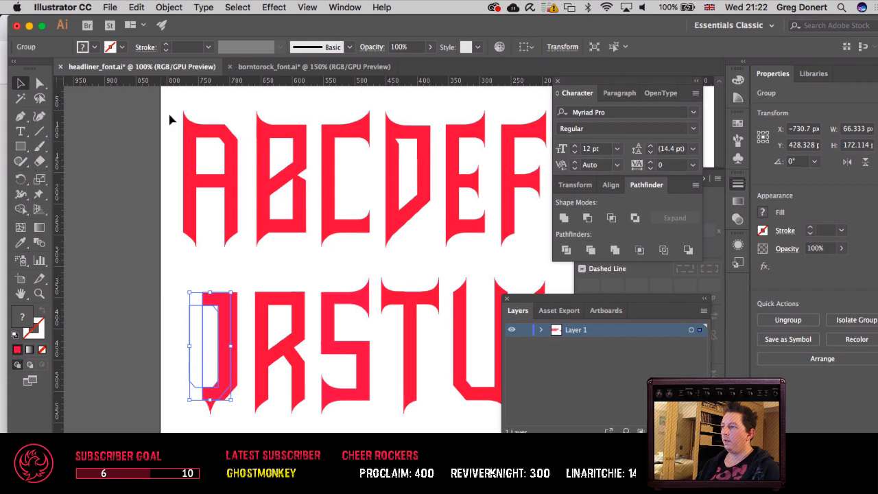
# Step: Reflect the duplicated Q half across the vertical axis and move it 20 px left to form the letter's left side
pyautogui.click(173, 7)
pyautogui.moveTo(184, 24)
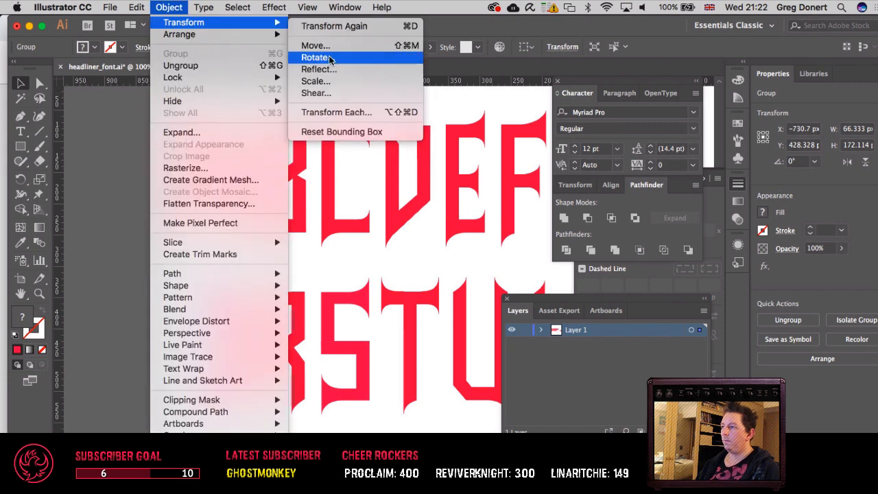
pyautogui.click(328, 67)
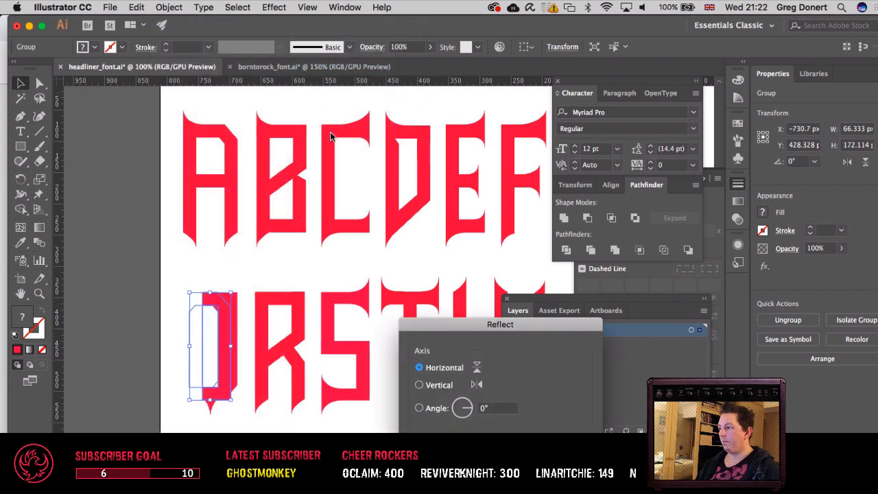
pyautogui.click(445, 385)
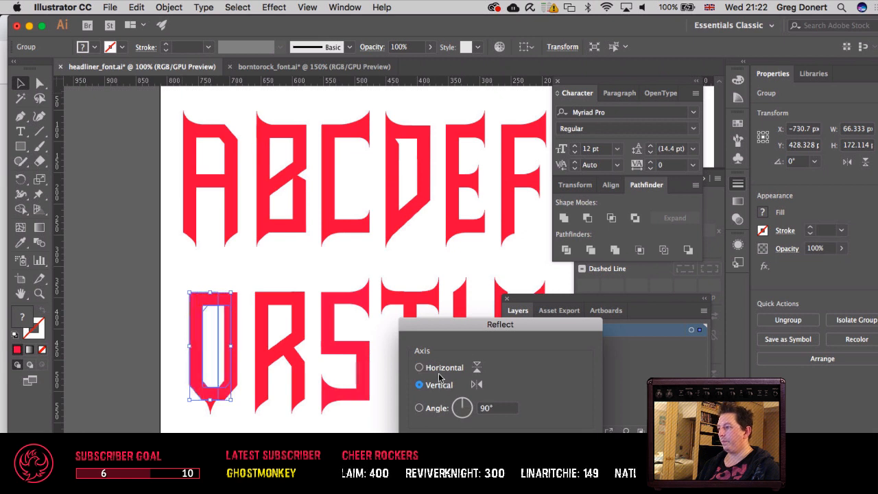
pyautogui.press('Return')
pyautogui.hotkey('shift', 'Left')
pyautogui.hotkey('shift', 'Left')
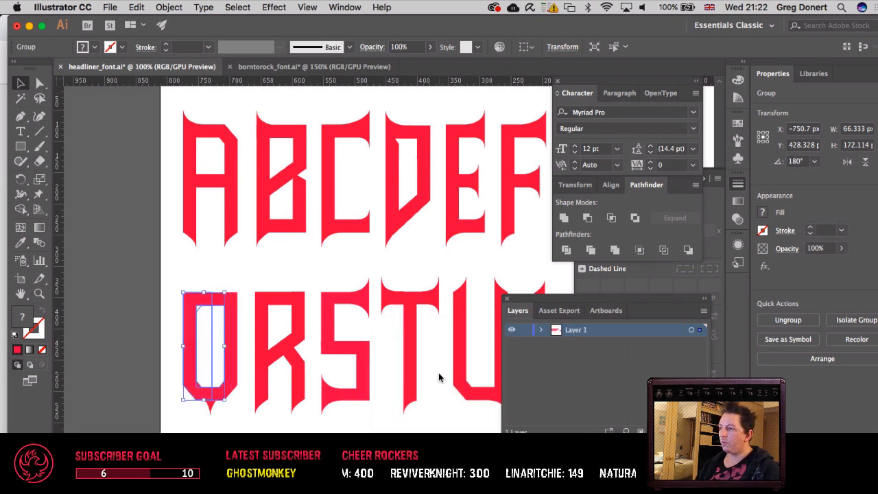
pyautogui.click(234, 266)
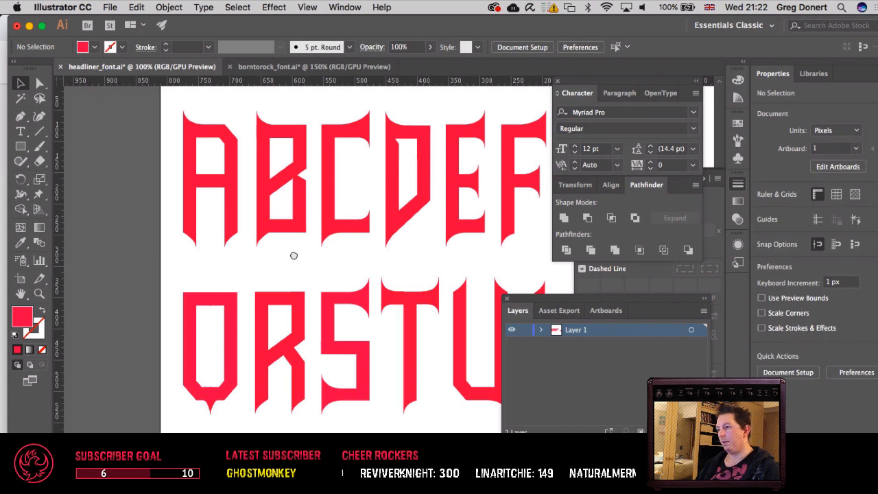
# Step: Try to unite the Q's original and mirrored halves into one shape, and undo it
pyautogui.moveTo(294, 256); pyautogui.dragTo(218, 258)
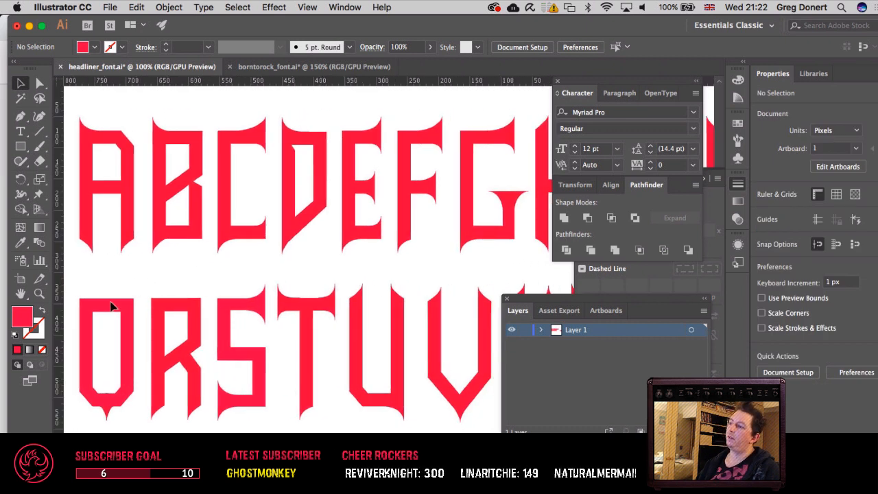
pyautogui.moveTo(131, 319); pyautogui.dragTo(132, 322)
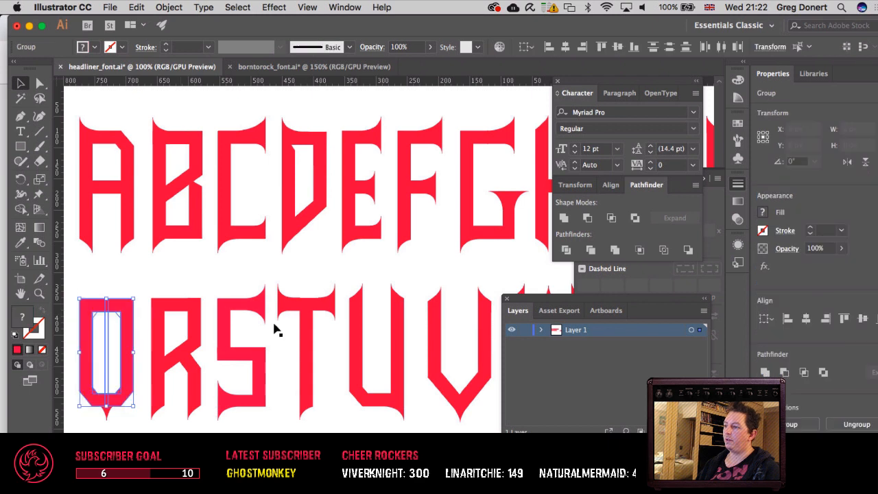
pyautogui.click(565, 218)
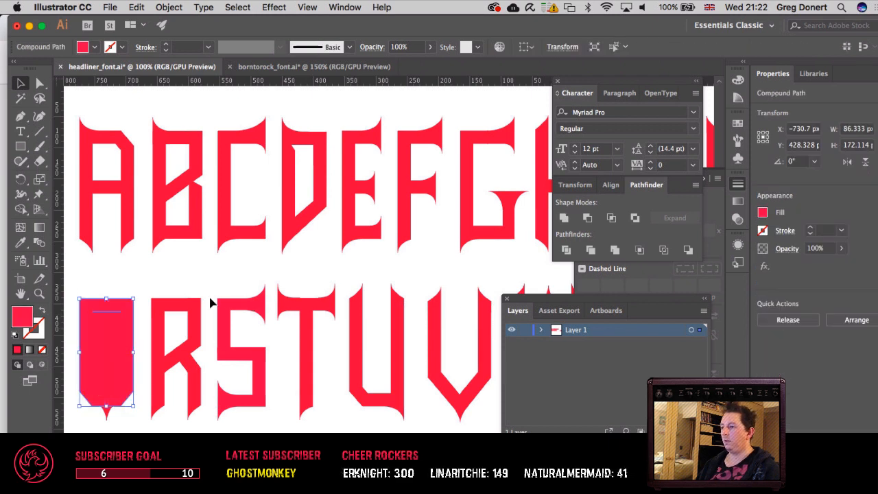
pyautogui.press('super+z')
pyautogui.click(105, 328)
pyautogui.press('a')
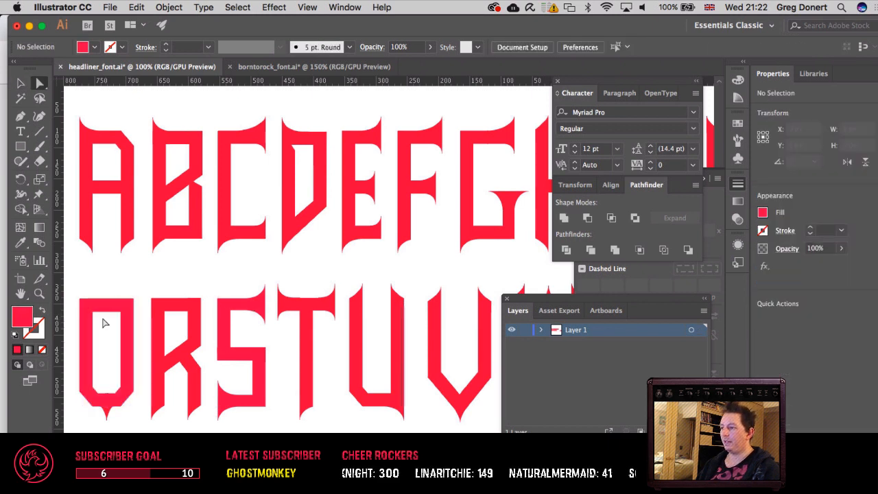
# Step: Try to unite the Q's grouped halves and delete the leftover inner line, and undo both changes
pyautogui.moveTo(103, 314); pyautogui.dragTo(111, 307)
pyautogui.click(101, 289)
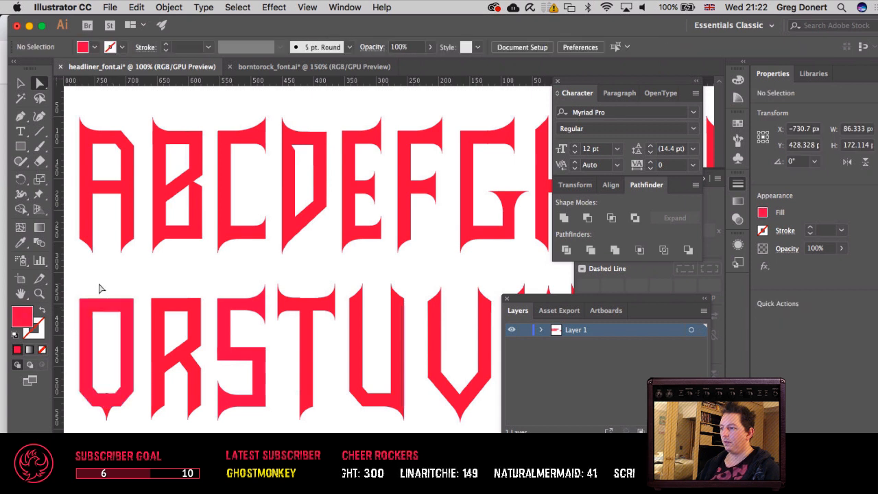
pyautogui.press('v')
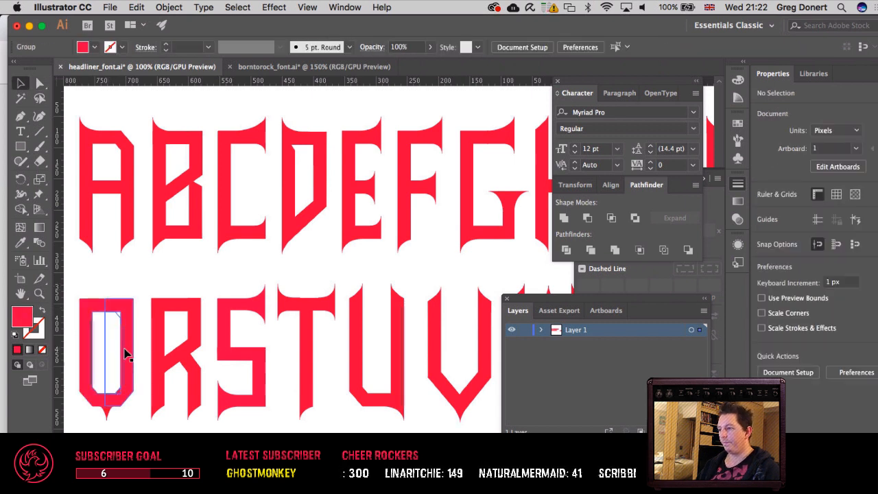
pyautogui.click(123, 352)
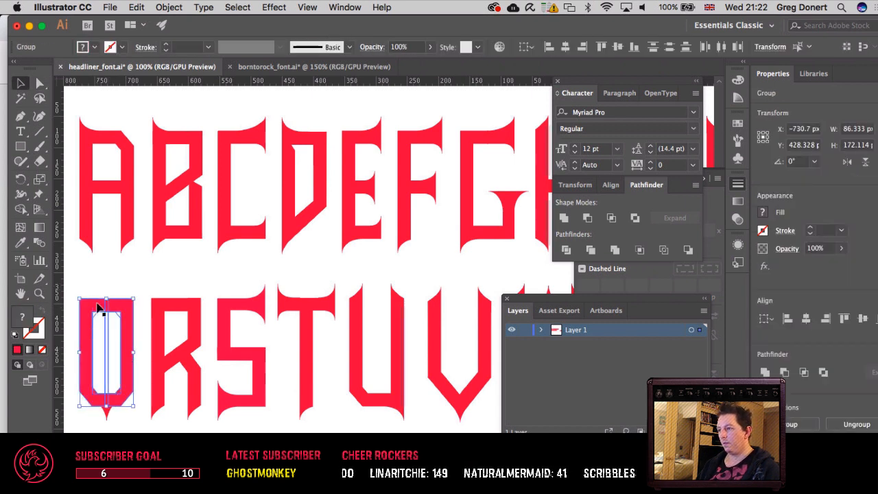
pyautogui.click(564, 217)
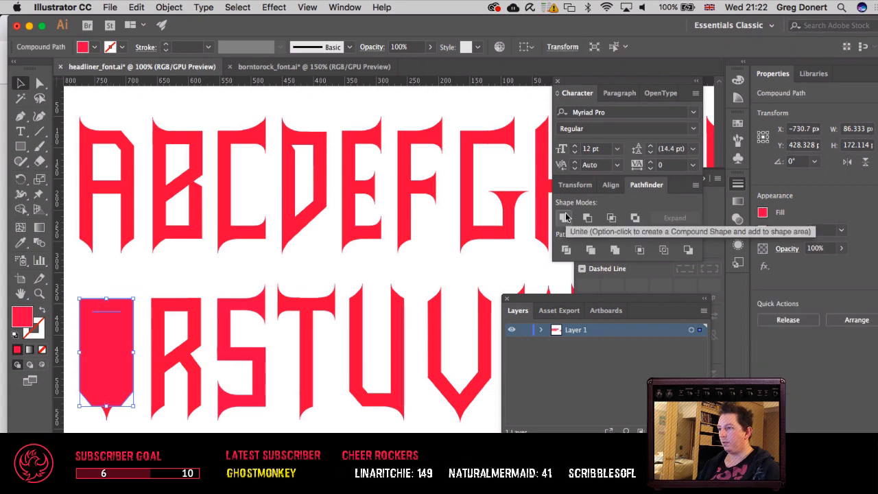
pyautogui.press('a')
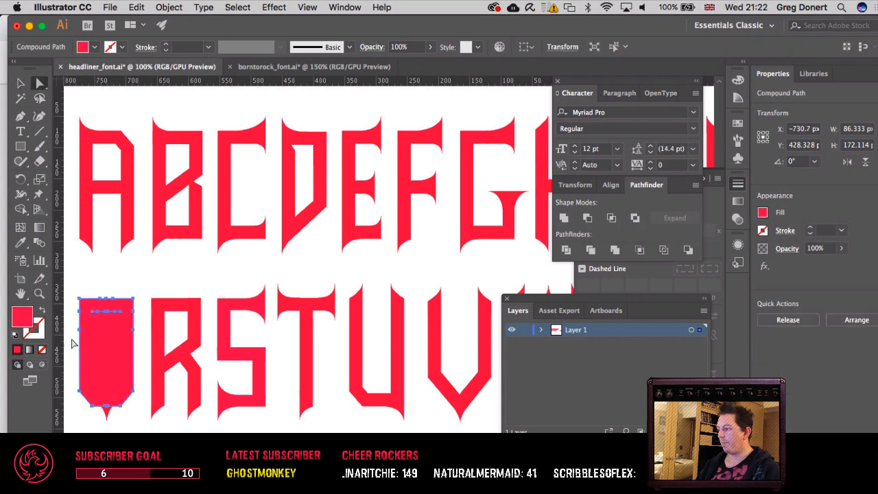
pyautogui.click(138, 424)
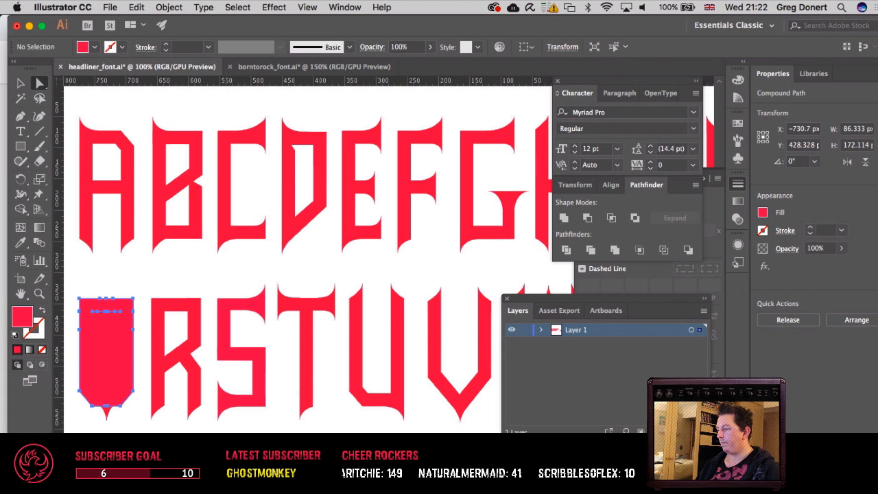
pyautogui.click(111, 313)
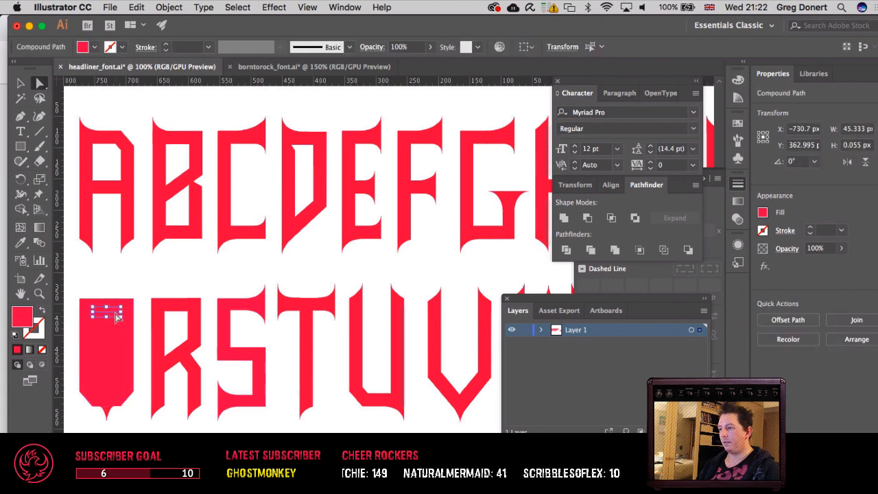
pyautogui.press('Delete')
pyautogui.hotkey('ctrl', 'z')
pyautogui.hotkey('ctrl', 'z')
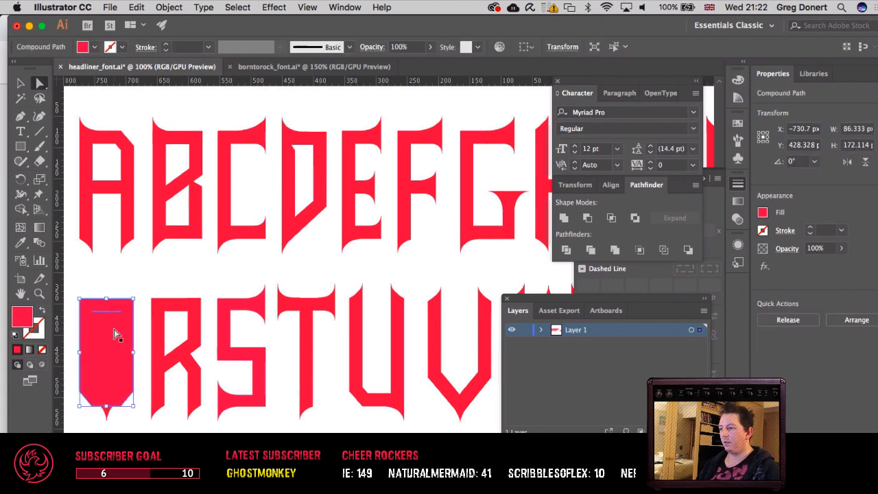
pyautogui.press('z')
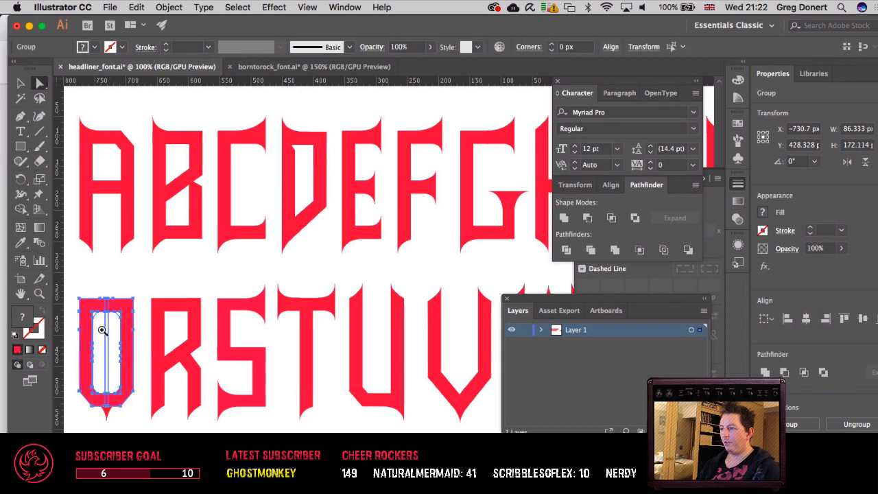
# Step: Try pulling the Q's right half away from the left, undo it, and inspect both halves in outline view
pyautogui.click(103, 330)
pyautogui.click(352, 329)
pyautogui.click(355, 328)
pyautogui.moveTo(391, 306); pyautogui.dragTo(85, 372)
pyautogui.press('v')
pyautogui.press('a')
pyautogui.click(233, 218)
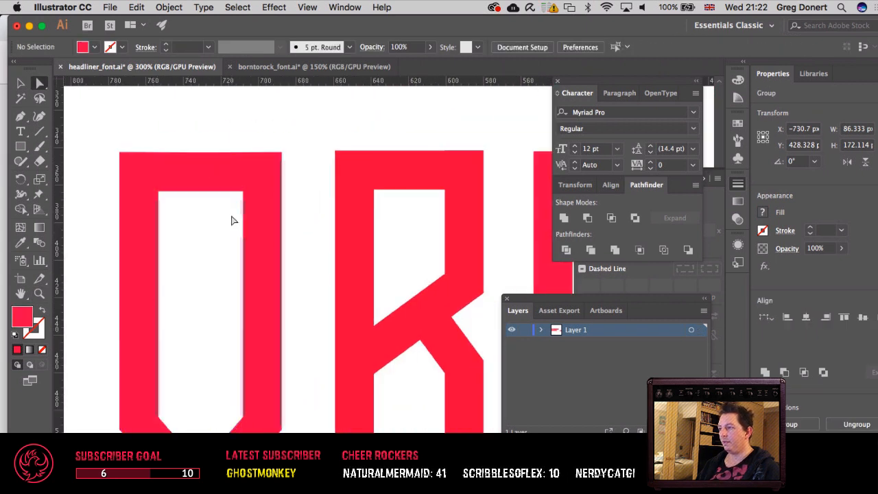
pyautogui.moveTo(245, 214); pyautogui.dragTo(308, 219)
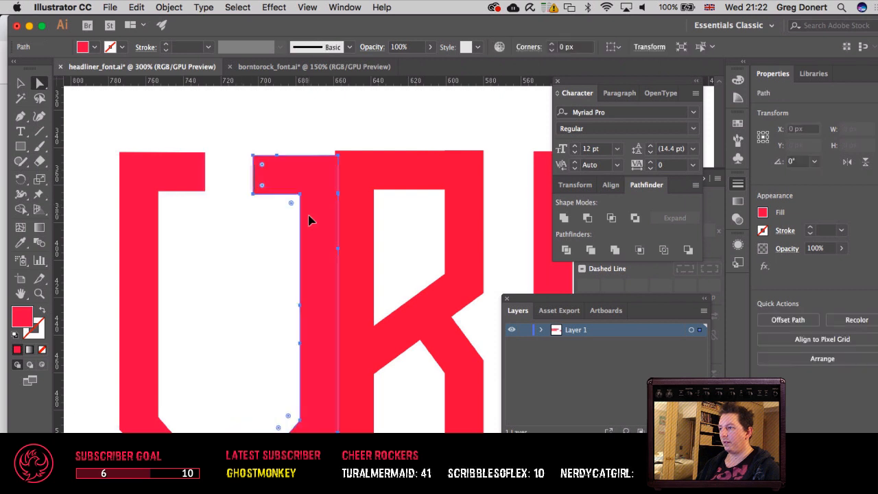
pyautogui.press('super+z')
pyautogui.keyDown('shift'); pyautogui.click(153, 334); pyautogui.keyUp('shift')
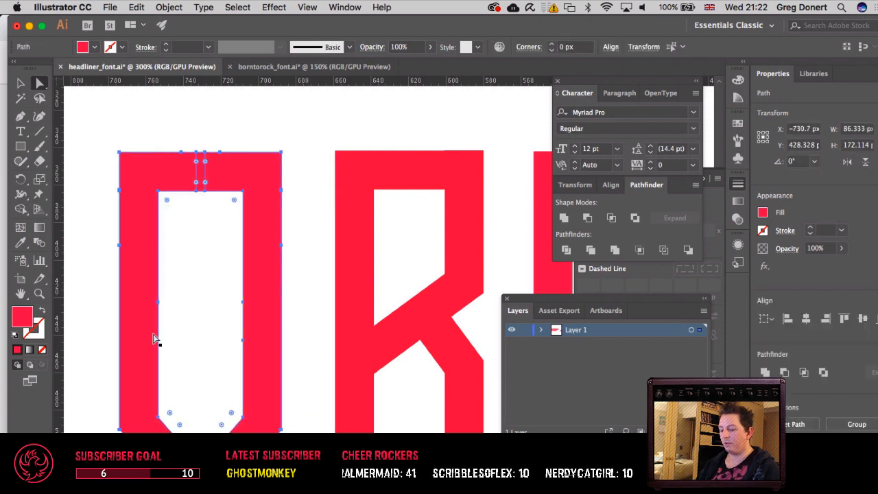
pyautogui.press('super+y')
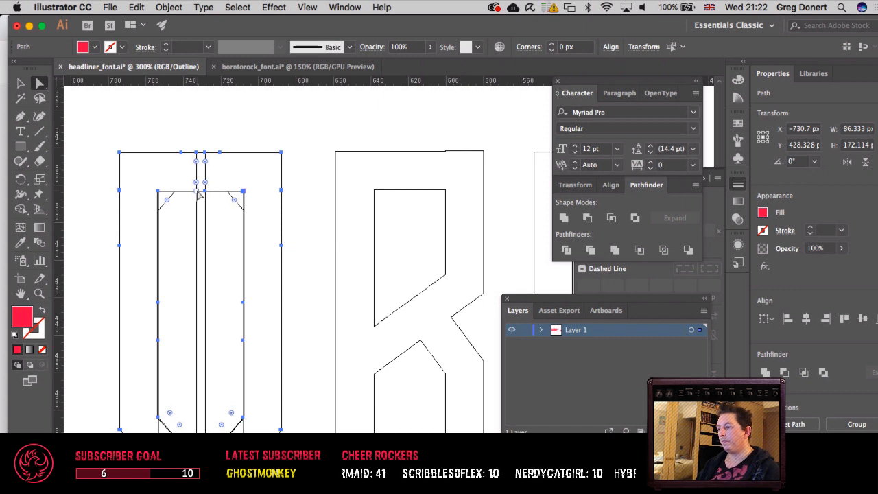
pyautogui.press('super+y')
# Step: Deselect the Q and hide all panels to show the whole alphabet on the artboard
pyautogui.press('v')
pyautogui.click(309, 265)
pyautogui.scroll(-6, 308, 270)
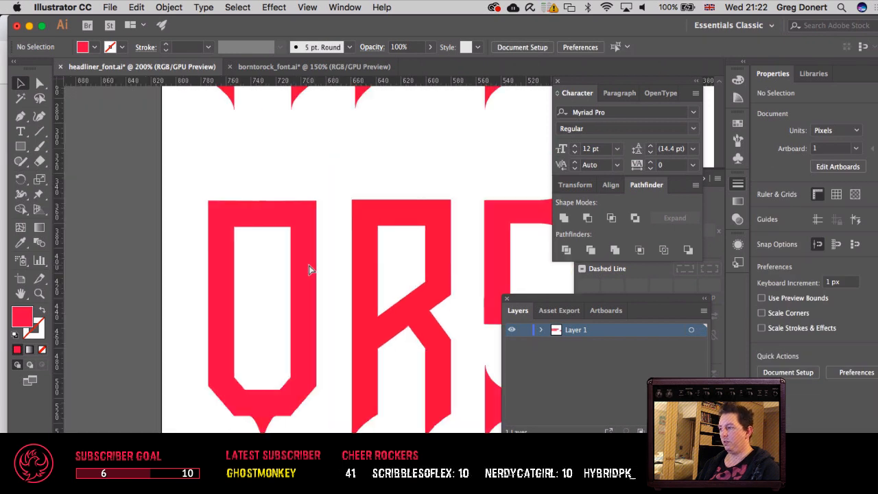
pyautogui.press('Tab')
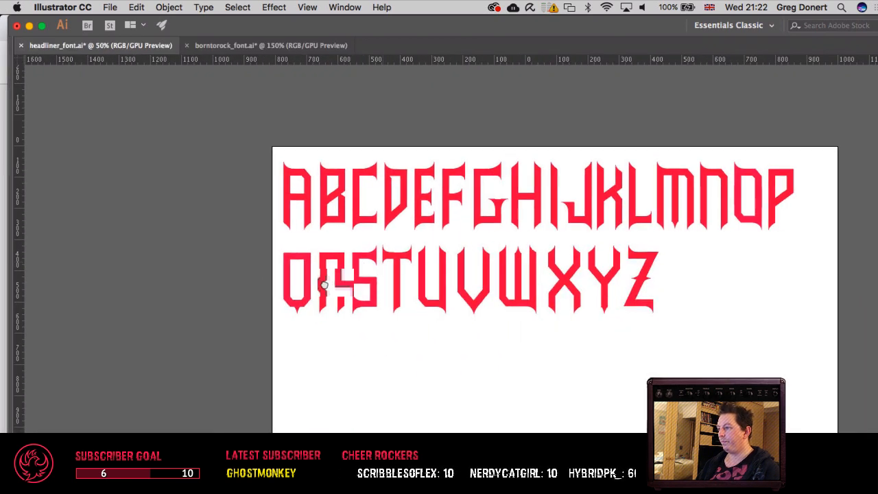
pyautogui.hscroll(5, 330, 281)
pyautogui.scroll(2, 329, 281)
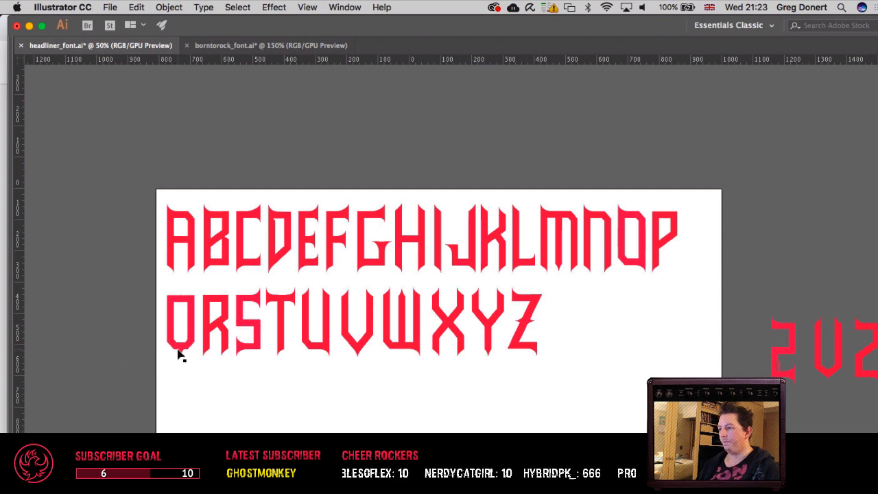
# Step: Try placing a copy of the Q's tail spike fully inside the letter's opening, and undo it
pyautogui.press('super+equal')
pyautogui.press('super+equal')
pyautogui.press('super+equal')
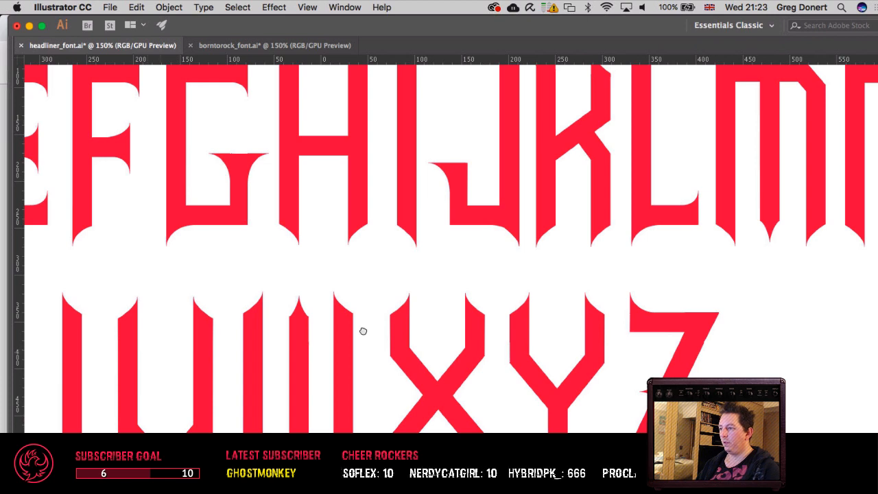
pyautogui.moveTo(363, 331); pyautogui.dragTo(575, 324)
pyautogui.moveTo(61, 385)
pyautogui.mouseDown()
pyautogui.moveTo(246, 383)
pyautogui.moveTo(239, 407)
pyautogui.moveTo(251, 411)
pyautogui.mouseUp()
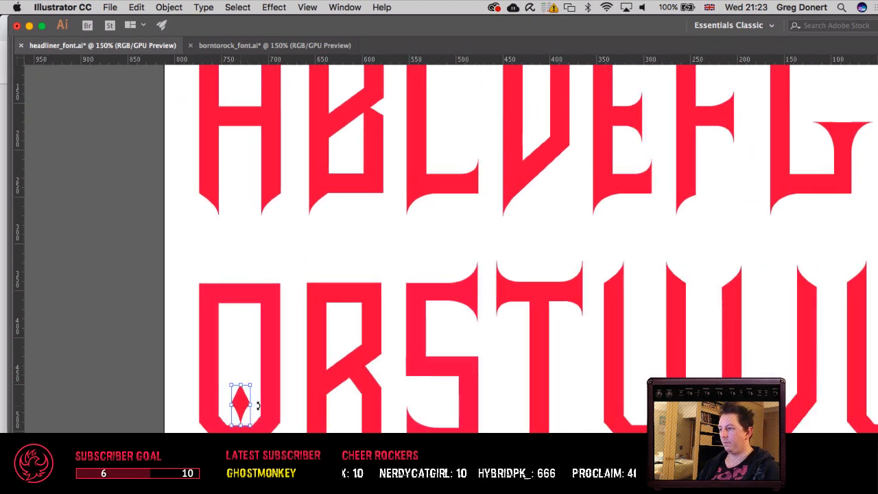
pyautogui.press('super+z')
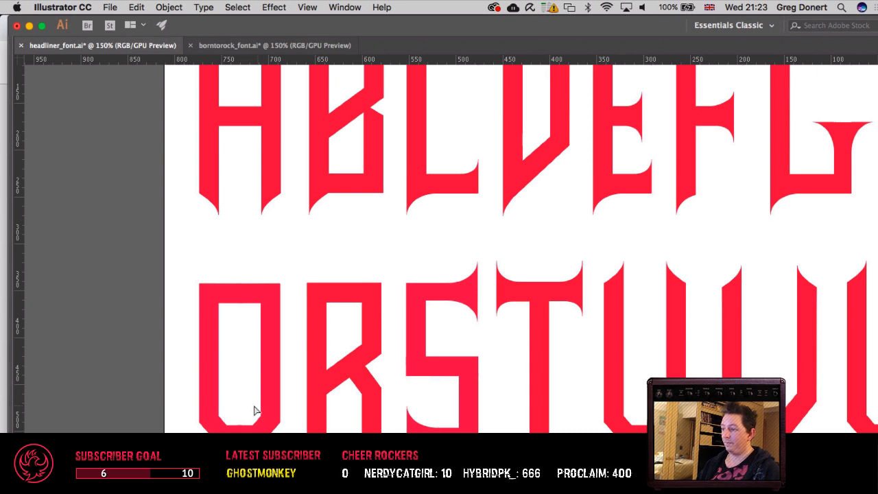
# Step: Duplicate the Q's tail spike and move the copy up until its tip rises into the letter's opening
pyautogui.press('v')
pyautogui.hotkey('shift', 'Up')
pyautogui.hotkey('shift', 'Up')
pyautogui.hotkey('shift', 'Up')
pyautogui.hotkey('shift', 'Down')
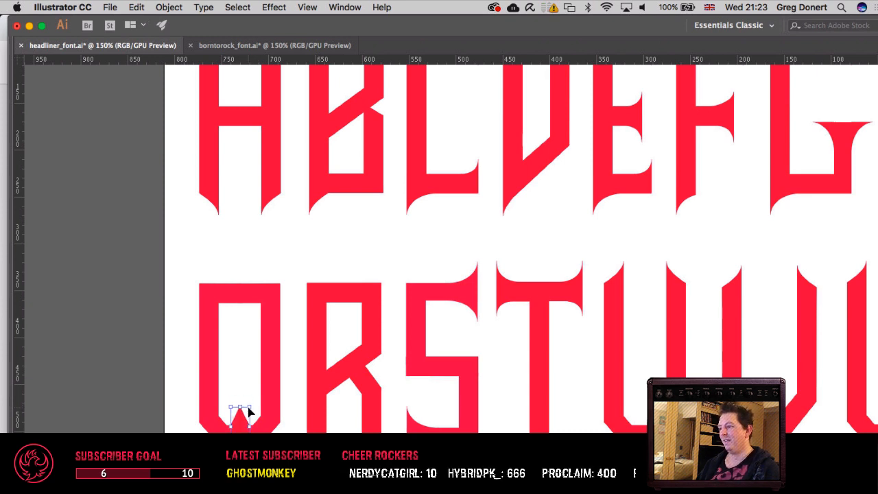
pyautogui.press('Down')
pyautogui.press('Down')
pyautogui.press('Down')
pyautogui.press('Down')
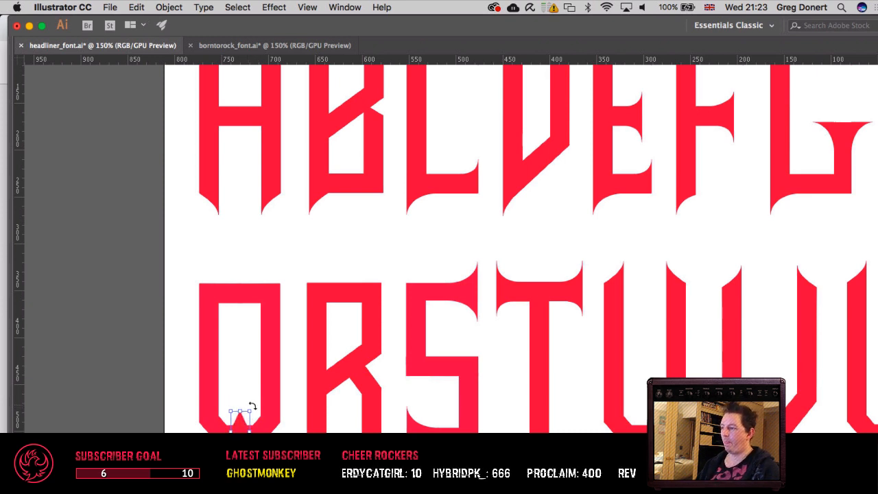
# Step: Rotate the copied spike 180 degrees so its curved point faces up, and nudge it slightly higher inside the Q
pyautogui.moveTo(252, 407); pyautogui.dragTo(227, 458)
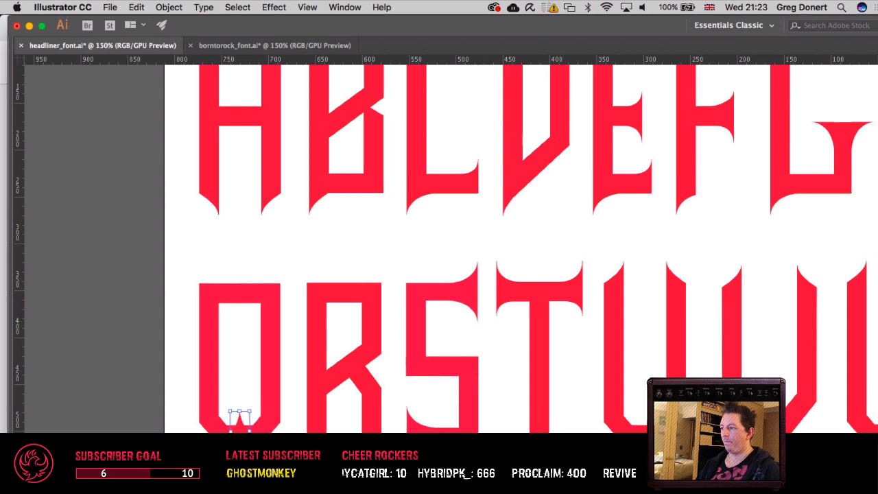
pyautogui.press('Up')
pyautogui.press('Up')
pyautogui.press('Up')
pyautogui.press('Up')
pyautogui.press('Up')
pyautogui.press('Up')
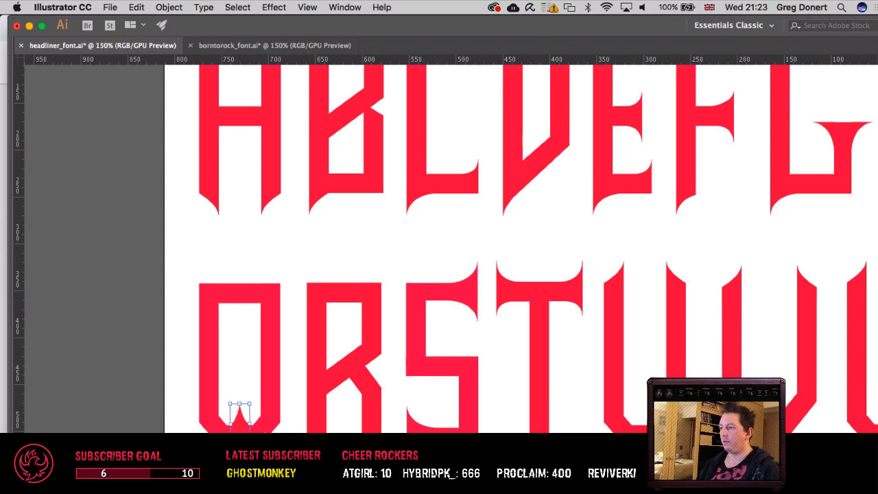
pyautogui.press('super+shift+a')
# Step: Try a small Pen tool shape at the middle of the Q's top bar, and remove it
pyautogui.hscroll(3, 451, 249)
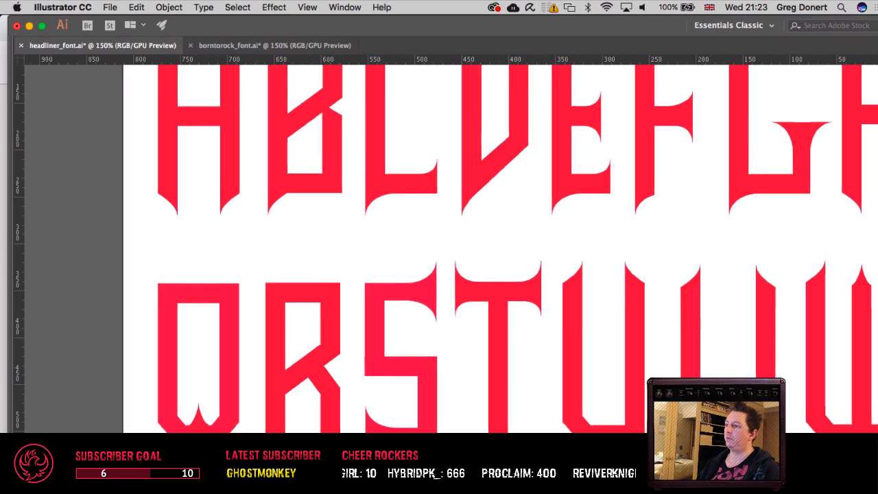
pyautogui.press('super+minus')
pyautogui.press('super+minus')
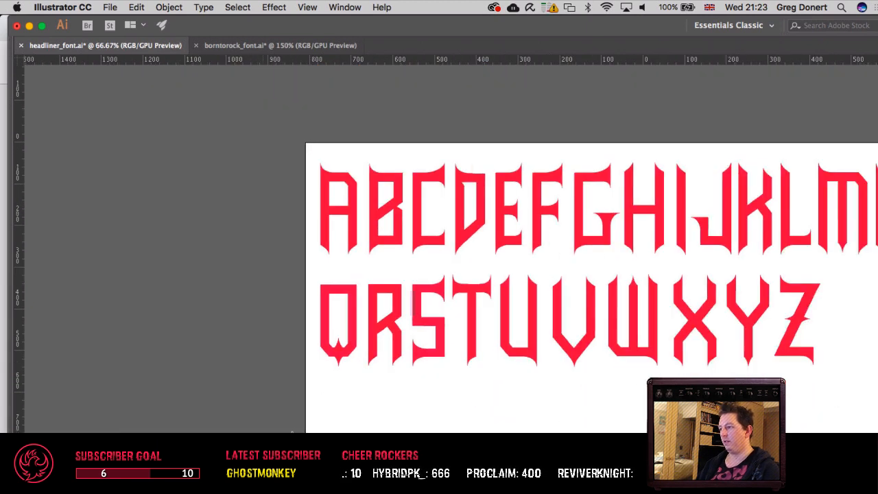
pyautogui.moveTo(427, 398); pyautogui.dragTo(210, 410)
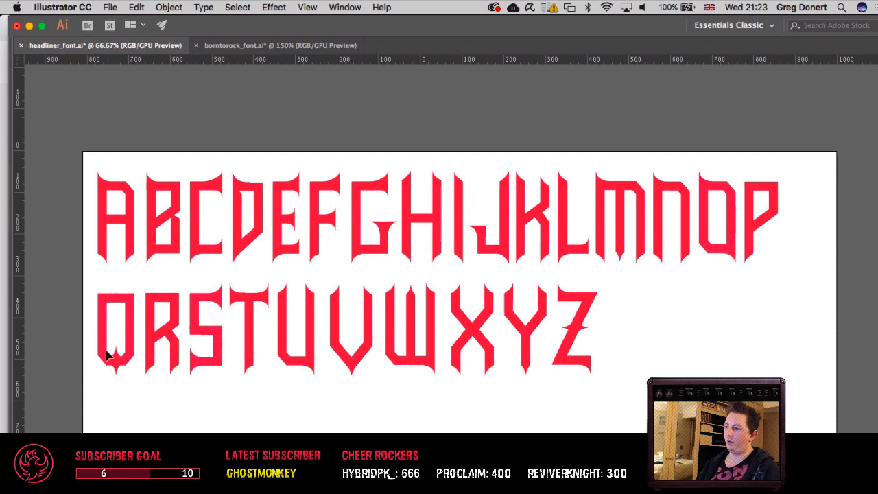
pyautogui.click(123, 305)
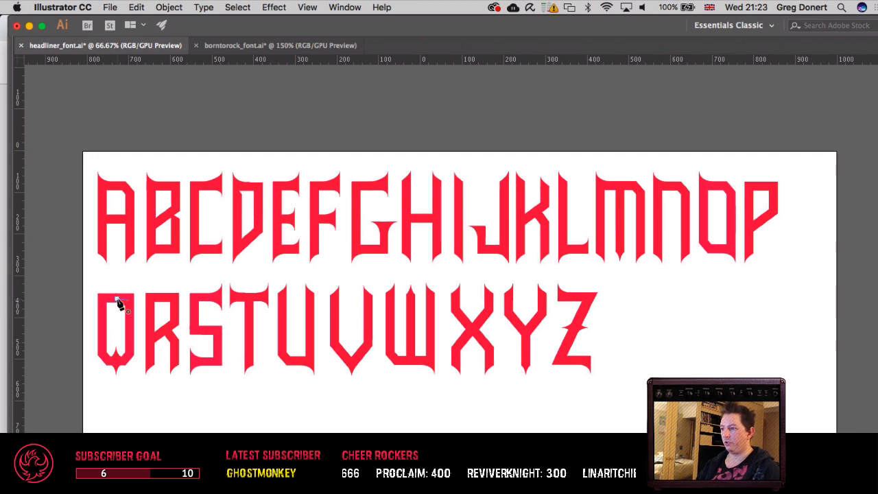
pyautogui.press('Delete')
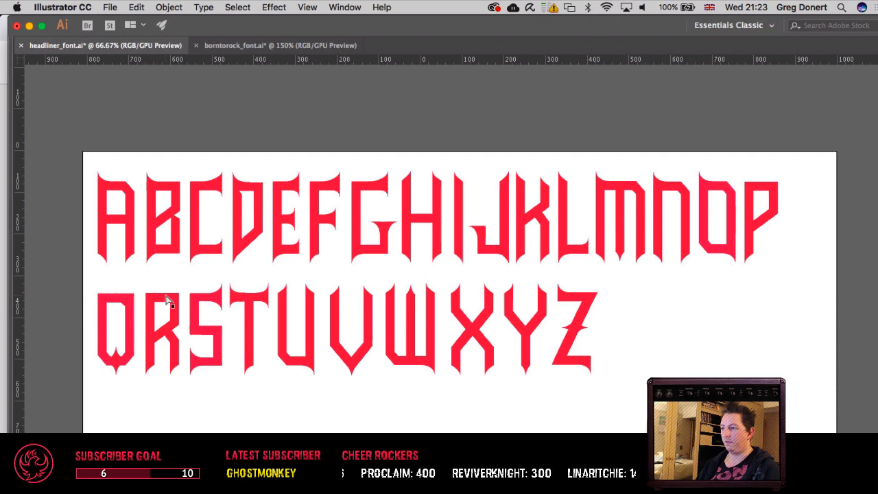
pyautogui.press('super+z')
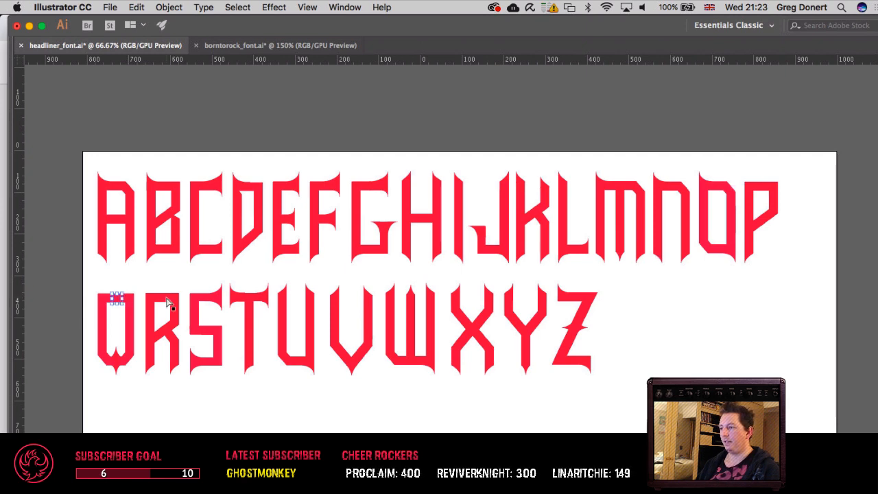
pyautogui.press('super+z')
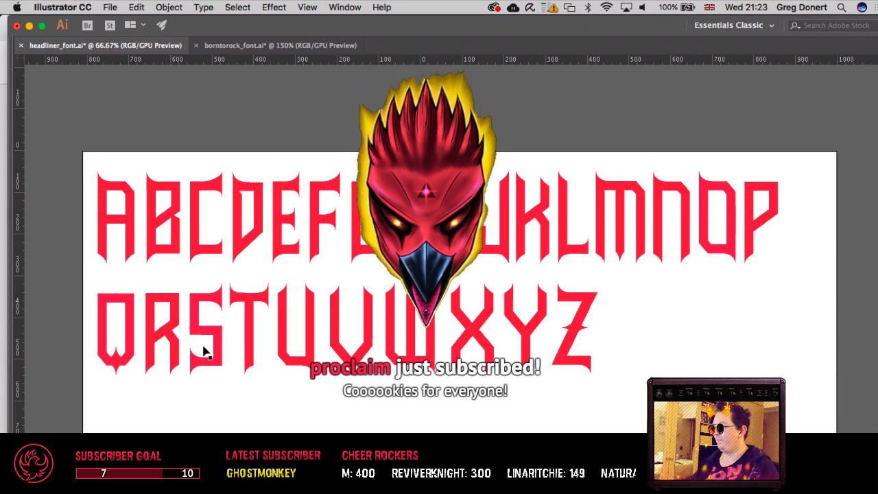
# Step: Save the headliner_font.ai document and review both rows of the alphabet
pyautogui.press('super+s')
pyautogui.moveTo(256, 399); pyautogui.dragTo(284, 402)
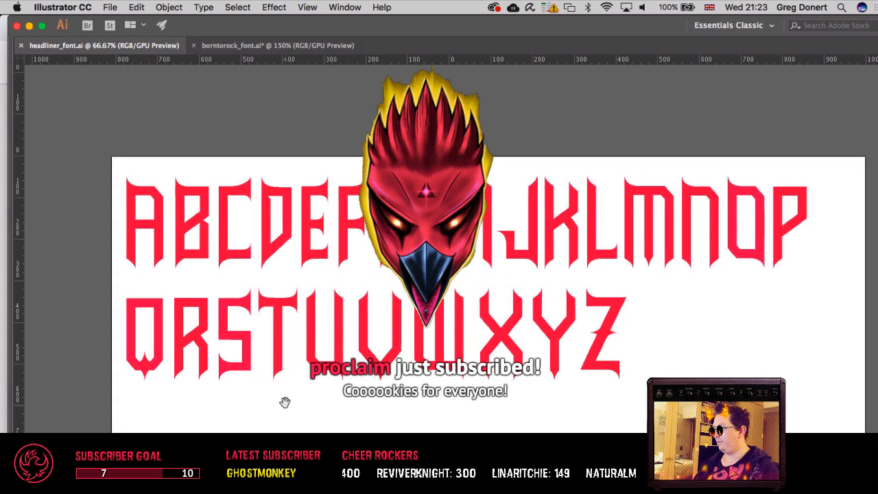
pyautogui.press('super+equal')
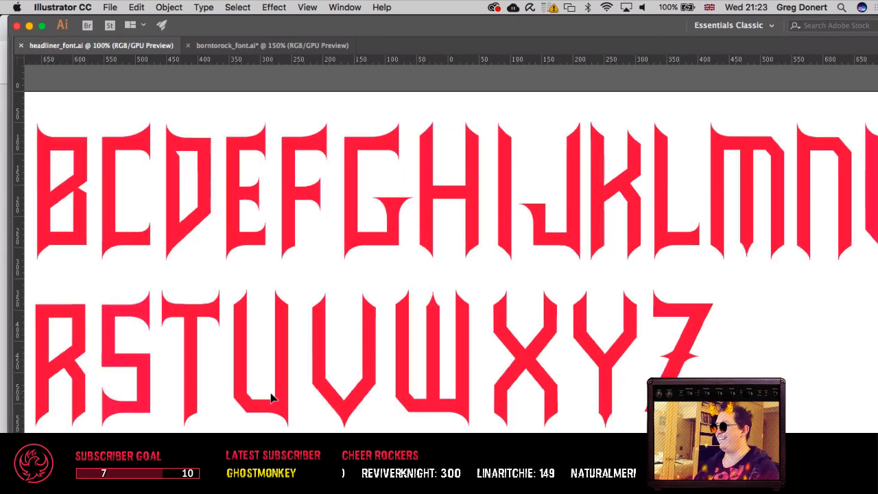
pyautogui.moveTo(309, 405); pyautogui.dragTo(378, 377)
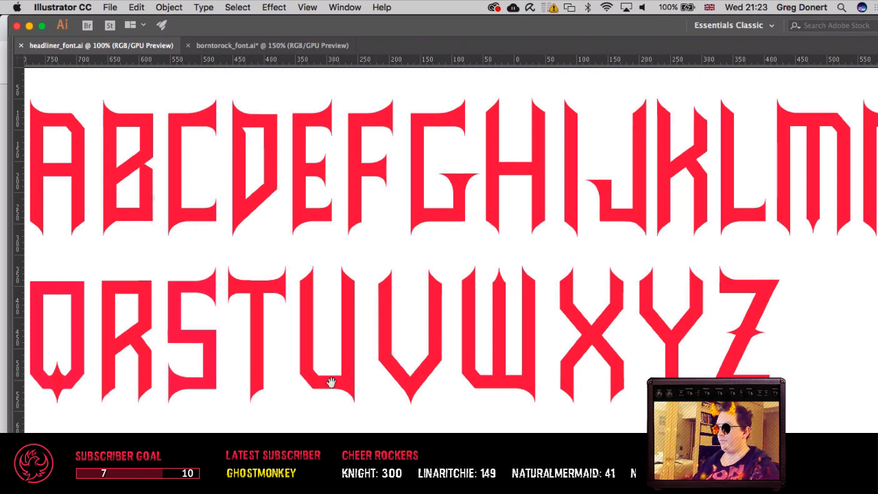
pyautogui.moveTo(333, 382); pyautogui.dragTo(414, 405)
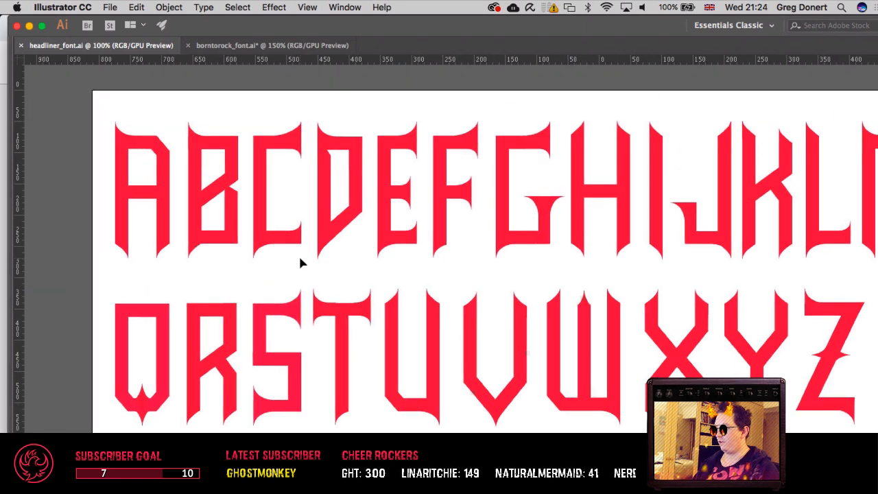
pyautogui.hscroll(2, 299, 261)
pyautogui.moveTo(397, 296); pyautogui.dragTo(438, 279)
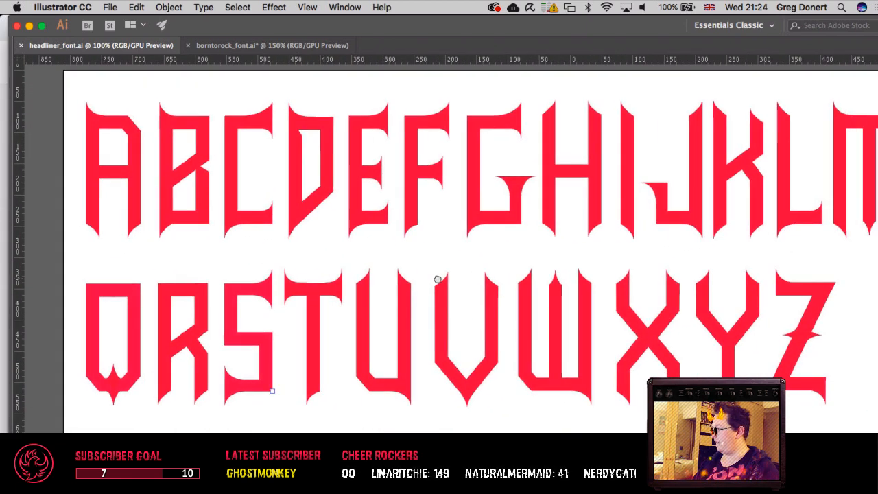
# Step: Examine both rows of the red spiky alphabet, as a whole and closer up, for consistent letterforms and spacing
pyautogui.press('super+minus')
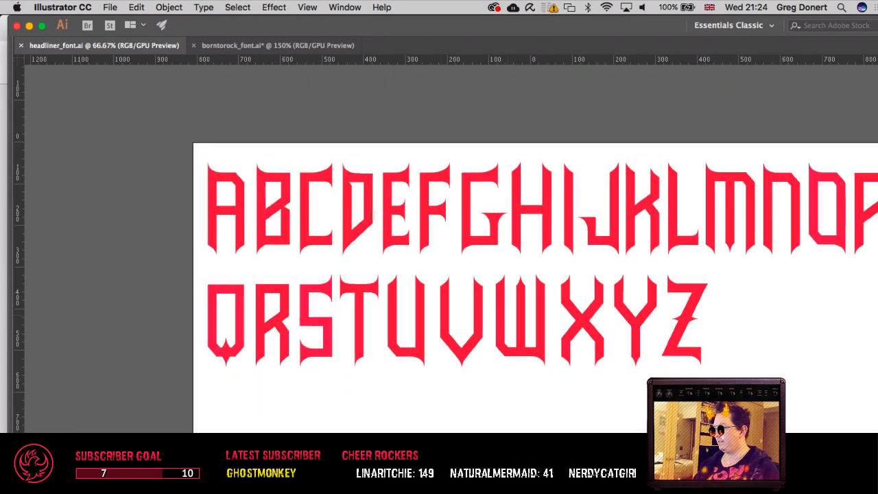
pyautogui.moveTo(463, 313); pyautogui.dragTo(350, 286)
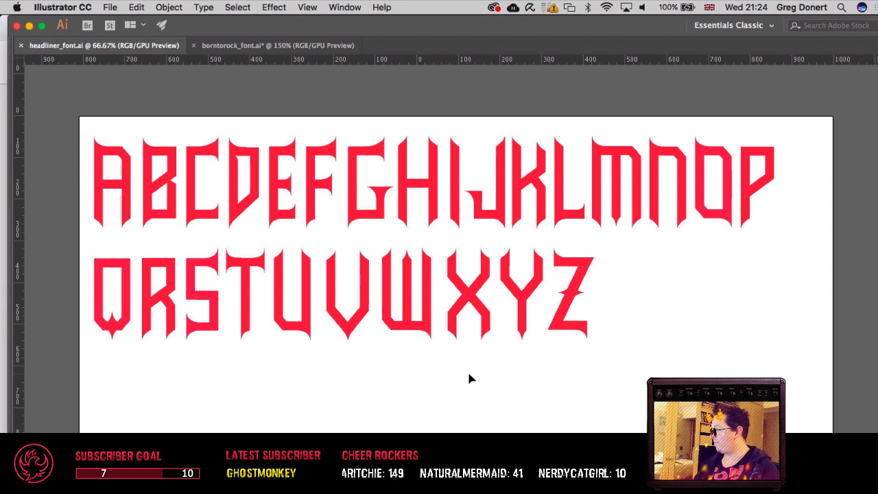
pyautogui.moveTo(450, 361); pyautogui.dragTo(455, 384)
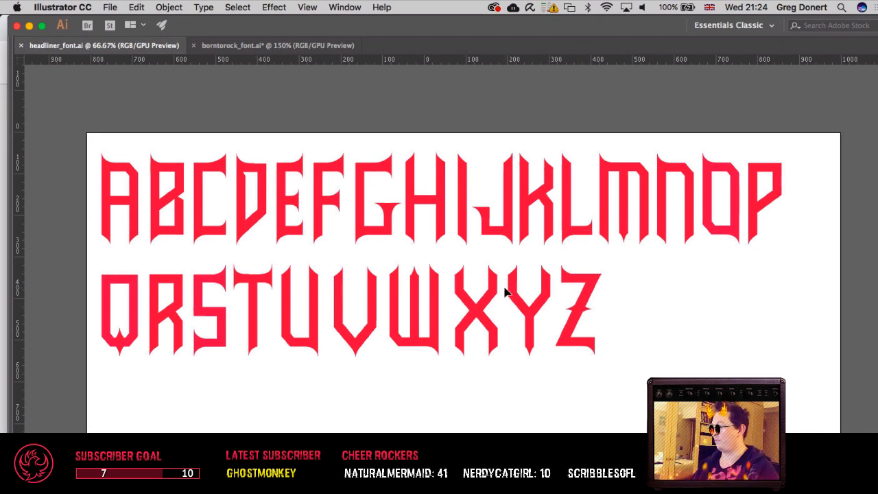
pyautogui.moveTo(473, 311)
pyautogui.mouseDown()
pyautogui.moveTo(495, 313)
pyautogui.moveTo(460, 314)
pyautogui.mouseUp()
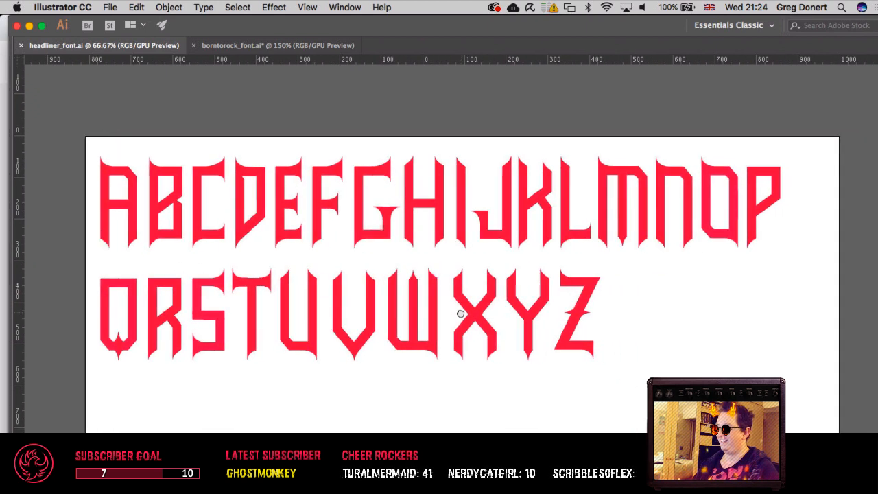
pyautogui.press('super+equal')
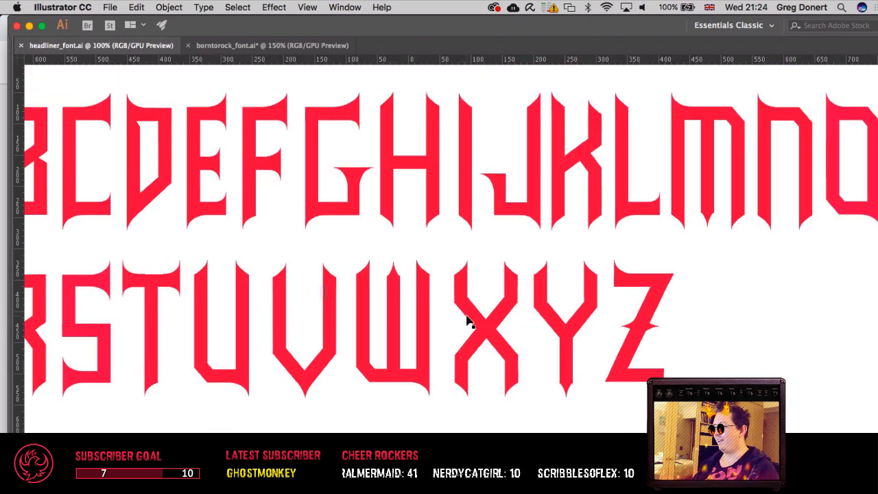
pyautogui.moveTo(325, 275); pyautogui.dragTo(480, 290)
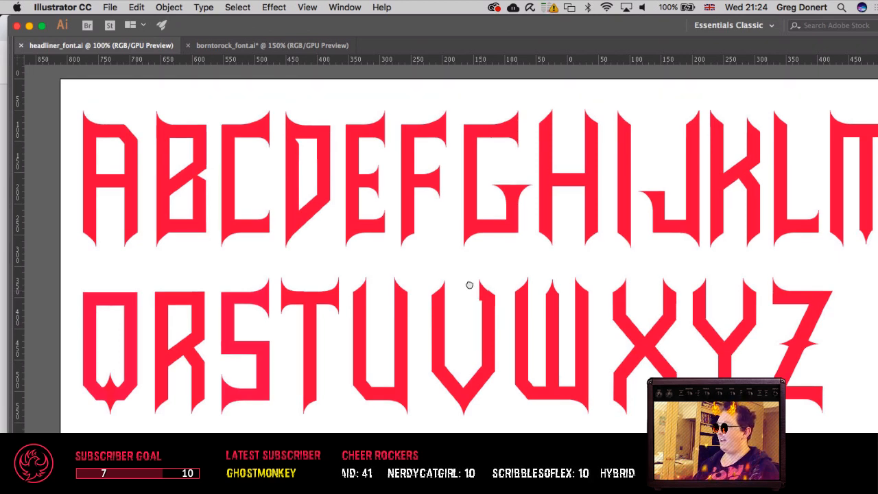
pyautogui.moveTo(480, 292); pyautogui.dragTo(432, 260)
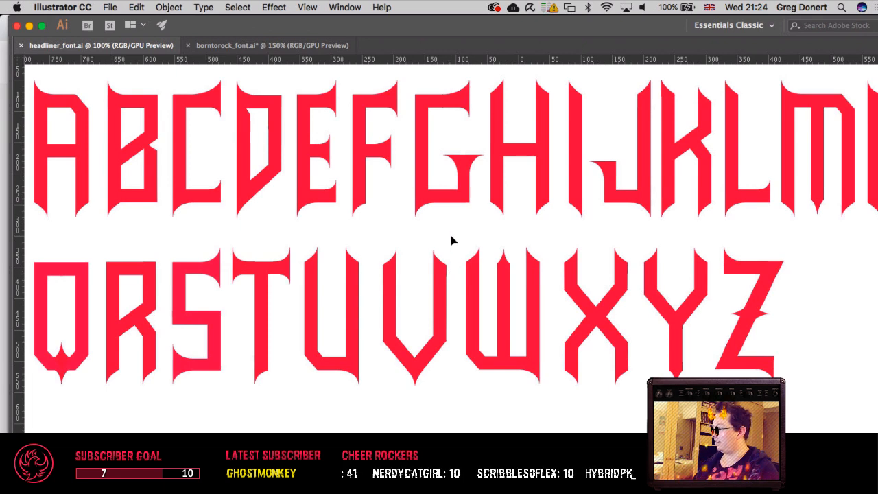
pyautogui.moveTo(457, 237); pyautogui.dragTo(491, 266)
pyautogui.hscroll(5, 256, 76)
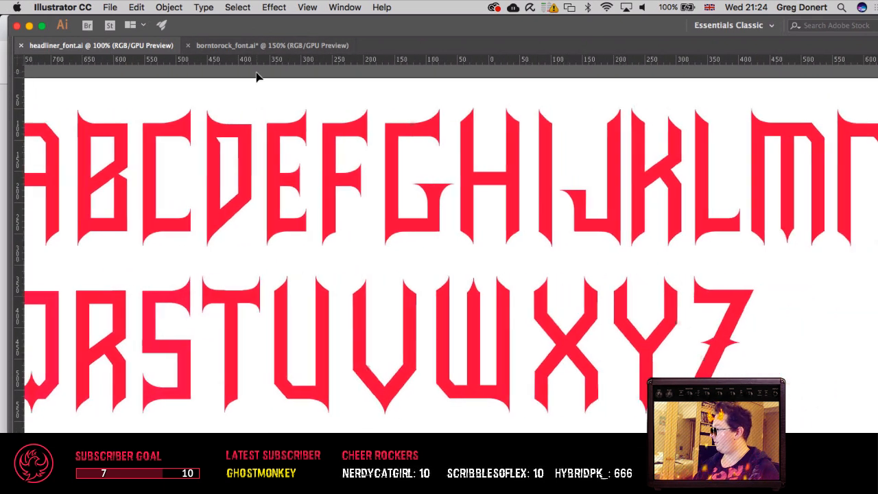
pyautogui.press('super+minus')
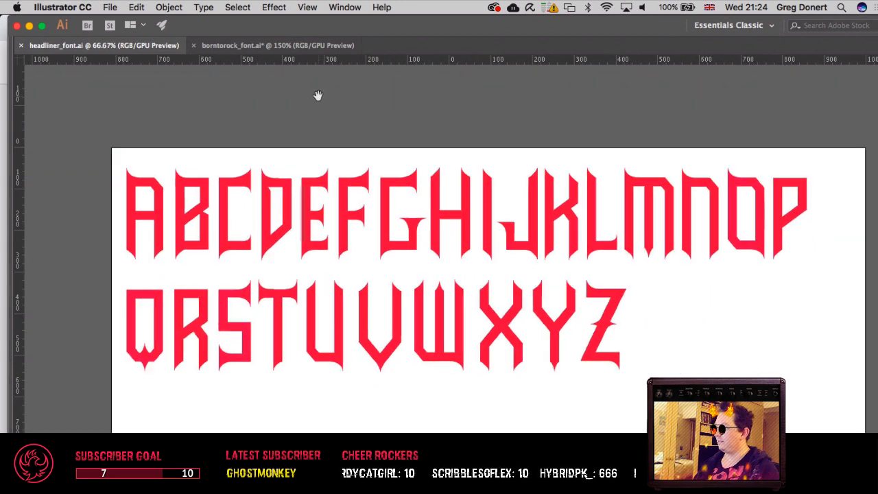
pyautogui.hscroll(2, 302, 89)
# Step: Switch to the borntorock_font.ai document and examine its whole black brush-lettered alphabet
pyautogui.click(270, 44)
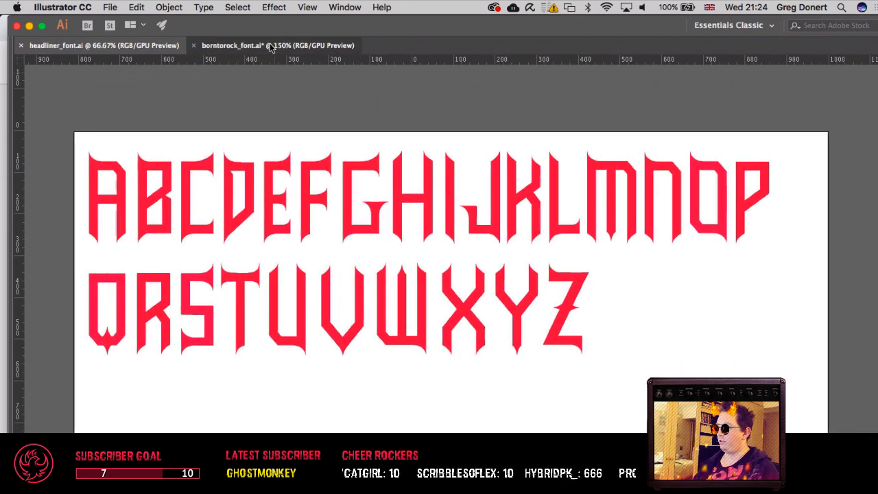
pyautogui.scroll(10, 354, 165)
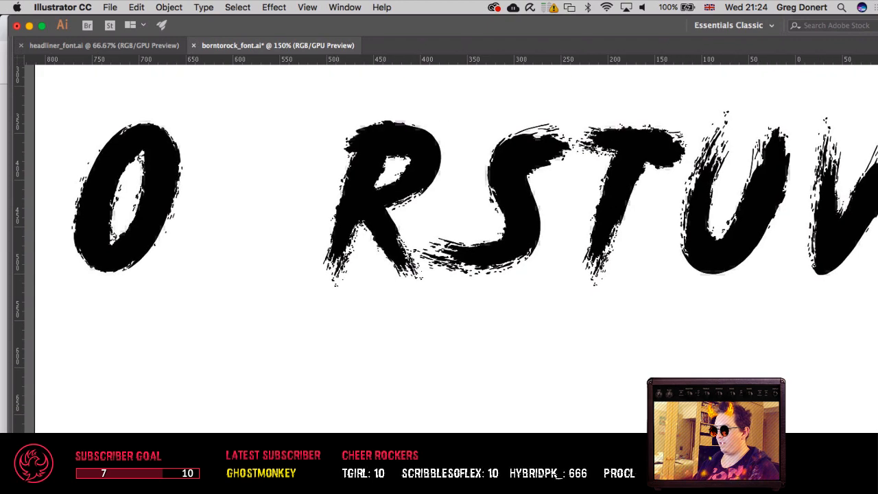
pyautogui.press('super+minus')
pyautogui.press('super+minus')
pyautogui.hscroll(5, 446, 254)
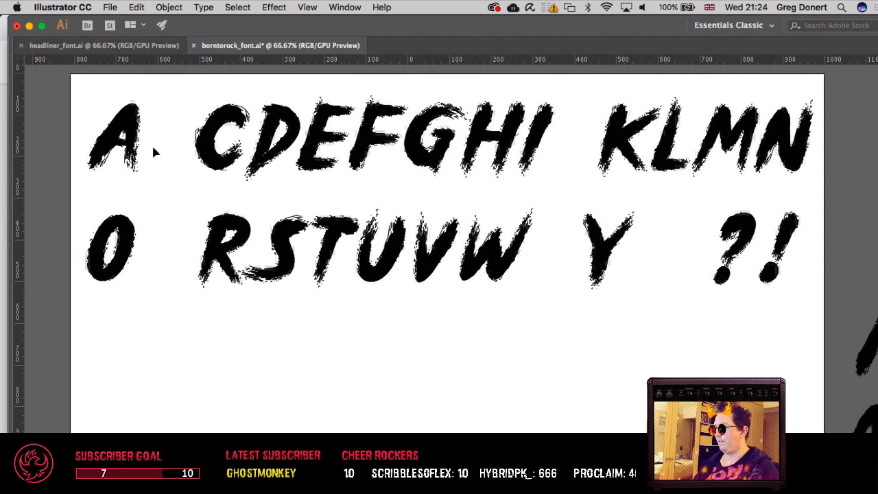
# Step: Compare the headliner_font.ai alphabet with the brush letters in borntorock_font.ai, and finish on the red alphabet
pyautogui.click(121, 45)
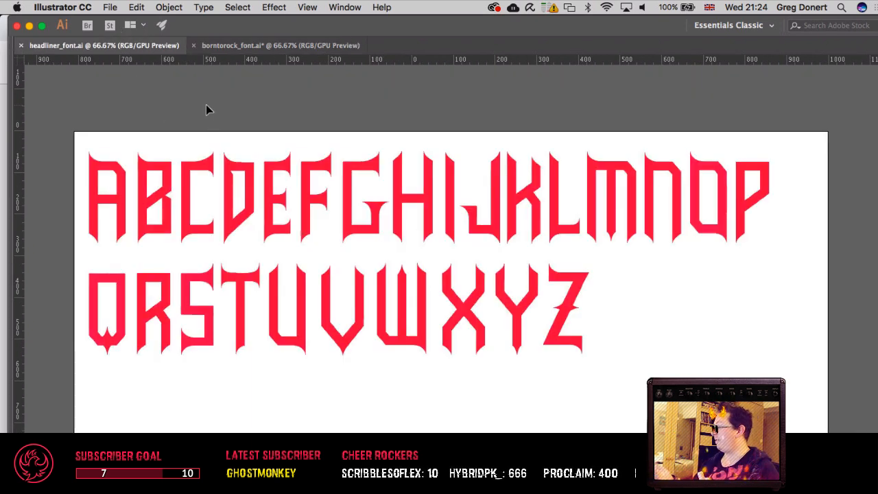
pyautogui.click(238, 45)
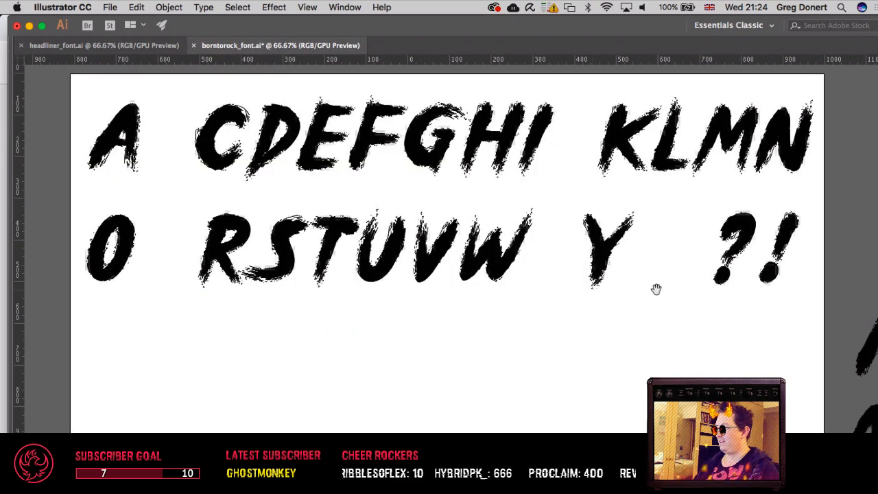
pyautogui.moveTo(656, 289); pyautogui.dragTo(521, 297)
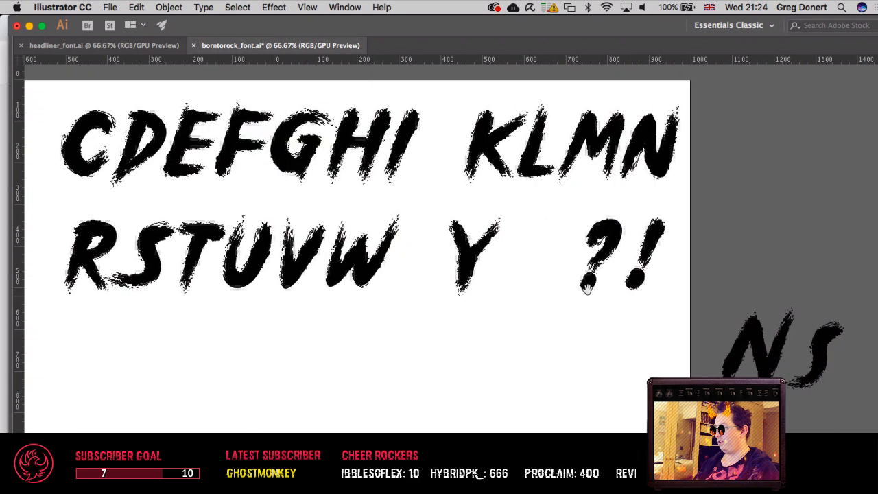
pyautogui.click(122, 44)
pyautogui.moveTo(285, 168); pyautogui.dragTo(306, 138)
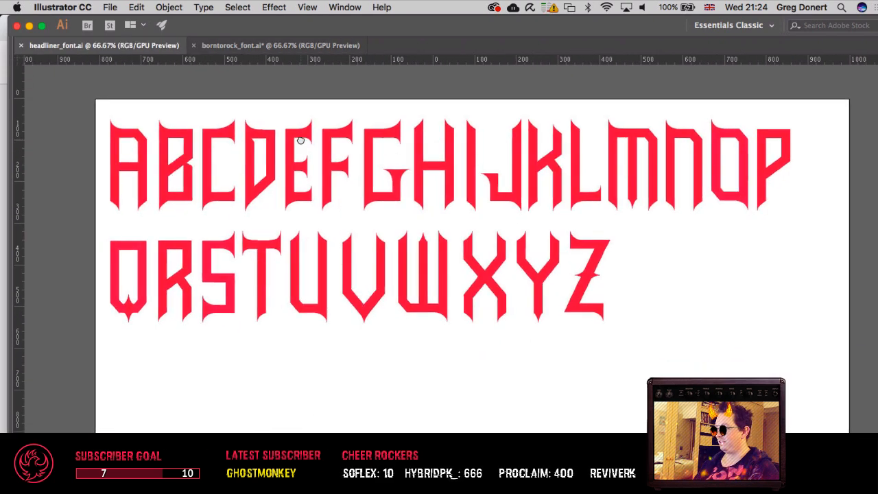
pyautogui.moveTo(386, 218); pyautogui.dragTo(360, 228)
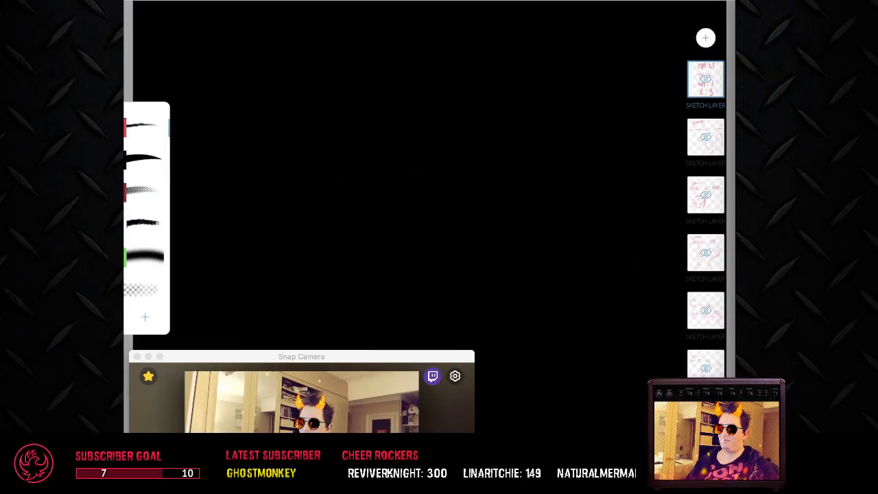
pyautogui.click(642, 142)
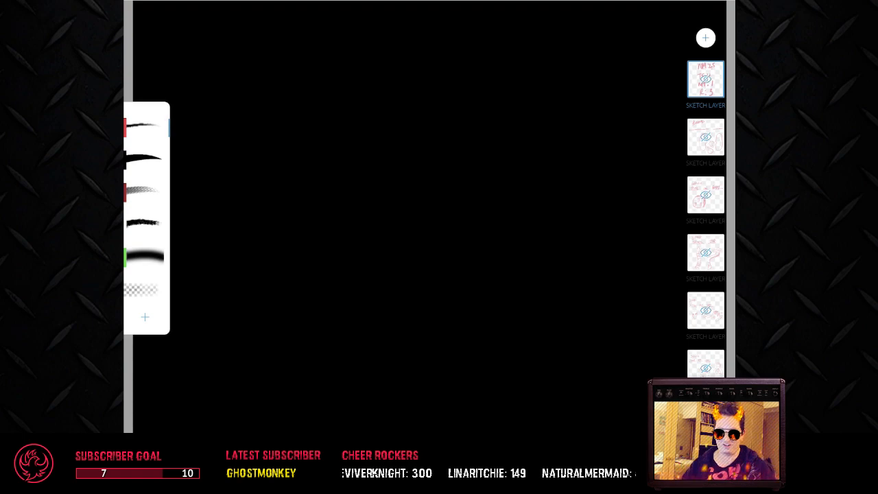
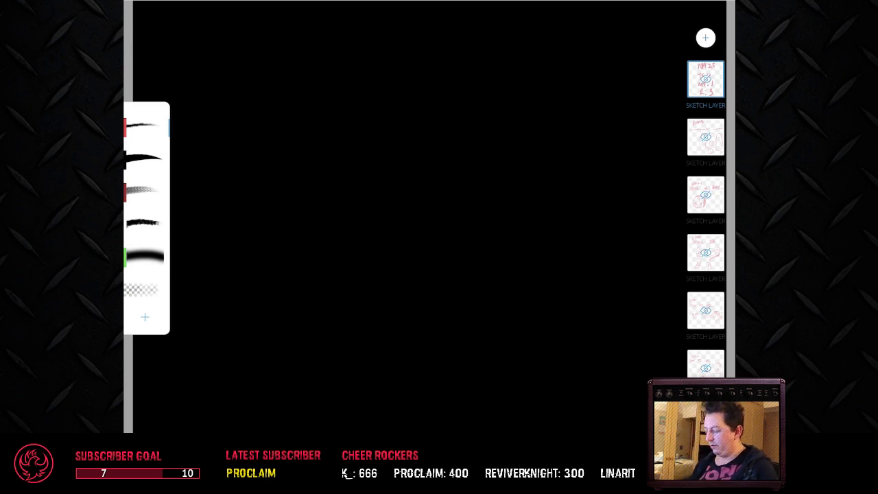
# Step: Add an empty sketch layer directly above the second hidden sketch layer
pyautogui.click(706, 137)
pyautogui.scroll(1, 706, 195)
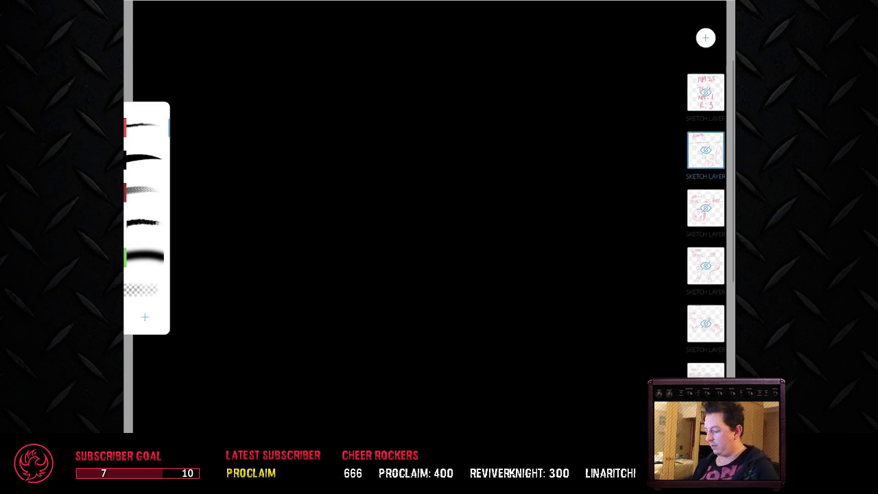
pyautogui.click(706, 38)
pyautogui.click(562, 27)
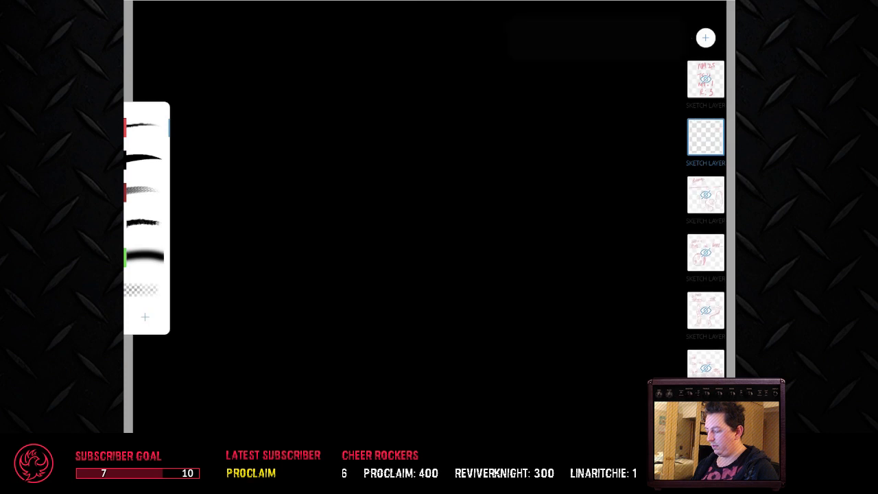
pyautogui.moveTo(426, 110)
pyautogui.mouseDown()
pyautogui.moveTo(349, 208)
pyautogui.moveTo(594, 330)
pyautogui.mouseUp()
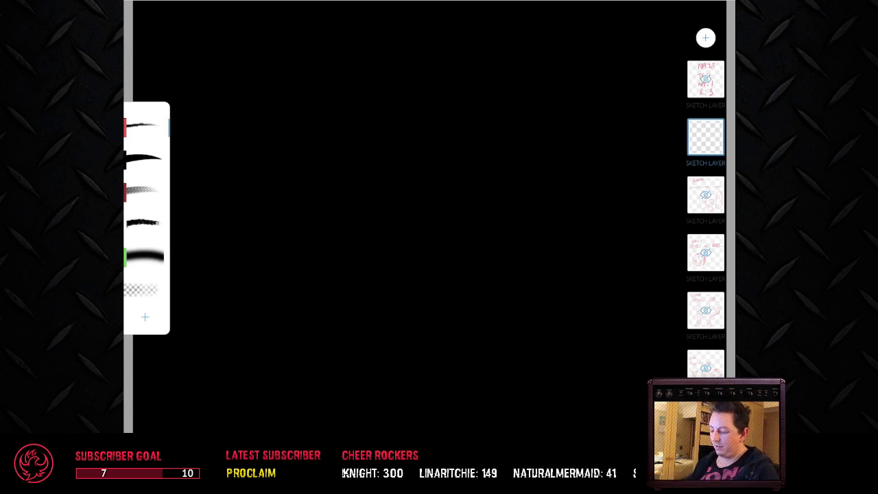
pyautogui.moveTo(357, 123)
pyautogui.mouseDown()
pyautogui.moveTo(418, 185)
pyautogui.moveTo(453, 224)
pyautogui.mouseUp()
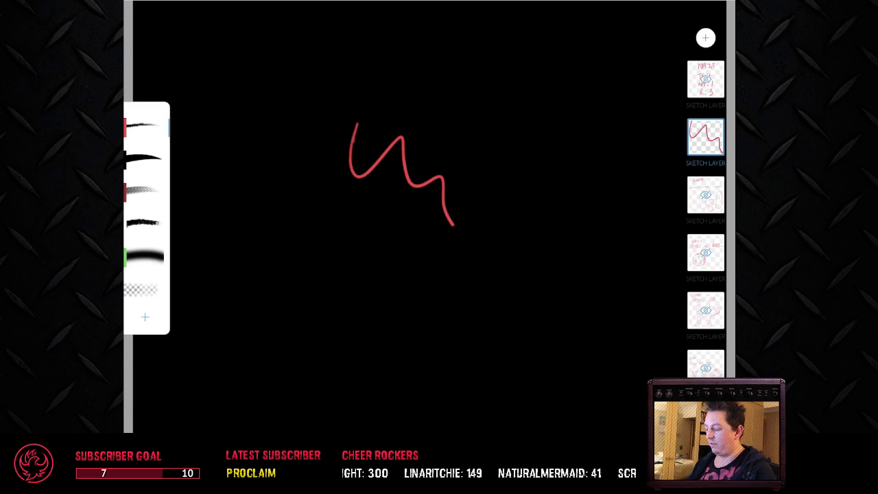
pyautogui.hotkey('ctrl', 'z')
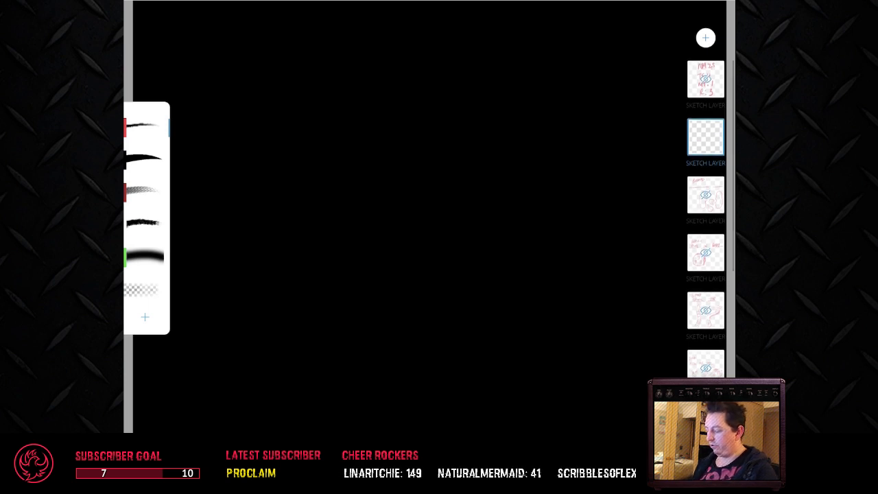
# Step: Switch to Snap Camera, apply the favourite lens with flaming hair and dark sunglasses, and return to the sketch canvas
pyautogui.click(705, 195)
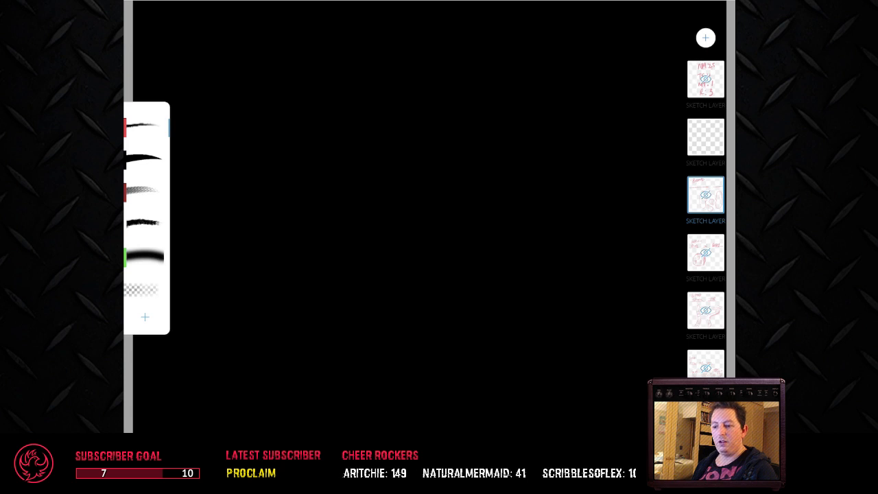
pyautogui.press('super+Tab')
pyautogui.click(150, 376)
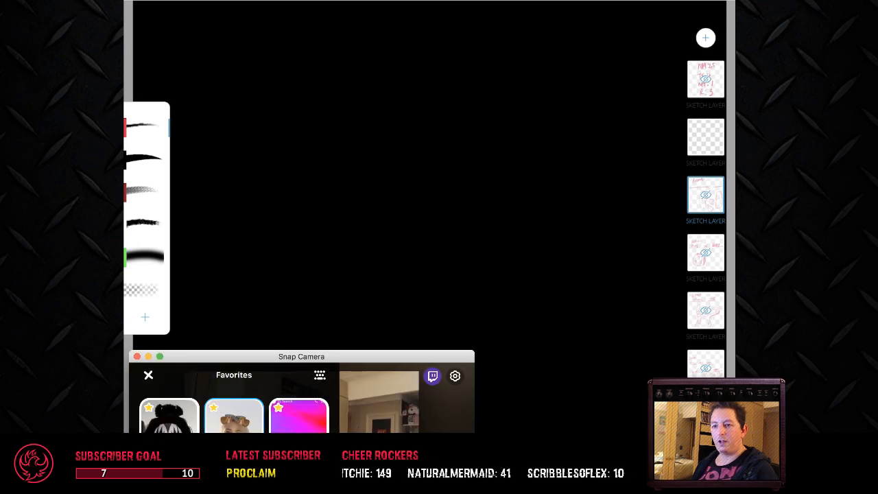
pyautogui.scroll(-3, 234, 412)
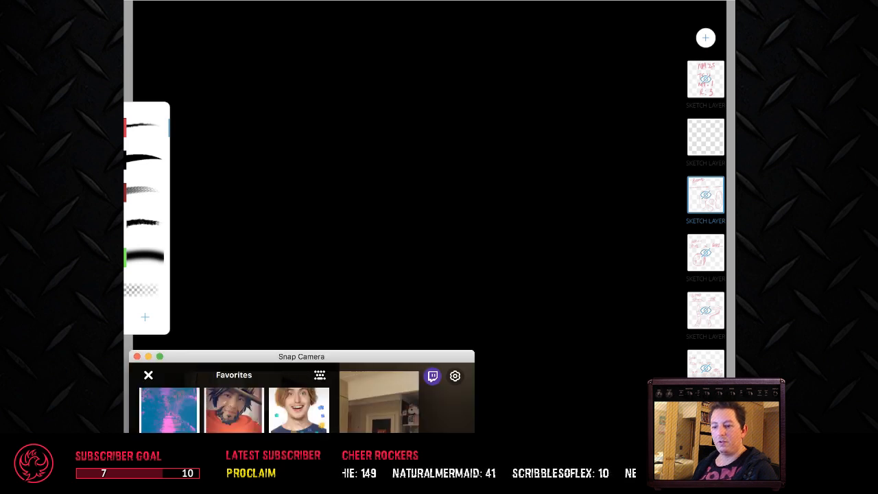
pyautogui.scroll(-2, 233, 410)
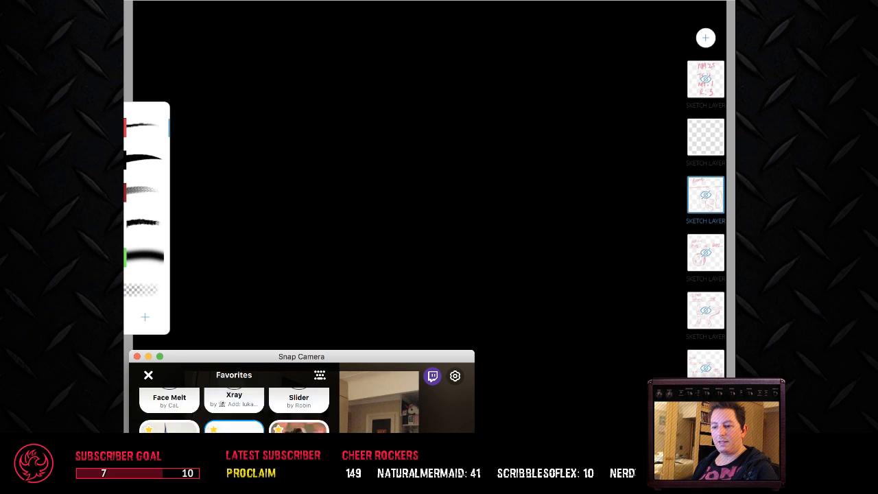
pyautogui.scroll(-4, 234, 410)
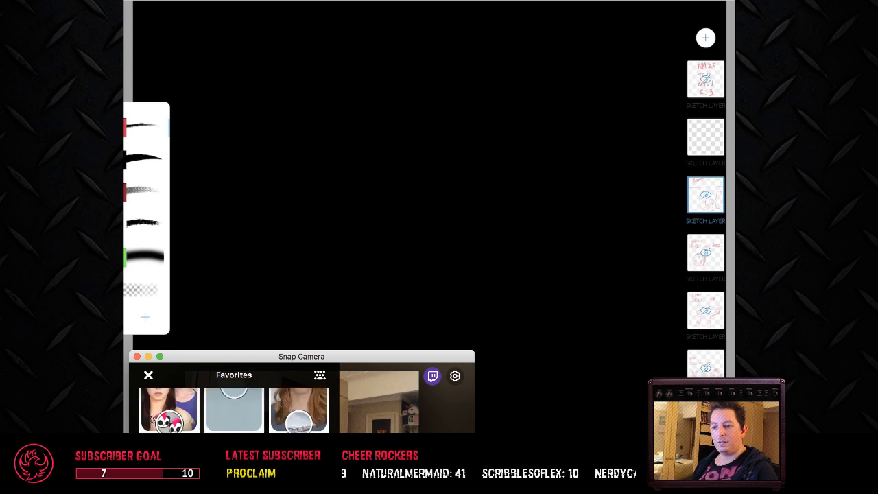
pyautogui.click(152, 412)
pyautogui.click(148, 376)
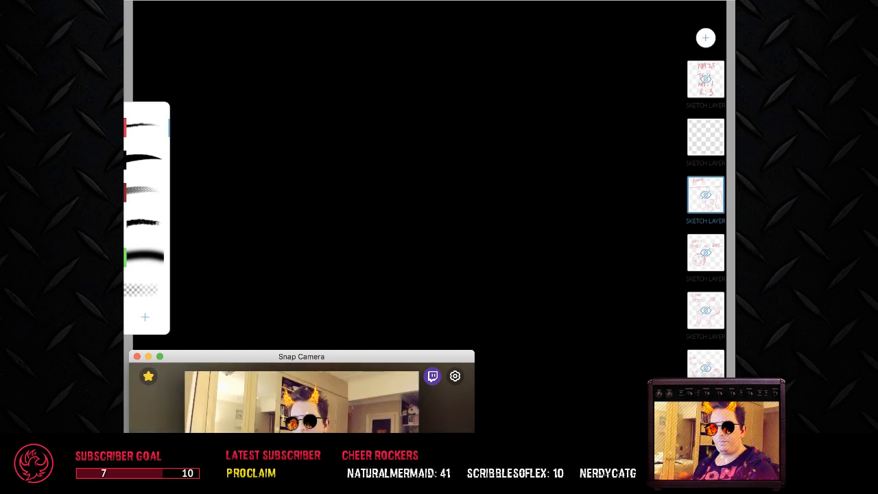
pyautogui.click(307, 263)
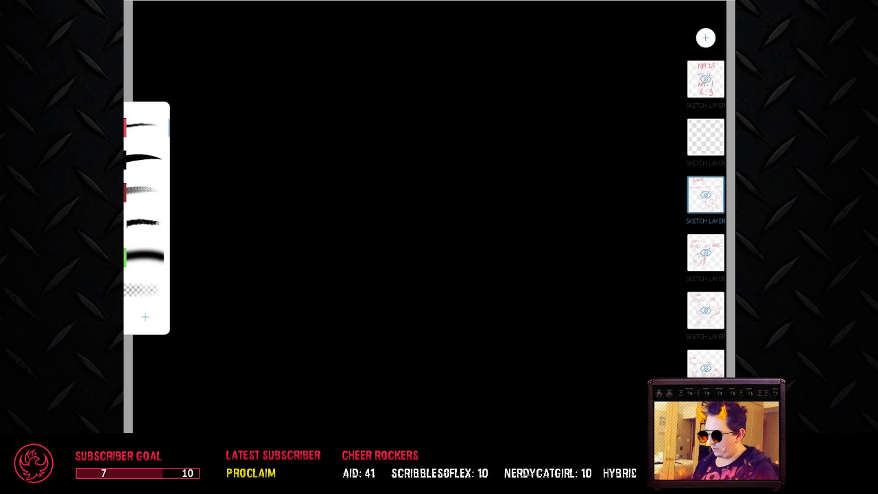
# Step: Delete the hidden sketch layer below the empty one, then check and delete the "Plug In Baby" drawing layer
pyautogui.click(706, 195)
pyautogui.click(533, 282)
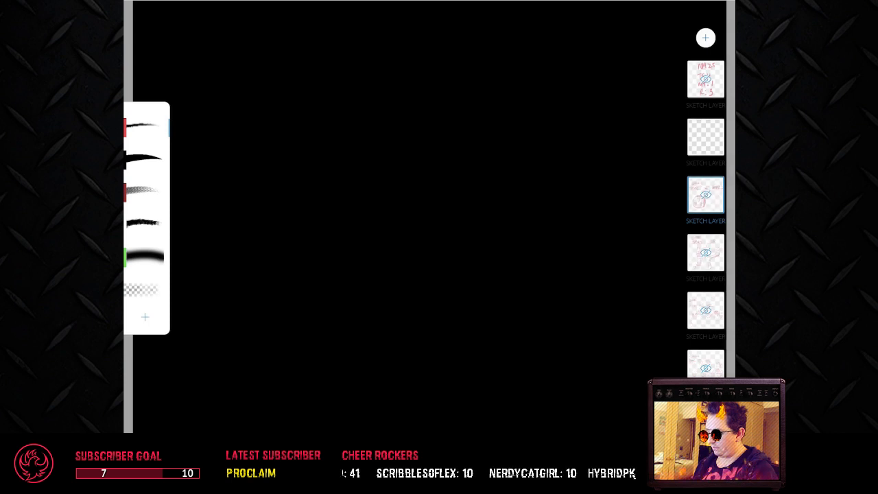
pyautogui.doubleClick(705, 194)
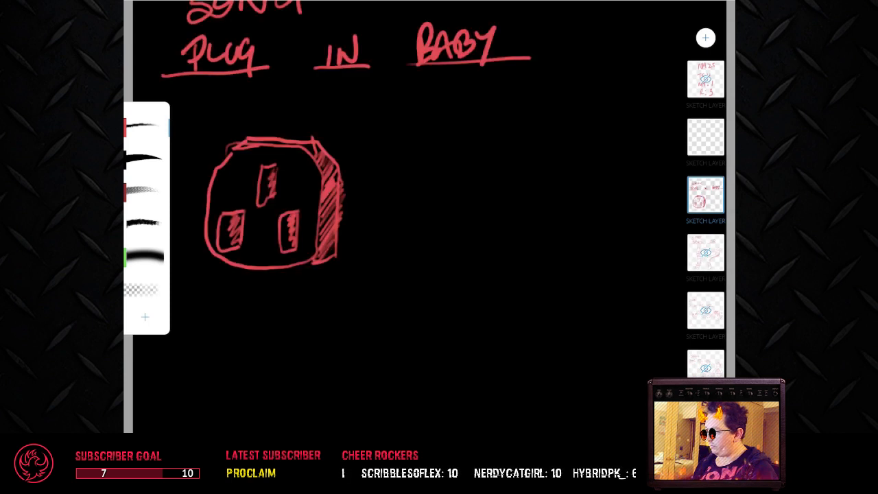
pyautogui.doubleClick(705, 195)
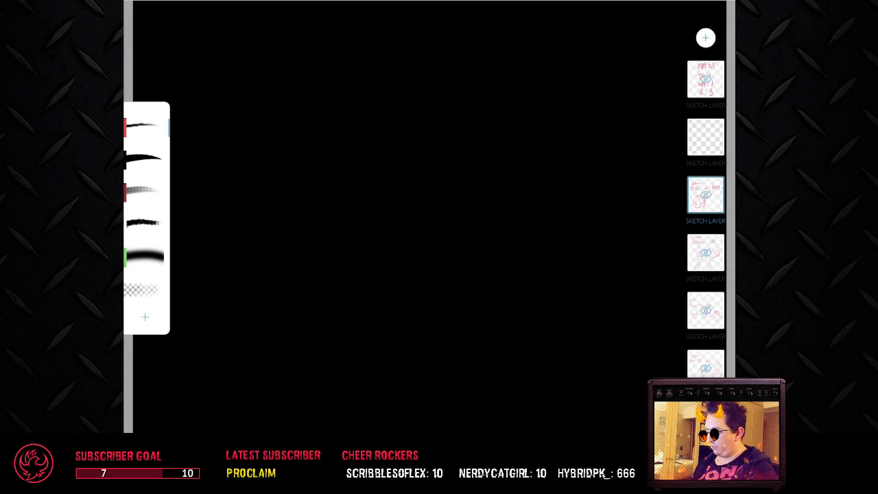
pyautogui.click(706, 195)
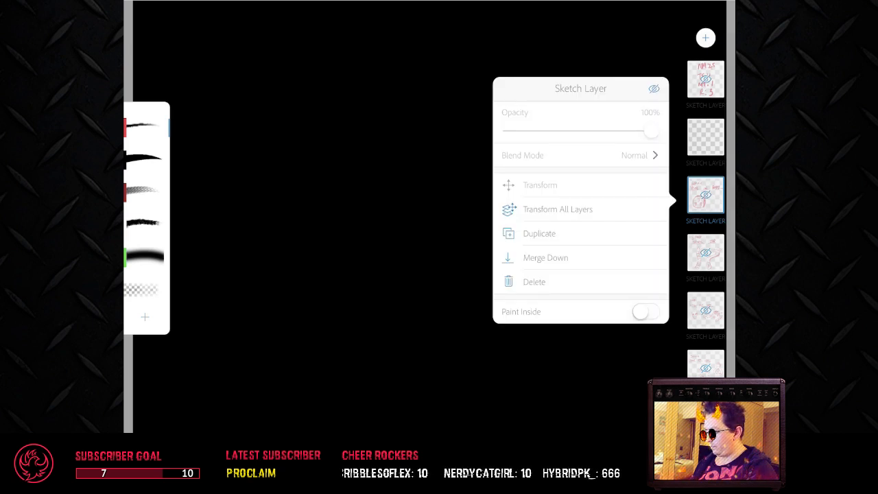
pyautogui.click(534, 282)
pyautogui.scroll(-2, 429, 216)
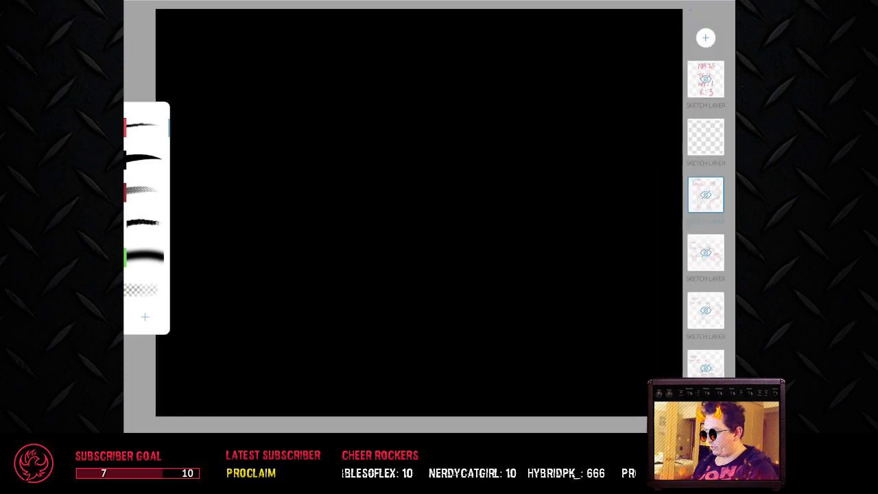
# Step: Delete all remaining hidden sketch layers between the empty layer and the black background layer
pyautogui.click(706, 194)
pyautogui.click(534, 282)
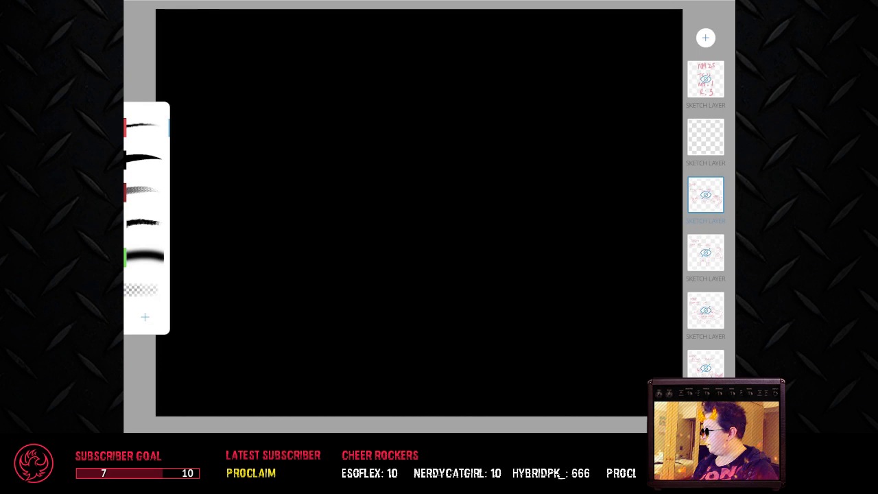
pyautogui.click(706, 195)
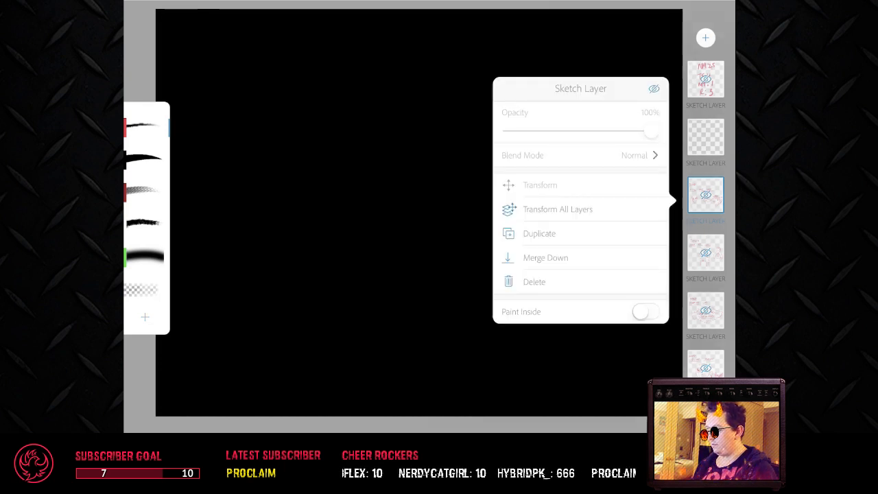
pyautogui.click(534, 282)
pyautogui.click(706, 196)
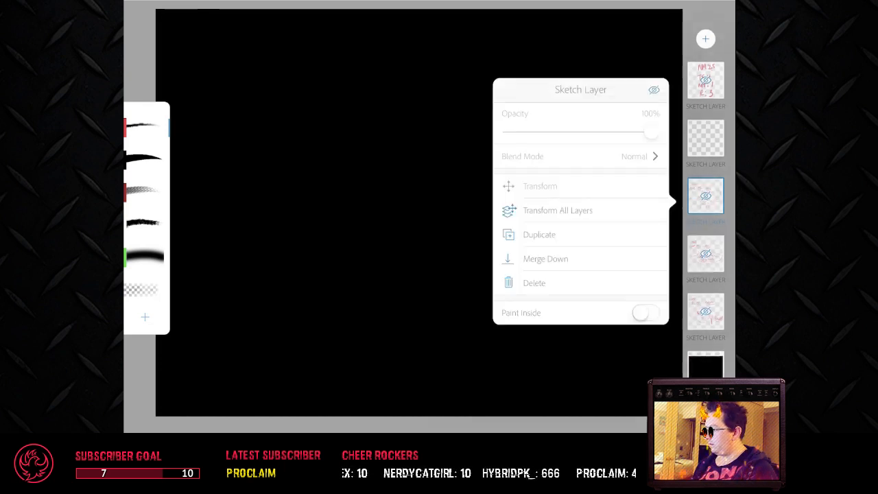
pyautogui.click(534, 283)
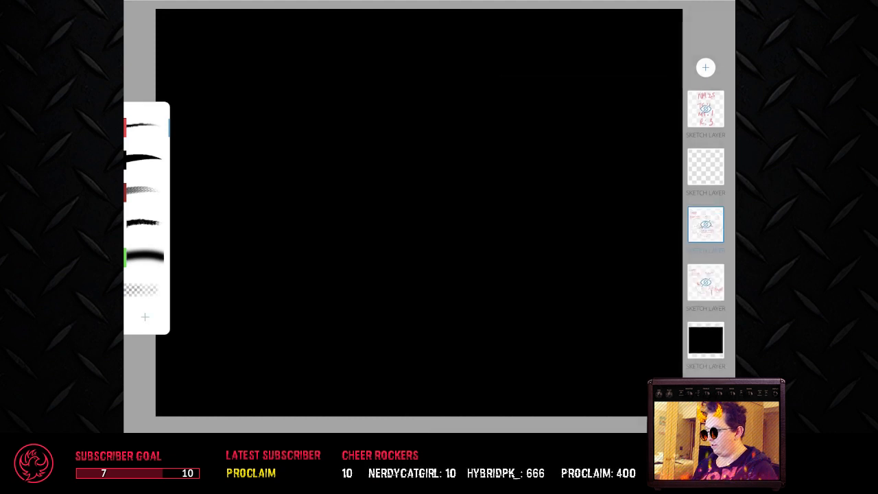
pyautogui.click(706, 224)
pyautogui.click(534, 311)
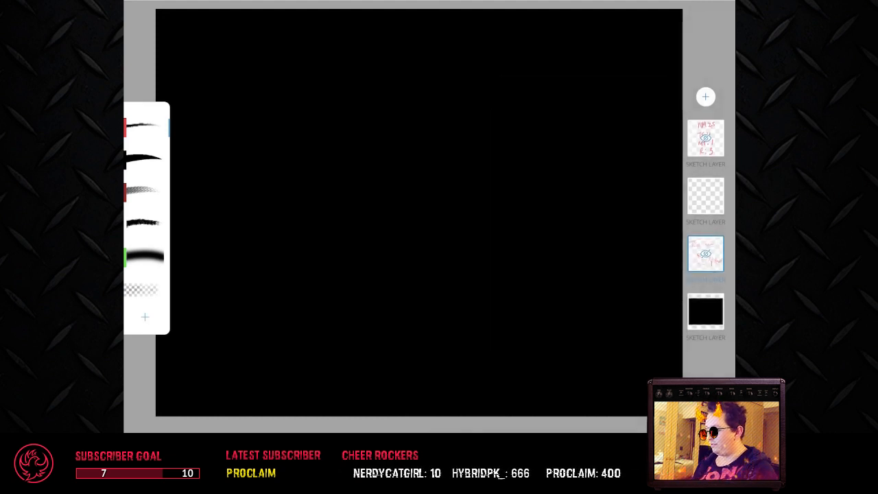
pyautogui.click(706, 254)
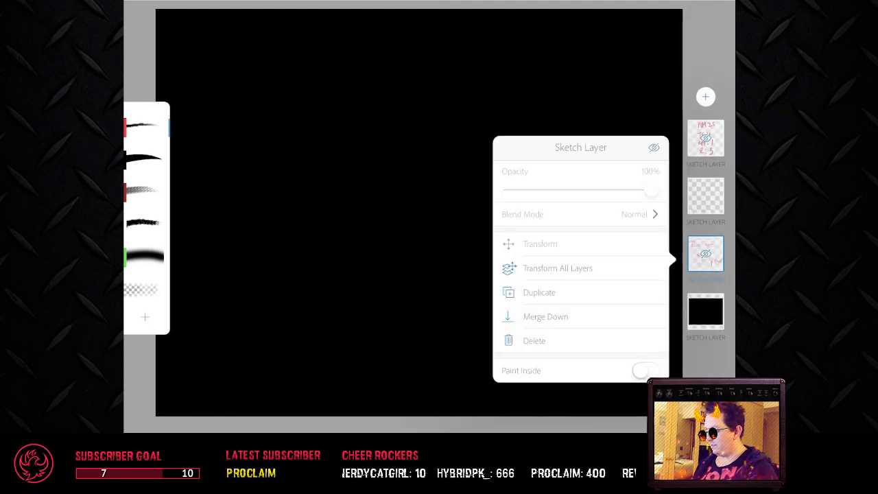
pyautogui.click(532, 339)
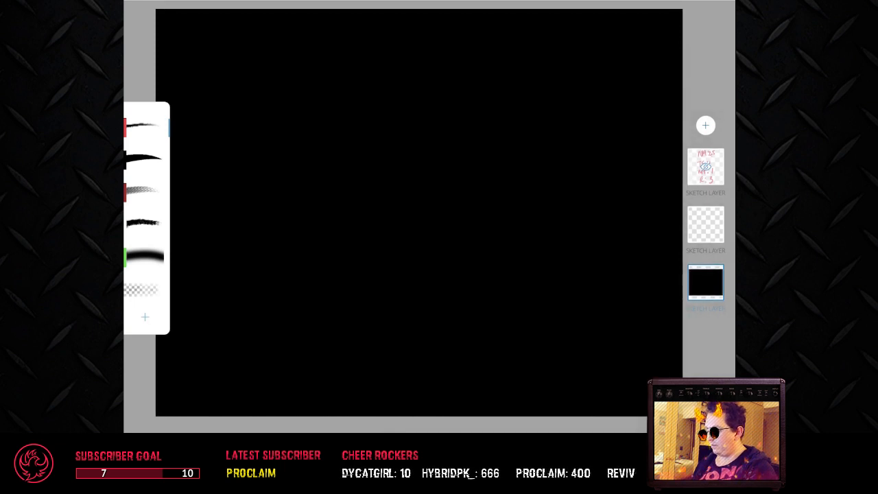
# Step: On the empty layer, handwrite "SONG" in red near the canvas's upper edge and draw two blank lines beneath it
pyautogui.click(705, 225)
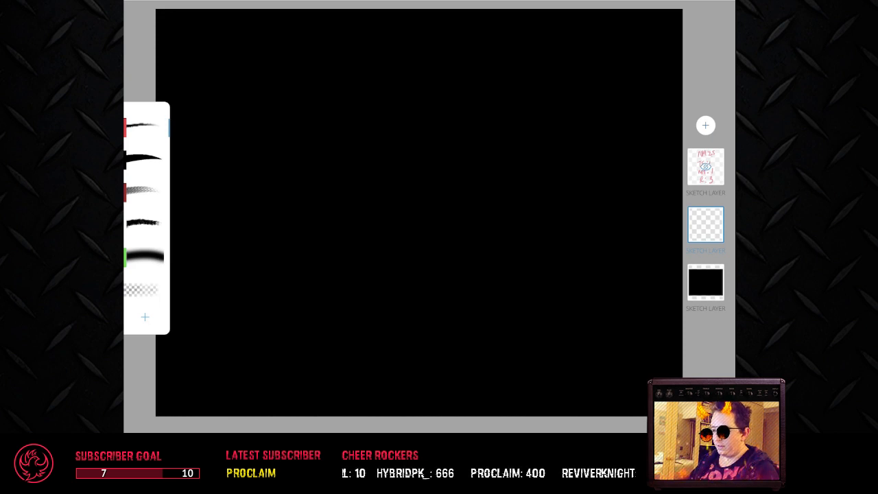
pyautogui.moveTo(231, 35)
pyautogui.mouseDown()
pyautogui.moveTo(235, 56)
pyautogui.moveTo(202, 77)
pyautogui.mouseUp()
pyautogui.moveTo(250, 53)
pyautogui.mouseDown()
pyautogui.moveTo(285, 65)
pyautogui.moveTo(303, 36)
pyautogui.moveTo(307, 66)
pyautogui.mouseUp()
pyautogui.moveTo(208, 127); pyautogui.dragTo(446, 124)
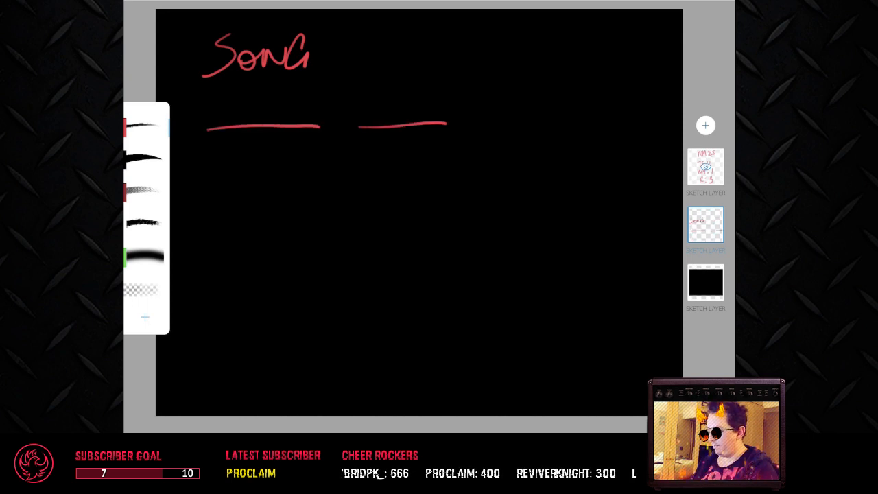
pyautogui.click(706, 125)
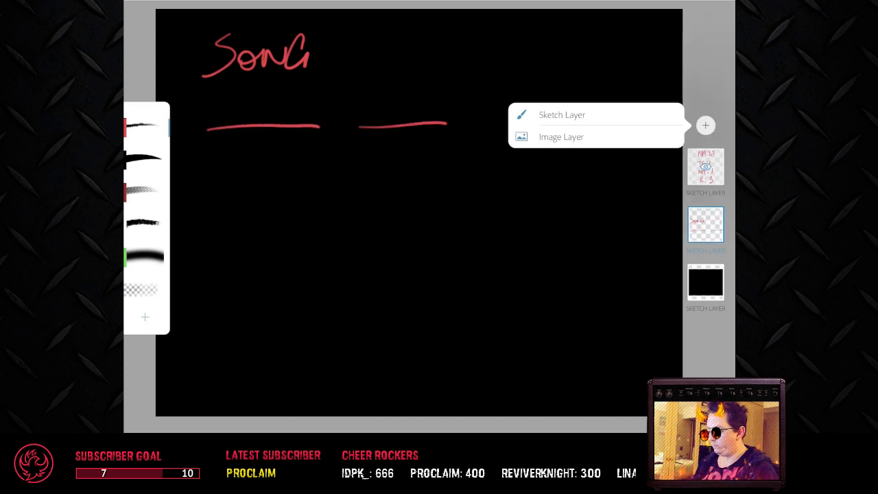
pyautogui.click(561, 114)
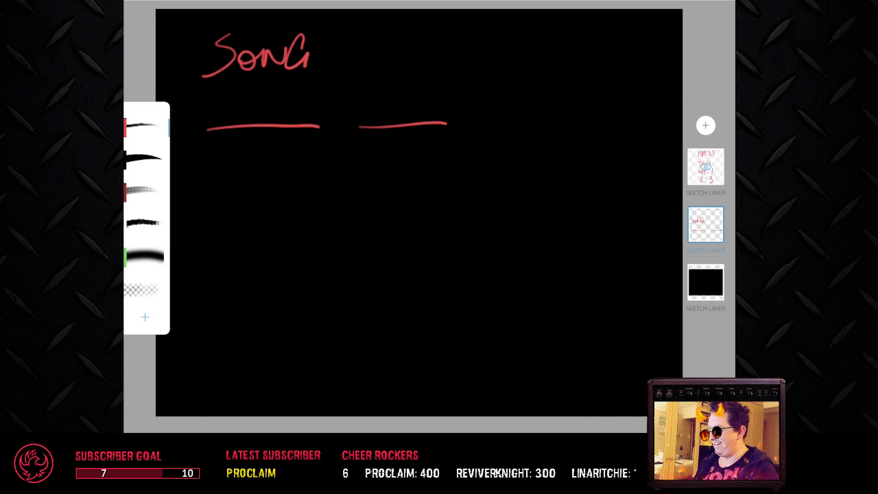
pyautogui.doubleClick(705, 224)
pyautogui.doubleClick(706, 224)
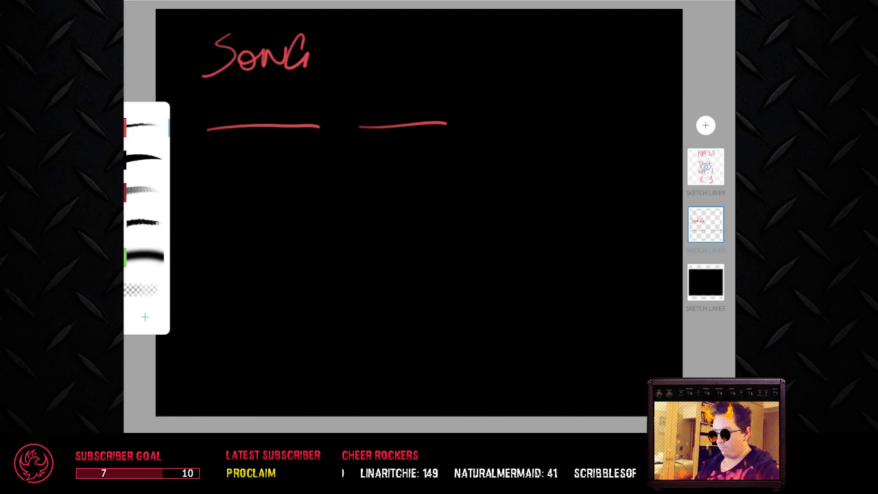
# Step: Draw a heart outline below the first blank line, and beside it a horizontal edge with a pointed flap and a vertical side
pyautogui.moveTo(264, 286)
pyautogui.mouseDown()
pyautogui.moveTo(225, 224)
pyautogui.moveTo(226, 183)
pyautogui.moveTo(269, 176)
pyautogui.moveTo(271, 205)
pyautogui.moveTo(298, 177)
pyautogui.mouseUp()
pyautogui.moveTo(321, 204)
pyautogui.mouseDown()
pyautogui.moveTo(311, 231)
pyautogui.moveTo(268, 286)
pyautogui.mouseUp()
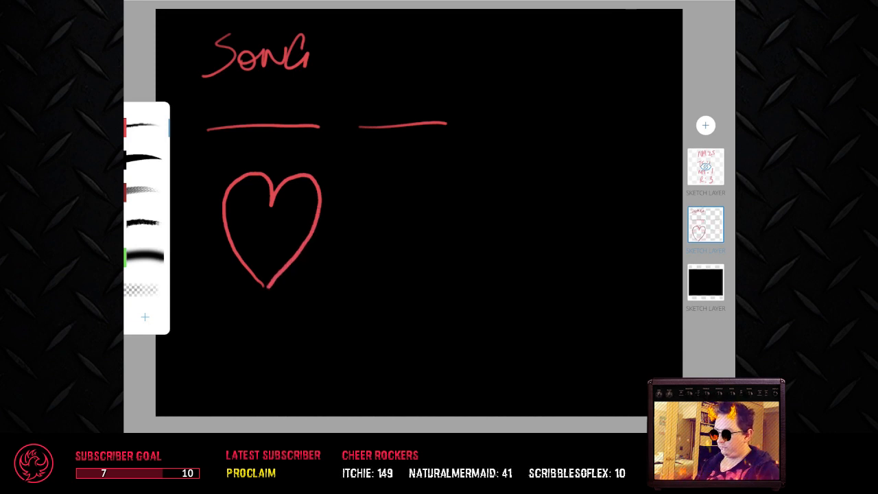
pyautogui.moveTo(383, 209); pyautogui.dragTo(454, 206)
pyautogui.moveTo(397, 211)
pyautogui.mouseDown()
pyautogui.moveTo(493, 209)
pyautogui.moveTo(518, 183)
pyautogui.moveTo(520, 206)
pyautogui.mouseUp()
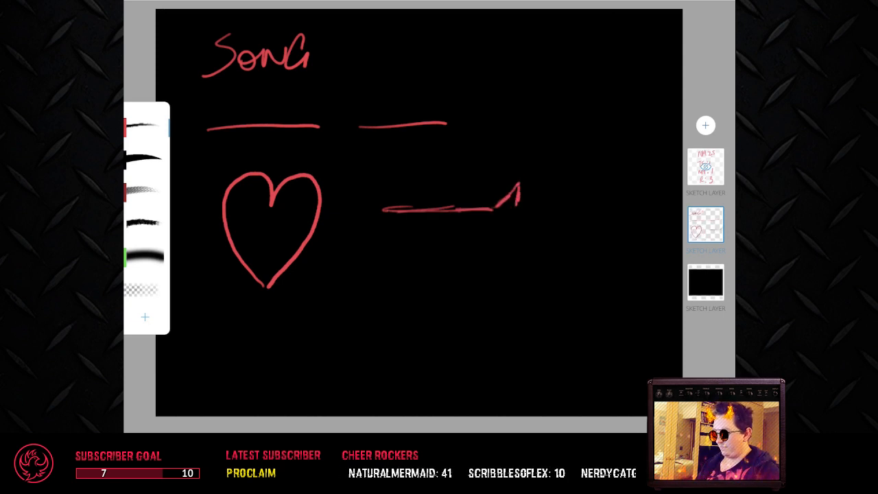
pyautogui.moveTo(384, 210); pyautogui.dragTo(385, 240)
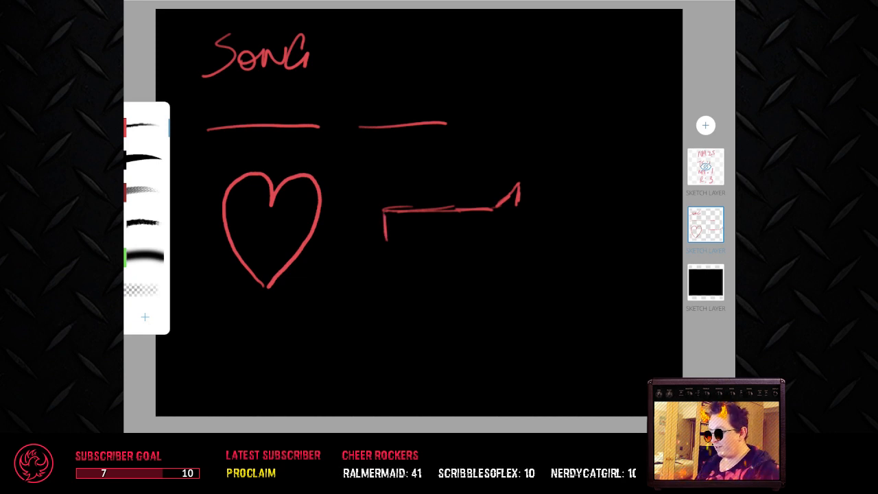
pyautogui.moveTo(385, 213); pyautogui.dragTo(388, 293)
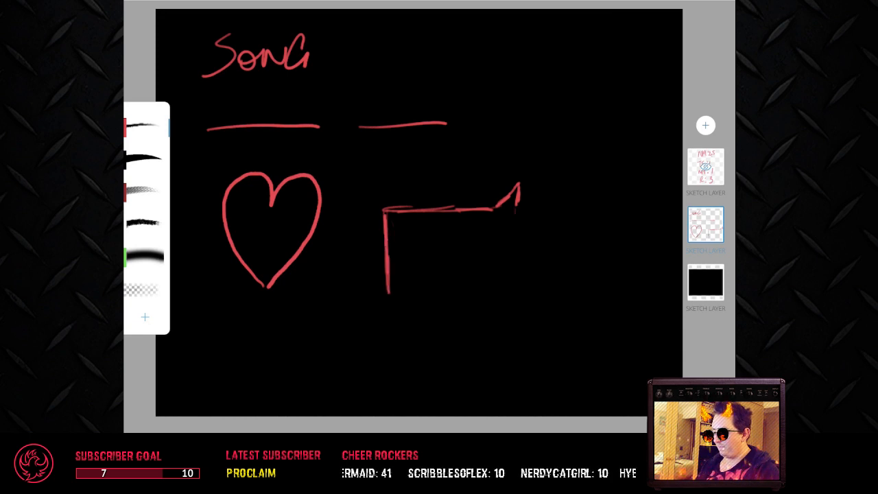
# Step: Close the base of the pointed flap with a short vertical line below it, and undo the shading inside the flap
pyautogui.moveTo(516, 199)
pyautogui.mouseDown()
pyautogui.moveTo(513, 233)
pyautogui.moveTo(491, 210)
pyautogui.mouseUp()
pyautogui.moveTo(518, 186)
pyautogui.mouseDown()
pyautogui.moveTo(499, 206)
pyautogui.moveTo(512, 196)
pyautogui.moveTo(514, 207)
pyautogui.moveTo(500, 206)
pyautogui.mouseUp()
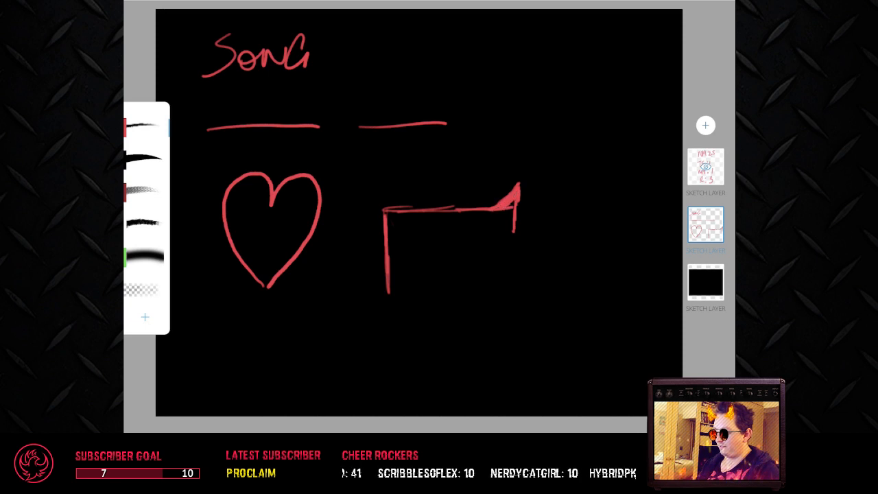
pyautogui.hotkey('ctrl', 'z')
pyautogui.hotkey('ctrl', 'z')
pyautogui.hotkey('ctrl', 'z')
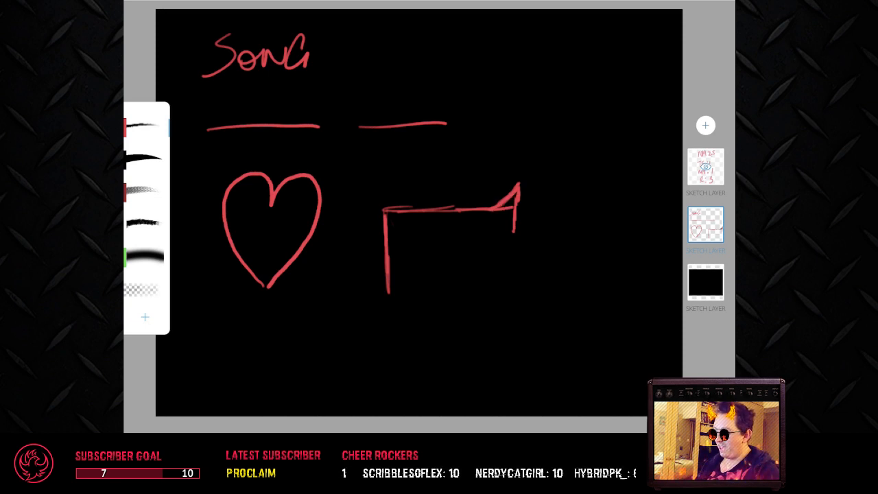
# Step: Complete the gun outline by lengthening the muzzle and back edge, then drawing the grip's base, front edge, trigger-guard curve and barrel underside
pyautogui.moveTo(513, 221); pyautogui.dragTo(516, 245)
pyautogui.moveTo(384, 232); pyautogui.dragTo(384, 319)
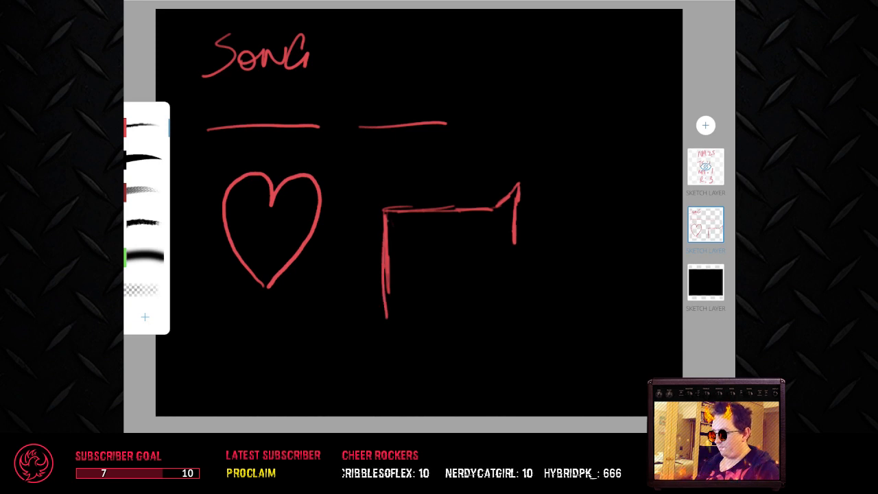
pyautogui.moveTo(386, 269)
pyautogui.mouseDown()
pyautogui.moveTo(385, 339)
pyautogui.moveTo(412, 338)
pyautogui.mouseUp()
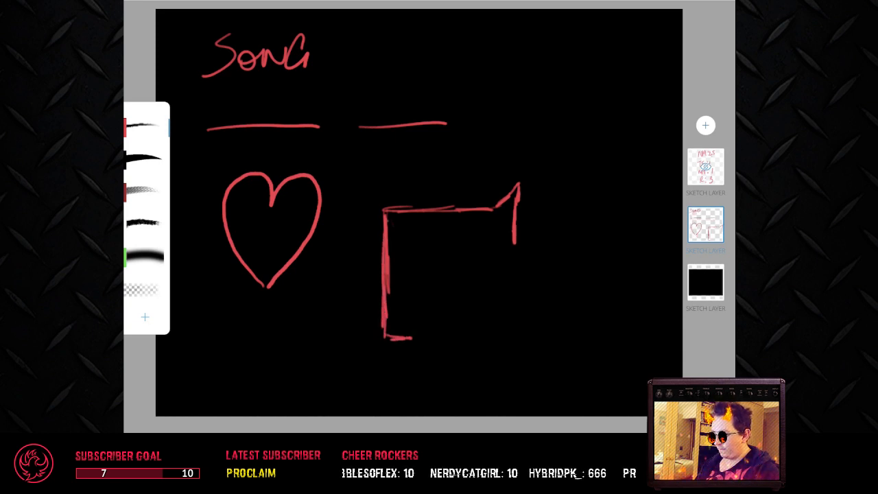
pyautogui.moveTo(422, 274)
pyautogui.mouseDown()
pyautogui.moveTo(424, 334)
pyautogui.moveTo(412, 336)
pyautogui.moveTo(445, 253)
pyautogui.moveTo(518, 243)
pyautogui.mouseUp()
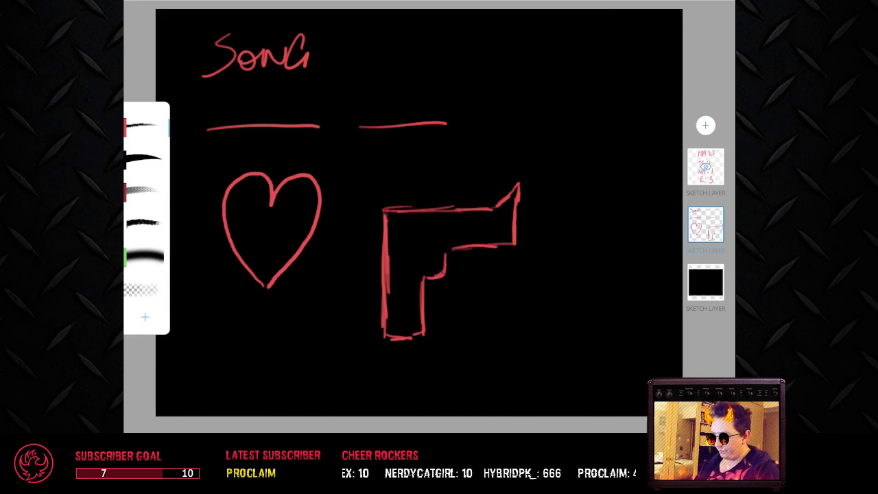
# Step: Erase the pointed flap above the gun's muzzle and switch back to the red drawing brush
pyautogui.click(144, 289)
pyautogui.moveTo(516, 186)
pyautogui.mouseDown()
pyautogui.moveTo(525, 183)
pyautogui.moveTo(500, 200)
pyautogui.moveTo(509, 197)
pyautogui.mouseUp()
pyautogui.click(144, 127)
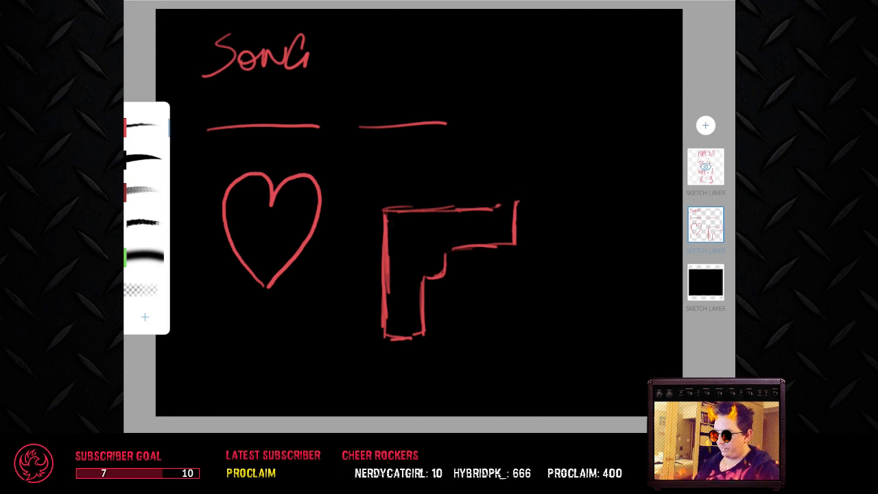
# Step: Draw a hammer at the gun's rear and a trigger inside its guard, and close the muzzle with a sloped top and vertical band
pyautogui.moveTo(390, 212)
pyautogui.mouseDown()
pyautogui.moveTo(391, 182)
pyautogui.moveTo(405, 211)
pyautogui.mouseUp()
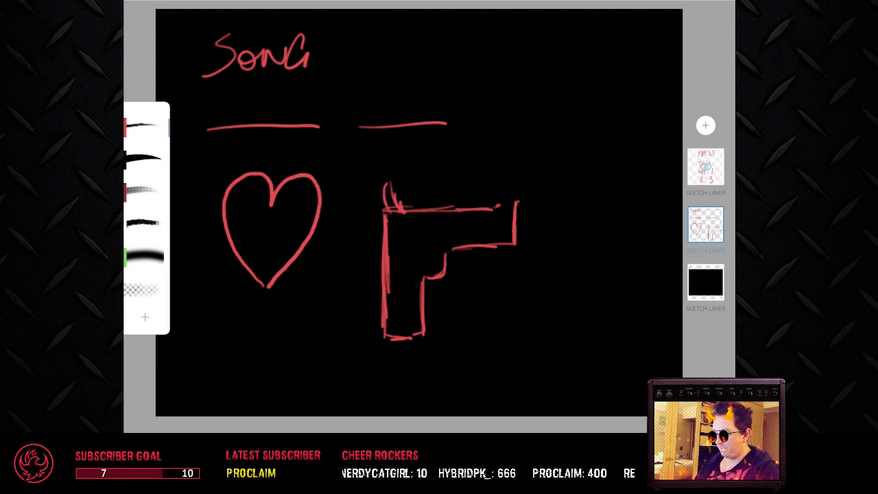
pyautogui.moveTo(427, 252)
pyautogui.mouseDown()
pyautogui.moveTo(450, 246)
pyautogui.moveTo(424, 278)
pyautogui.moveTo(441, 258)
pyautogui.mouseUp()
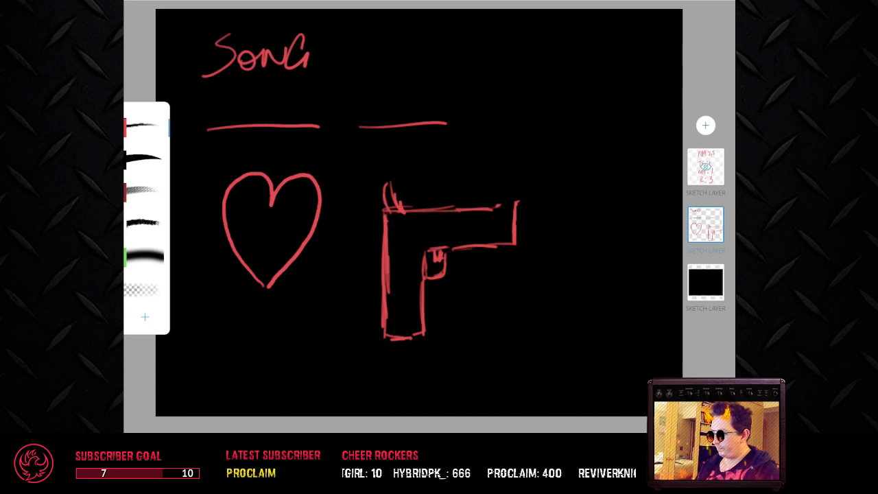
pyautogui.moveTo(497, 207); pyautogui.dragTo(517, 201)
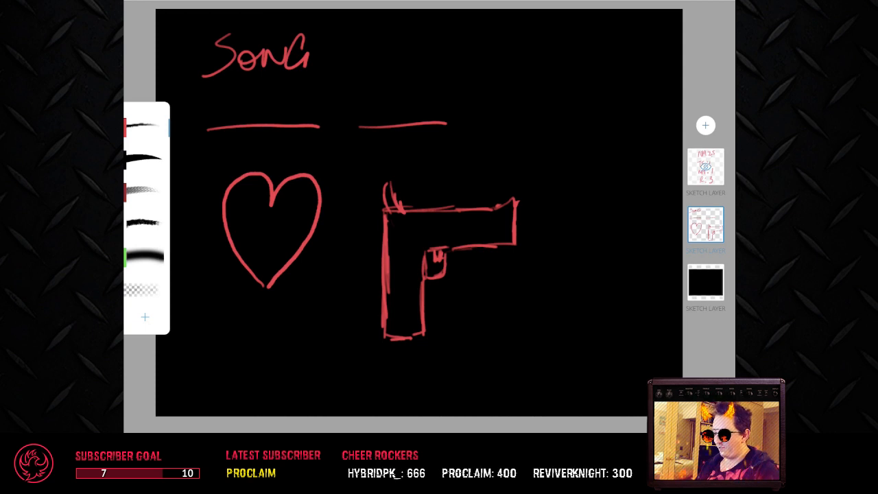
pyautogui.moveTo(497, 208); pyautogui.dragTo(494, 244)
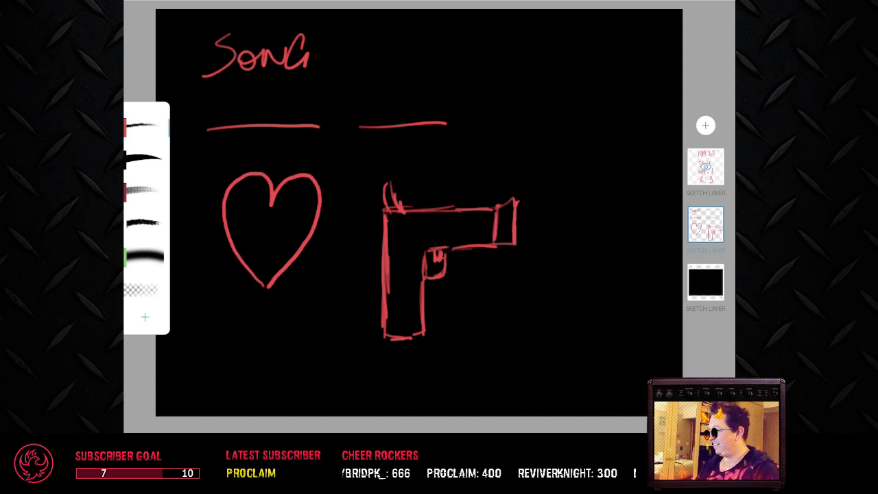
# Step: Handwrite "LOVE" on the first blank line and "GUN" on the second
pyautogui.moveTo(219, 95)
pyautogui.mouseDown()
pyautogui.moveTo(238, 112)
pyautogui.moveTo(269, 90)
pyautogui.moveTo(282, 103)
pyautogui.mouseUp()
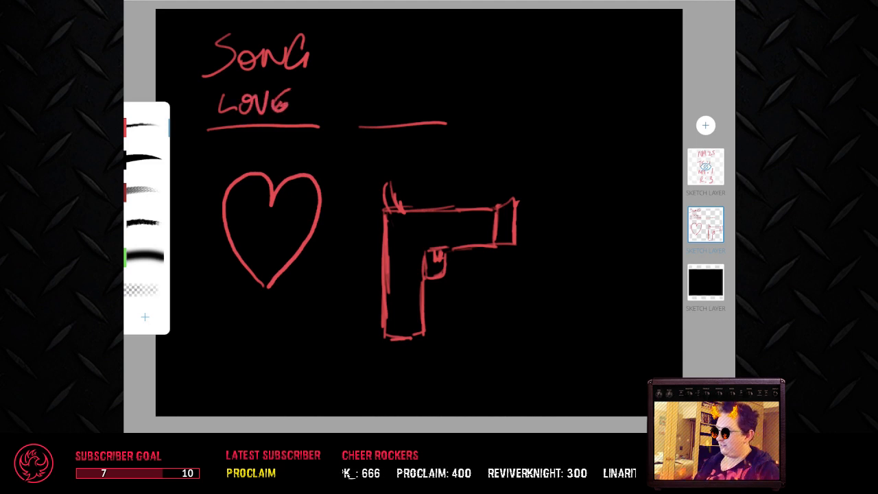
pyautogui.moveTo(382, 96)
pyautogui.mouseDown()
pyautogui.moveTo(408, 104)
pyautogui.moveTo(422, 117)
pyautogui.moveTo(439, 84)
pyautogui.mouseUp()
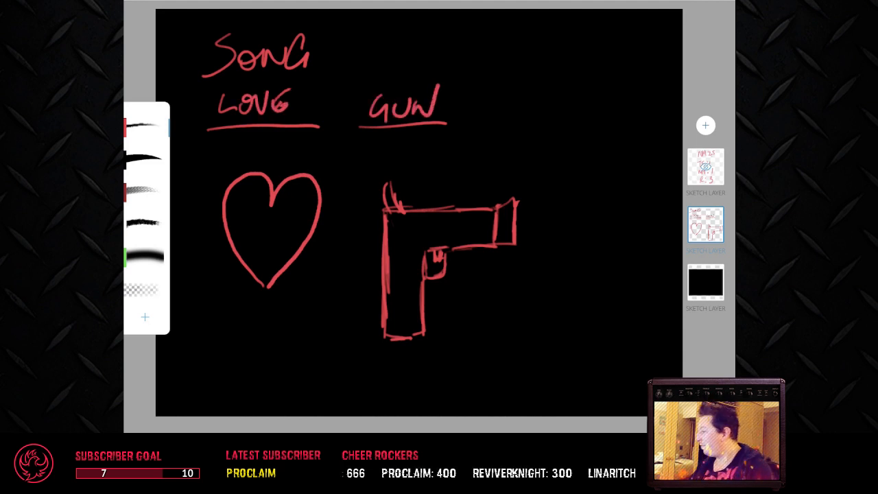
# Step: Add a new sketch layer and handwrite the score "NM:1" in red in the canvas's upper right corner
pyautogui.click(705, 125)
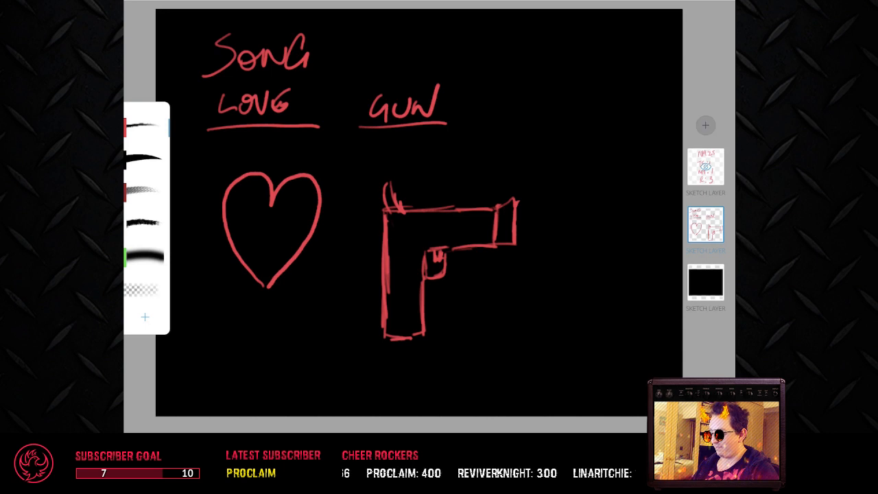
pyautogui.click(559, 114)
pyautogui.moveTo(604, 62)
pyautogui.mouseDown()
pyautogui.moveTo(619, 39)
pyautogui.moveTo(624, 54)
pyautogui.moveTo(634, 38)
pyautogui.moveTo(646, 61)
pyautogui.mouseUp()
pyautogui.moveTo(653, 39); pyautogui.dragTo(668, 56)
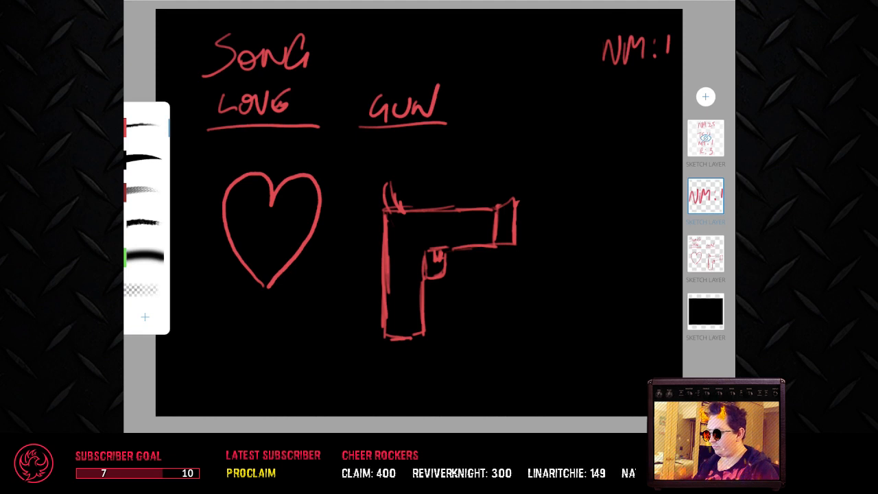
# Step: Hide the layer with the heart and gun drawing and add an empty sketch layer above it
pyautogui.doubleClick(706, 254)
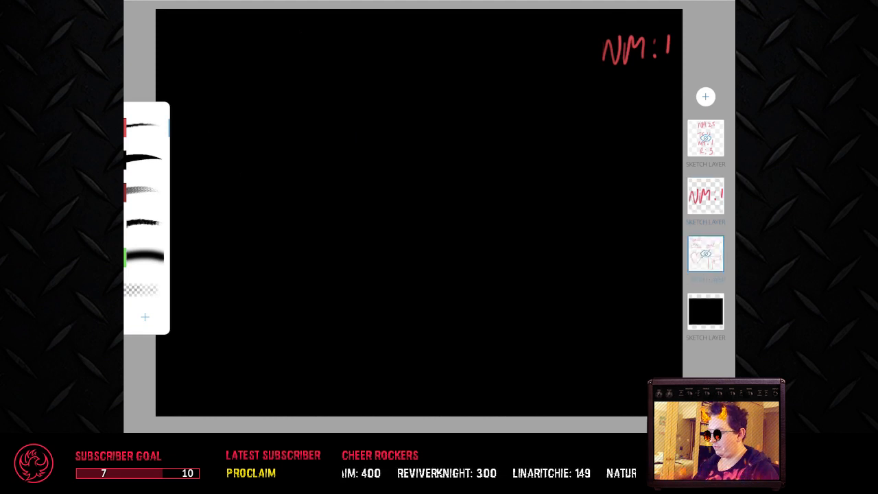
pyautogui.click(705, 96)
pyautogui.click(552, 84)
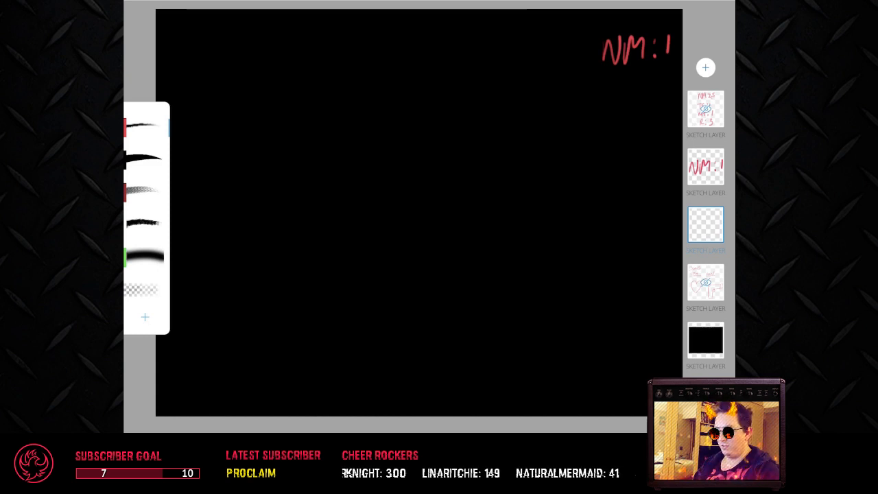
# Step: Handwrite "BAWD" in red near the canvas's upper left corner and draw a short and a longer blank line beneath it
pyautogui.moveTo(208, 34); pyautogui.dragTo(199, 68)
pyautogui.moveTo(201, 37)
pyautogui.mouseDown()
pyautogui.moveTo(201, 67)
pyautogui.moveTo(218, 34)
pyautogui.moveTo(214, 63)
pyautogui.moveTo(199, 66)
pyautogui.moveTo(243, 48)
pyautogui.mouseUp()
pyautogui.moveTo(246, 46)
pyautogui.mouseDown()
pyautogui.moveTo(256, 54)
pyautogui.moveTo(270, 36)
pyautogui.moveTo(276, 65)
pyautogui.mouseUp()
pyautogui.moveTo(277, 35); pyautogui.dragTo(277, 64)
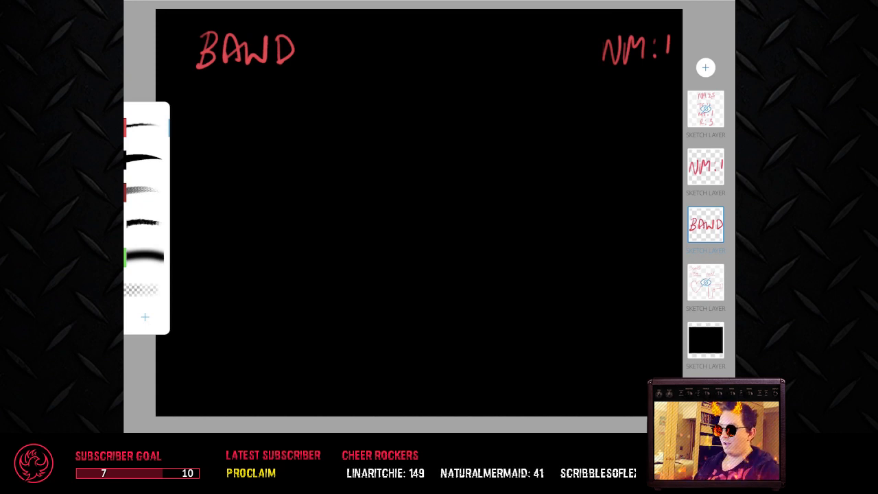
pyautogui.moveTo(206, 120); pyautogui.dragTo(472, 121)
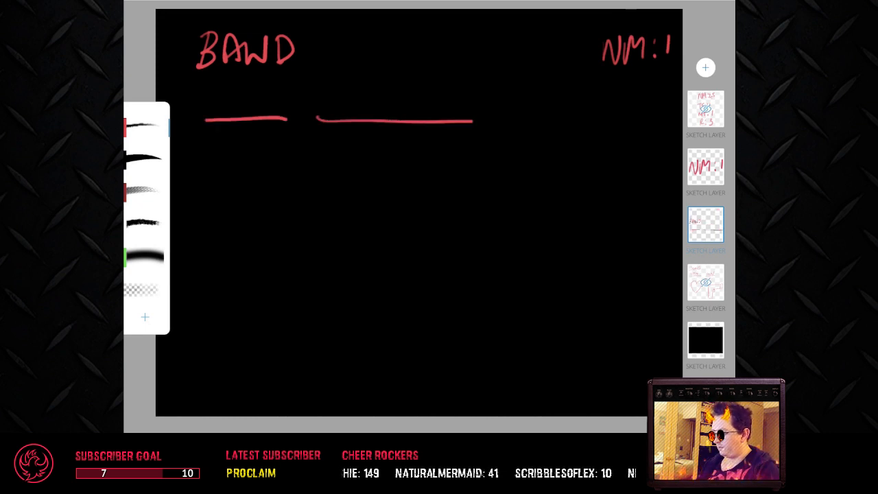
pyautogui.moveTo(586, 393); pyautogui.dragTo(591, 406)
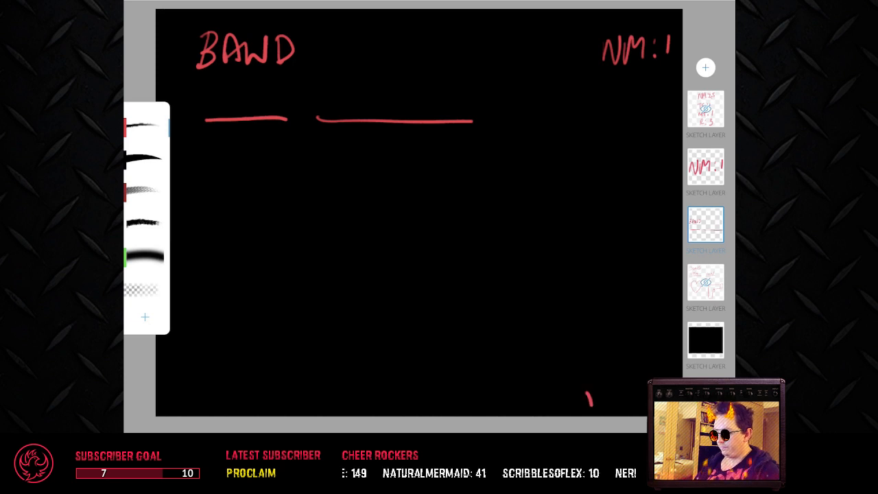
pyautogui.click(631, 415)
pyautogui.moveTo(300, 232)
pyautogui.mouseDown()
pyautogui.moveTo(300, 247)
pyautogui.moveTo(320, 190)
pyautogui.moveTo(346, 178)
pyautogui.mouseUp()
pyautogui.hotkey('ctrl', 'z')
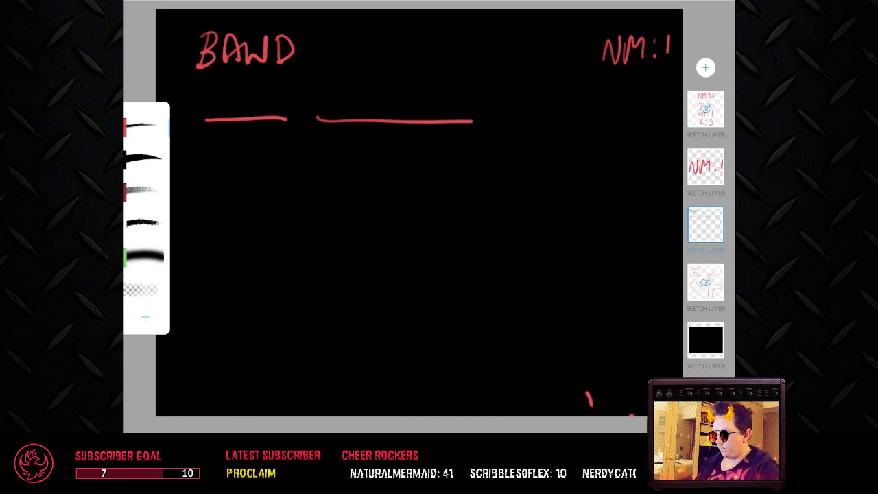
pyautogui.hotkey('ctrl', 'z')
pyautogui.hotkey('ctrl', 'z')
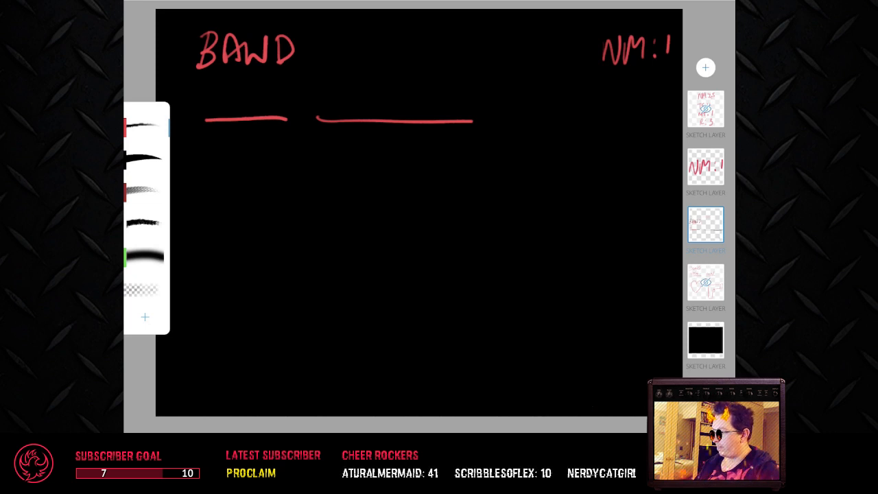
# Step: Outline a train below the blank lines, with an arched front, a long first carriage, a connecting section and the start of a second carriage
pyautogui.moveTo(297, 263)
pyautogui.mouseDown()
pyautogui.moveTo(302, 211)
pyautogui.moveTo(321, 189)
pyautogui.moveTo(346, 184)
pyautogui.moveTo(371, 199)
pyautogui.moveTo(378, 240)
pyautogui.mouseUp()
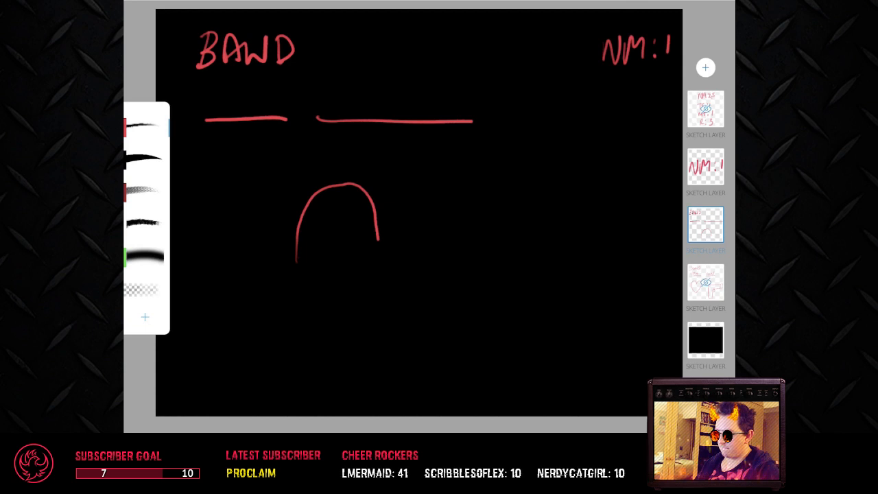
pyautogui.moveTo(346, 184)
pyautogui.mouseDown()
pyautogui.moveTo(523, 188)
pyautogui.moveTo(546, 234)
pyautogui.mouseUp()
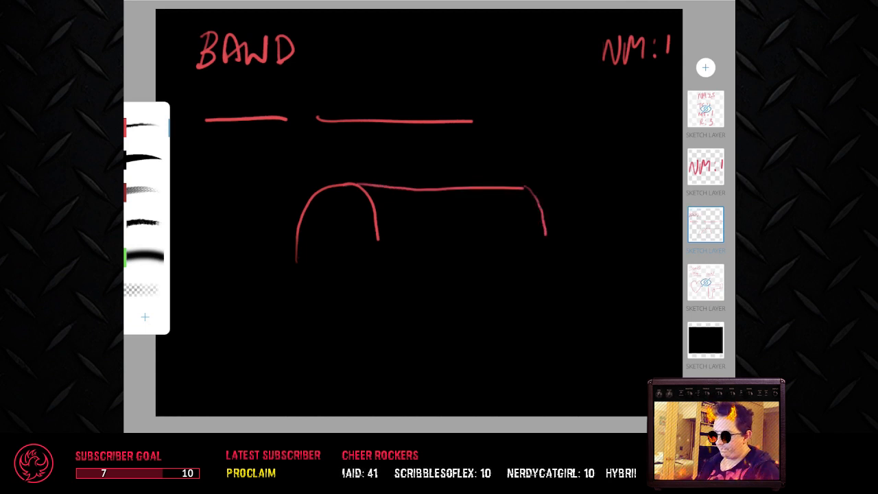
pyautogui.moveTo(378, 240)
pyautogui.mouseDown()
pyautogui.moveTo(379, 258)
pyautogui.moveTo(538, 247)
pyautogui.moveTo(547, 236)
pyautogui.mouseUp()
pyautogui.moveTo(550, 184); pyautogui.dragTo(560, 237)
pyautogui.moveTo(553, 182); pyautogui.dragTo(659, 171)
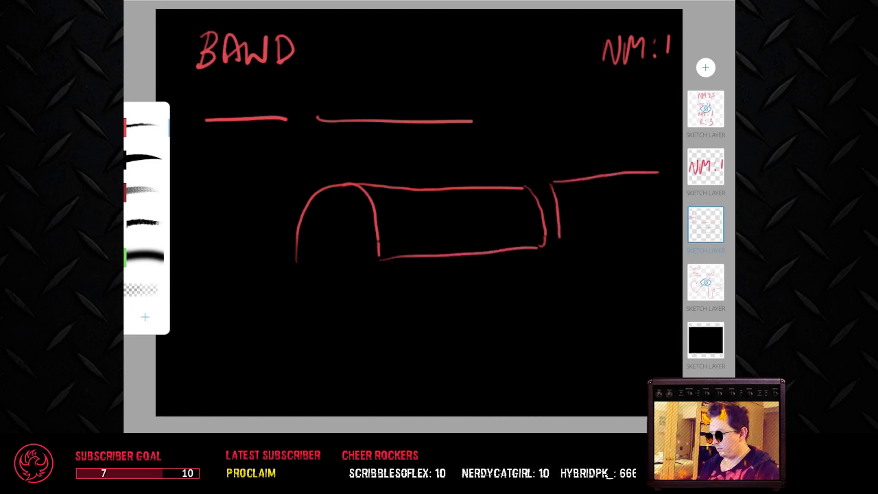
pyautogui.moveTo(563, 244); pyautogui.dragTo(660, 234)
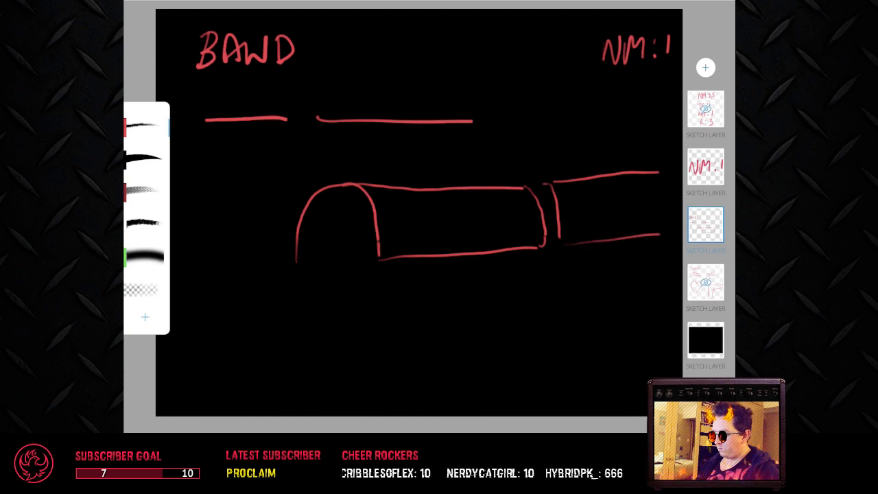
pyautogui.moveTo(526, 185); pyautogui.dragTo(543, 182)
pyautogui.moveTo(543, 245); pyautogui.dragTo(565, 239)
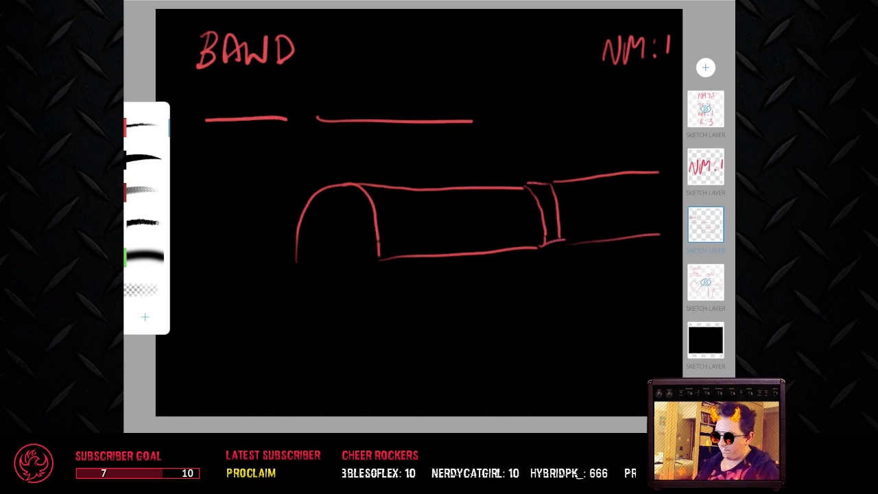
# Step: Draw a rounded windscreen on the train's front and two side windows on each carriage
pyautogui.moveTo(314, 205)
pyautogui.mouseDown()
pyautogui.moveTo(311, 226)
pyautogui.moveTo(357, 223)
pyautogui.moveTo(364, 205)
pyautogui.moveTo(352, 194)
pyautogui.mouseUp()
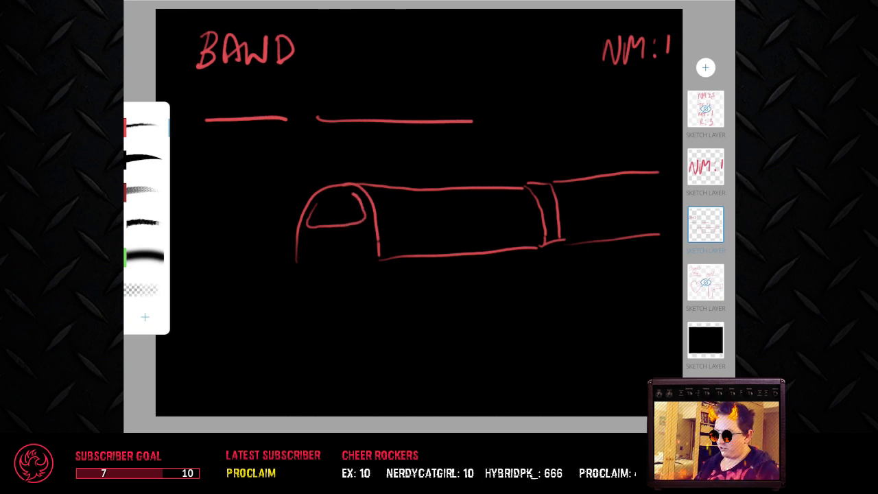
pyautogui.moveTo(312, 216); pyautogui.dragTo(351, 195)
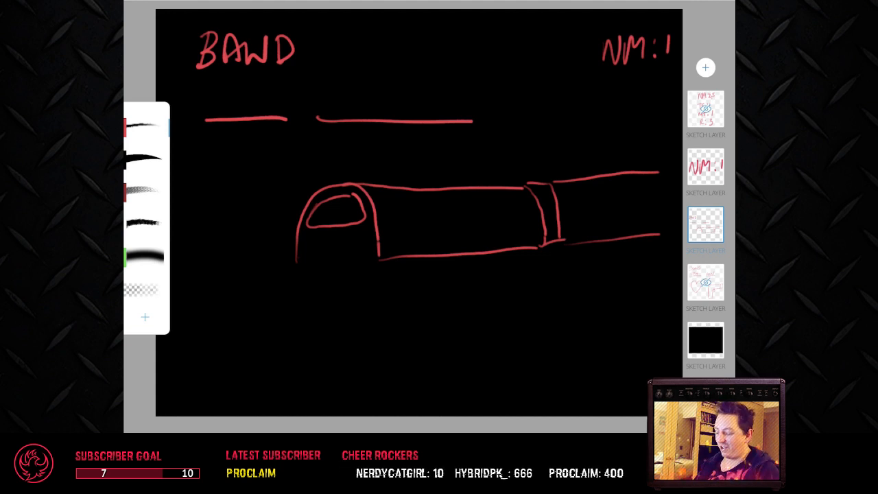
pyautogui.moveTo(390, 220)
pyautogui.mouseDown()
pyautogui.moveTo(451, 215)
pyautogui.moveTo(444, 198)
pyautogui.mouseUp()
pyautogui.moveTo(390, 221)
pyautogui.mouseDown()
pyautogui.moveTo(385, 201)
pyautogui.moveTo(414, 196)
pyautogui.moveTo(442, 195)
pyautogui.moveTo(471, 215)
pyautogui.moveTo(496, 195)
pyautogui.moveTo(529, 193)
pyautogui.moveTo(534, 205)
pyautogui.mouseUp()
pyautogui.moveTo(472, 217); pyautogui.dragTo(528, 205)
pyautogui.moveTo(571, 187)
pyautogui.mouseDown()
pyautogui.moveTo(574, 207)
pyautogui.moveTo(609, 184)
pyautogui.moveTo(617, 198)
pyautogui.moveTo(639, 197)
pyautogui.moveTo(650, 183)
pyautogui.mouseUp()
pyautogui.moveTo(650, 182)
pyautogui.mouseDown()
pyautogui.moveTo(667, 181)
pyautogui.moveTo(669, 198)
pyautogui.mouseUp()
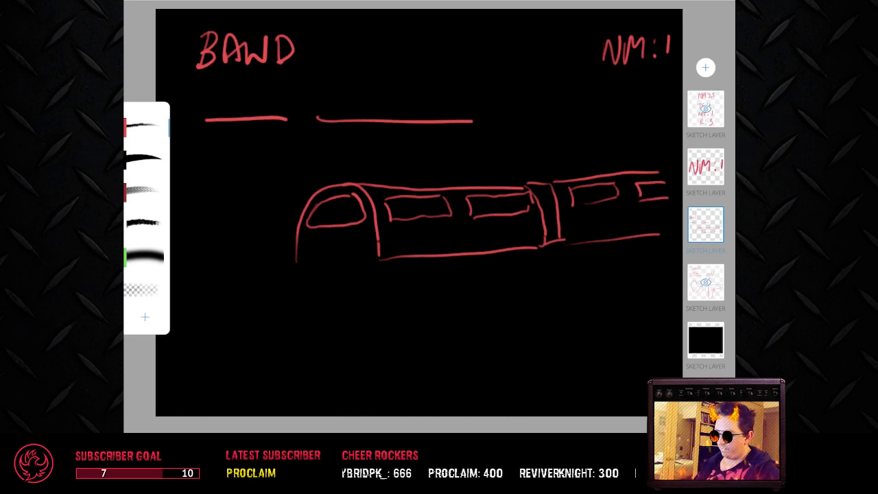
# Step: Close the base of the train's front and add two round headlights with pairs of light beams spreading forward
pyautogui.moveTo(296, 264); pyautogui.dragTo(378, 267)
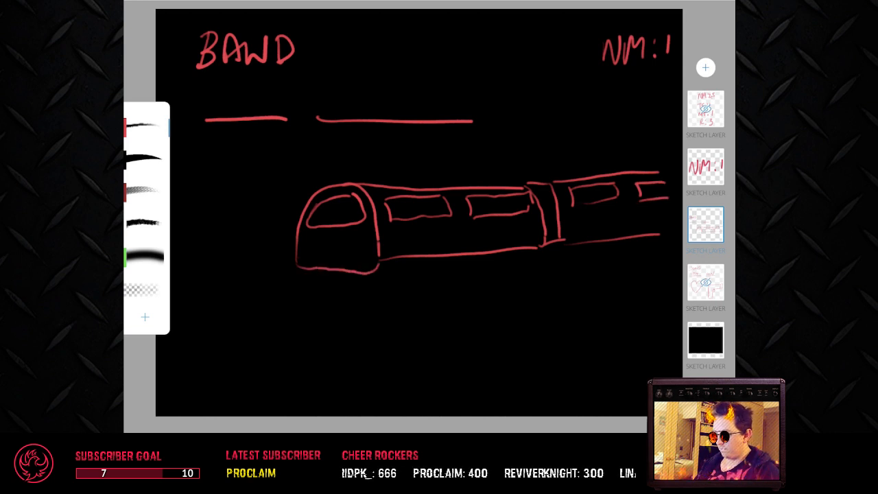
pyautogui.moveTo(312, 241)
pyautogui.mouseDown()
pyautogui.moveTo(306, 254)
pyautogui.moveTo(313, 242)
pyautogui.moveTo(353, 254)
pyautogui.moveTo(359, 241)
pyautogui.moveTo(217, 270)
pyautogui.mouseUp()
pyautogui.moveTo(305, 258); pyautogui.dragTo(225, 316)
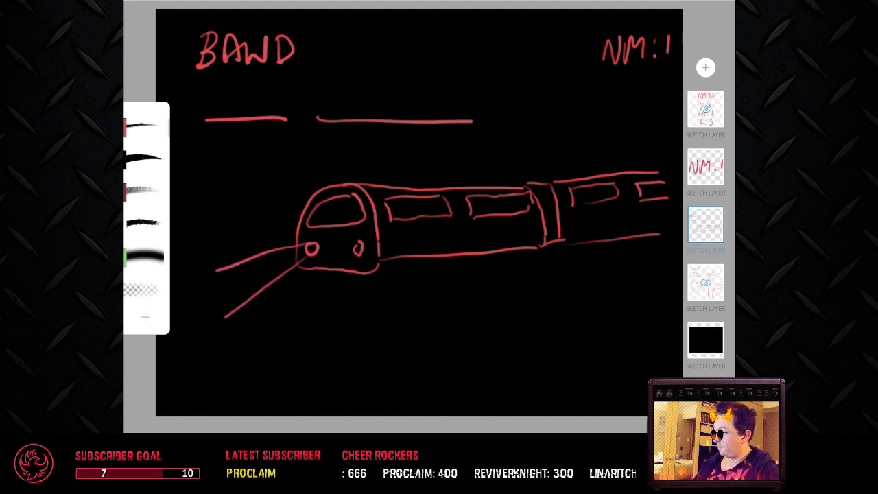
pyautogui.moveTo(359, 249)
pyautogui.mouseDown()
pyautogui.moveTo(281, 290)
pyautogui.moveTo(276, 358)
pyautogui.mouseUp()
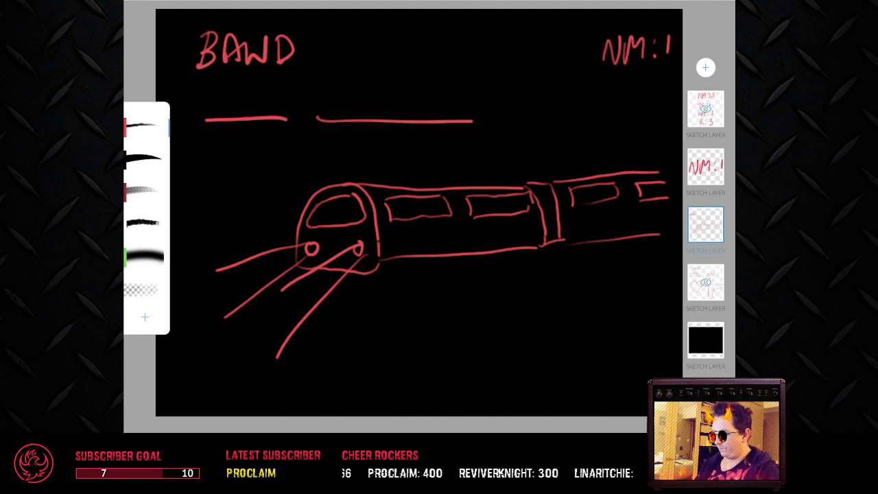
# Step: Draw rails beneath and ahead of the train with pairs of crossing sleepers, and extend the rear carriage's roof line to the canvas edge
pyautogui.moveTo(380, 278); pyautogui.dragTo(666, 253)
pyautogui.moveTo(387, 279); pyautogui.dragTo(189, 365)
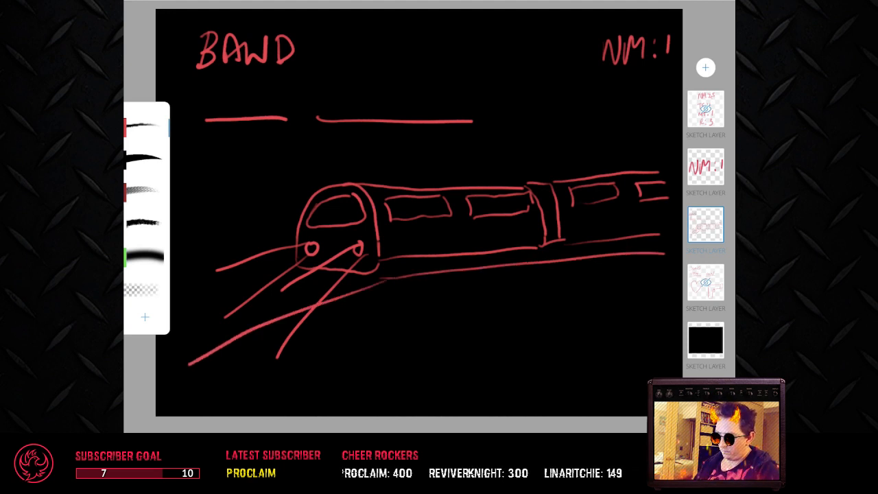
pyautogui.moveTo(303, 263); pyautogui.dragTo(178, 312)
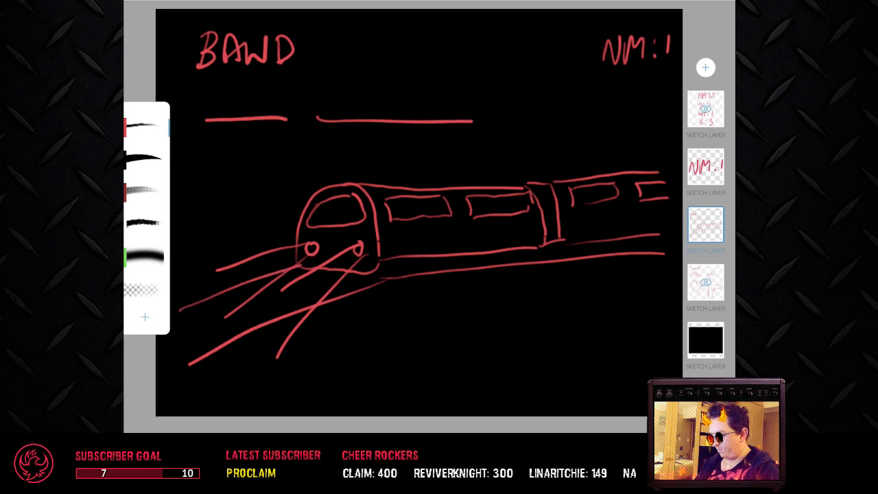
pyautogui.moveTo(186, 364); pyautogui.dragTo(156, 392)
pyautogui.moveTo(175, 325); pyautogui.dragTo(218, 355)
pyautogui.moveTo(188, 313); pyautogui.dragTo(229, 349)
pyautogui.moveTo(240, 286)
pyautogui.mouseDown()
pyautogui.moveTo(268, 321)
pyautogui.moveTo(278, 317)
pyautogui.mouseUp()
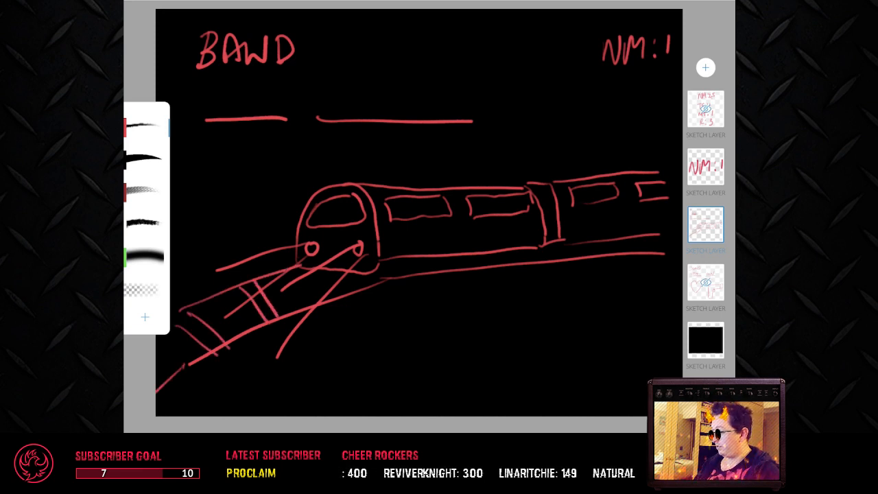
pyautogui.moveTo(302, 269)
pyautogui.mouseDown()
pyautogui.moveTo(342, 302)
pyautogui.moveTo(352, 294)
pyautogui.mouseUp()
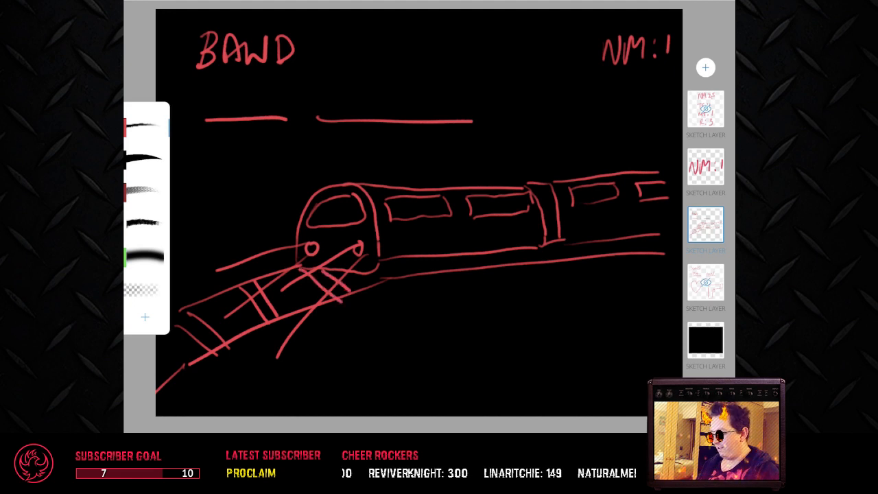
pyautogui.moveTo(656, 172); pyautogui.dragTo(682, 168)
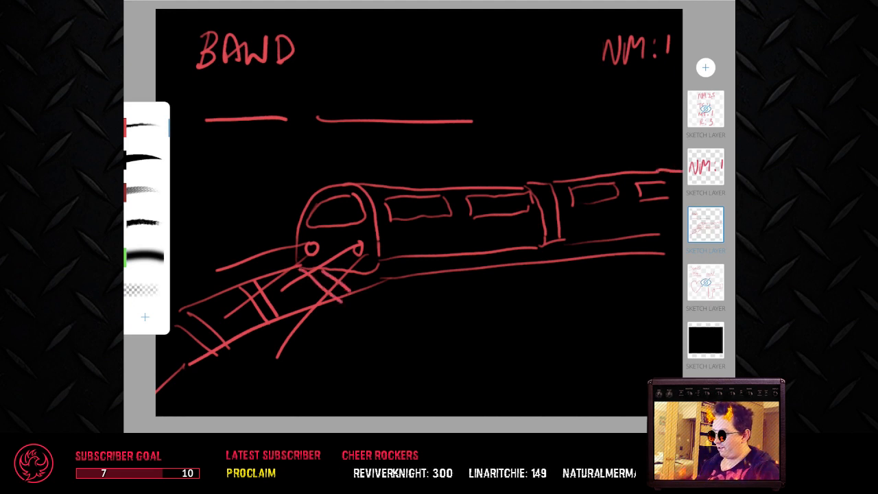
# Step: Extend the rear carriage's lower edge to the canvas edge and draw a double-arched tunnel mouth with hatched shading above and below the carriage
pyautogui.moveTo(659, 234); pyautogui.dragTo(682, 228)
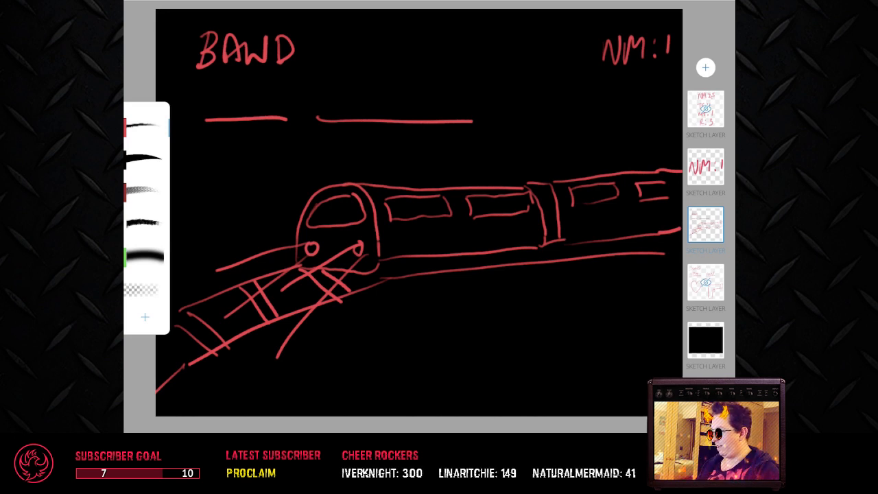
pyautogui.moveTo(601, 163)
pyautogui.mouseDown()
pyautogui.moveTo(610, 152)
pyautogui.moveTo(679, 132)
pyautogui.mouseUp()
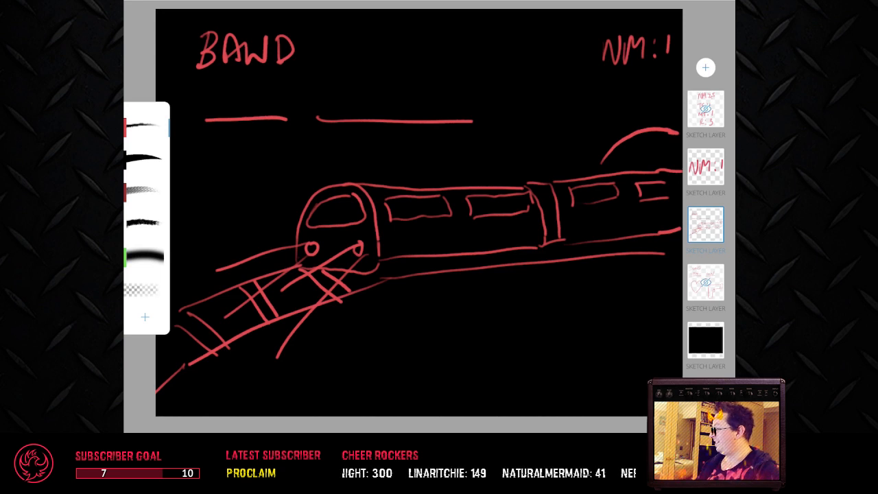
pyautogui.moveTo(587, 165)
pyautogui.mouseDown()
pyautogui.moveTo(602, 145)
pyautogui.moveTo(681, 116)
pyautogui.mouseUp()
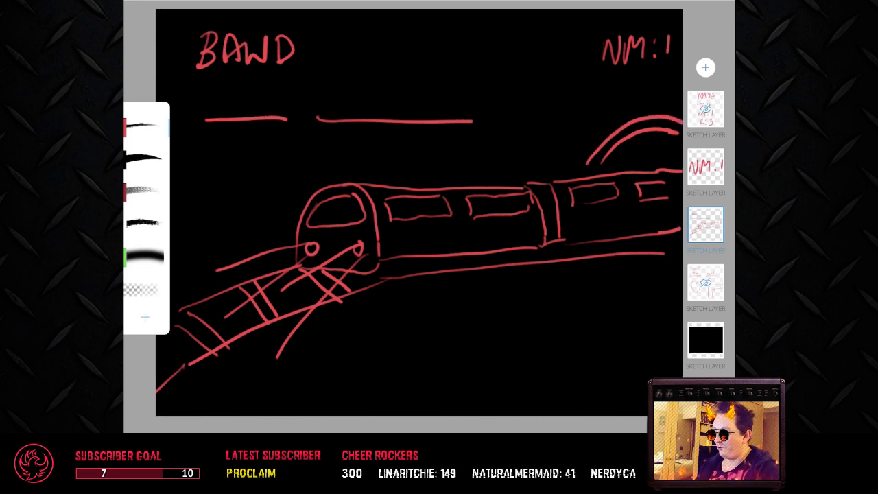
pyautogui.moveTo(604, 162)
pyautogui.mouseDown()
pyautogui.moveTo(645, 135)
pyautogui.moveTo(677, 135)
pyautogui.mouseUp()
pyautogui.moveTo(646, 162); pyautogui.dragTo(682, 155)
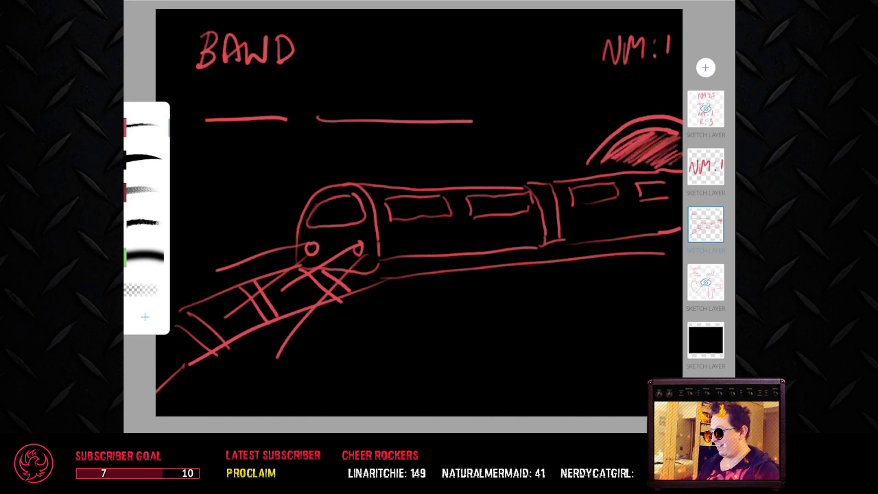
pyautogui.moveTo(601, 168); pyautogui.dragTo(637, 163)
pyautogui.moveTo(644, 245); pyautogui.dragTo(683, 240)
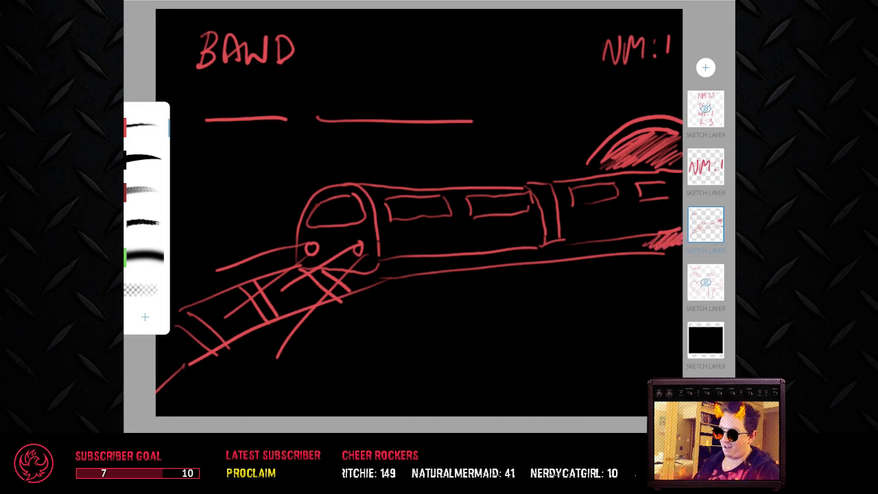
# Step: Write THE SUBWAYS on the two blank lines and extend the tunnel shading around the rear carriage
pyautogui.moveTo(220, 95); pyautogui.dragTo(243, 88)
pyautogui.moveTo(231, 92)
pyautogui.mouseDown()
pyautogui.moveTo(229, 115)
pyautogui.moveTo(239, 113)
pyautogui.mouseUp()
pyautogui.moveTo(240, 105)
pyautogui.mouseDown()
pyautogui.moveTo(276, 107)
pyautogui.moveTo(276, 85)
pyautogui.mouseUp()
pyautogui.moveTo(345, 91); pyautogui.dragTo(327, 111)
pyautogui.moveTo(343, 92); pyautogui.dragTo(362, 92)
pyautogui.moveTo(363, 87); pyautogui.dragTo(363, 110)
pyautogui.moveTo(378, 95); pyautogui.dragTo(388, 110)
pyautogui.moveTo(401, 109); pyautogui.dragTo(431, 100)
pyautogui.moveTo(439, 86)
pyautogui.mouseDown()
pyautogui.moveTo(429, 114)
pyautogui.moveTo(438, 110)
pyautogui.mouseUp()
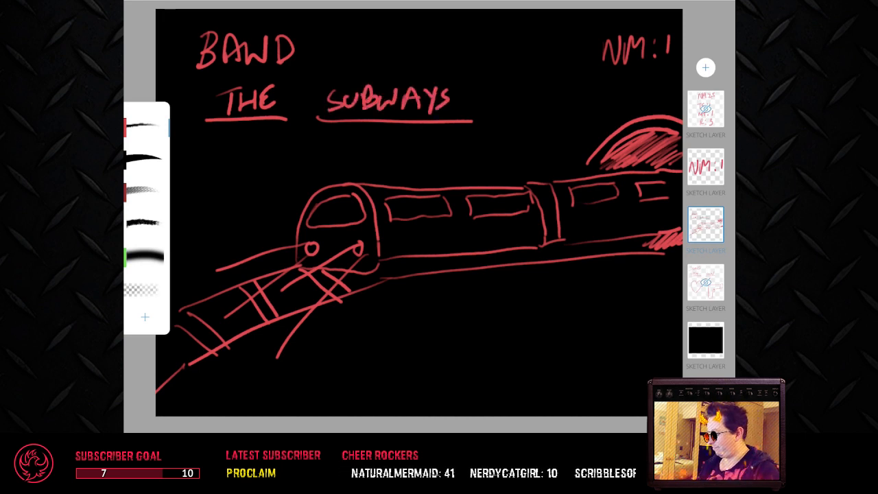
pyautogui.moveTo(612, 160); pyautogui.dragTo(586, 174)
pyautogui.moveTo(637, 237); pyautogui.dragTo(619, 249)
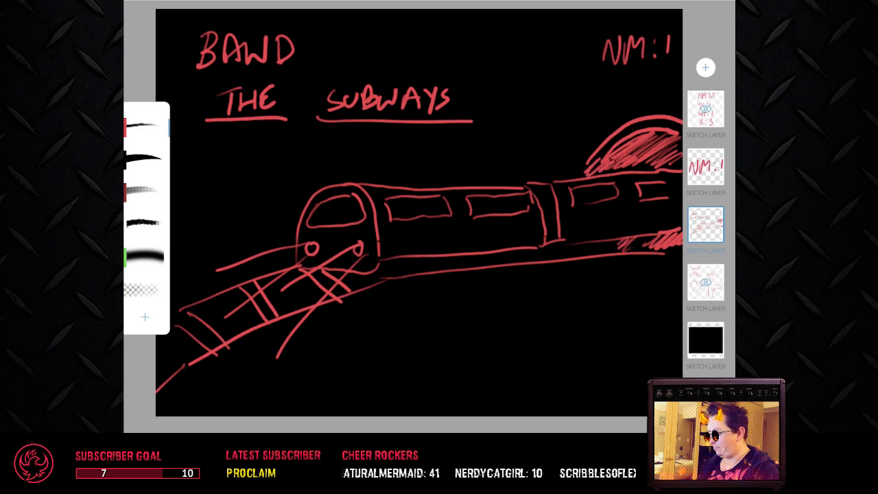
# Step: On the score layer, write H:1 beneath the NM:1 entry
pyautogui.click(706, 167)
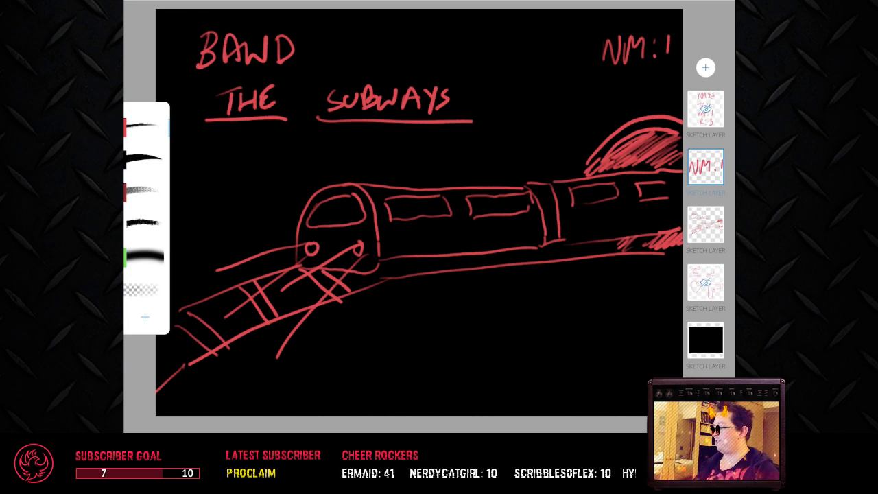
pyautogui.moveTo(607, 81)
pyautogui.mouseDown()
pyautogui.moveTo(606, 103)
pyautogui.moveTo(621, 89)
pyautogui.mouseUp()
pyautogui.moveTo(620, 82); pyautogui.dragTo(620, 100)
pyautogui.click(638, 96)
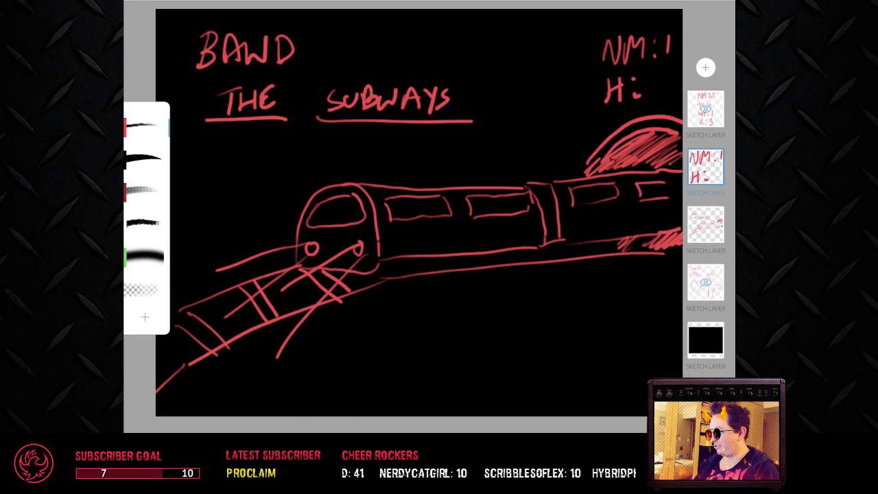
pyautogui.moveTo(654, 75); pyautogui.dragTo(649, 101)
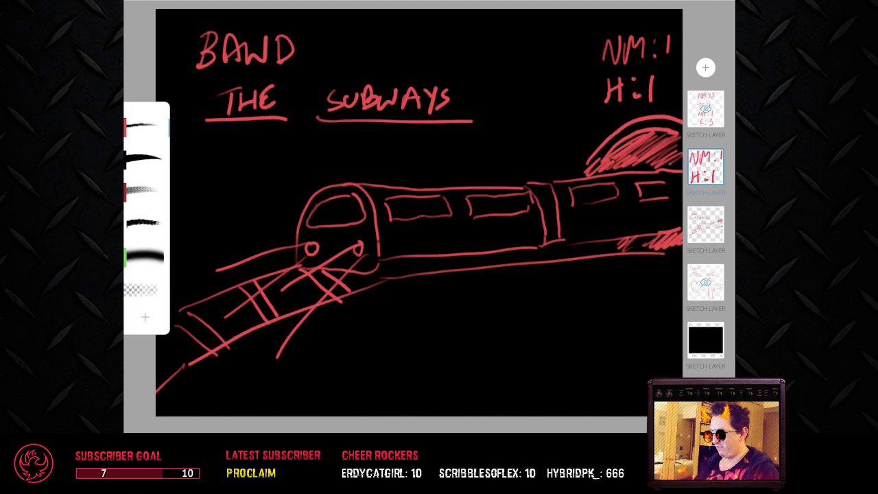
# Step: Hide the train puzzle's layer and add a new sketch layer directly above it
pyautogui.doubleClick(706, 224)
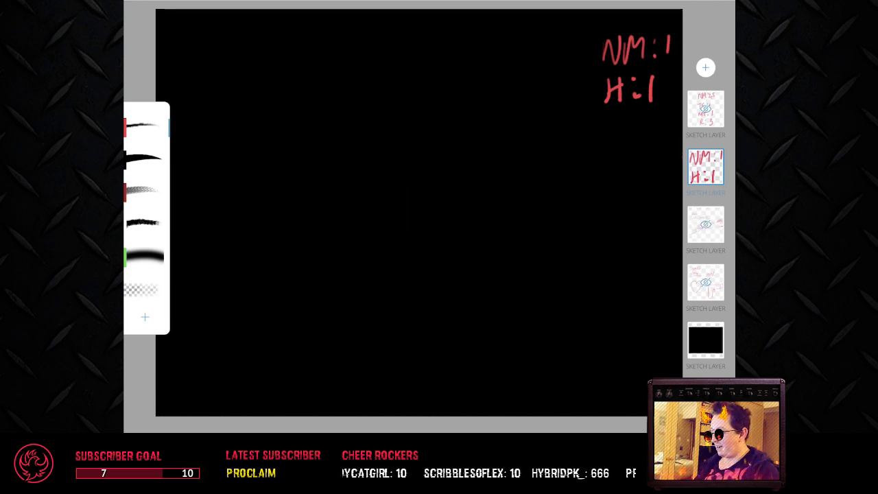
pyautogui.click(706, 224)
pyautogui.click(706, 67)
pyautogui.click(562, 57)
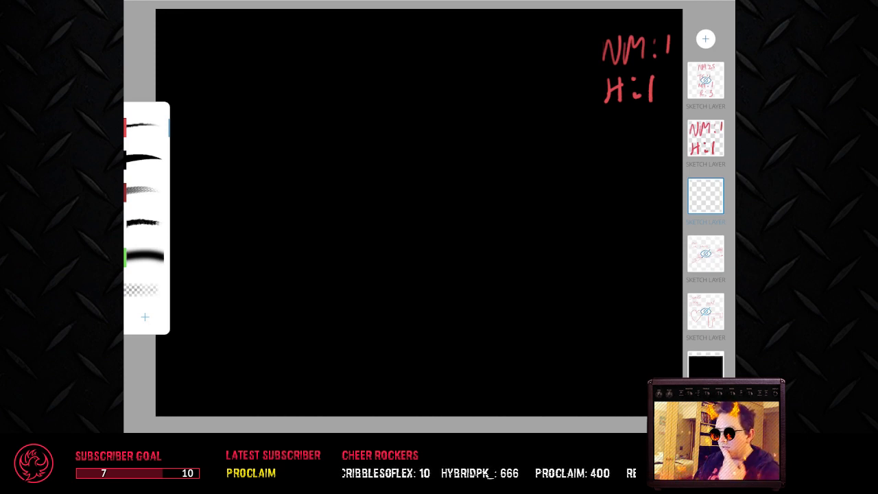
# Step: Write the heading SONG and draw a row of four blank lines beneath it
pyautogui.moveTo(234, 37)
pyautogui.mouseDown()
pyautogui.moveTo(209, 68)
pyautogui.moveTo(247, 50)
pyautogui.moveTo(282, 65)
pyautogui.mouseUp()
pyautogui.moveTo(302, 32)
pyautogui.mouseDown()
pyautogui.moveTo(296, 39)
pyautogui.moveTo(308, 52)
pyautogui.mouseUp()
pyautogui.moveTo(192, 121); pyautogui.dragTo(554, 101)
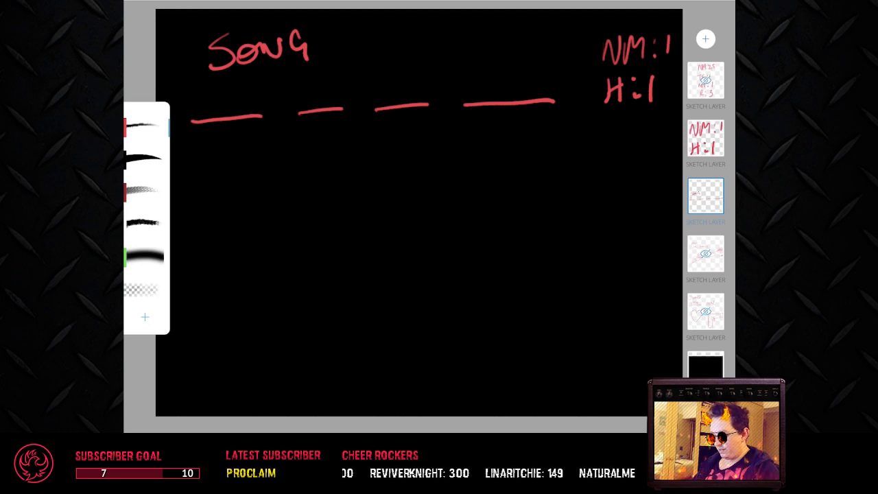
# Step: Outline a crawling baby's two bent legs with feet and a nappy joining them in the lower part of the canvas
pyautogui.moveTo(347, 279)
pyautogui.mouseDown()
pyautogui.moveTo(309, 288)
pyautogui.moveTo(287, 316)
pyautogui.moveTo(257, 325)
pyautogui.moveTo(275, 341)
pyautogui.moveTo(305, 337)
pyautogui.moveTo(354, 310)
pyautogui.mouseUp()
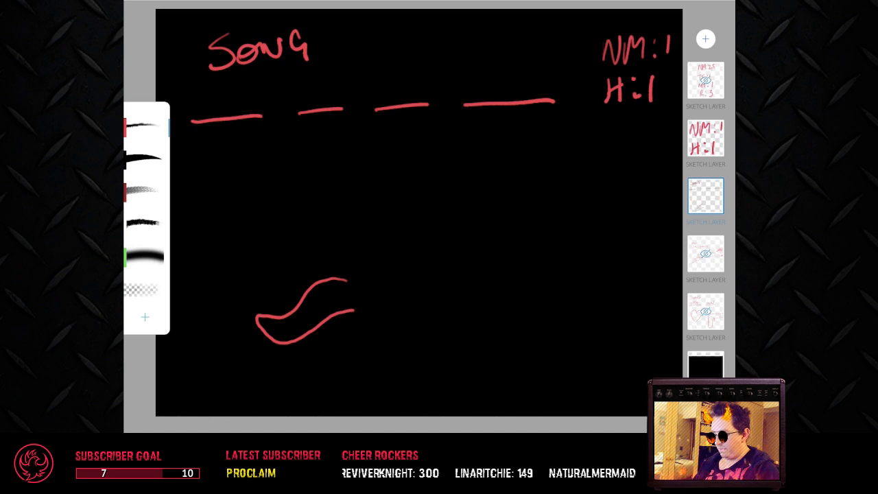
pyautogui.moveTo(348, 278)
pyautogui.mouseDown()
pyautogui.moveTo(369, 329)
pyautogui.moveTo(389, 334)
pyautogui.moveTo(406, 325)
pyautogui.moveTo(402, 363)
pyautogui.moveTo(374, 390)
pyautogui.moveTo(393, 403)
pyautogui.moveTo(417, 389)
pyautogui.moveTo(435, 307)
pyautogui.mouseUp()
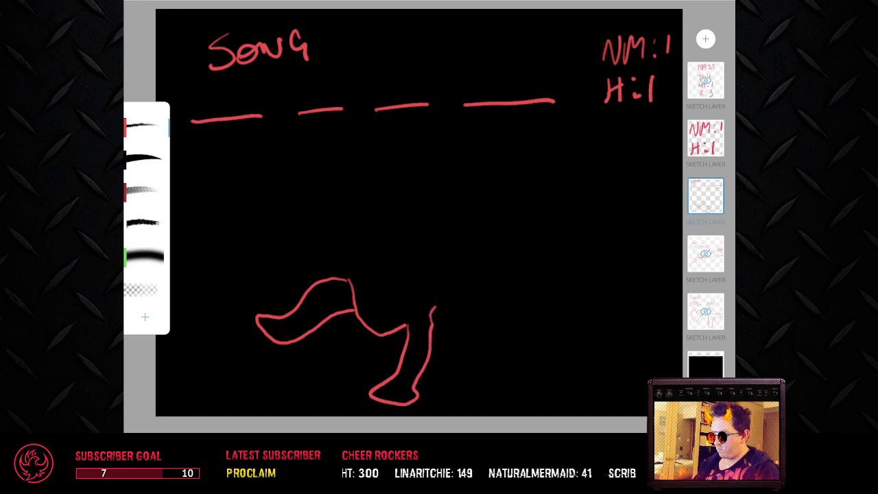
pyautogui.moveTo(349, 281)
pyautogui.mouseDown()
pyautogui.moveTo(369, 253)
pyautogui.moveTo(432, 309)
pyautogui.moveTo(410, 324)
pyautogui.mouseUp()
# Step: Draw the baby's rounded torso, two outstretched arms with hands, a round head and a dot for the navel
pyautogui.moveTo(370, 252); pyautogui.dragTo(410, 205)
pyautogui.moveTo(436, 307)
pyautogui.mouseDown()
pyautogui.moveTo(467, 289)
pyautogui.moveTo(493, 248)
pyautogui.moveTo(491, 226)
pyautogui.mouseUp()
pyautogui.moveTo(410, 202)
pyautogui.mouseDown()
pyautogui.moveTo(397, 207)
pyautogui.moveTo(436, 178)
pyautogui.moveTo(373, 177)
pyautogui.moveTo(437, 161)
pyautogui.mouseUp()
pyautogui.moveTo(497, 230); pyautogui.dragTo(505, 294)
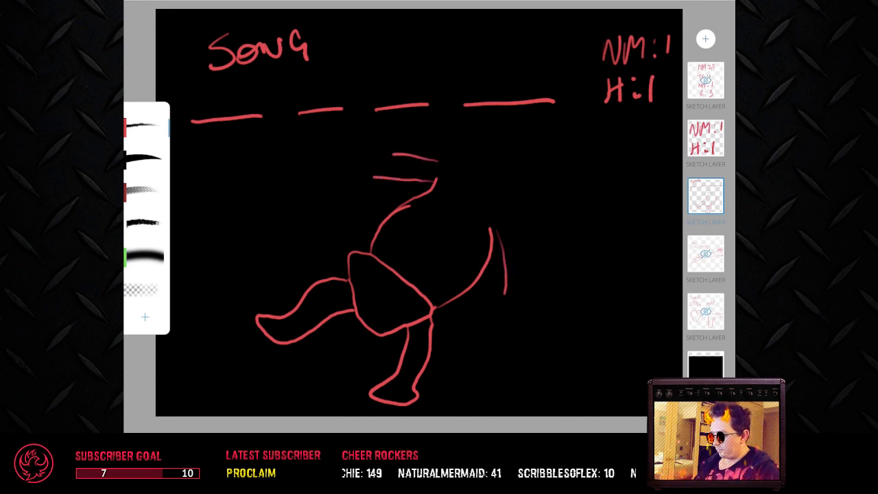
pyautogui.moveTo(527, 227)
pyautogui.mouseDown()
pyautogui.moveTo(526, 285)
pyautogui.moveTo(537, 305)
pyautogui.moveTo(528, 321)
pyautogui.moveTo(491, 295)
pyautogui.mouseUp()
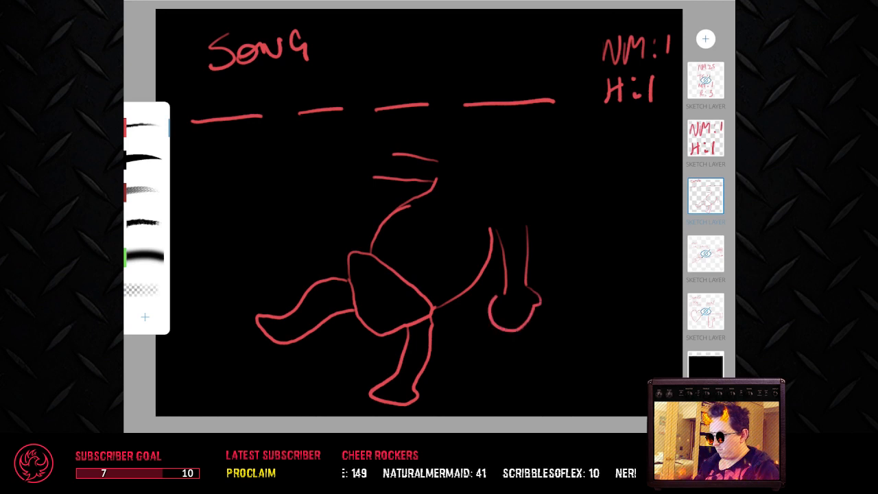
pyautogui.moveTo(391, 152)
pyautogui.mouseDown()
pyautogui.moveTo(358, 154)
pyautogui.moveTo(365, 186)
pyautogui.moveTo(373, 181)
pyautogui.mouseUp()
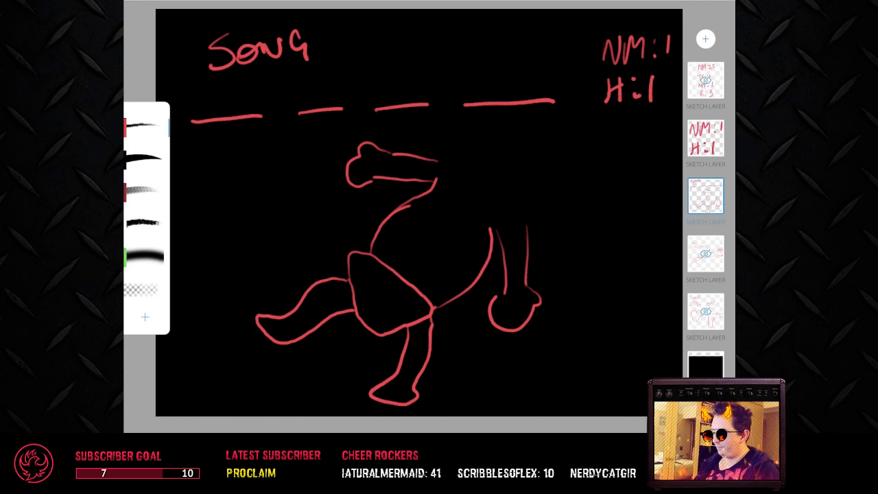
pyautogui.moveTo(439, 168)
pyautogui.mouseDown()
pyautogui.moveTo(476, 165)
pyautogui.moveTo(500, 130)
pyautogui.moveTo(528, 130)
pyautogui.moveTo(542, 166)
pyautogui.moveTo(532, 187)
pyautogui.moveTo(503, 200)
pyautogui.moveTo(520, 206)
pyautogui.moveTo(508, 225)
pyautogui.mouseUp()
pyautogui.click(415, 261)
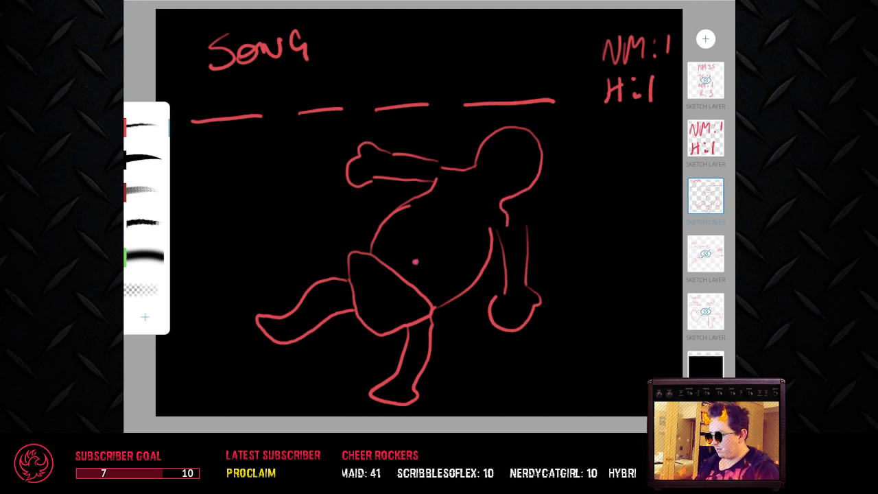
# Step: Draw a tilted flag on a pole from the baby's lower hand, with stripes and a corner box of dotted stars
pyautogui.moveTo(536, 300)
pyautogui.mouseDown()
pyautogui.moveTo(596, 260)
pyautogui.moveTo(556, 297)
pyautogui.moveTo(575, 287)
pyautogui.moveTo(607, 310)
pyautogui.moveTo(618, 333)
pyautogui.mouseUp()
pyautogui.moveTo(595, 259)
pyautogui.mouseDown()
pyautogui.moveTo(659, 247)
pyautogui.moveTo(678, 303)
pyautogui.moveTo(620, 336)
pyautogui.mouseUp()
pyautogui.moveTo(620, 246)
pyautogui.mouseDown()
pyautogui.moveTo(659, 257)
pyautogui.moveTo(649, 315)
pyautogui.mouseUp()
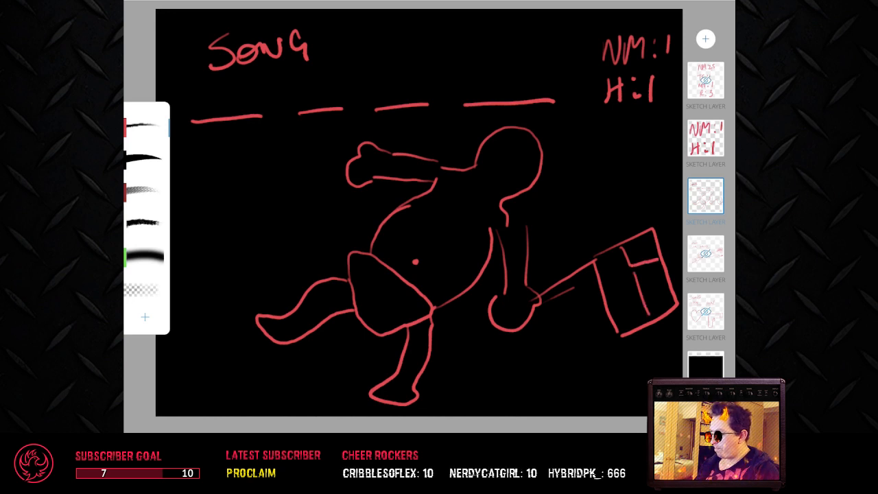
pyautogui.moveTo(647, 263); pyautogui.dragTo(664, 314)
pyautogui.moveTo(616, 248); pyautogui.dragTo(630, 322)
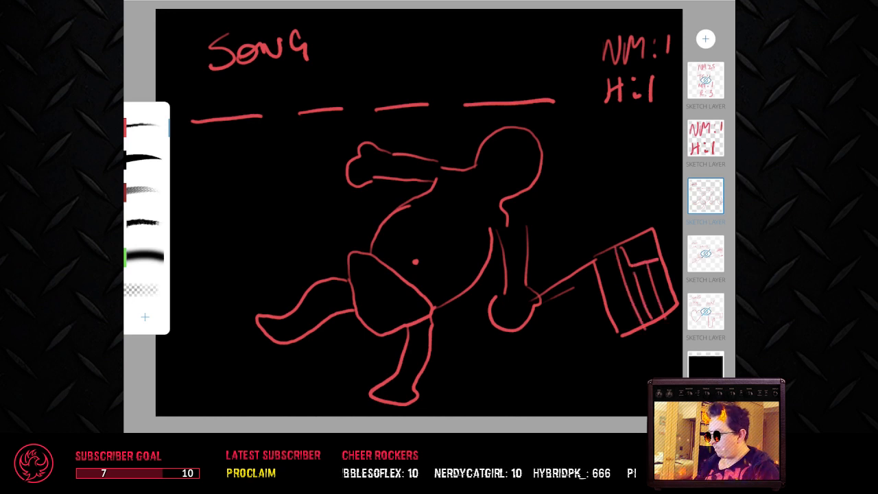
pyautogui.moveTo(605, 254); pyautogui.dragTo(629, 327)
pyautogui.moveTo(635, 244)
pyautogui.mouseDown()
pyautogui.moveTo(638, 252)
pyautogui.moveTo(650, 242)
pyautogui.moveTo(643, 243)
pyautogui.mouseUp()
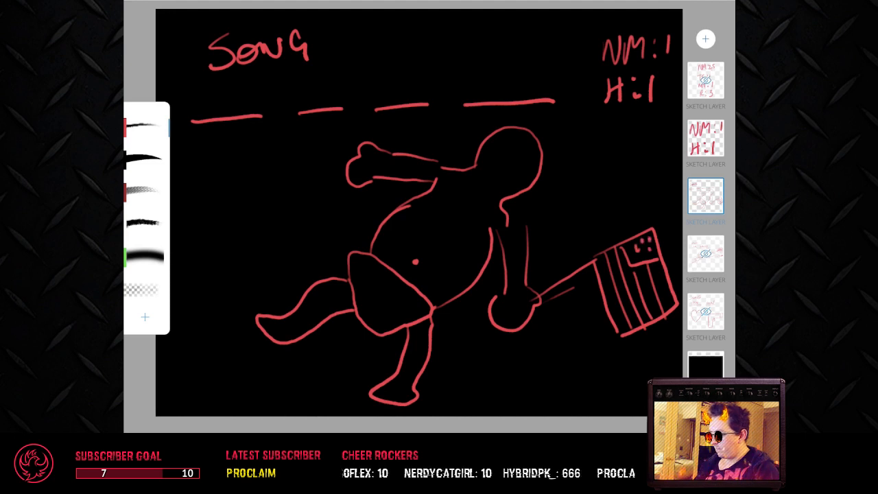
# Step: Add the baby's dotted eyes, round mouth and a nappy pin, and strengthen the flagpole's lower edge and the flag's outline
pyautogui.moveTo(496, 161)
pyautogui.mouseDown()
pyautogui.moveTo(488, 176)
pyautogui.moveTo(507, 177)
pyautogui.moveTo(498, 159)
pyautogui.moveTo(499, 178)
pyautogui.moveTo(496, 163)
pyautogui.mouseUp()
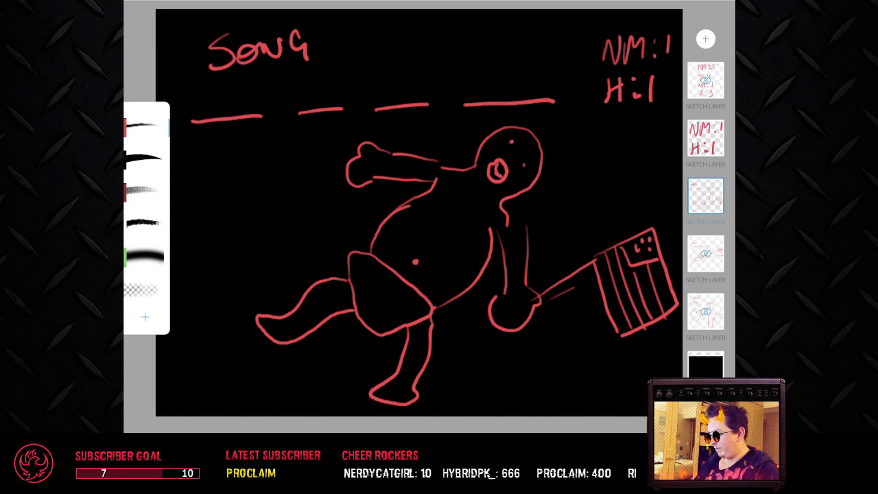
pyautogui.moveTo(541, 301); pyautogui.dragTo(586, 286)
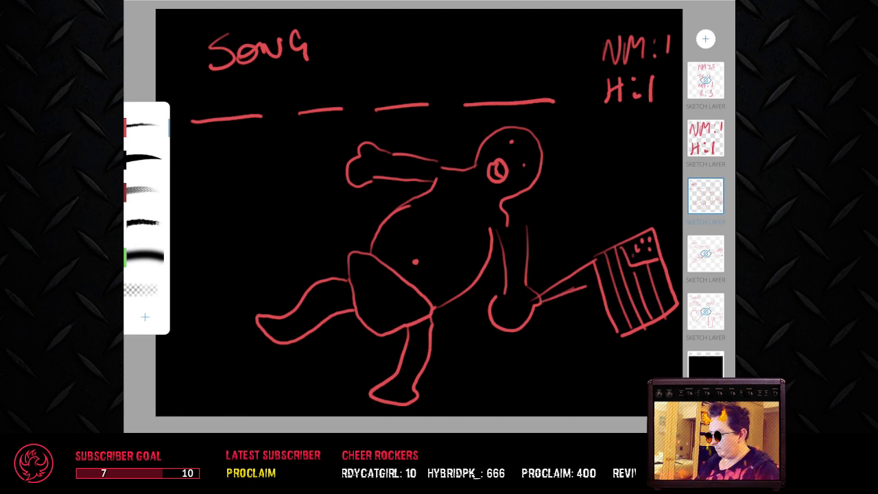
pyautogui.moveTo(604, 284); pyautogui.dragTo(625, 340)
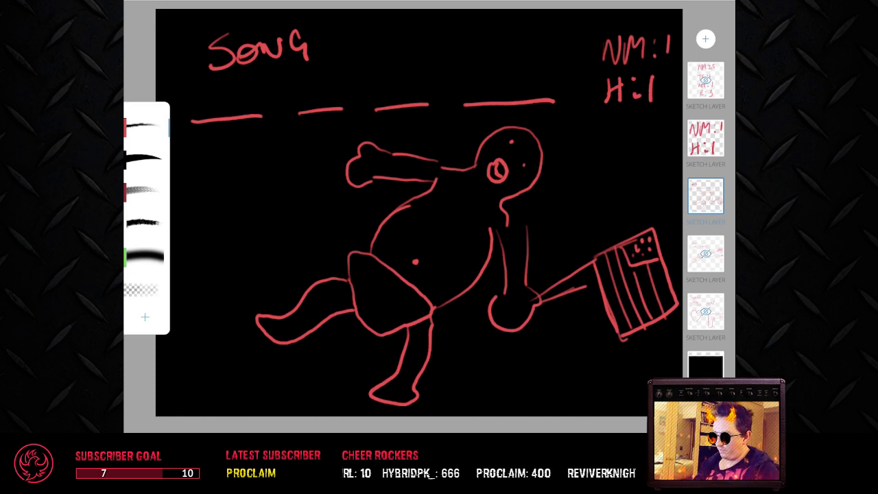
pyautogui.moveTo(385, 279)
pyautogui.mouseDown()
pyautogui.moveTo(402, 290)
pyautogui.moveTo(381, 272)
pyautogui.moveTo(379, 279)
pyautogui.mouseUp()
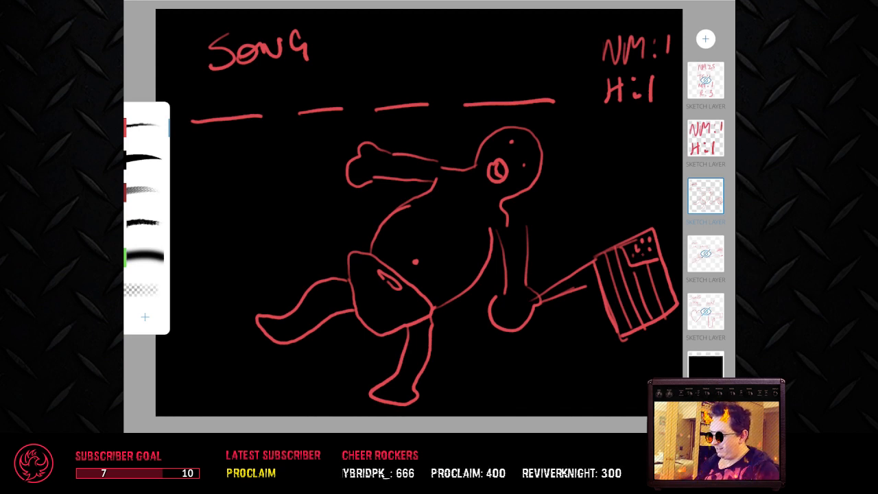
# Step: Join the pole's lower edge to the flag, thicken the flag's stripes and outline, and hatch the pole solid
pyautogui.moveTo(587, 286)
pyautogui.mouseDown()
pyautogui.moveTo(597, 282)
pyautogui.moveTo(642, 322)
pyautogui.mouseUp()
pyautogui.moveTo(635, 271); pyautogui.dragTo(648, 322)
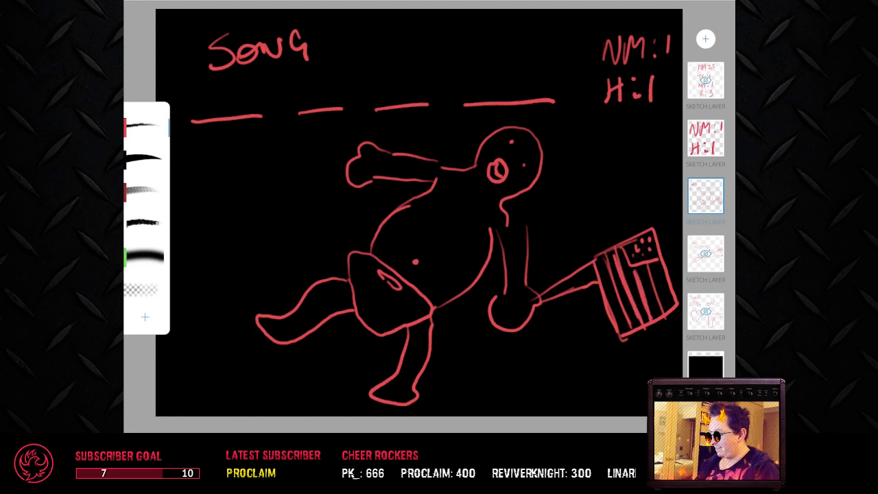
pyautogui.moveTo(650, 264)
pyautogui.mouseDown()
pyautogui.moveTo(663, 308)
pyautogui.moveTo(660, 289)
pyautogui.mouseUp()
pyautogui.moveTo(604, 256)
pyautogui.mouseDown()
pyautogui.moveTo(627, 322)
pyautogui.moveTo(605, 262)
pyautogui.moveTo(650, 231)
pyautogui.mouseUp()
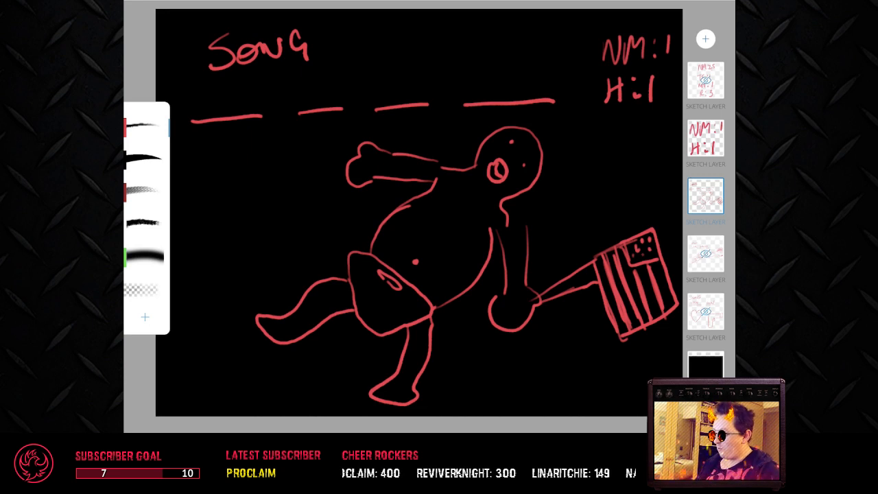
pyautogui.moveTo(542, 299); pyautogui.dragTo(594, 269)
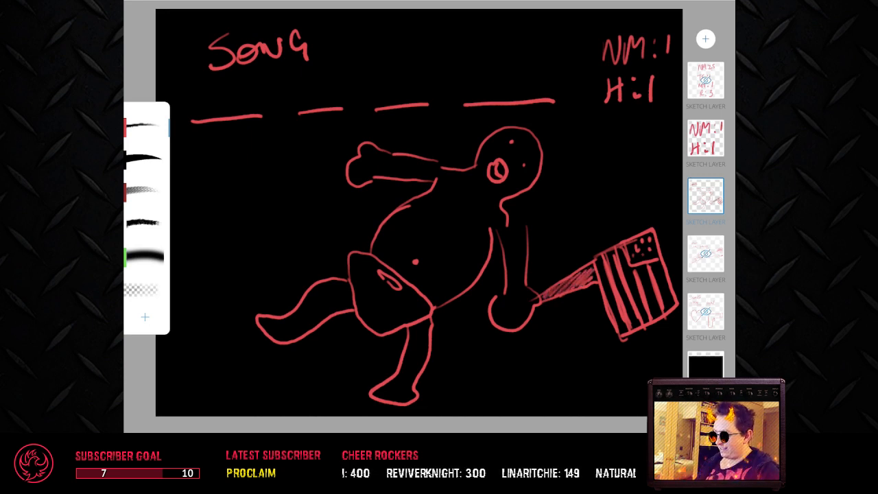
# Step: Circle the baby's eyes, add curled hairs, enlarge the navel dot, and erase part of the mouth's inner detail before returning to the red pen
pyautogui.moveTo(524, 160)
pyautogui.mouseDown()
pyautogui.moveTo(531, 164)
pyautogui.moveTo(513, 144)
pyautogui.moveTo(550, 129)
pyautogui.moveTo(559, 144)
pyautogui.mouseUp()
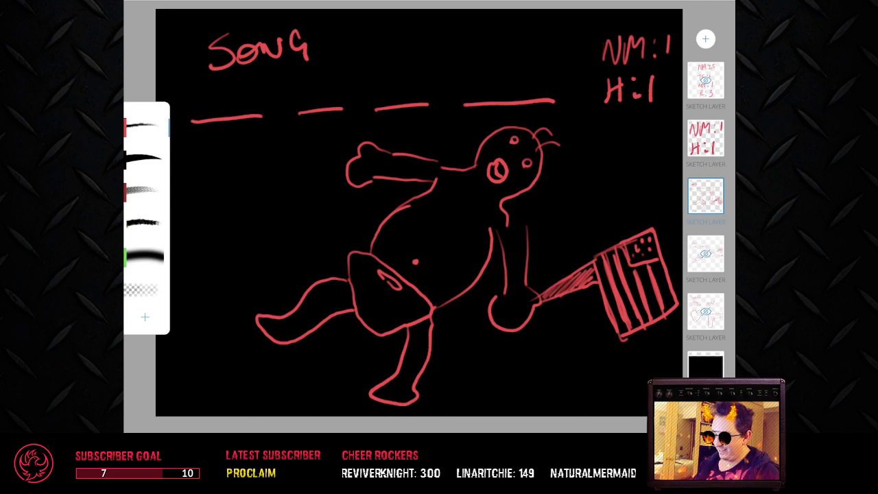
pyautogui.moveTo(415, 261); pyautogui.dragTo(415, 263)
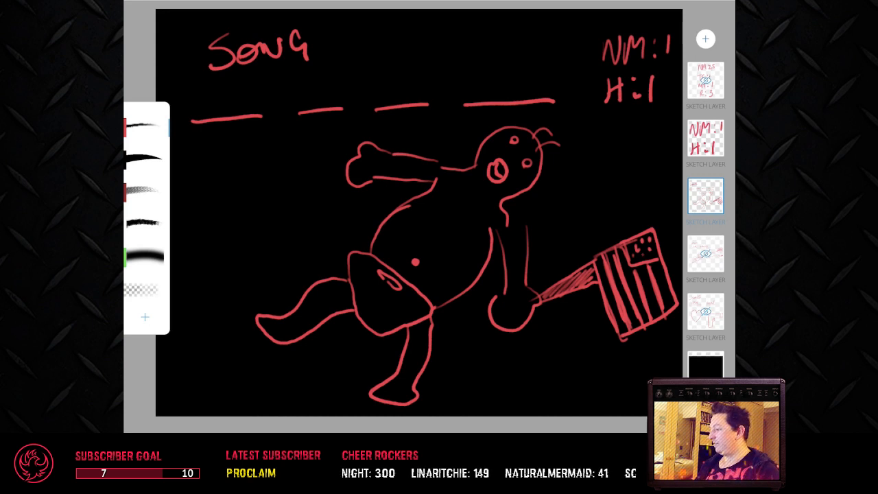
pyautogui.click(144, 290)
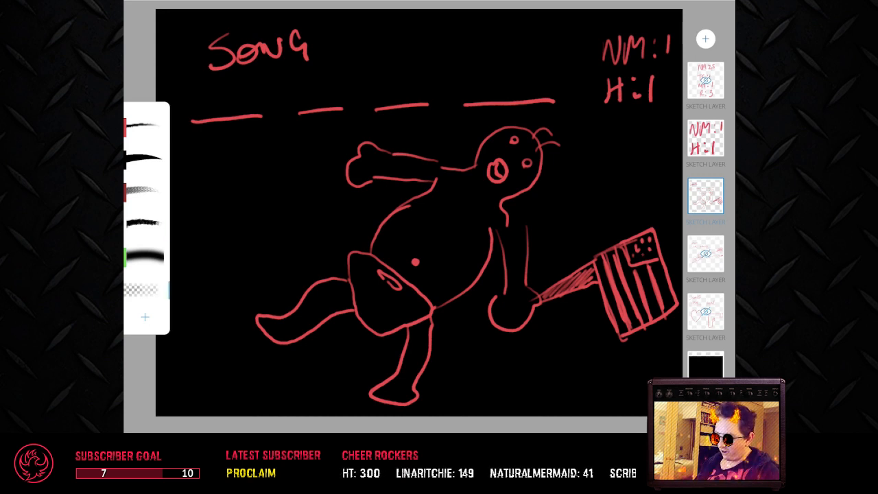
pyautogui.moveTo(498, 179)
pyautogui.mouseDown()
pyautogui.moveTo(504, 173)
pyautogui.moveTo(489, 168)
pyautogui.moveTo(507, 178)
pyautogui.mouseUp()
pyautogui.click(144, 126)
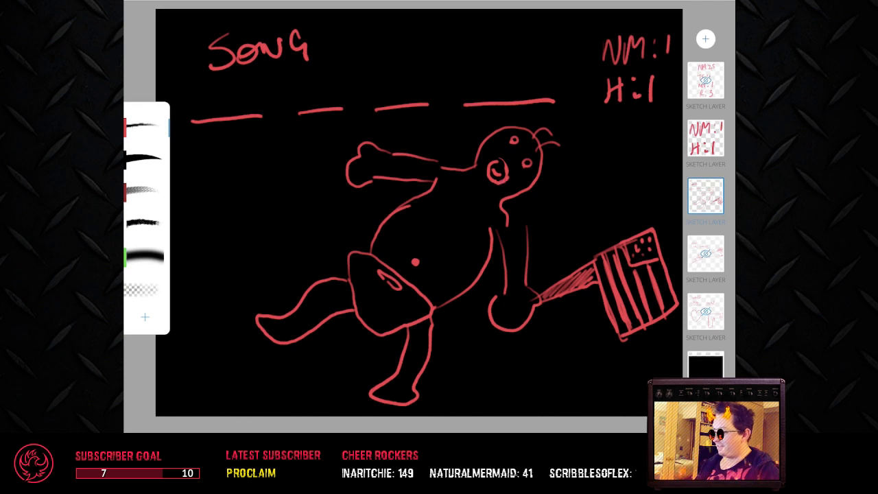
# Step: Fill in the four answer blanks with BORN IN THE USA in red
pyautogui.moveTo(206, 96)
pyautogui.mouseDown()
pyautogui.moveTo(208, 115)
pyautogui.moveTo(231, 101)
pyautogui.moveTo(253, 97)
pyautogui.moveTo(256, 105)
pyautogui.mouseUp()
pyautogui.moveTo(254, 105); pyautogui.dragTo(266, 88)
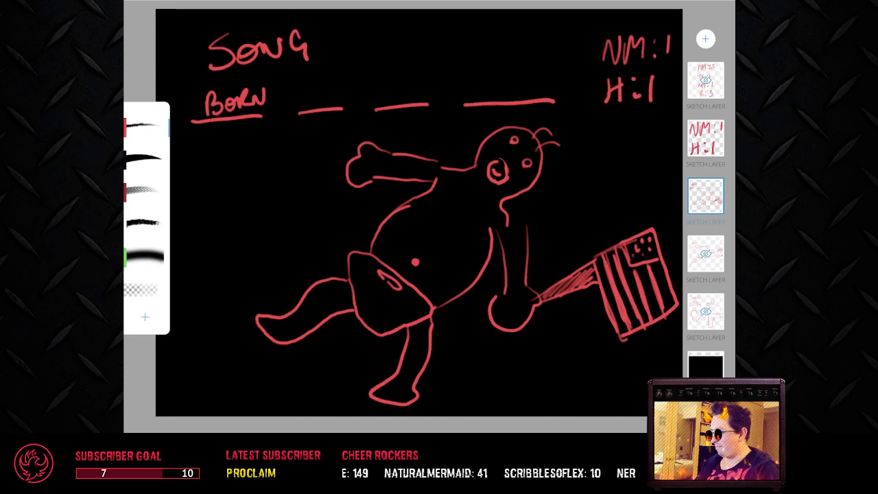
pyautogui.moveTo(312, 88); pyautogui.dragTo(310, 108)
pyautogui.moveTo(320, 92)
pyautogui.mouseDown()
pyautogui.moveTo(321, 104)
pyautogui.moveTo(335, 78)
pyautogui.moveTo(391, 78)
pyautogui.mouseUp()
pyautogui.moveTo(381, 81)
pyautogui.mouseDown()
pyautogui.moveTo(380, 103)
pyautogui.moveTo(391, 100)
pyautogui.mouseUp()
pyautogui.moveTo(391, 93); pyautogui.dragTo(405, 92)
pyautogui.moveTo(403, 82)
pyautogui.mouseDown()
pyautogui.moveTo(405, 101)
pyautogui.moveTo(423, 100)
pyautogui.moveTo(424, 78)
pyautogui.mouseUp()
pyautogui.moveTo(412, 92); pyautogui.dragTo(421, 90)
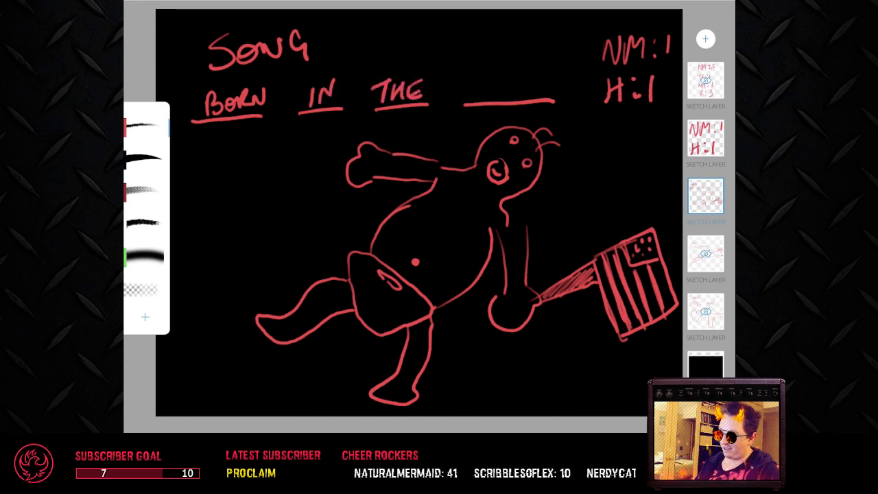
pyautogui.moveTo(478, 82)
pyautogui.mouseDown()
pyautogui.moveTo(491, 98)
pyautogui.moveTo(498, 82)
pyautogui.mouseUp()
pyautogui.moveTo(512, 78)
pyautogui.mouseDown()
pyautogui.moveTo(500, 93)
pyautogui.moveTo(528, 89)
pyautogui.mouseUp()
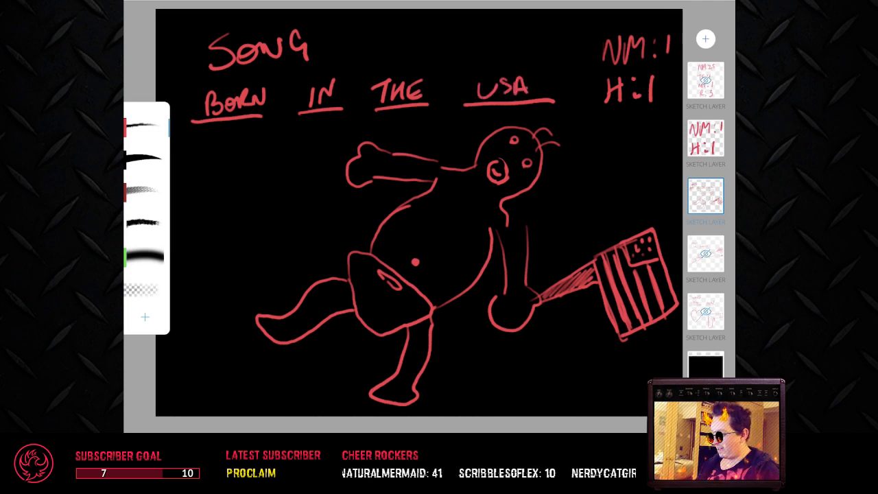
# Step: Write the score entry BC:1 beneath the H:1 line on the score layer
pyautogui.click(705, 137)
pyautogui.moveTo(600, 119)
pyautogui.mouseDown()
pyautogui.moveTo(601, 138)
pyautogui.moveTo(602, 129)
pyautogui.mouseUp()
pyautogui.moveTo(602, 129)
pyautogui.mouseDown()
pyautogui.moveTo(601, 142)
pyautogui.moveTo(632, 139)
pyautogui.mouseUp()
pyautogui.click(638, 126)
pyautogui.click(639, 135)
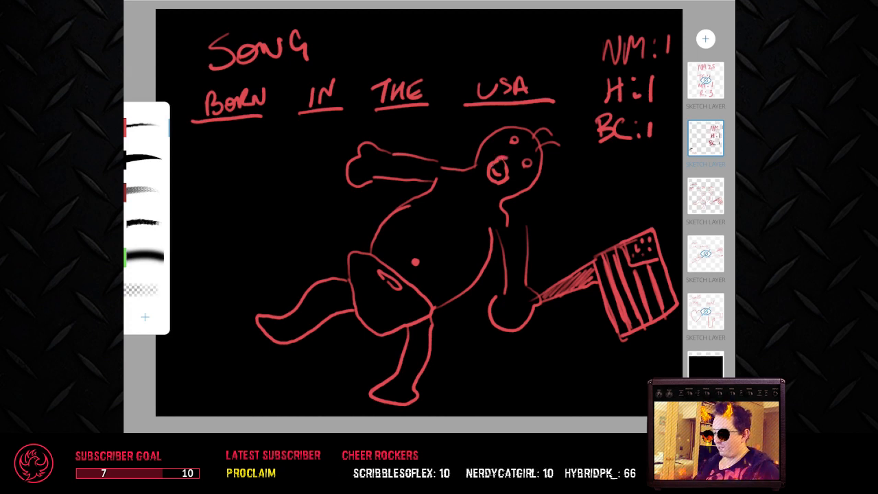
# Step: Hide the BORN IN THE USA puzzle layer and erase the stray red mark from the score layer
pyautogui.scroll(8, 535, 163)
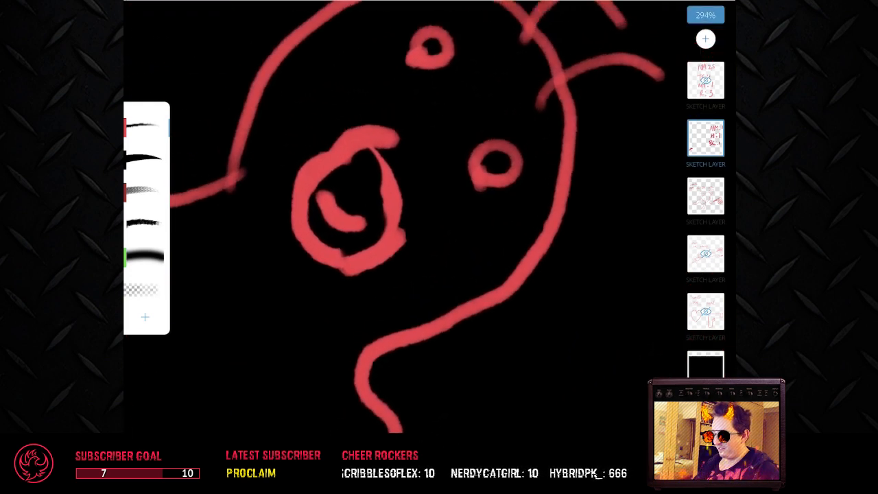
pyautogui.scroll(-1, 425, 206)
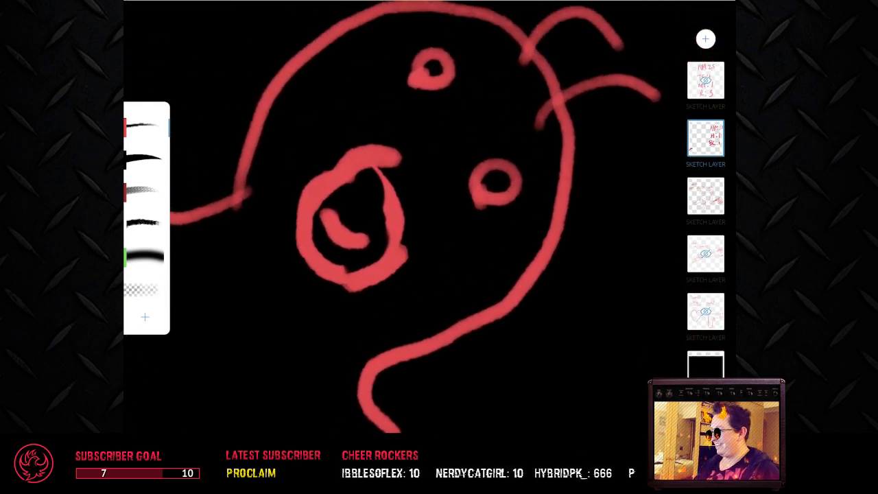
pyautogui.scroll(-10, 425, 219)
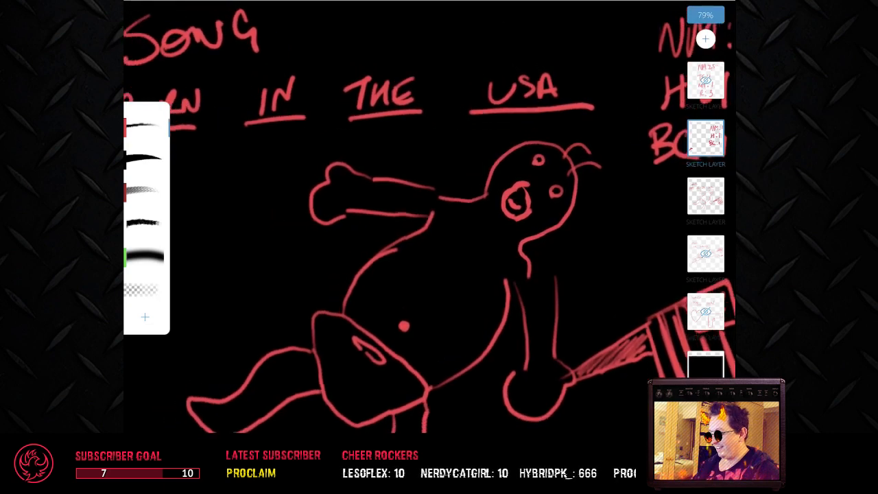
pyautogui.scroll(-1, 439, 234)
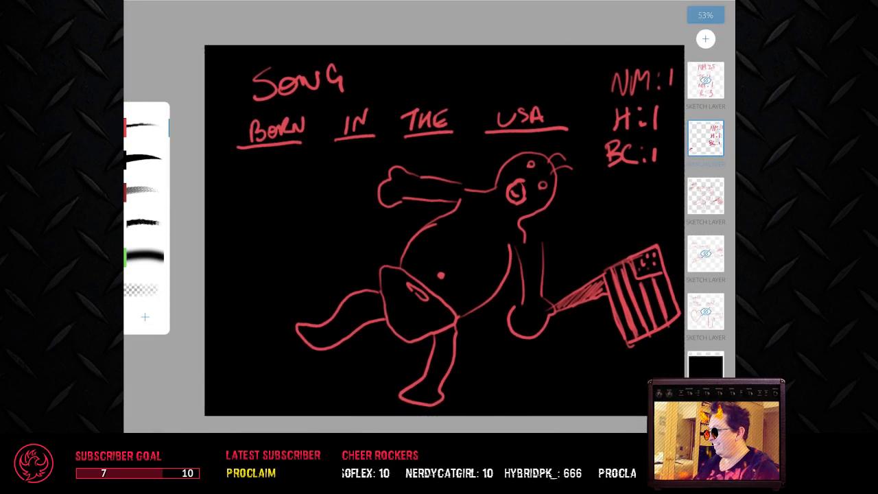
pyautogui.doubleClick(706, 196)
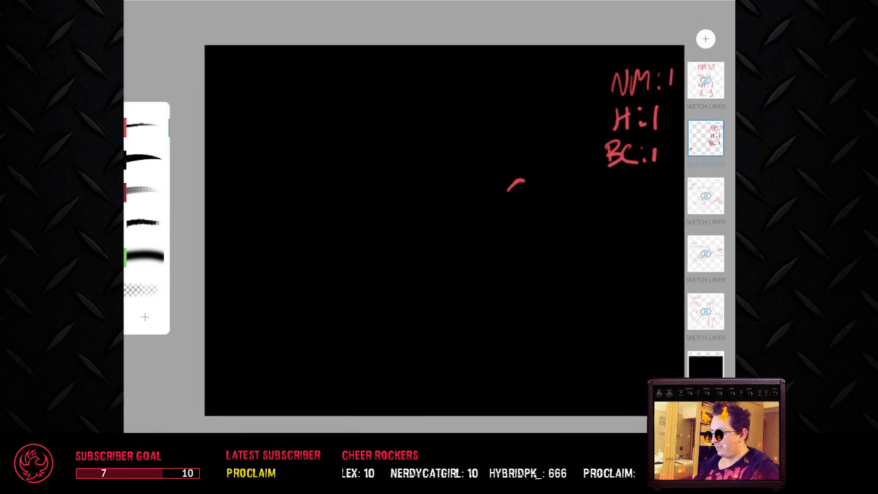
pyautogui.click(706, 196)
pyautogui.click(706, 139)
pyautogui.click(144, 290)
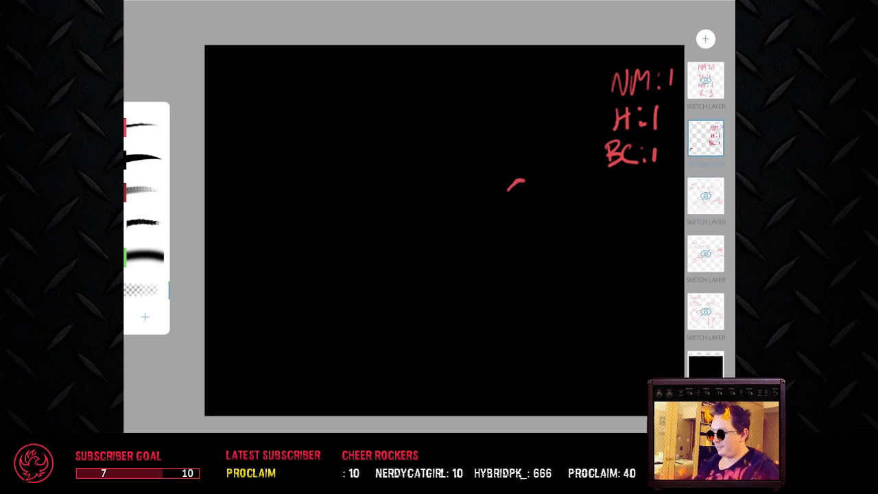
pyautogui.moveTo(514, 192); pyautogui.dragTo(515, 177)
# Step: Add a new sketch layer above the hidden USA puzzle and write the heading SONG on it in red
pyautogui.click(706, 196)
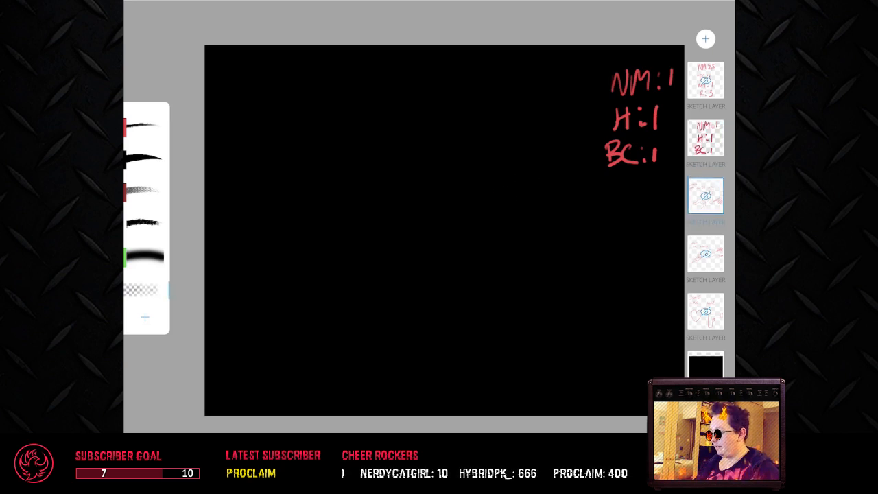
pyautogui.click(706, 38)
pyautogui.click(565, 27)
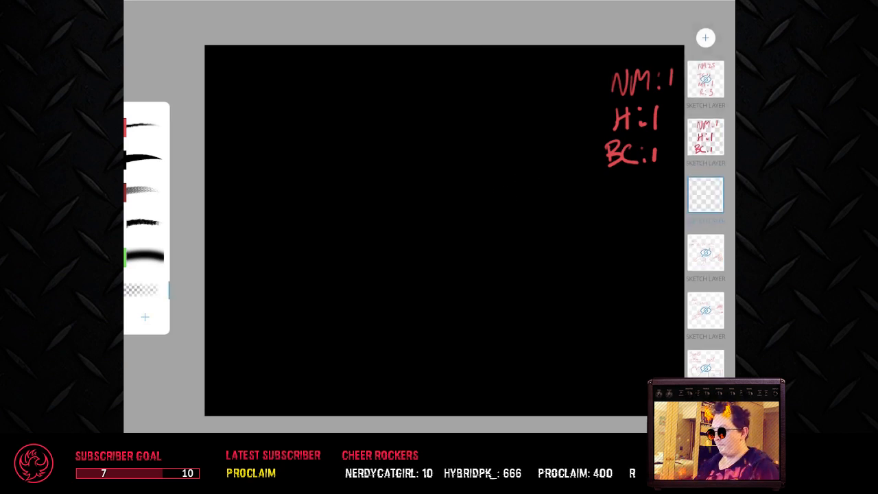
pyautogui.click(144, 127)
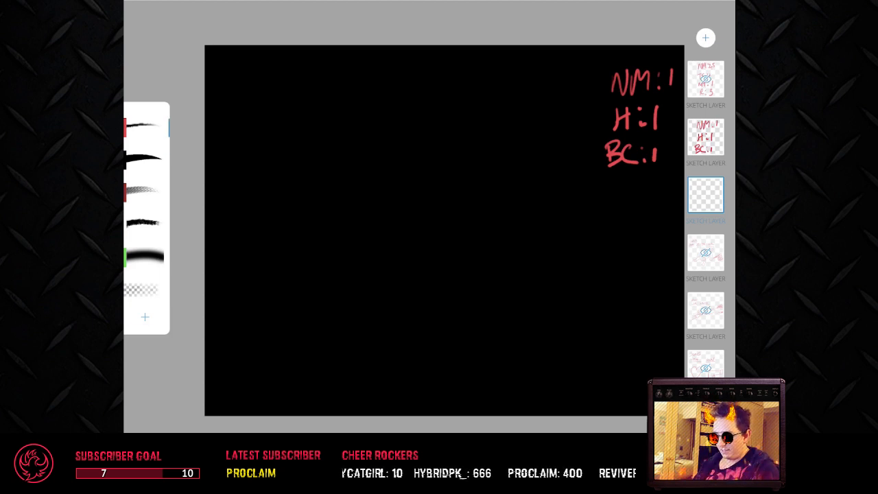
pyautogui.moveTo(263, 68)
pyautogui.mouseDown()
pyautogui.moveTo(261, 88)
pyautogui.moveTo(240, 97)
pyautogui.mouseUp()
pyautogui.moveTo(275, 81)
pyautogui.mouseDown()
pyautogui.moveTo(274, 94)
pyautogui.moveTo(276, 81)
pyautogui.mouseUp()
pyautogui.moveTo(290, 90)
pyautogui.mouseDown()
pyautogui.moveTo(303, 90)
pyautogui.moveTo(314, 70)
pyautogui.mouseUp()
pyautogui.moveTo(334, 66); pyautogui.dragTo(337, 96)
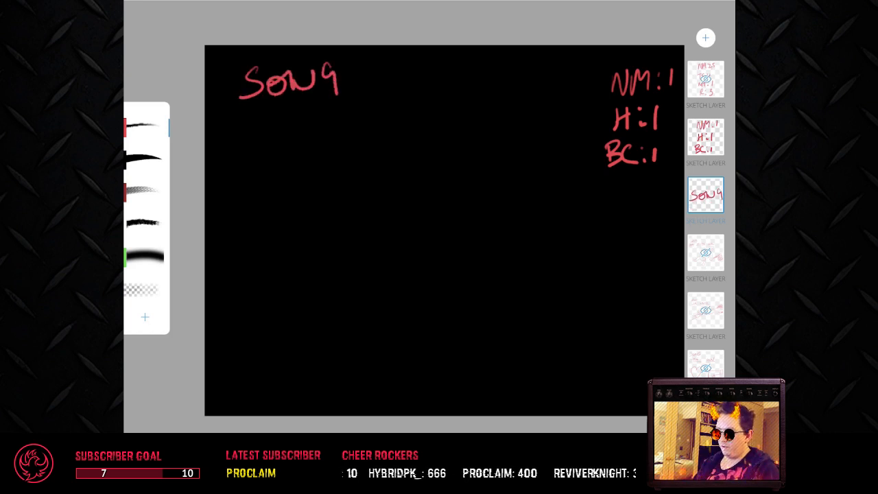
# Step: Draw four answer blanks with two more beneath them, and shorten the last blank by erasing its end before returning to the red pen
pyautogui.moveTo(217, 164); pyautogui.dragTo(510, 148)
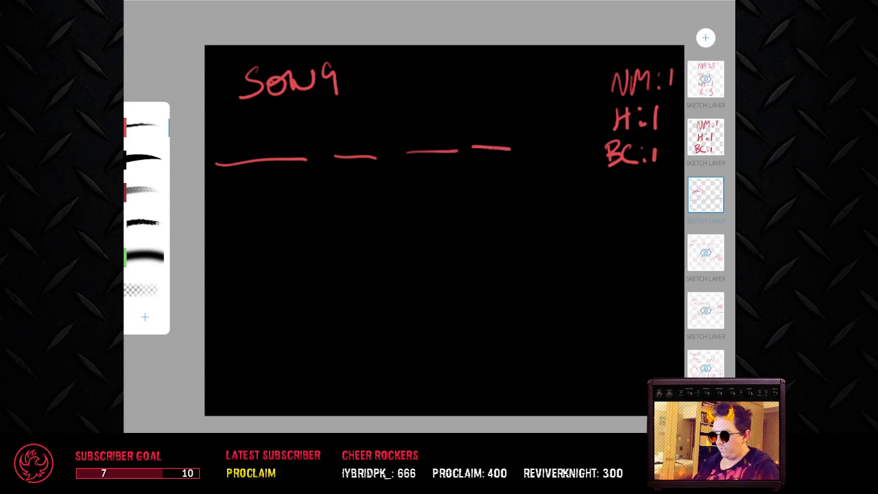
pyautogui.moveTo(216, 207); pyautogui.dragTo(478, 195)
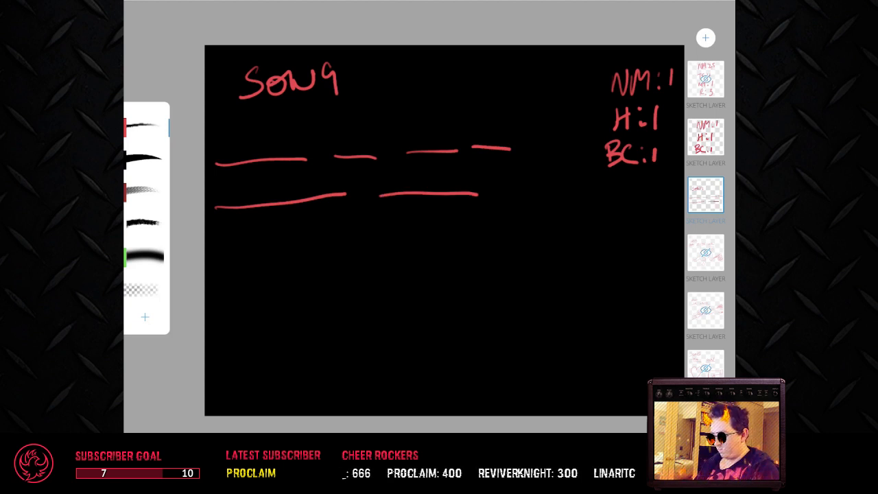
pyautogui.click(142, 290)
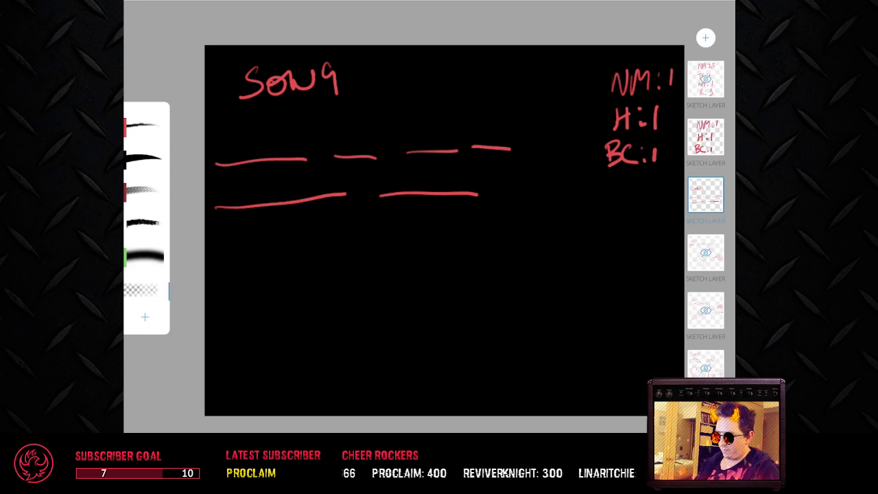
pyautogui.moveTo(480, 195); pyautogui.dragTo(438, 195)
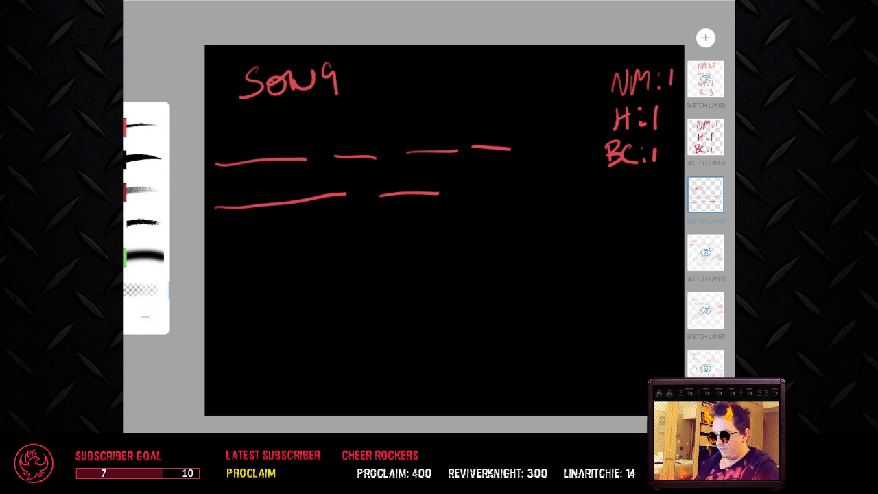
pyautogui.click(143, 125)
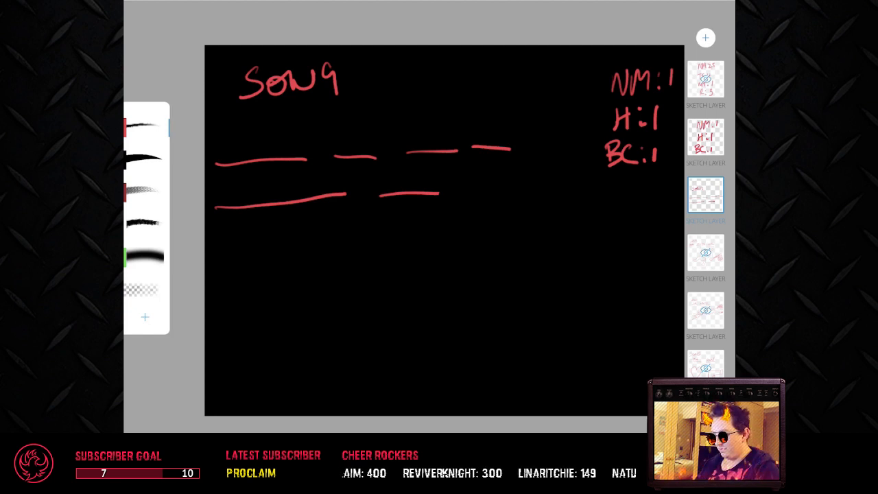
pyautogui.moveTo(275, 280); pyautogui.dragTo(275, 330)
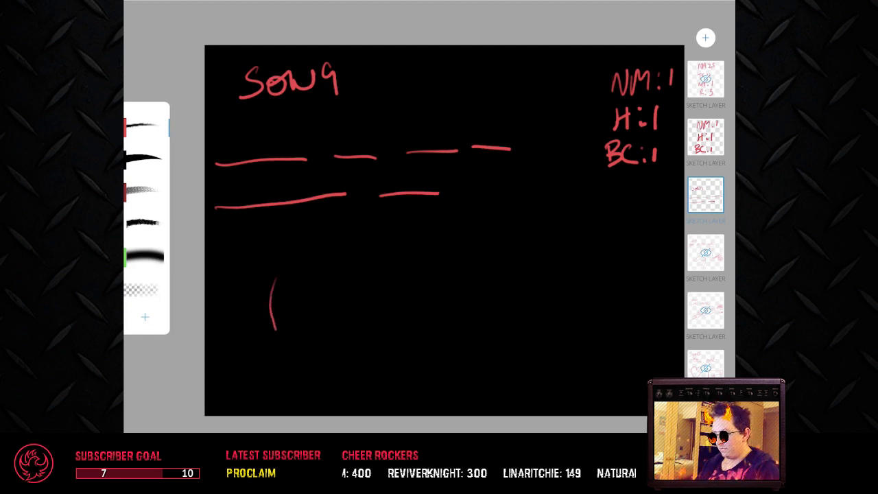
pyautogui.moveTo(287, 277); pyautogui.dragTo(302, 297)
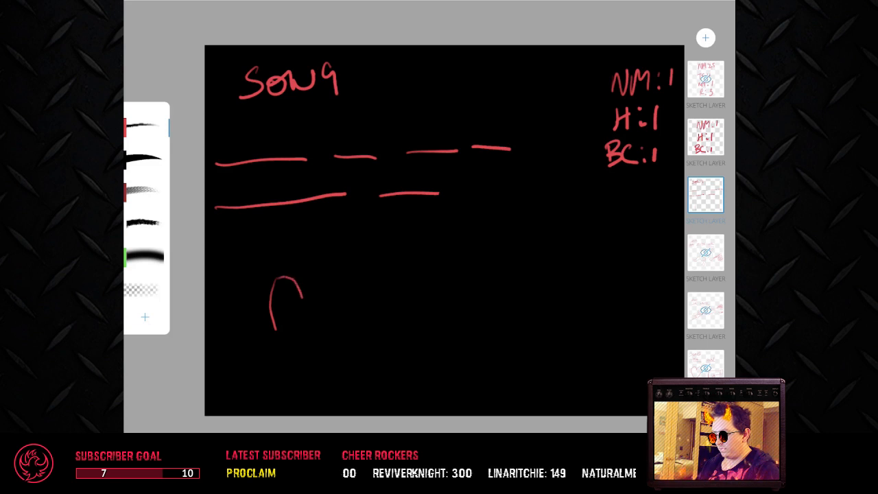
pyautogui.hotkey('ctrl', 'z')
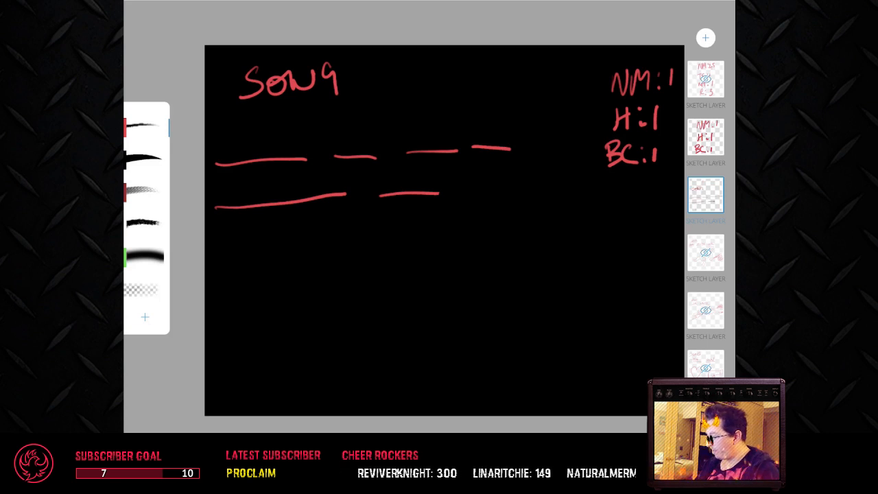
# Step: Draw a small winged bug's brow line and two oval eyes below the blanks, with a rounded, cross-hatched wing on each side
pyautogui.moveTo(256, 306)
pyautogui.mouseDown()
pyautogui.moveTo(302, 289)
pyautogui.moveTo(328, 295)
pyautogui.moveTo(341, 313)
pyautogui.moveTo(333, 293)
pyautogui.moveTo(302, 302)
pyautogui.moveTo(305, 319)
pyautogui.moveTo(311, 299)
pyautogui.moveTo(230, 268)
pyautogui.moveTo(250, 295)
pyautogui.moveTo(281, 284)
pyautogui.moveTo(250, 253)
pyautogui.moveTo(232, 272)
pyautogui.moveTo(254, 314)
pyautogui.mouseUp()
pyautogui.hotkey('ctrl', 'z')
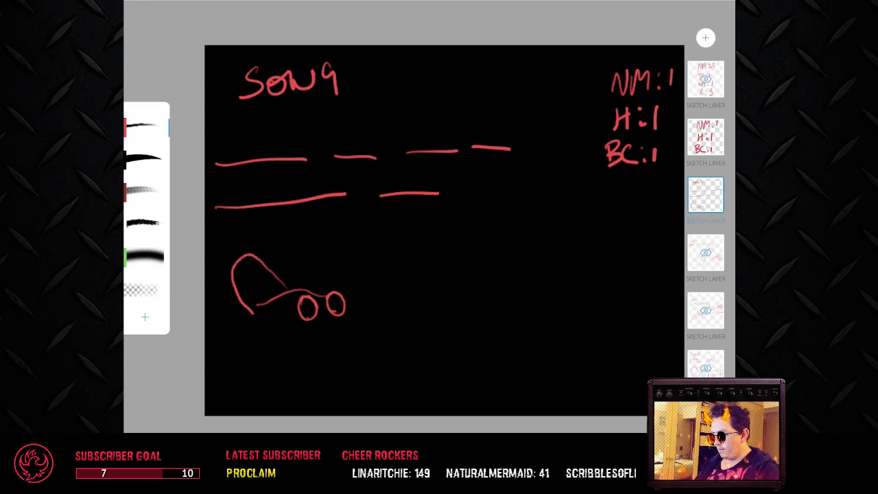
pyautogui.moveTo(312, 284)
pyautogui.mouseDown()
pyautogui.moveTo(355, 253)
pyautogui.moveTo(364, 261)
pyautogui.moveTo(357, 299)
pyautogui.mouseUp()
pyautogui.moveTo(235, 269)
pyautogui.mouseDown()
pyautogui.moveTo(257, 313)
pyautogui.moveTo(280, 298)
pyautogui.moveTo(262, 267)
pyautogui.moveTo(277, 278)
pyautogui.mouseUp()
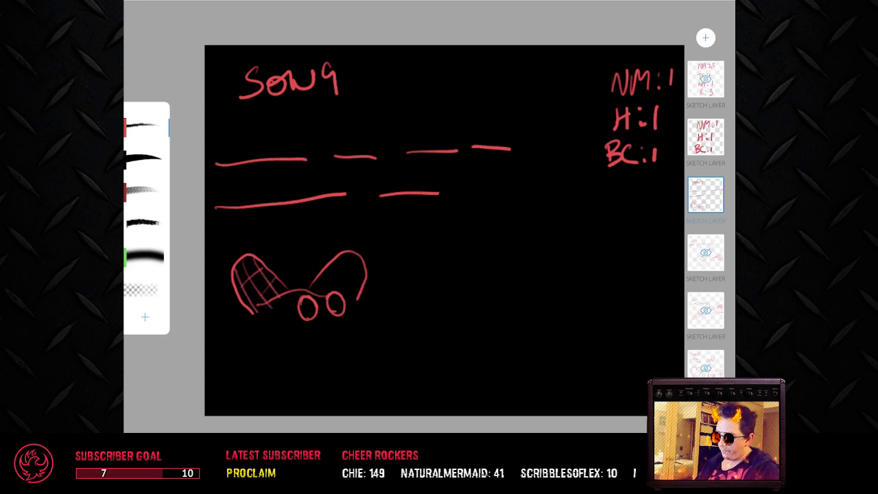
pyautogui.moveTo(343, 261)
pyautogui.mouseDown()
pyautogui.moveTo(357, 281)
pyautogui.moveTo(358, 295)
pyautogui.moveTo(349, 295)
pyautogui.moveTo(351, 257)
pyautogui.moveTo(367, 262)
pyautogui.mouseUp()
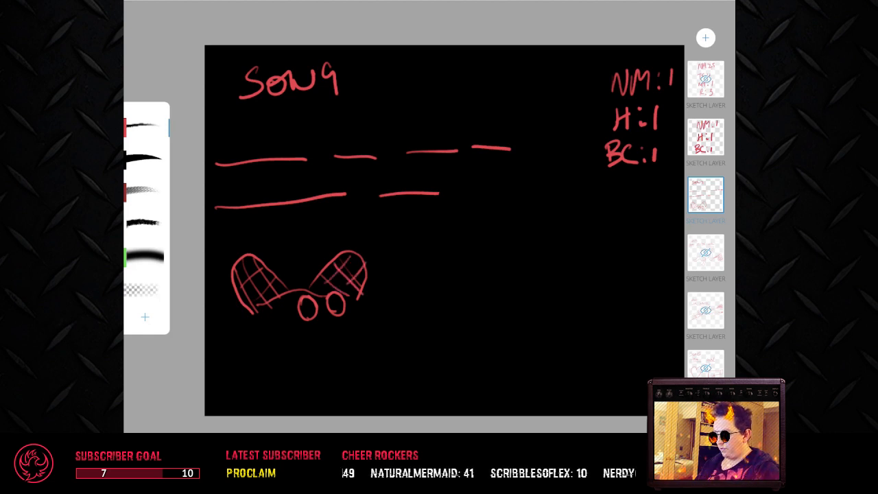
pyautogui.moveTo(331, 325); pyautogui.dragTo(343, 357)
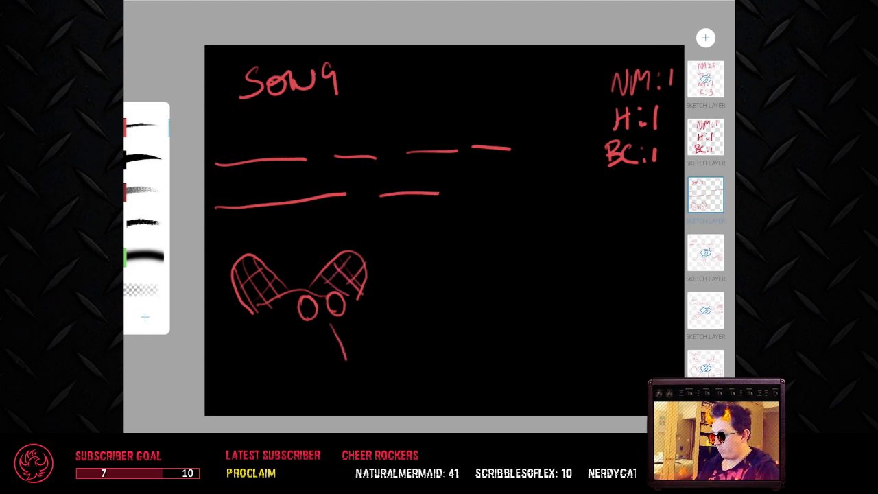
pyautogui.moveTo(340, 323); pyautogui.dragTo(352, 358)
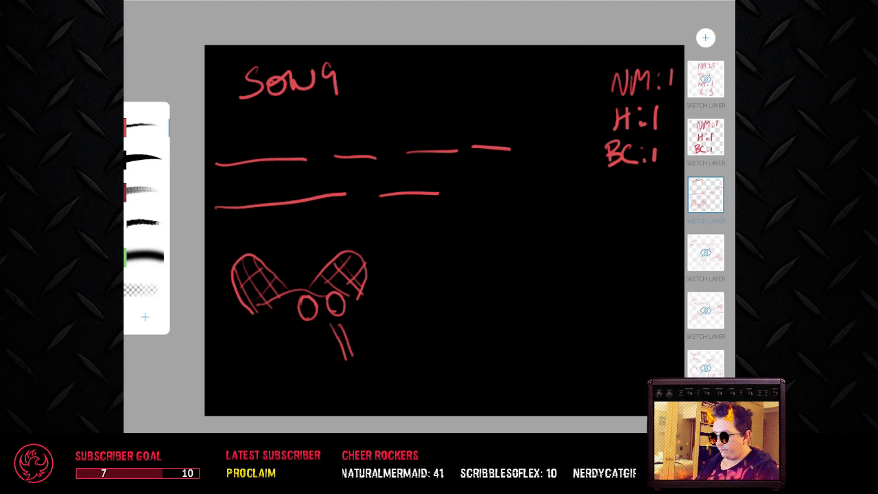
pyautogui.hotkey('ctrl', 'z')
pyautogui.hotkey('ctrl', 'z')
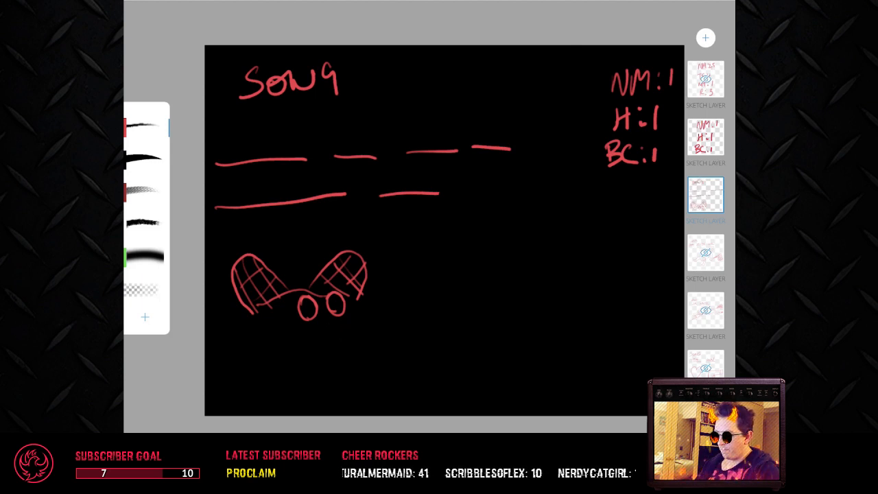
# Step: Draw the curved underside of the bug's body and four short legs beneath it
pyautogui.moveTo(354, 304)
pyautogui.mouseDown()
pyautogui.moveTo(325, 343)
pyautogui.moveTo(273, 333)
pyautogui.moveTo(260, 316)
pyautogui.moveTo(253, 362)
pyautogui.moveTo(277, 373)
pyautogui.mouseUp()
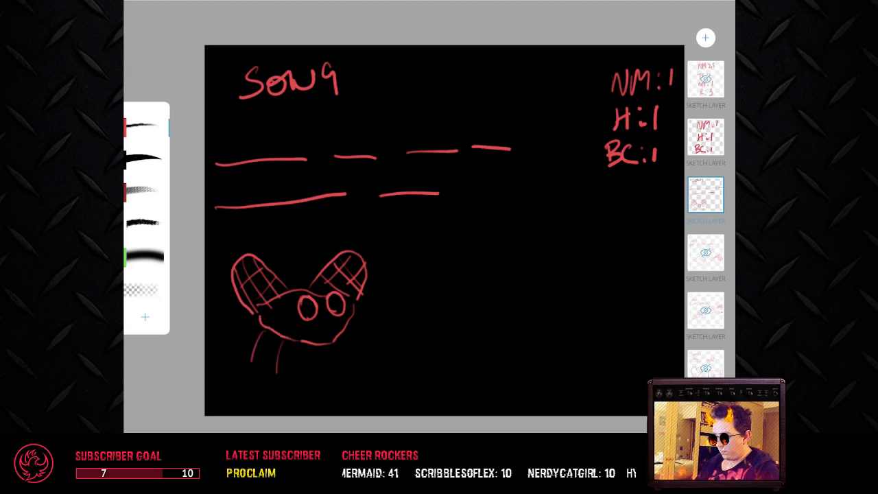
pyautogui.moveTo(344, 336); pyautogui.dragTo(349, 371)
pyautogui.moveTo(319, 345); pyautogui.dragTo(323, 363)
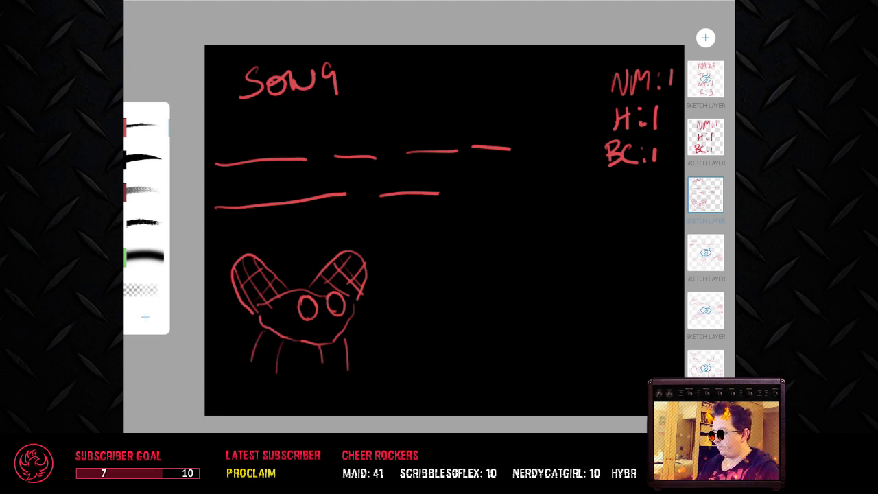
# Step: Give the bug star-shaped cheek marks, a small smile, dotted pupils and curved lines around its eyes
pyautogui.moveTo(289, 321); pyautogui.dragTo(289, 331)
pyautogui.moveTo(338, 318); pyautogui.dragTo(341, 328)
pyautogui.moveTo(333, 322)
pyautogui.mouseDown()
pyautogui.moveTo(343, 329)
pyautogui.moveTo(353, 319)
pyautogui.moveTo(333, 328)
pyautogui.mouseUp()
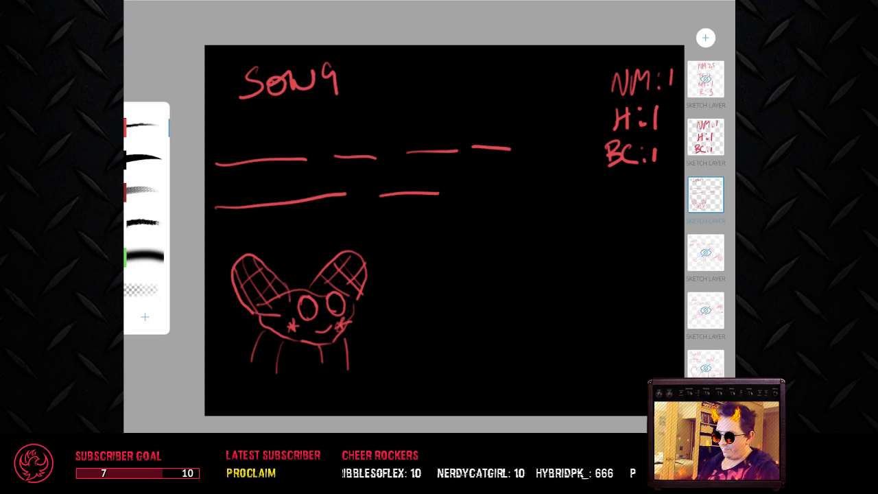
pyautogui.click(309, 307)
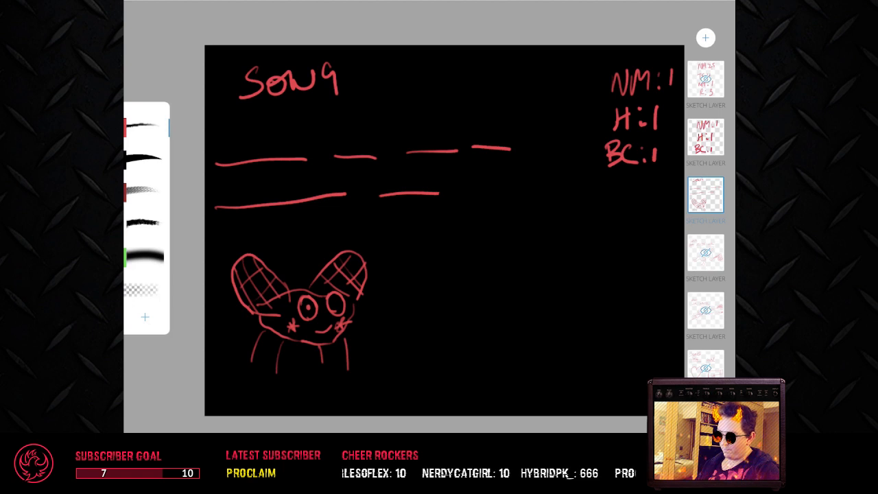
pyautogui.click(336, 301)
pyautogui.moveTo(315, 299)
pyautogui.mouseDown()
pyautogui.moveTo(296, 303)
pyautogui.moveTo(325, 294)
pyautogui.mouseUp()
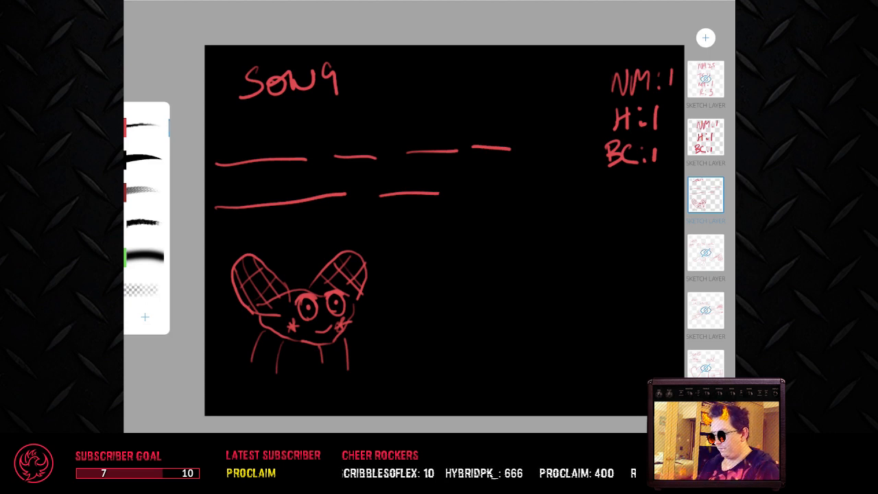
# Step: Change the fine red pen's colour to white
pyautogui.click(144, 127)
pyautogui.click(147, 261)
pyautogui.click(298, 177)
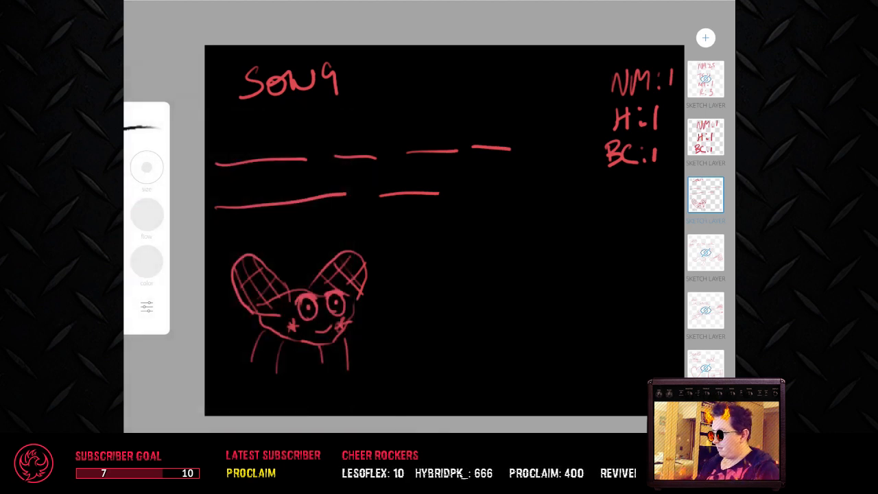
pyautogui.click(144, 128)
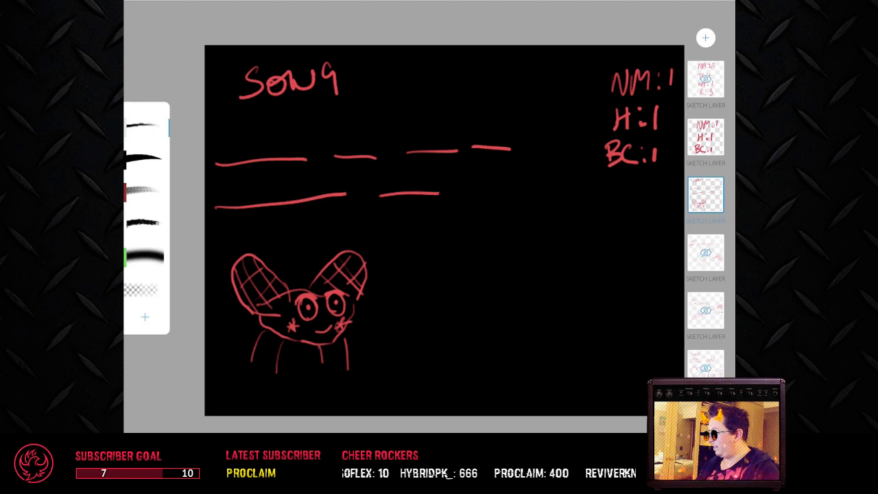
pyautogui.moveTo(447, 263)
pyautogui.mouseDown()
pyautogui.moveTo(439, 269)
pyautogui.moveTo(452, 306)
pyautogui.moveTo(461, 277)
pyautogui.moveTo(450, 261)
pyautogui.moveTo(458, 303)
pyautogui.mouseUp()
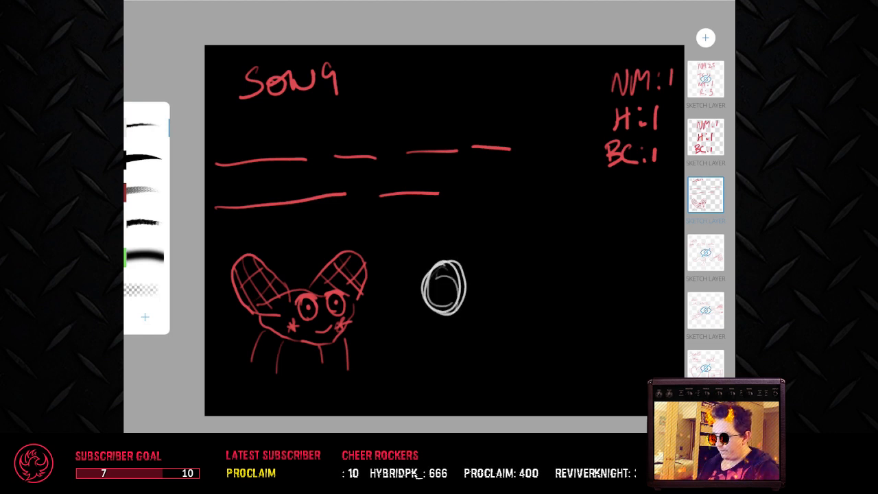
pyautogui.hotkey('ctrl', 'z')
pyautogui.hotkey('ctrl', 'z')
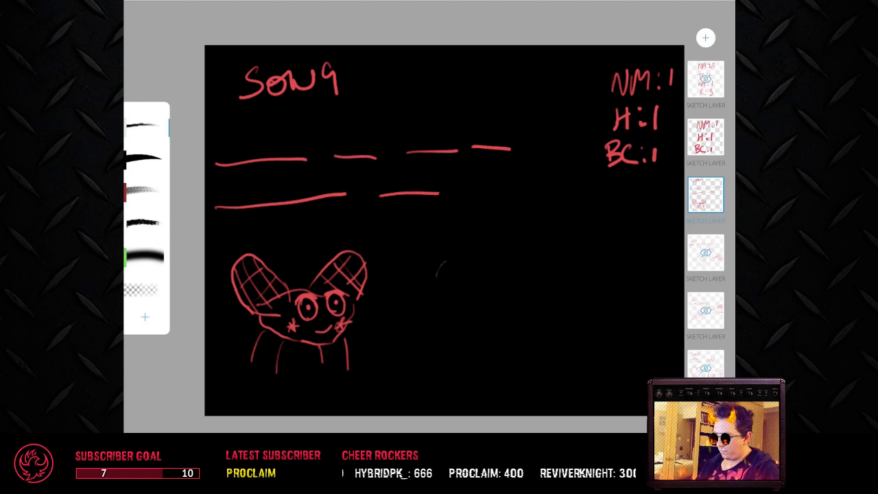
# Step: Draw a white face outline beside the bug, with two dot eyes, a wavy line across the cheeks and a small smile
pyautogui.moveTo(443, 258)
pyautogui.mouseDown()
pyautogui.moveTo(437, 303)
pyautogui.moveTo(452, 321)
pyautogui.moveTo(488, 305)
pyautogui.moveTo(495, 258)
pyautogui.mouseUp()
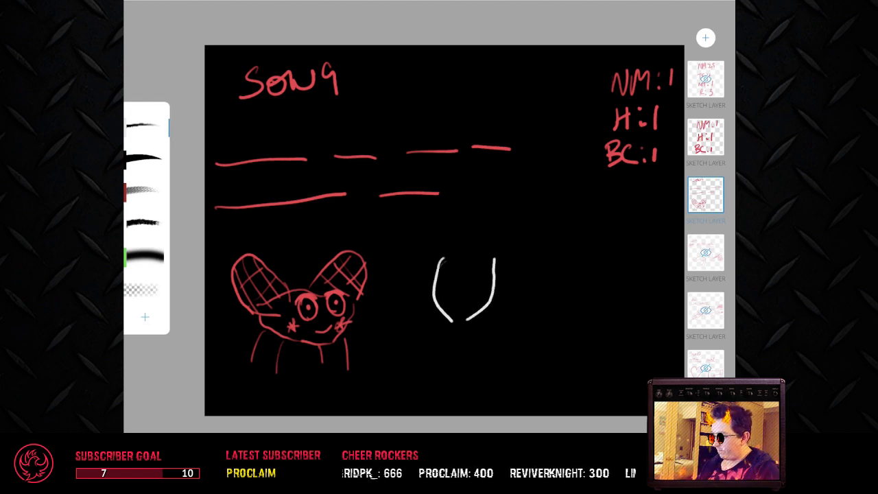
pyautogui.moveTo(461, 293)
pyautogui.mouseDown()
pyautogui.moveTo(438, 293)
pyautogui.moveTo(493, 287)
pyautogui.moveTo(460, 266)
pyautogui.moveTo(475, 267)
pyautogui.moveTo(442, 348)
pyautogui.mouseUp()
pyautogui.click(474, 268)
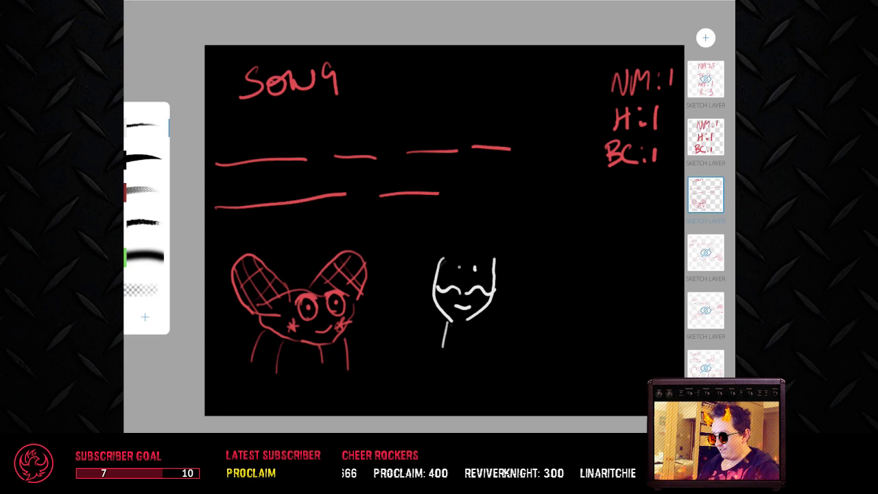
# Step: Give the white face a neck, tall spiky hair and two sloping shoulder lines
pyautogui.moveTo(474, 317); pyautogui.dragTo(473, 338)
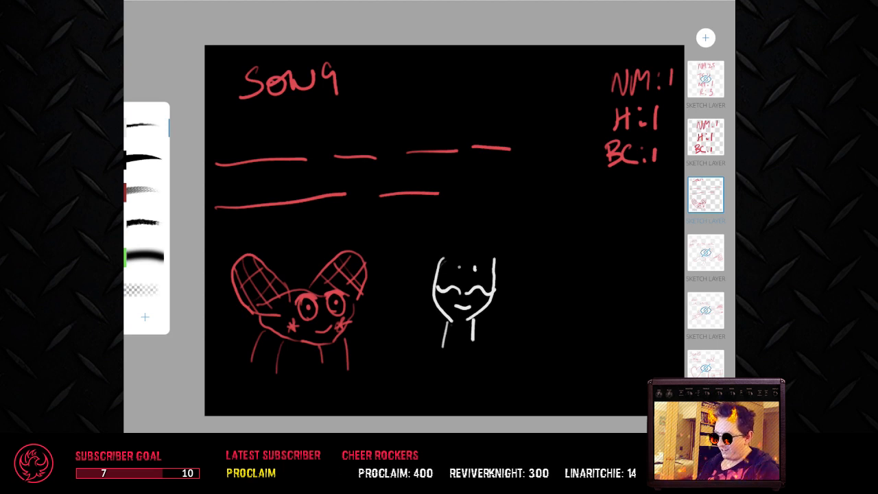
pyautogui.moveTo(441, 258)
pyautogui.mouseDown()
pyautogui.moveTo(453, 233)
pyautogui.moveTo(466, 241)
pyautogui.moveTo(475, 228)
pyautogui.moveTo(498, 262)
pyautogui.mouseUp()
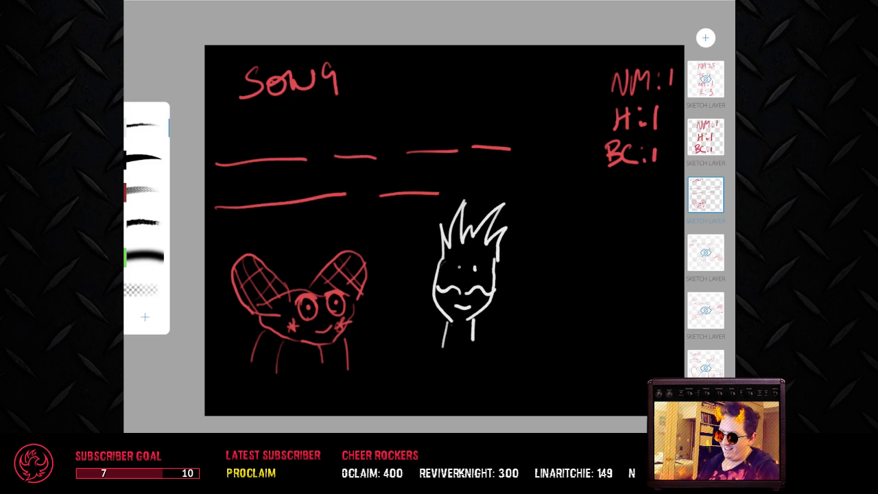
pyautogui.moveTo(444, 347); pyautogui.dragTo(421, 368)
pyautogui.moveTo(472, 341); pyautogui.dragTo(491, 380)
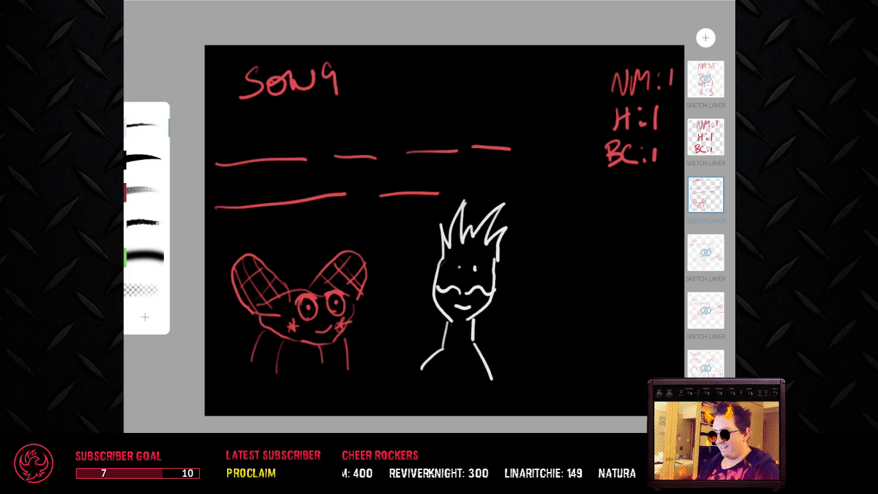
# Step: Change the fine pen's colour from white back to red
pyautogui.click(144, 128)
pyautogui.click(146, 307)
pyautogui.click(144, 127)
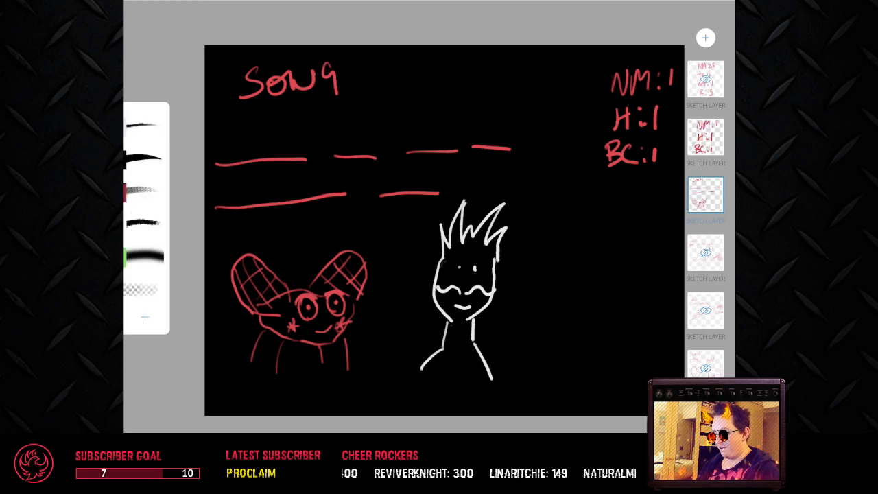
pyautogui.click(145, 127)
pyautogui.click(144, 128)
pyautogui.click(146, 261)
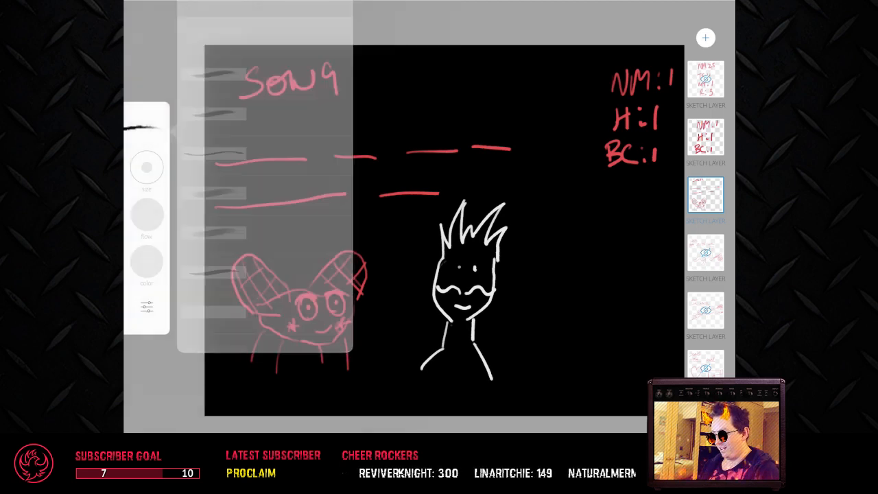
pyautogui.click(234, 177)
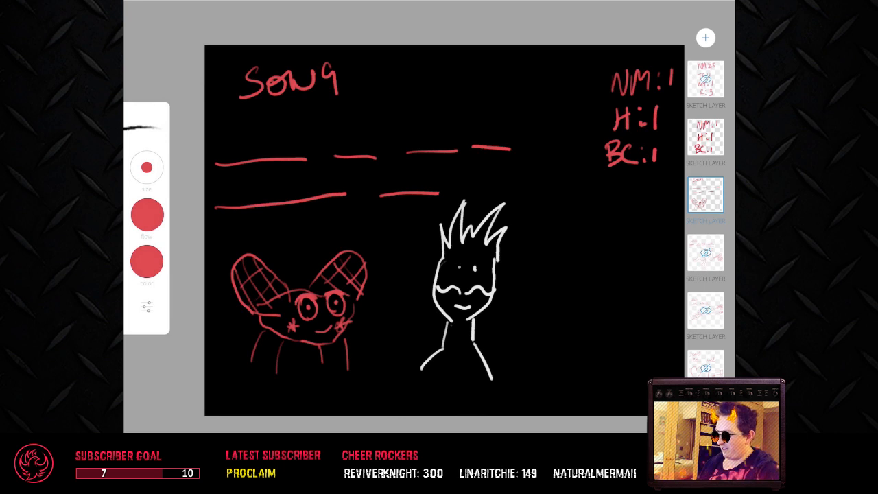
# Step: Write PRETTY and FLY by hand above the first two blanks of the upper row
pyautogui.moveTo(223, 143)
pyautogui.mouseDown()
pyautogui.moveTo(221, 160)
pyautogui.moveTo(223, 151)
pyautogui.mouseUp()
pyautogui.moveTo(236, 143)
pyautogui.mouseDown()
pyautogui.moveTo(235, 157)
pyautogui.moveTo(245, 154)
pyautogui.mouseUp()
pyautogui.moveTo(250, 144)
pyautogui.mouseDown()
pyautogui.moveTo(247, 151)
pyautogui.moveTo(260, 150)
pyautogui.mouseUp()
pyautogui.moveTo(252, 144); pyautogui.dragTo(260, 137)
pyautogui.moveTo(258, 133); pyautogui.dragTo(273, 127)
pyautogui.moveTo(268, 128)
pyautogui.mouseDown()
pyautogui.moveTo(262, 150)
pyautogui.moveTo(285, 126)
pyautogui.mouseUp()
pyautogui.moveTo(282, 127)
pyautogui.mouseDown()
pyautogui.moveTo(284, 144)
pyautogui.moveTo(297, 135)
pyautogui.mouseUp()
pyautogui.moveTo(300, 123); pyautogui.dragTo(295, 152)
pyautogui.moveTo(341, 126); pyautogui.dragTo(342, 149)
pyautogui.moveTo(339, 130); pyautogui.dragTo(352, 125)
pyautogui.moveTo(343, 140); pyautogui.dragTo(362, 148)
pyautogui.moveTo(364, 127); pyautogui.dragTo(369, 137)
pyautogui.moveTo(376, 122); pyautogui.dragTo(375, 145)
# Step: Fill in the remaining blanks with the handwritten words FOR, A, WHITE and GUY
pyautogui.scroll(5, 430, 217)
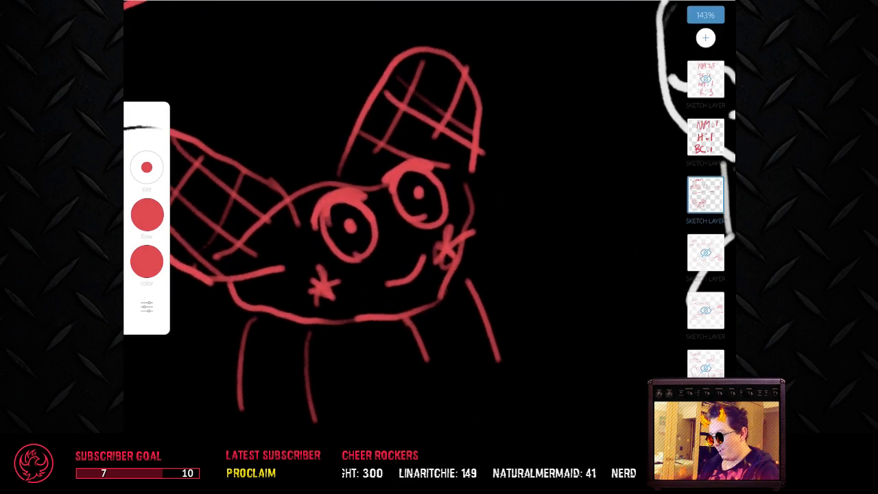
pyautogui.scroll(-5, 430, 217)
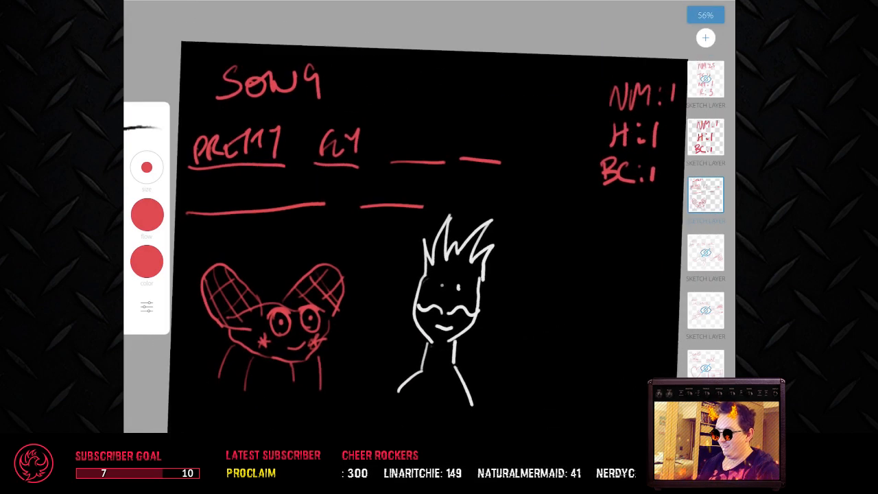
pyautogui.moveTo(400, 156)
pyautogui.mouseDown()
pyautogui.moveTo(411, 135)
pyautogui.moveTo(419, 157)
pyautogui.moveTo(490, 130)
pyautogui.moveTo(497, 149)
pyautogui.mouseUp()
pyautogui.moveTo(204, 194)
pyautogui.mouseDown()
pyautogui.moveTo(231, 185)
pyautogui.moveTo(258, 199)
pyautogui.mouseUp()
pyautogui.moveTo(262, 185)
pyautogui.mouseDown()
pyautogui.moveTo(279, 184)
pyautogui.moveTo(280, 200)
pyautogui.moveTo(296, 178)
pyautogui.mouseUp()
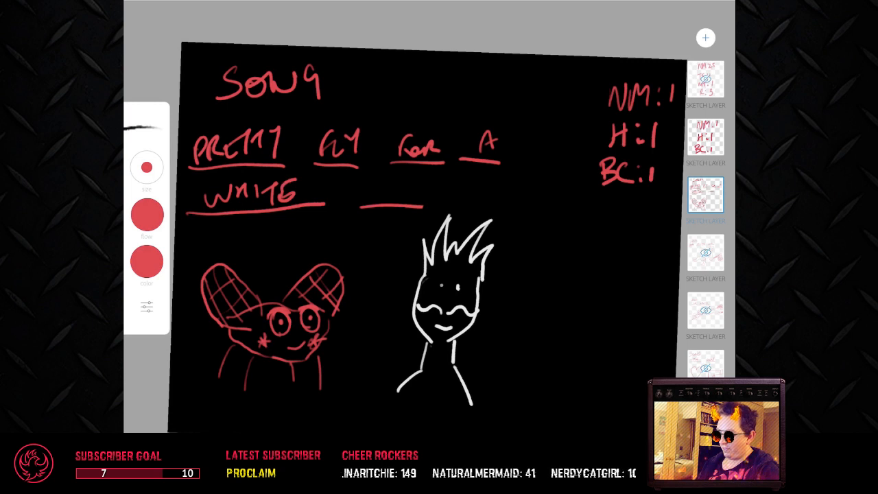
pyautogui.moveTo(384, 184)
pyautogui.mouseDown()
pyautogui.moveTo(383, 195)
pyautogui.moveTo(401, 184)
pyautogui.moveTo(412, 194)
pyautogui.mouseUp()
pyautogui.moveTo(418, 181); pyautogui.dragTo(411, 203)
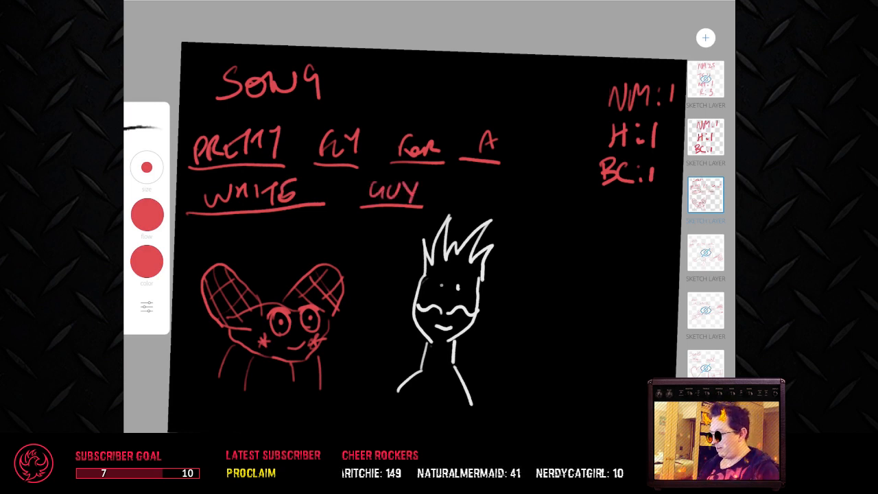
# Step: Add the handwritten entry V:1 below BC:1 on the score layer
pyautogui.click(706, 80)
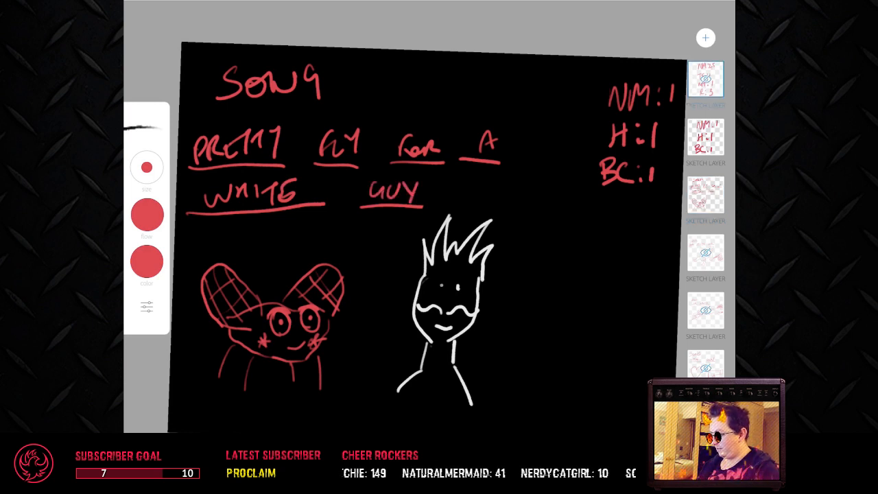
pyautogui.click(706, 137)
pyautogui.moveTo(604, 199)
pyautogui.mouseDown()
pyautogui.moveTo(612, 220)
pyautogui.moveTo(626, 198)
pyautogui.moveTo(654, 225)
pyautogui.mouseUp()
pyautogui.click(637, 203)
pyautogui.click(637, 217)
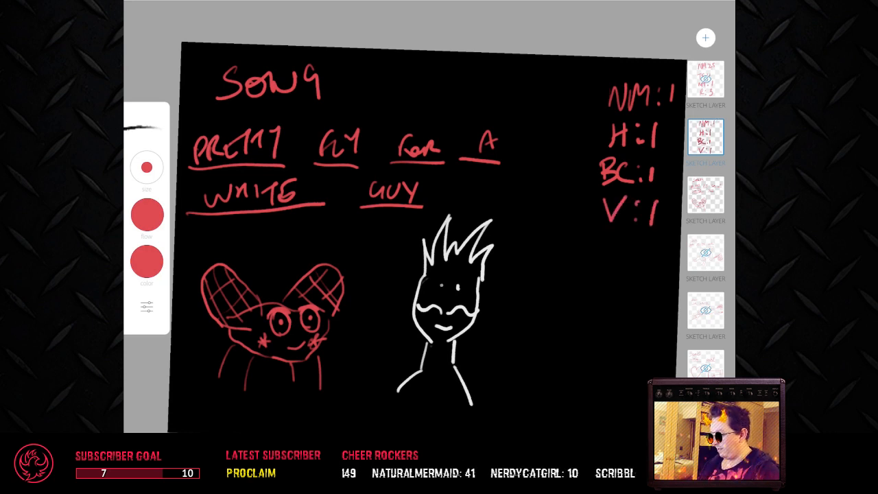
# Step: Hide the finished puzzle's layer and add a new sketch layer directly above it
pyautogui.doubleClick(706, 195)
pyautogui.click(706, 195)
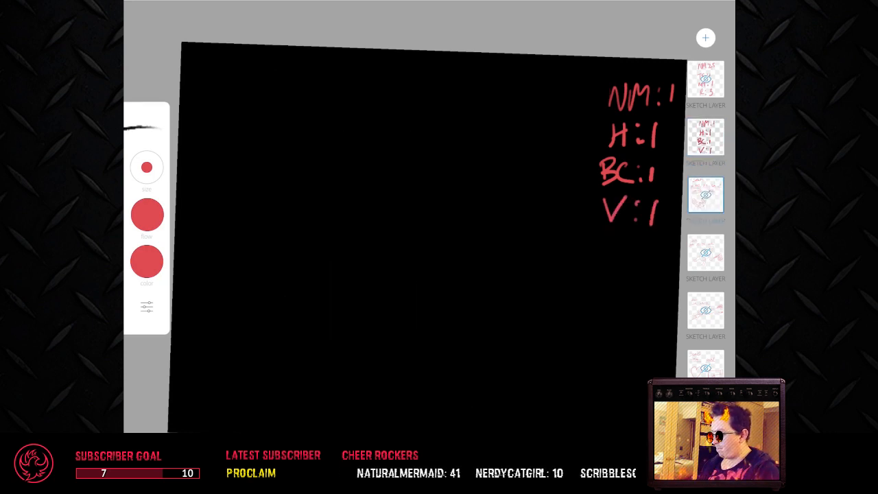
pyautogui.click(706, 38)
pyautogui.click(563, 28)
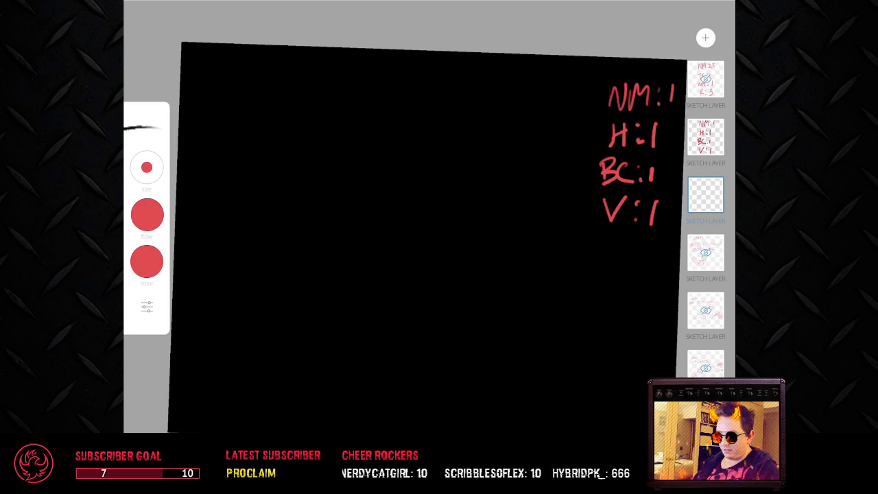
# Step: Write SONG at the head of the new puzzle and draw three blanks below it, with a fourth blank on a second row
pyautogui.moveTo(234, 66)
pyautogui.mouseDown()
pyautogui.moveTo(217, 93)
pyautogui.moveTo(277, 84)
pyautogui.moveTo(286, 70)
pyautogui.moveTo(294, 90)
pyautogui.mouseUp()
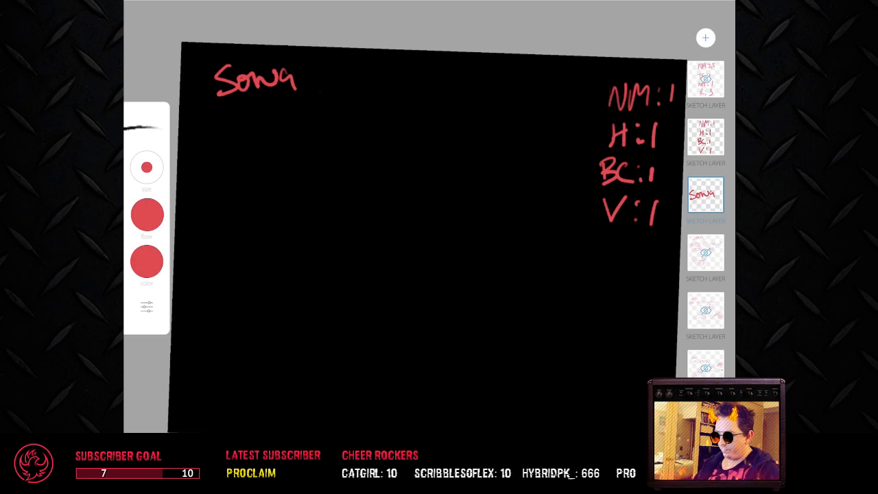
pyautogui.moveTo(196, 141); pyautogui.dragTo(541, 129)
pyautogui.moveTo(206, 184); pyautogui.dragTo(307, 176)
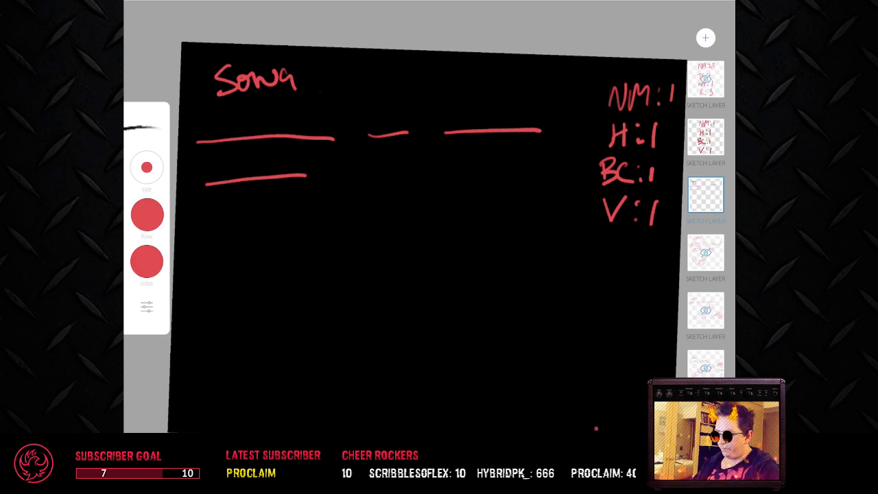
# Step: Draw two converging road edges below the blanks, and a left pavement strip with a parallel inner line and three cross lines
pyautogui.moveTo(195, 398); pyautogui.dragTo(348, 278)
pyautogui.moveTo(638, 430); pyautogui.dragTo(498, 273)
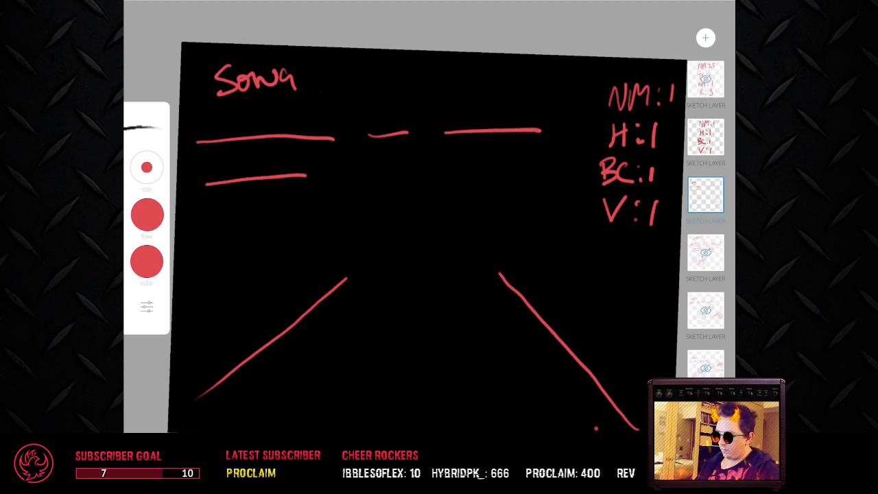
pyautogui.moveTo(398, 274); pyautogui.dragTo(278, 403)
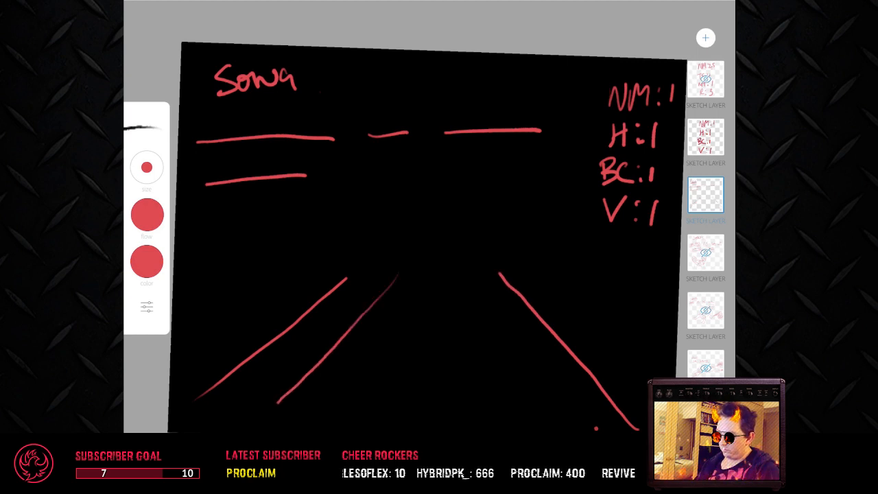
pyautogui.moveTo(295, 365); pyautogui.dragTo(319, 365)
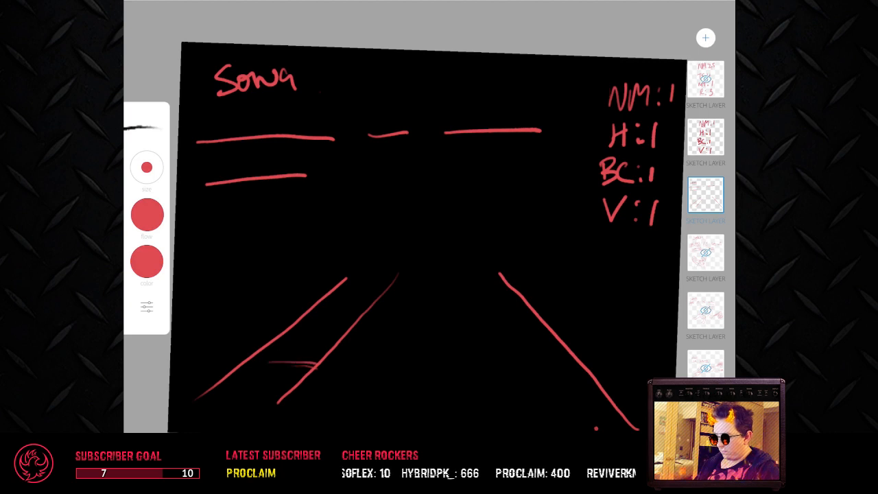
pyautogui.moveTo(316, 324); pyautogui.dragTo(350, 330)
pyautogui.moveTo(363, 278); pyautogui.dragTo(399, 277)
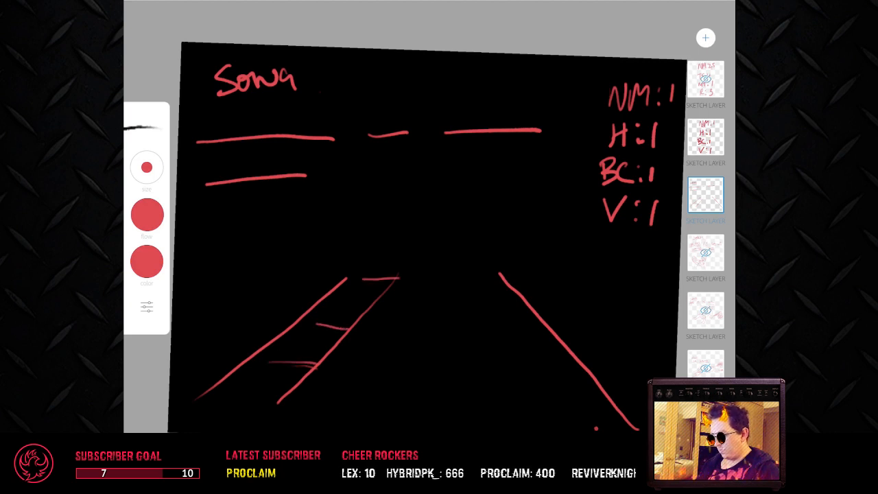
# Step: Draw a matching pavement strip along the right road edge, with a parallel outer line and five cross lines
pyautogui.moveTo(548, 261); pyautogui.dragTo(649, 382)
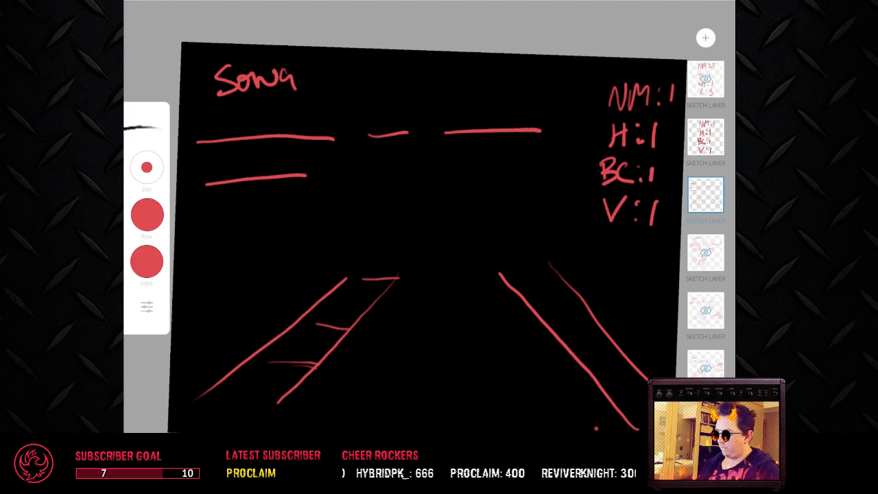
pyautogui.moveTo(538, 293); pyautogui.dragTo(569, 287)
pyautogui.moveTo(517, 263); pyautogui.dragTo(552, 258)
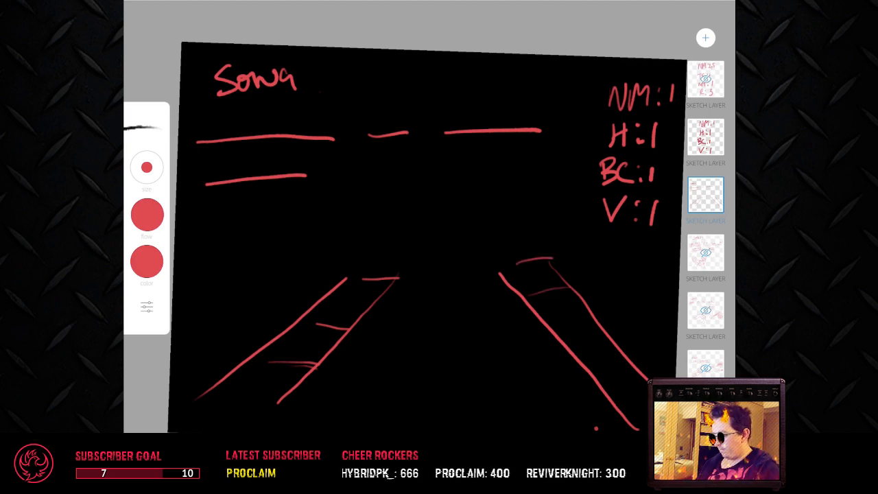
pyautogui.moveTo(557, 332); pyautogui.dragTo(593, 320)
pyautogui.moveTo(602, 380); pyautogui.dragTo(638, 365)
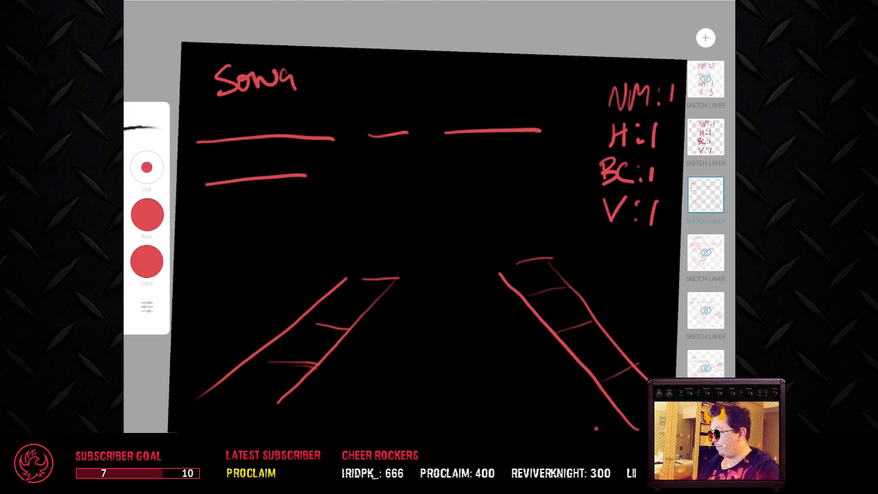
pyautogui.moveTo(629, 406); pyautogui.dragTo(645, 399)
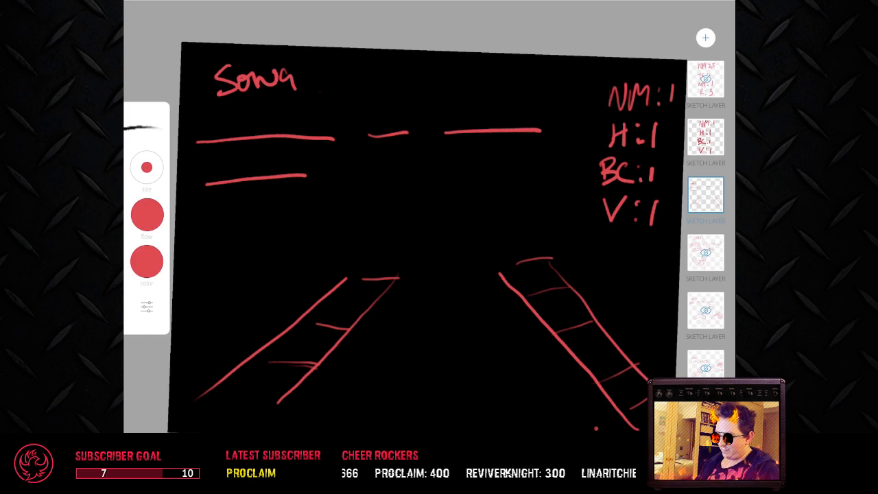
# Step: Close the far end of the left pavement with a short line, and undo the extra short strokes inside both pavements
pyautogui.moveTo(347, 278)
pyautogui.mouseDown()
pyautogui.moveTo(369, 275)
pyautogui.moveTo(370, 287)
pyautogui.mouseUp()
pyautogui.moveTo(526, 267); pyautogui.dragTo(543, 265)
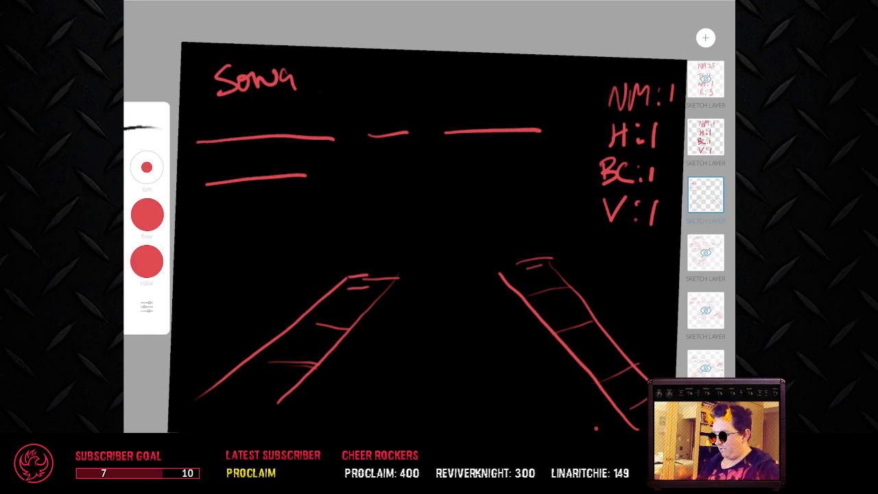
pyautogui.hotkey('ctrl', 'z')
pyautogui.hotkey('ctrl', 'z')
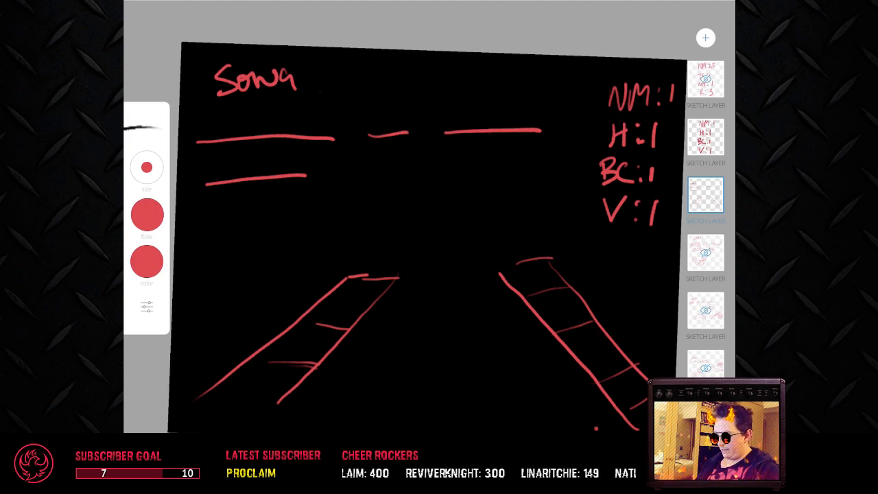
# Step: Draw a cloud split into two halves with jagged facing edges, centred above the road
pyautogui.moveTo(405, 251)
pyautogui.mouseDown()
pyautogui.moveTo(386, 242)
pyautogui.moveTo(394, 196)
pyautogui.moveTo(427, 183)
pyautogui.moveTo(423, 205)
pyautogui.moveTo(435, 221)
pyautogui.moveTo(424, 244)
pyautogui.moveTo(403, 247)
pyautogui.mouseUp()
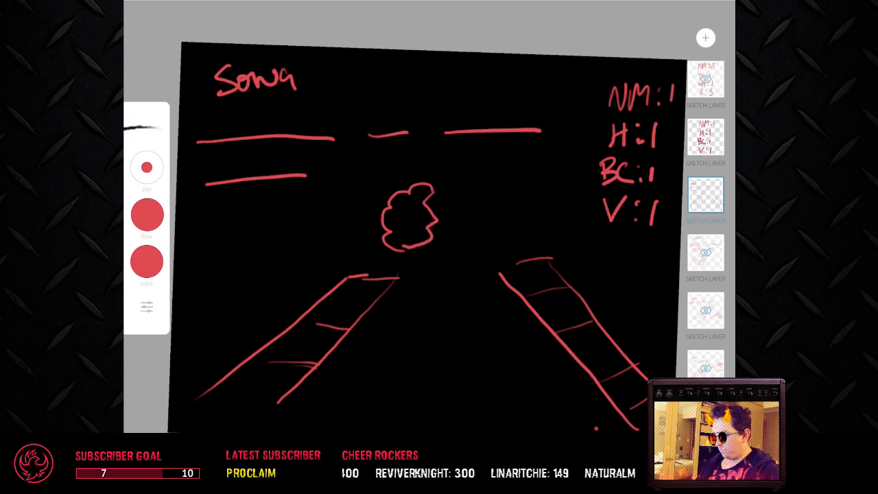
pyautogui.moveTo(454, 189)
pyautogui.mouseDown()
pyautogui.moveTo(462, 178)
pyautogui.moveTo(499, 184)
pyautogui.moveTo(506, 199)
pyautogui.moveTo(500, 228)
pyautogui.moveTo(459, 240)
pyautogui.mouseUp()
pyautogui.moveTo(456, 191); pyautogui.dragTo(460, 238)
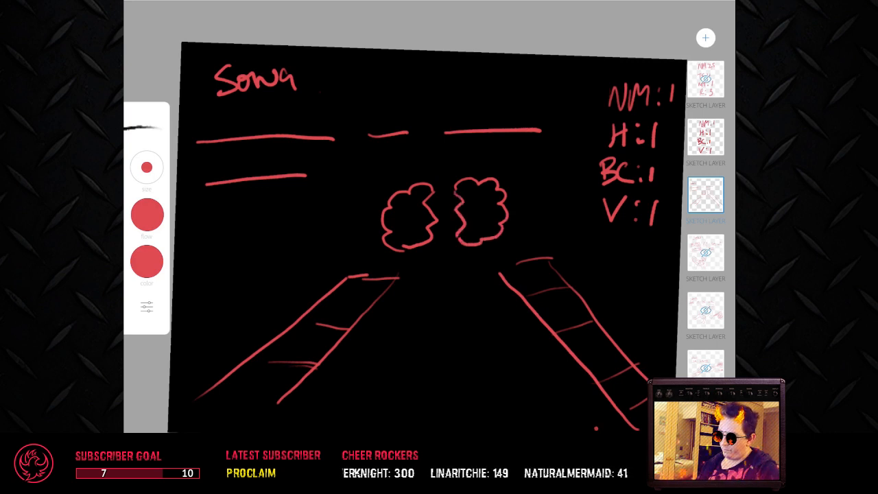
# Step: Draw a stick figure lying on the road beneath the split cloud, with small Z marks around its head
pyautogui.moveTo(419, 274)
pyautogui.mouseDown()
pyautogui.moveTo(416, 298)
pyautogui.moveTo(443, 282)
pyautogui.moveTo(416, 278)
pyautogui.moveTo(468, 300)
pyautogui.moveTo(481, 320)
pyautogui.moveTo(489, 292)
pyautogui.moveTo(455, 299)
pyautogui.moveTo(443, 318)
pyautogui.mouseUp()
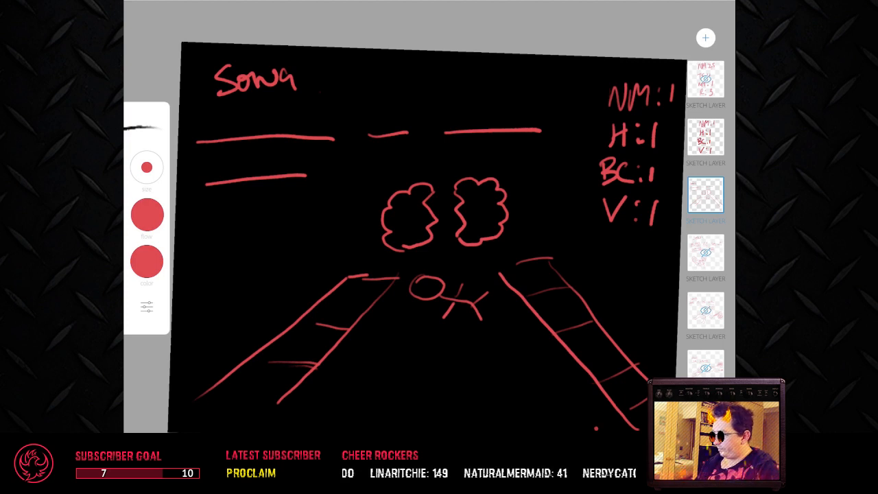
pyautogui.moveTo(410, 261); pyautogui.dragTo(448, 267)
pyautogui.moveTo(404, 309)
pyautogui.mouseDown()
pyautogui.moveTo(415, 321)
pyautogui.moveTo(405, 306)
pyautogui.mouseUp()
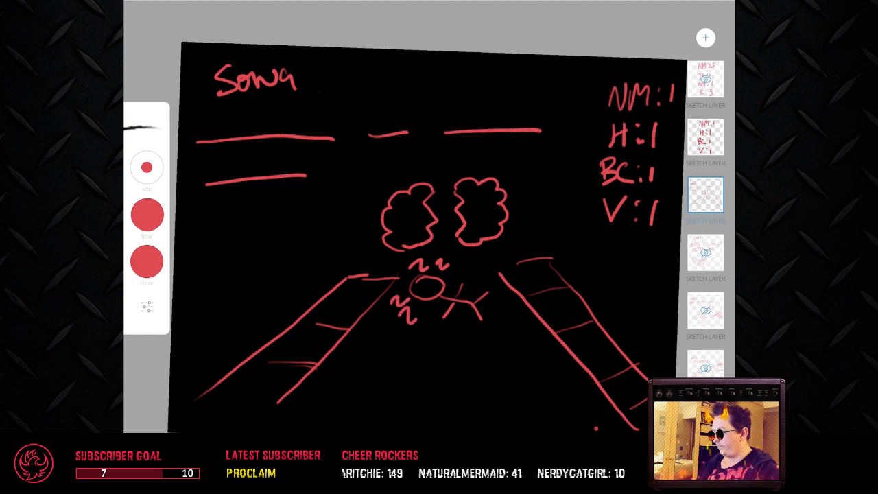
pyautogui.moveTo(387, 261)
pyautogui.mouseDown()
pyautogui.moveTo(362, 269)
pyautogui.moveTo(363, 282)
pyautogui.moveTo(388, 280)
pyautogui.mouseUp()
# Step: Add another small Z beside the lying figure's head and erase the short lines closing the far ends of both pavements
pyautogui.click(142, 127)
pyautogui.click(142, 289)
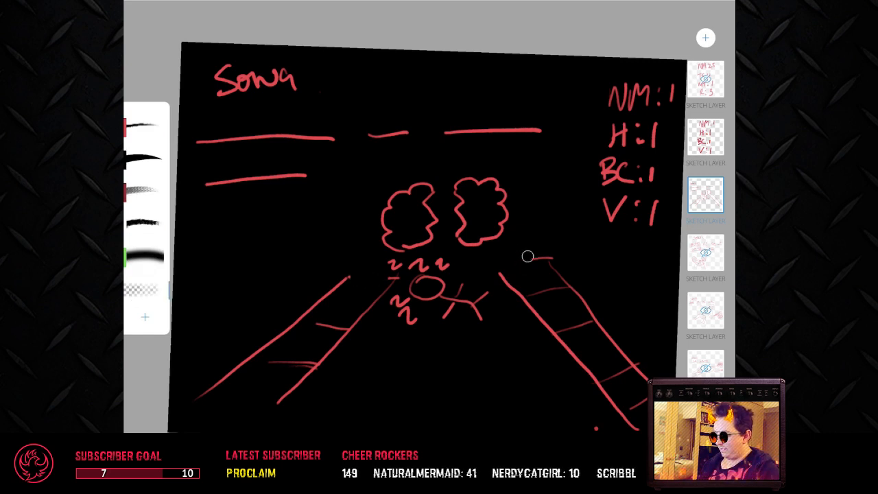
pyautogui.moveTo(528, 256); pyautogui.dragTo(547, 258)
# Step: Draw a downward arrow pointing at the far end of the left pavement, plus a short stroke at the right pavement's near end
pyautogui.click(143, 159)
pyautogui.click(143, 128)
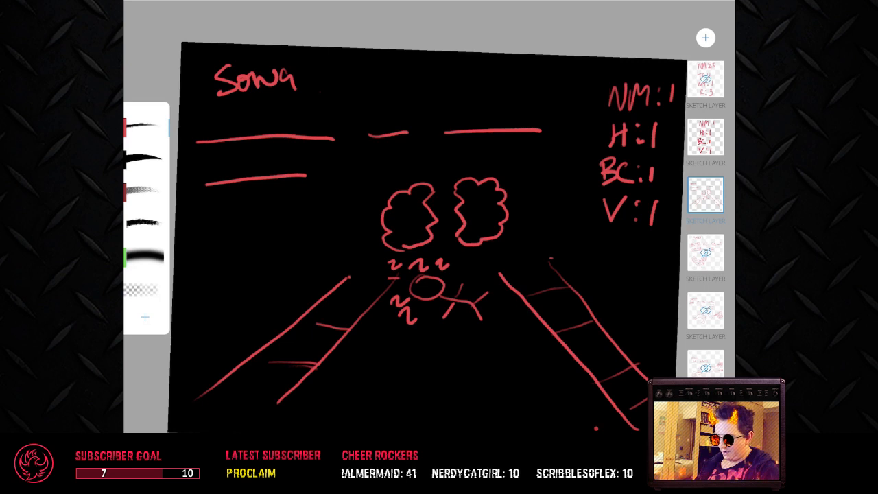
pyautogui.moveTo(629, 412); pyautogui.dragTo(627, 418)
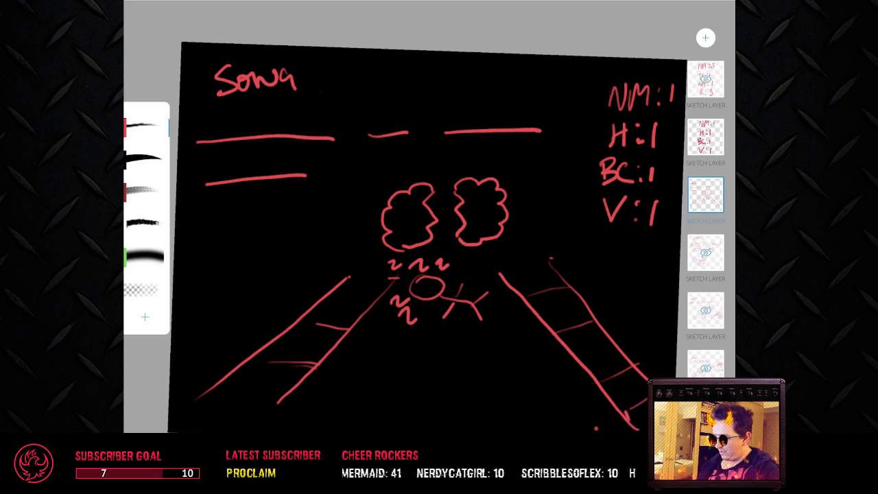
pyautogui.click(706, 195)
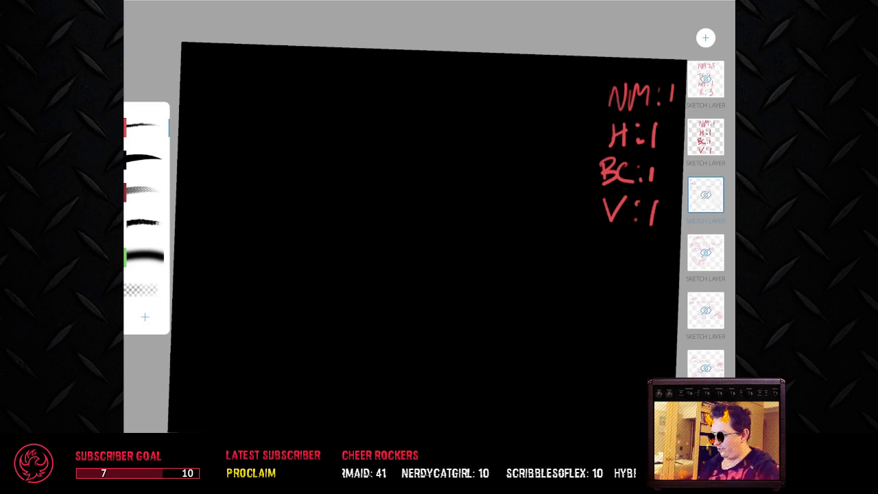
pyautogui.click(706, 195)
pyautogui.moveTo(337, 213); pyautogui.dragTo(350, 295)
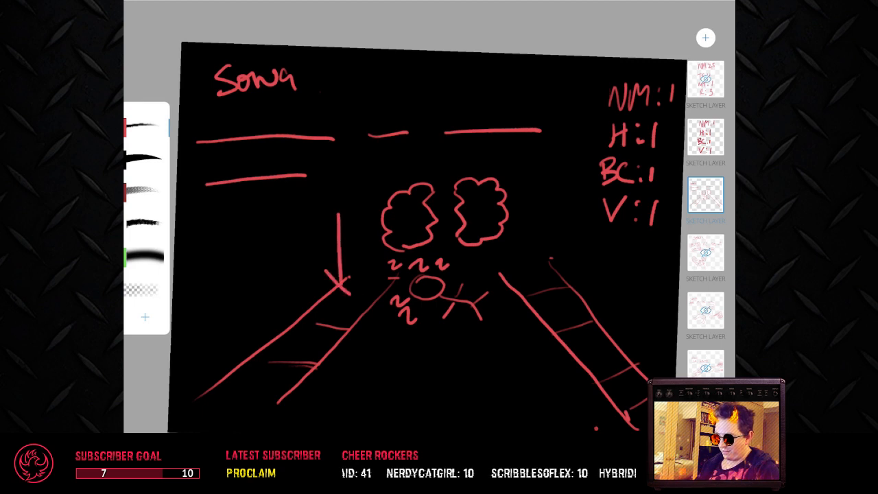
pyautogui.moveTo(356, 260); pyautogui.dragTo(351, 296)
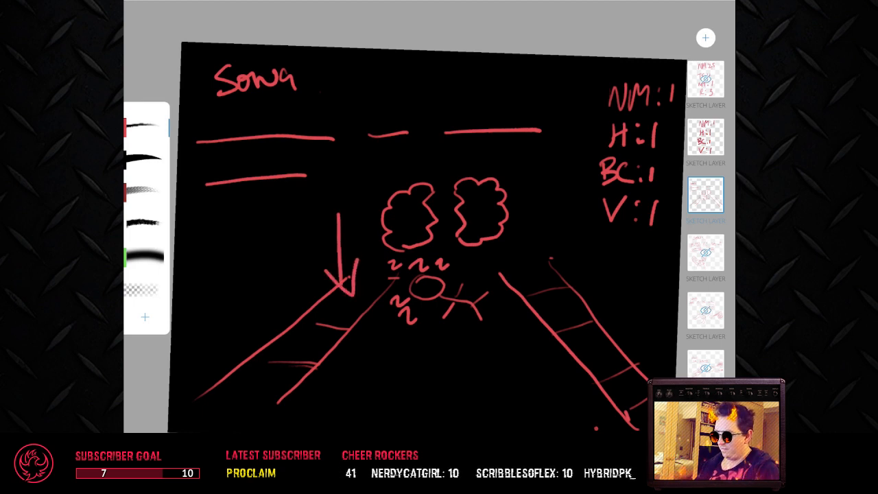
pyautogui.hotkey('ctrl', 'z')
pyautogui.moveTo(323, 257)
pyautogui.mouseDown()
pyautogui.moveTo(340, 283)
pyautogui.moveTo(359, 251)
pyautogui.mouseUp()
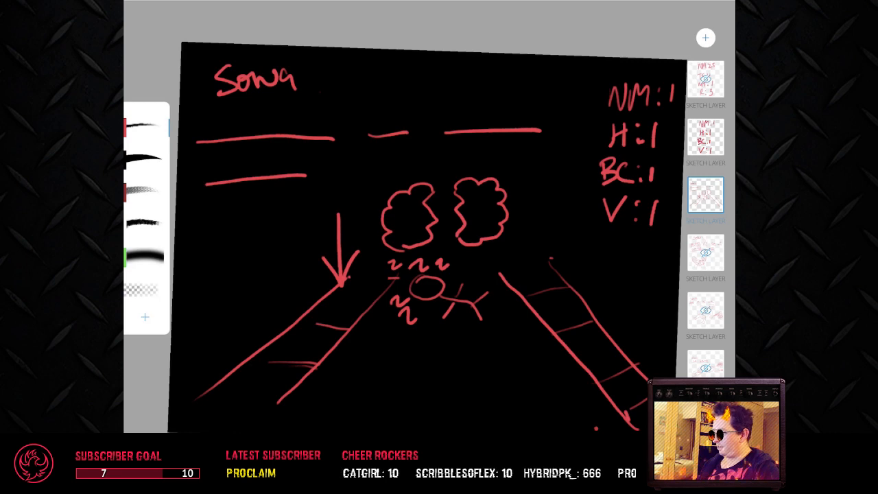
# Step: Handwrite the answer word BOULEVARD above the first blank line
pyautogui.scroll(3, 439, 260)
pyautogui.scroll(-3, 439, 261)
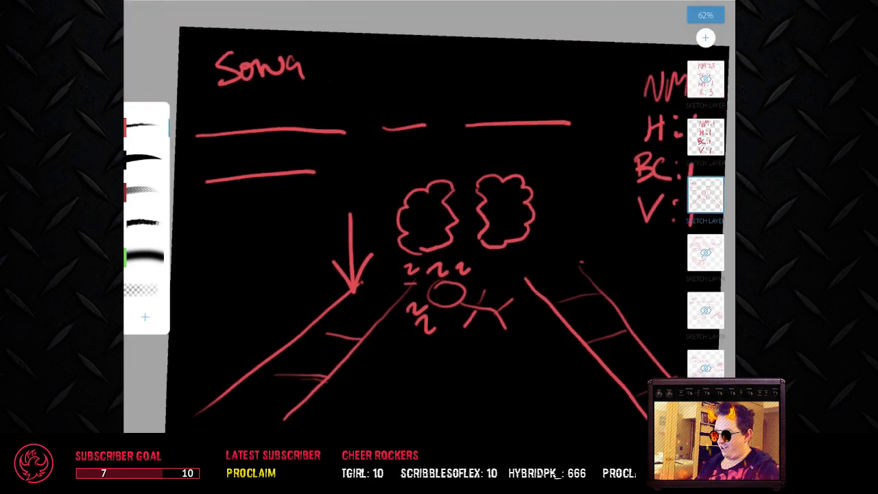
pyautogui.moveTo(209, 117)
pyautogui.mouseDown()
pyautogui.moveTo(218, 135)
pyautogui.moveTo(235, 124)
pyautogui.moveTo(228, 132)
pyautogui.moveTo(267, 129)
pyautogui.moveTo(269, 118)
pyautogui.moveTo(307, 129)
pyautogui.moveTo(319, 98)
pyautogui.mouseUp()
pyautogui.moveTo(323, 135); pyautogui.dragTo(329, 95)
pyautogui.moveTo(330, 100)
pyautogui.mouseDown()
pyautogui.moveTo(324, 132)
pyautogui.moveTo(350, 125)
pyautogui.mouseUp()
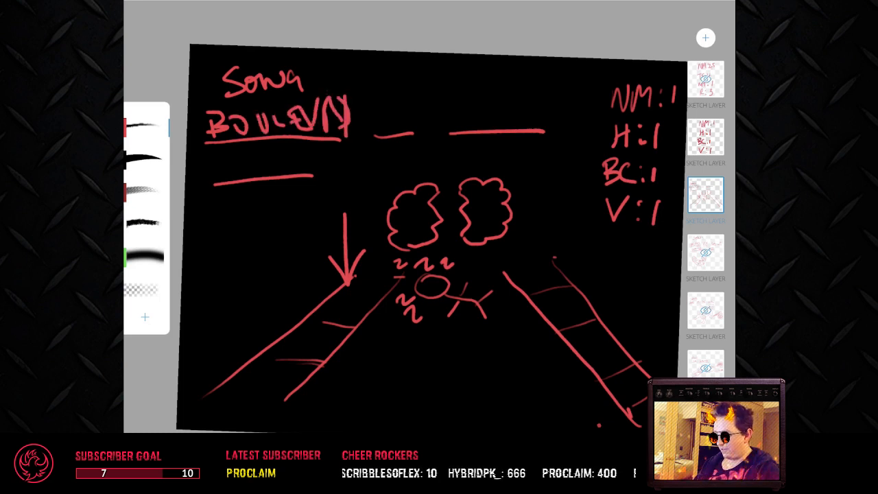
# Step: Handwrite "of" and "BROKEN" above the remaining two blanks of the upper answer row
pyautogui.moveTo(397, 106)
pyautogui.mouseDown()
pyautogui.moveTo(404, 128)
pyautogui.moveTo(420, 94)
pyautogui.mouseUp()
pyautogui.moveTo(407, 115)
pyautogui.mouseDown()
pyautogui.moveTo(422, 111)
pyautogui.moveTo(456, 127)
pyautogui.mouseUp()
pyautogui.moveTo(445, 96)
pyautogui.mouseDown()
pyautogui.moveTo(466, 118)
pyautogui.moveTo(444, 124)
pyautogui.mouseUp()
pyautogui.moveTo(471, 107); pyautogui.dragTo(475, 125)
pyautogui.moveTo(479, 101)
pyautogui.mouseDown()
pyautogui.moveTo(493, 104)
pyautogui.moveTo(480, 117)
pyautogui.moveTo(509, 126)
pyautogui.mouseUp()
pyautogui.moveTo(526, 89)
pyautogui.mouseDown()
pyautogui.moveTo(511, 115)
pyautogui.moveTo(519, 128)
pyautogui.mouseUp()
pyautogui.moveTo(519, 105)
pyautogui.mouseDown()
pyautogui.moveTo(540, 118)
pyautogui.moveTo(545, 106)
pyautogui.mouseUp()
pyautogui.moveTo(532, 101); pyautogui.dragTo(546, 94)
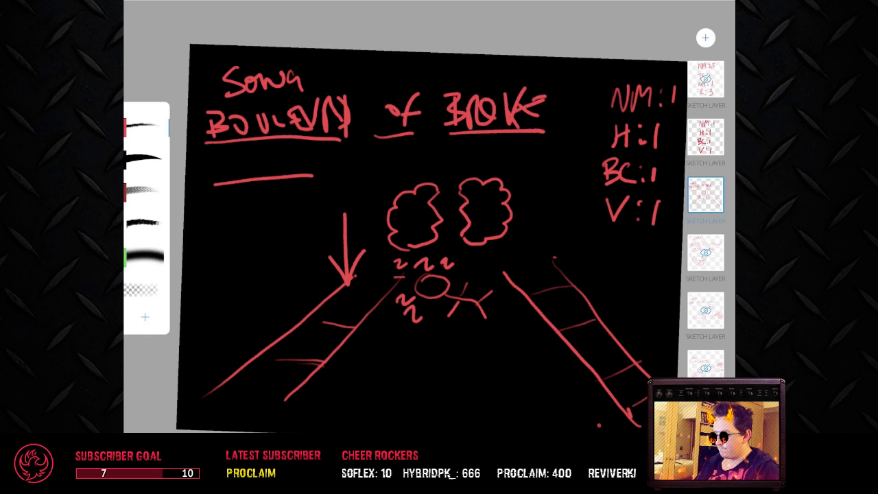
pyautogui.moveTo(548, 131); pyautogui.dragTo(557, 113)
pyautogui.moveTo(559, 81); pyautogui.dragTo(563, 116)
# Step: Handwrite DREAMS over the blank line in the second answer row
pyautogui.moveTo(223, 155)
pyautogui.mouseDown()
pyautogui.moveTo(226, 183)
pyautogui.moveTo(255, 179)
pyautogui.mouseUp()
pyautogui.moveTo(251, 155)
pyautogui.mouseDown()
pyautogui.moveTo(252, 172)
pyautogui.moveTo(281, 174)
pyautogui.mouseUp()
pyautogui.moveTo(272, 147)
pyautogui.mouseDown()
pyautogui.moveTo(270, 164)
pyautogui.moveTo(306, 167)
pyautogui.mouseUp()
pyautogui.moveTo(274, 146); pyautogui.dragTo(313, 174)
pyautogui.moveTo(310, 189)
pyautogui.mouseDown()
pyautogui.moveTo(332, 156)
pyautogui.moveTo(341, 172)
pyautogui.moveTo(364, 141)
pyautogui.moveTo(376, 158)
pyautogui.mouseUp()
pyautogui.moveTo(405, 140); pyautogui.dragTo(386, 171)
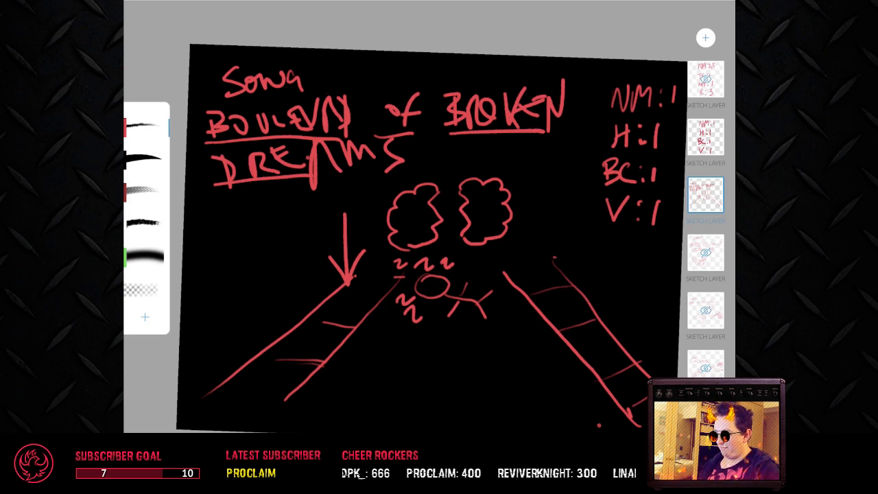
# Step: Toggle the visibility of the solved puzzle layer and leave it hidden
pyautogui.doubleClick(706, 194)
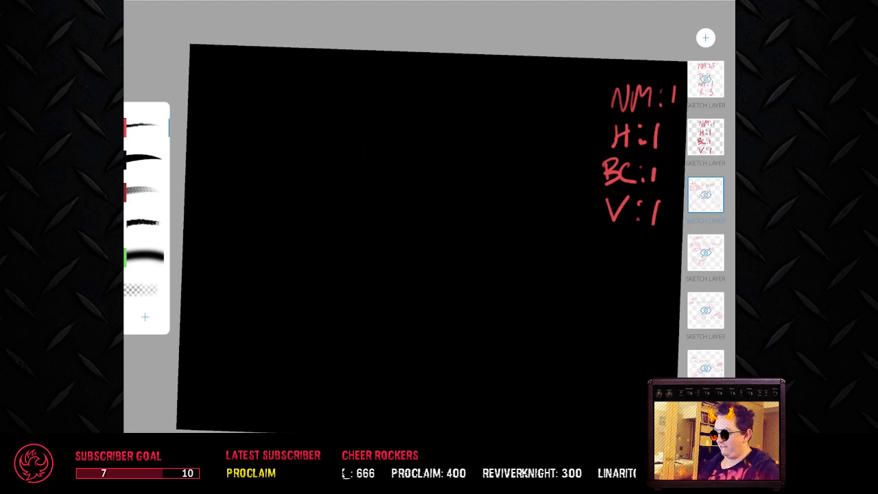
pyautogui.doubleClick(706, 195)
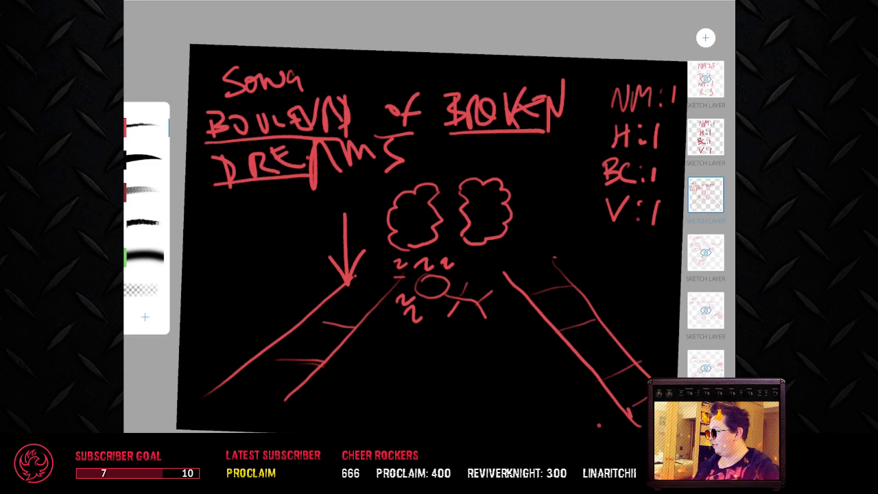
pyautogui.doubleClick(706, 195)
# Step: On the score layer, erase the number beside V and write 2 in its place
pyautogui.click(705, 137)
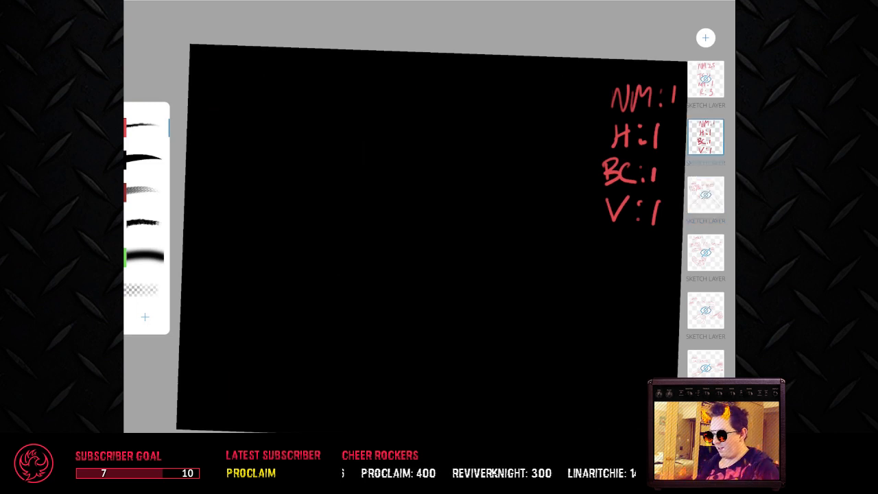
pyautogui.click(143, 290)
pyautogui.moveTo(659, 206); pyautogui.dragTo(657, 229)
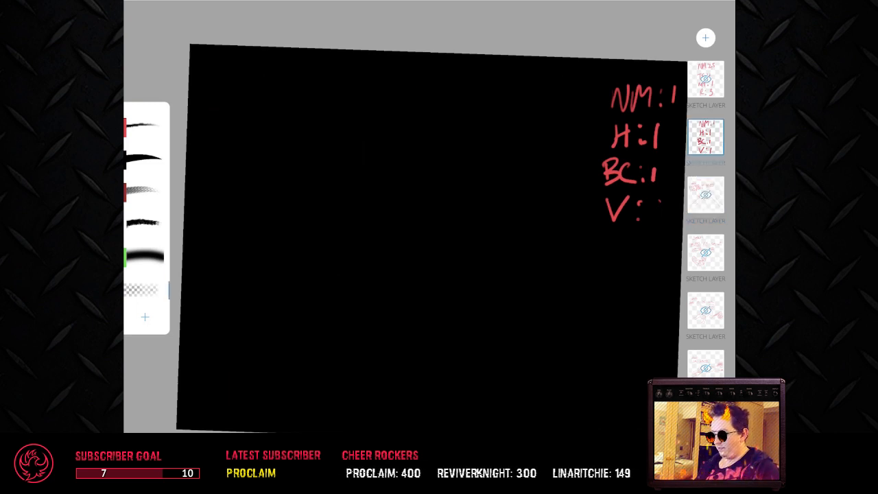
pyautogui.click(144, 126)
pyautogui.moveTo(655, 198); pyautogui.dragTo(675, 218)
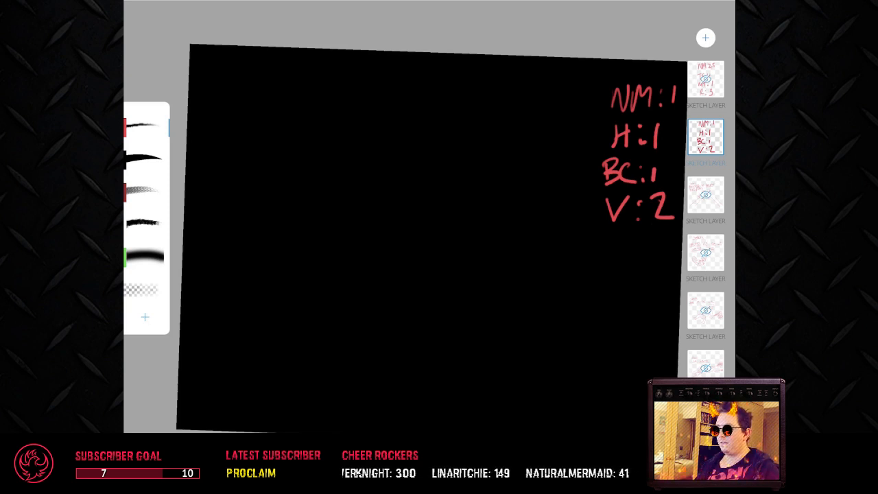
# Step: Switch to the text editor, open the recent file winners.html, and move it and a new blank document off the canvas
pyautogui.press('super+n')
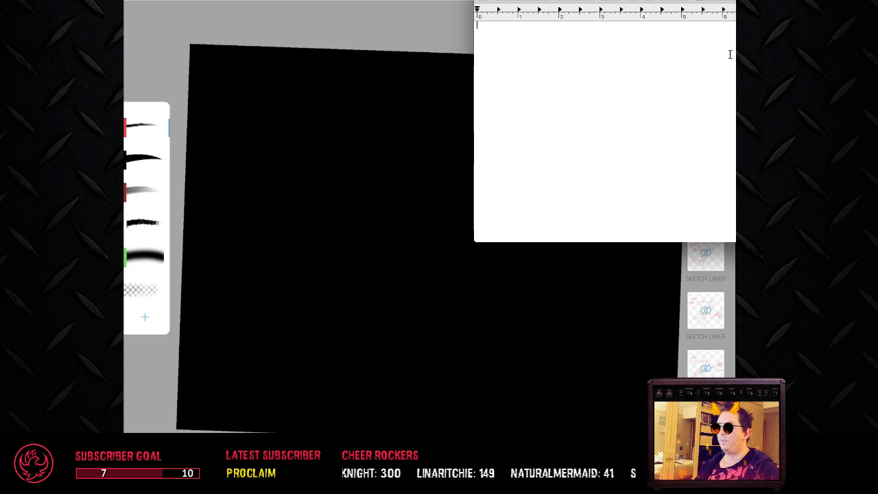
pyautogui.moveTo(744, 0); pyautogui.dragTo(877, 14)
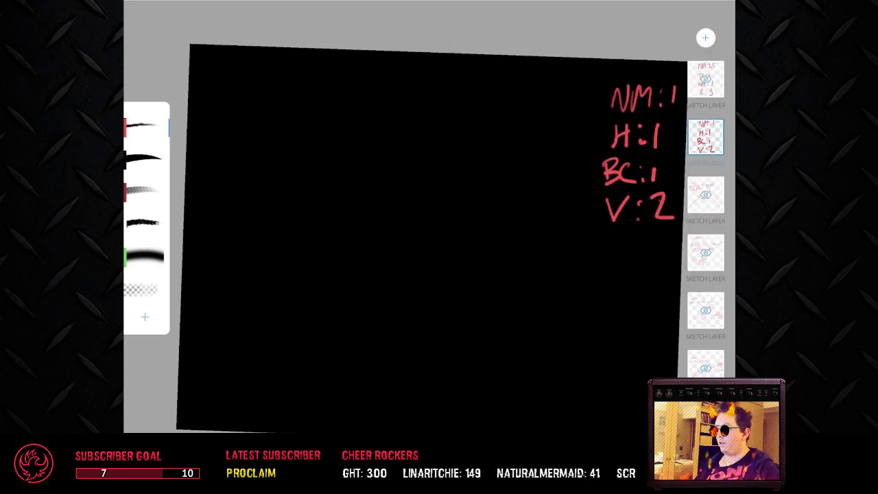
pyautogui.click(195, 0)
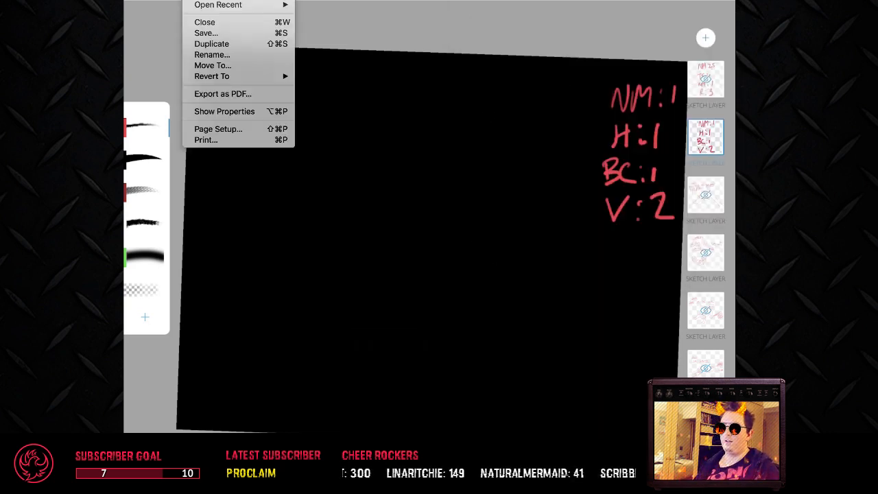
pyautogui.moveTo(218, 5)
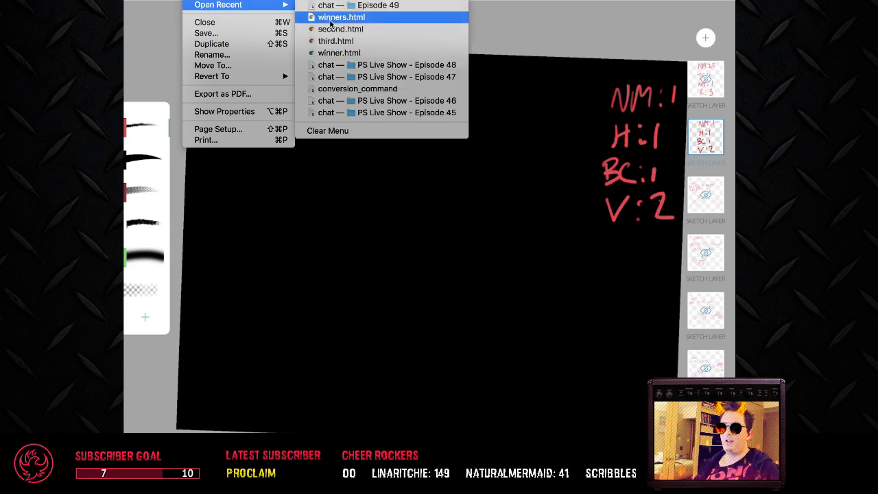
pyautogui.click(330, 21)
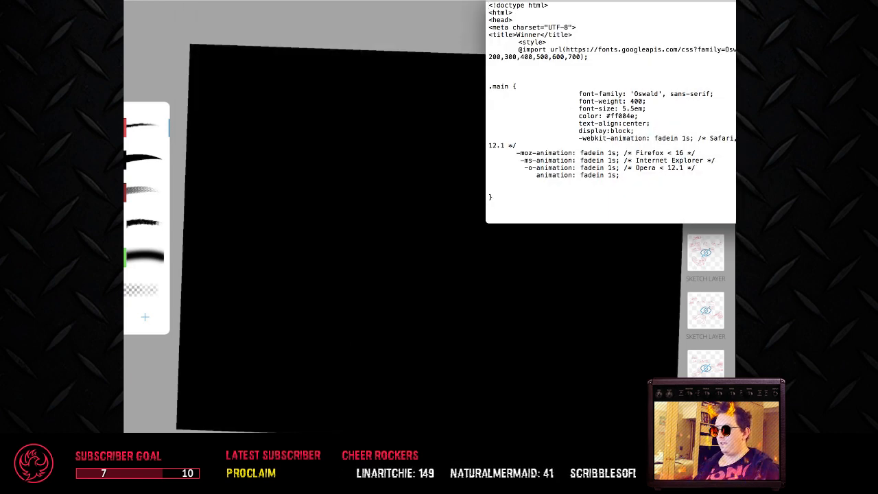
pyautogui.moveTo(659, 0); pyautogui.dragTo(877, 62)
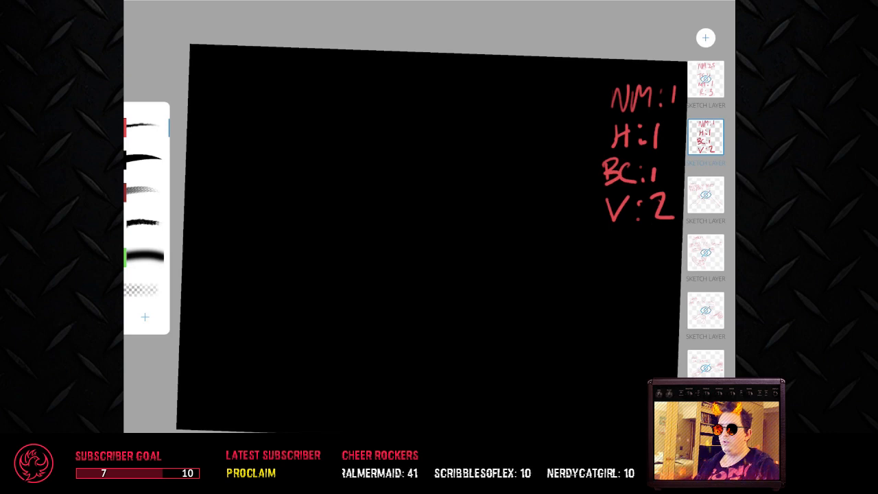
# Step: Open the recent file second.html and move its window off the drawing canvas
pyautogui.click(192, 1)
pyautogui.moveTo(209, 8)
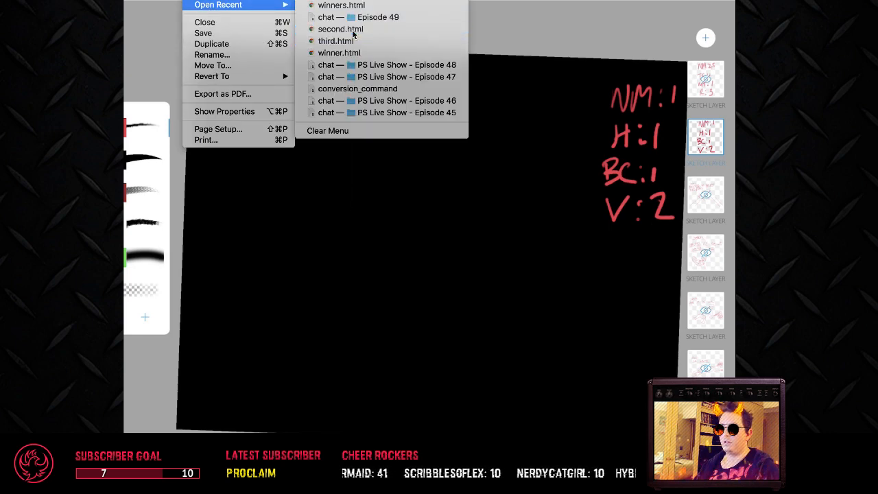
pyautogui.click(351, 29)
pyautogui.moveTo(711, 9); pyautogui.dragTo(877, 11)
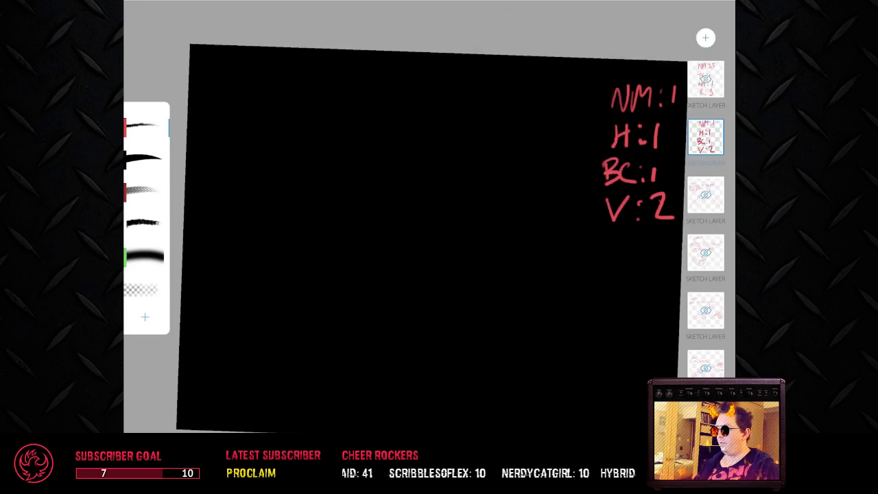
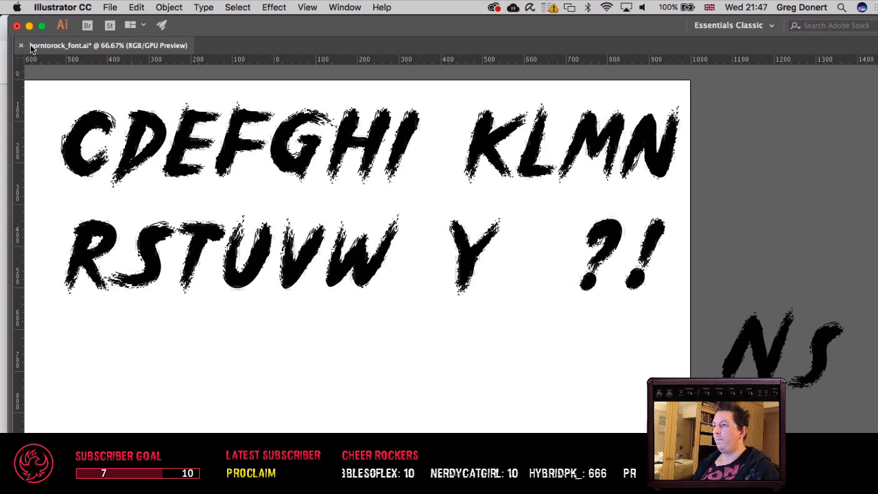
# Step: Close borntorock_font.ai without saving it and quit Illustrator, clearing the clipboard
pyautogui.click(21, 46)
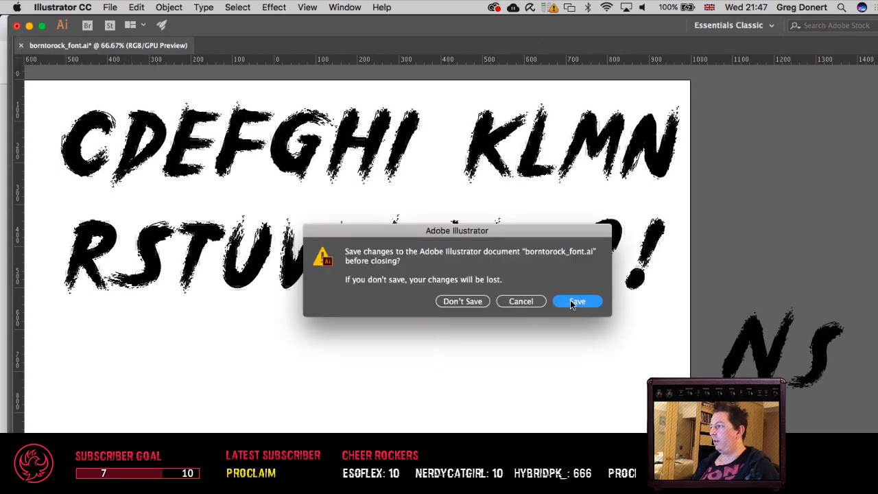
pyautogui.click(465, 303)
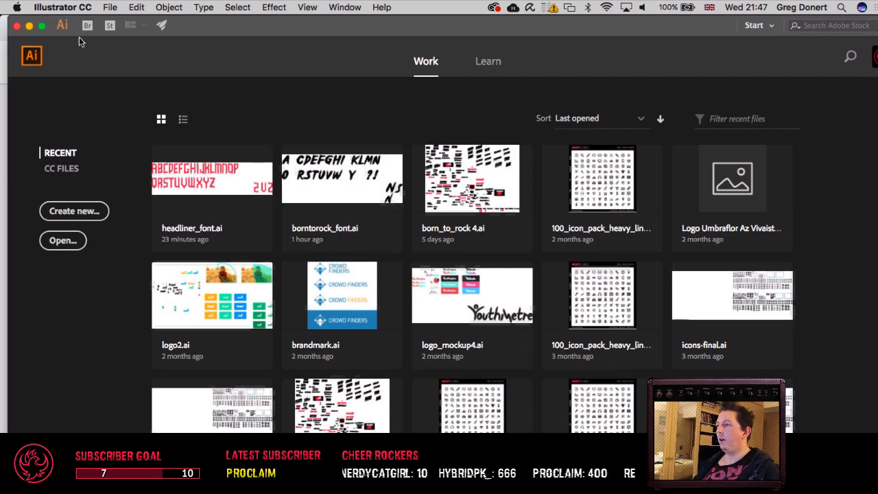
pyautogui.click(64, 8)
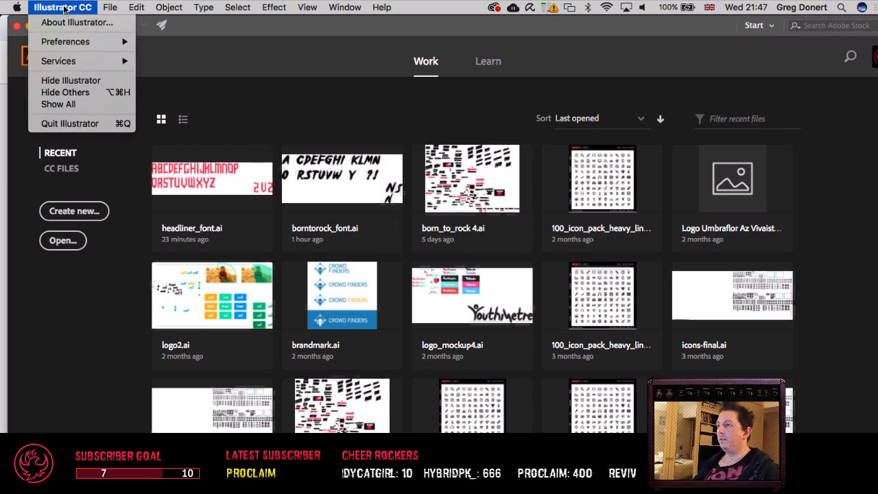
pyautogui.click(108, 124)
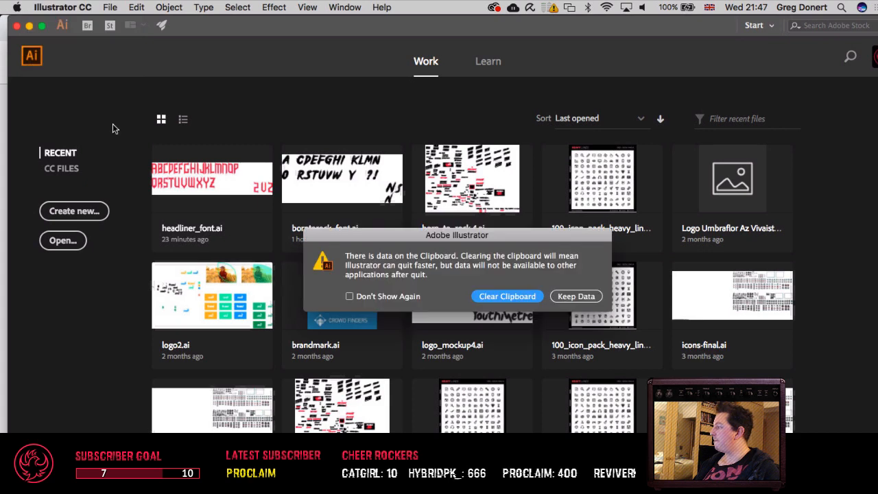
pyautogui.click(507, 296)
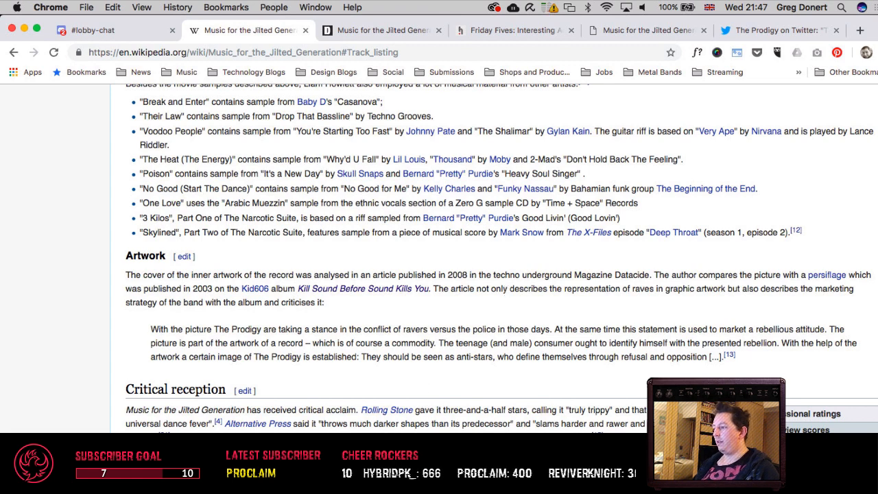
# Step: Switch to Photoshop and examine the glitched SHVPES title on the tour poster up close
pyautogui.click(368, 480)
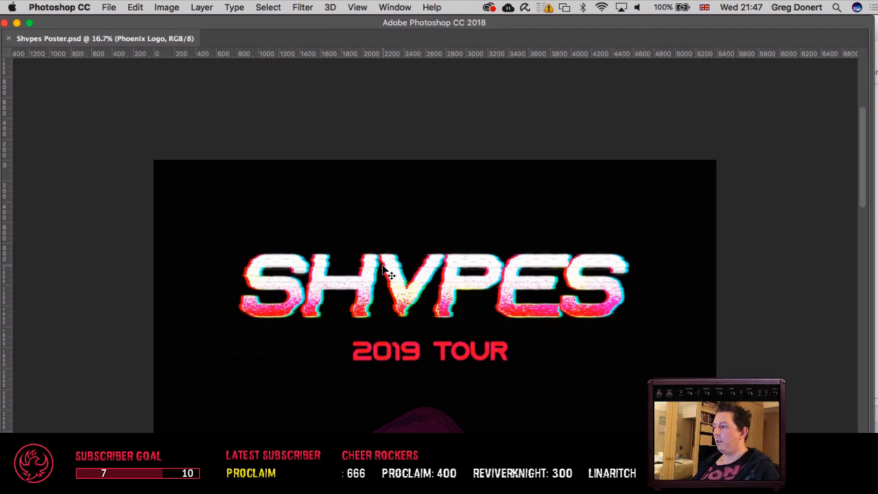
pyautogui.press('super+equal')
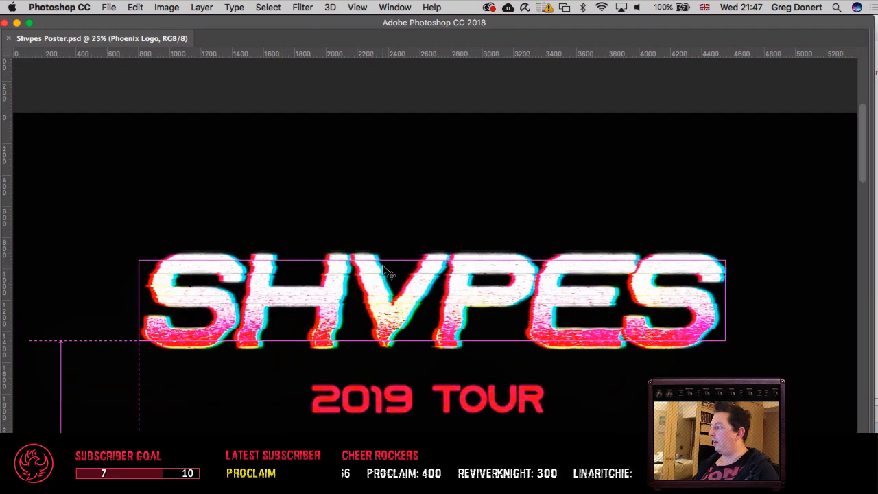
pyautogui.press('super+equal')
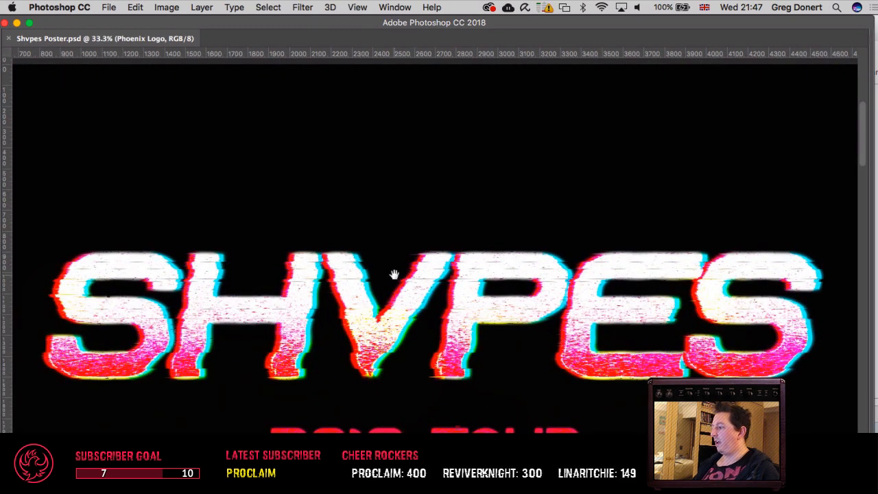
pyautogui.moveTo(395, 275); pyautogui.dragTo(396, 204)
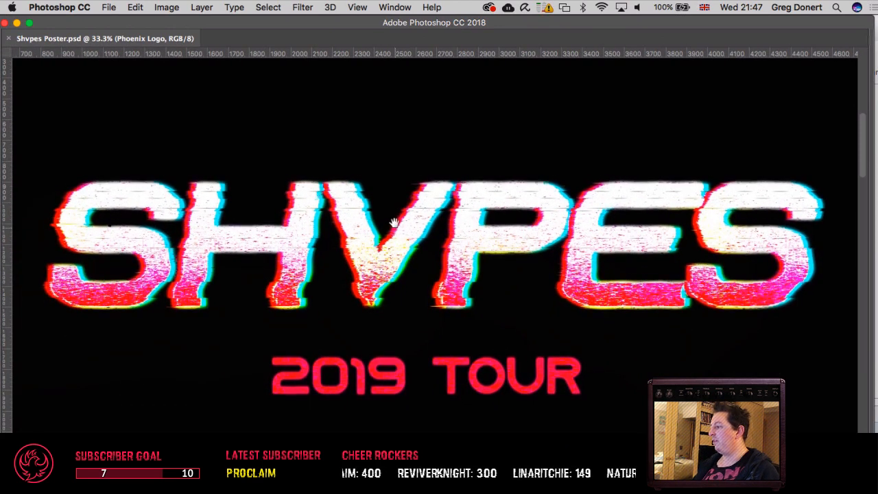
pyautogui.scroll(-2, 395, 207)
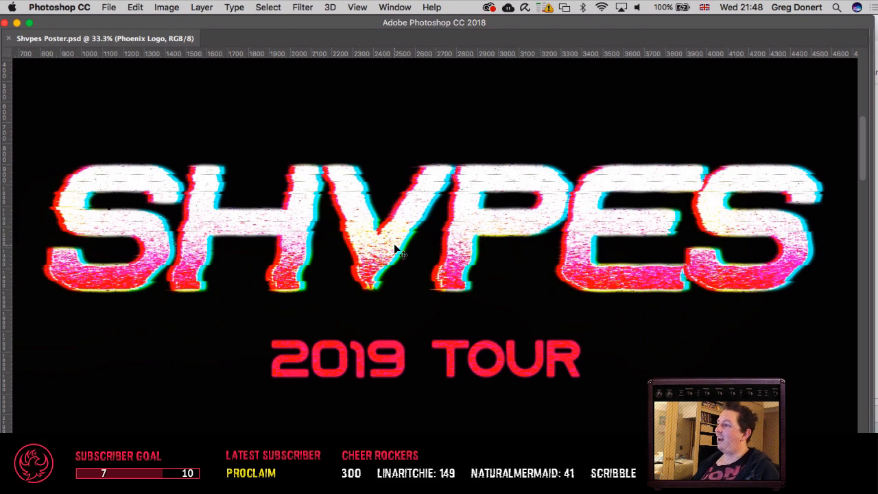
pyautogui.moveTo(373, 252); pyautogui.dragTo(417, 253)
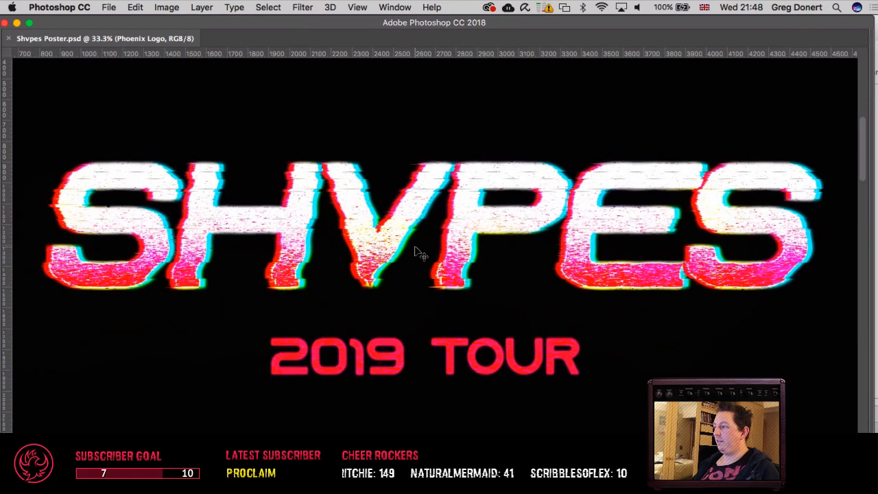
# Step: Bring back the hidden interface panels and select the Title group through the SHVPES lettering on the canvas
pyautogui.press('Tab')
pyautogui.press('super+minus')
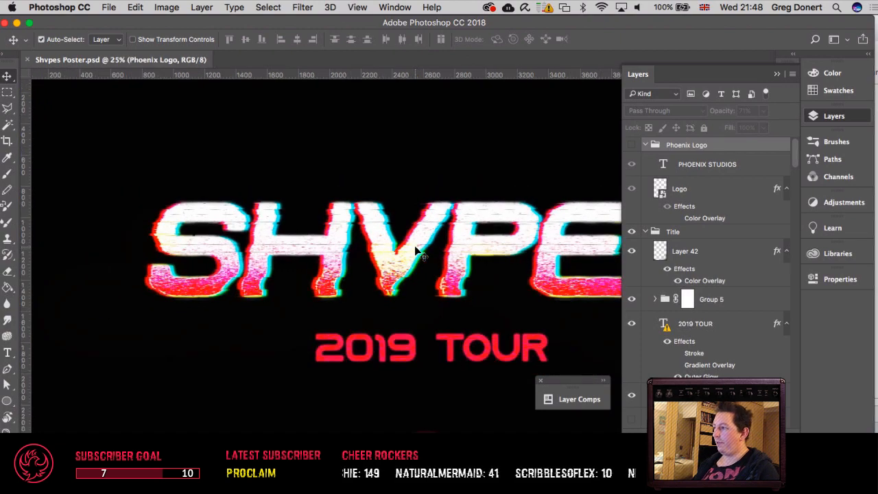
pyautogui.moveTo(433, 248); pyautogui.dragTo(353, 238)
pyautogui.press('super+plus')
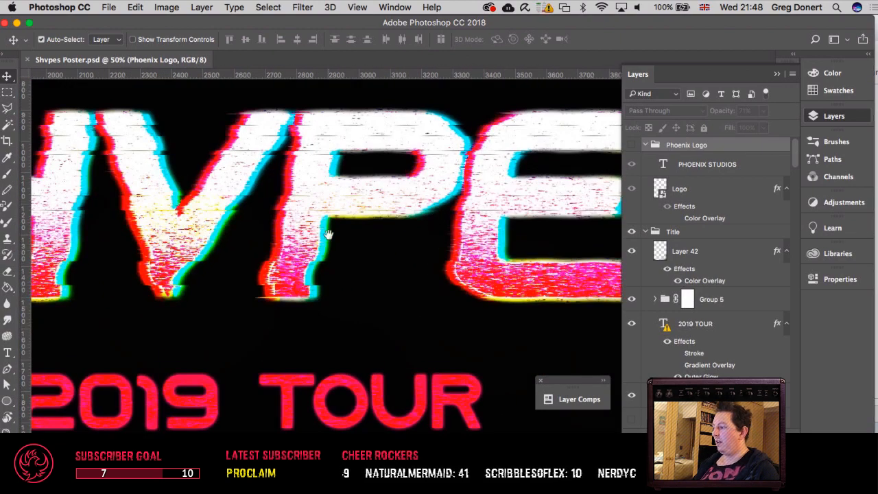
pyautogui.press('super+plus')
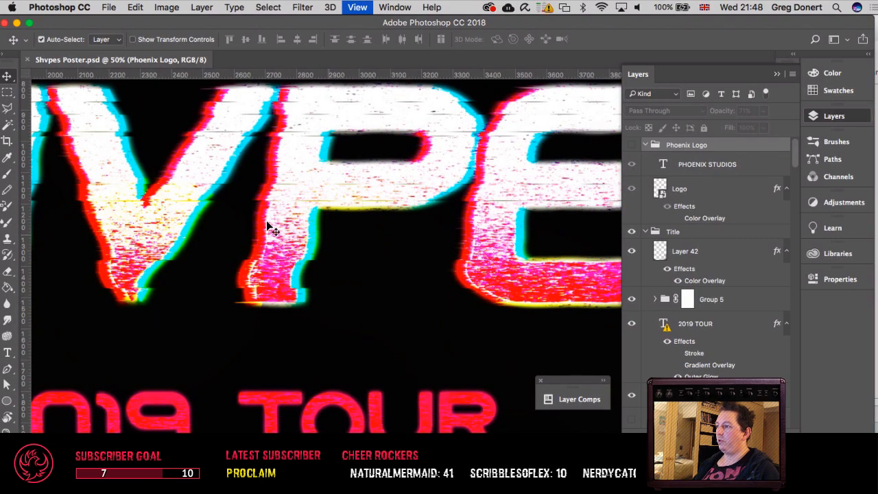
pyautogui.press('super+plus')
pyautogui.moveTo(242, 214); pyautogui.dragTo(430, 253)
pyautogui.moveTo(278, 248); pyautogui.dragTo(515, 257)
pyautogui.moveTo(238, 238); pyautogui.dragTo(442, 245)
pyautogui.hscroll(10, 359, 231)
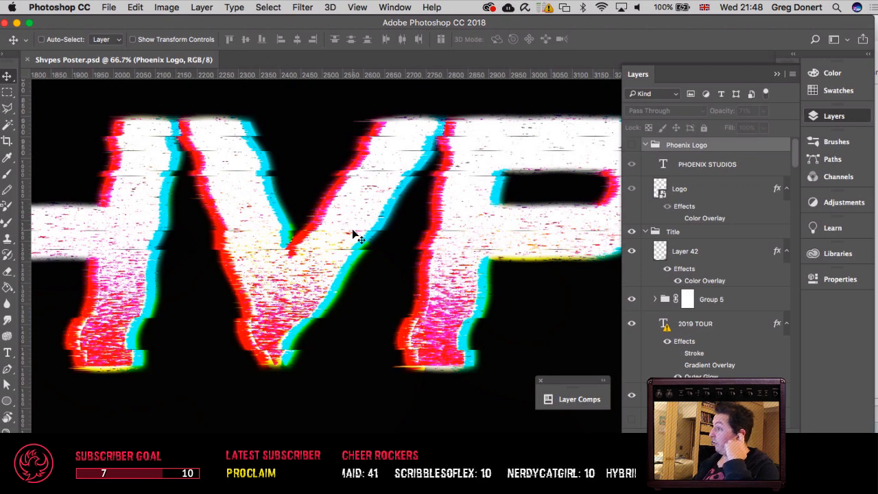
pyautogui.rightClick(353, 235)
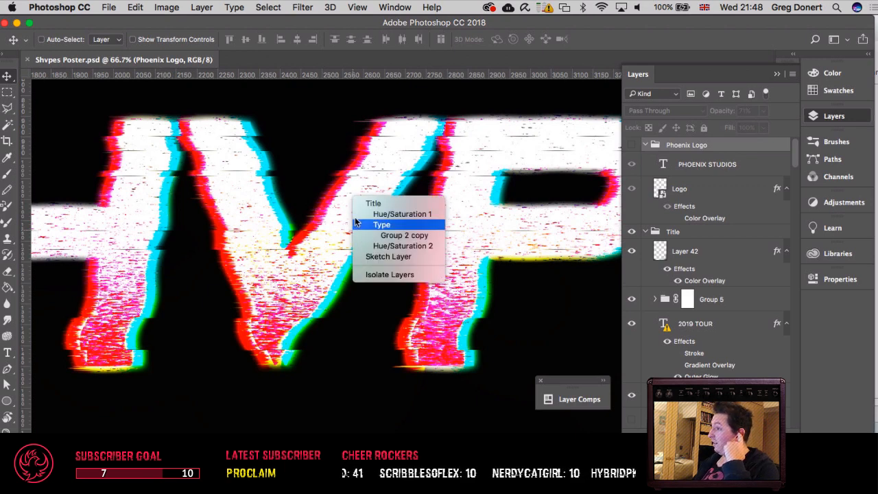
pyautogui.click(359, 203)
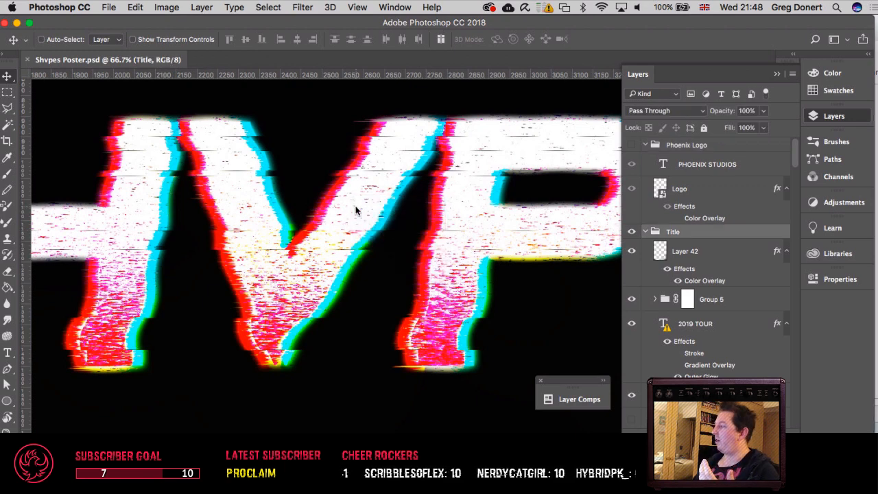
# Step: Select Layer 42 inside the Title group while inspecting the S and H lettering
pyautogui.hscroll(-15, 356, 210)
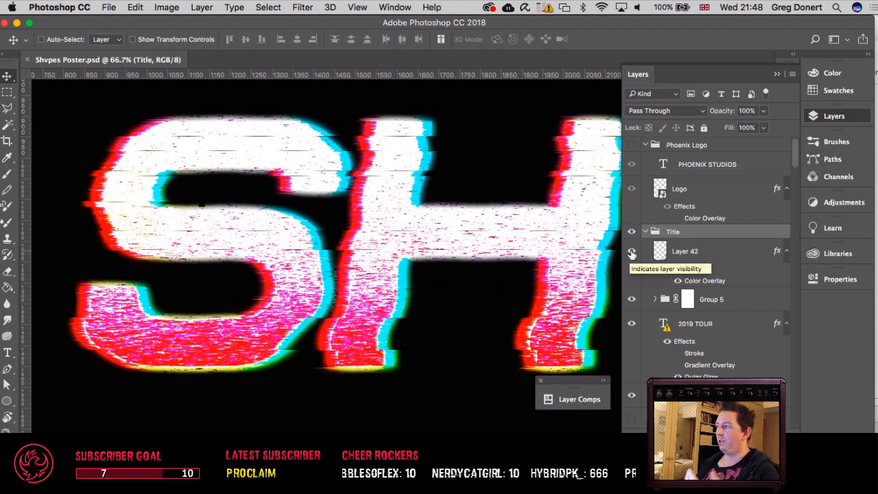
pyautogui.click(690, 253)
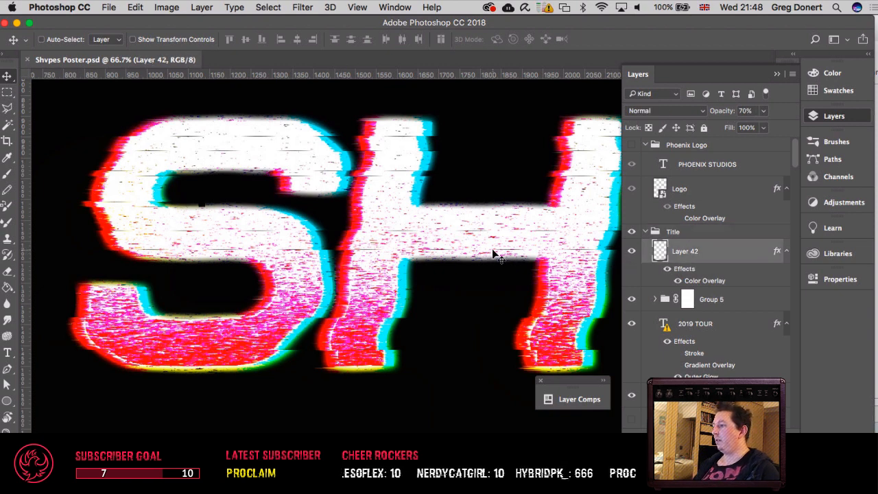
pyautogui.press('super+minus')
pyautogui.press('super+minus')
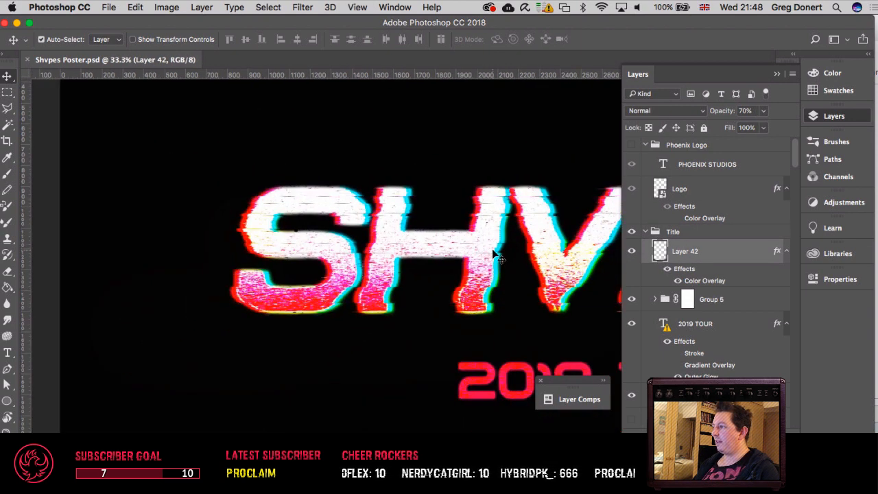
pyautogui.moveTo(500, 249); pyautogui.dragTo(447, 254)
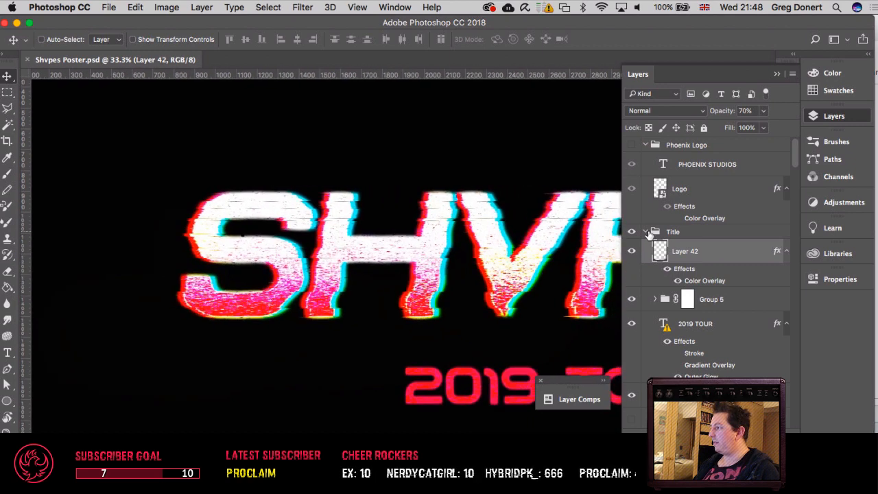
# Step: Collapse and hide the Title group, and collapse the Glitch Overlay group below it
pyautogui.click(644, 232)
pyautogui.click(631, 231)
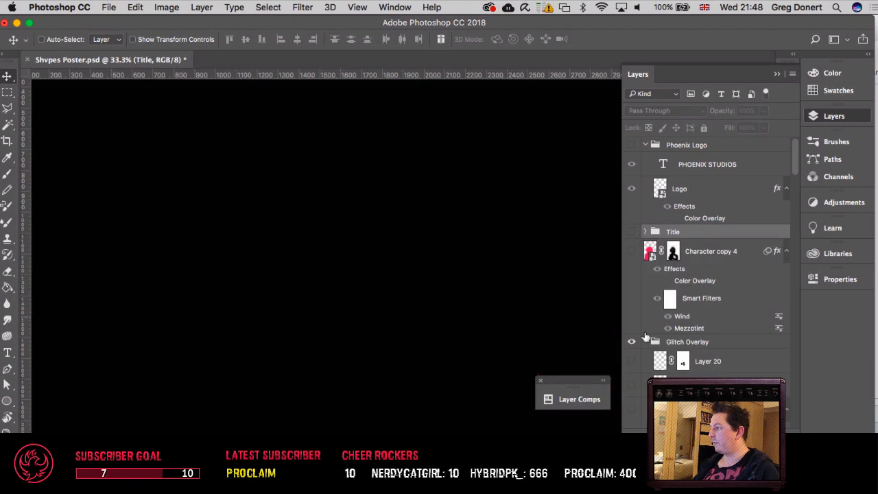
pyautogui.click(644, 342)
pyautogui.click(645, 232)
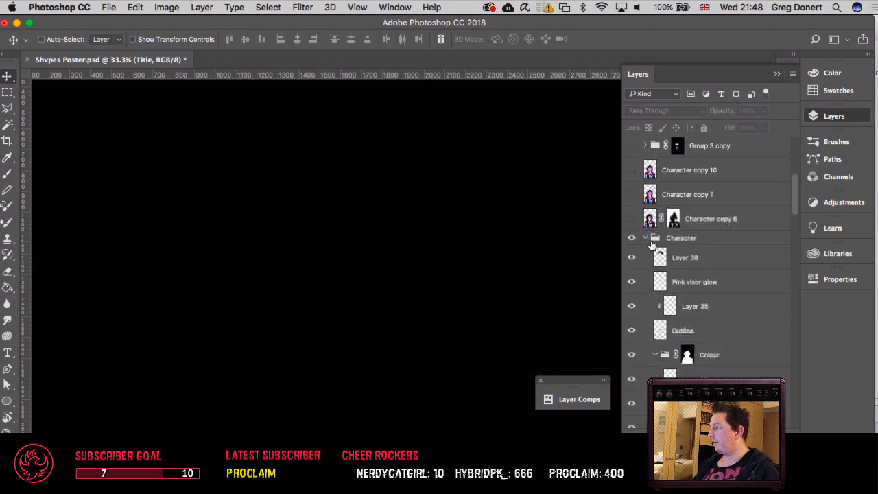
pyautogui.click(646, 232)
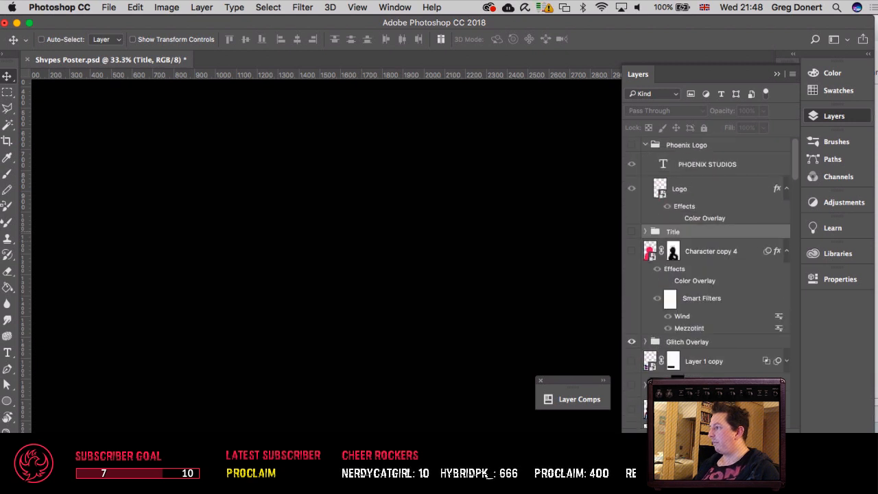
# Step: Expand the Title group, make it visible again and select its Layer 42
pyautogui.click(645, 232)
pyautogui.click(631, 231)
pyautogui.click(679, 251)
# Step: Show and select the Original Type group holding the plain pink SHVPES lettering within the Title group
pyautogui.scroll(-2, 679, 254)
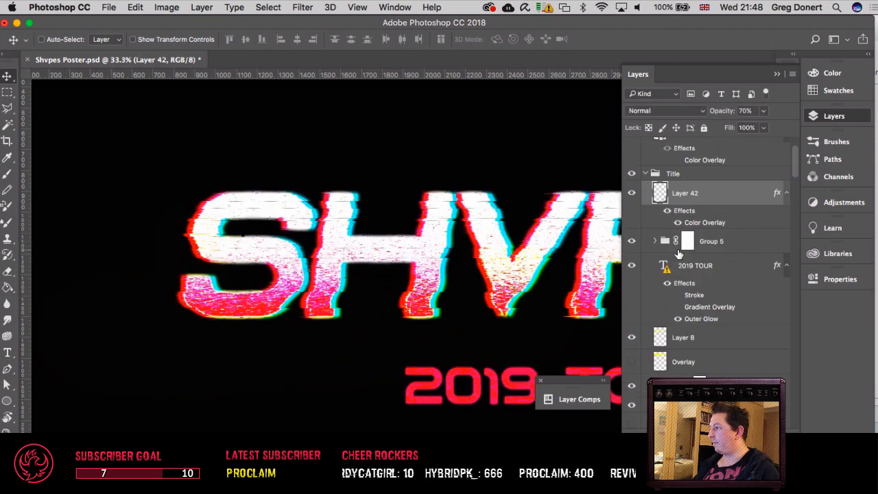
pyautogui.scroll(-6, 692, 302)
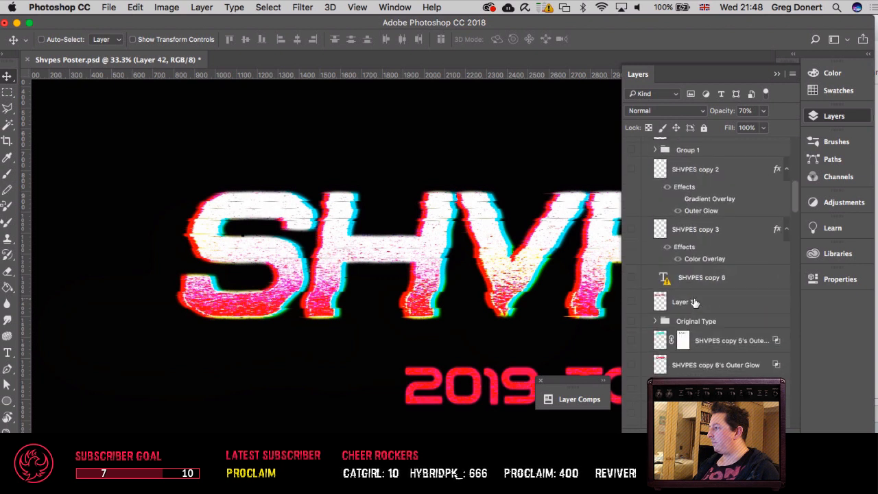
pyautogui.scroll(-2, 694, 303)
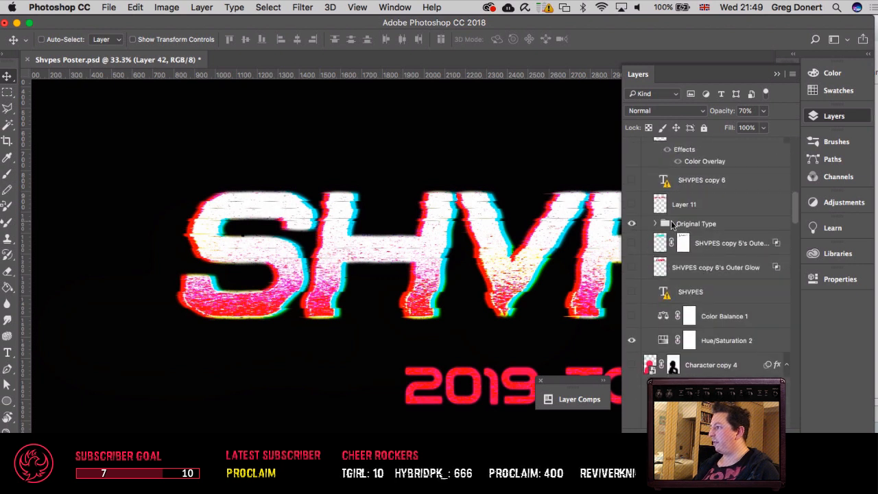
pyautogui.click(631, 224)
pyautogui.click(696, 223)
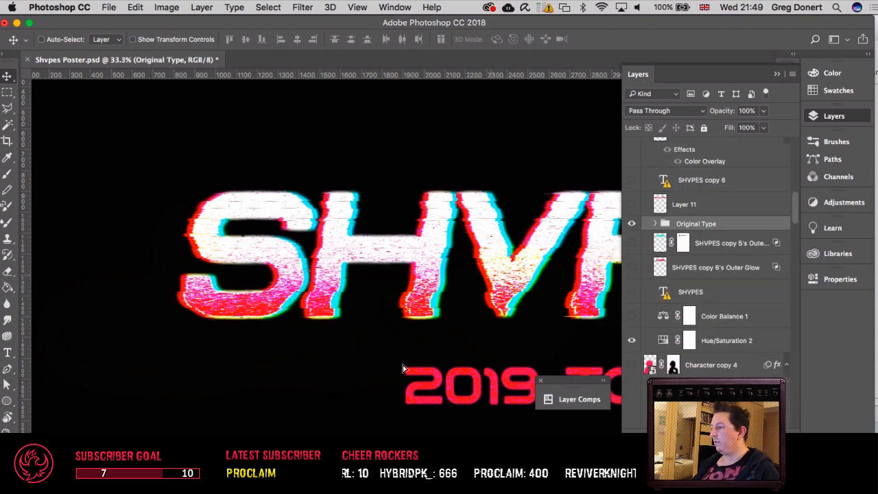
pyautogui.moveTo(332, 368); pyautogui.dragTo(422, 377)
pyautogui.press('super+minus')
pyautogui.press('super+minus')
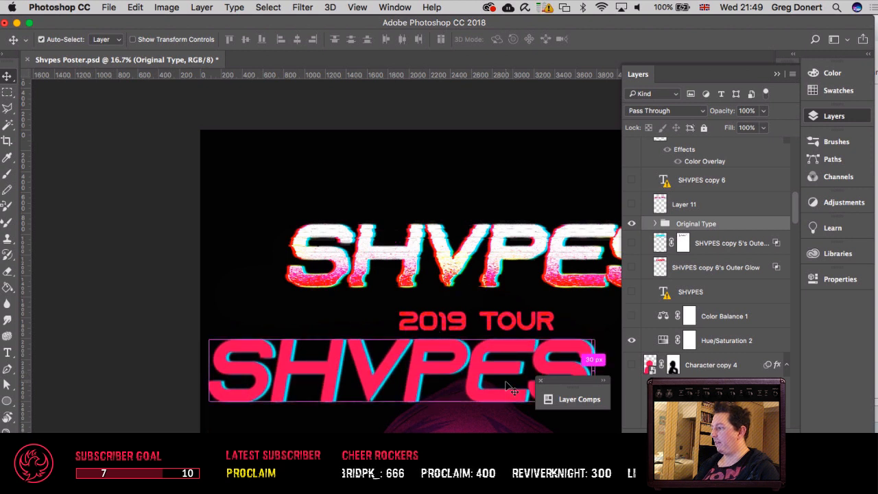
# Step: Expand the Original Type group and check which font its second SHVPES text layer is missing, cancelling the font substitution
pyautogui.click(657, 224)
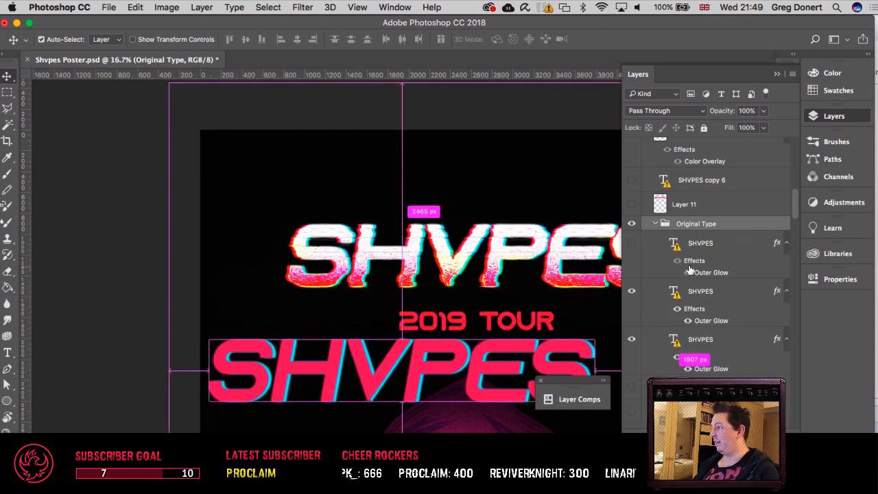
pyautogui.click(673, 293)
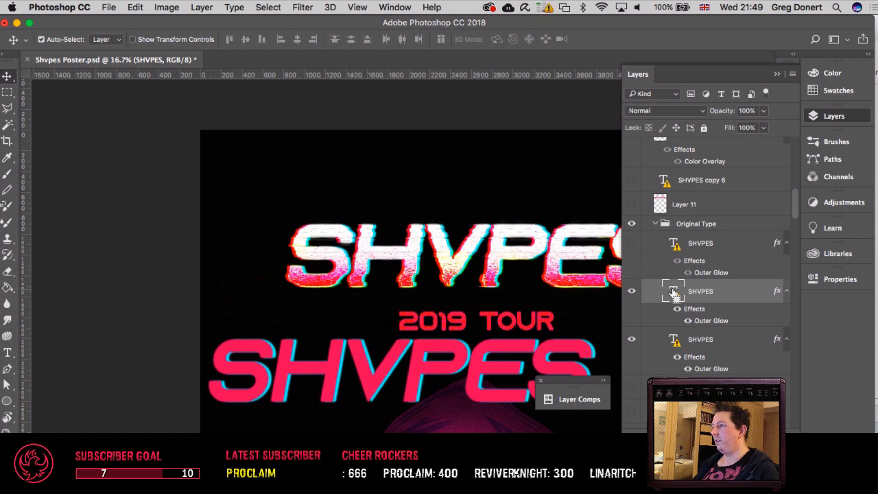
pyautogui.doubleClick(674, 294)
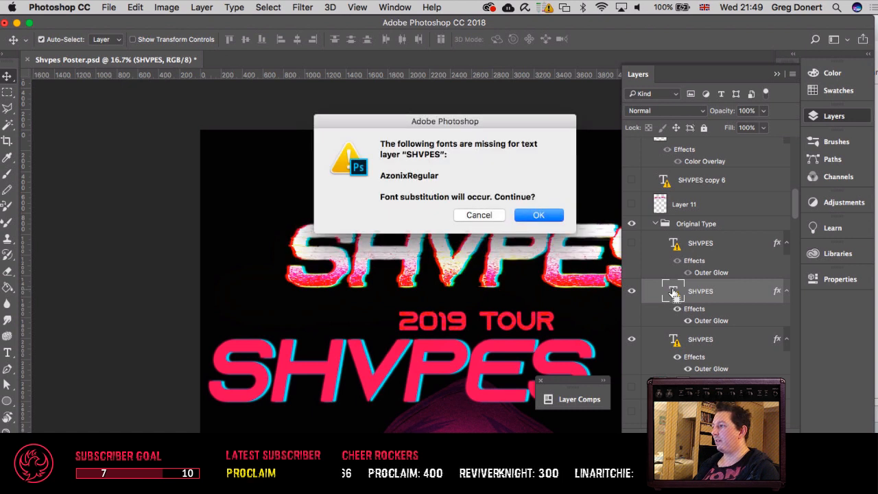
pyautogui.doubleClick(400, 177)
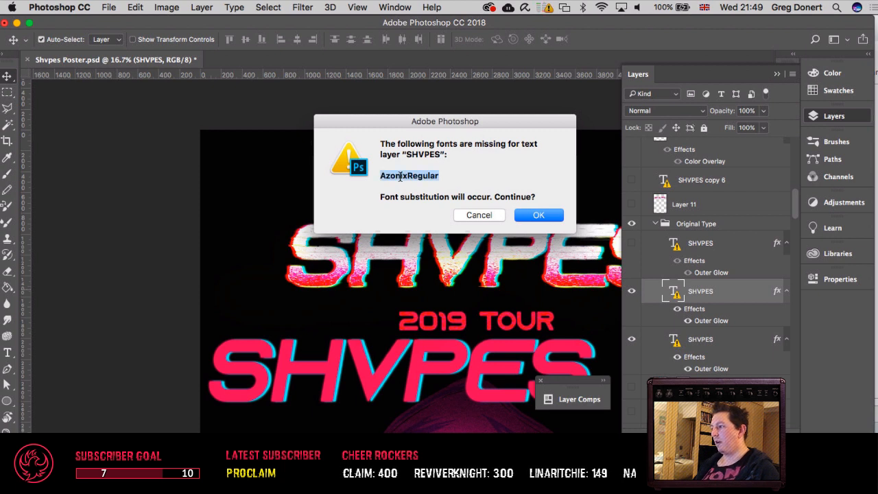
pyautogui.click(479, 215)
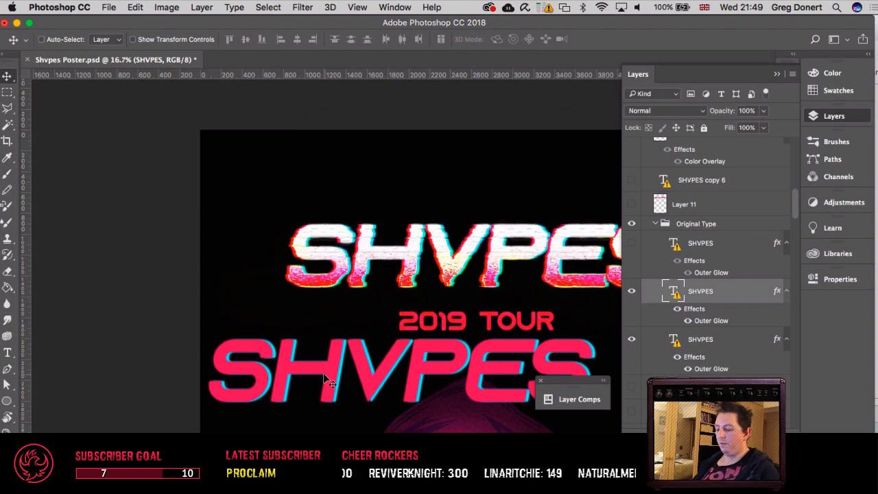
pyautogui.press('super+equal')
pyautogui.scroll(-5, 336, 378)
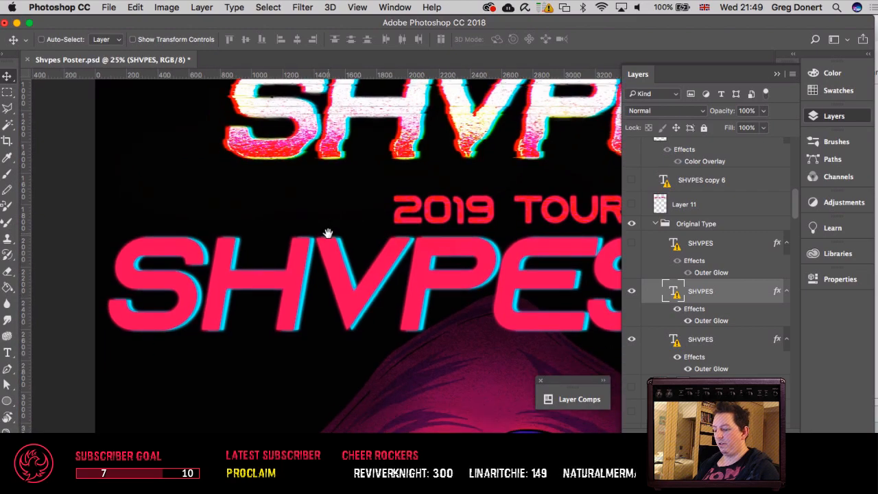
# Step: Collapse the Original Type group, check its plain SHVPES lettering by toggling visibility, and leave the group hidden
pyautogui.press('super+equal')
pyautogui.press('super+equal')
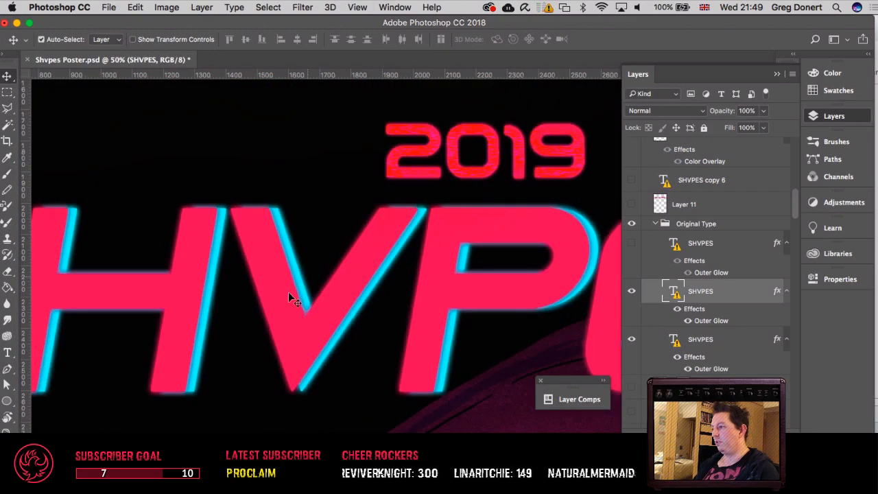
pyautogui.press('super+minus')
pyautogui.press('super+minus')
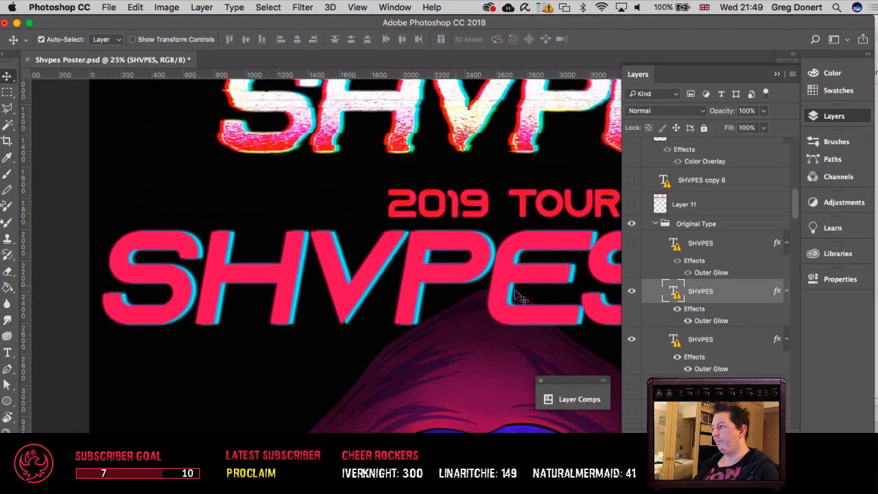
pyautogui.click(655, 225)
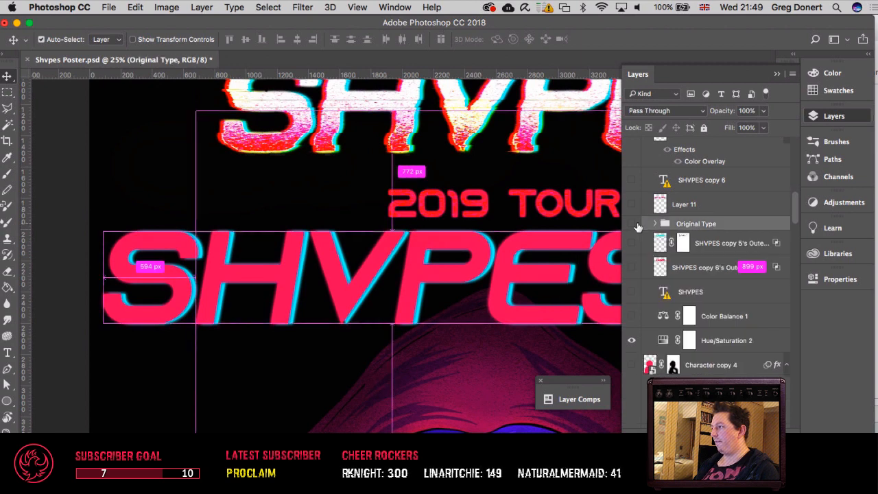
pyautogui.click(631, 226)
pyautogui.click(633, 227)
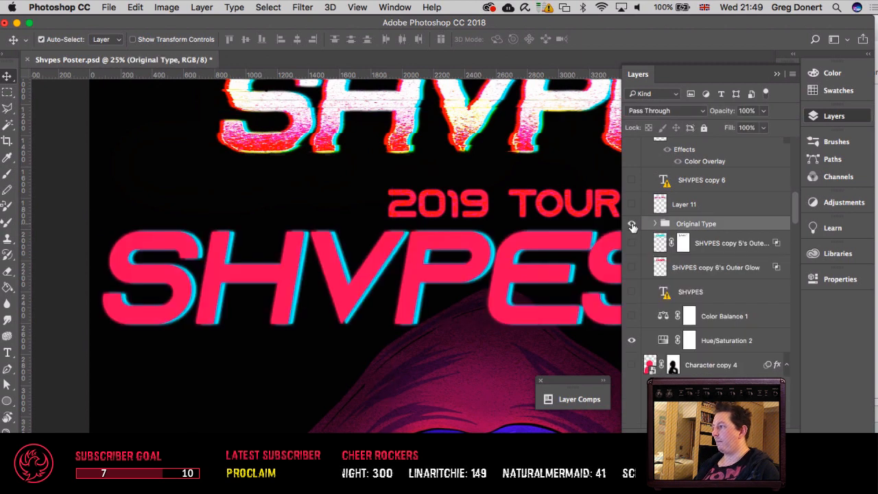
pyautogui.click(632, 226)
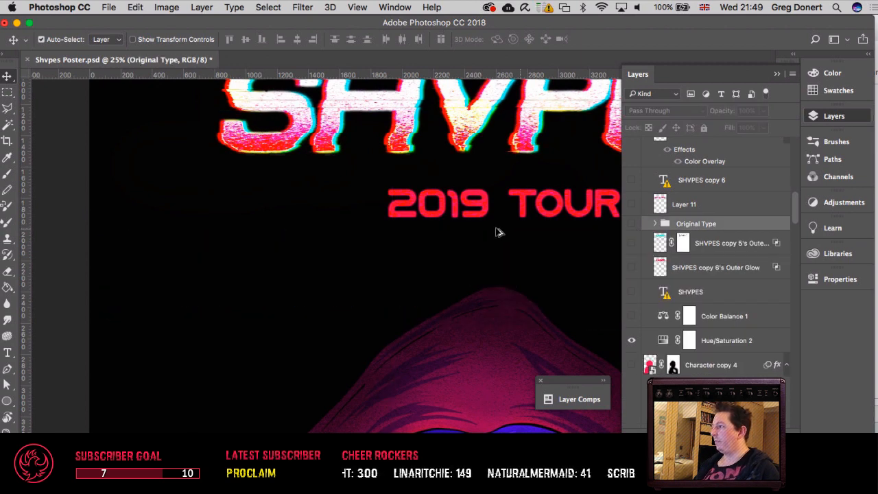
# Step: Select the Group 2 copy layer directly from the glitched E of the SHVPES title on the canvas
pyautogui.moveTo(464, 201); pyautogui.dragTo(323, 343)
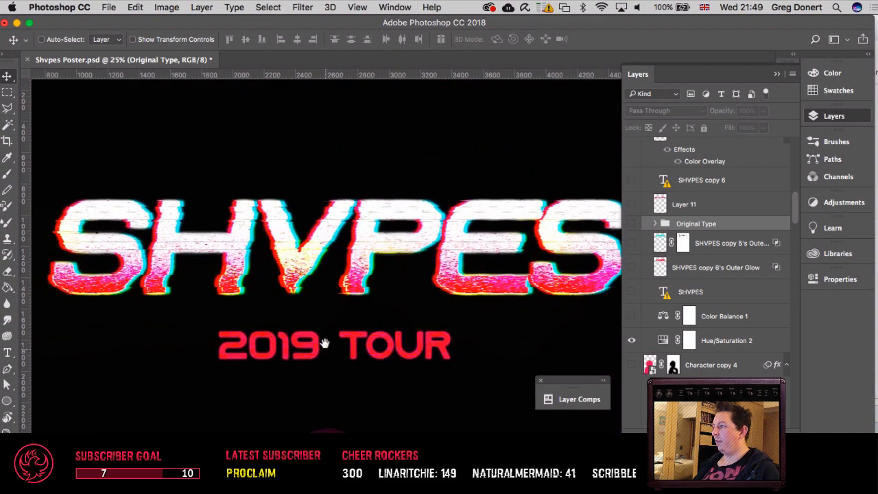
pyautogui.press('super+equal')
pyautogui.press('super+equal')
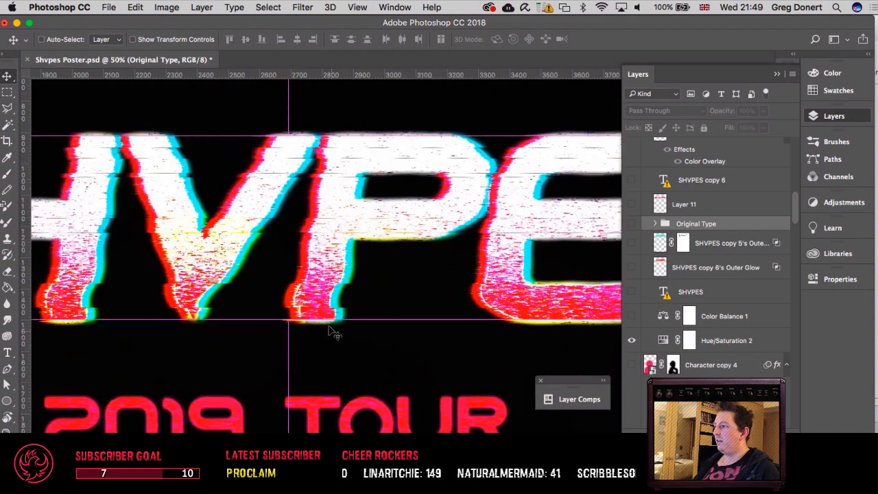
pyautogui.moveTo(286, 314); pyautogui.dragTo(315, 320)
pyautogui.moveTo(476, 321); pyautogui.dragTo(320, 320)
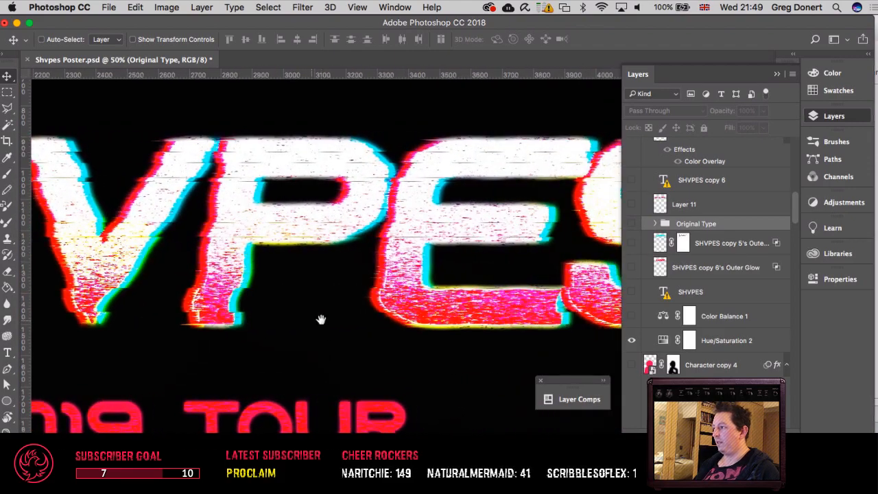
pyautogui.moveTo(435, 274); pyautogui.dragTo(405, 304)
pyautogui.scroll(10, 685, 297)
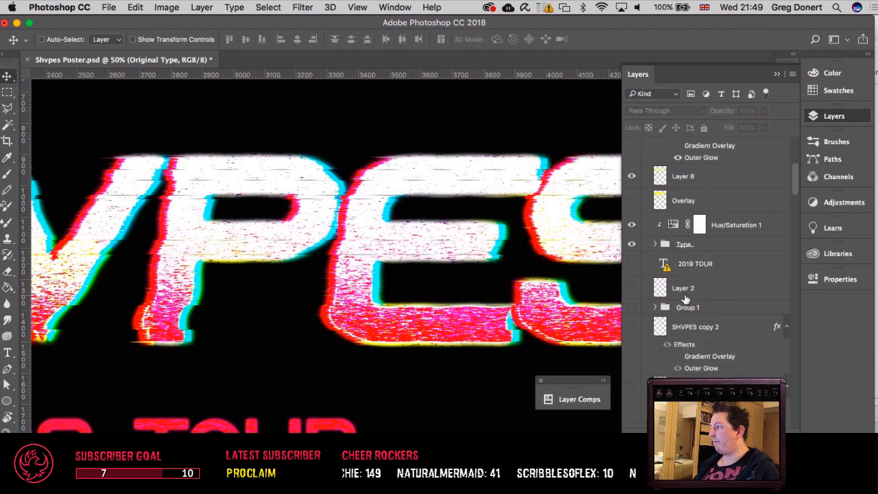
pyautogui.rightClick(364, 265)
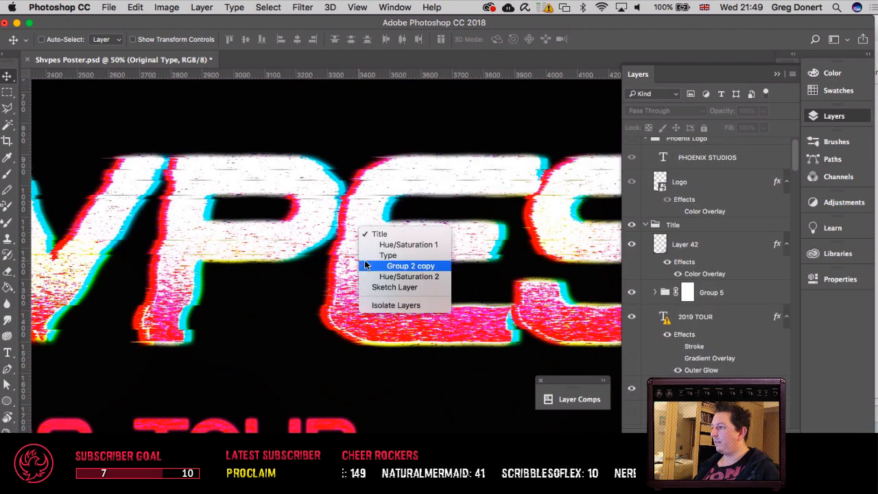
pyautogui.click(376, 266)
# Step: Open the contents of the Group 2 copy smart object, leaving its missing AzonixRegular font unresolved
pyautogui.scroll(-10, 659, 274)
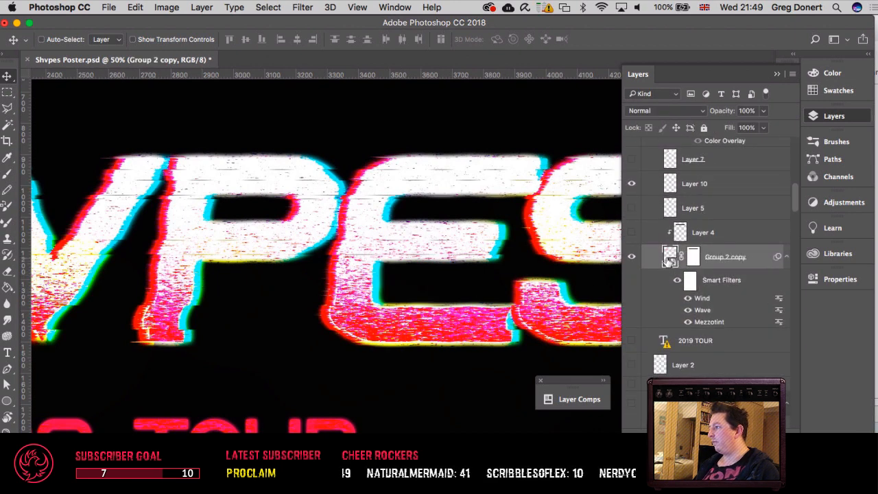
pyautogui.doubleClick(669, 259)
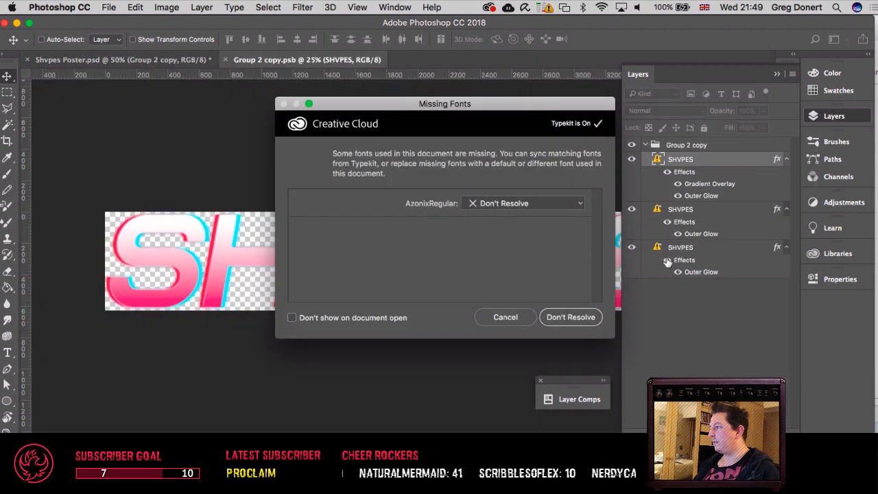
pyautogui.click(507, 319)
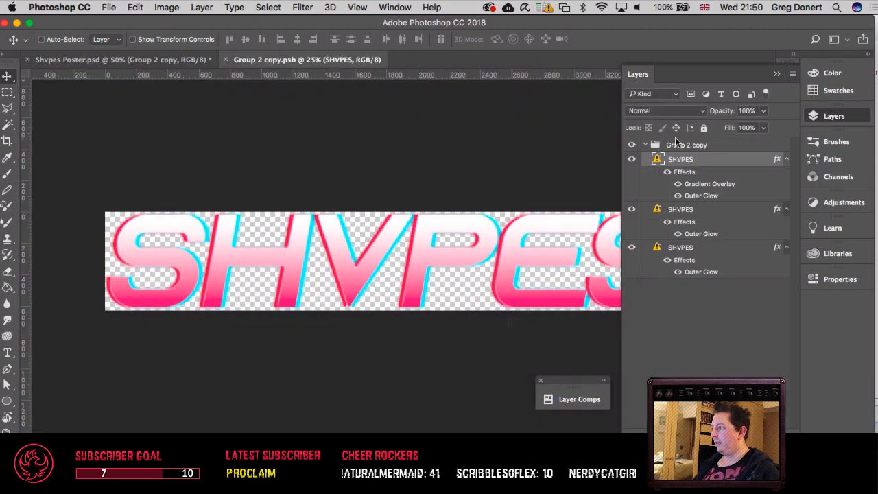
# Step: Examine the gradient SHVPES lettering and its red and cyan edges in Group 2 copy.psb, closing the file without saving
pyautogui.click(631, 145)
pyautogui.click(631, 145)
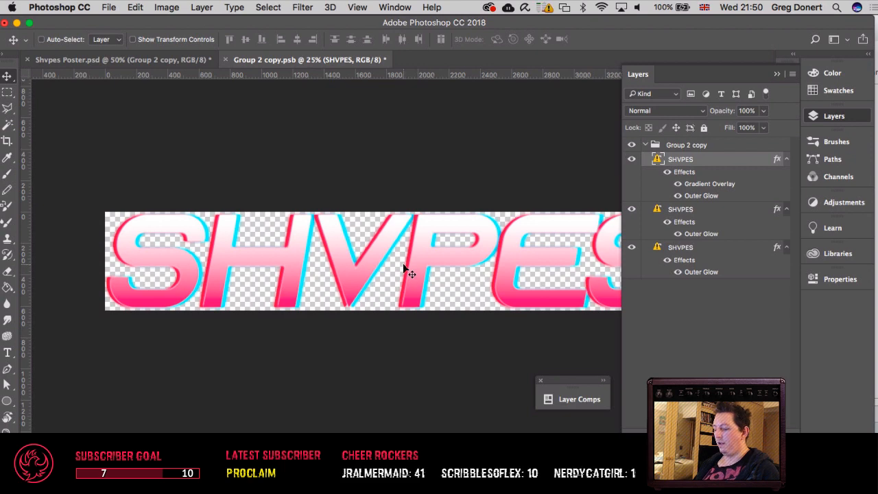
pyautogui.press('super+plus')
pyautogui.press('super+plus')
pyautogui.press('super+plus')
pyautogui.press('super+plus')
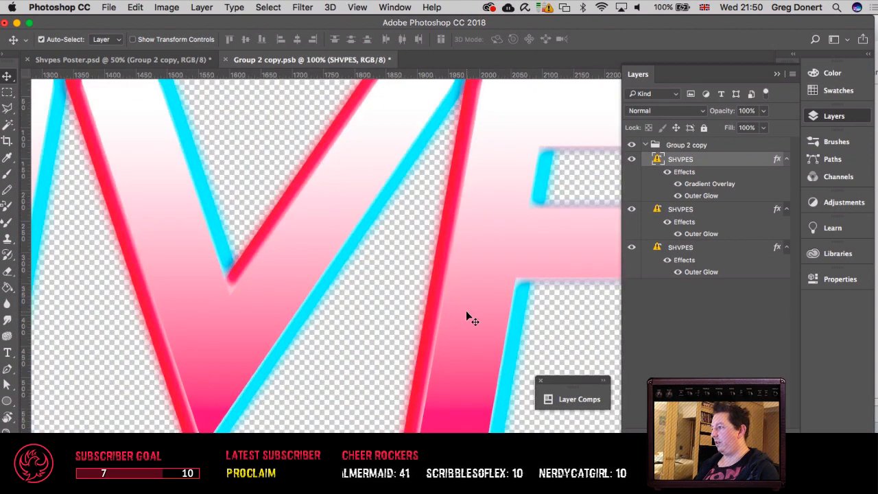
pyautogui.press('super+minus')
pyautogui.press('super+minus')
pyautogui.press('super+minus')
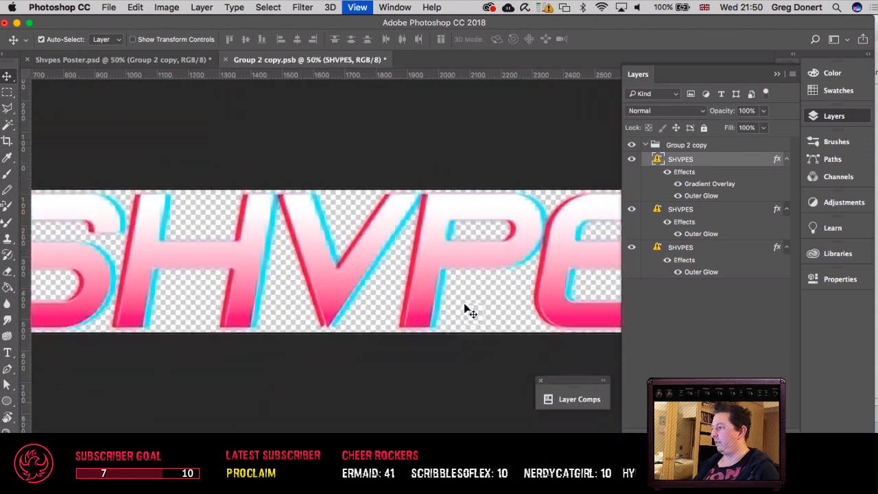
pyautogui.press('super+minus')
pyautogui.press('super+plus')
pyautogui.press('super+plus')
pyautogui.press('super+plus')
pyautogui.press('super+plus')
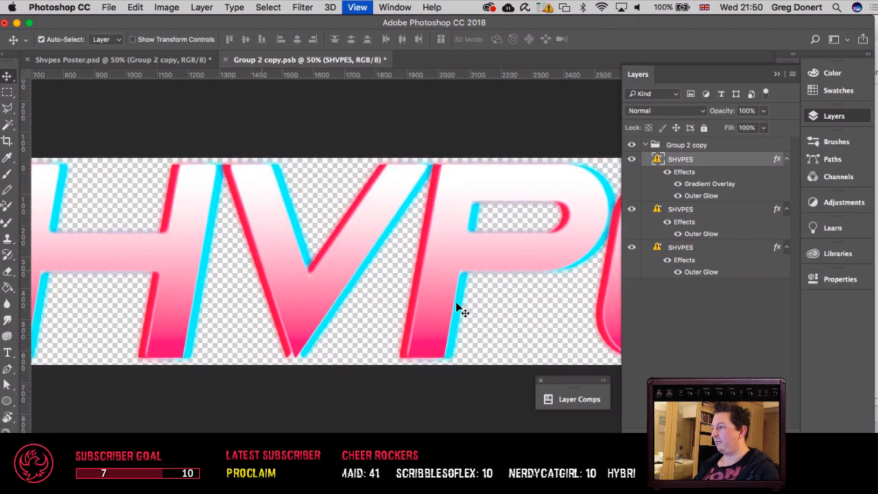
pyautogui.hscroll(-15, 456, 302)
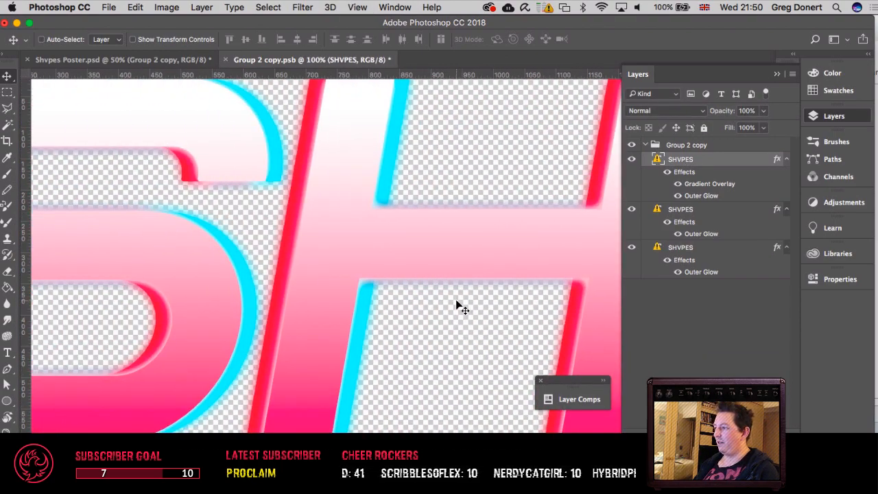
pyautogui.press('super+minus')
pyautogui.hscroll(-3, 456, 299)
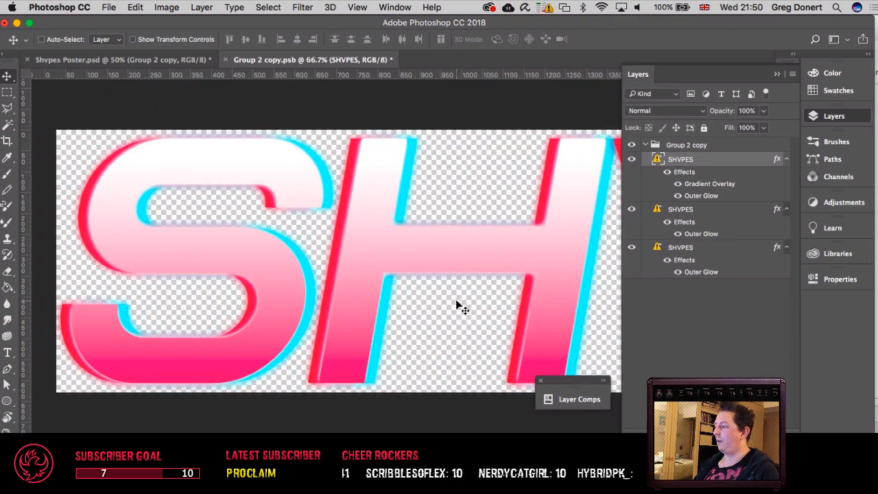
pyautogui.hscroll(20, 457, 303)
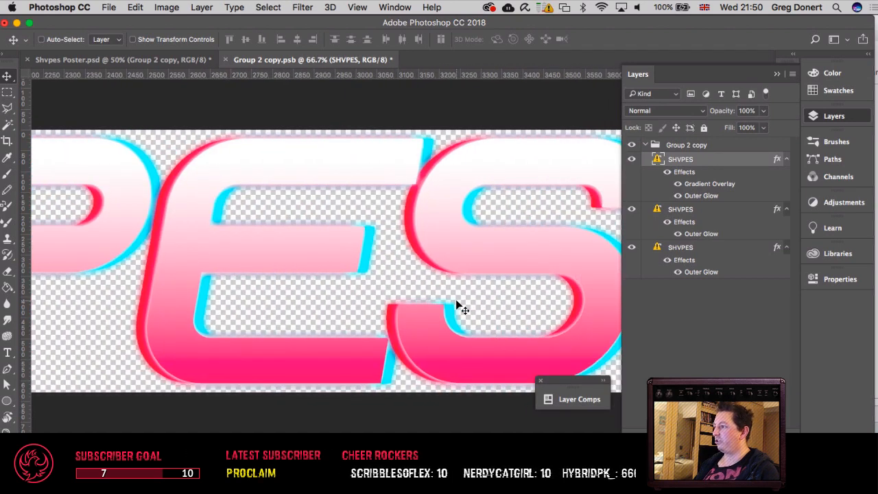
pyautogui.press('super+minus')
pyautogui.press('super+minus')
pyautogui.hscroll(-5, 458, 306)
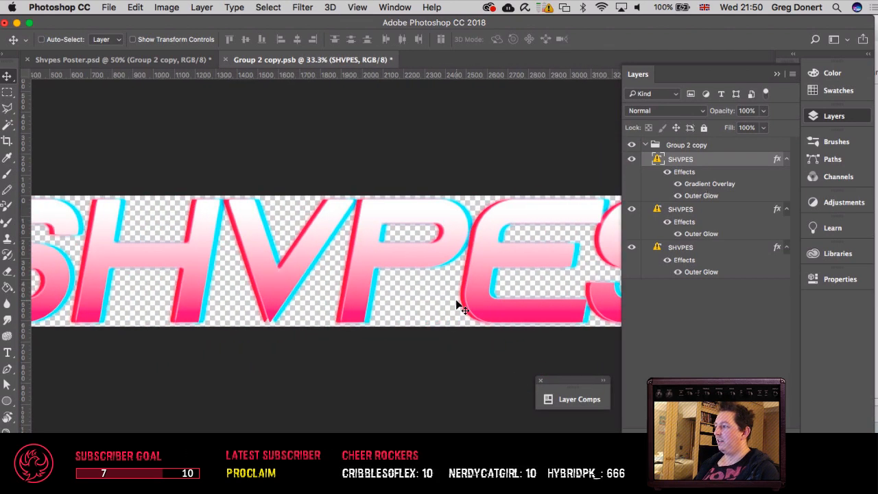
pyautogui.hscroll(-5, 459, 307)
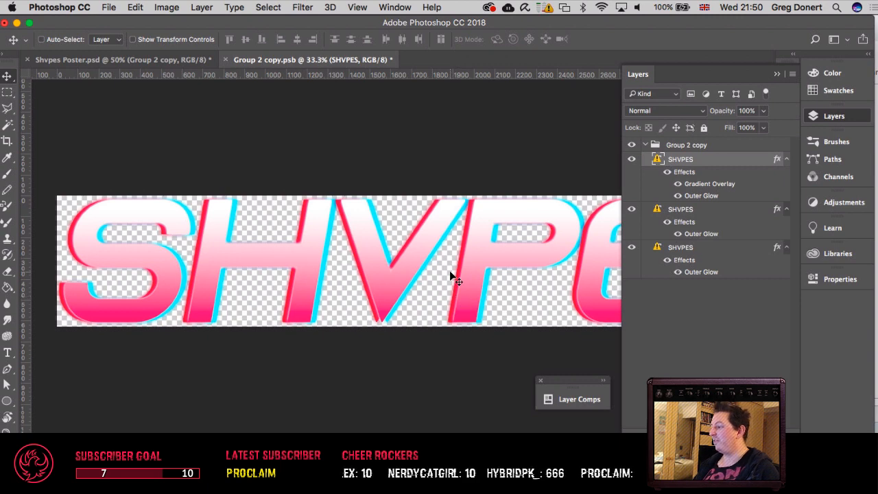
pyautogui.press('super+w')
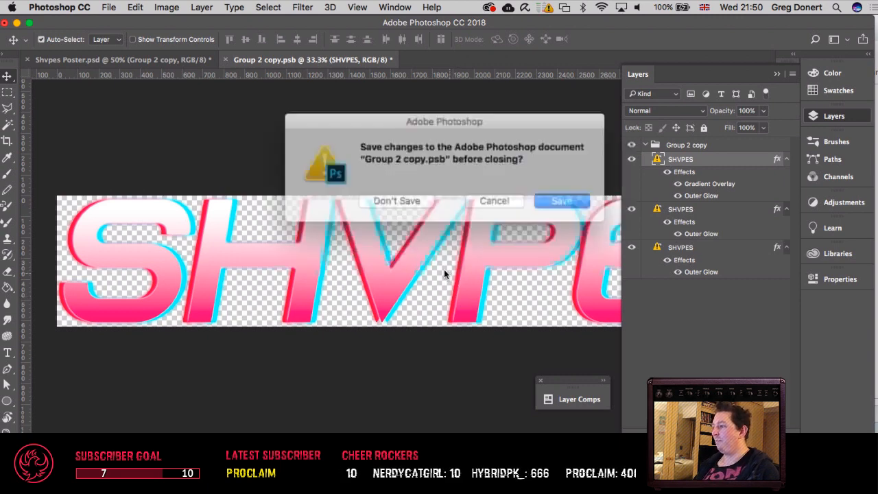
pyautogui.click(397, 197)
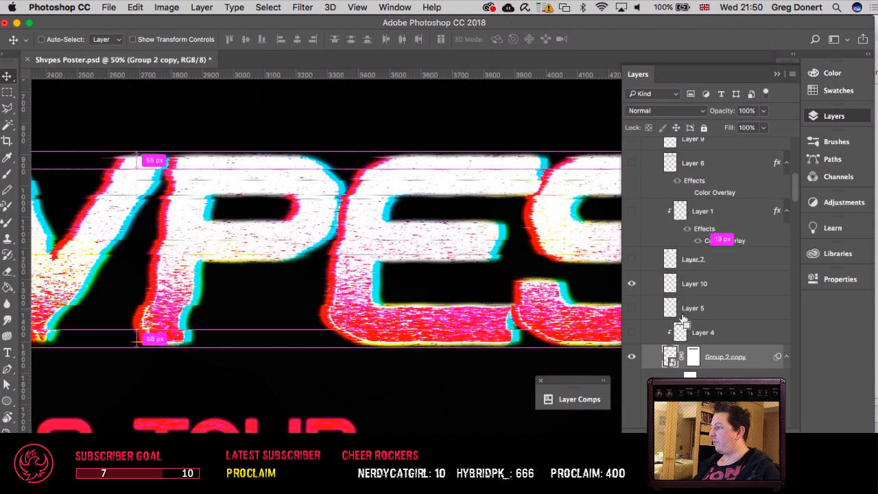
# Step: Turn off the Wind, Wave and Mezzotint smart filters on Group 2 copy, and collapse the Type group
pyautogui.scroll(-4, 675, 339)
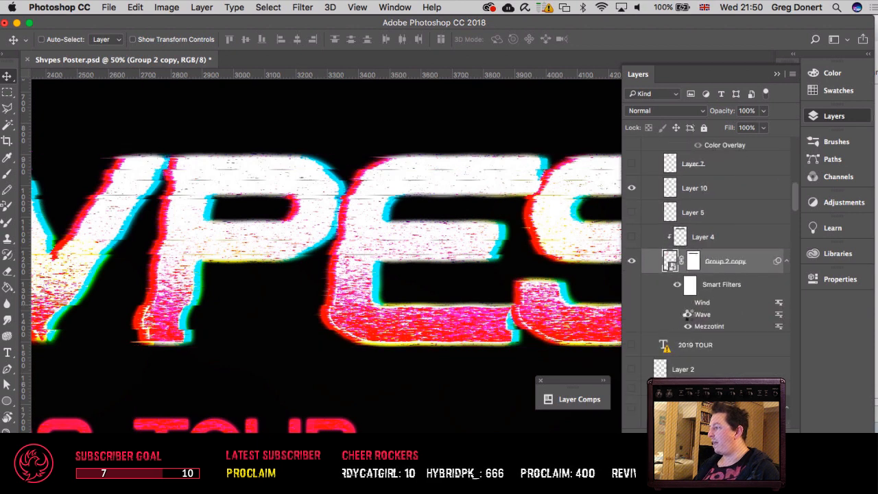
pyautogui.click(687, 313)
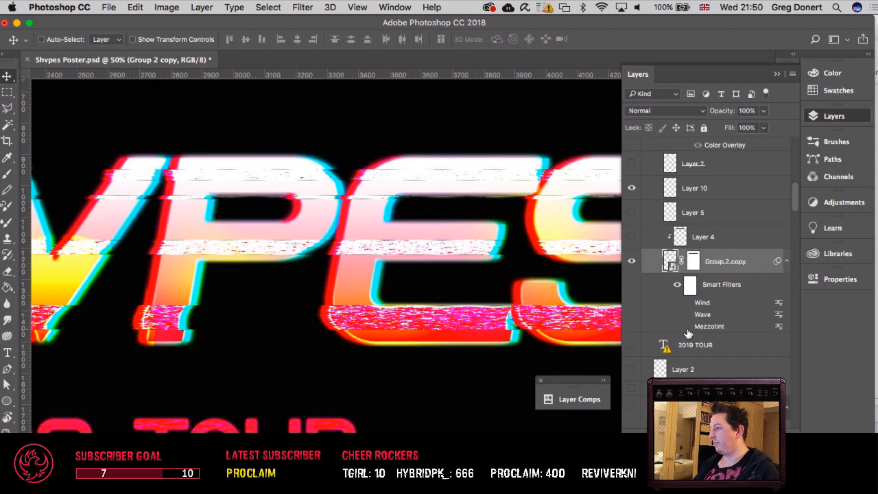
pyautogui.scroll(8, 690, 314)
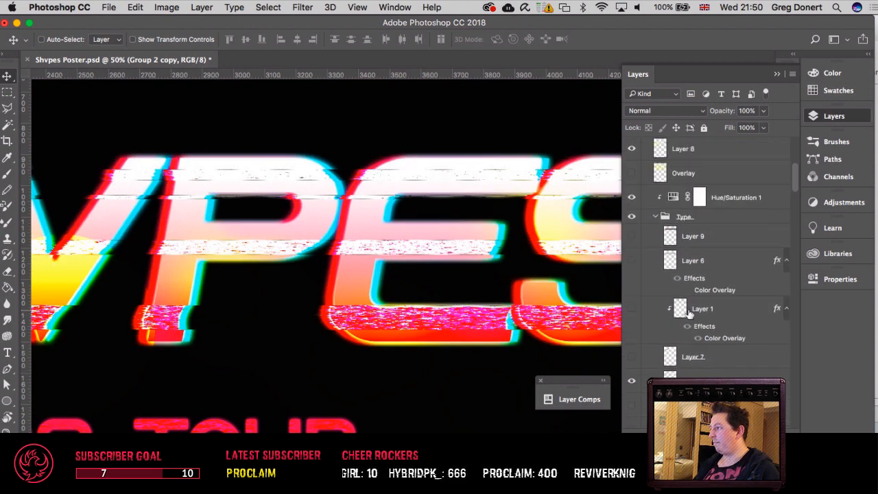
pyautogui.click(656, 218)
pyautogui.scroll(7, 686, 261)
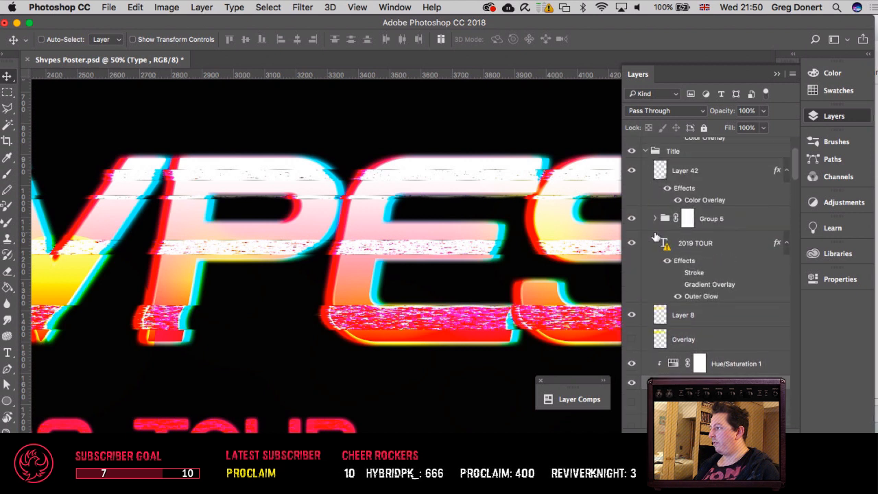
# Step: Select Layer 10 from the canvas, compare the title with it hidden and shown, and inspect its noise strips up close
pyautogui.rightClick(426, 252)
pyautogui.click(456, 253)
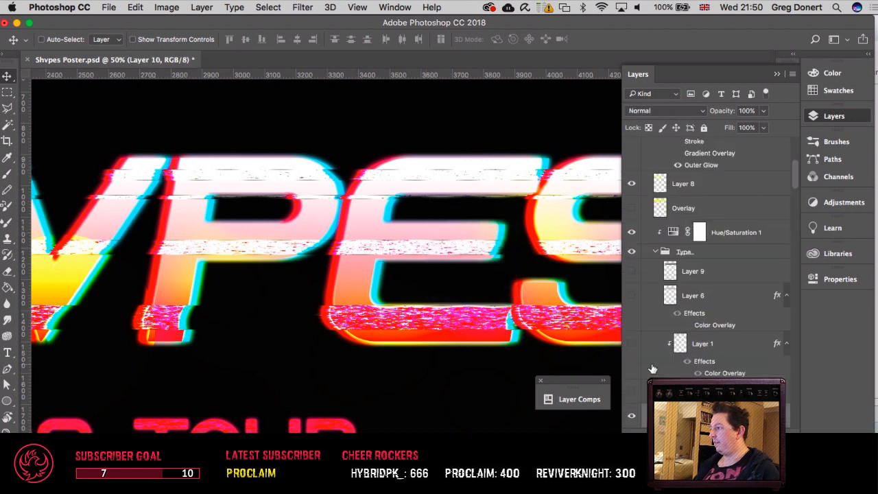
pyautogui.scroll(-3, 652, 369)
pyautogui.click(631, 369)
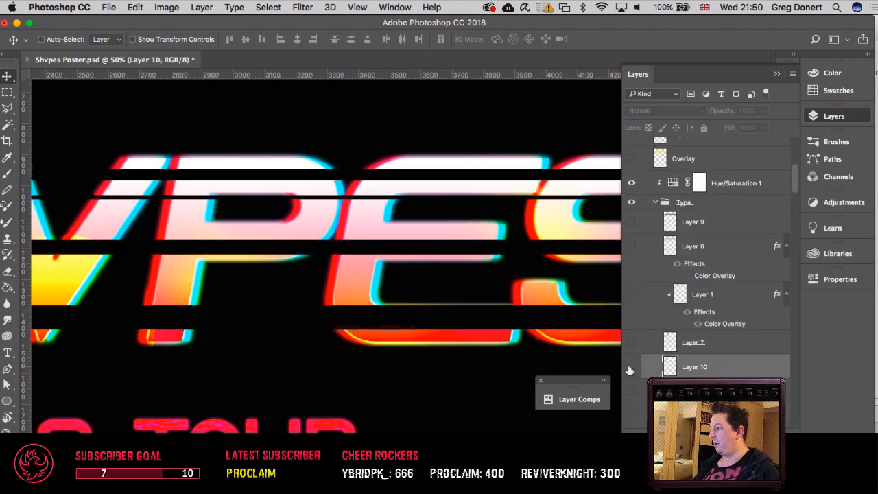
pyautogui.click(631, 369)
pyautogui.click(630, 369)
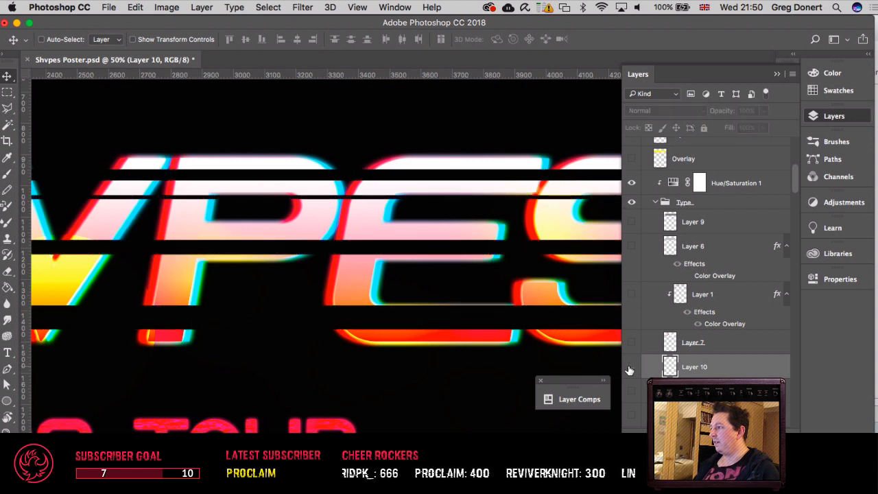
pyautogui.click(631, 369)
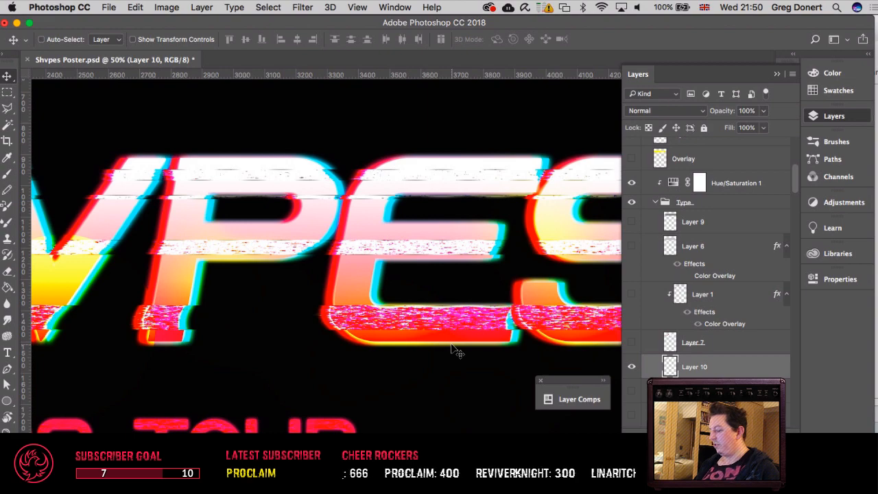
pyautogui.press('super+equal')
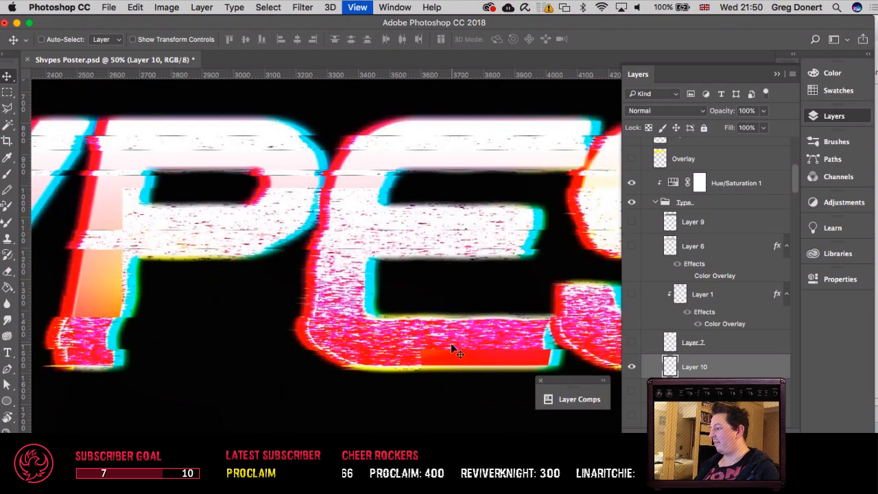
pyautogui.press('super+equal')
pyautogui.hscroll(-15, 451, 347)
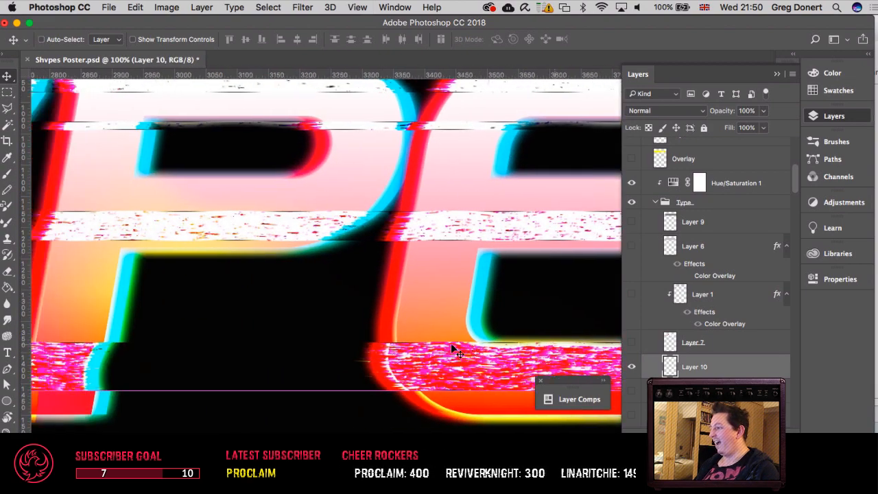
pyautogui.hscroll(-14, 451, 346)
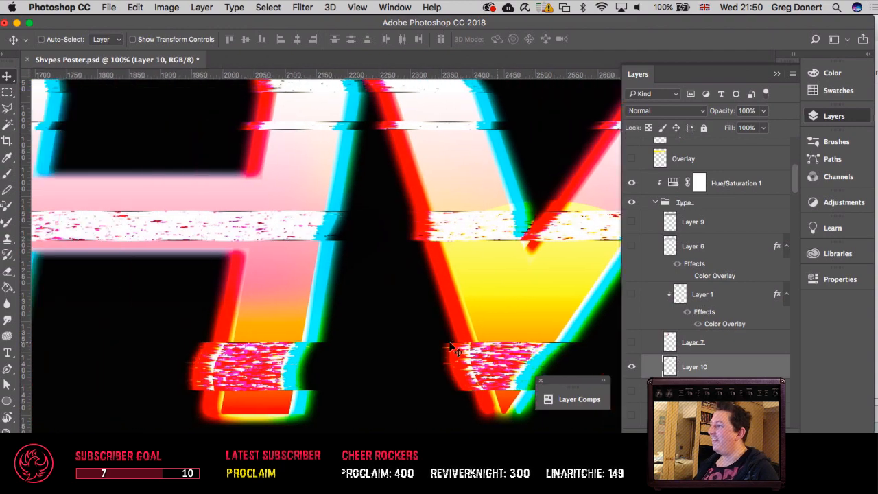
# Step: Inspect the noise strips across the S, H and V letters, and hide Layer 10 to expose the gaps
pyautogui.hscroll(8, 451, 347)
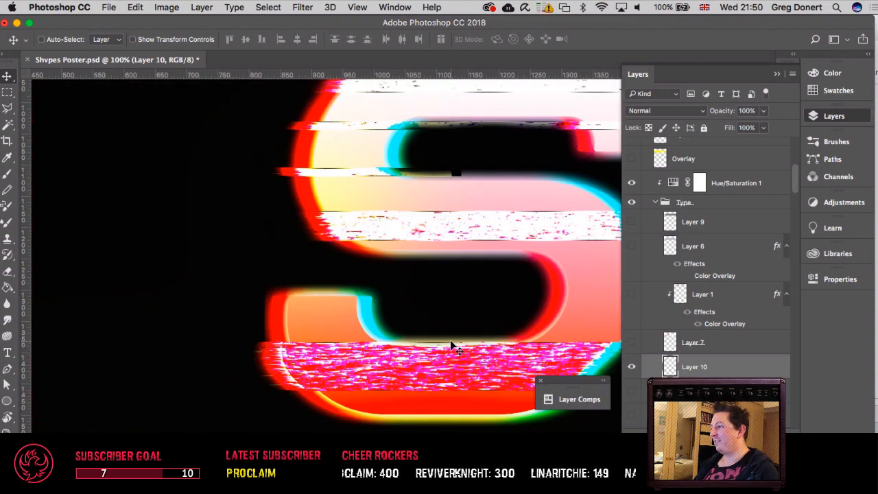
pyautogui.hscroll(5, 457, 348)
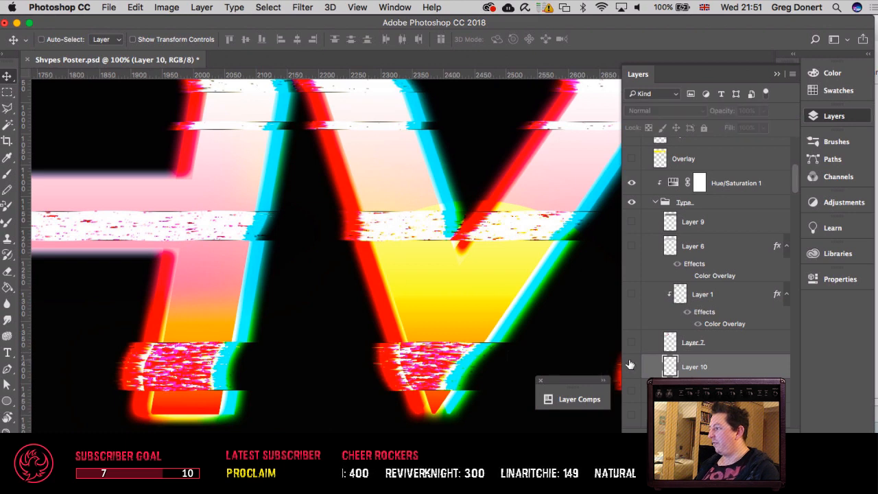
pyautogui.press('super+minus')
pyautogui.press('super+semicolon')
pyautogui.press('super+minus')
pyautogui.press('super+semicolon')
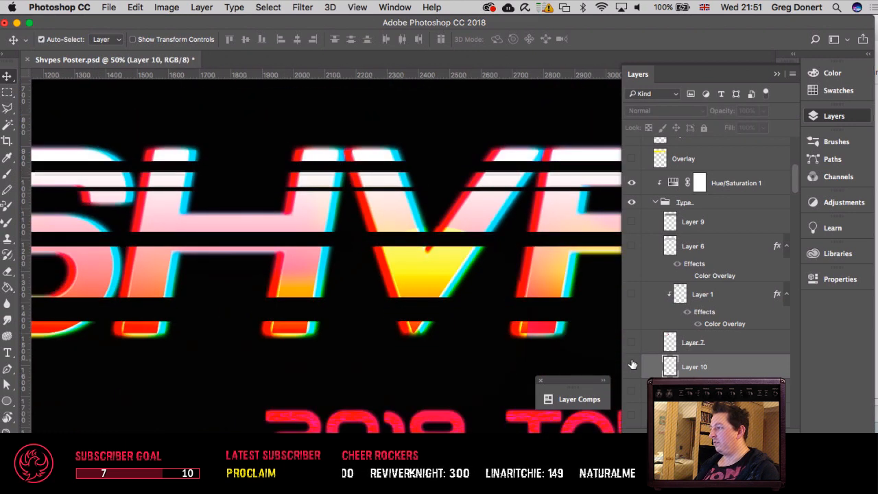
# Step: Disable and re-enable the layer mask on Group 2 copy to compare the title without and with its cut-out strips
pyautogui.scroll(-5, 683, 365)
pyautogui.scroll(-2, 680, 358)
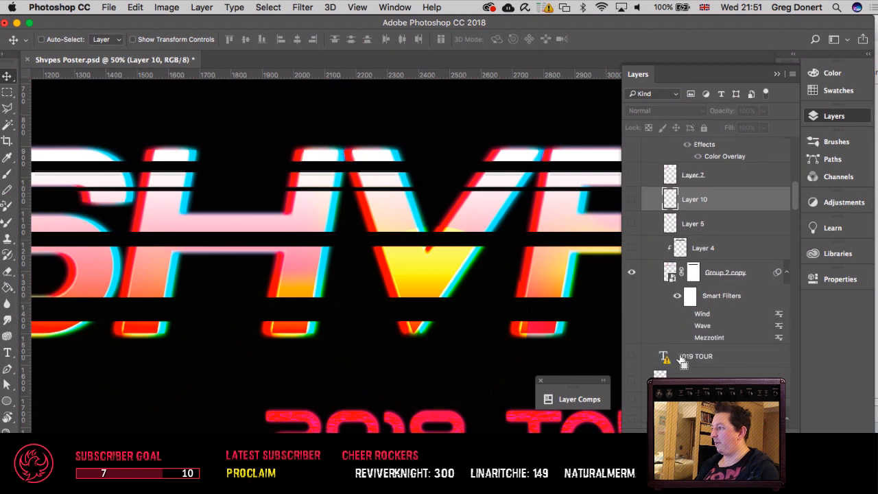
pyautogui.rightClick(690, 279)
pyautogui.click(710, 281)
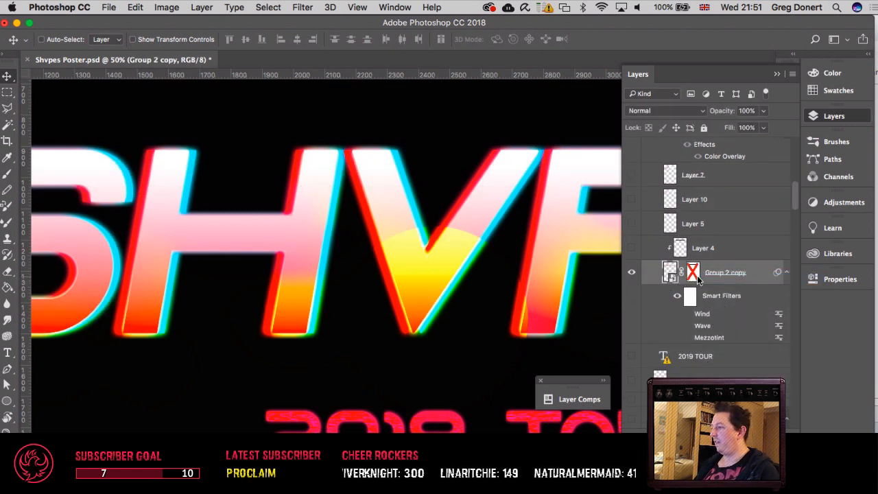
pyautogui.rightClick(690, 275)
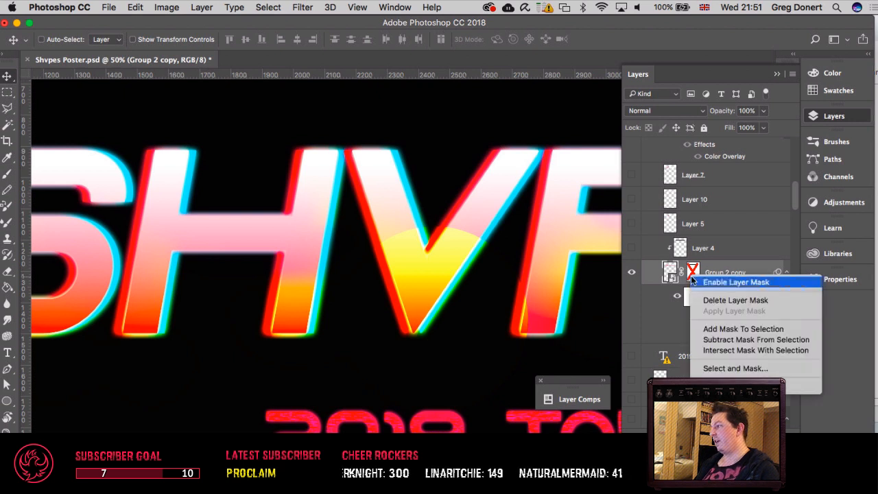
pyautogui.click(700, 276)
# Step: Preview Layer 7 and Layer 6 one at a time over the title, and turn Layer 10 back on
pyautogui.scroll(5, 698, 271)
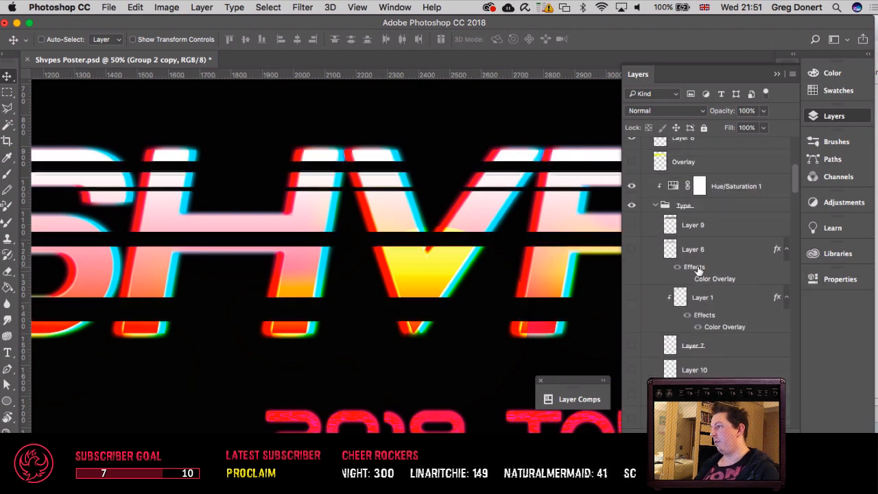
pyautogui.click(632, 347)
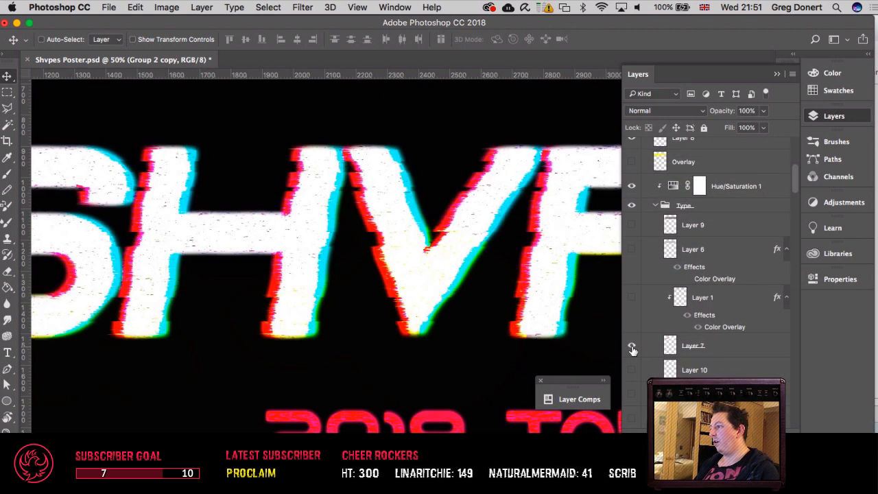
pyautogui.click(632, 347)
pyautogui.click(633, 253)
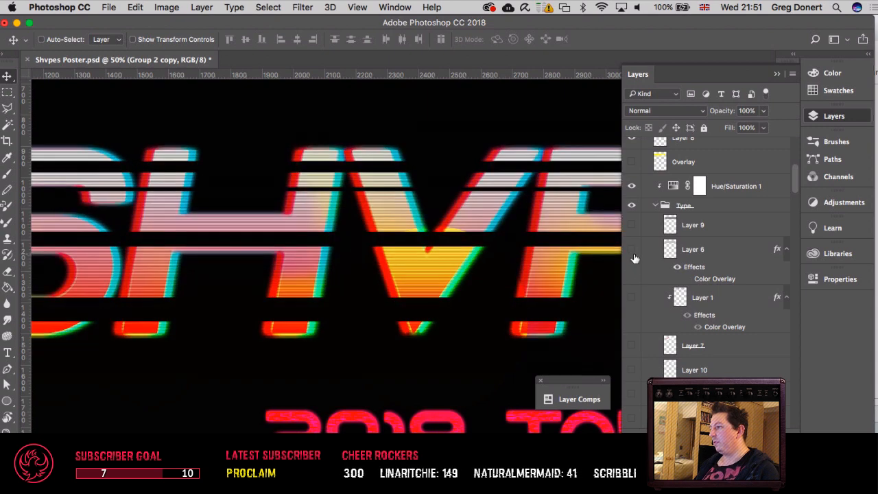
pyautogui.click(632, 371)
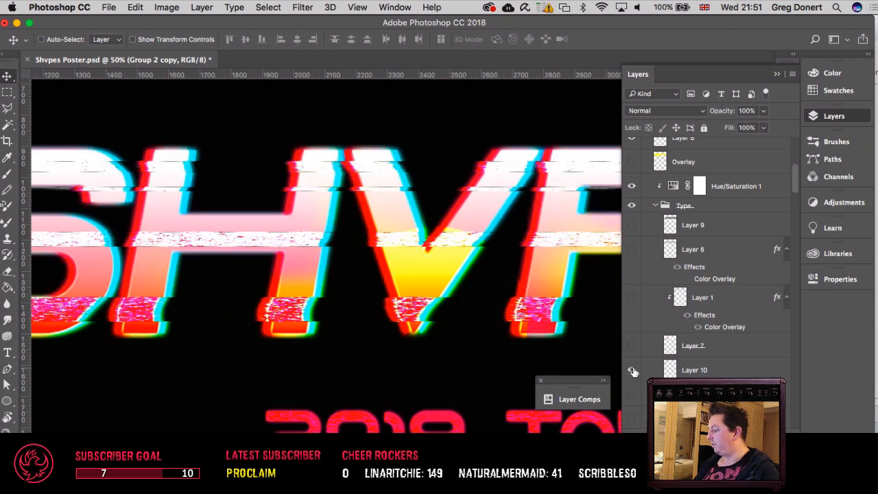
pyautogui.click(632, 370)
pyautogui.click(633, 371)
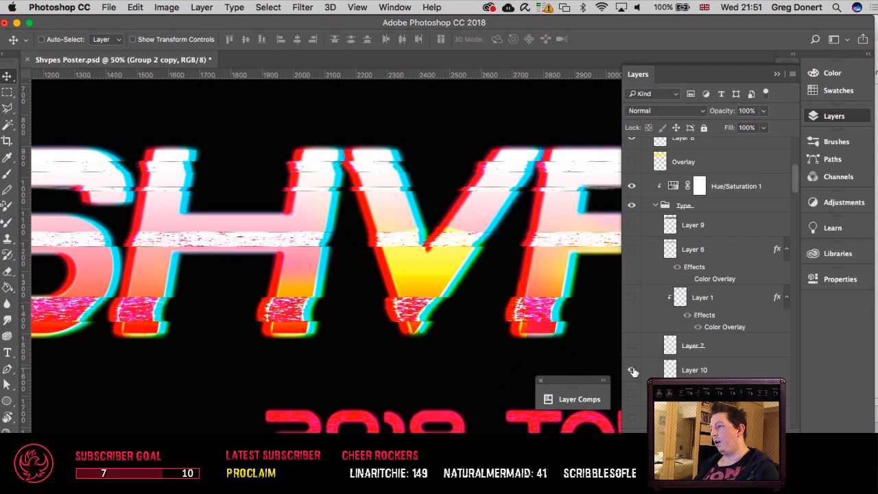
# Step: Examine up close how Layer 10's displaced noise strips fill the gaps in the S, H and V letters
pyautogui.press('super+plus')
pyautogui.press('super+plus')
pyautogui.press('super+plus')
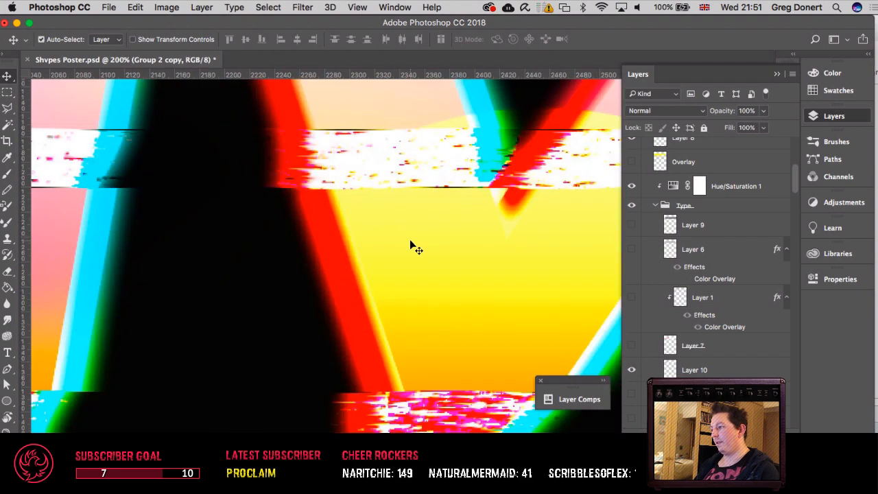
pyautogui.hscroll(-10, 414, 247)
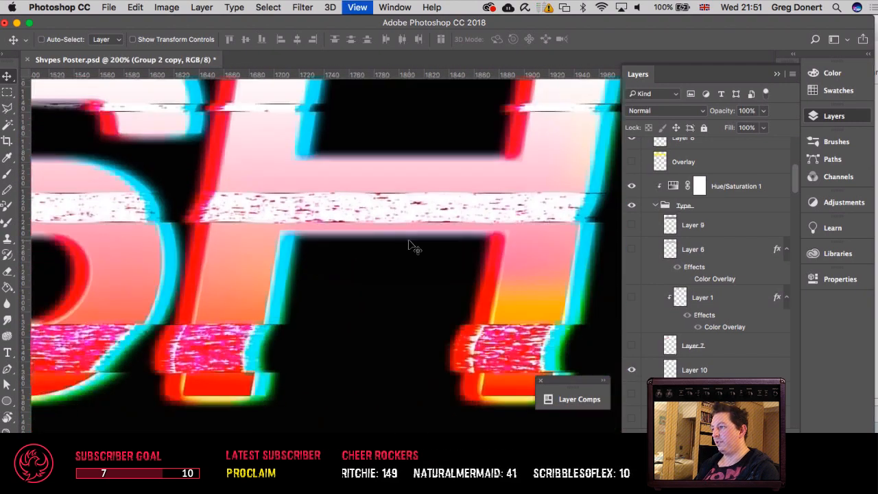
# Step: Turn the Wind, Wave and Mezzotint smart filters on Group 2 copy back on and review the whole title
pyautogui.press('super+minus')
pyautogui.press('super+minus')
pyautogui.press('super+minus')
pyautogui.scroll(-5, 688, 322)
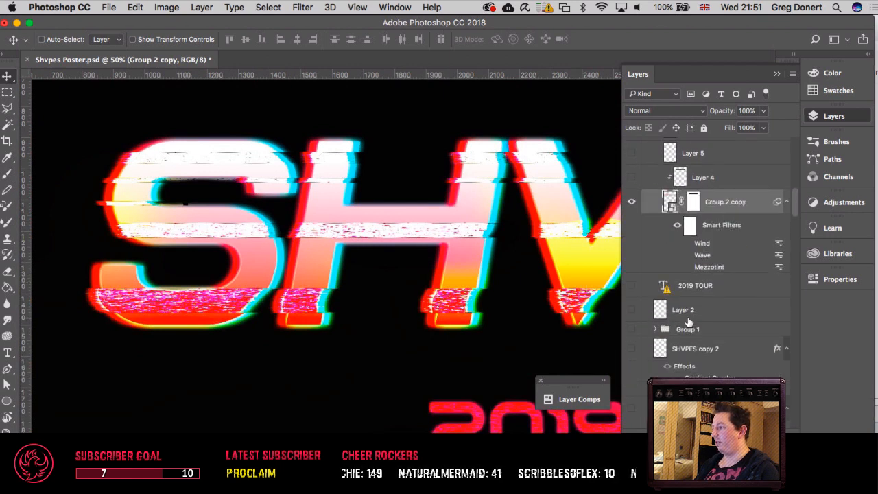
pyautogui.click(688, 268)
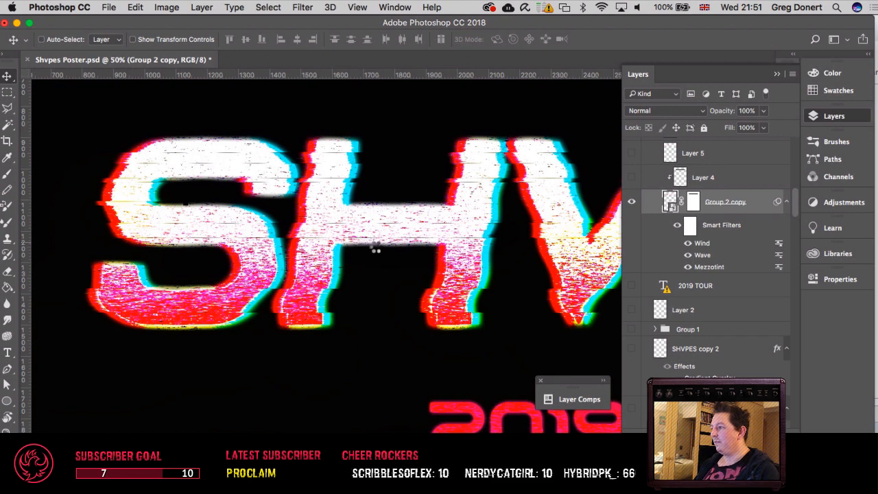
pyautogui.press('super+minus')
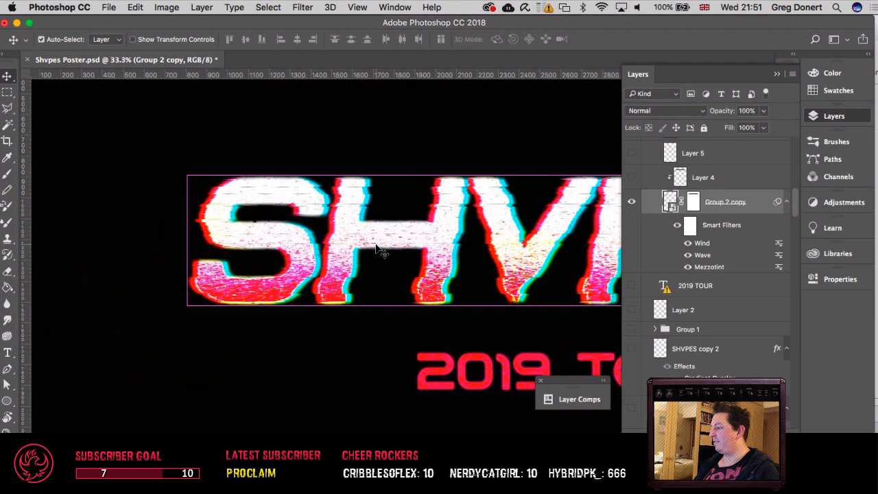
pyautogui.hscroll(5, 375, 250)
pyautogui.scroll(-8, 376, 250)
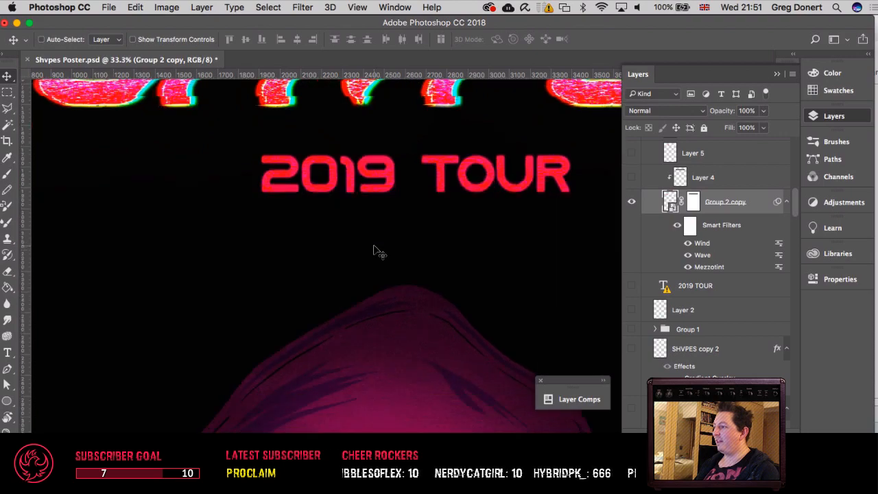
pyautogui.scroll(8, 374, 250)
pyautogui.press('super+minus')
pyautogui.hscroll(1, 371, 234)
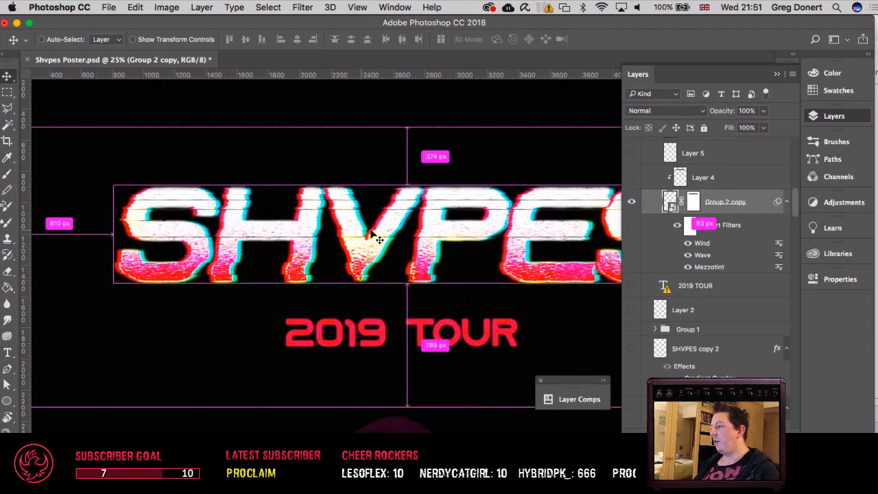
# Step: Try to edit the 2019 TOUR text with the Type tool, cancelling the font substitution and returning to the Move tool
pyautogui.press('super+plus')
pyautogui.press('super+plus')
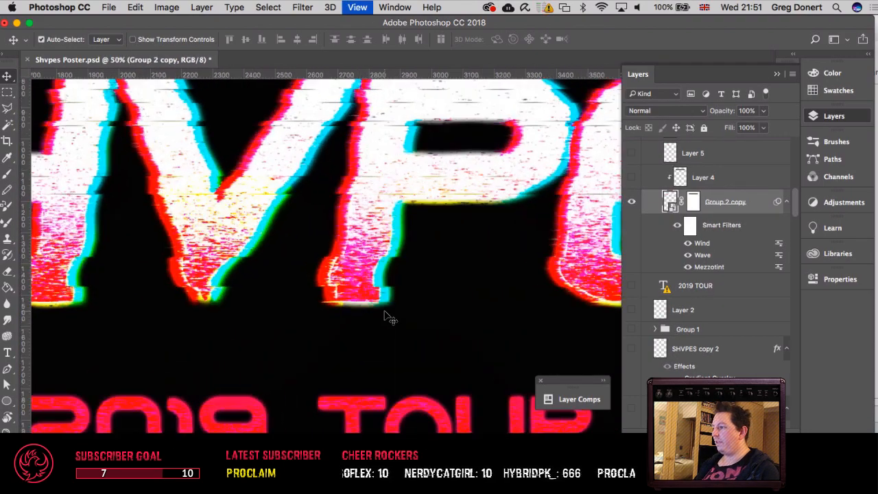
pyautogui.press('super+plus')
pyautogui.scroll(-8, 386, 316)
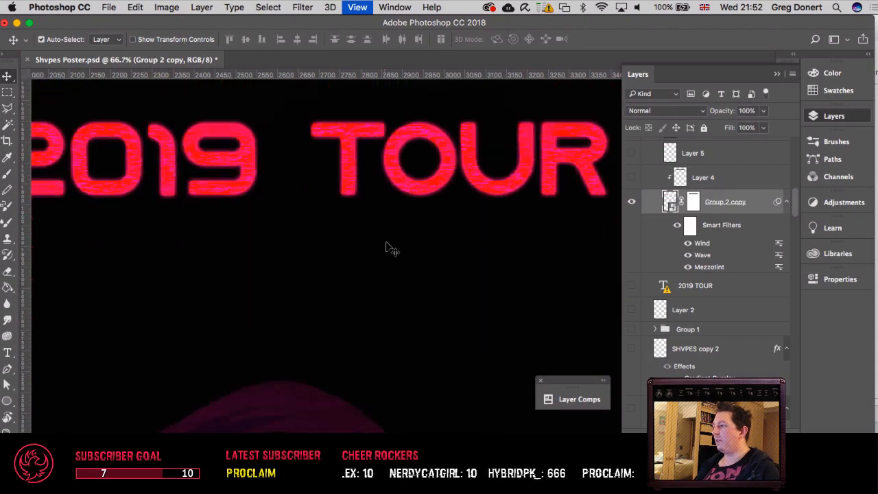
pyautogui.press('t')
pyautogui.click(386, 180)
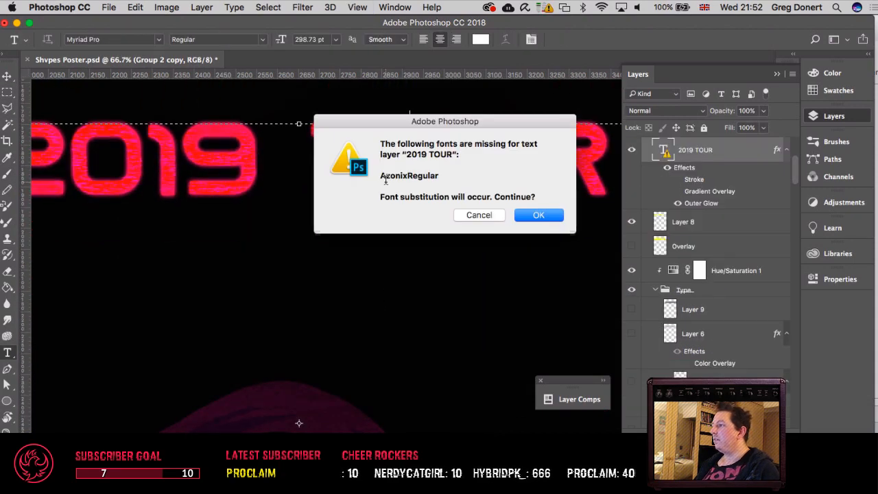
pyautogui.press('Escape')
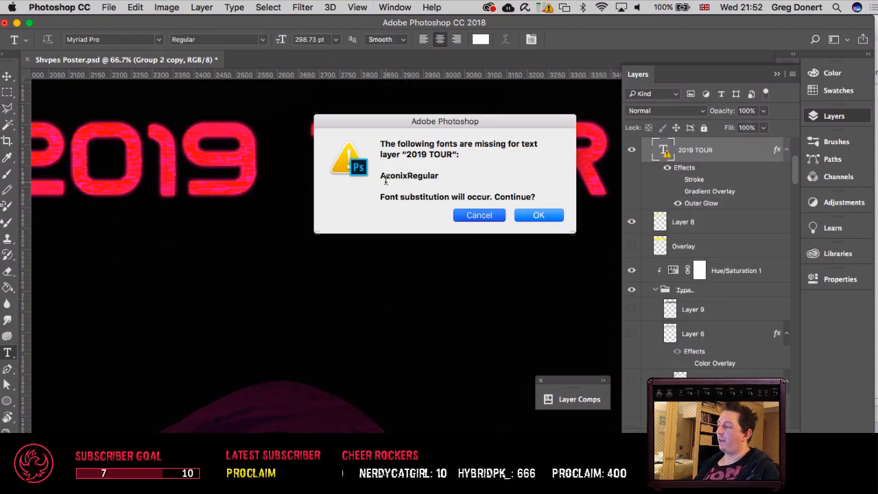
pyautogui.press('v')
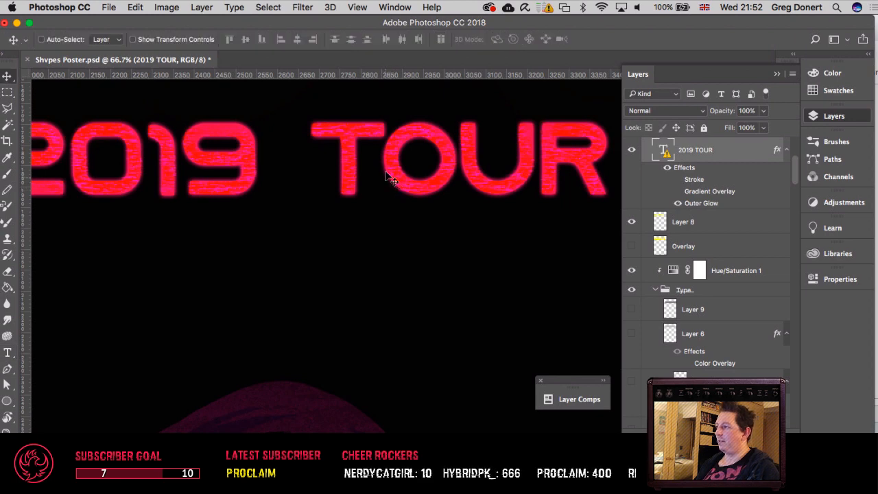
# Step: Select the 2019 TOUR copy 2 layer from the canvas and examine its Wind and Mezzotint smart filters
pyautogui.press('super+equal')
pyautogui.press('super+equal')
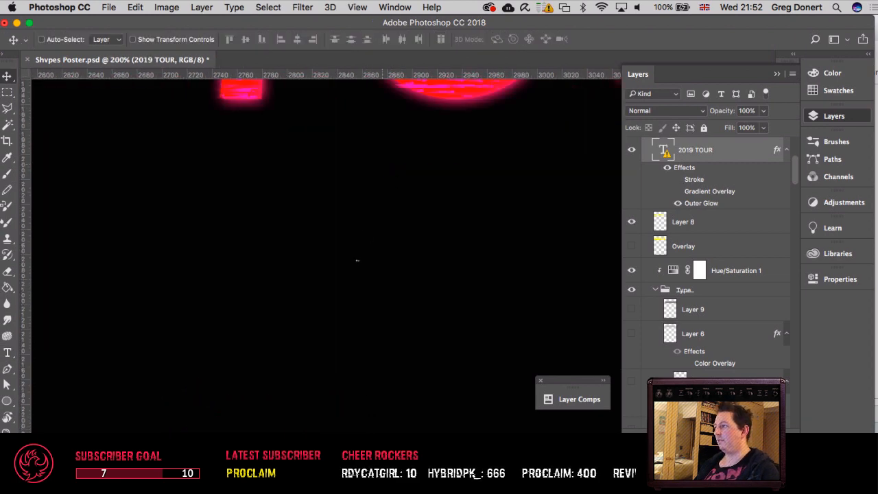
pyautogui.moveTo(325, 257); pyautogui.dragTo(409, 349)
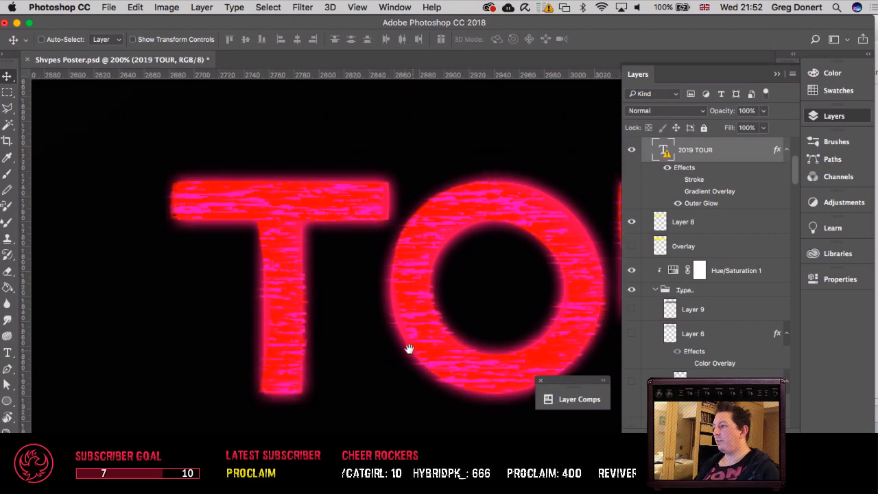
pyautogui.press('super+equal')
pyautogui.rightClick(405, 287)
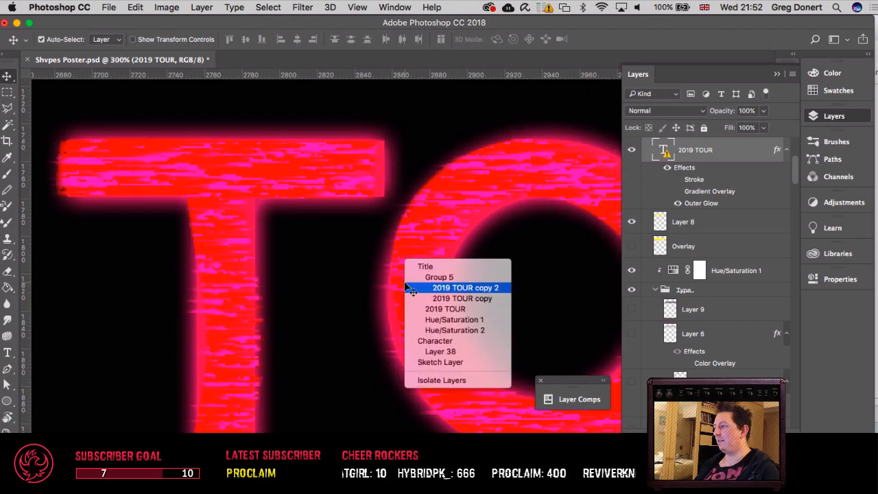
pyautogui.click(432, 287)
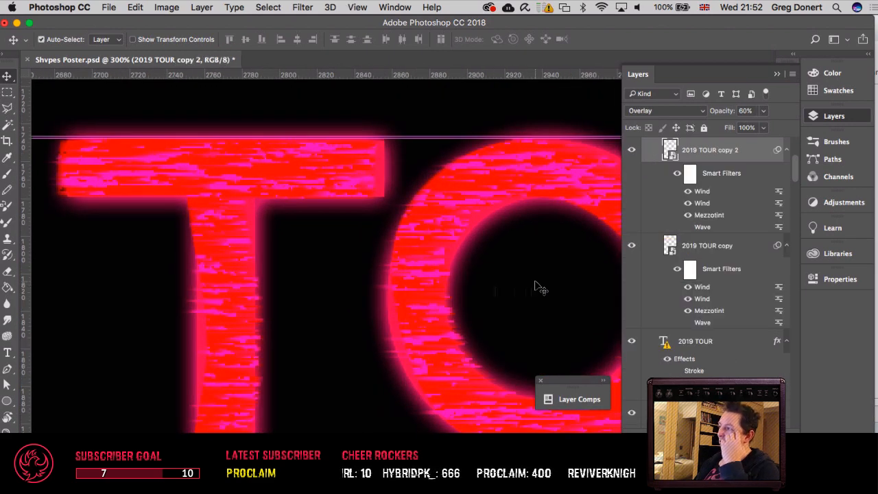
pyautogui.click(688, 216)
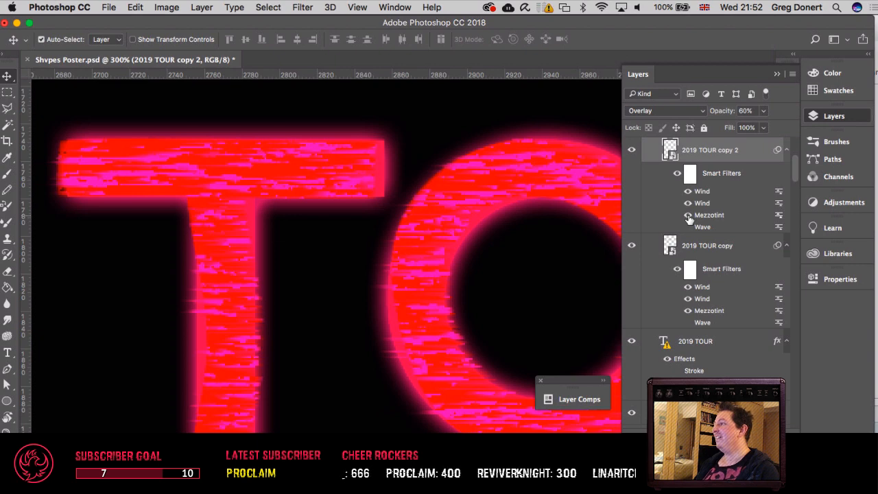
# Step: Examine the streaked texture of the 2019 TOUR lettering up close and alongside the SHVPES title
pyautogui.press('super+minus')
pyautogui.press('super+minus')
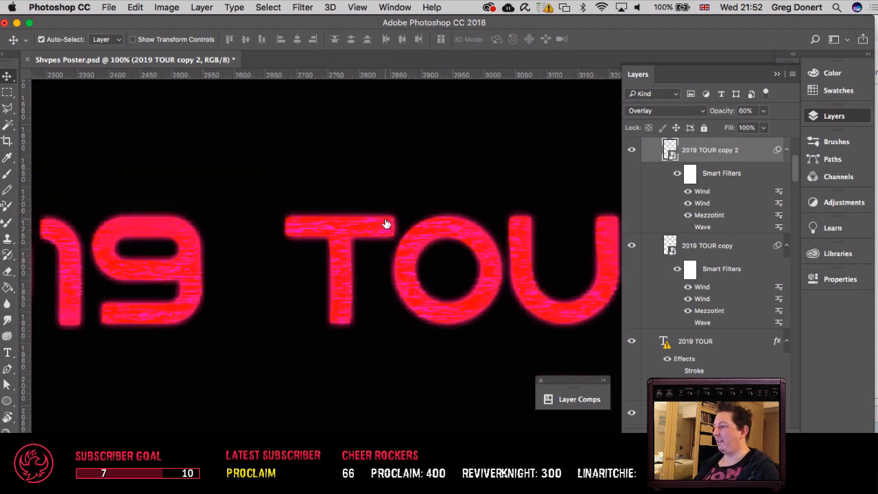
pyautogui.hscroll(-5, 392, 219)
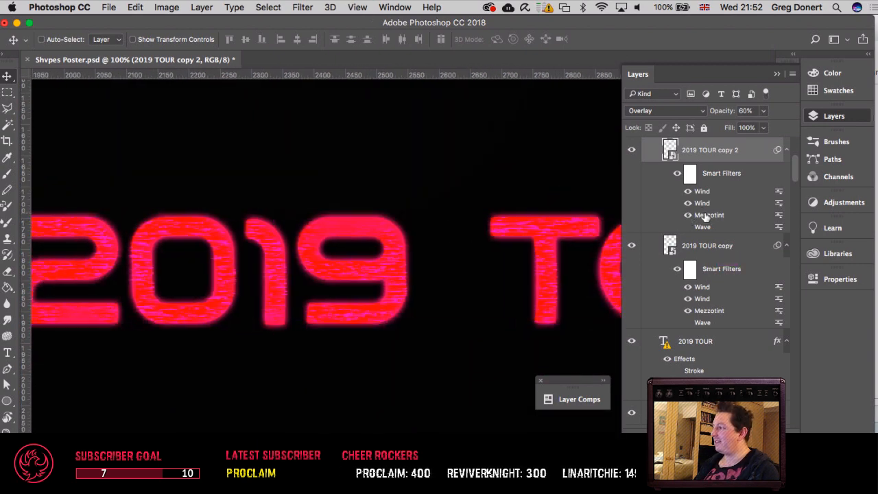
pyautogui.hscroll(-6, 359, 222)
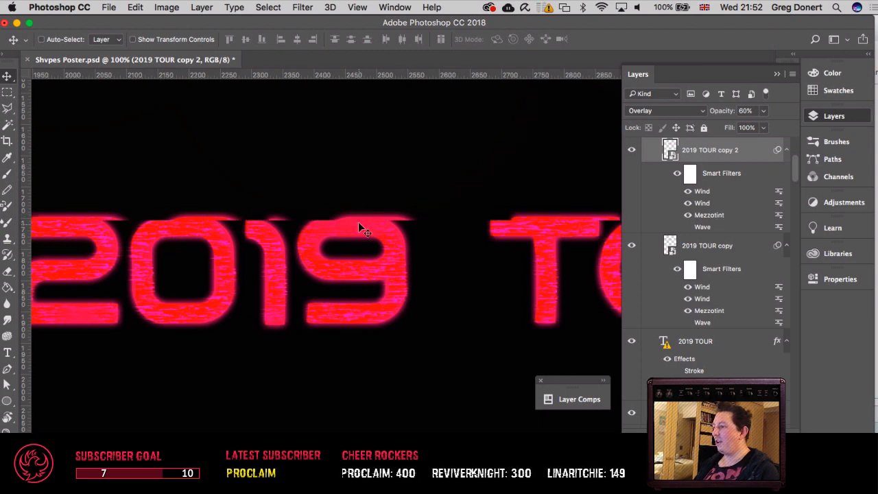
pyautogui.hscroll(4, 358, 222)
pyautogui.press('super+plus')
pyautogui.press('super+plus')
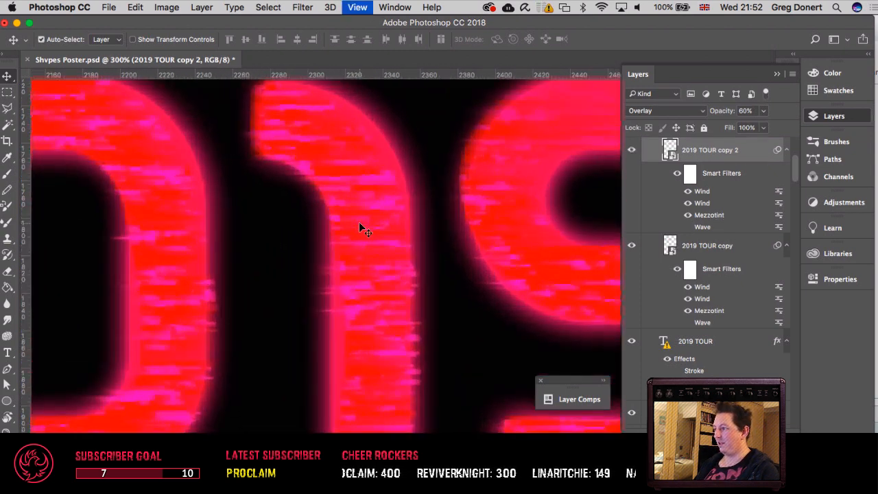
pyautogui.press('super+minus')
pyautogui.press('super+minus')
pyautogui.press('super+minus')
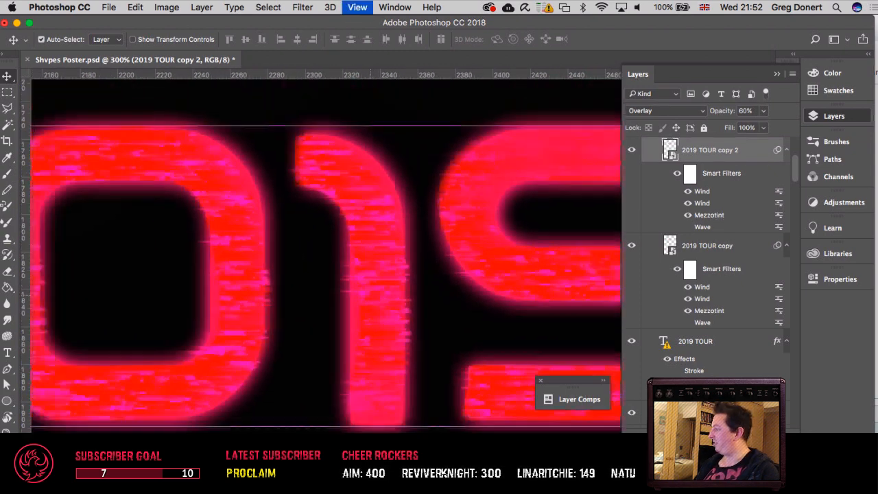
pyautogui.press('super+minus')
pyautogui.press('super+minus')
pyautogui.press('super+minus')
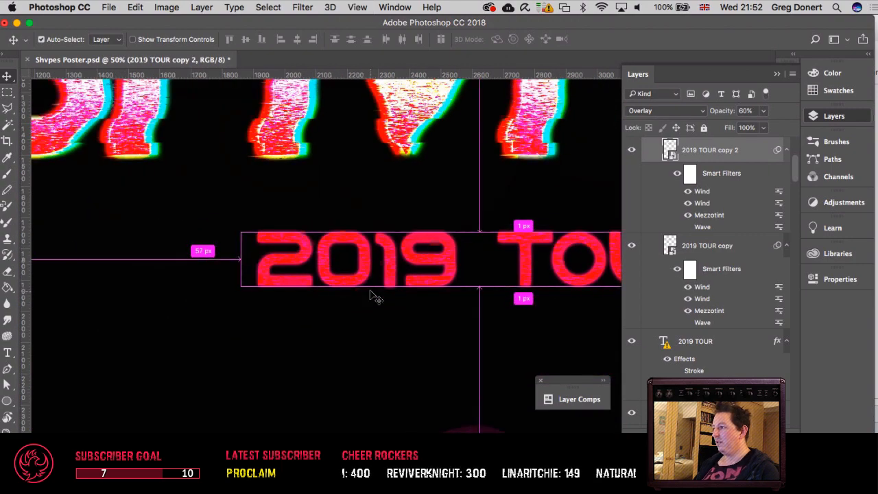
pyautogui.press('super+minus')
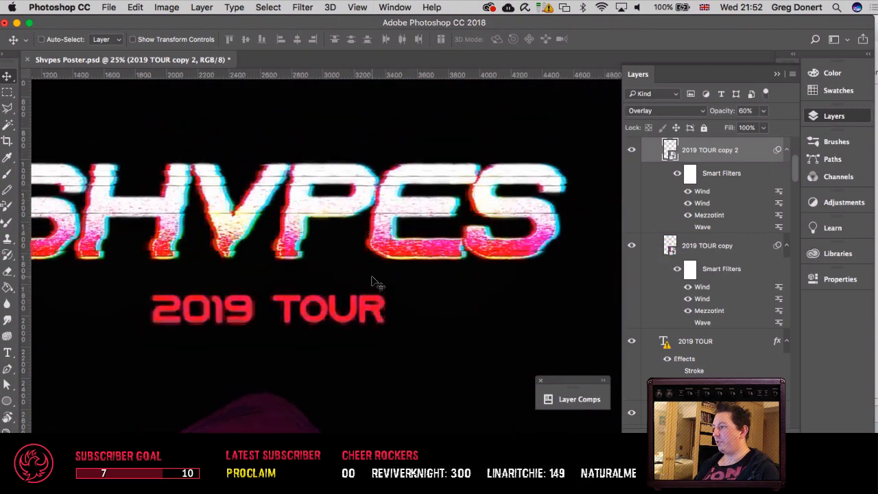
# Step: Examine the hooded character from the visor down to the glowing arrow and cupped hands
pyautogui.press('super+plus')
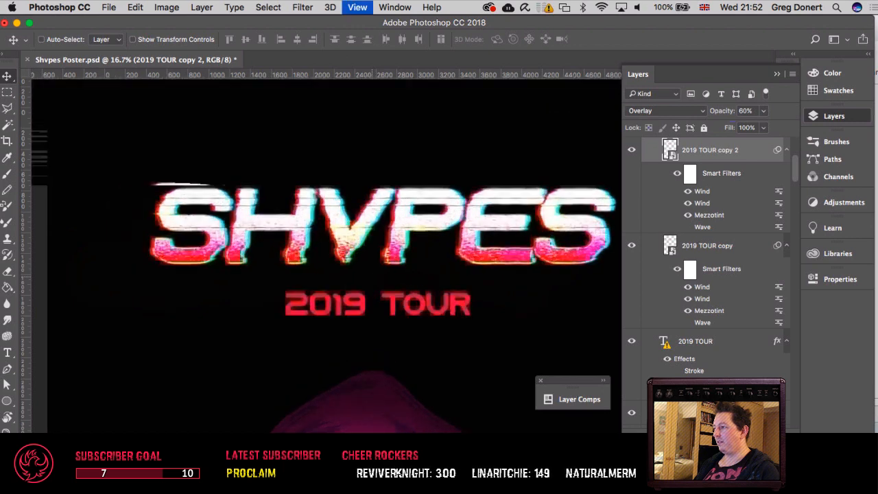
pyautogui.scroll(-5, 376, 282)
pyautogui.scroll(-5, 373, 282)
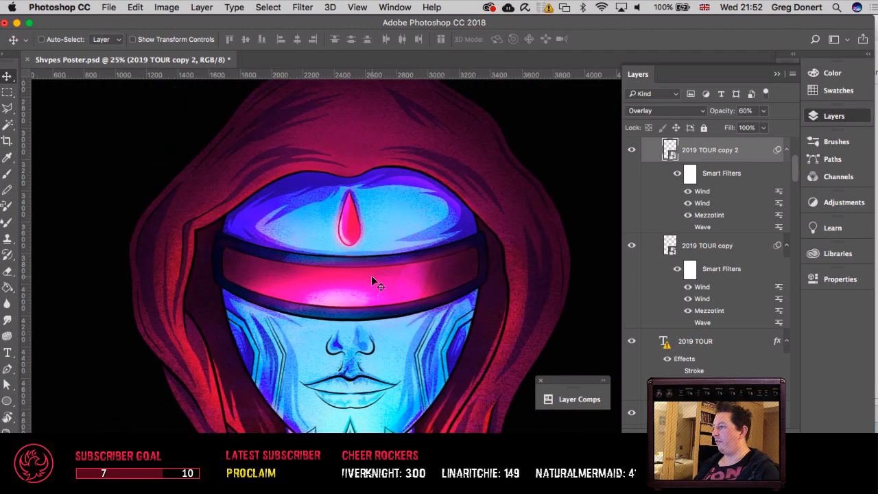
pyautogui.scroll(-4, 373, 282)
pyautogui.press('super+minus')
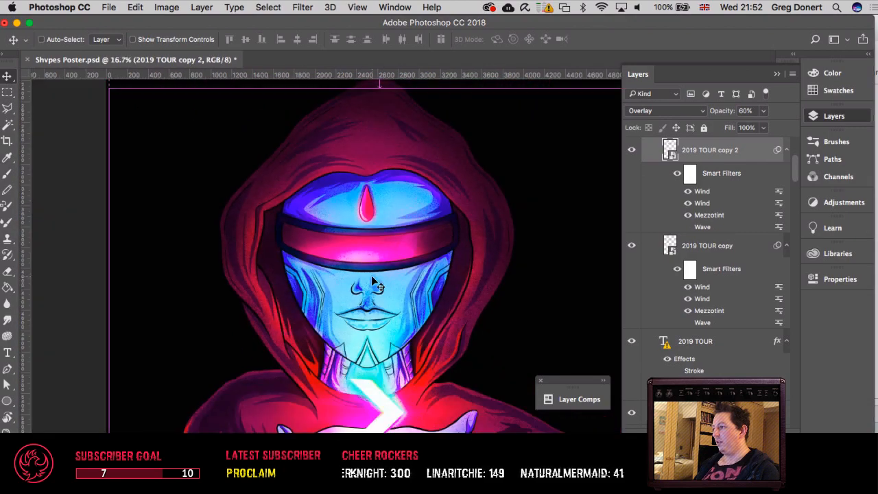
pyautogui.scroll(-5, 371, 275)
pyautogui.rightClick(412, 212)
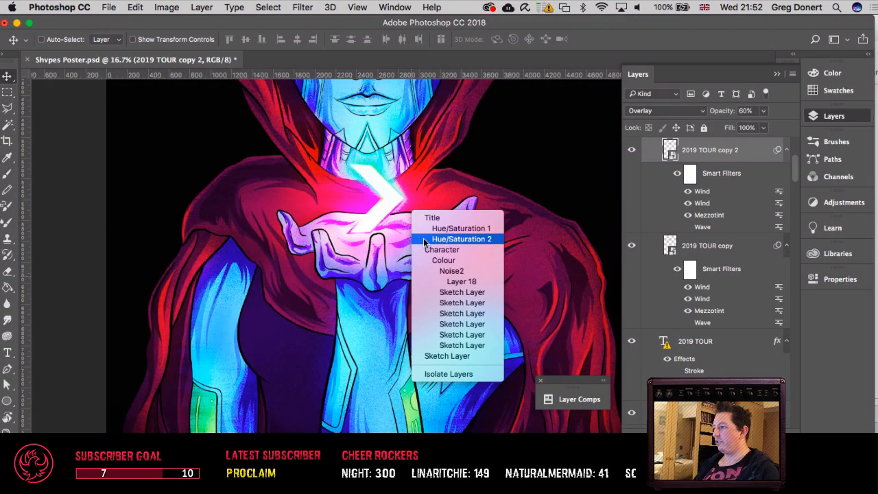
pyautogui.click(373, 305)
pyautogui.press('super+plus')
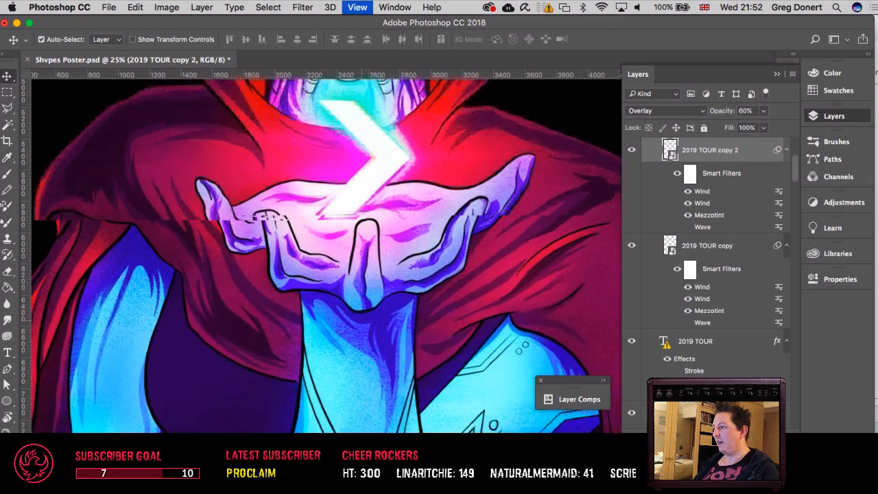
pyautogui.press('super+plus')
pyautogui.press('super+plus')
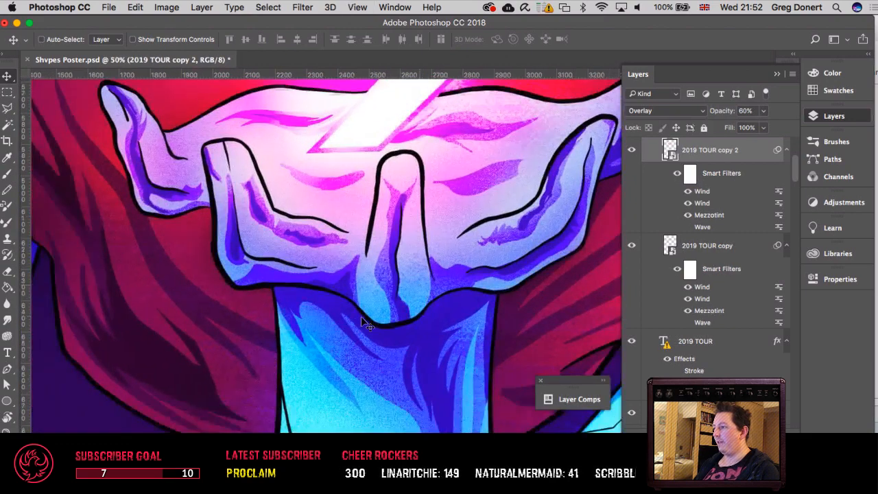
# Step: Examine the grain and horizontal glitch texture on the sleeve and its green arm panel up close
pyautogui.scroll(-10, 362, 317)
pyautogui.hscroll(-3, 361, 317)
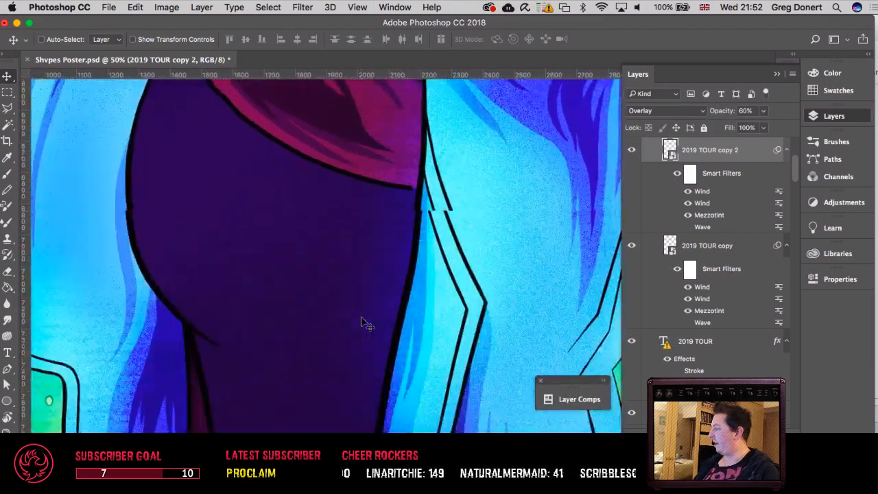
pyautogui.scroll(-5, 362, 318)
pyautogui.hscroll(-5, 362, 317)
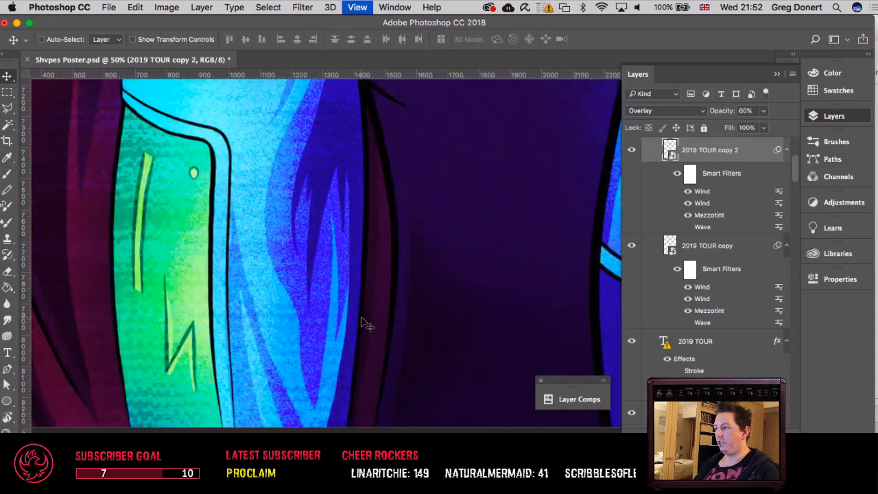
pyautogui.press('super+plus')
pyautogui.hscroll(-5, 207, 225)
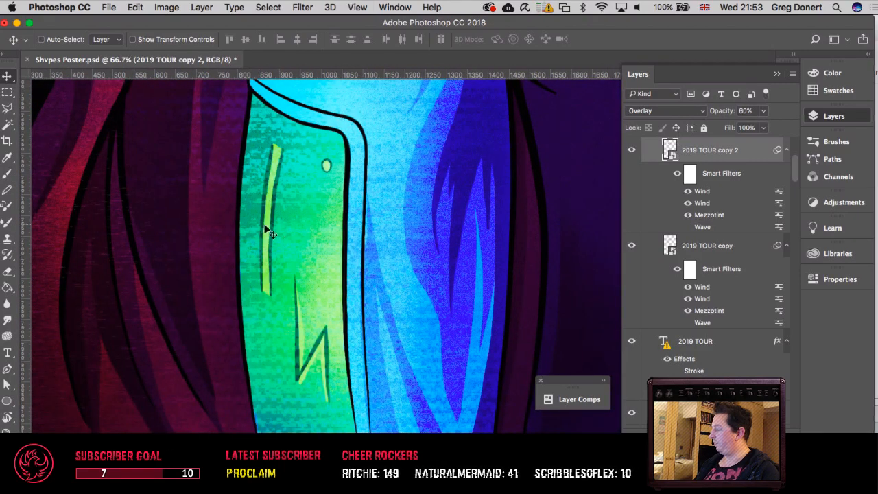
pyautogui.scroll(5, 260, 293)
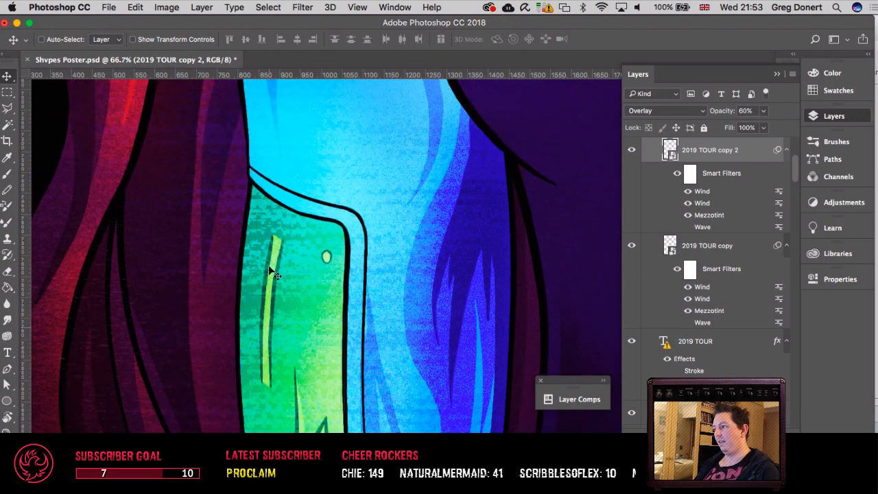
# Step: Select the Glitch Overlay group from the layers lying under the green arm panel
pyautogui.press('super+minus')
pyautogui.press('super+minus')
pyautogui.press('super+minus')
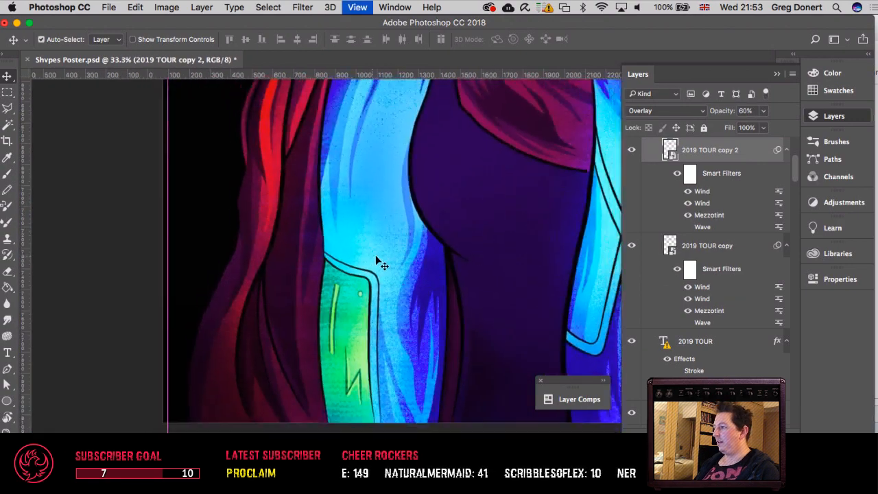
pyautogui.rightClick(343, 290)
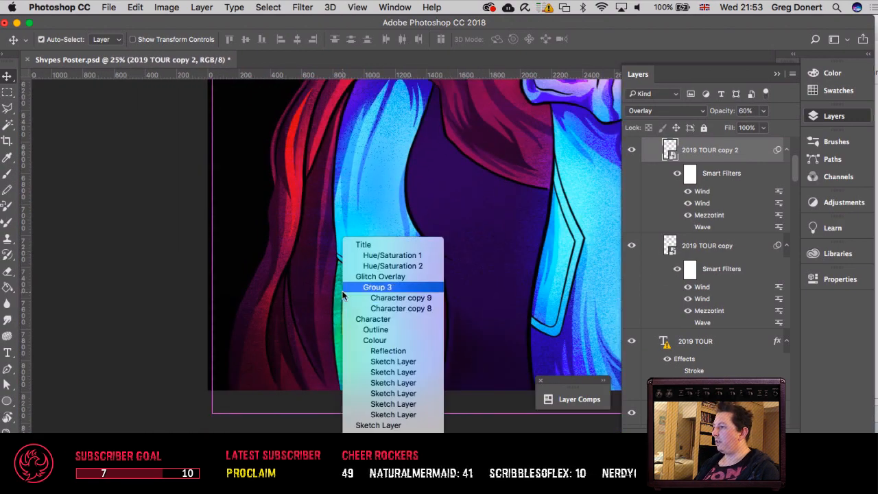
pyautogui.click(351, 278)
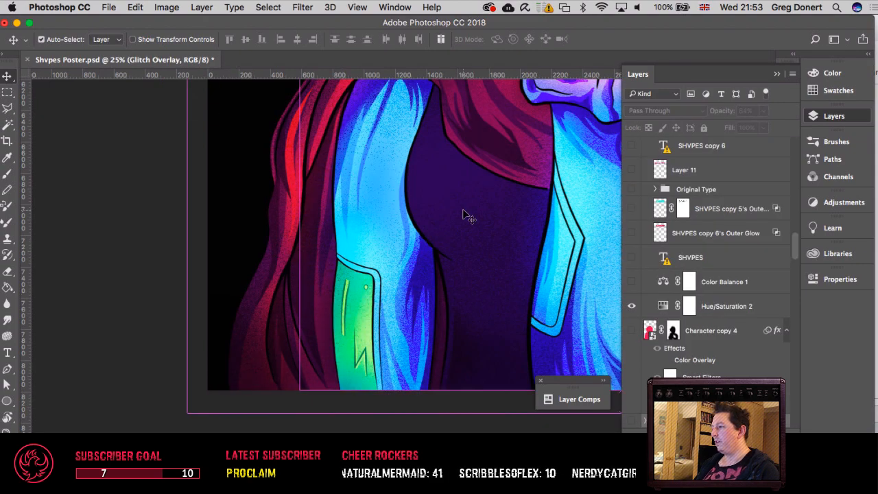
# Step: Select the Noise2 group from the layers lying under the character's cupped hands
pyautogui.hscroll(5, 466, 214)
pyautogui.scroll(10, 465, 215)
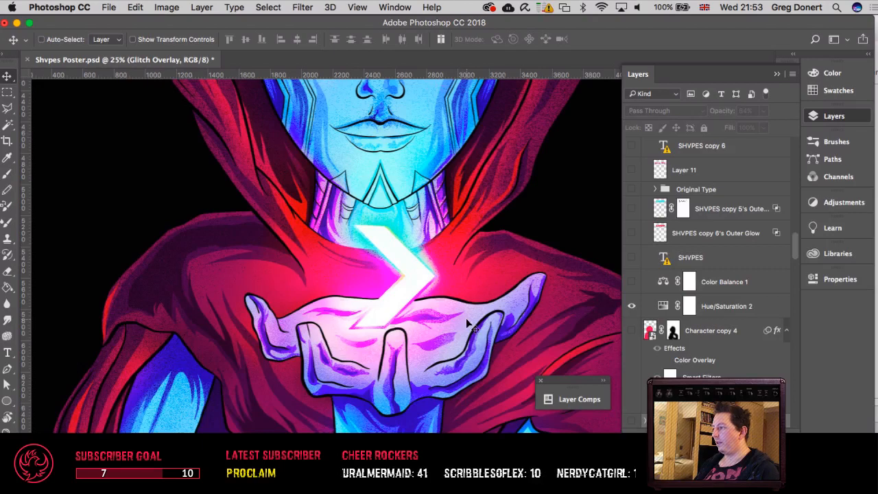
pyautogui.rightClick(469, 324)
pyautogui.click(473, 312)
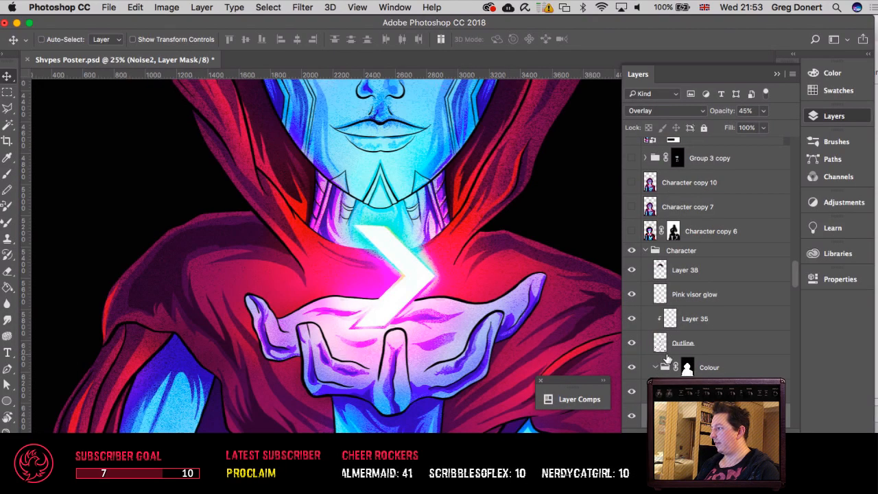
# Step: Compare the artwork with Noise2 off and on, and hide both the Noise2 and Noise groups
pyautogui.scroll(-3, 667, 358)
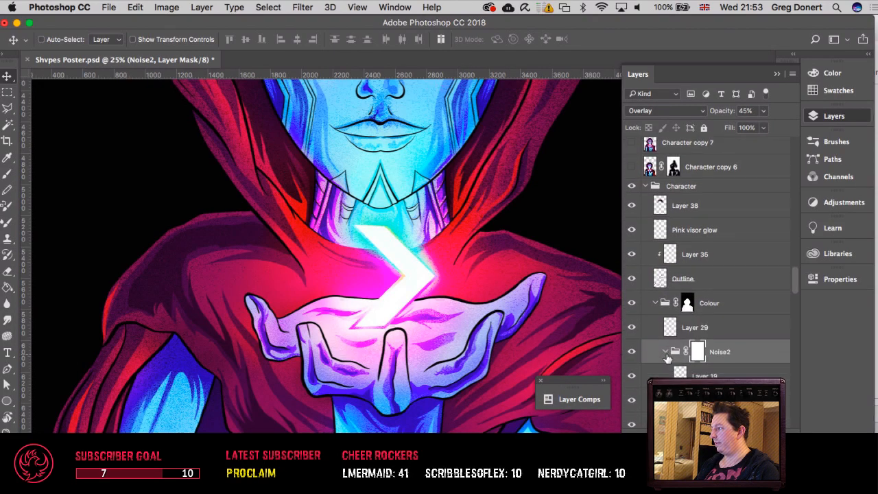
pyautogui.click(631, 353)
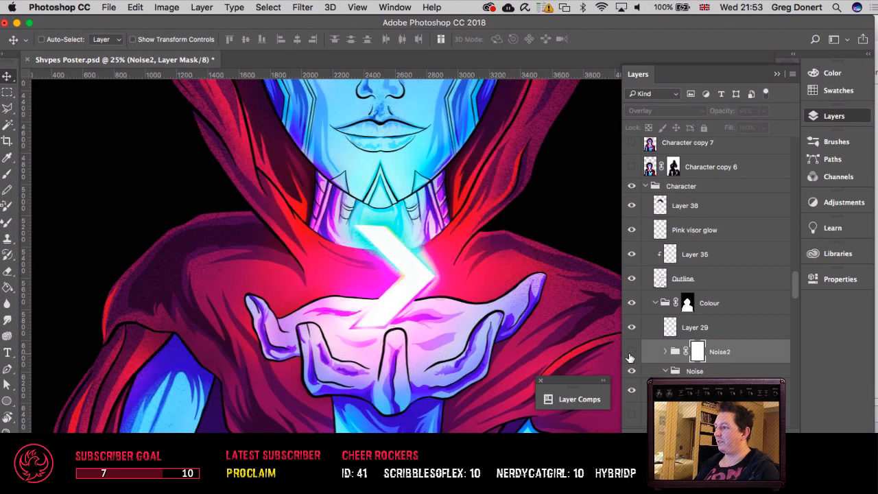
pyautogui.click(630, 353)
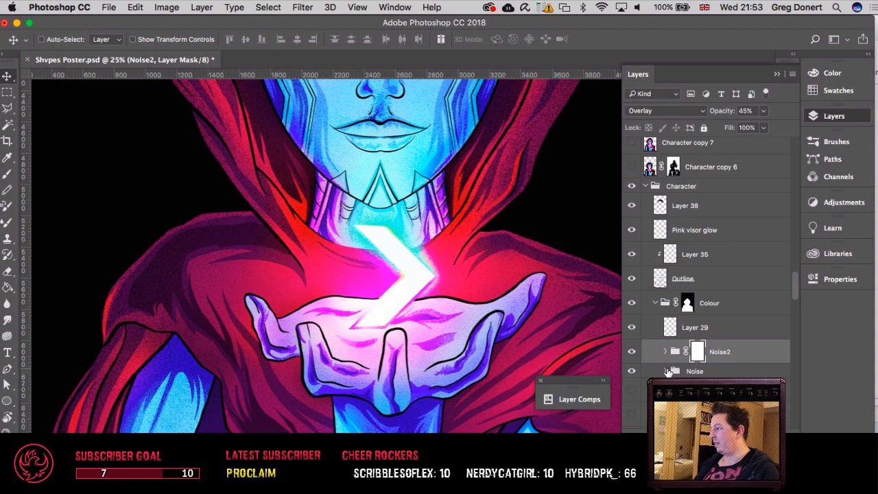
pyautogui.click(631, 351)
pyautogui.click(632, 371)
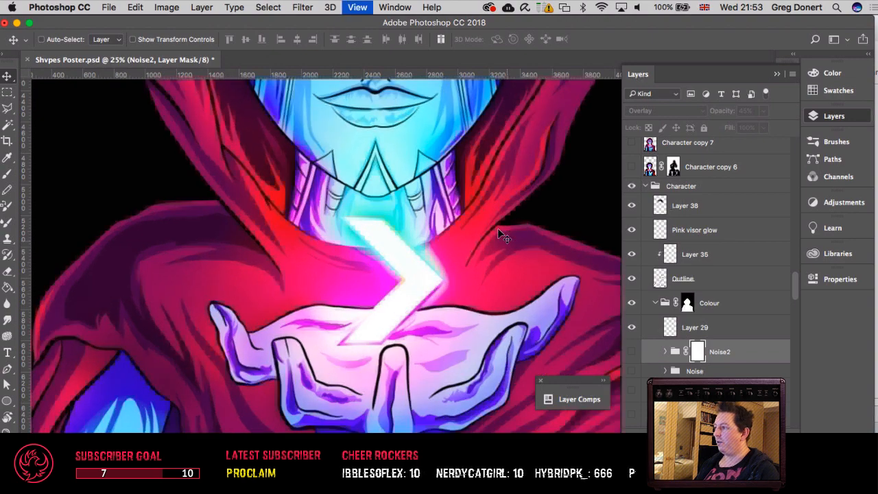
# Step: Examine the noise-free shading of the glowing arrow, the cupped hands and the cloak around them up close
pyautogui.press('super+equal')
pyautogui.press('super+equal')
pyautogui.press('super+equal')
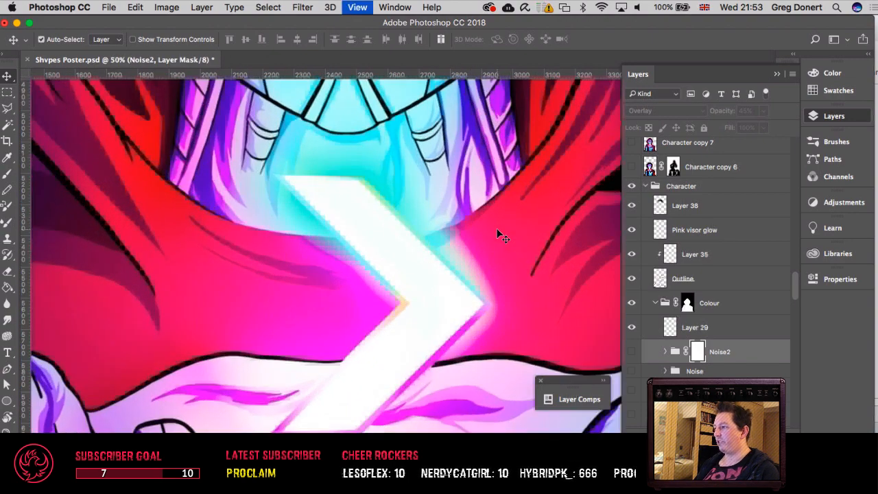
pyautogui.press('super+equal')
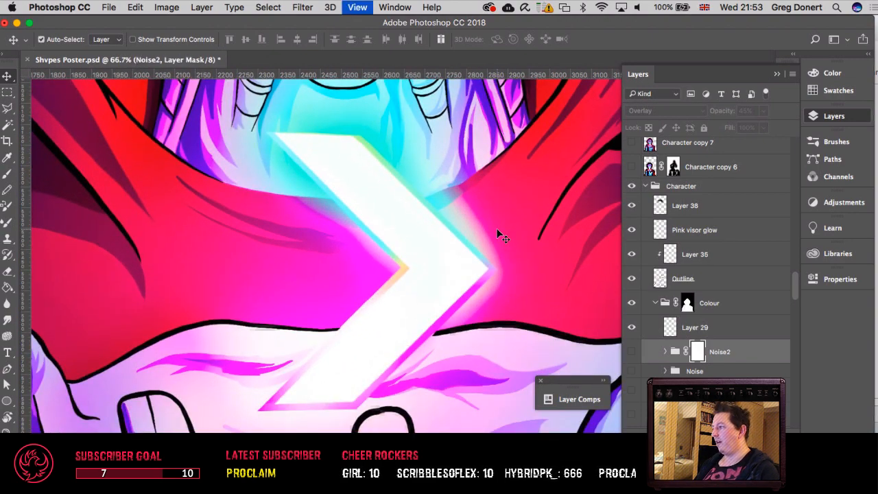
pyautogui.scroll(-10, 521, 230)
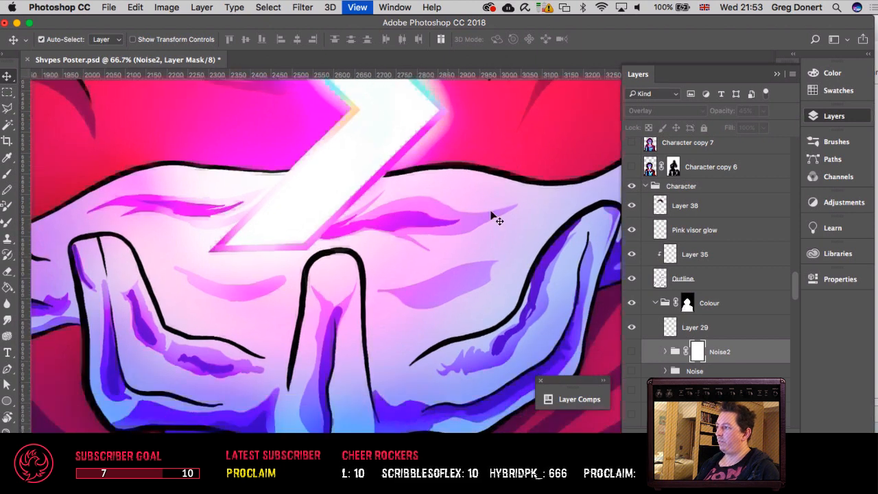
pyautogui.moveTo(401, 180); pyautogui.dragTo(396, 325)
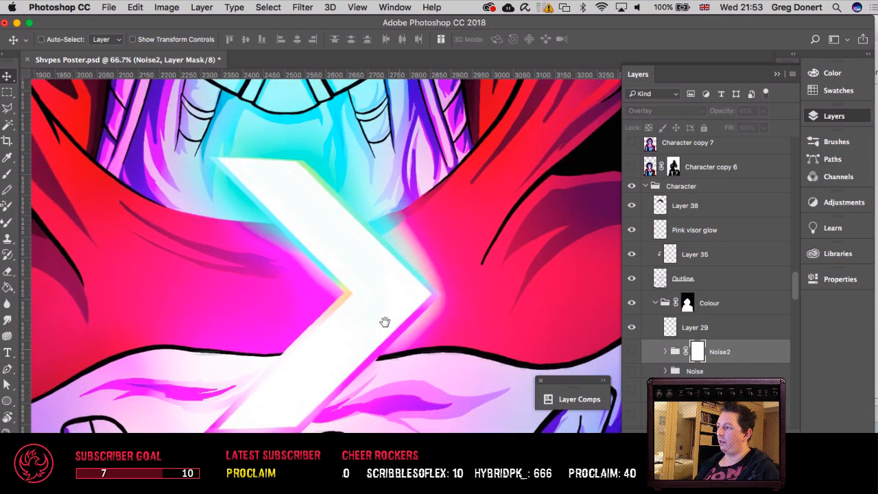
pyautogui.moveTo(484, 308); pyautogui.dragTo(333, 227)
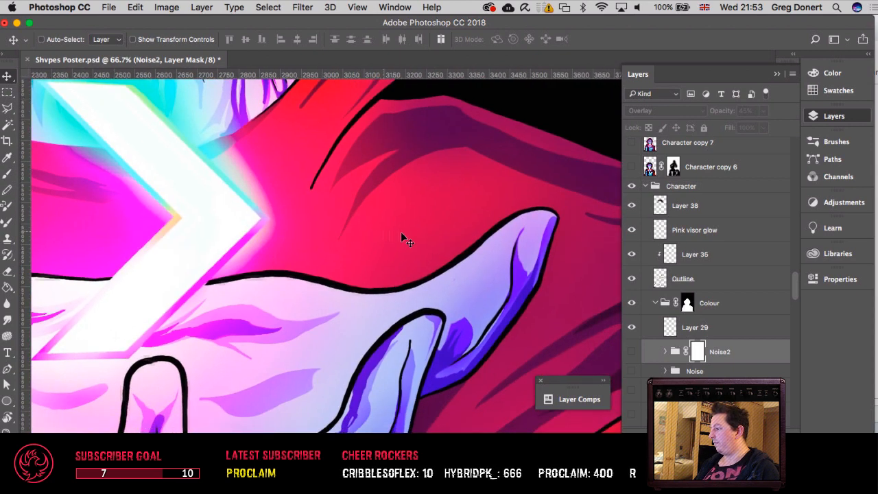
pyautogui.moveTo(456, 237); pyautogui.dragTo(279, 235)
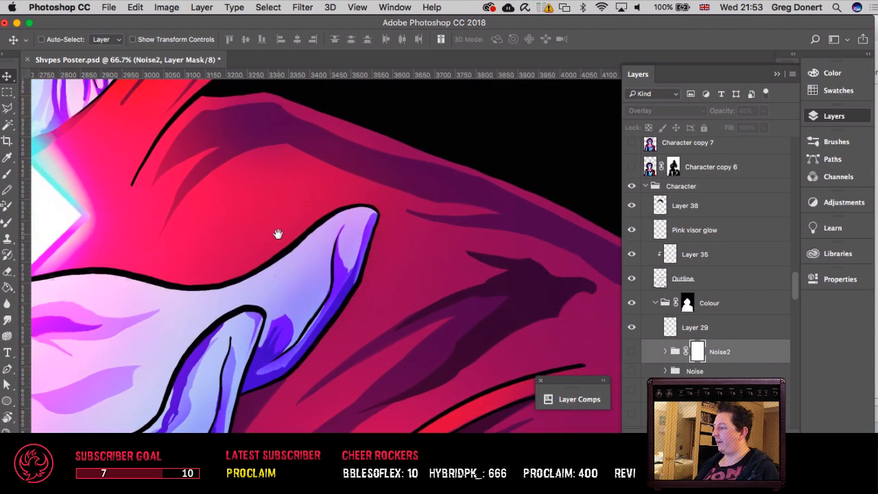
# Step: Look through the title layers and inspect the noise-free shading across the cloak's shoulder and folds
pyautogui.scroll(1, 706, 236)
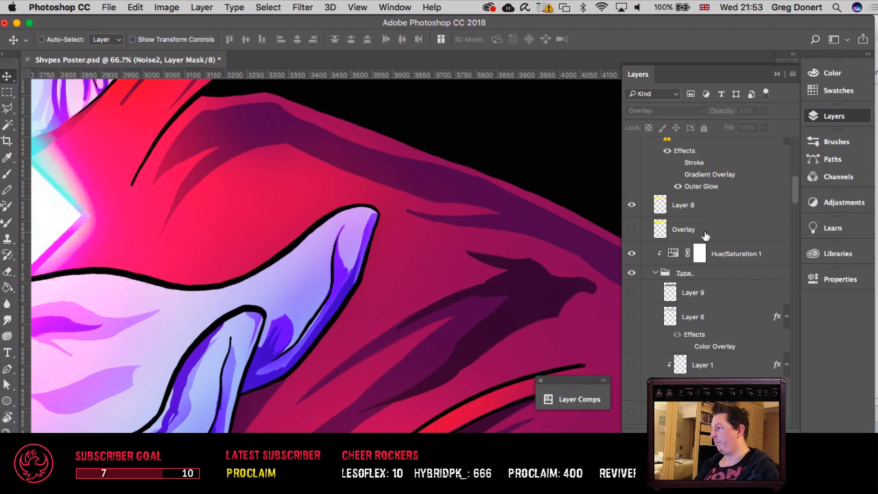
pyautogui.scroll(-5, 704, 236)
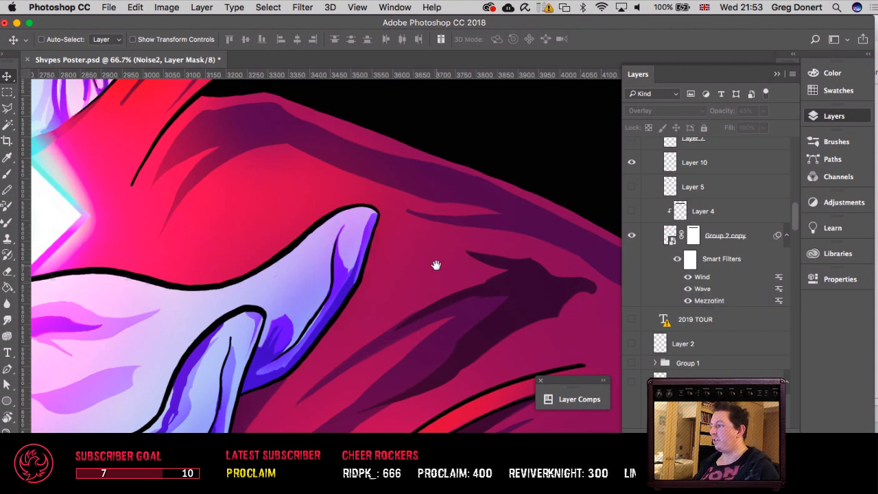
pyautogui.moveTo(436, 265); pyautogui.dragTo(219, 129)
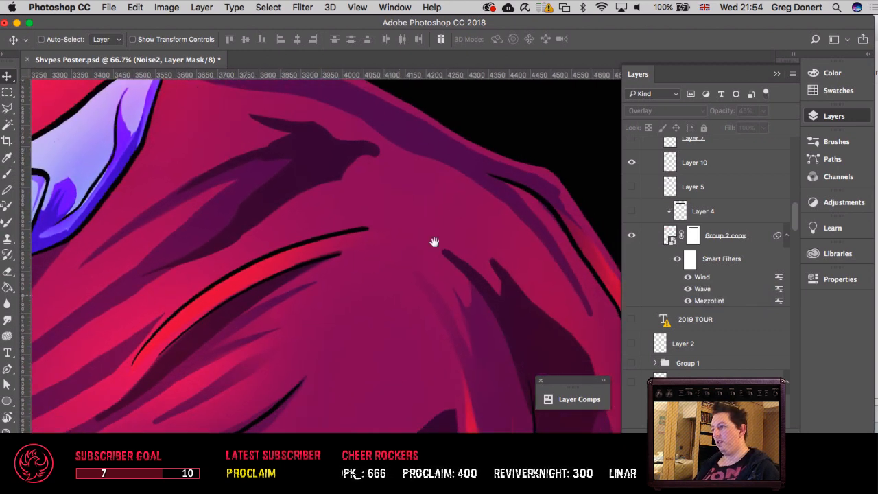
pyautogui.moveTo(424, 302); pyautogui.dragTo(506, 124)
pyautogui.moveTo(244, 359); pyautogui.dragTo(528, 362)
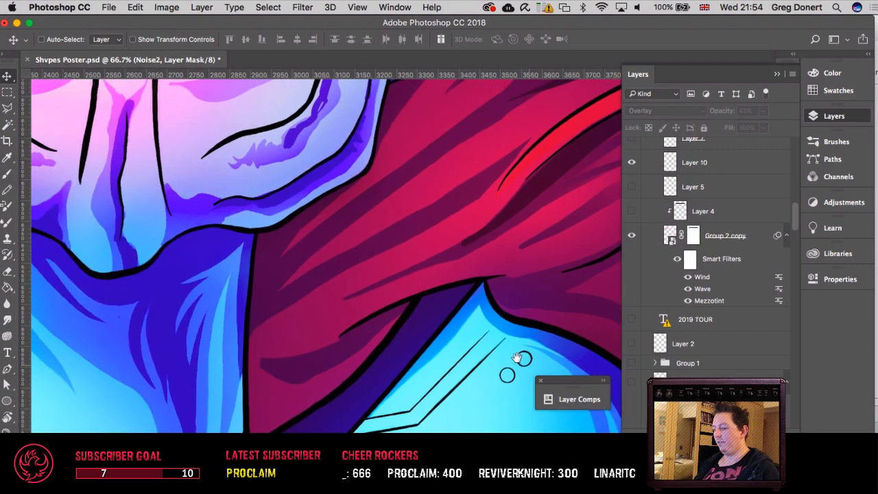
pyautogui.hotkey('ctrl', '-')
pyautogui.hotkey('ctrl', '-')
pyautogui.hotkey('ctrl', '-')
pyautogui.hotkey('ctrl', '-')
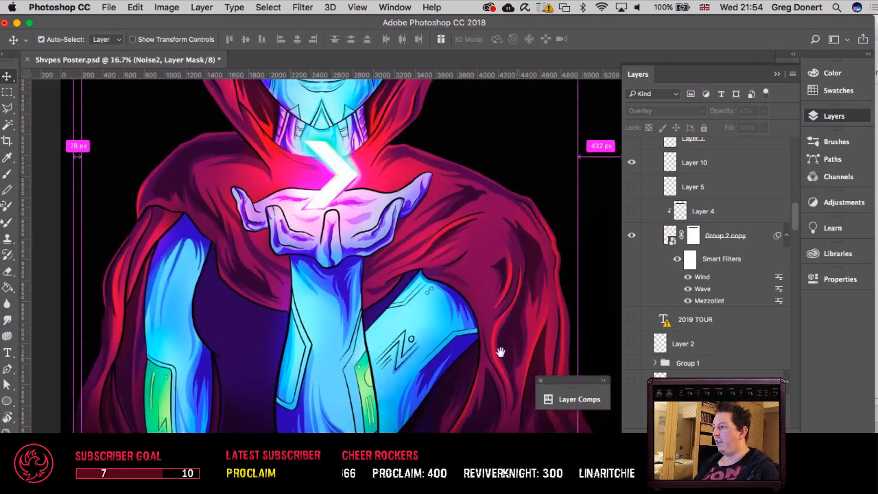
# Step: Examine the noise-free face and the pink glow and reflections across its visor up close
pyautogui.scroll(5, 360, 291)
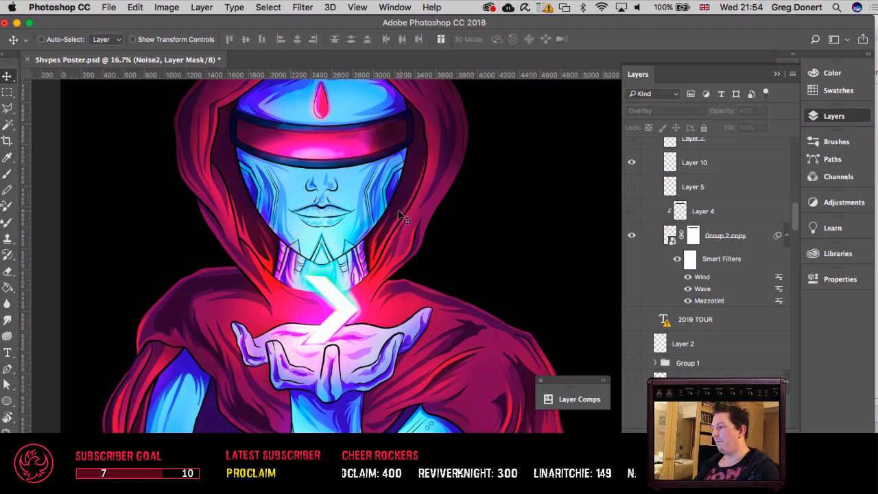
pyautogui.press('super+equal')
pyautogui.press('super+equal')
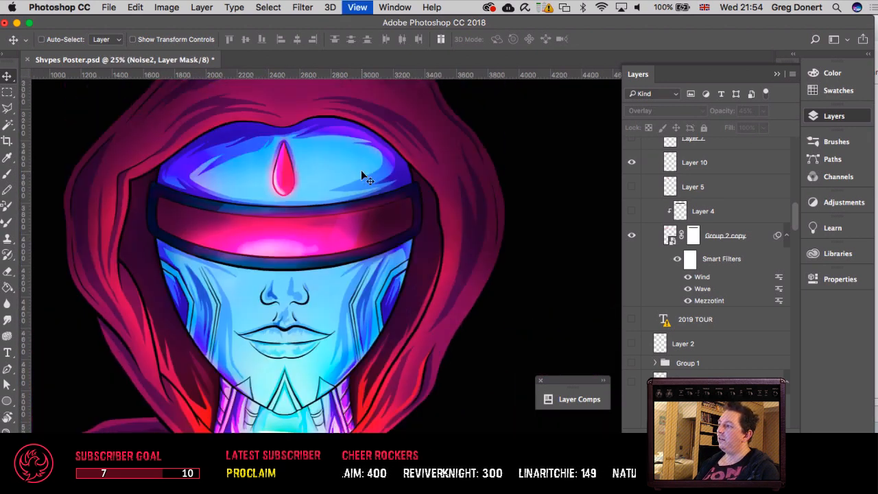
pyautogui.press('super+equal')
pyautogui.press('space')
pyautogui.moveTo(323, 175); pyautogui.dragTo(545, 219)
pyautogui.press('super+equal')
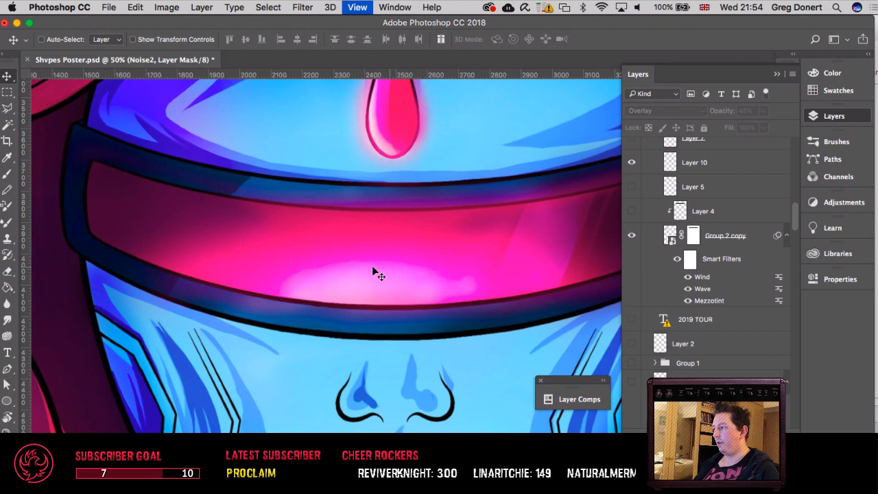
pyautogui.press('space')
pyautogui.moveTo(521, 236); pyautogui.dragTo(466, 235)
pyautogui.moveTo(599, 235); pyautogui.dragTo(435, 249)
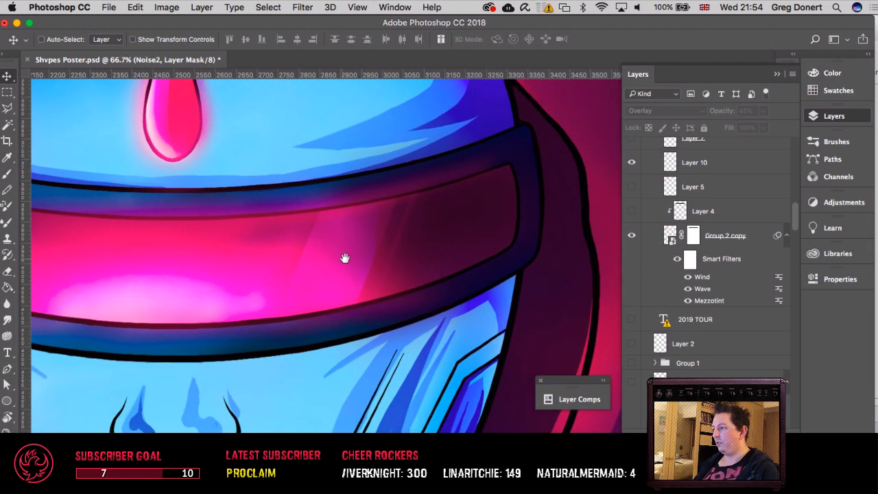
pyautogui.moveTo(345, 258); pyautogui.dragTo(458, 238)
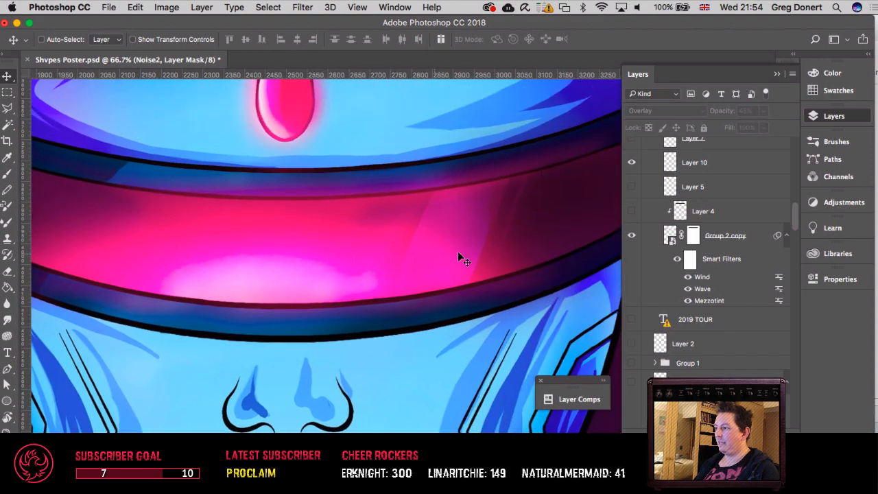
# Step: Examine the noise-free shading from the visor and lower face down to the glowing arrow and hands
pyautogui.moveTo(307, 264); pyautogui.dragTo(435, 164)
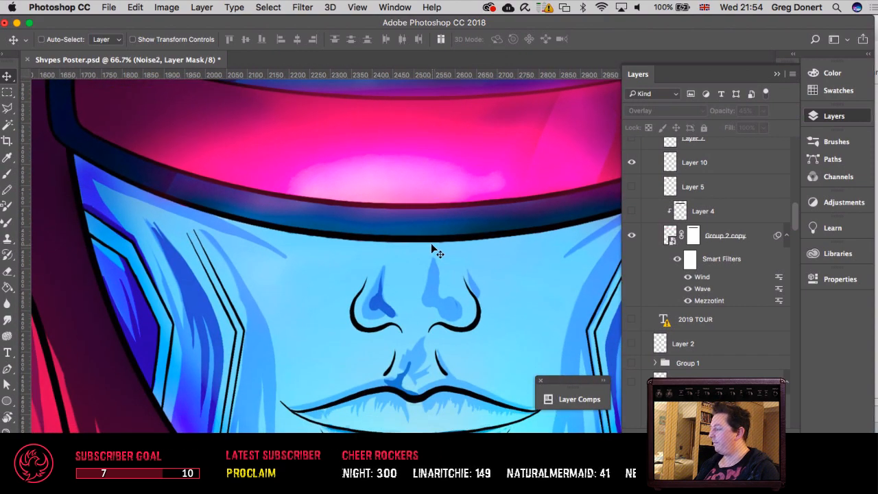
pyautogui.moveTo(431, 243); pyautogui.dragTo(431, 42)
pyautogui.scroll(-6, 431, 243)
pyautogui.moveTo(441, 262); pyautogui.dragTo(313, 141)
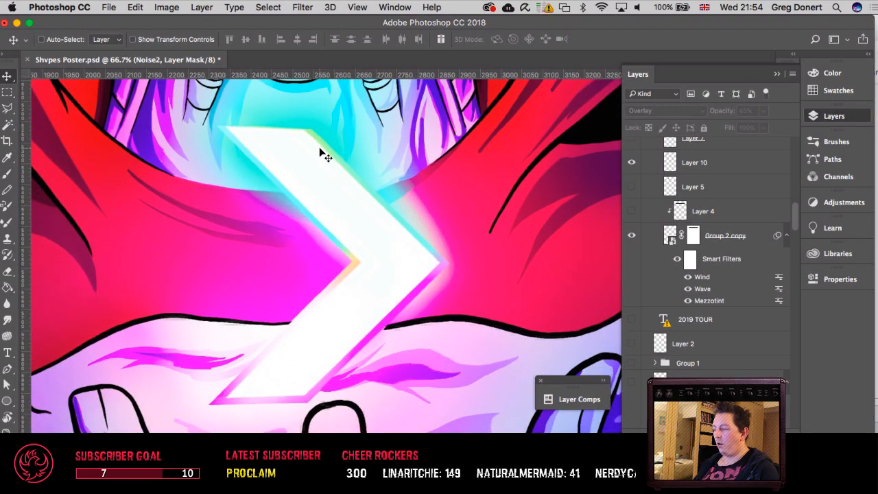
pyautogui.press('super+minus')
pyautogui.press('super+minus')
pyautogui.press('super+minus')
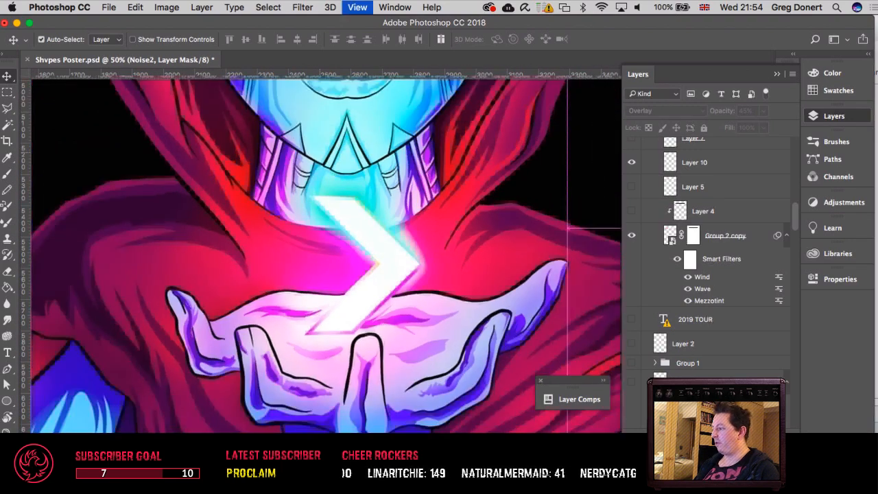
pyautogui.press('super+minus')
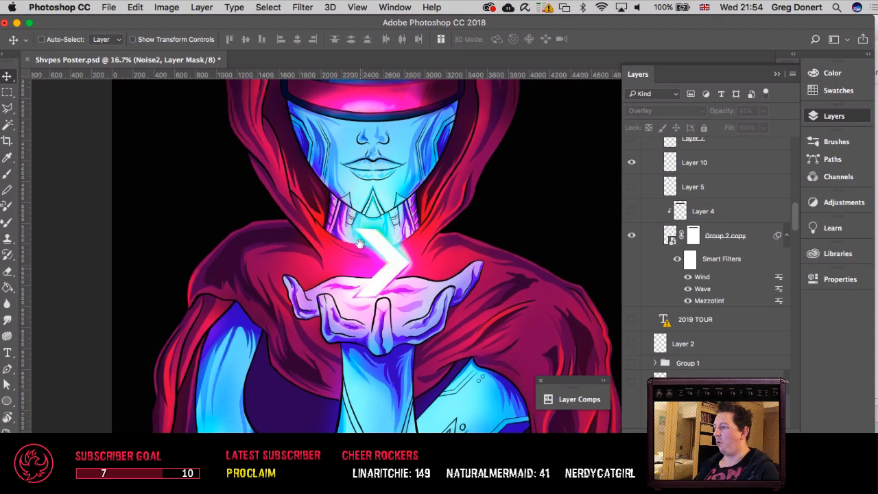
# Step: Examine the noise-free shading of the wrist, both arms and the surrounding cloak folds up close
pyautogui.moveTo(360, 266); pyautogui.dragTo(361, 145)
pyautogui.press('super+plus')
pyautogui.press('super+plus')
pyautogui.press('super+plus')
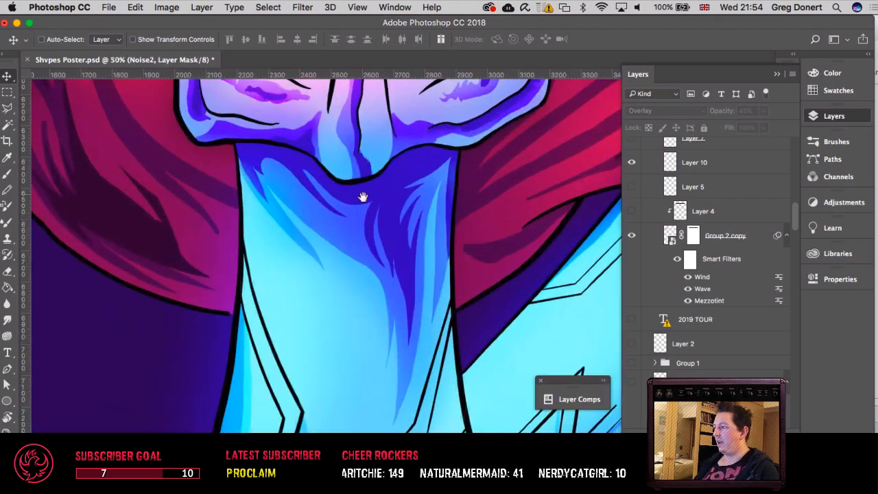
pyautogui.moveTo(362, 197)
pyautogui.mouseDown()
pyautogui.moveTo(334, 329)
pyautogui.moveTo(378, 190)
pyautogui.mouseUp()
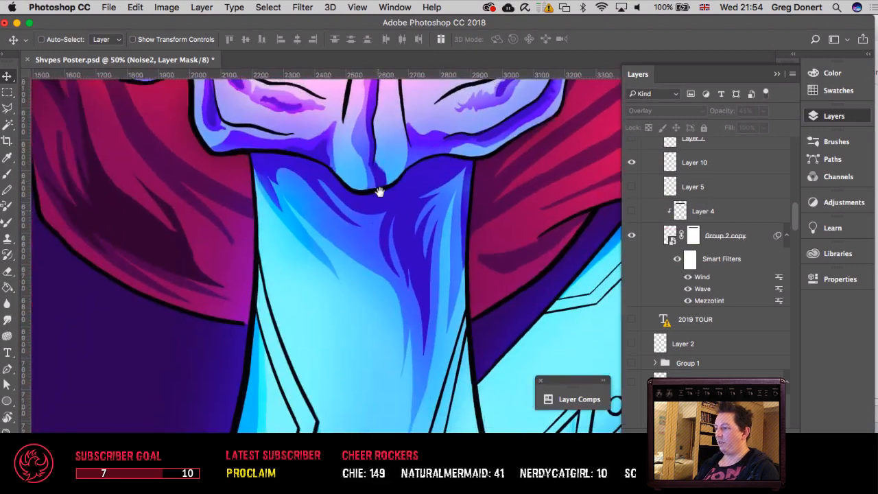
pyautogui.moveTo(399, 300); pyautogui.dragTo(270, 107)
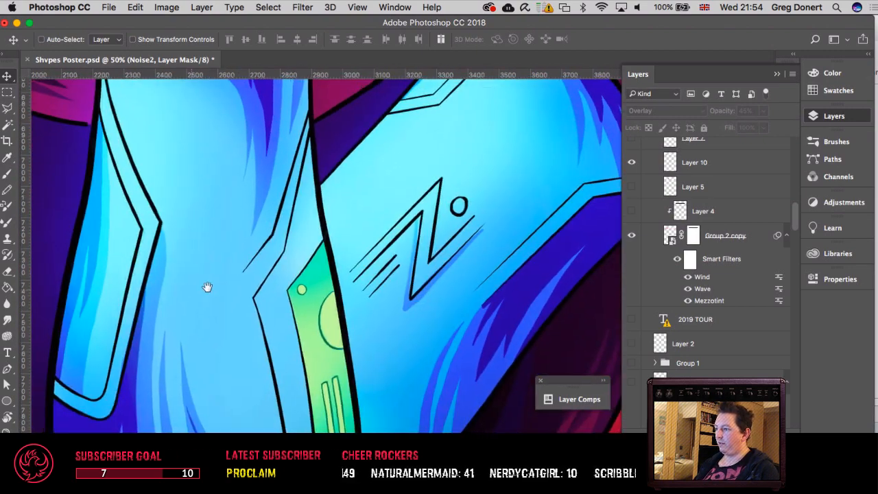
pyautogui.moveTo(208, 288); pyautogui.dragTo(520, 220)
pyautogui.moveTo(395, 342); pyautogui.dragTo(550, 330)
pyautogui.moveTo(267, 275); pyautogui.dragTo(463, 278)
pyautogui.moveTo(455, 182); pyautogui.dragTo(372, 348)
pyautogui.moveTo(376, 290); pyautogui.dragTo(286, 431)
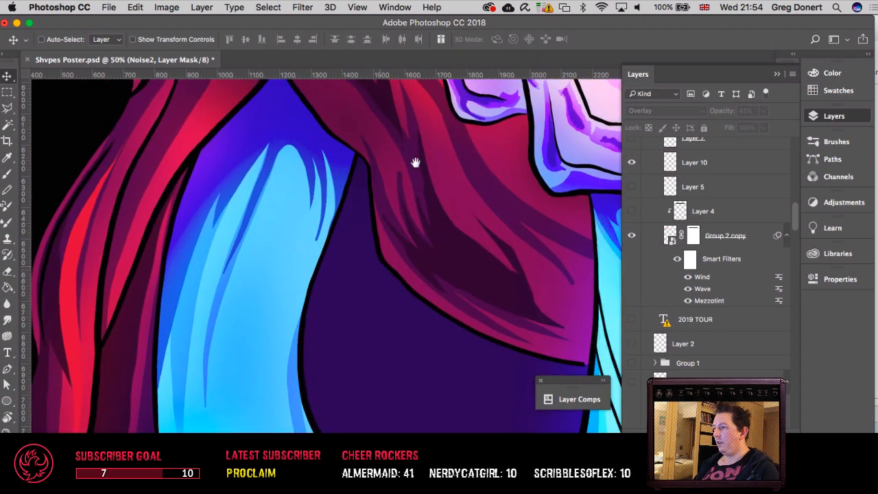
pyautogui.moveTo(354, 241); pyautogui.dragTo(255, 376)
# Step: Review the noise-free cloak, glowing arrow, face and visor at several magnifications
pyautogui.press('super+minus')
pyautogui.press('super+minus')
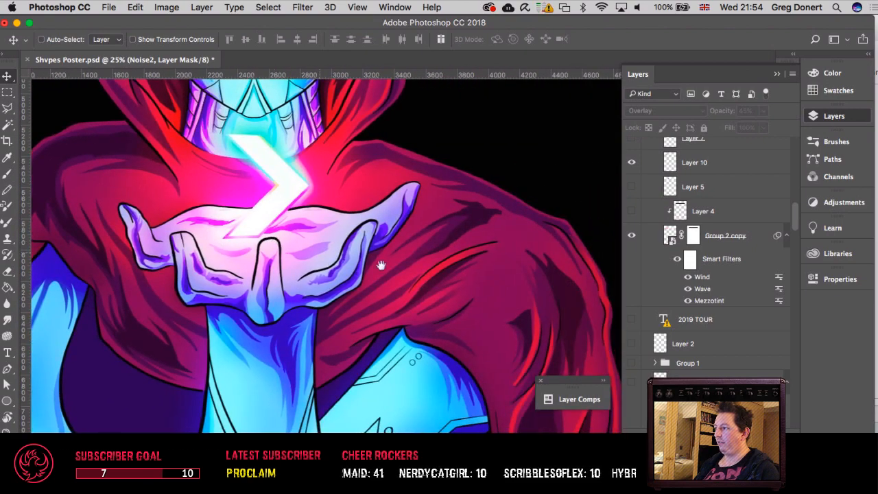
pyautogui.moveTo(455, 265); pyautogui.dragTo(528, 297)
pyautogui.moveTo(442, 207); pyautogui.dragTo(473, 339)
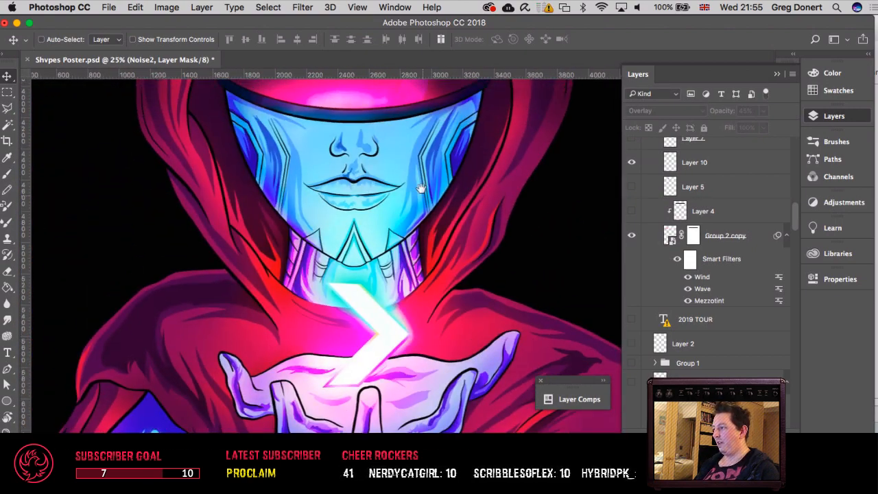
pyautogui.moveTo(420, 187); pyautogui.dragTo(457, 312)
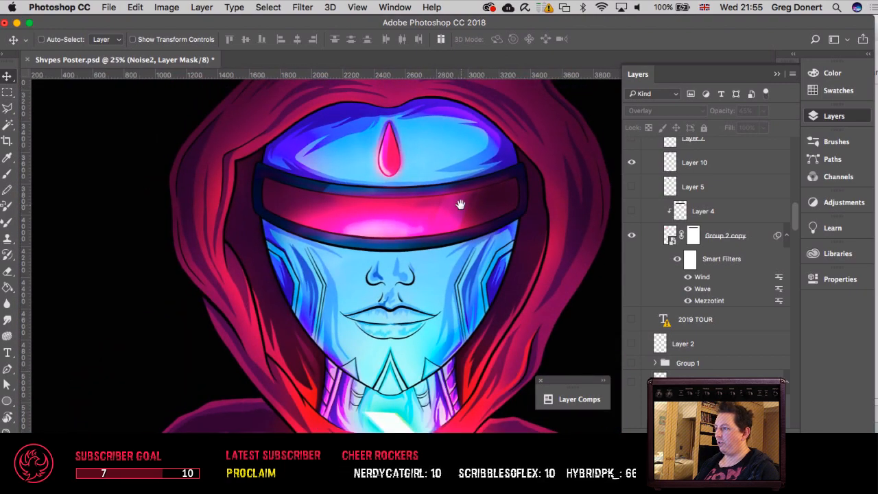
pyautogui.press('super+equal')
pyautogui.press('super+equal')
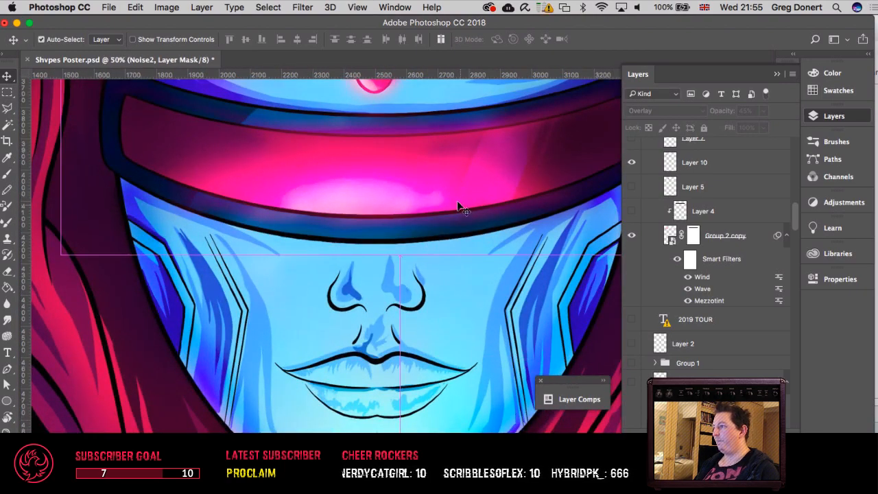
pyautogui.press('super+minus')
pyautogui.press('super+minus')
pyautogui.press('super+minus')
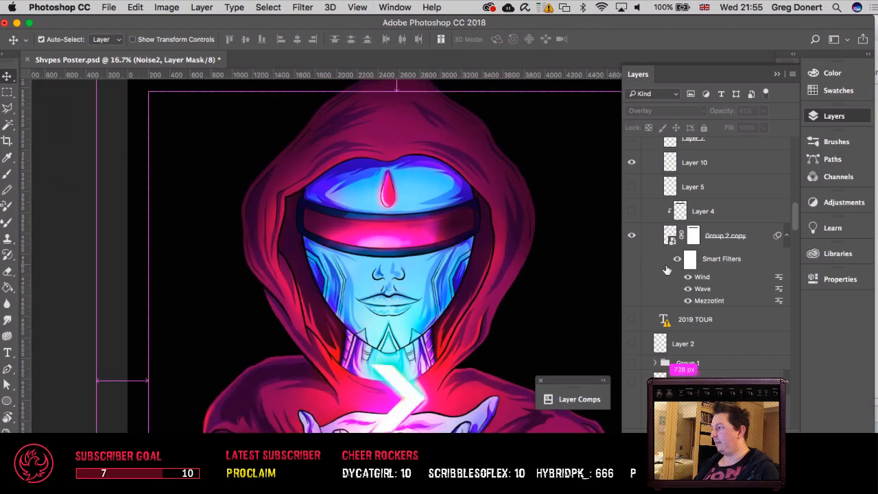
# Step: Find the Noise2 group within the character's Colour group and make it visible
pyautogui.scroll(-5, 676, 269)
pyautogui.scroll(-10, 675, 269)
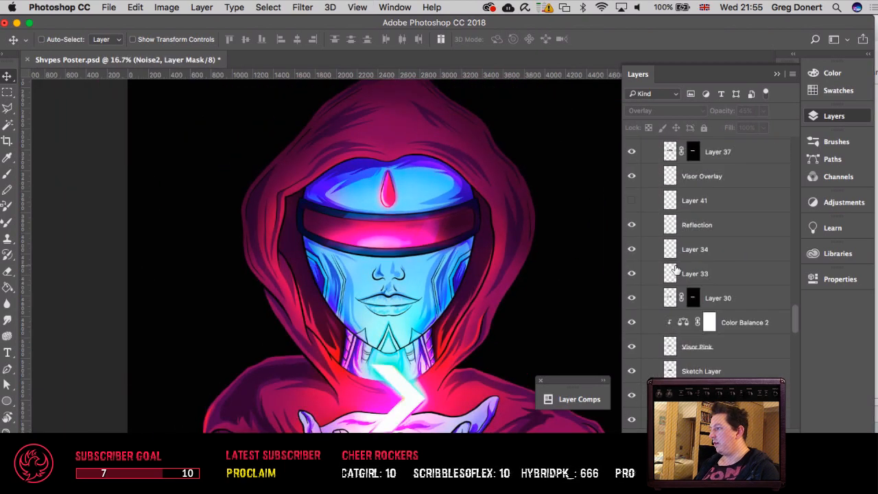
pyautogui.scroll(10, 689, 303)
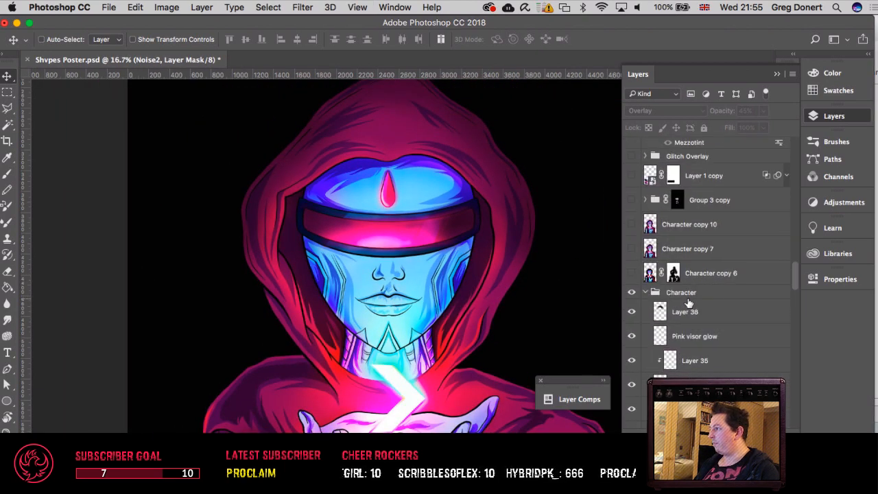
pyautogui.scroll(10, 690, 302)
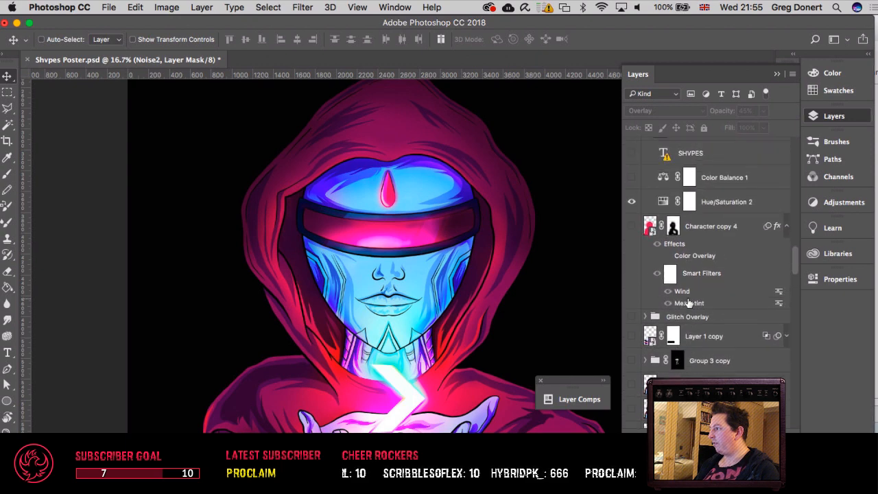
pyautogui.scroll(10, 688, 303)
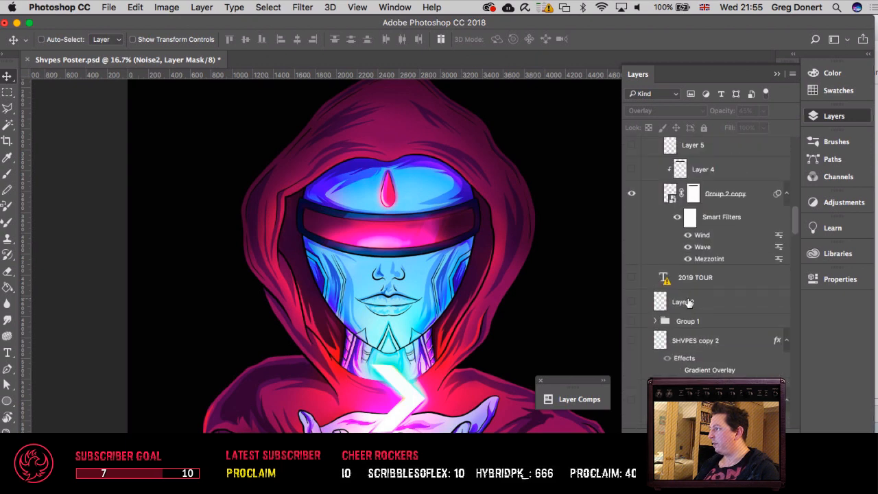
pyautogui.scroll(-10, 688, 303)
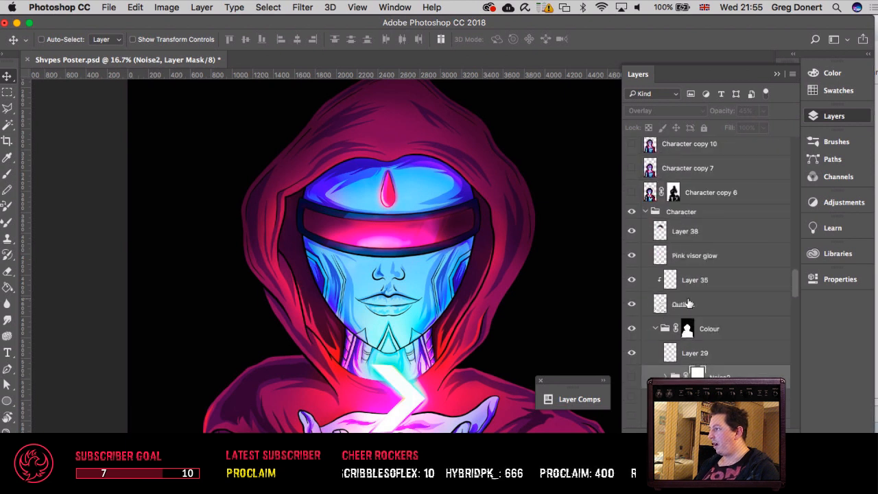
pyautogui.scroll(3, 688, 304)
pyautogui.scroll(5, 689, 302)
pyautogui.scroll(-14, 690, 303)
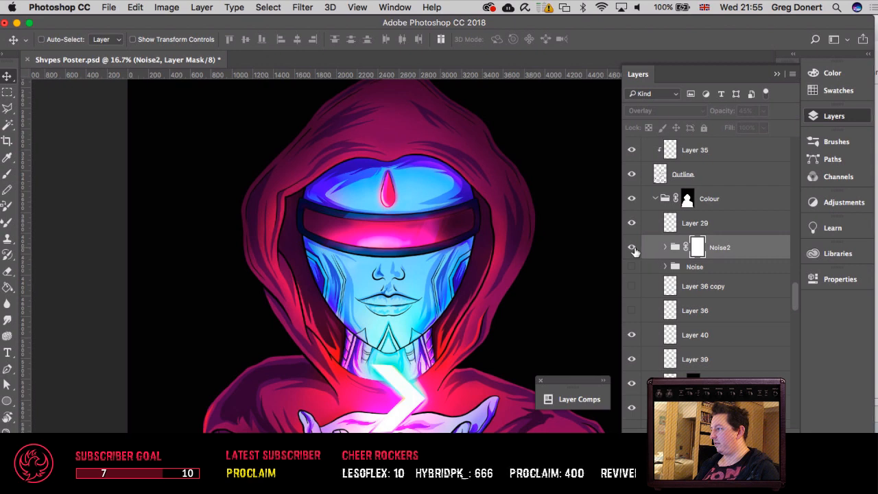
pyautogui.click(631, 248)
# Step: Examine the Noise2 grain across the visor, nose and cheek up close
pyautogui.press('super+equal')
pyautogui.press('super+equal')
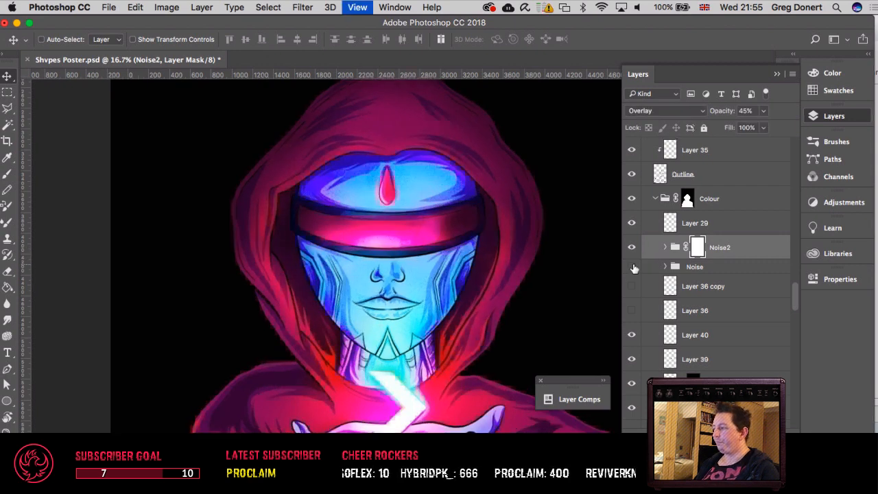
pyautogui.press('super+equal')
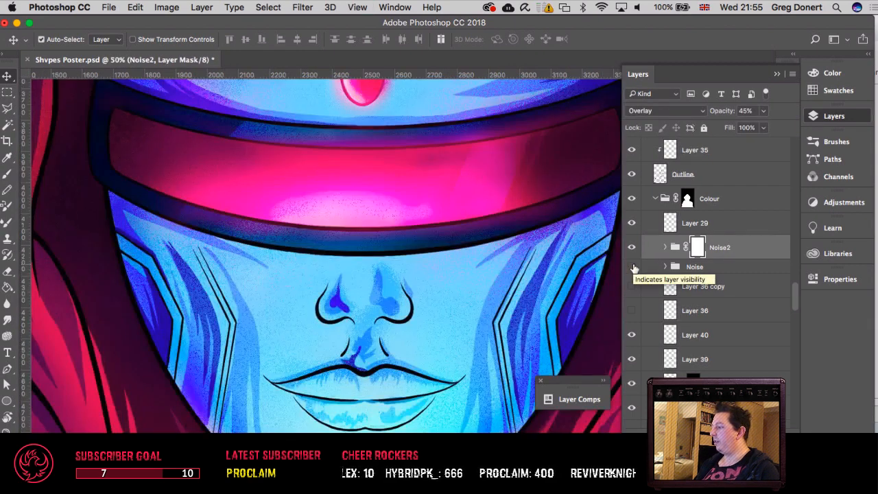
pyautogui.press('super+equal')
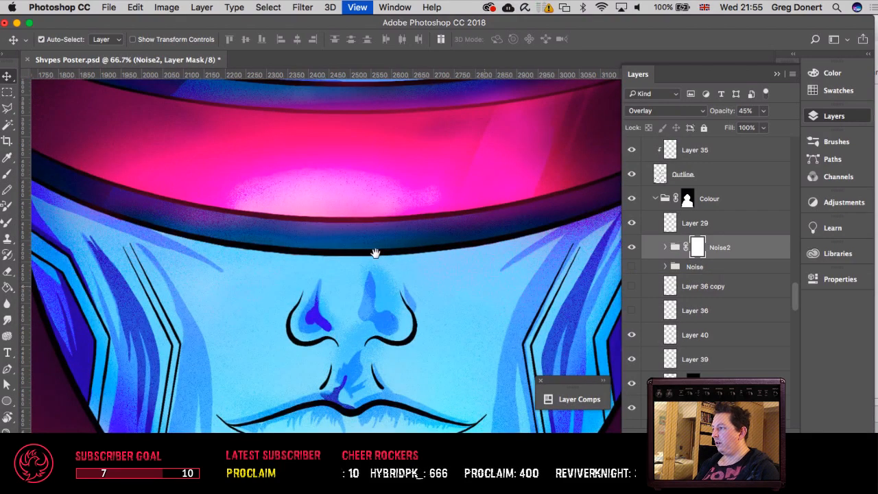
pyautogui.hscroll(5, 372, 251)
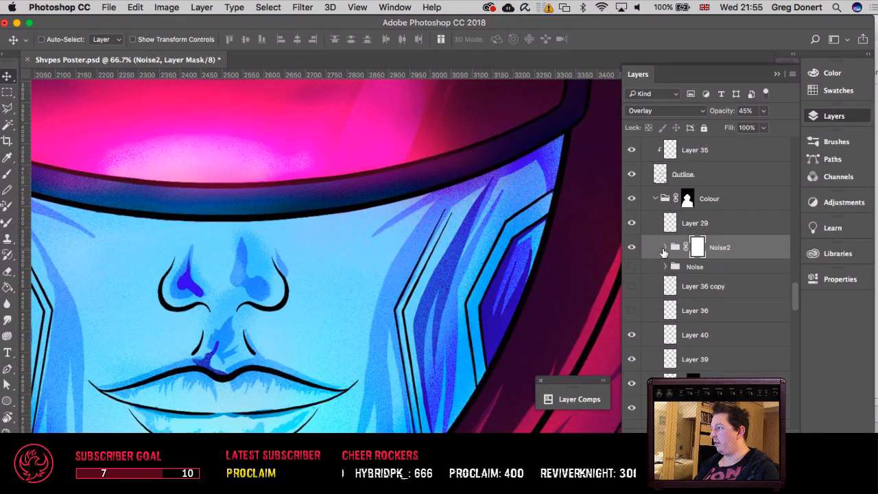
# Step: Expand the Noise2 group and check the blend mode and opacity of its Layer 19
pyautogui.click(664, 251)
pyautogui.click(664, 249)
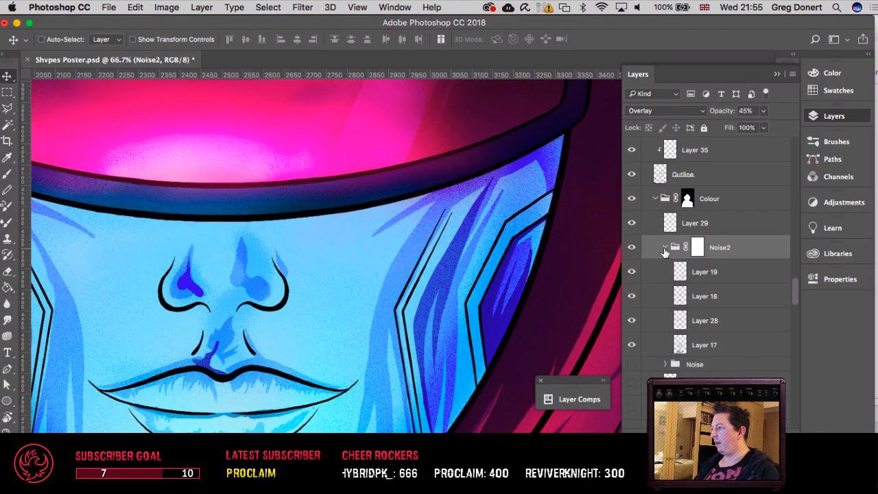
pyautogui.click(702, 275)
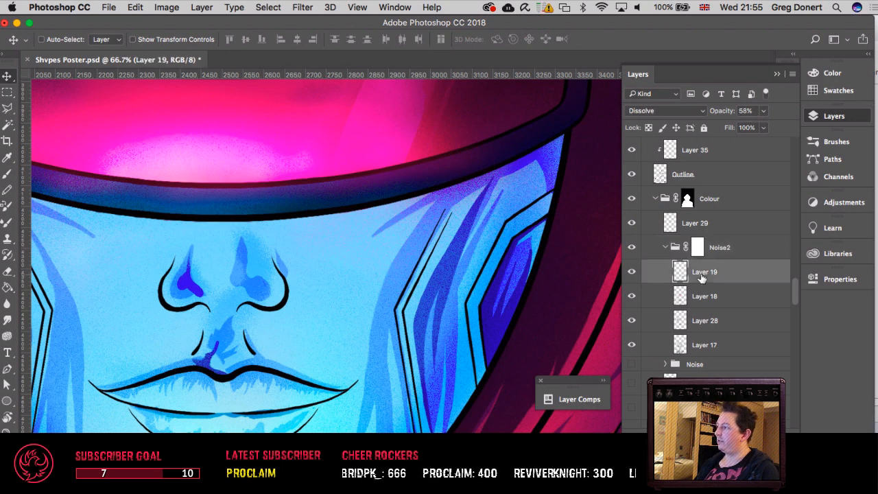
# Step: Try the Normal blend mode on the Noise2 group, and undo the change
pyautogui.click(742, 253)
pyautogui.click(660, 111)
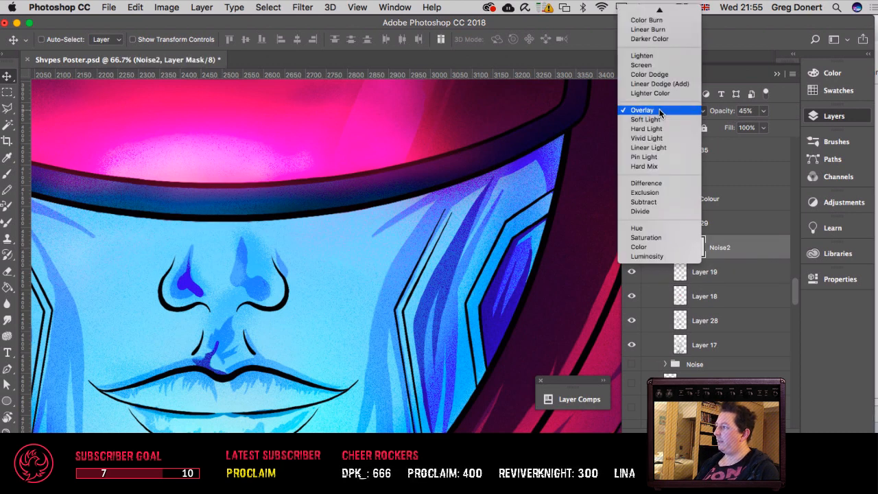
pyautogui.click(659, 27)
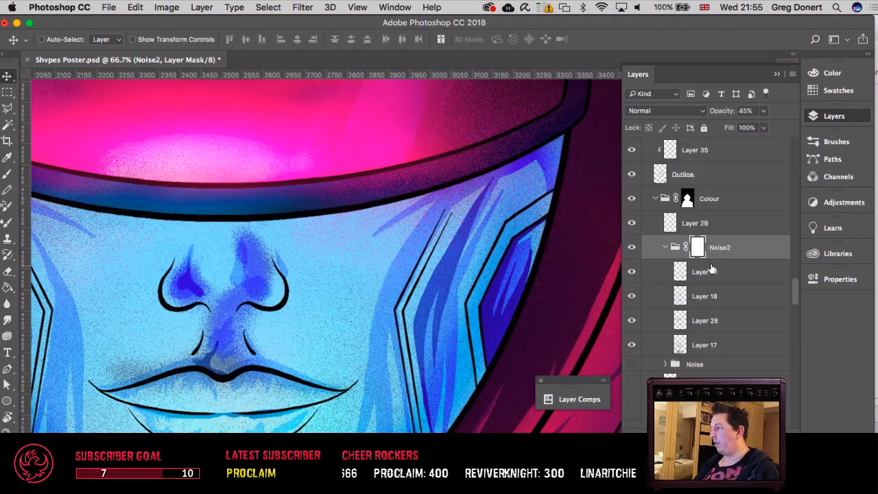
pyautogui.press('super+z')
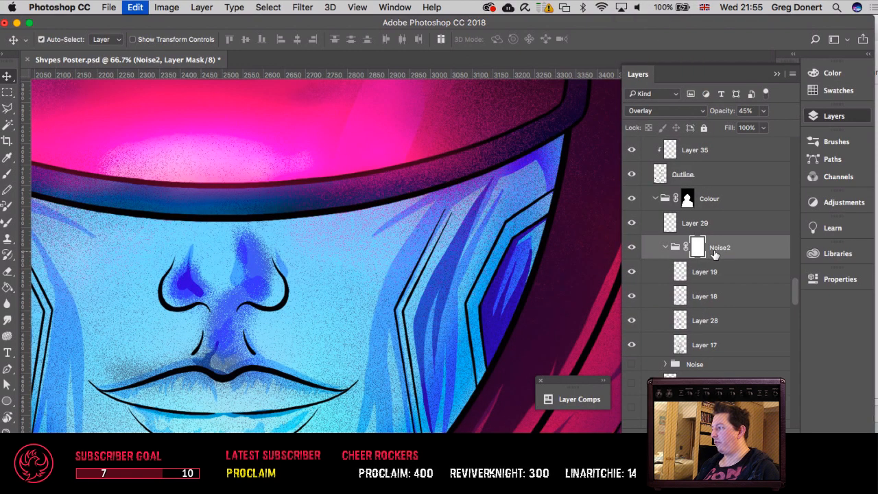
# Step: Try moving Layer 19 out of the Noise2 group to directly above it, and undo the move
pyautogui.click(707, 272)
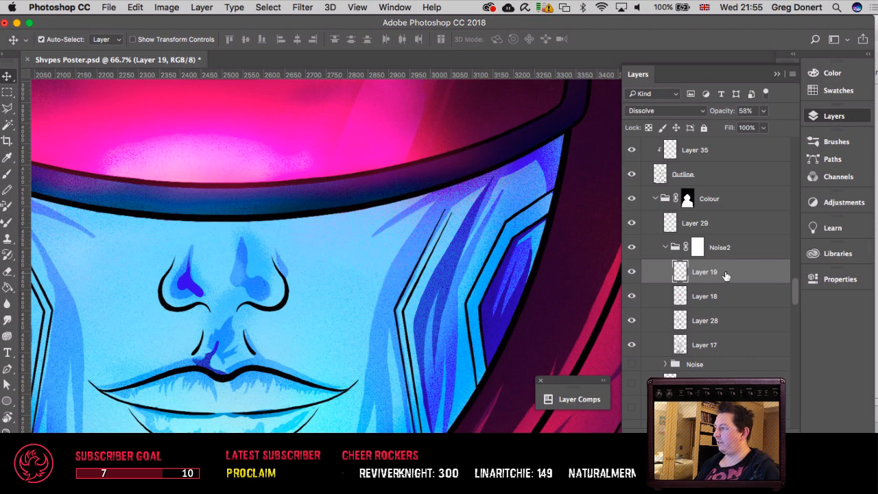
pyautogui.moveTo(726, 274); pyautogui.dragTo(715, 227)
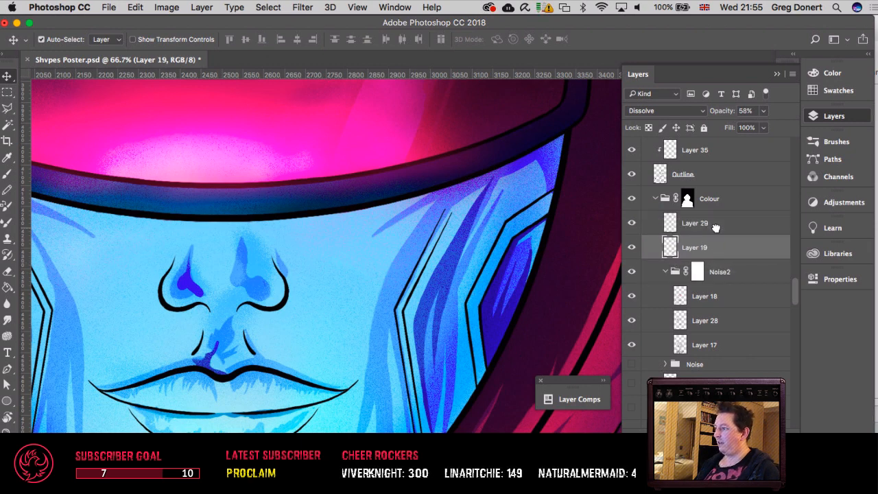
pyautogui.press('super+z')
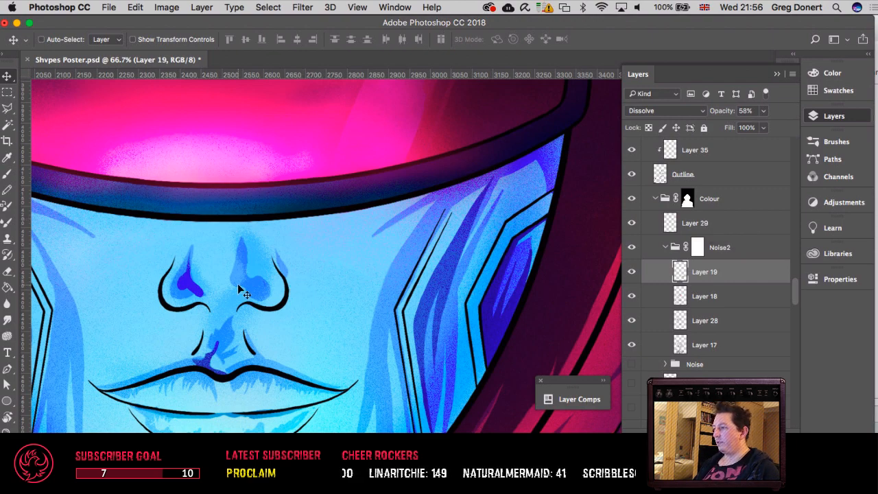
# Step: Examine the Noise2 grain on the other cheek, the visor, the forehead and the hood
pyautogui.moveTo(217, 283); pyautogui.dragTo(526, 298)
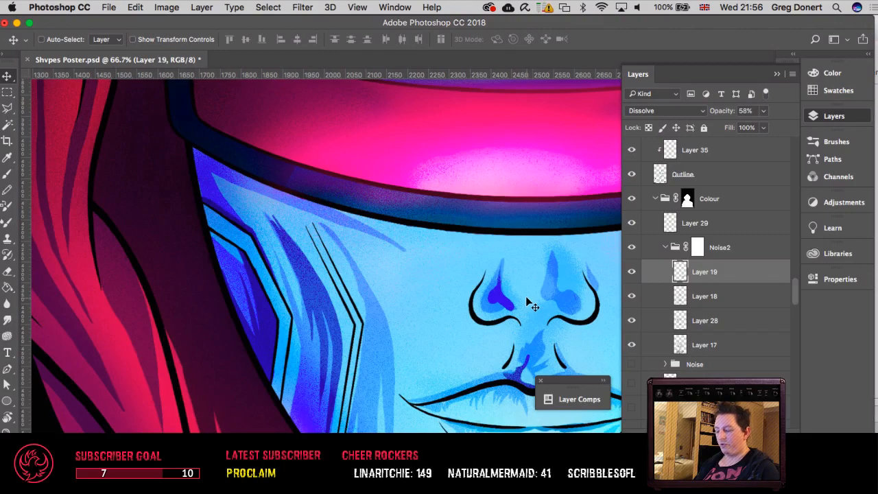
pyautogui.press('super+minus')
pyautogui.press('super+minus')
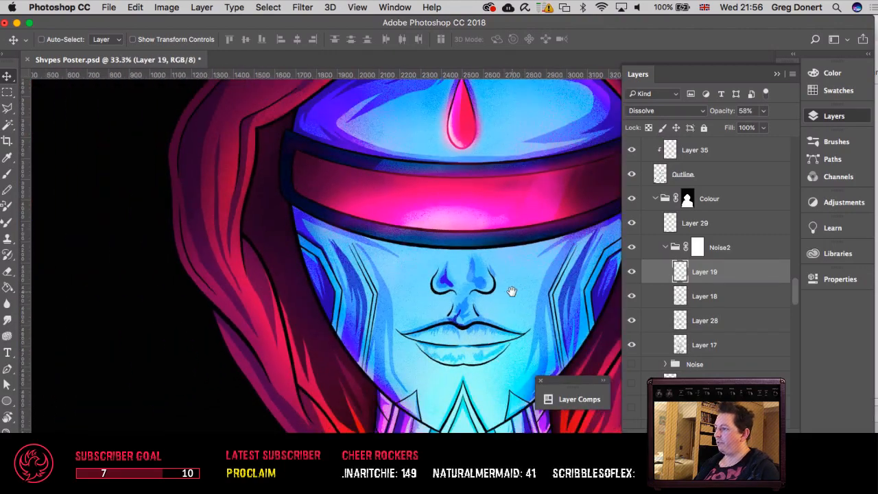
pyautogui.moveTo(510, 290); pyautogui.dragTo(391, 247)
pyautogui.scroll(5, 450, 287)
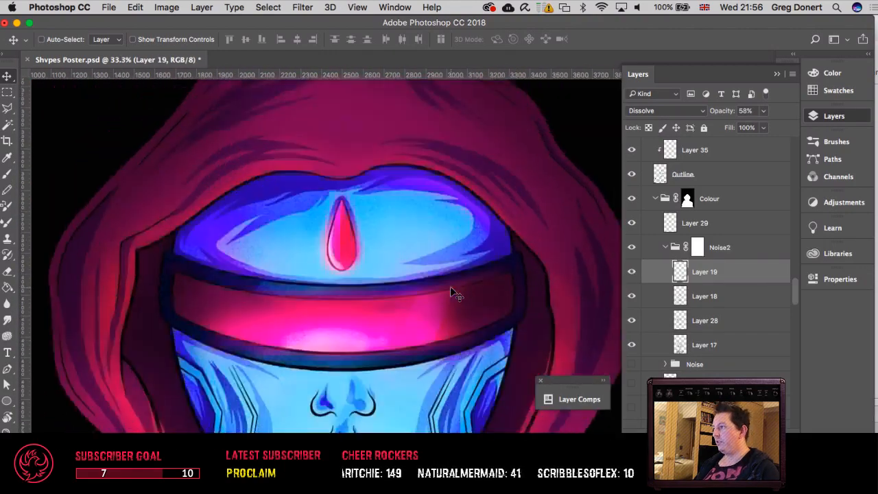
pyautogui.scroll(4, 450, 286)
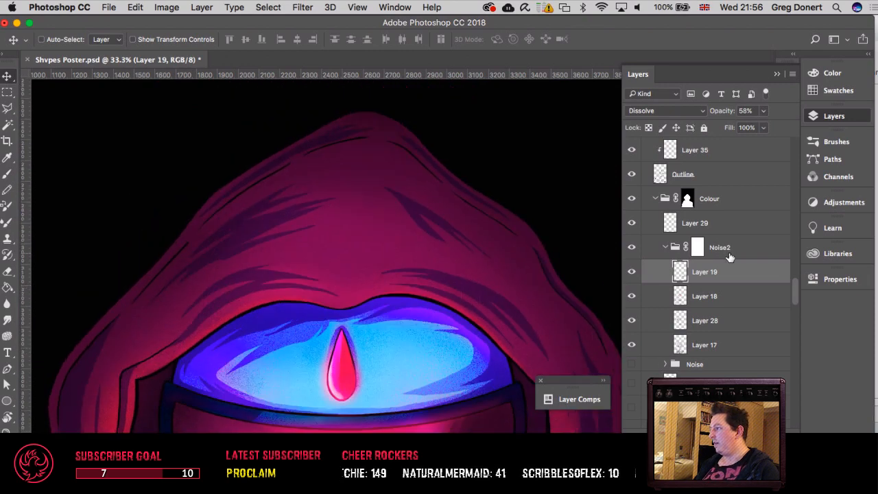
# Step: Select the Character group from the hood artwork and show the Glitch Overlay group above it
pyautogui.scroll(6, 729, 257)
pyautogui.scroll(8, 729, 256)
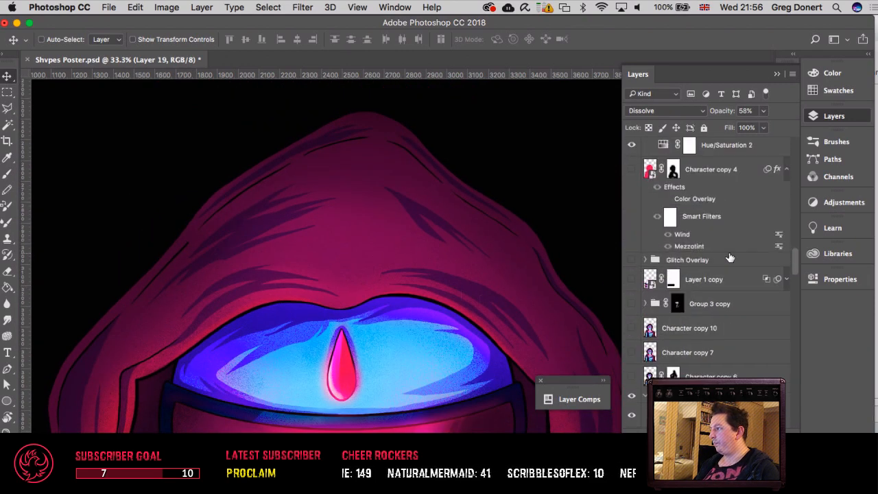
pyautogui.scroll(10, 729, 257)
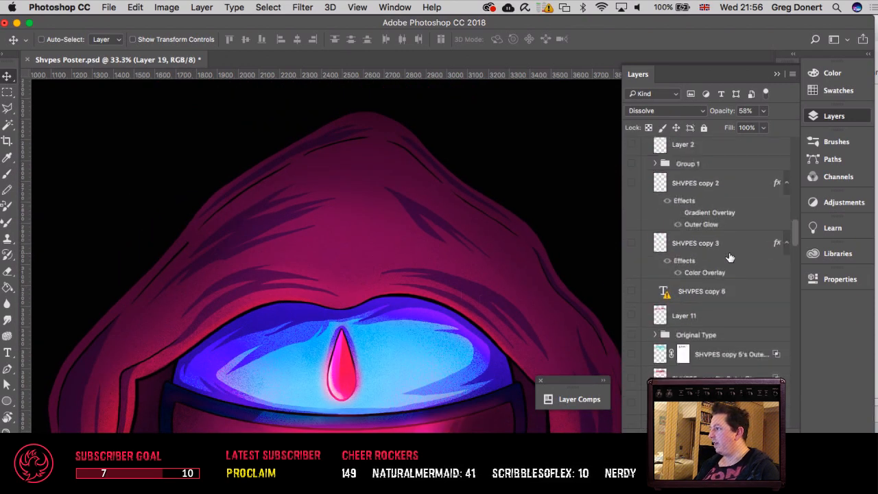
pyautogui.scroll(10, 729, 257)
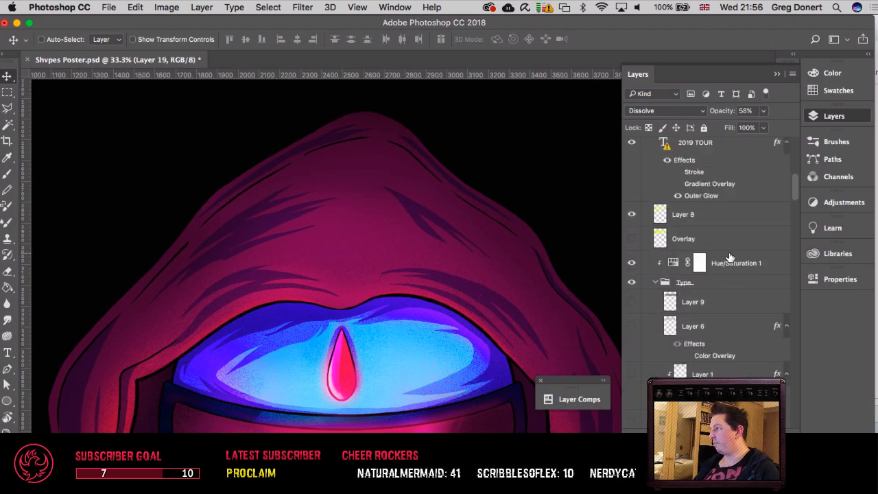
pyautogui.rightClick(421, 269)
pyautogui.click(452, 238)
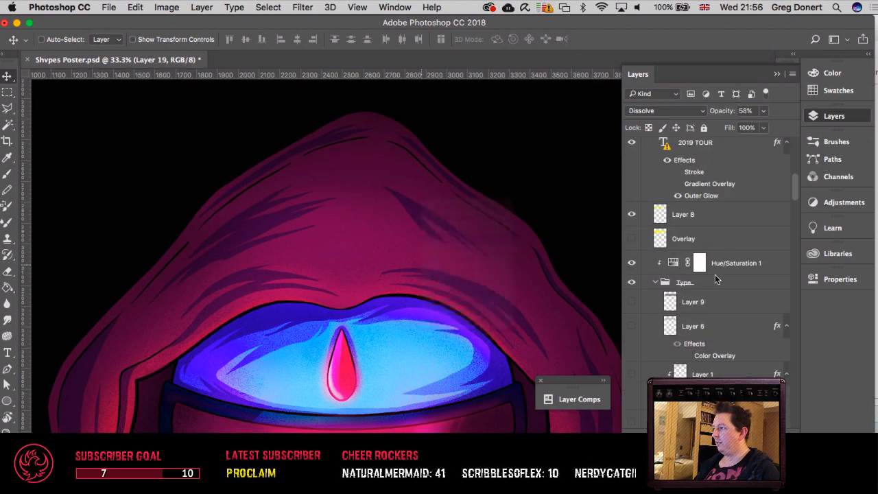
pyautogui.scroll(-3, 748, 271)
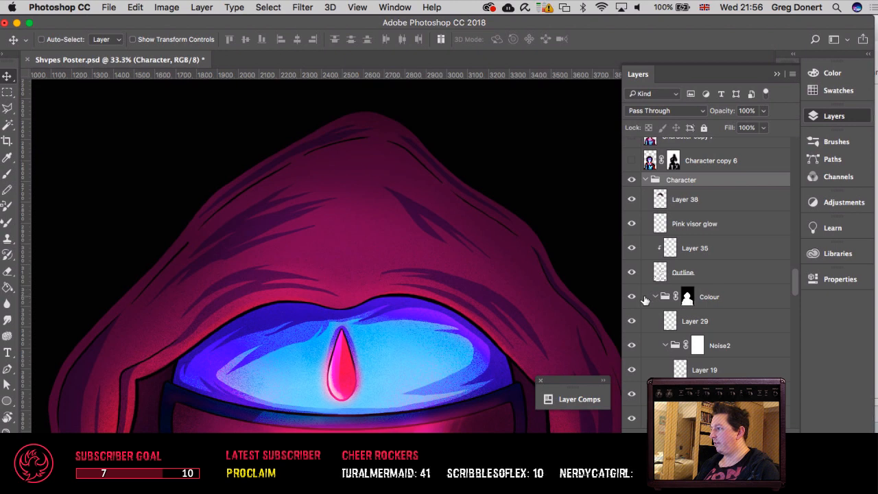
pyautogui.scroll(6, 649, 288)
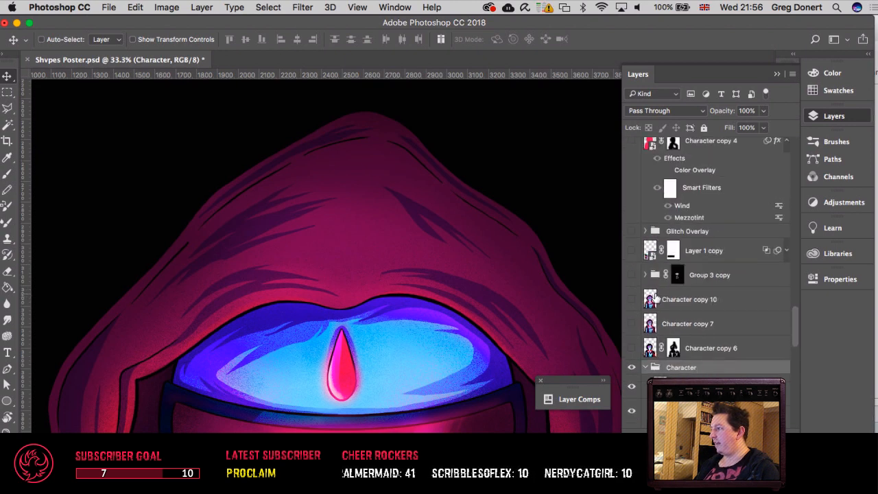
pyautogui.click(632, 281)
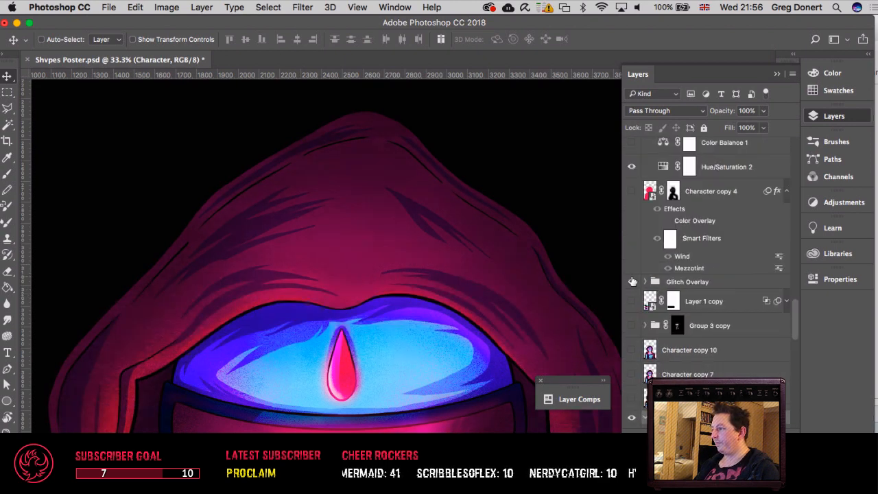
# Step: Examine the glitch texture along the hood's outer edge at 100% zoom and select its Character copy 8 layer from the artwork
pyautogui.moveTo(442, 316); pyautogui.dragTo(259, 267)
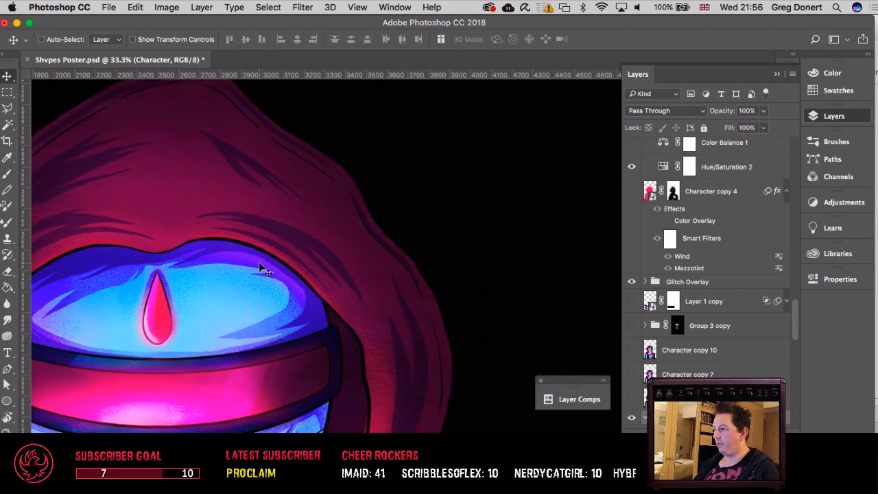
pyautogui.press('super+equal')
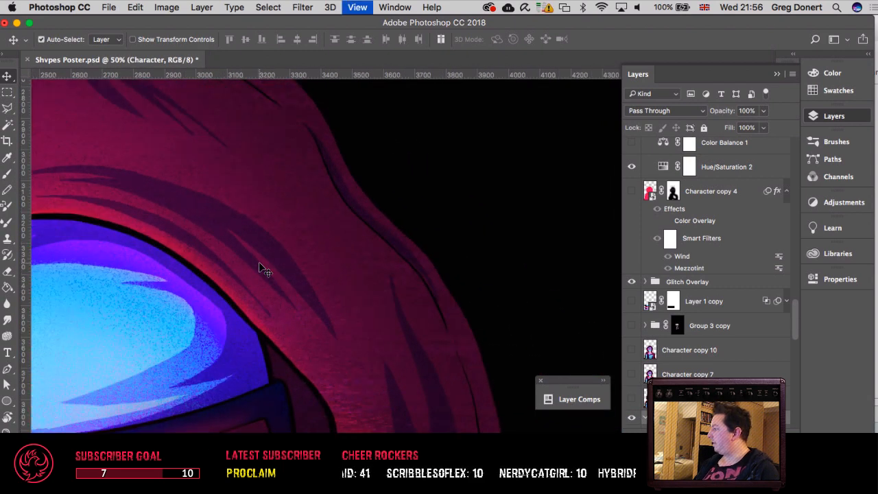
pyautogui.press('super+equal')
pyautogui.press('super+equal')
pyautogui.moveTo(279, 274); pyautogui.dragTo(344, 160)
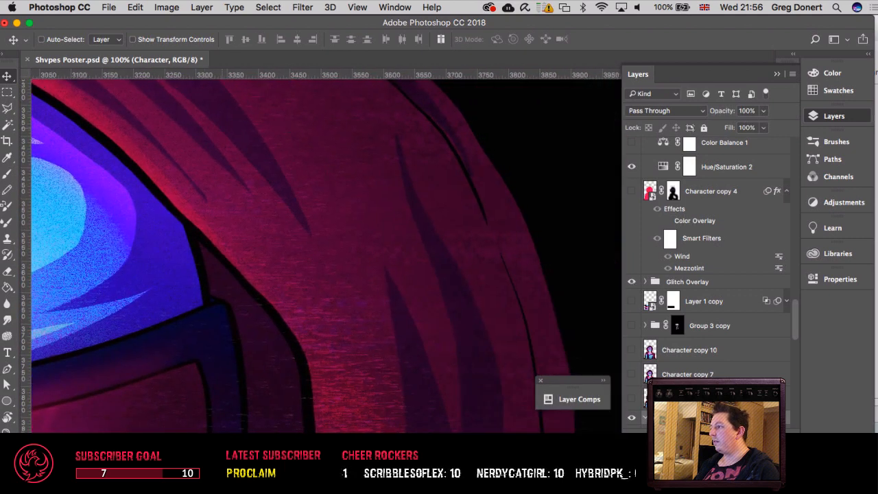
pyautogui.rightClick(492, 245)
pyautogui.click(500, 247)
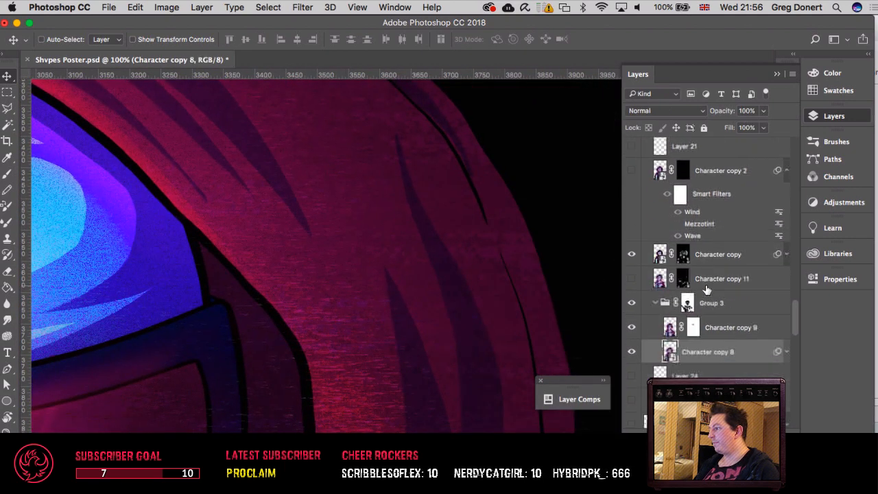
# Step: Try disabling the layer mask of Group 3 inside Glitch Overlay, and undo the change
pyautogui.scroll(-1, 707, 290)
pyautogui.rightClick(687, 289)
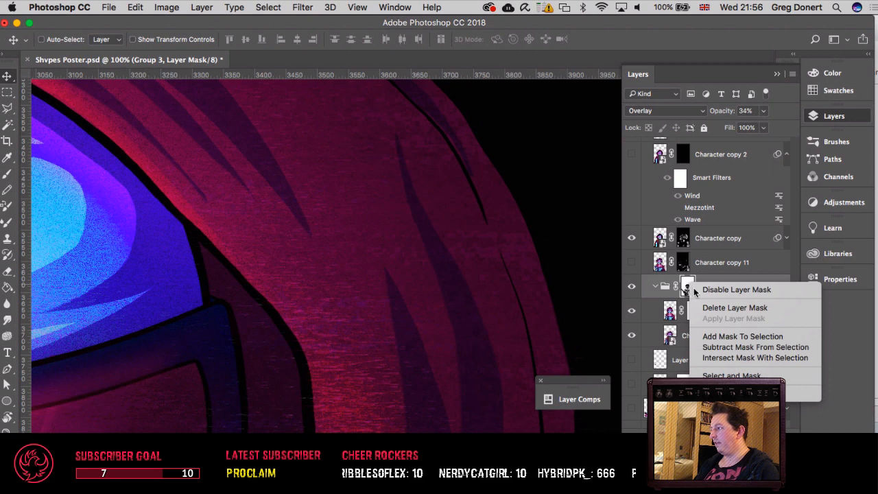
pyautogui.click(703, 290)
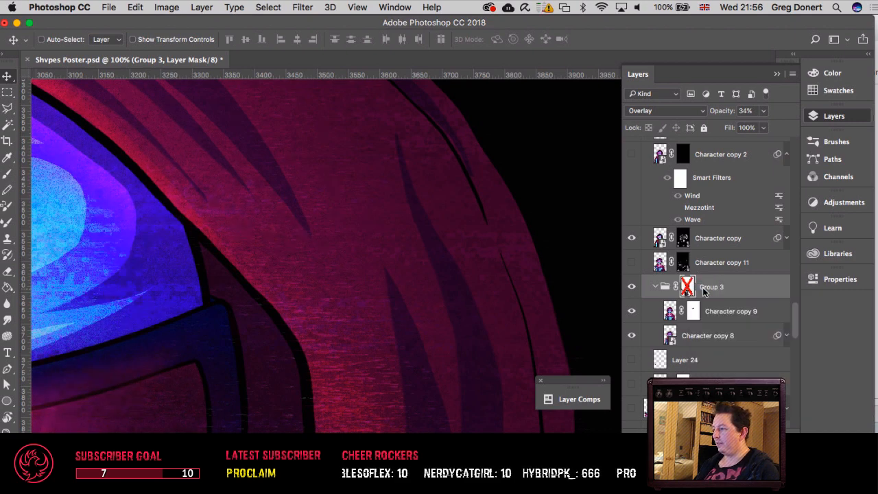
pyautogui.press('super+z')
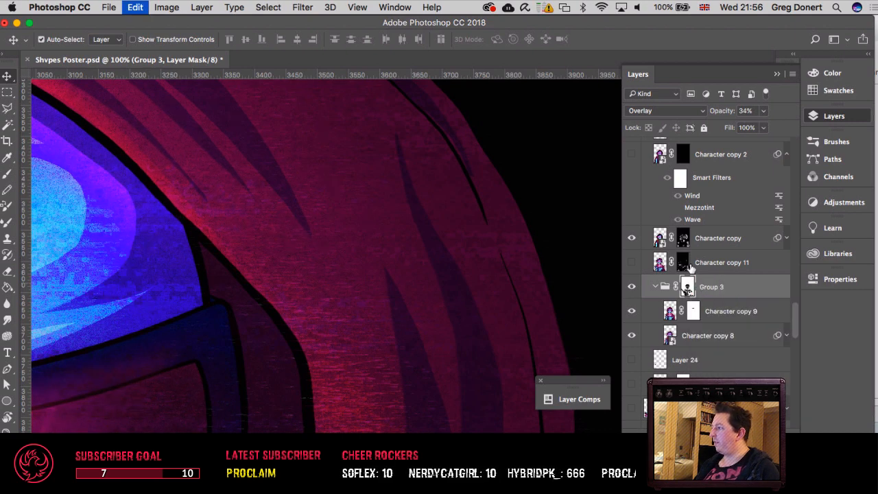
# Step: Disable the layer masks of Character copy and Group 3 to spread the glitch effect over the whole character
pyautogui.scroll(1, 692, 267)
pyautogui.scroll(1, 692, 268)
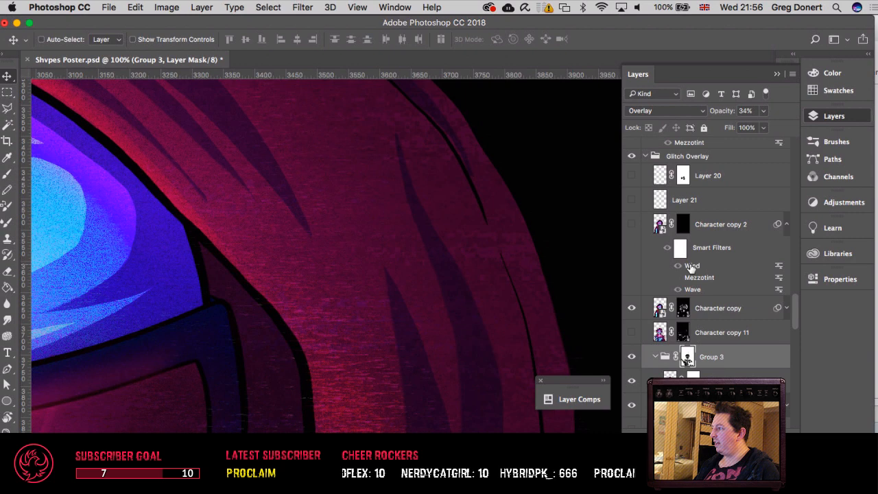
pyautogui.rightClick(686, 312)
pyautogui.press('Escape')
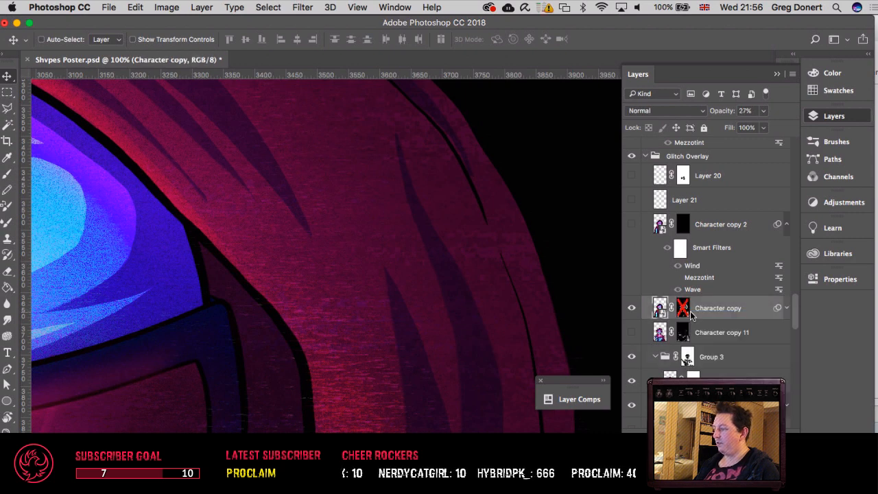
pyautogui.press('super+minus')
pyautogui.press('super+minus')
pyautogui.press('super+minus')
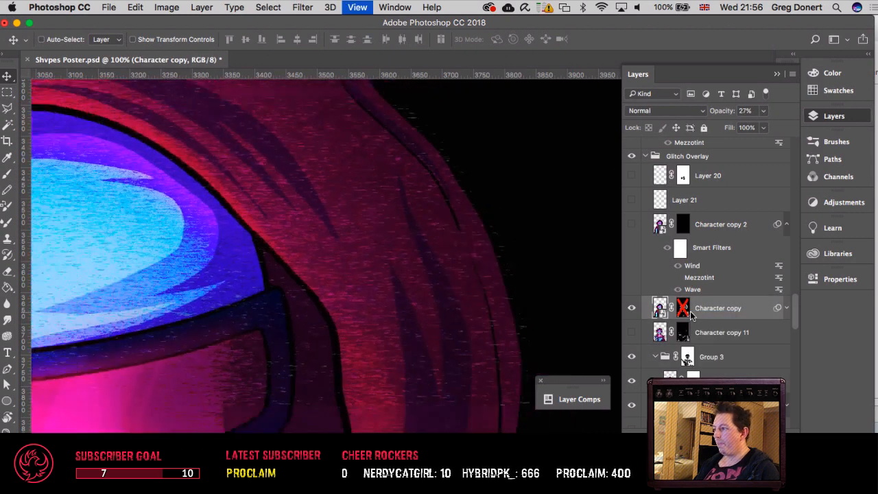
pyautogui.press('super+minus')
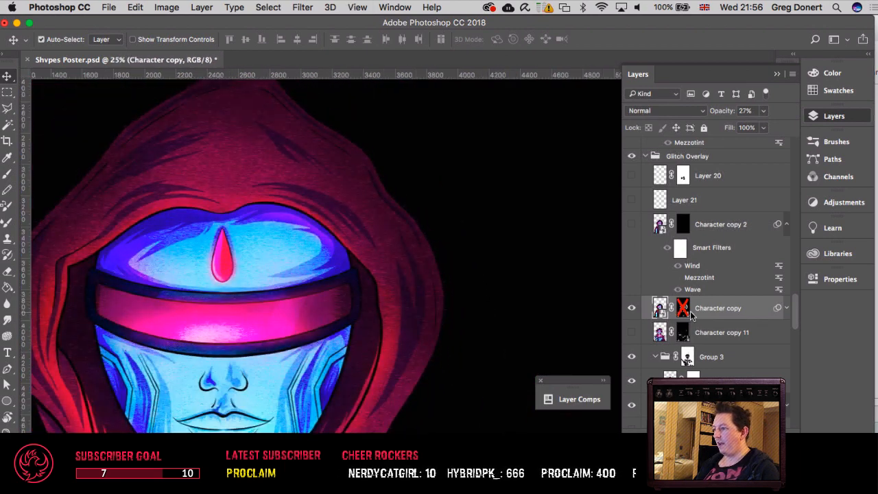
pyautogui.moveTo(688, 359); pyautogui.dragTo(691, 358)
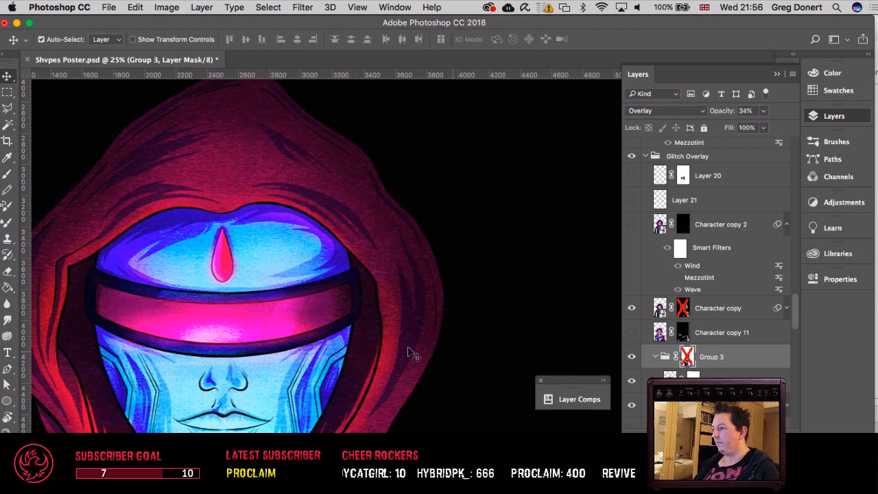
# Step: Examine the unmasked glitch effect on the face, hands, cloak shoulder and hood edge, and look through the neighbouring Character copy layers
pyautogui.scroll(-5, 278, 330)
pyautogui.scroll(4, 278, 330)
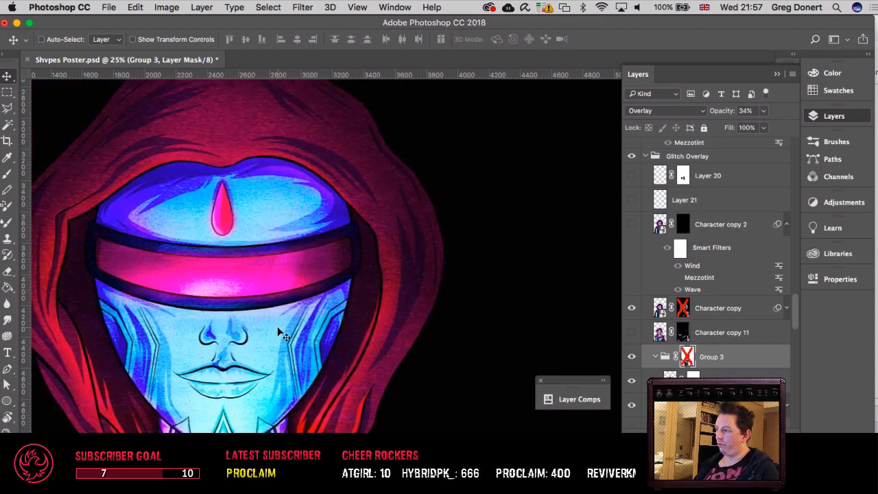
pyautogui.scroll(-5, 278, 332)
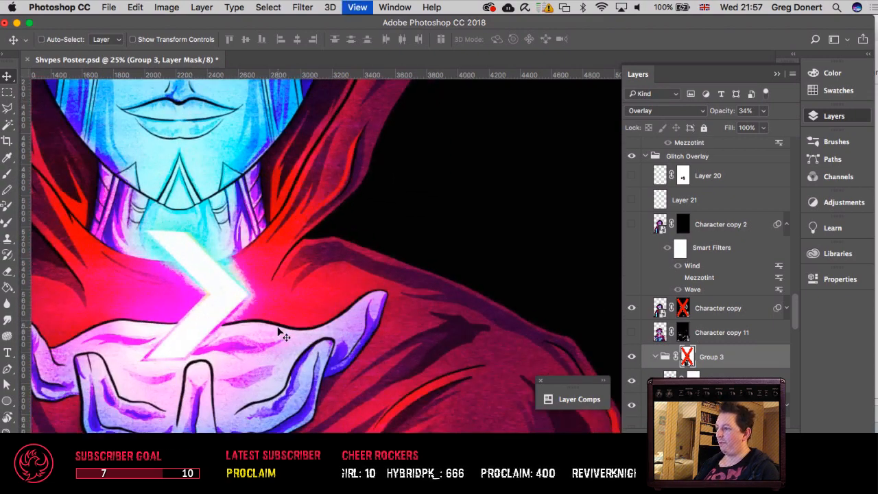
pyautogui.press('super+equal')
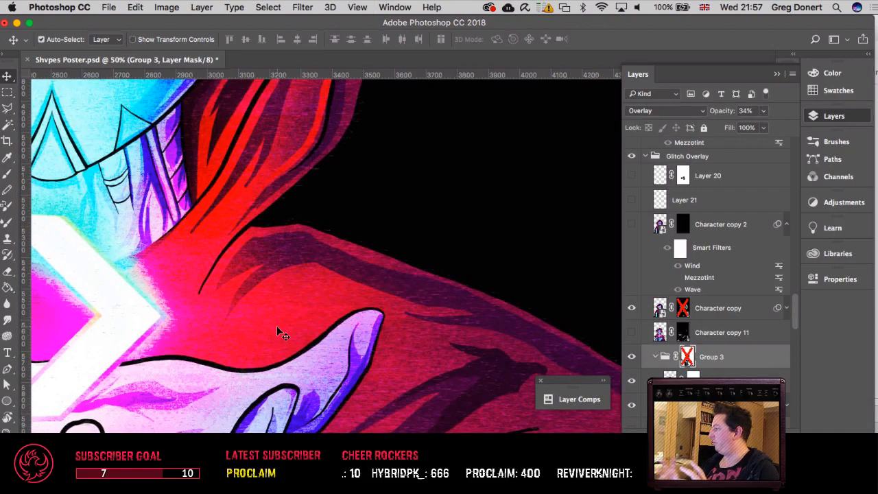
pyautogui.press('super+minus')
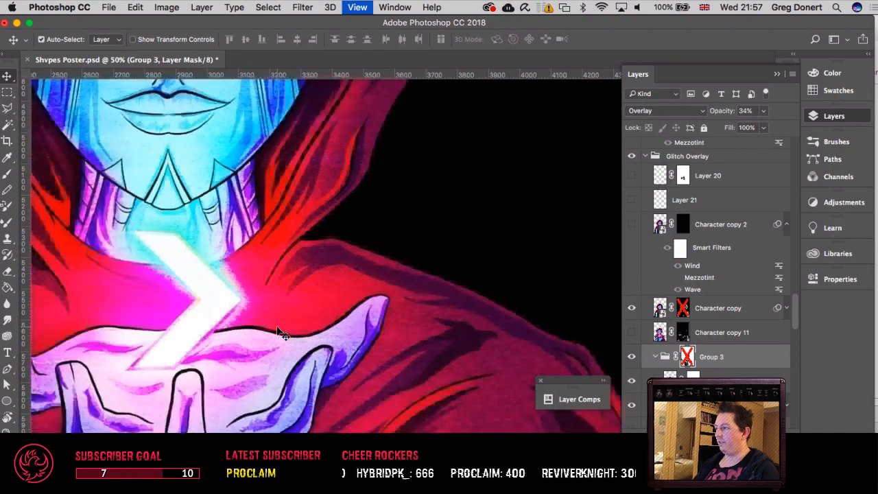
pyautogui.press('super+minus')
pyautogui.scroll(-5, 711, 322)
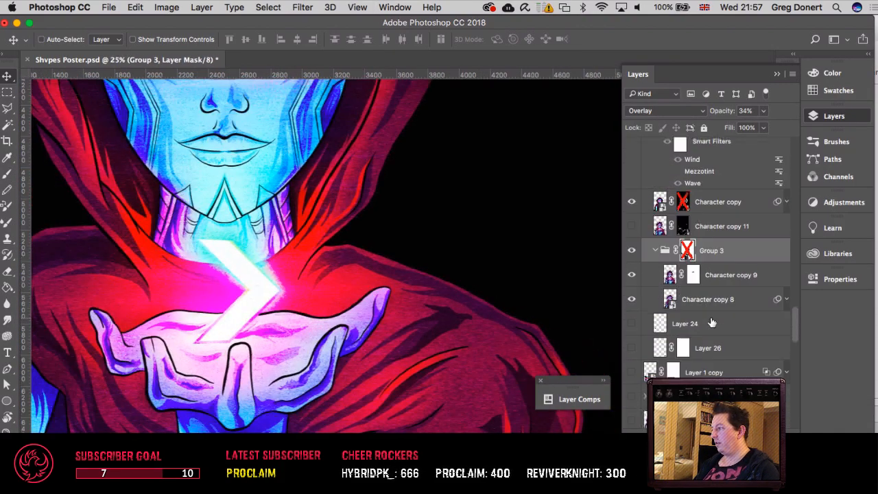
pyautogui.scroll(-6, 691, 361)
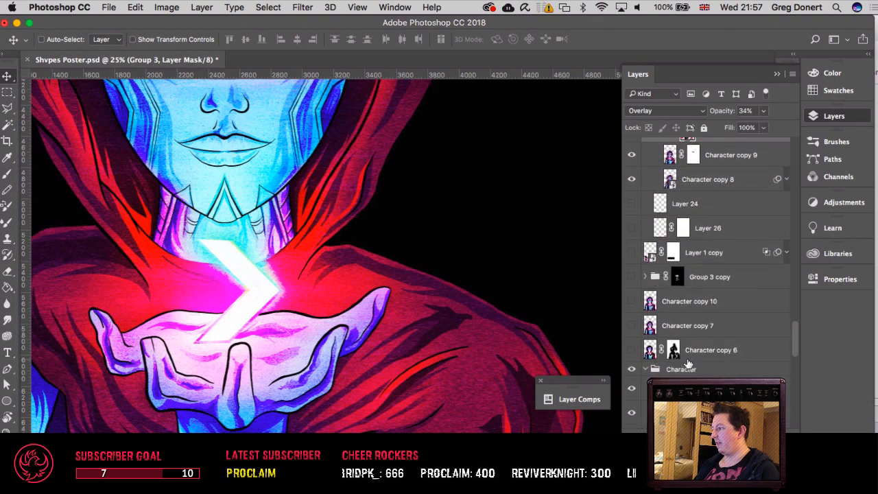
pyautogui.scroll(-8, 679, 352)
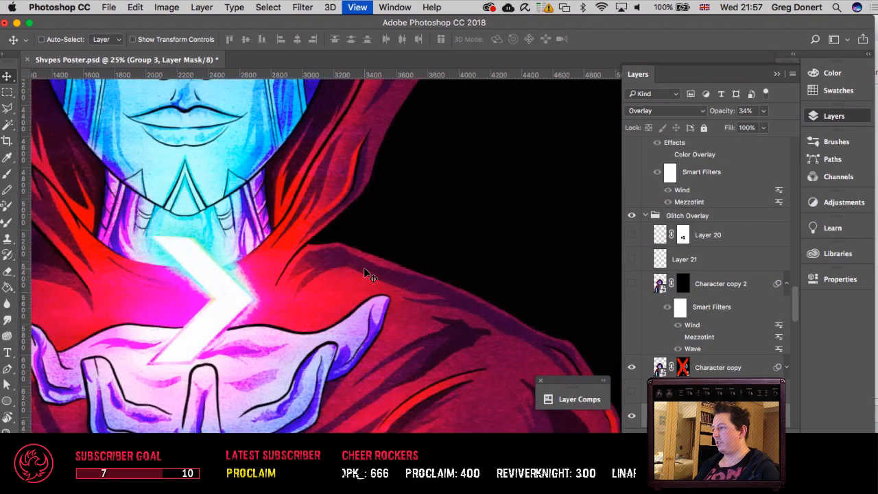
pyautogui.press('super+plus')
pyautogui.press('super+plus')
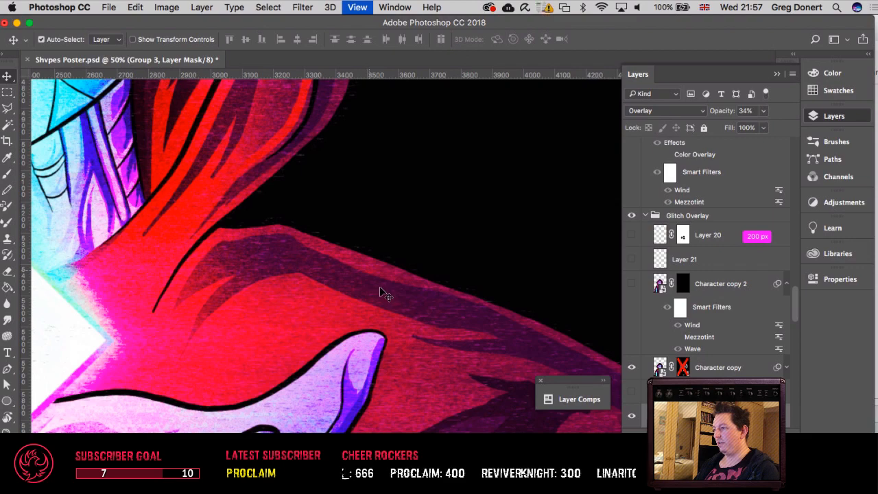
pyautogui.press('super+plus')
pyautogui.press('super+plus')
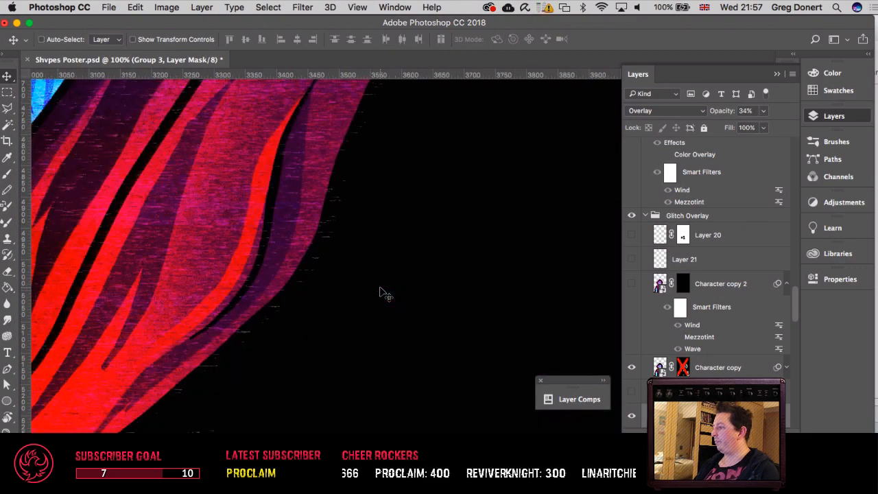
pyautogui.scroll(4, 381, 291)
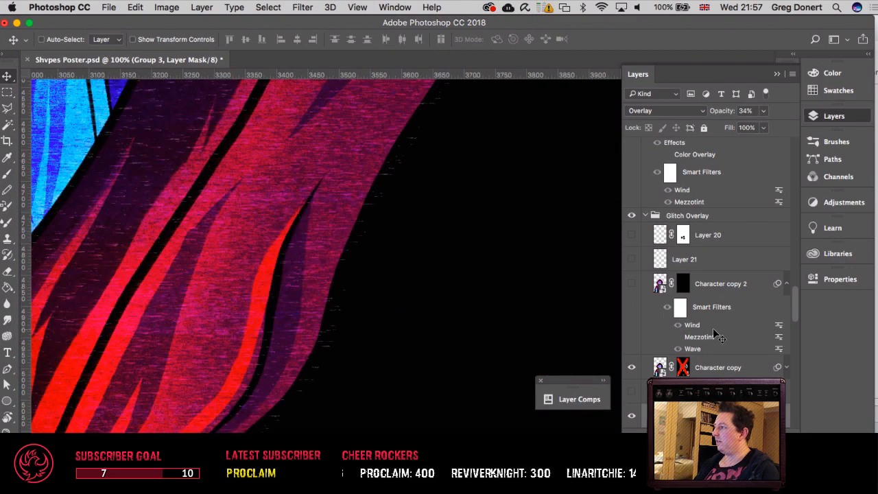
# Step: Re-enable the layer masks of Character copy and Group 3, and check the masked glitch effect around the face and visor
pyautogui.rightClick(682, 367)
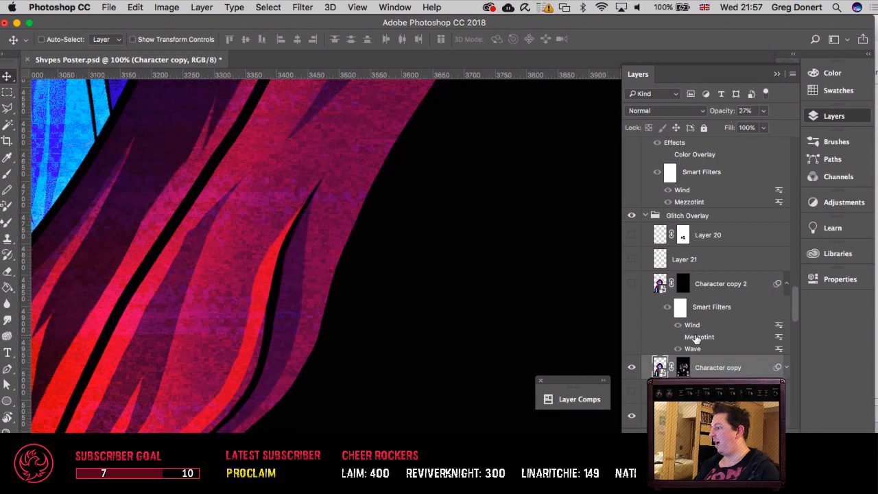
pyautogui.scroll(4, 688, 329)
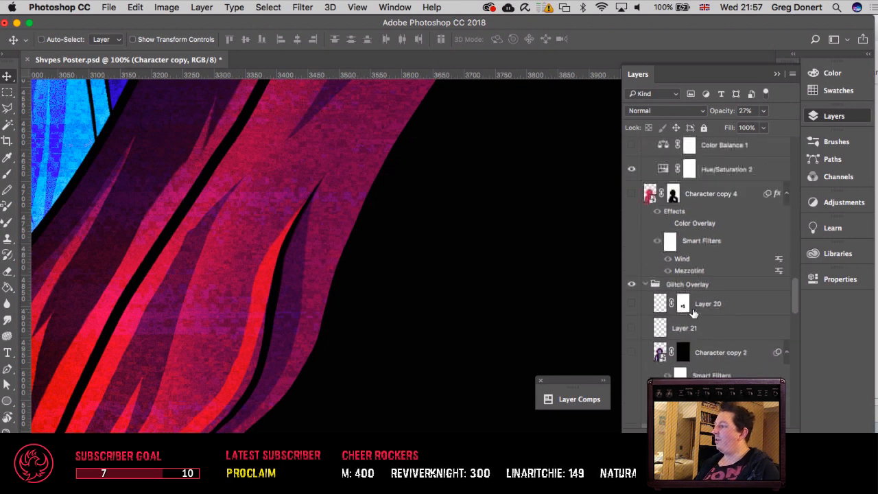
pyautogui.scroll(-6, 691, 339)
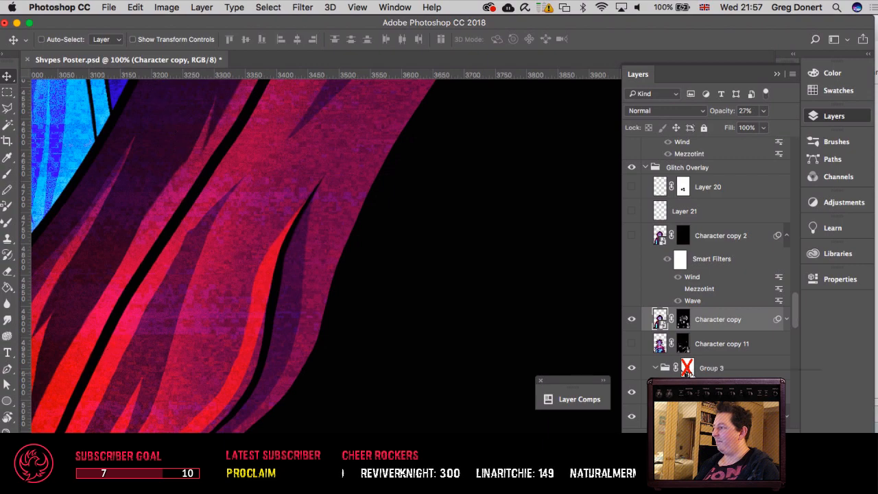
pyautogui.click(686, 368)
pyautogui.keyDown('shift'); pyautogui.click(686, 368); pyautogui.keyUp('shift')
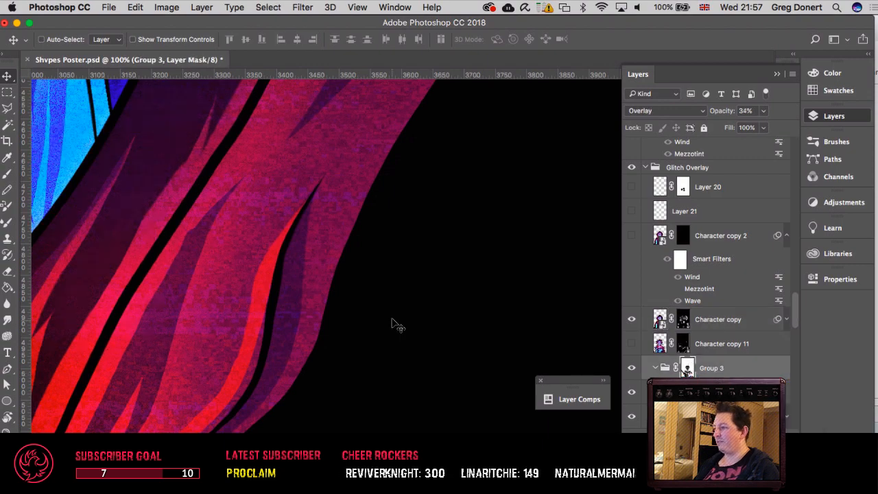
pyautogui.press('super+minus')
pyautogui.press('super+minus')
pyautogui.press('super+minus')
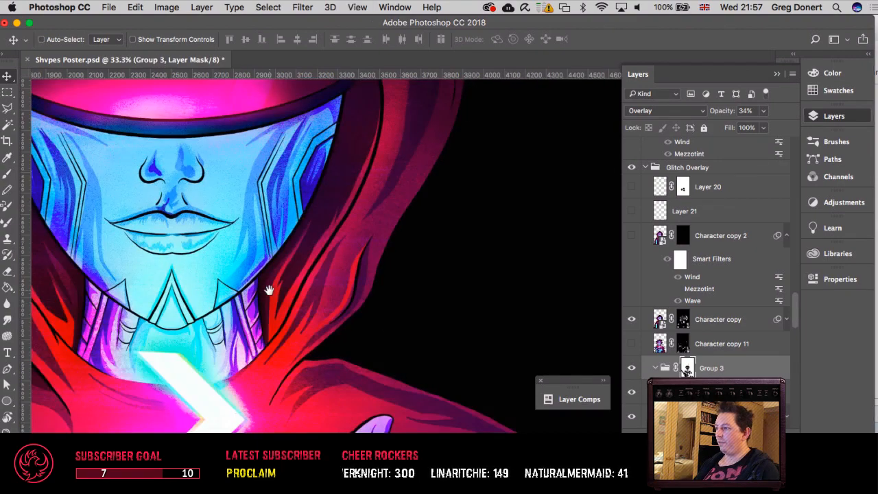
pyautogui.moveTo(268, 290); pyautogui.dragTo(468, 388)
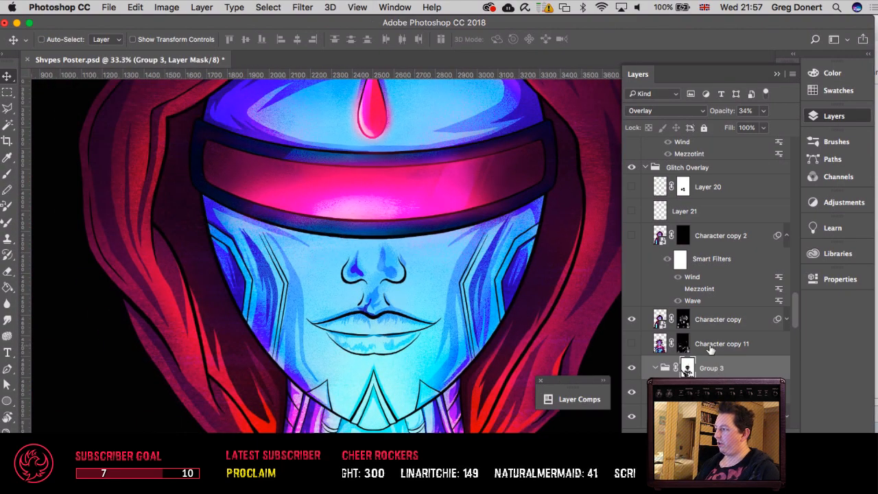
# Step: Expand the smart filters of Character copy 8 inside Group 3 and look through its stacked Wave filters
pyautogui.scroll(-3, 711, 368)
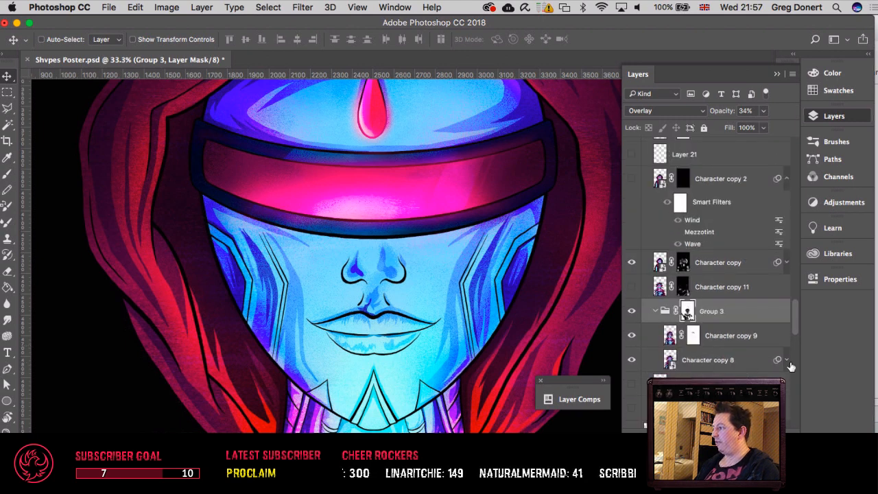
pyautogui.click(786, 359)
pyautogui.scroll(-3, 708, 362)
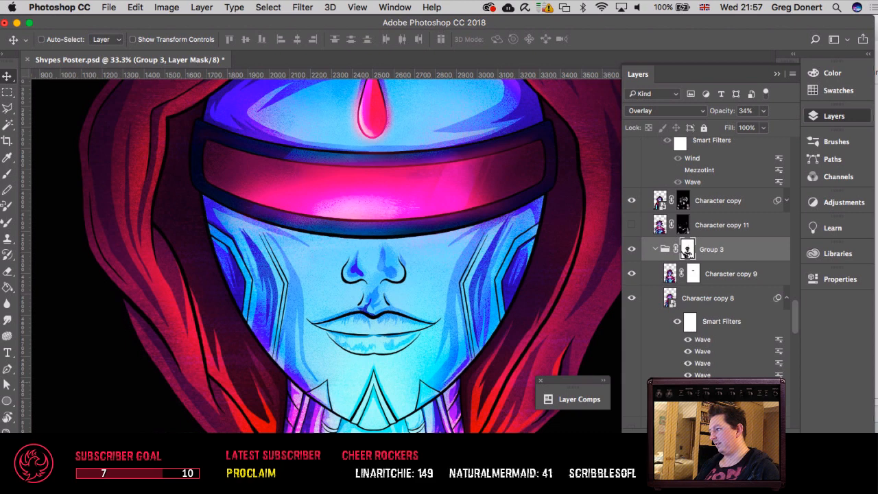
pyautogui.scroll(-3, 706, 356)
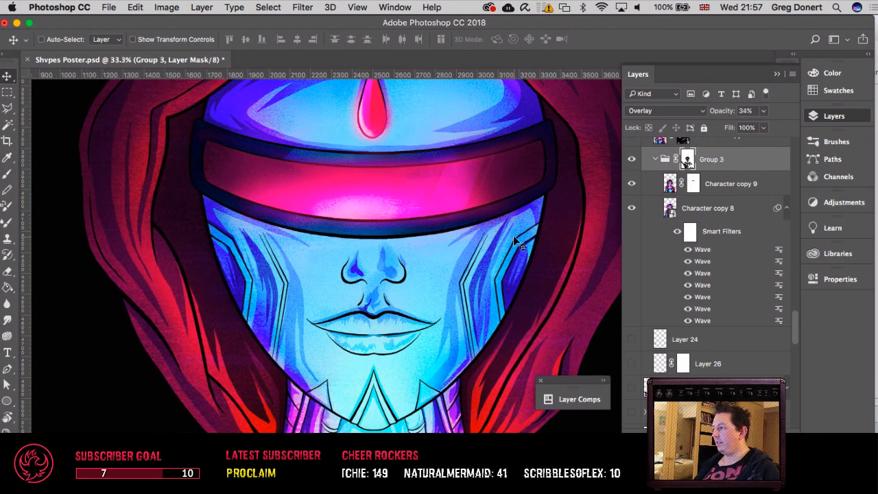
# Step: Examine the character's face and hood, and view them within the whole poster composition
pyautogui.moveTo(497, 244); pyautogui.dragTo(415, 375)
pyautogui.press('super+minus')
pyautogui.press('super+minus')
pyautogui.press('super+minus')
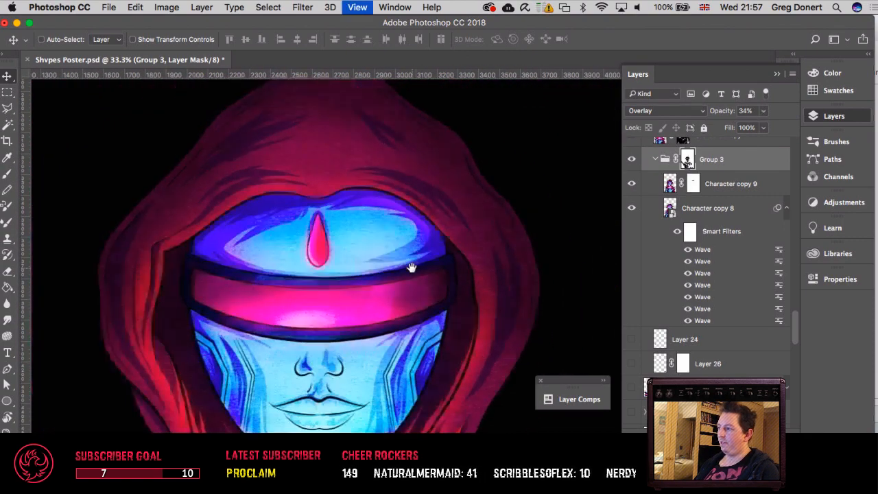
pyautogui.scroll(-5, 427, 272)
pyautogui.scroll(8, 430, 275)
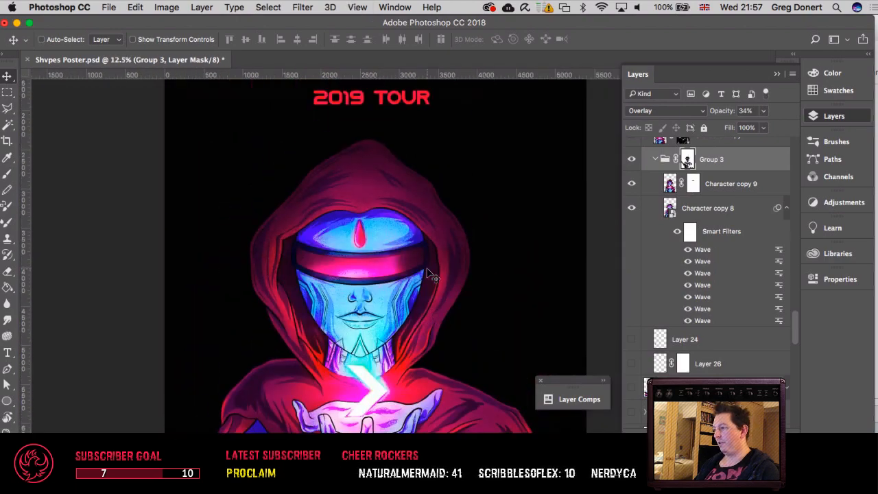
pyautogui.press('super+minus')
pyautogui.press('super+minus')
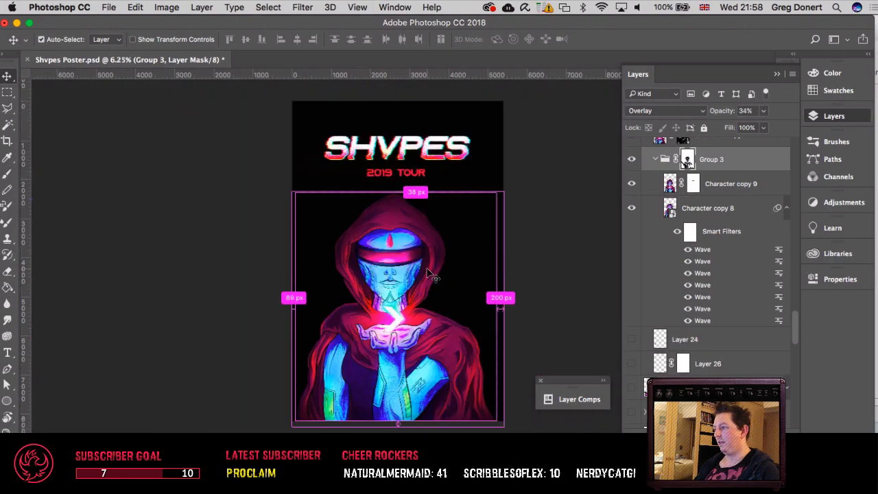
pyautogui.press('super+plus')
pyautogui.scroll(3, 506, 295)
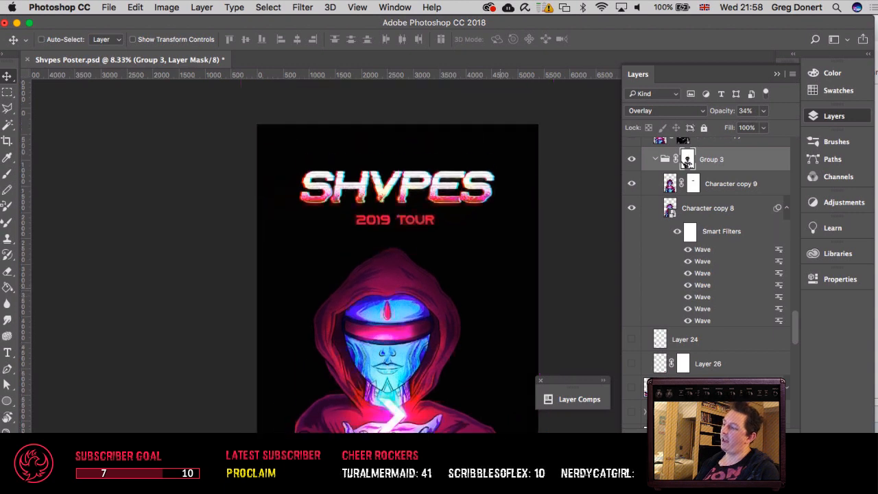
pyautogui.scroll(-4, 506, 295)
pyautogui.press('super+plus')
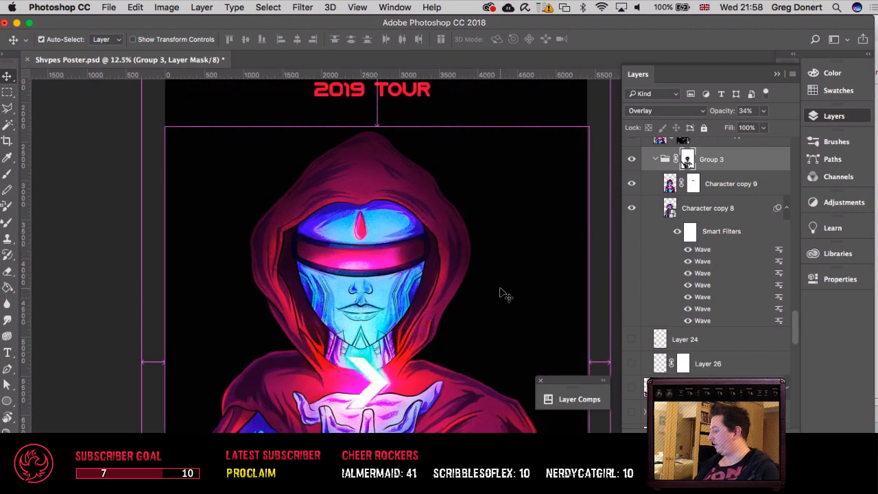
# Step: Compare the glitch treatment of the SHVPES title and 2019 TOUR text with the hooded character beneath them
pyautogui.scroll(5, 506, 295)
pyautogui.scroll(2, 506, 295)
pyautogui.press('super+plus')
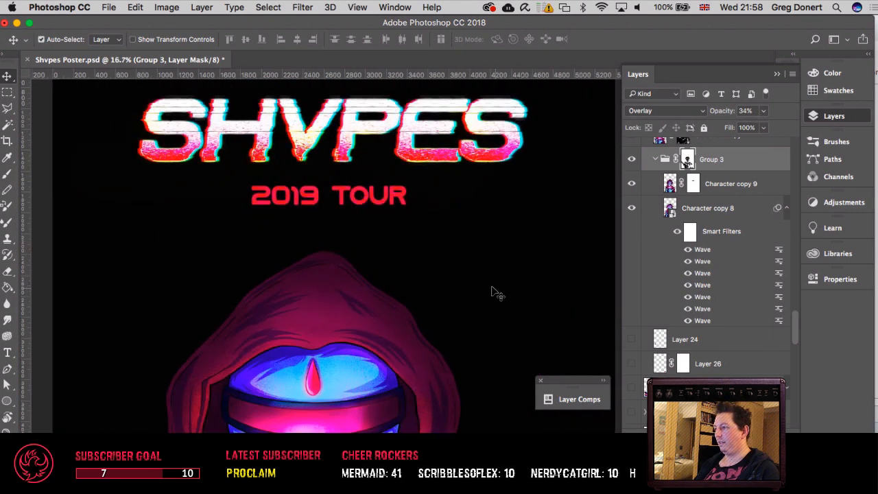
pyautogui.scroll(-6, 494, 291)
pyautogui.scroll(6, 493, 292)
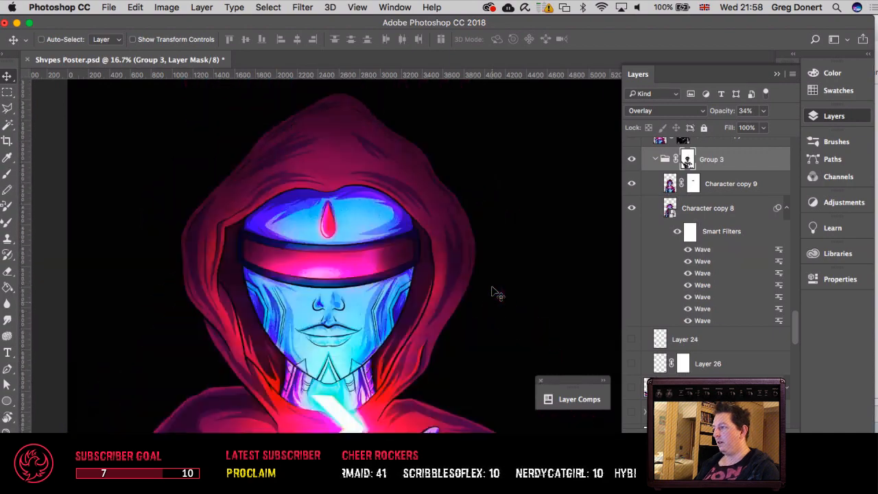
pyautogui.scroll(2, 494, 292)
pyautogui.press('super+minus')
pyautogui.scroll(-5, 494, 291)
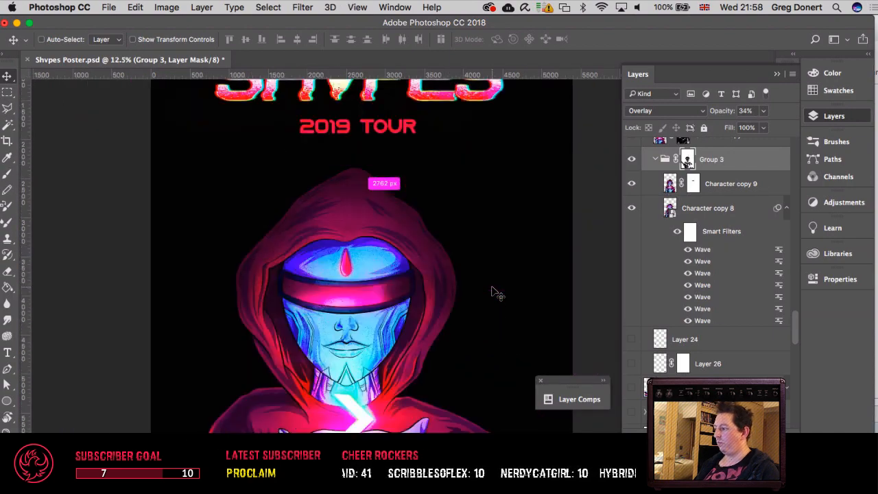
pyautogui.scroll(-2, 492, 293)
pyautogui.scroll(8, 491, 293)
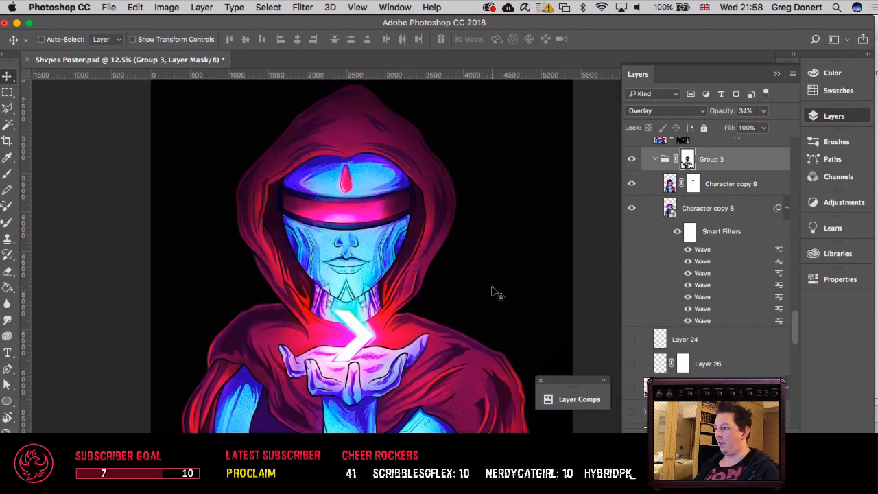
pyautogui.press('super+plus')
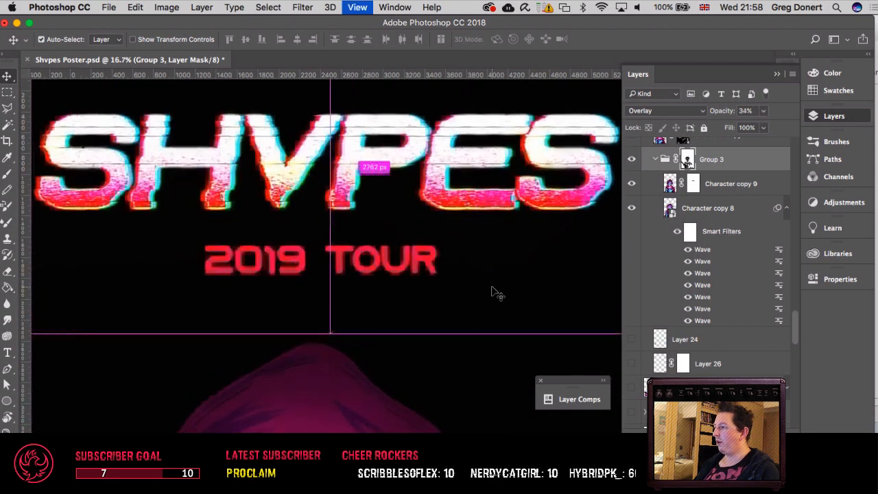
pyautogui.press('super+plus')
pyautogui.scroll(1, 497, 293)
pyautogui.press('super+minus')
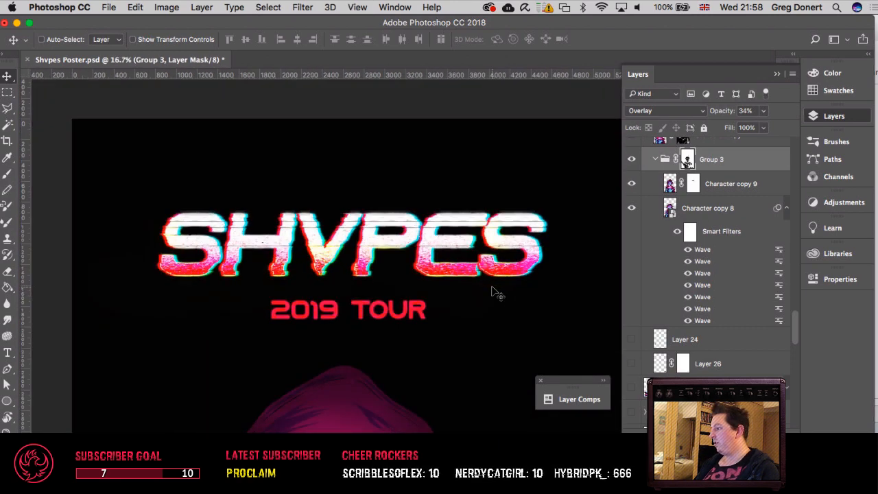
pyautogui.press('super+minus')
pyautogui.scroll(-3, 491, 293)
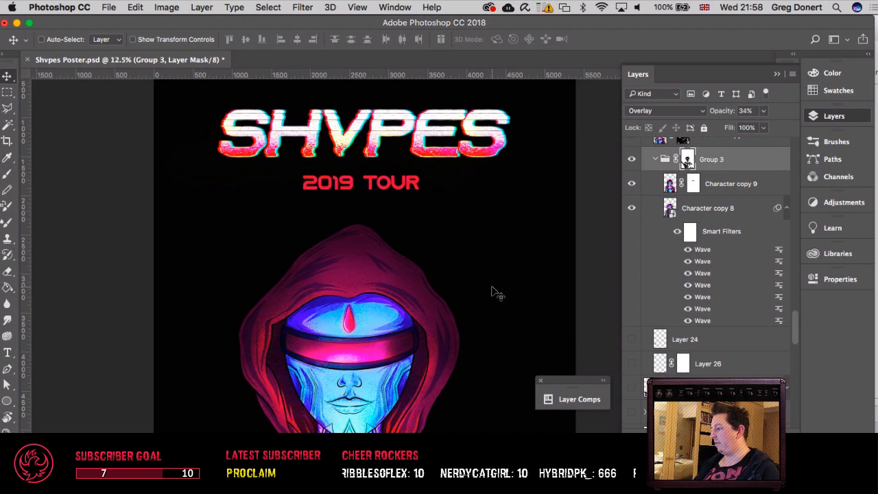
pyautogui.scroll(1, 497, 293)
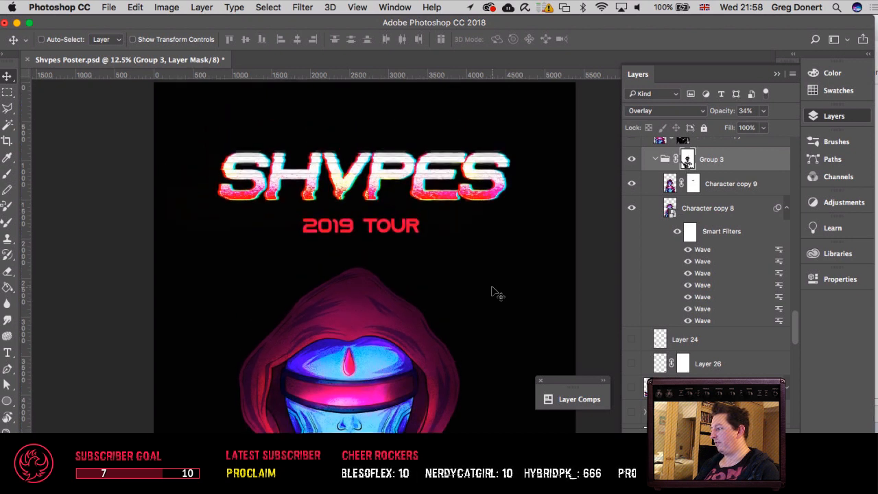
pyautogui.hscroll(1, 497, 294)
pyautogui.scroll(-2, 498, 294)
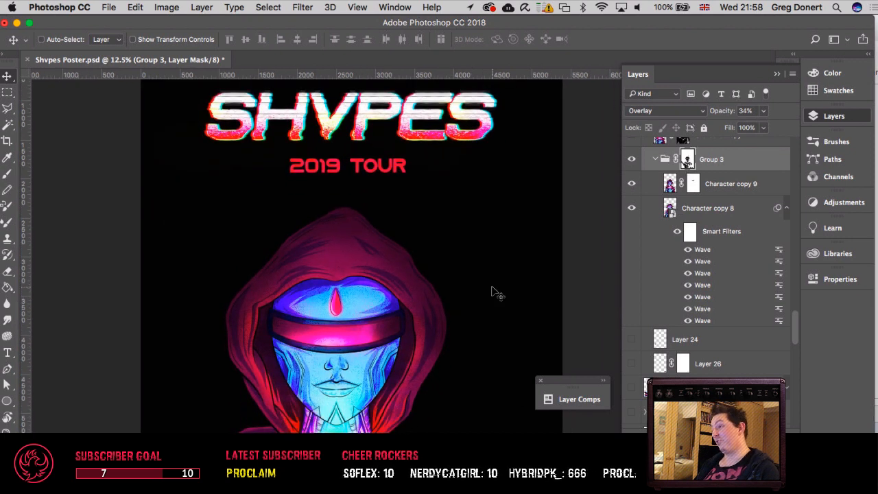
pyautogui.scroll(1, 498, 294)
pyautogui.scroll(-4, 498, 294)
pyautogui.scroll(5, 497, 293)
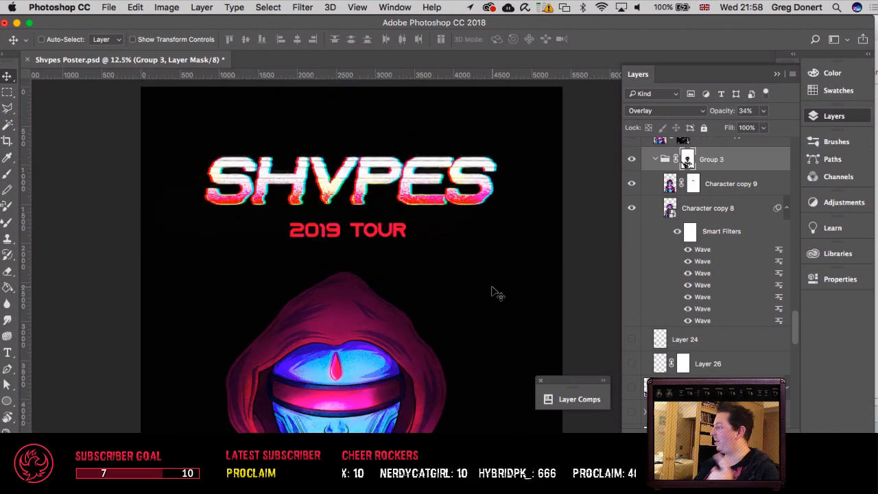
pyautogui.scroll(1, 498, 294)
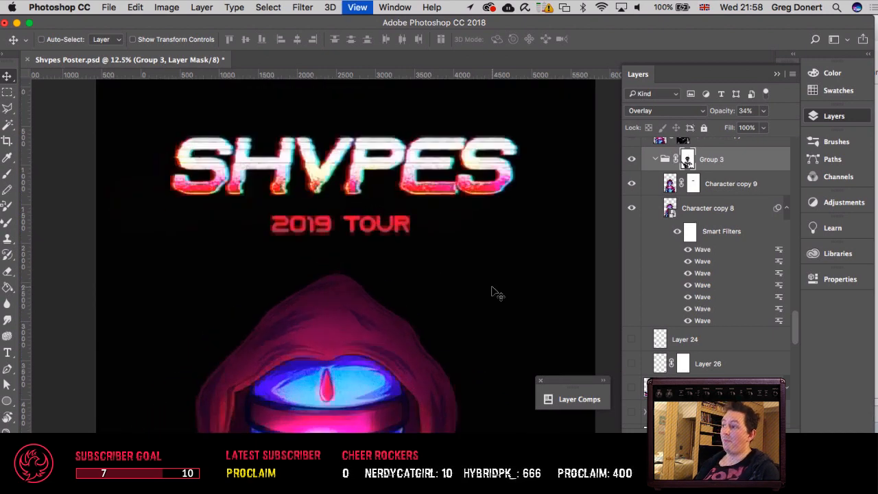
# Step: Examine the glowing chevron, the cupped hands, the arms and the cloak folds of the character
pyautogui.scroll(-6, 497, 294)
pyautogui.scroll(-1, 489, 287)
pyautogui.hscroll(-3, 490, 287)
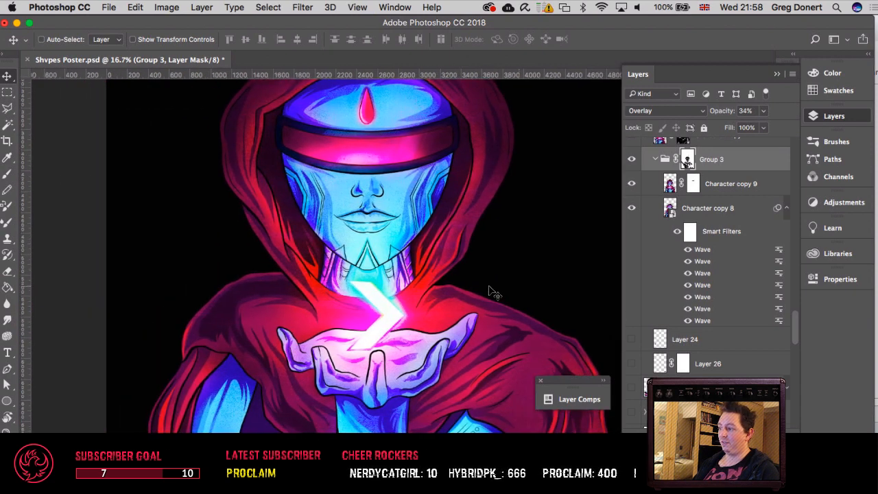
pyautogui.hscroll(4, 489, 287)
pyautogui.hscroll(-1, 488, 286)
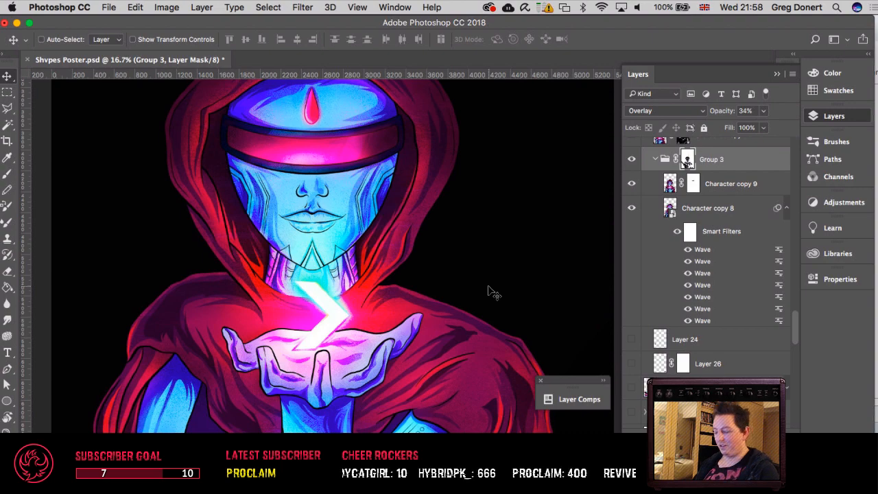
pyautogui.scroll(-1, 489, 291)
pyautogui.scroll(-3, 479, 292)
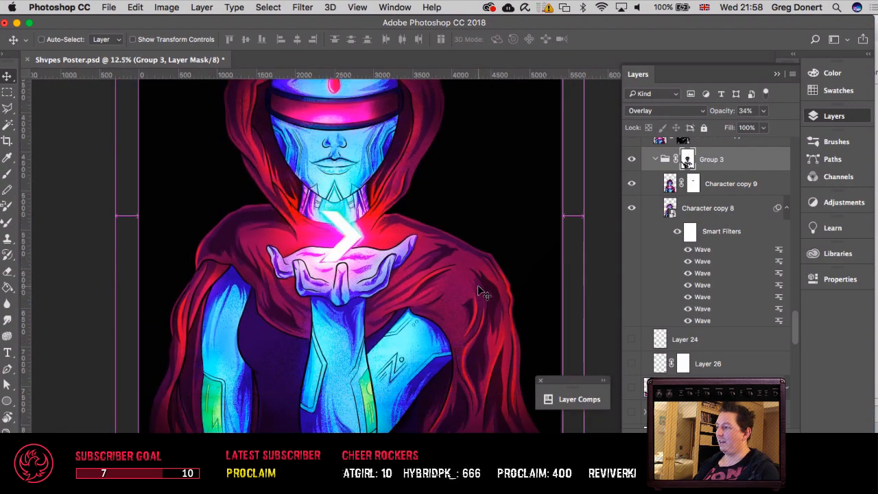
pyautogui.scroll(3, 479, 292)
pyautogui.scroll(1, 477, 285)
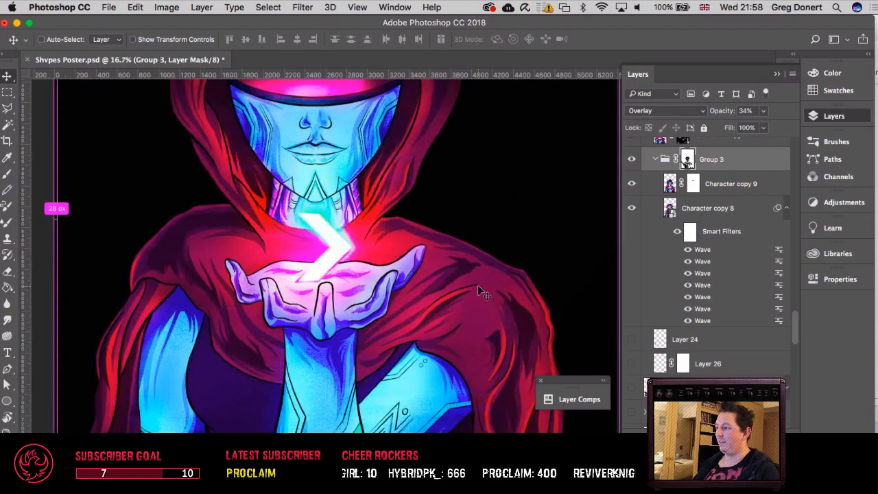
pyautogui.scroll(-2, 477, 285)
pyautogui.scroll(1, 477, 285)
pyautogui.scroll(15, 477, 285)
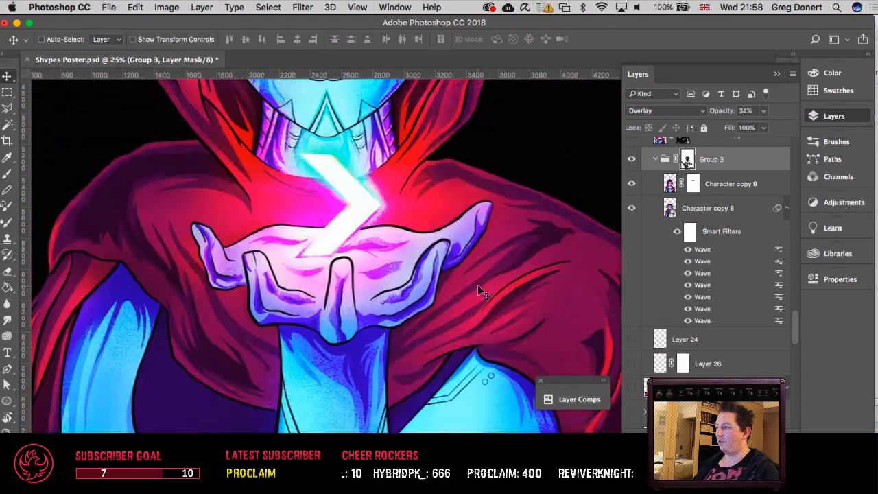
pyautogui.scroll(-4, 478, 291)
pyautogui.scroll(-2, 478, 291)
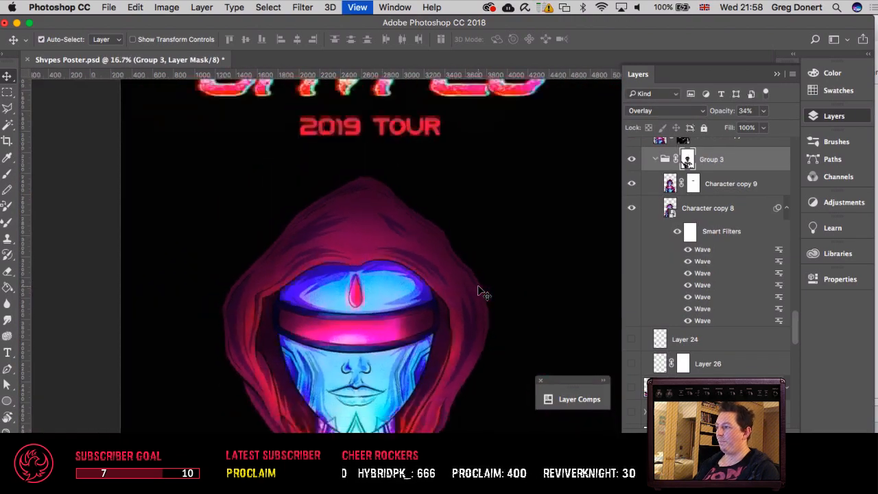
# Step: Inspect the SHVPES lettering and the character's face at 50% zoom, and review the poster as a whole
pyautogui.scroll(4, 478, 291)
pyautogui.hscroll(2, 482, 291)
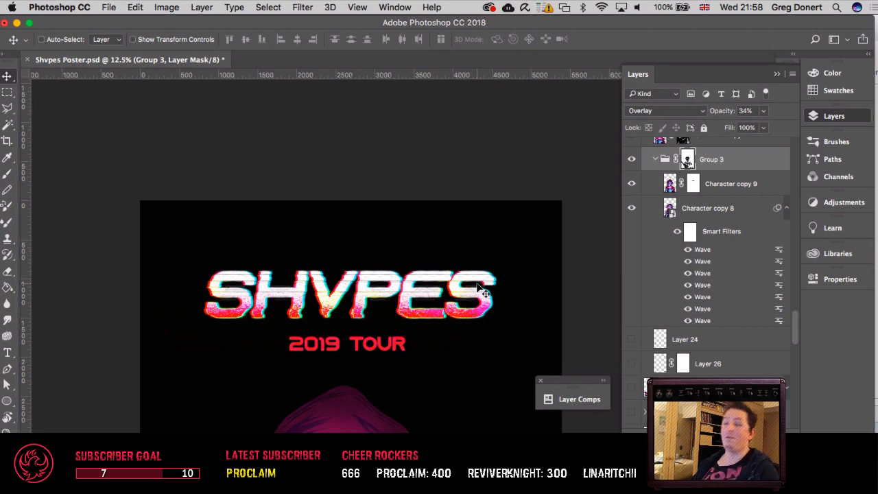
pyautogui.press('super+equal')
pyautogui.press('super+equal')
pyautogui.press('super+equal')
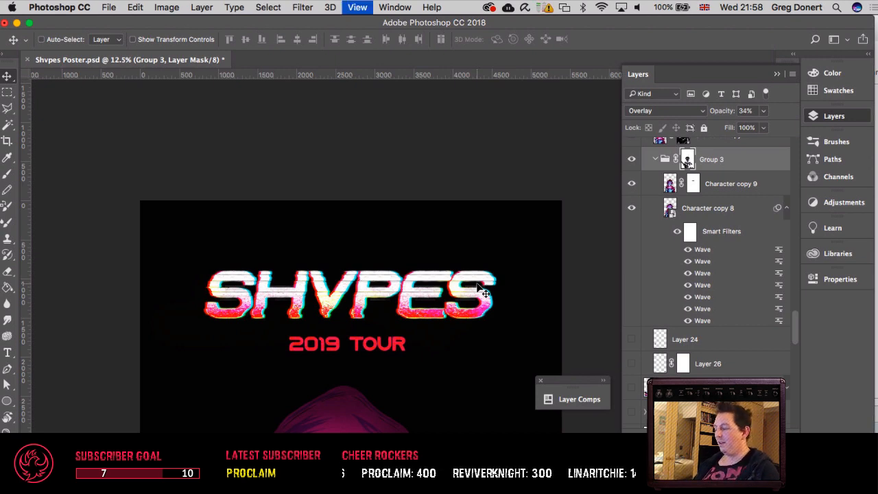
pyautogui.press('super+equal')
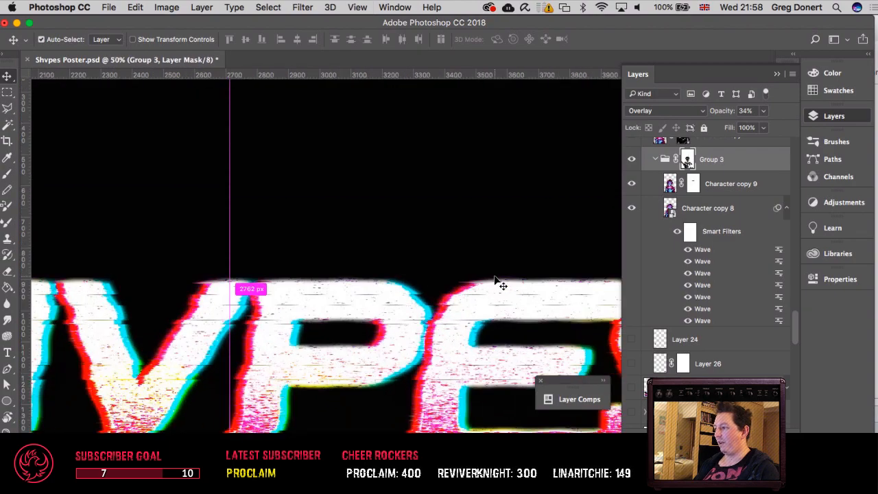
pyautogui.scroll(-10, 496, 280)
pyautogui.scroll(-10, 495, 278)
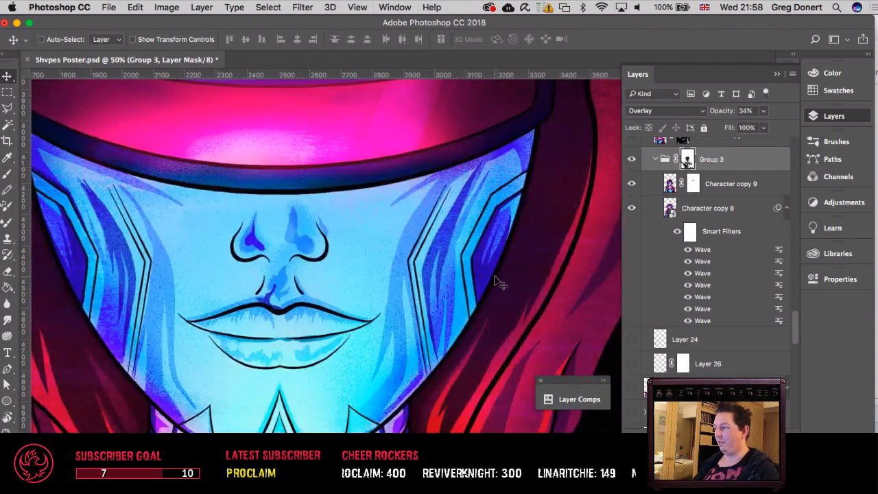
pyautogui.scroll(5, 495, 277)
pyautogui.press('super+minus')
pyautogui.press('super+minus')
pyautogui.press('super+minus')
pyautogui.press('super+minus')
pyautogui.press('super+minus')
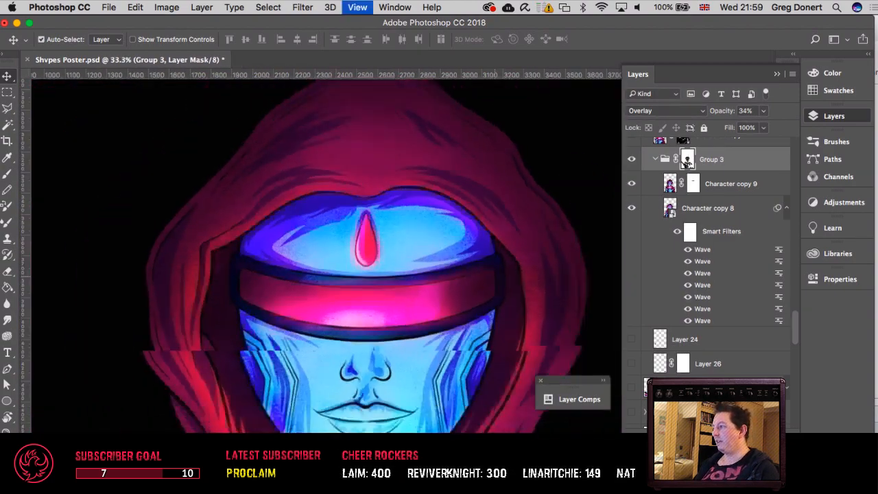
pyautogui.scroll(-3, 499, 282)
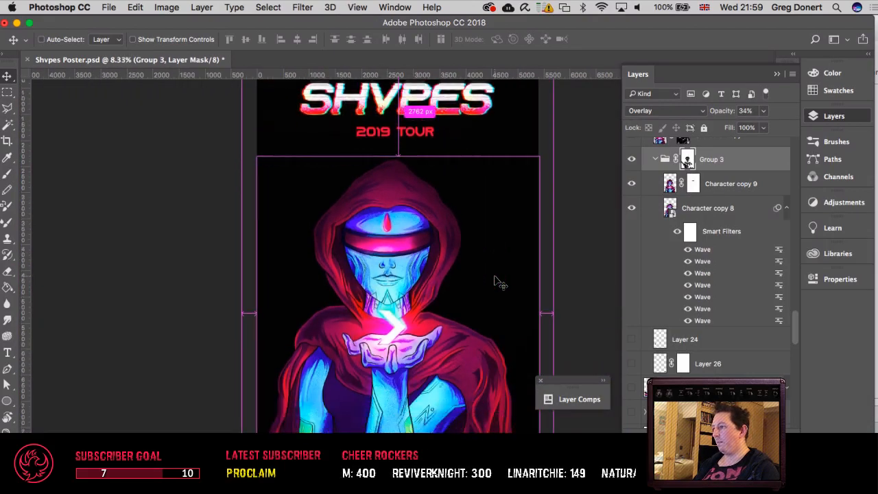
pyautogui.press('super+minus')
pyautogui.press('super+plus')
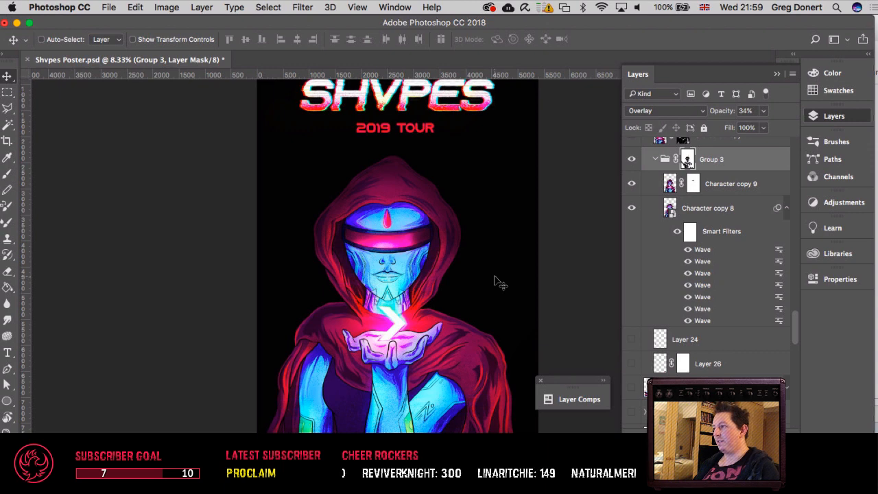
# Step: Hide all panels and inspect the hooded face and visor at 25% zoom
pyautogui.press('Tab')
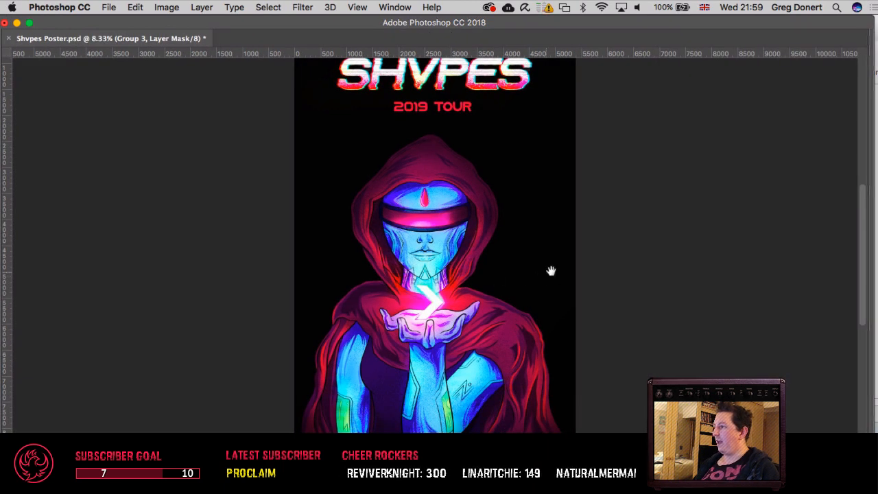
pyautogui.moveTo(533, 267); pyautogui.dragTo(503, 278)
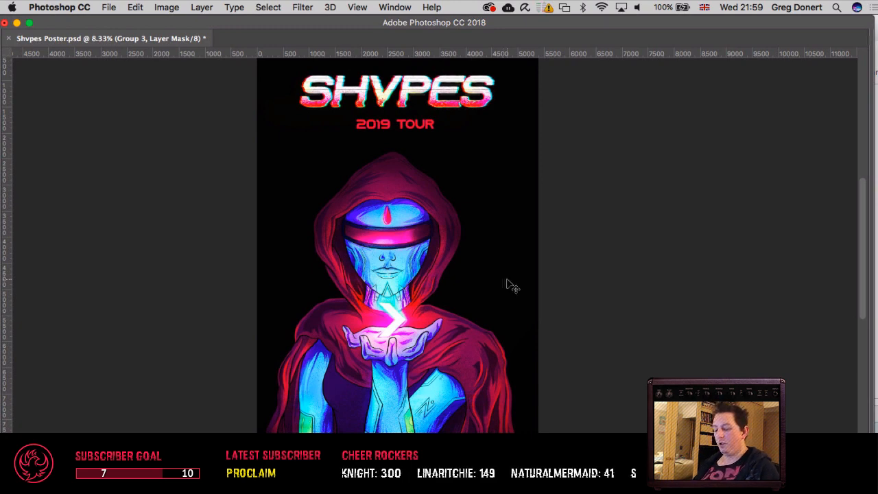
pyautogui.press('super+equal')
pyautogui.press('super+equal')
pyautogui.press('super+equal')
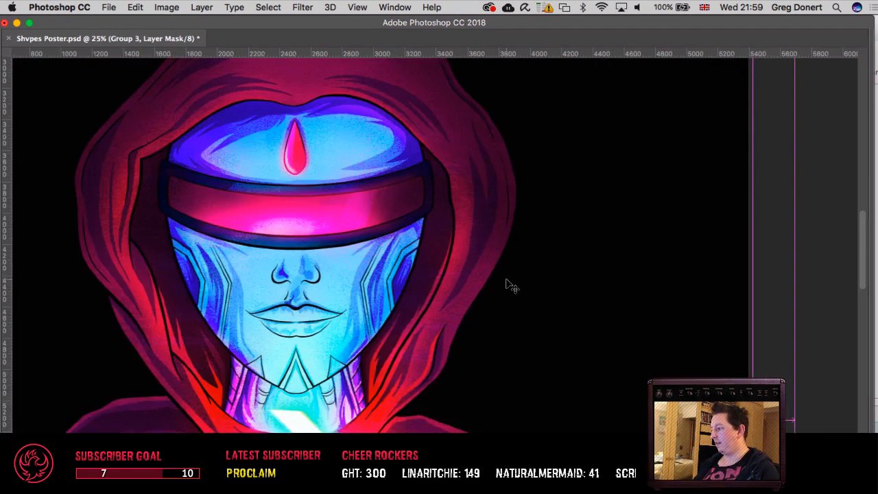
# Step: Inspect the character's neck, the glowing chevron and the cupped hands up close at 50% zoom
pyautogui.press('super+equal')
pyautogui.scroll(-5, 511, 286)
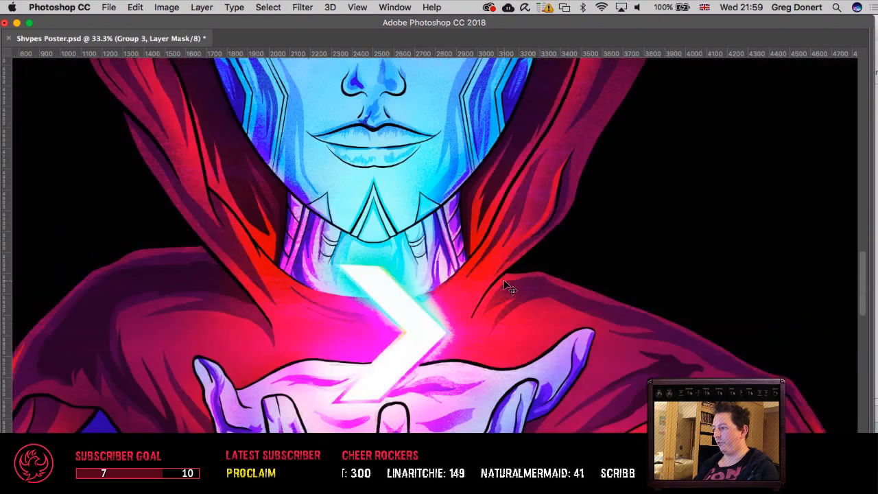
pyautogui.scroll(-3, 504, 282)
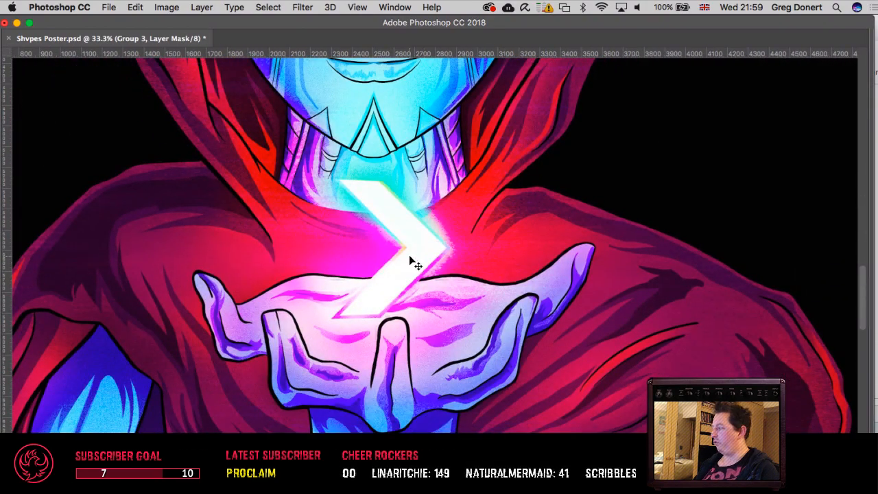
pyautogui.press('super+equal')
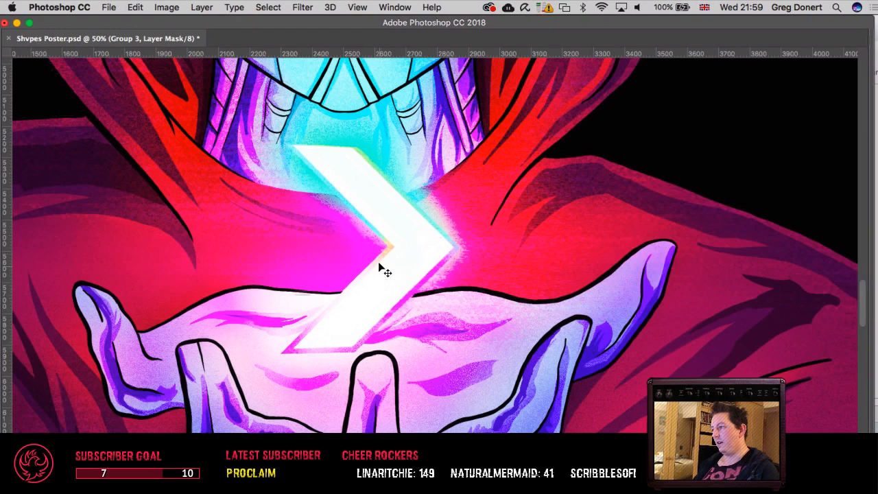
# Step: Review the overall poster composition at 8.33% zoom, from the SHVPES title and 2019 TOUR text to the hooded character
pyautogui.press('super+minus')
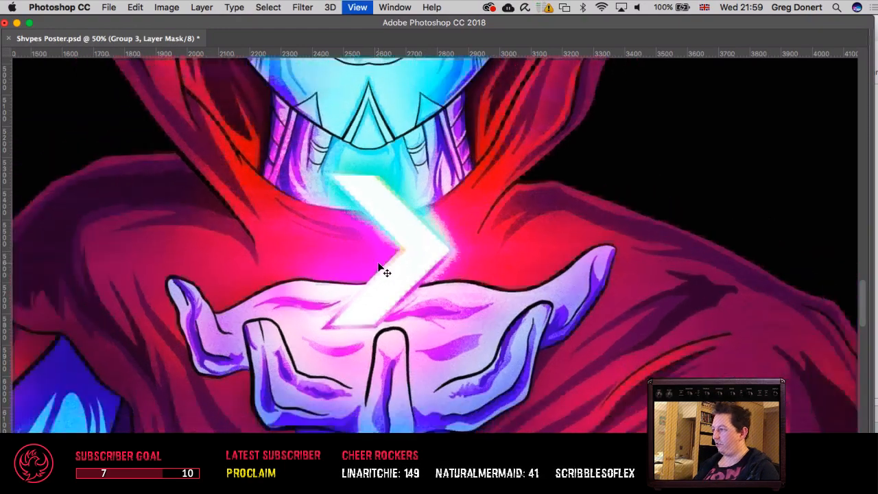
pyautogui.press('super+minus')
pyautogui.press('super+minus')
pyautogui.press('super+minus')
pyautogui.press('super+minus')
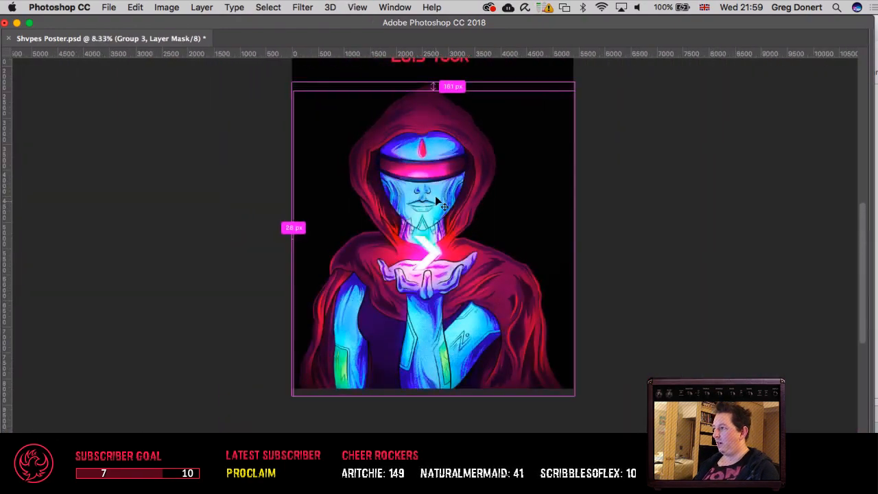
pyautogui.moveTo(437, 181); pyautogui.dragTo(417, 275)
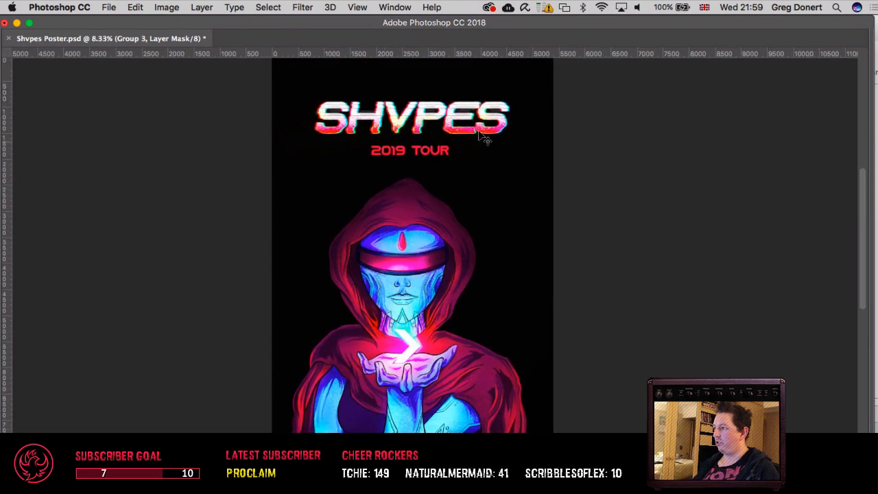
pyautogui.moveTo(533, 237); pyautogui.dragTo(527, 188)
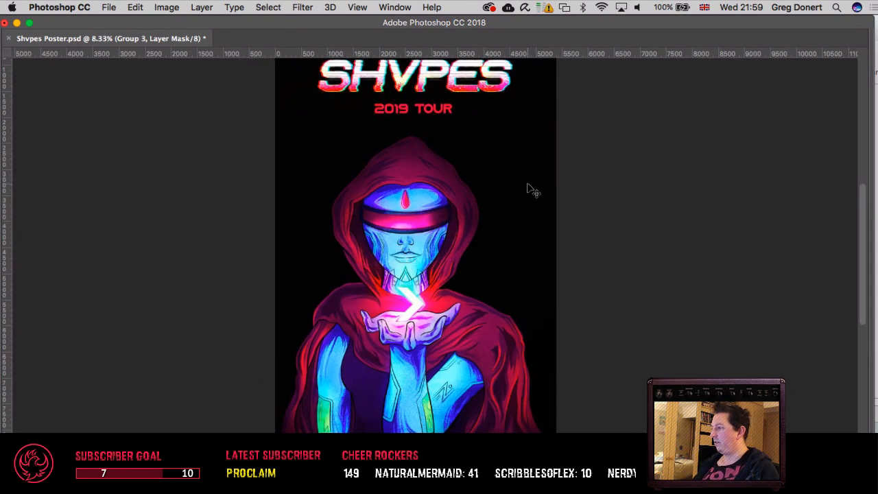
pyautogui.scroll(3, 529, 187)
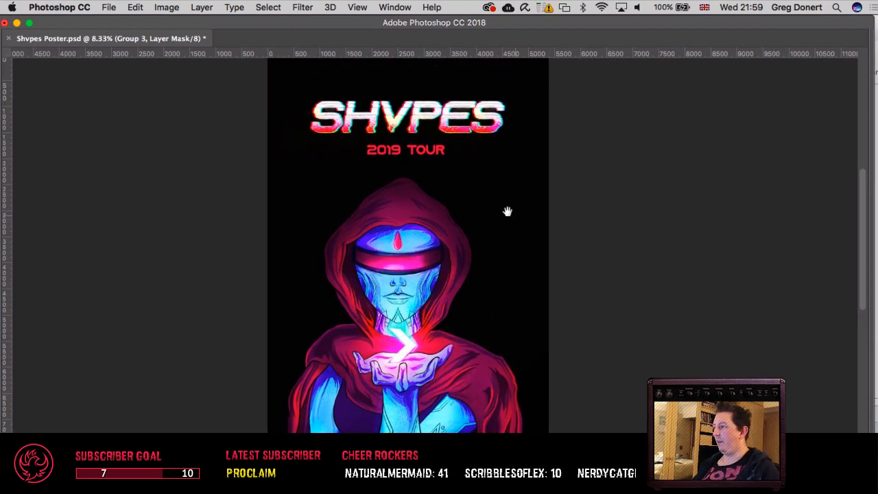
pyautogui.moveTo(506, 210); pyautogui.dragTo(498, 200)
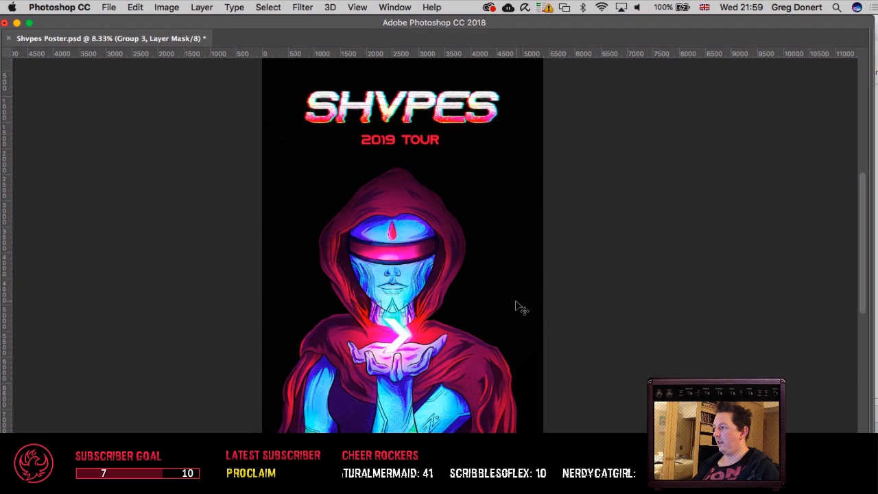